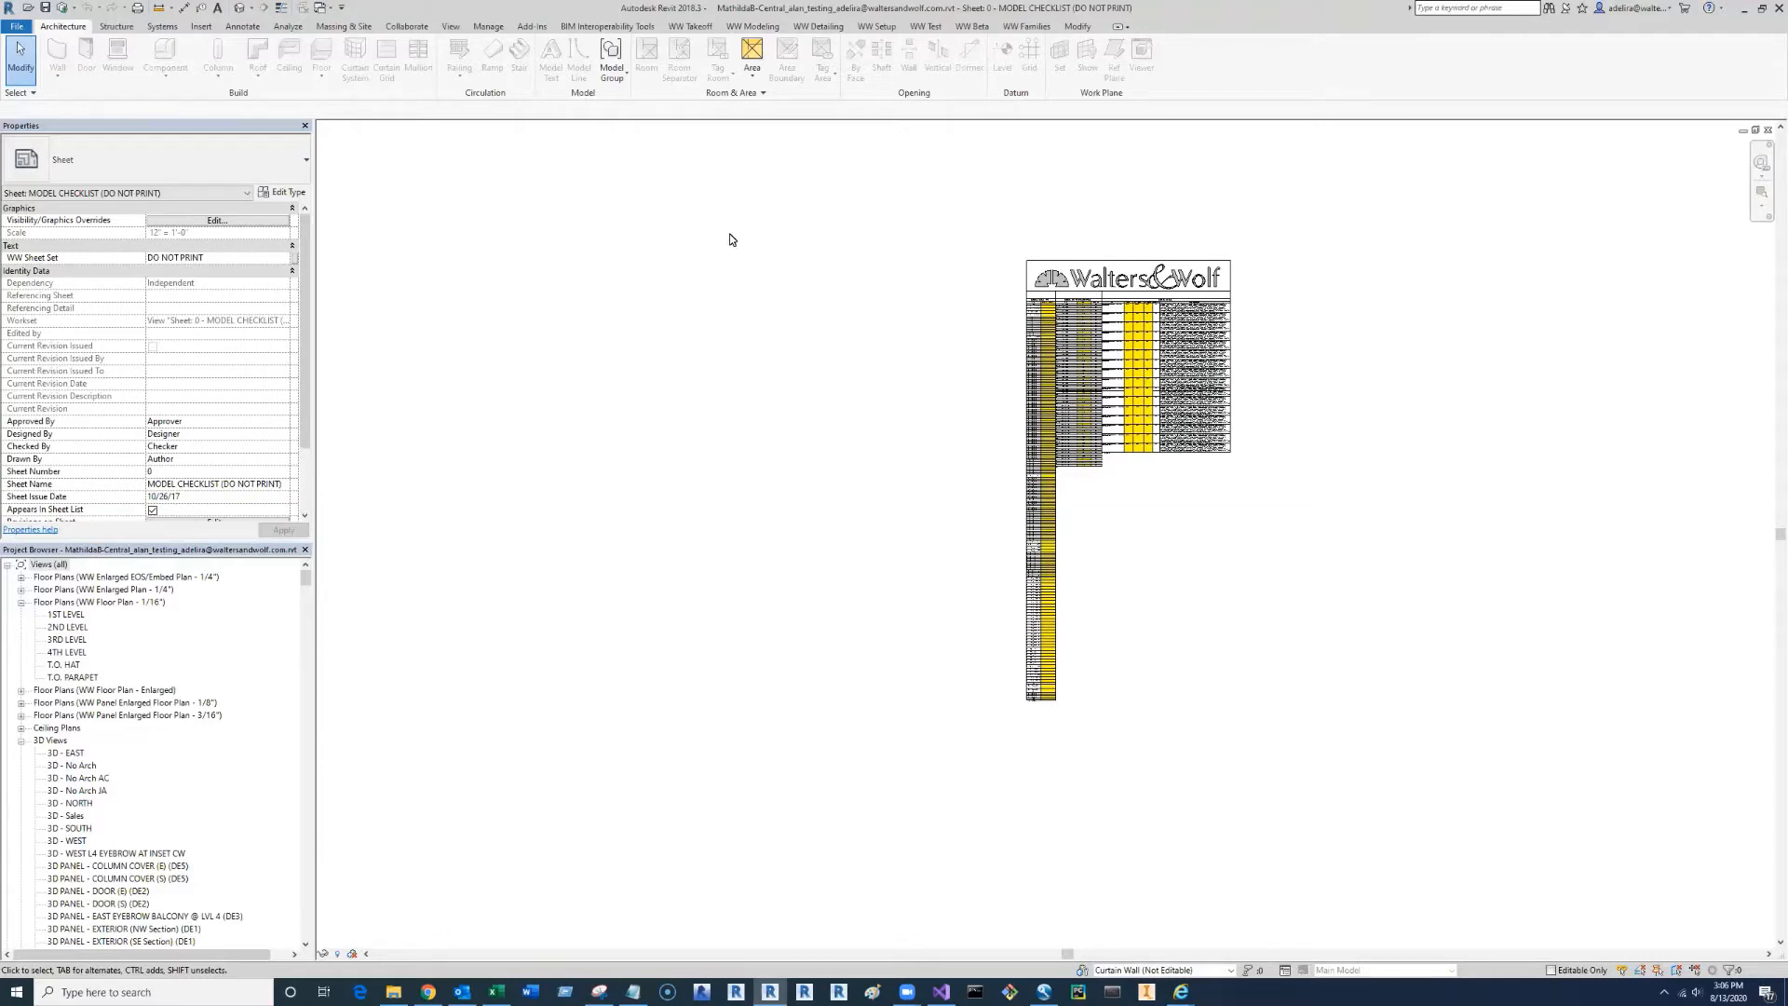
# - Show the WW Modeling tools, and open the WW Revit Addin folder inside the Revit folder on the ACad (S:) drive in File Explorer
pyautogui.click(767, 27)
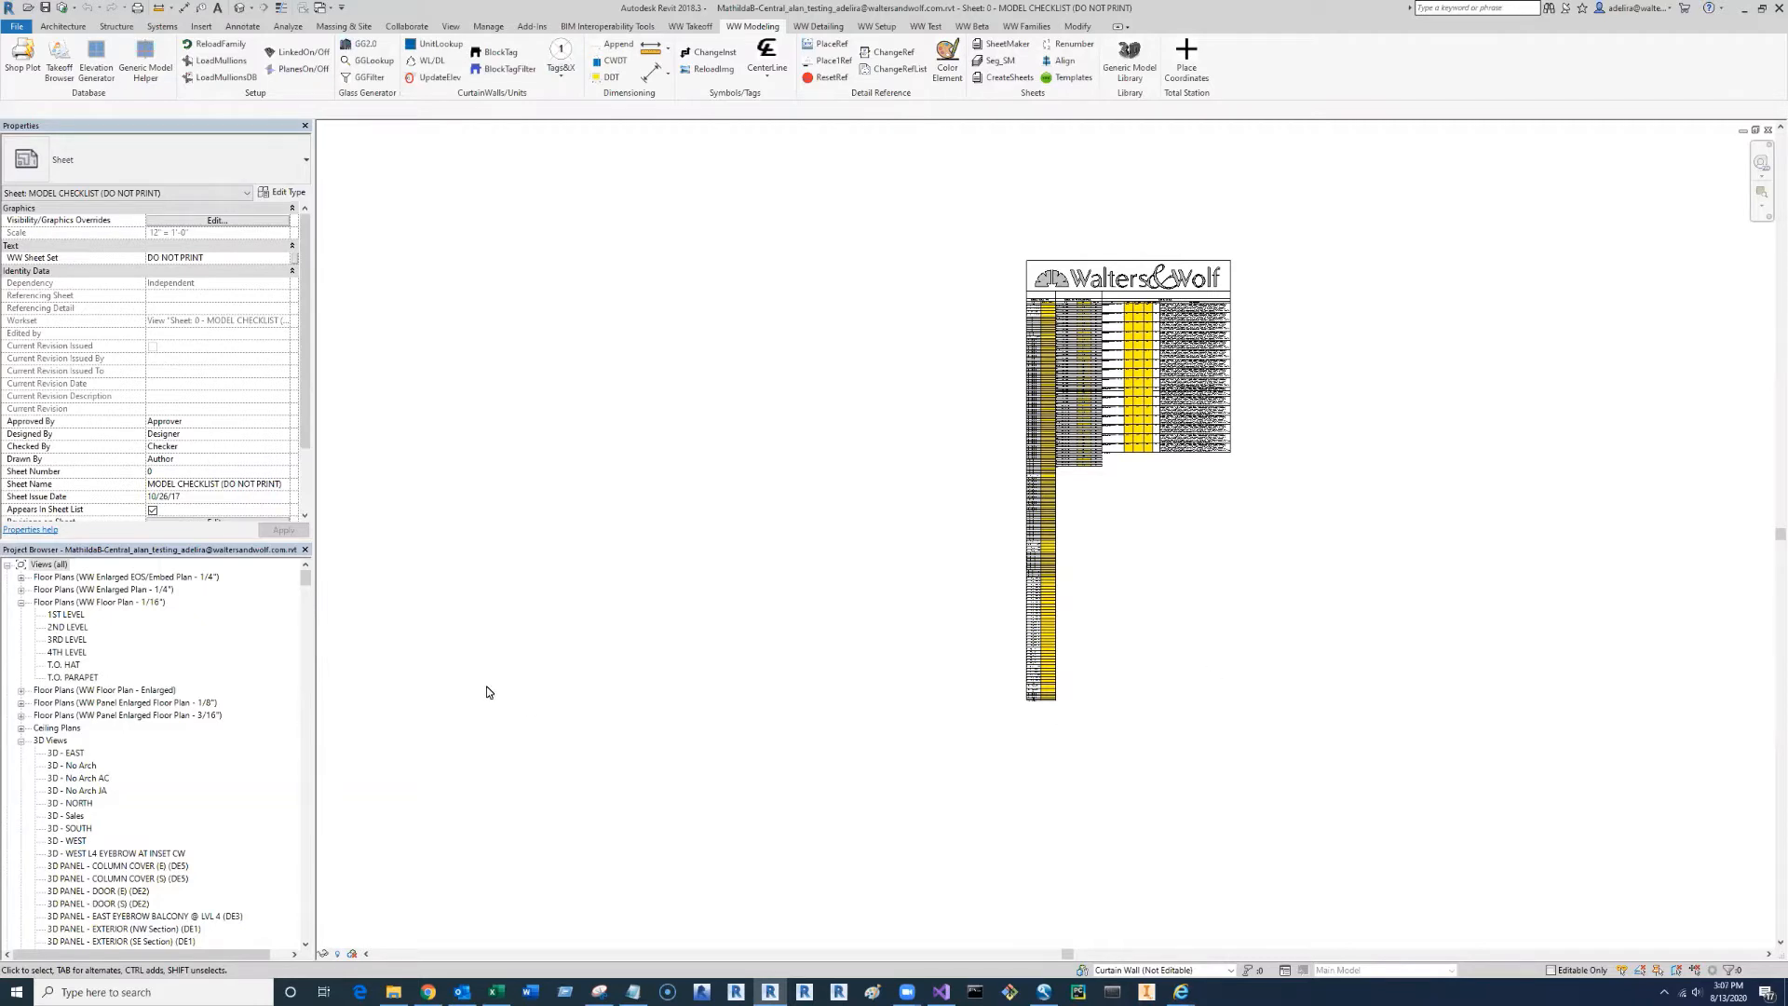
pyautogui.click(393, 992)
pyautogui.moveTo(985, 129); pyautogui.dragTo(631, 184)
pyautogui.click(507, 525)
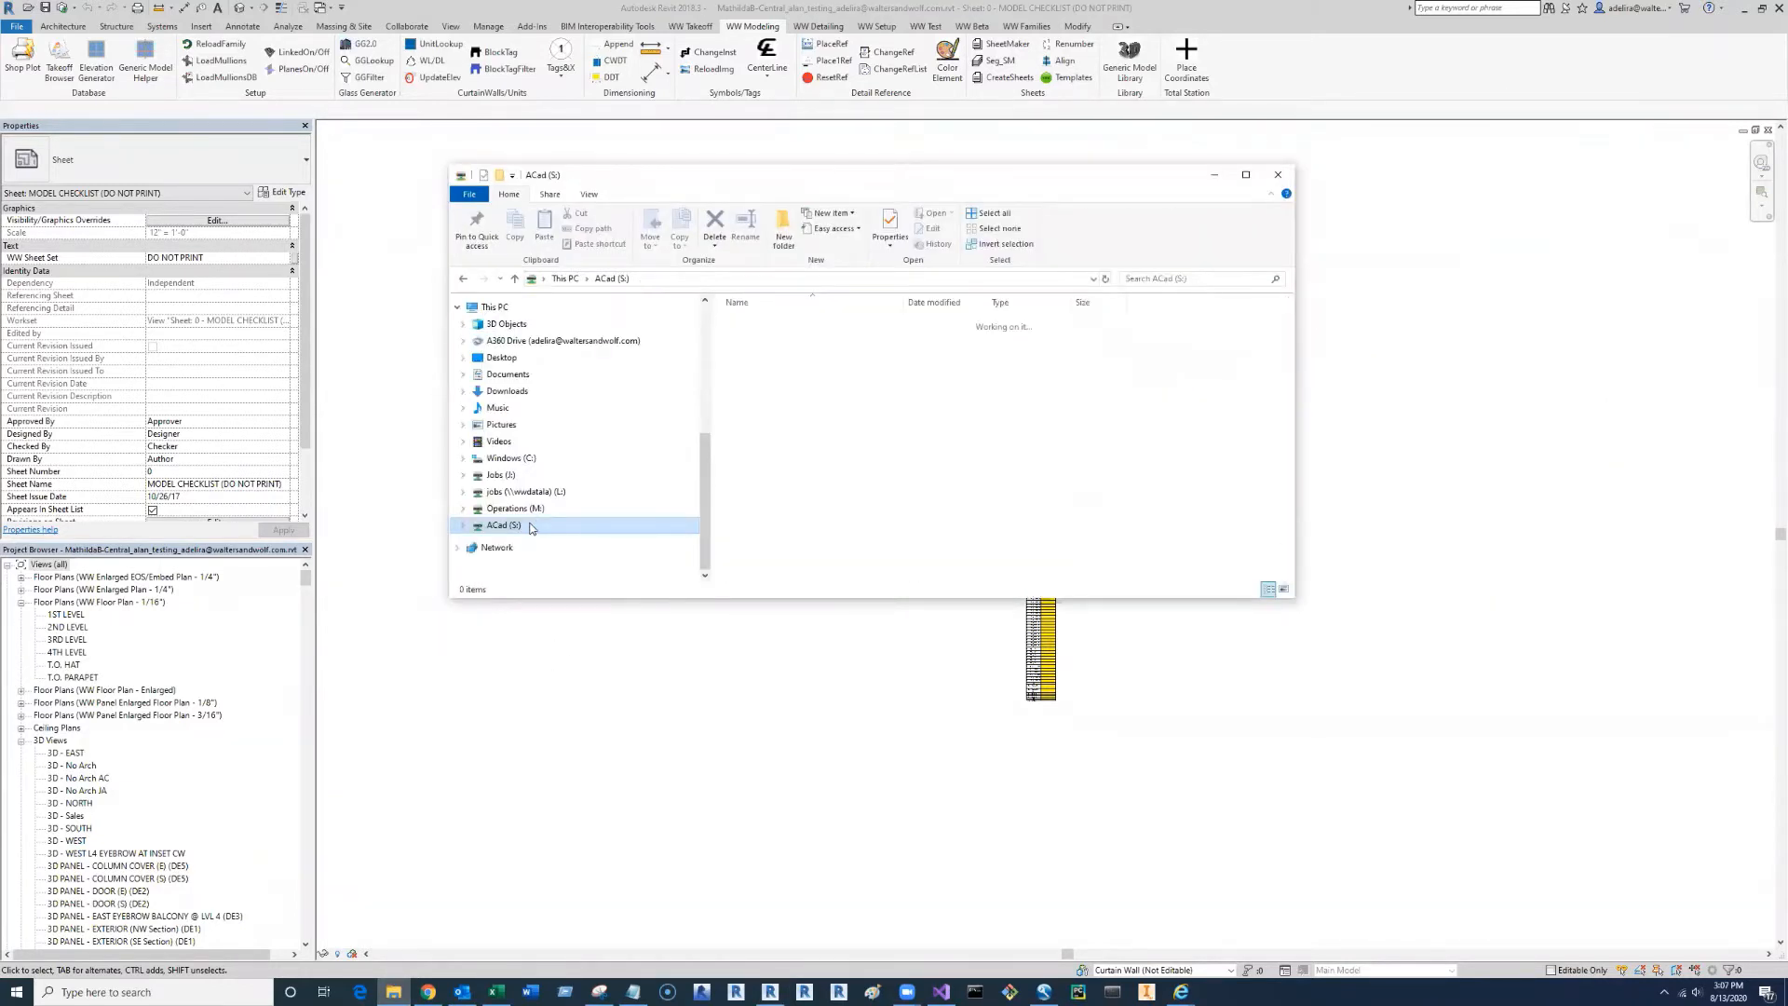
pyautogui.scroll(-2, 821, 496)
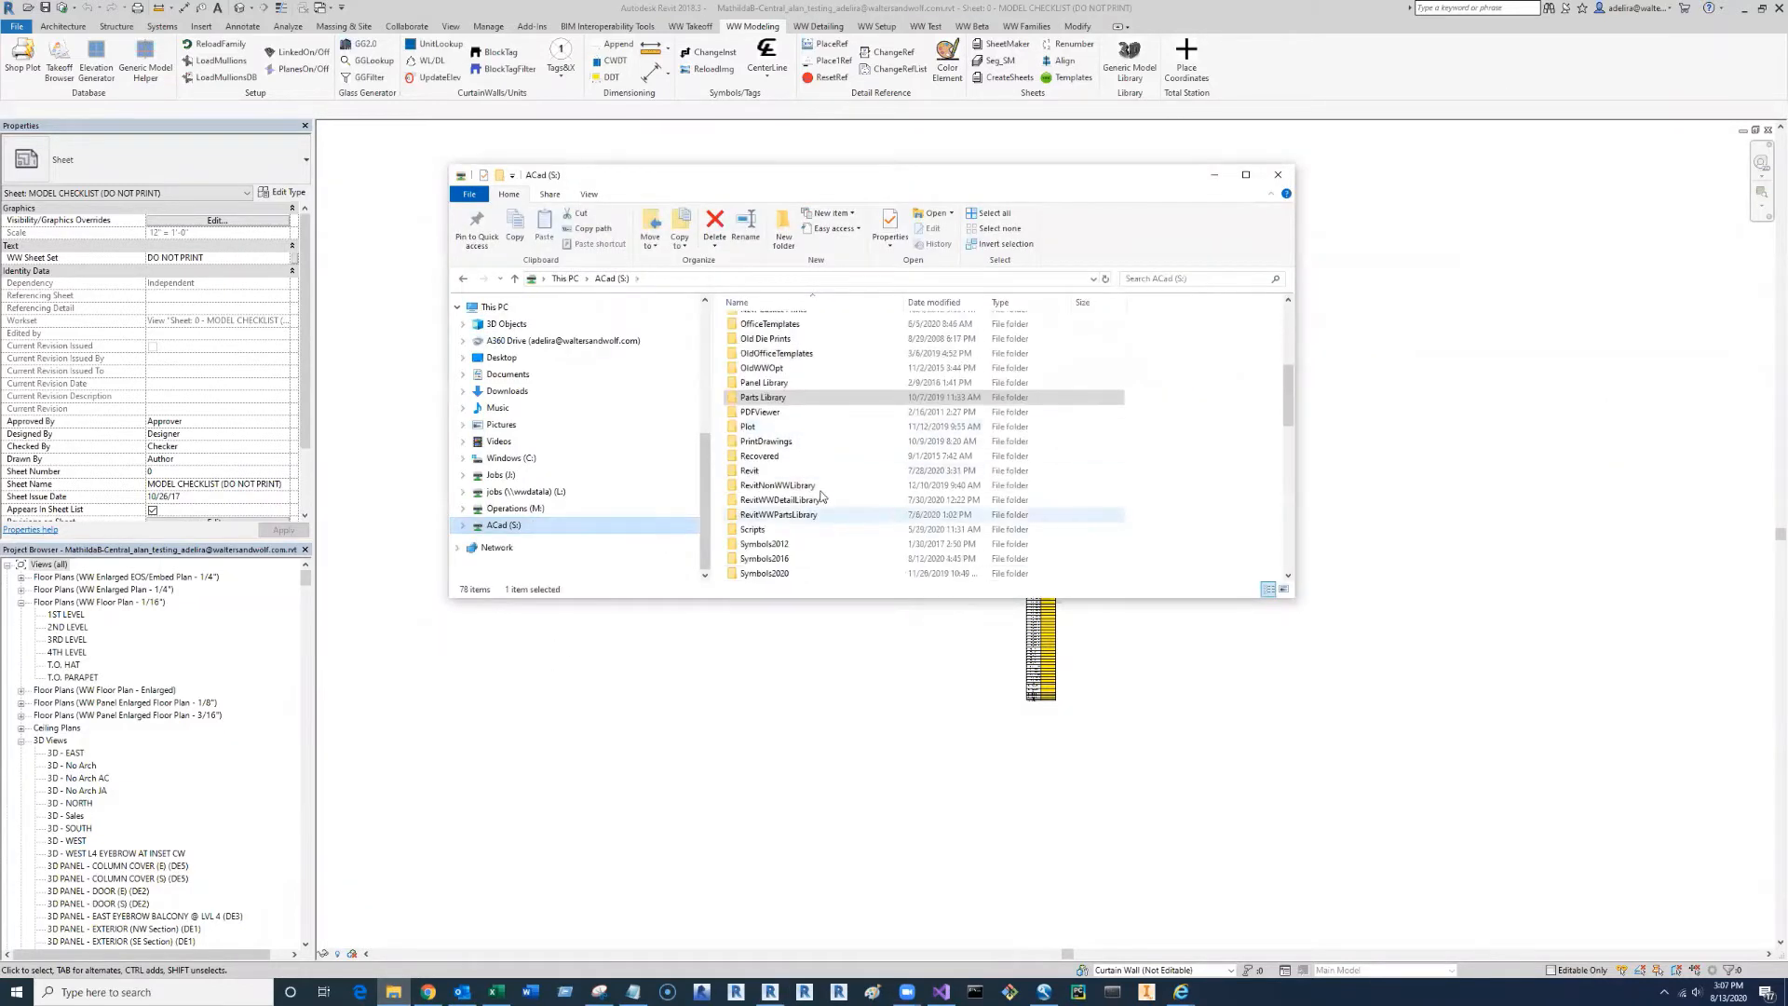
pyautogui.click(775, 472)
pyautogui.doubleClick(776, 473)
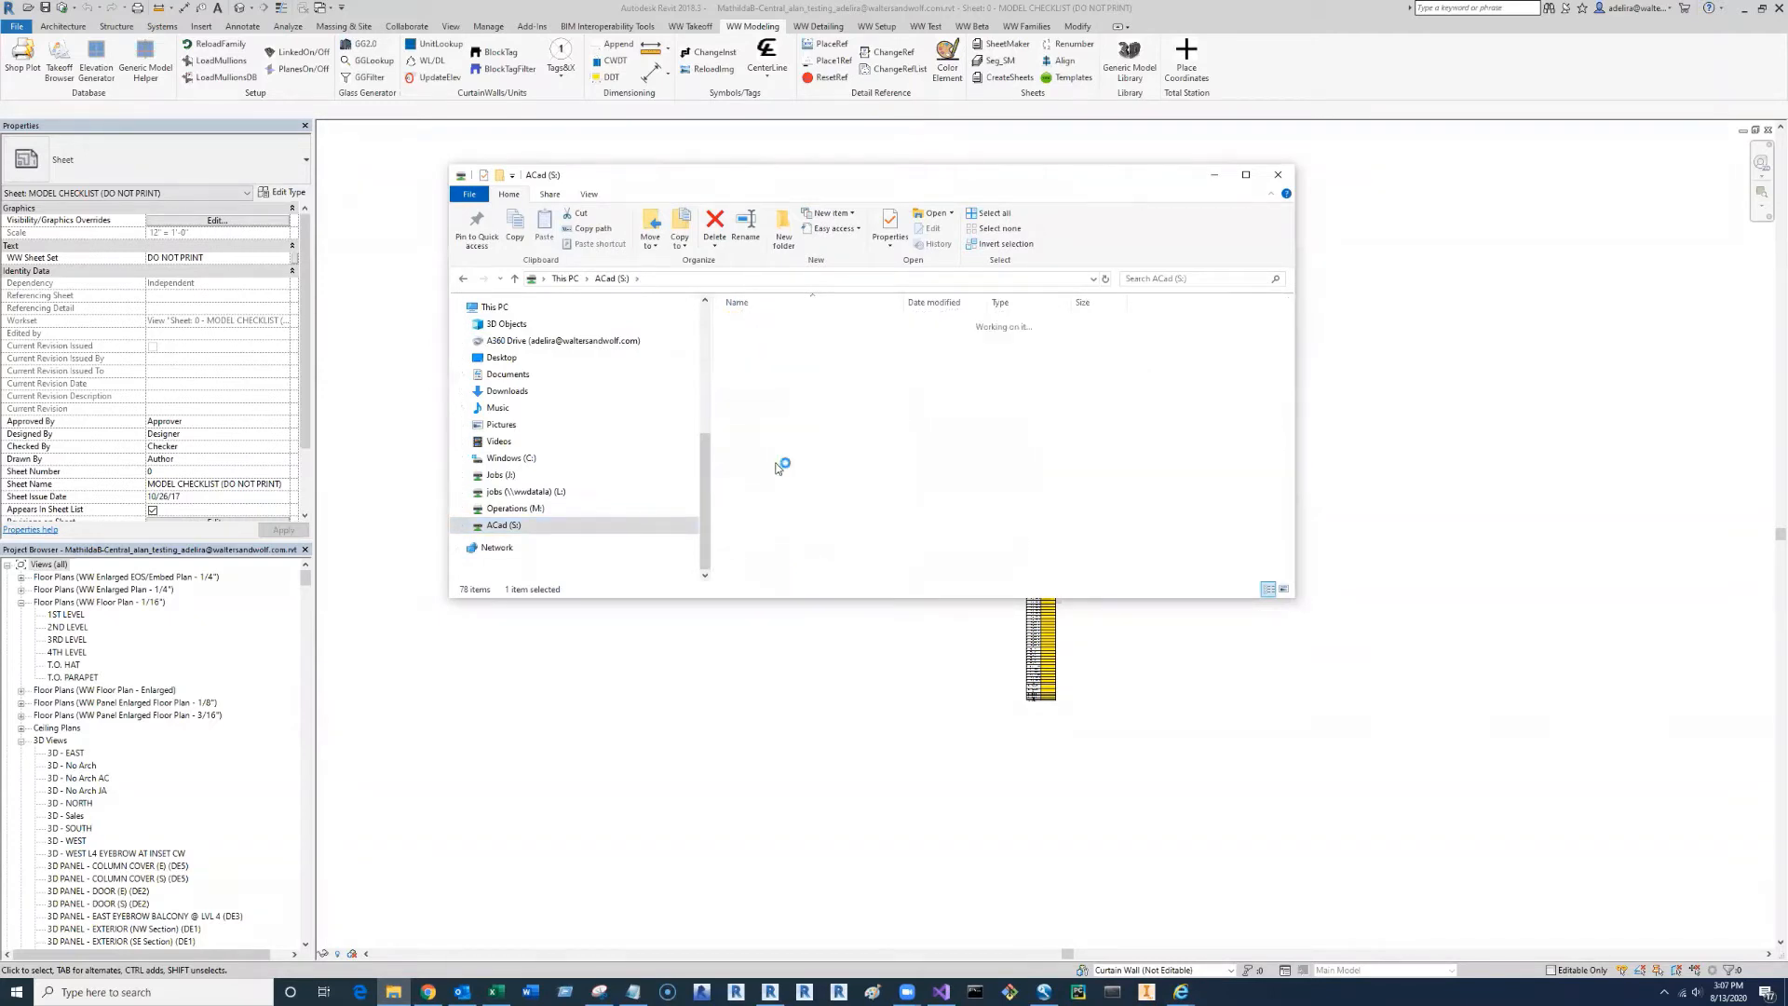
pyautogui.click(788, 411)
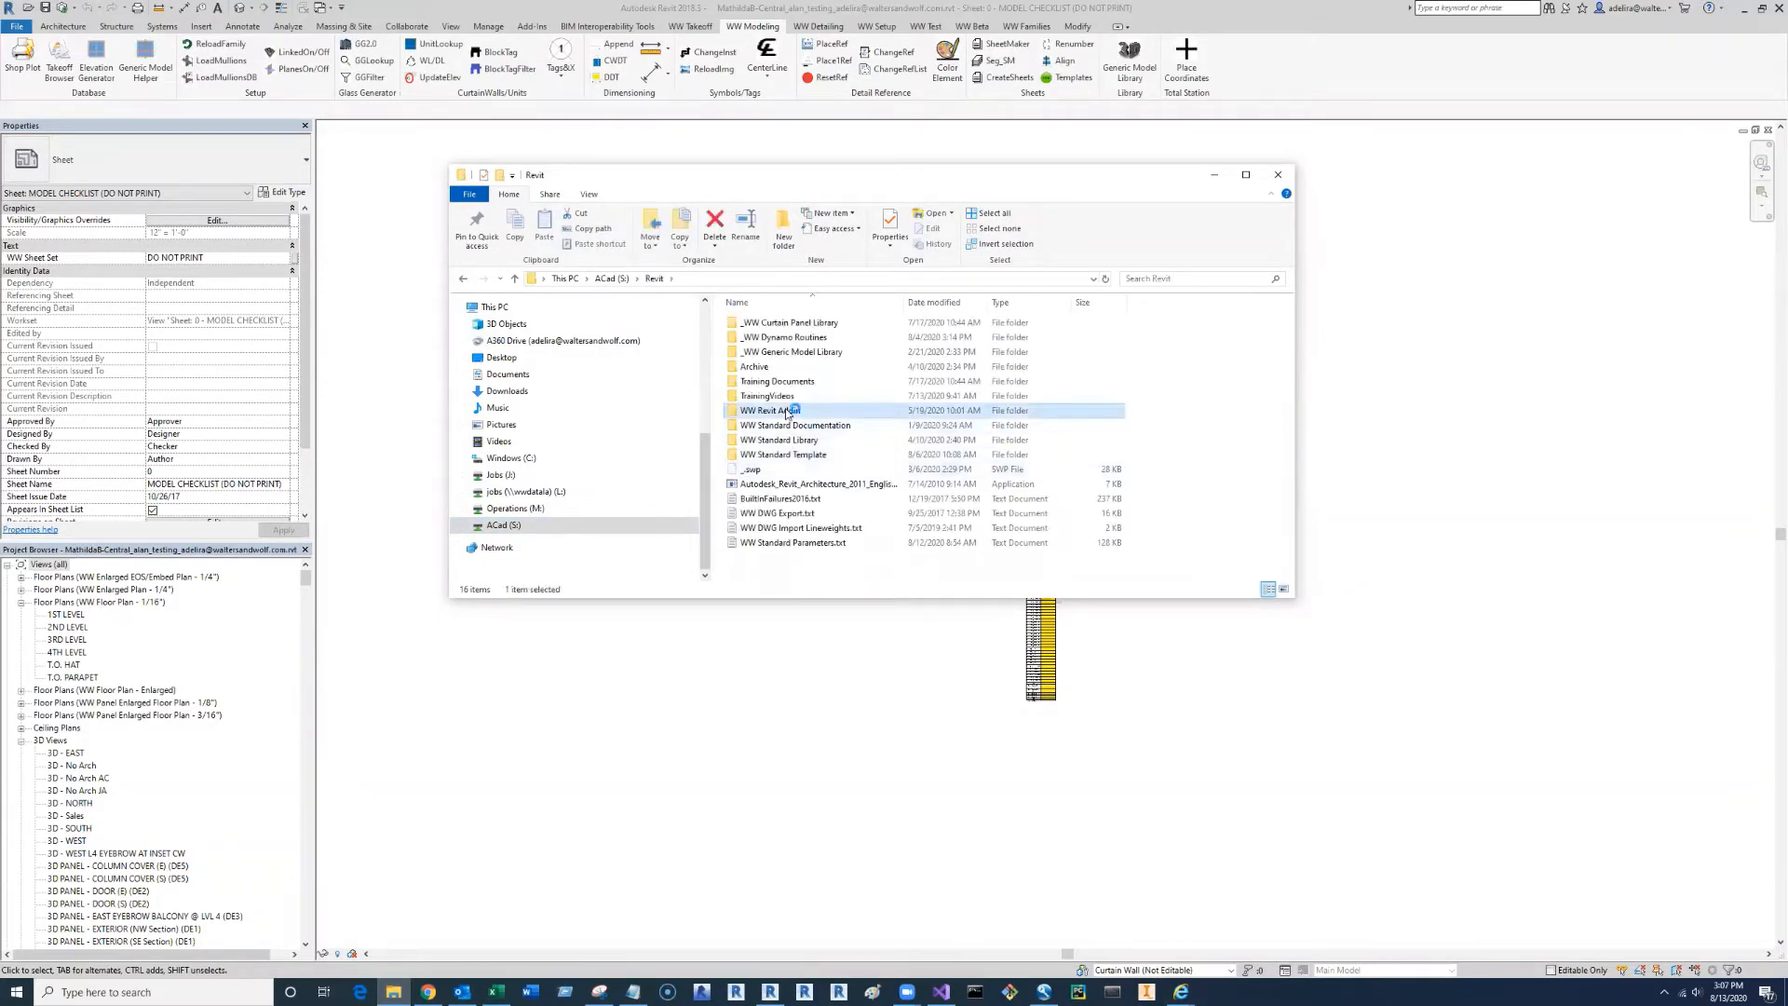
pyautogui.doubleClick(788, 411)
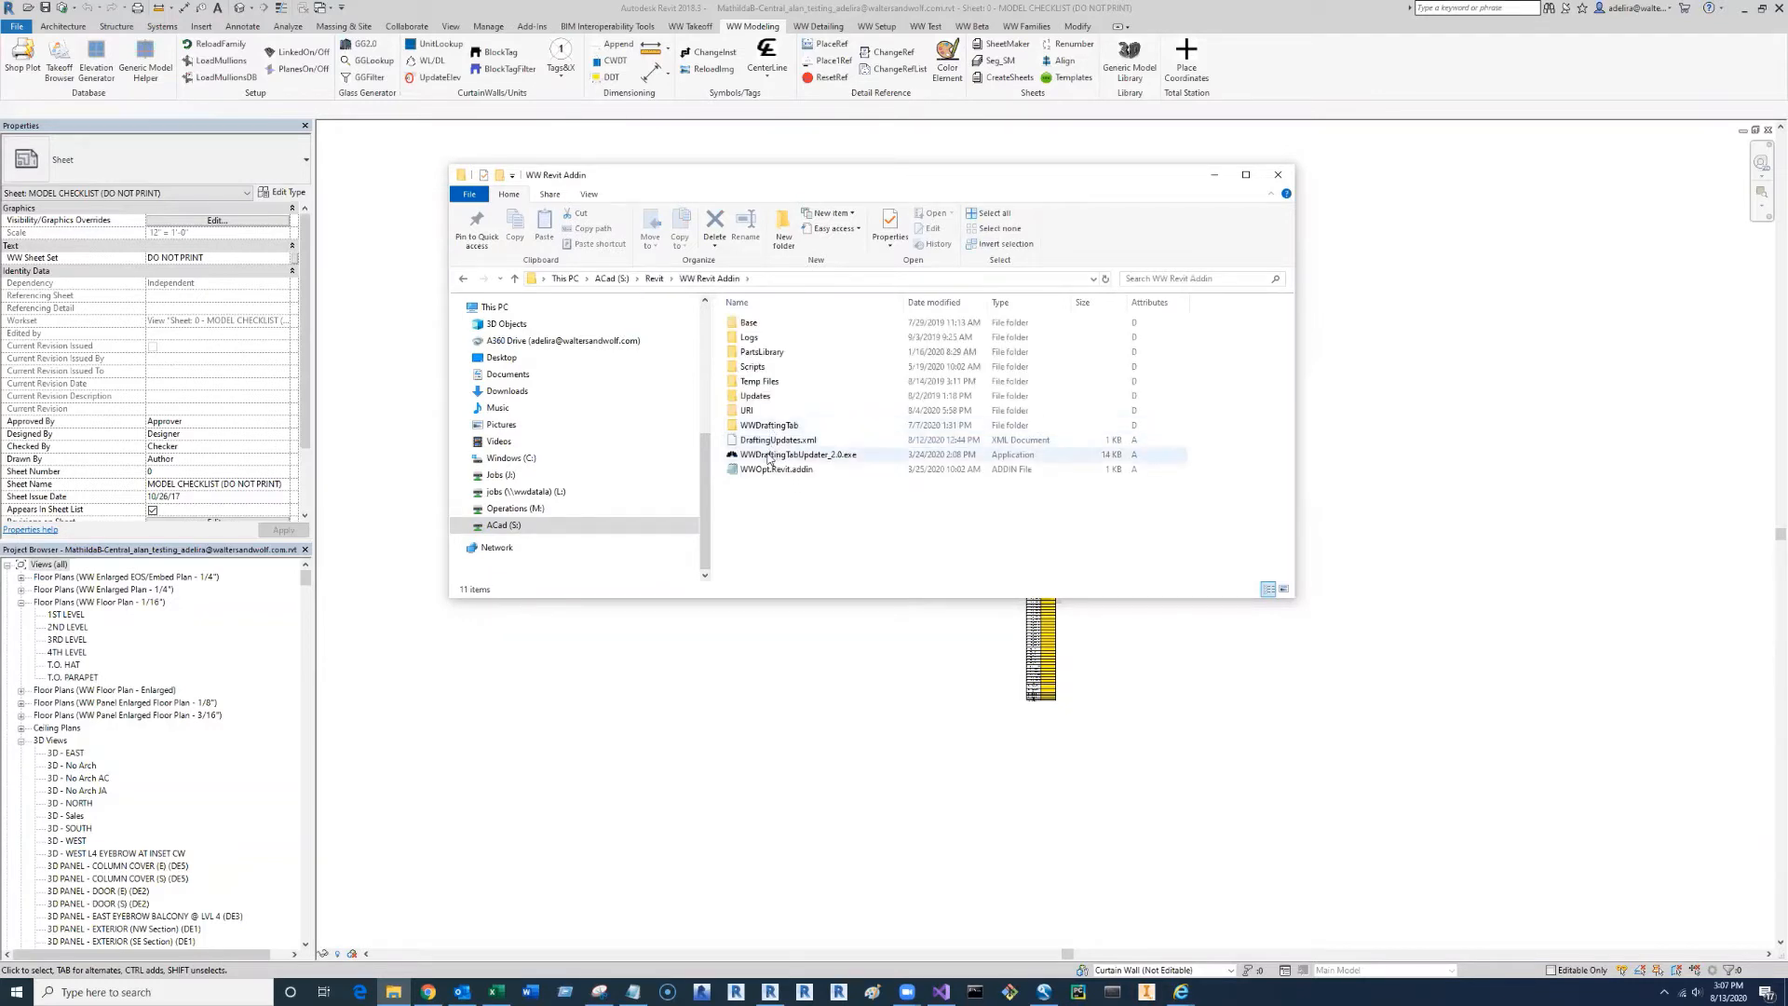
# - Copy WWDraftingTabUpdater_2.0.exe from the WW Revit Addin folder to the desktop
pyautogui.click(769, 456)
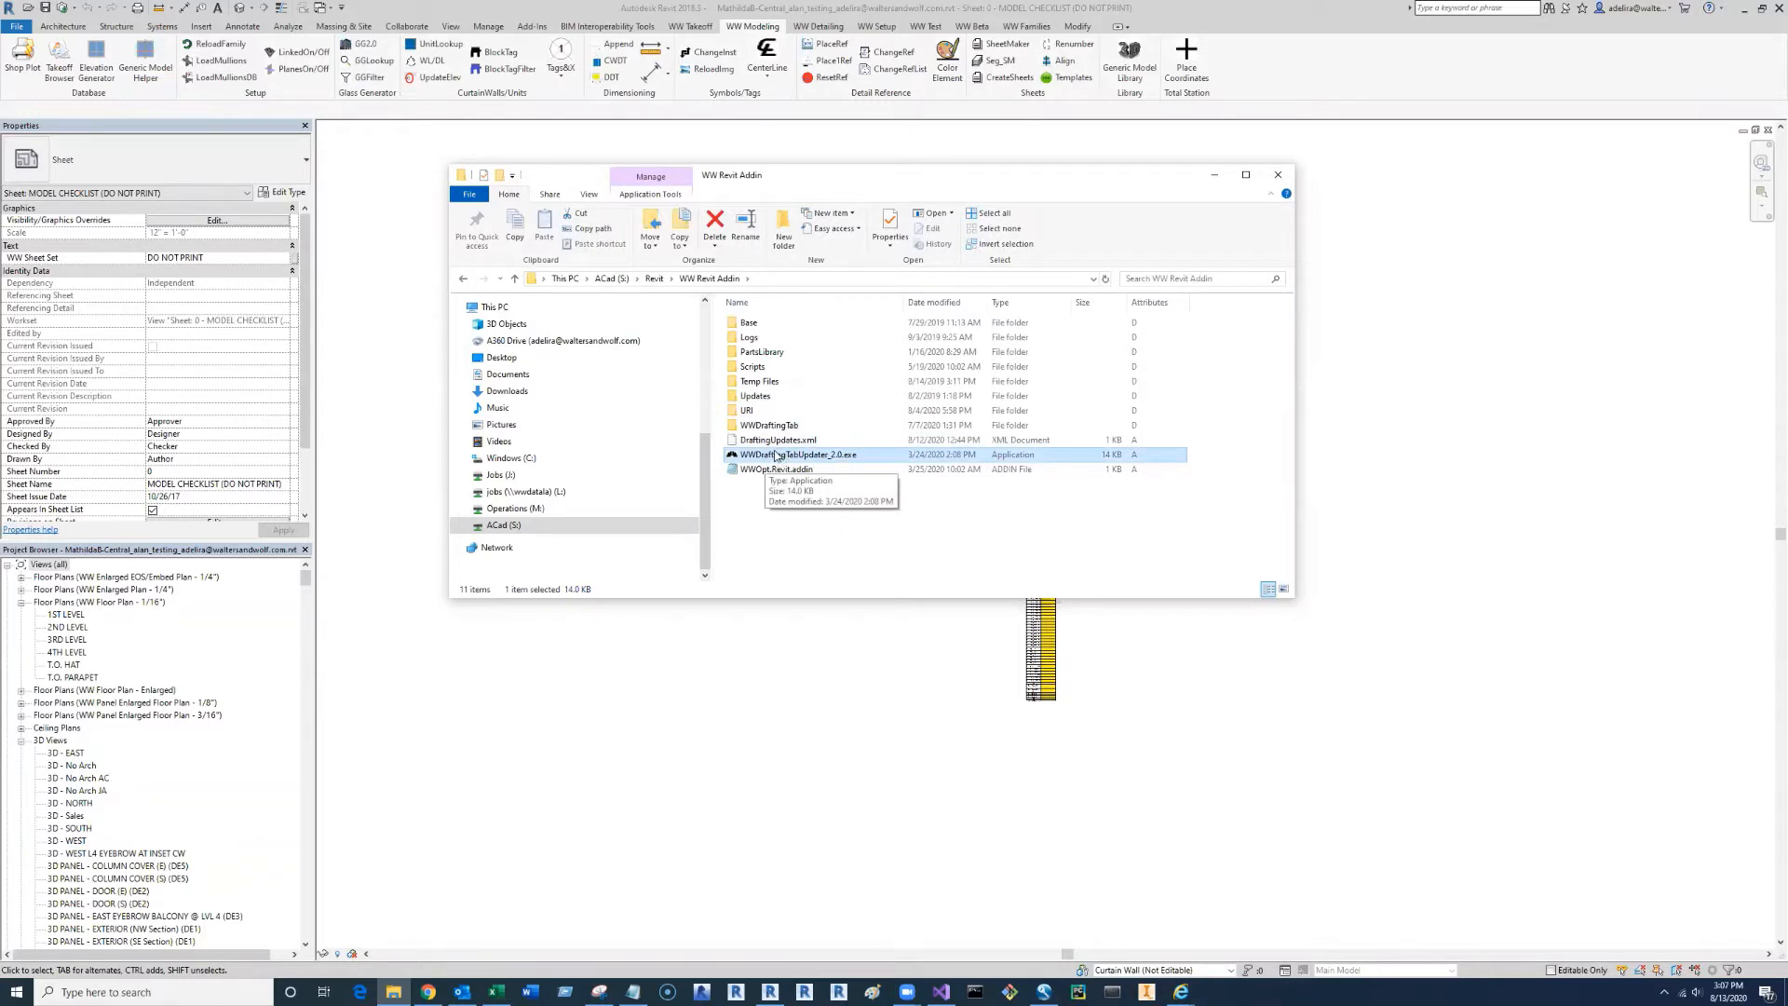
pyautogui.rightClick(847, 458)
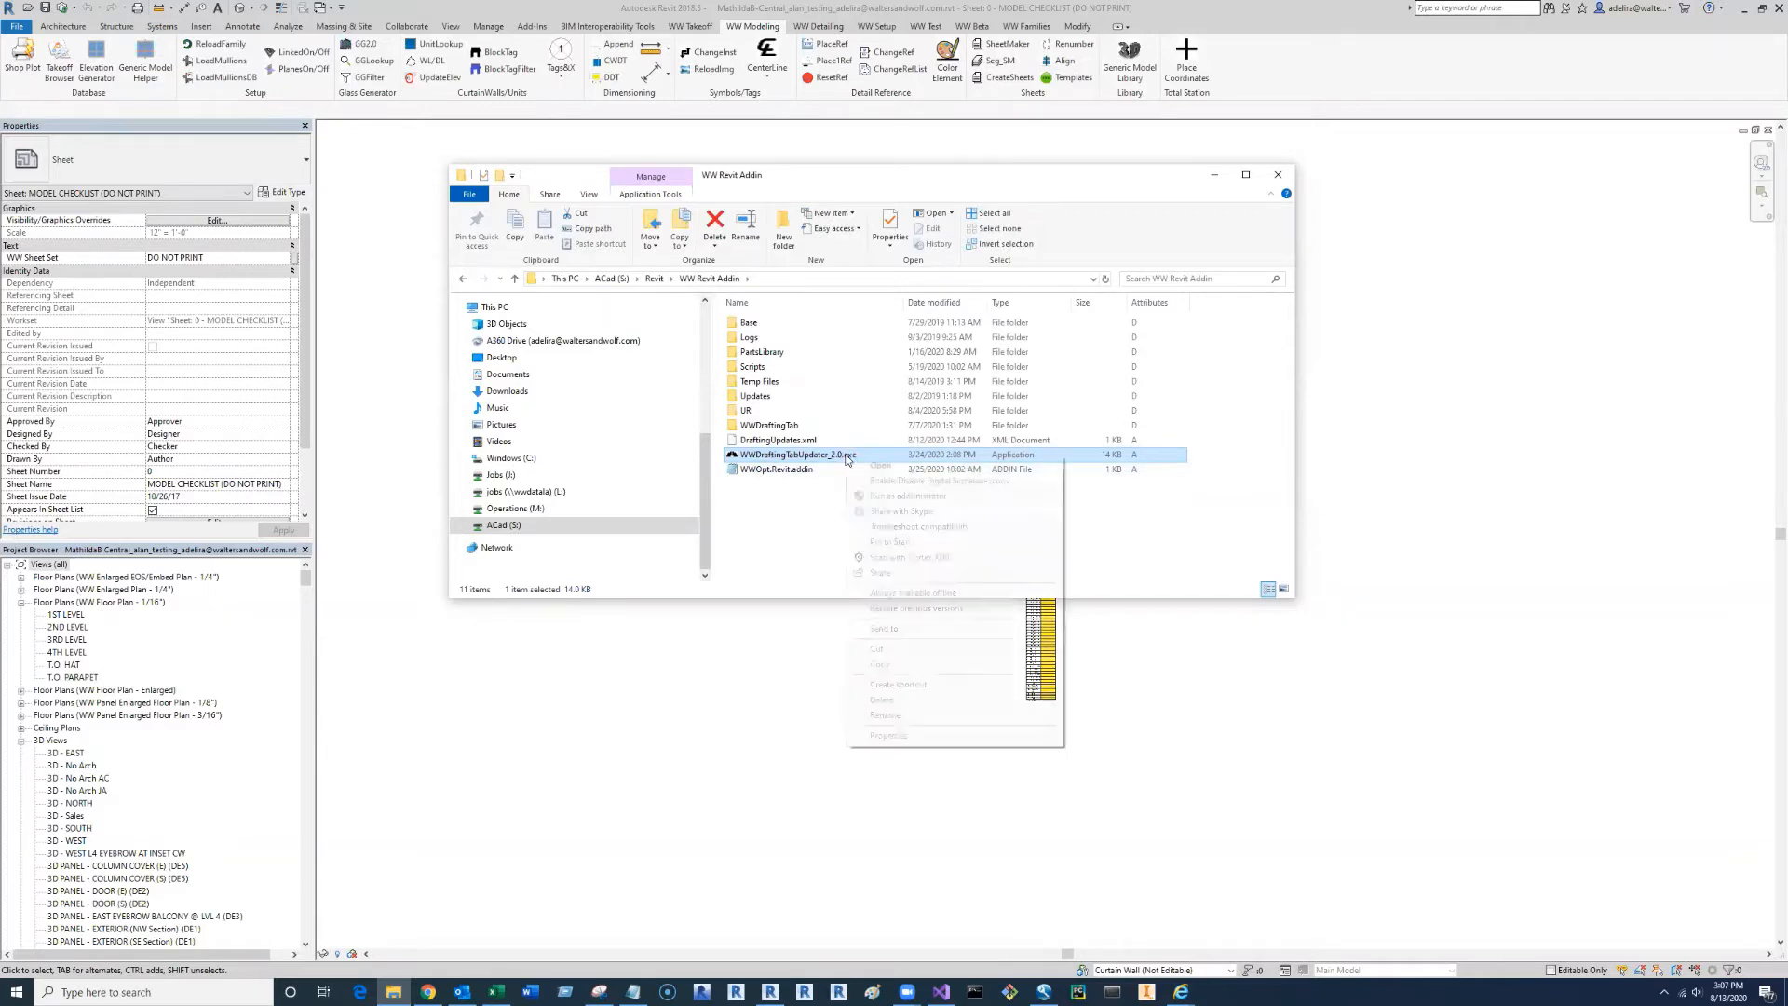
pyautogui.click(880, 664)
pyautogui.click(1740, 11)
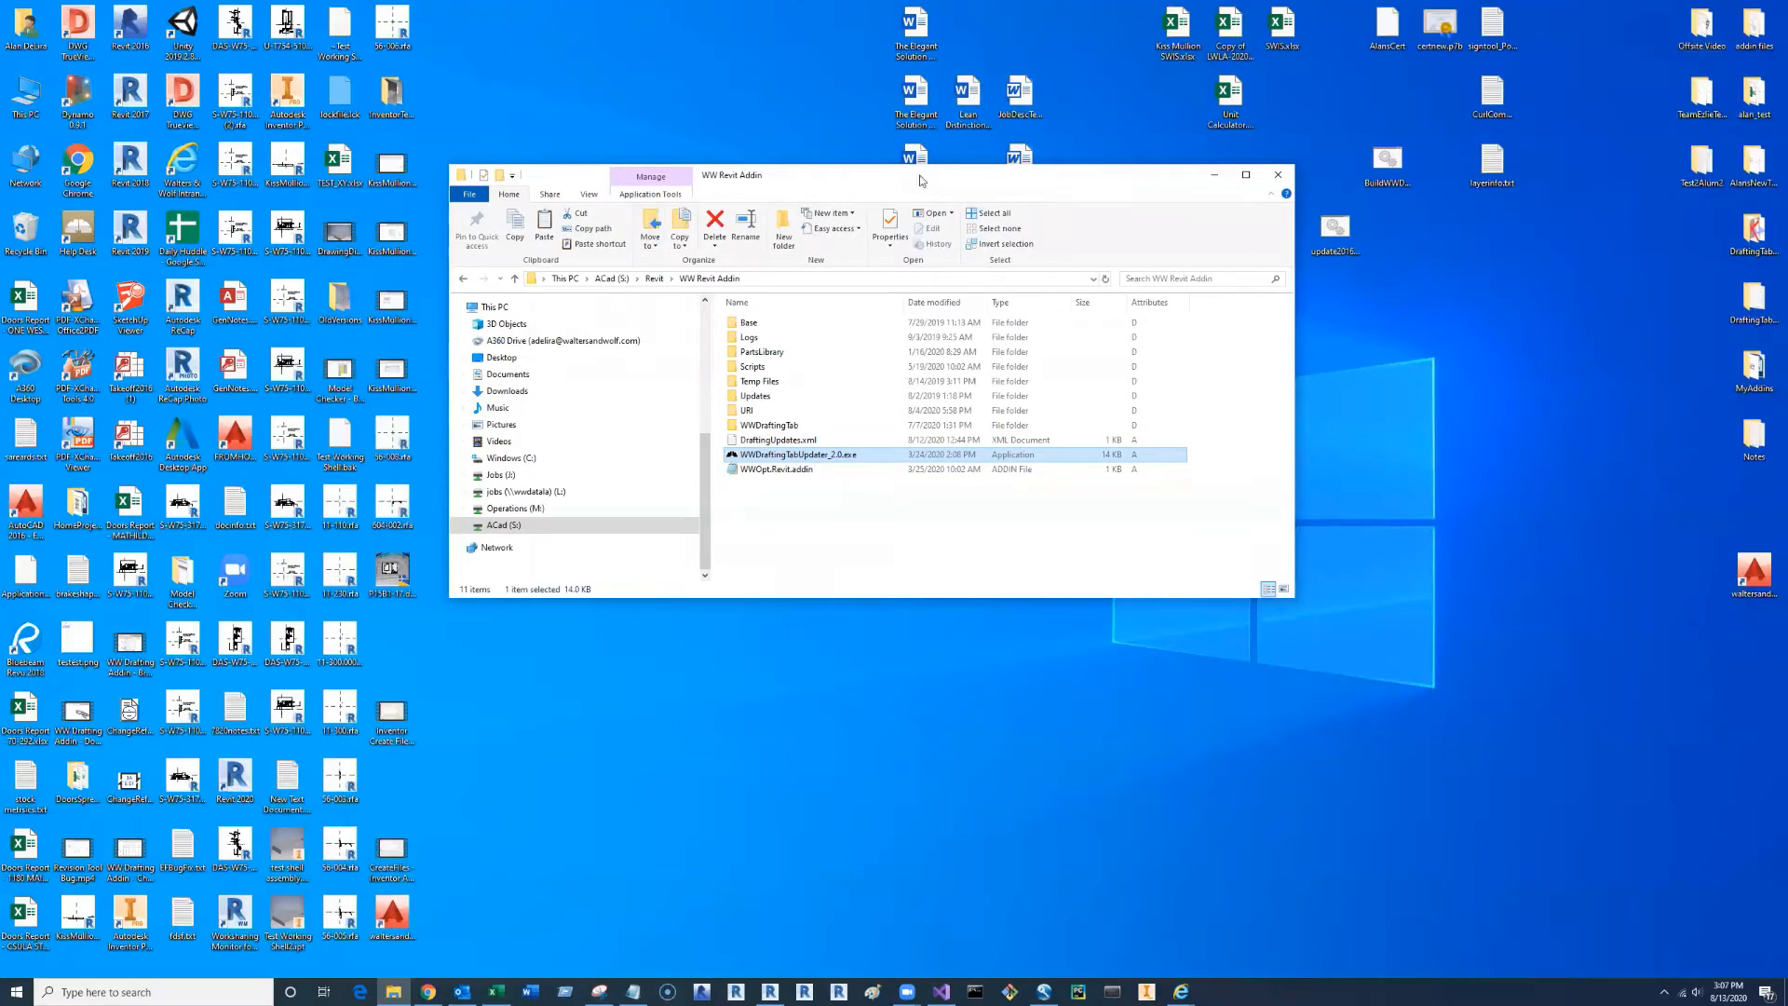
pyautogui.moveTo(957, 181); pyautogui.dragTo(1188, 161)
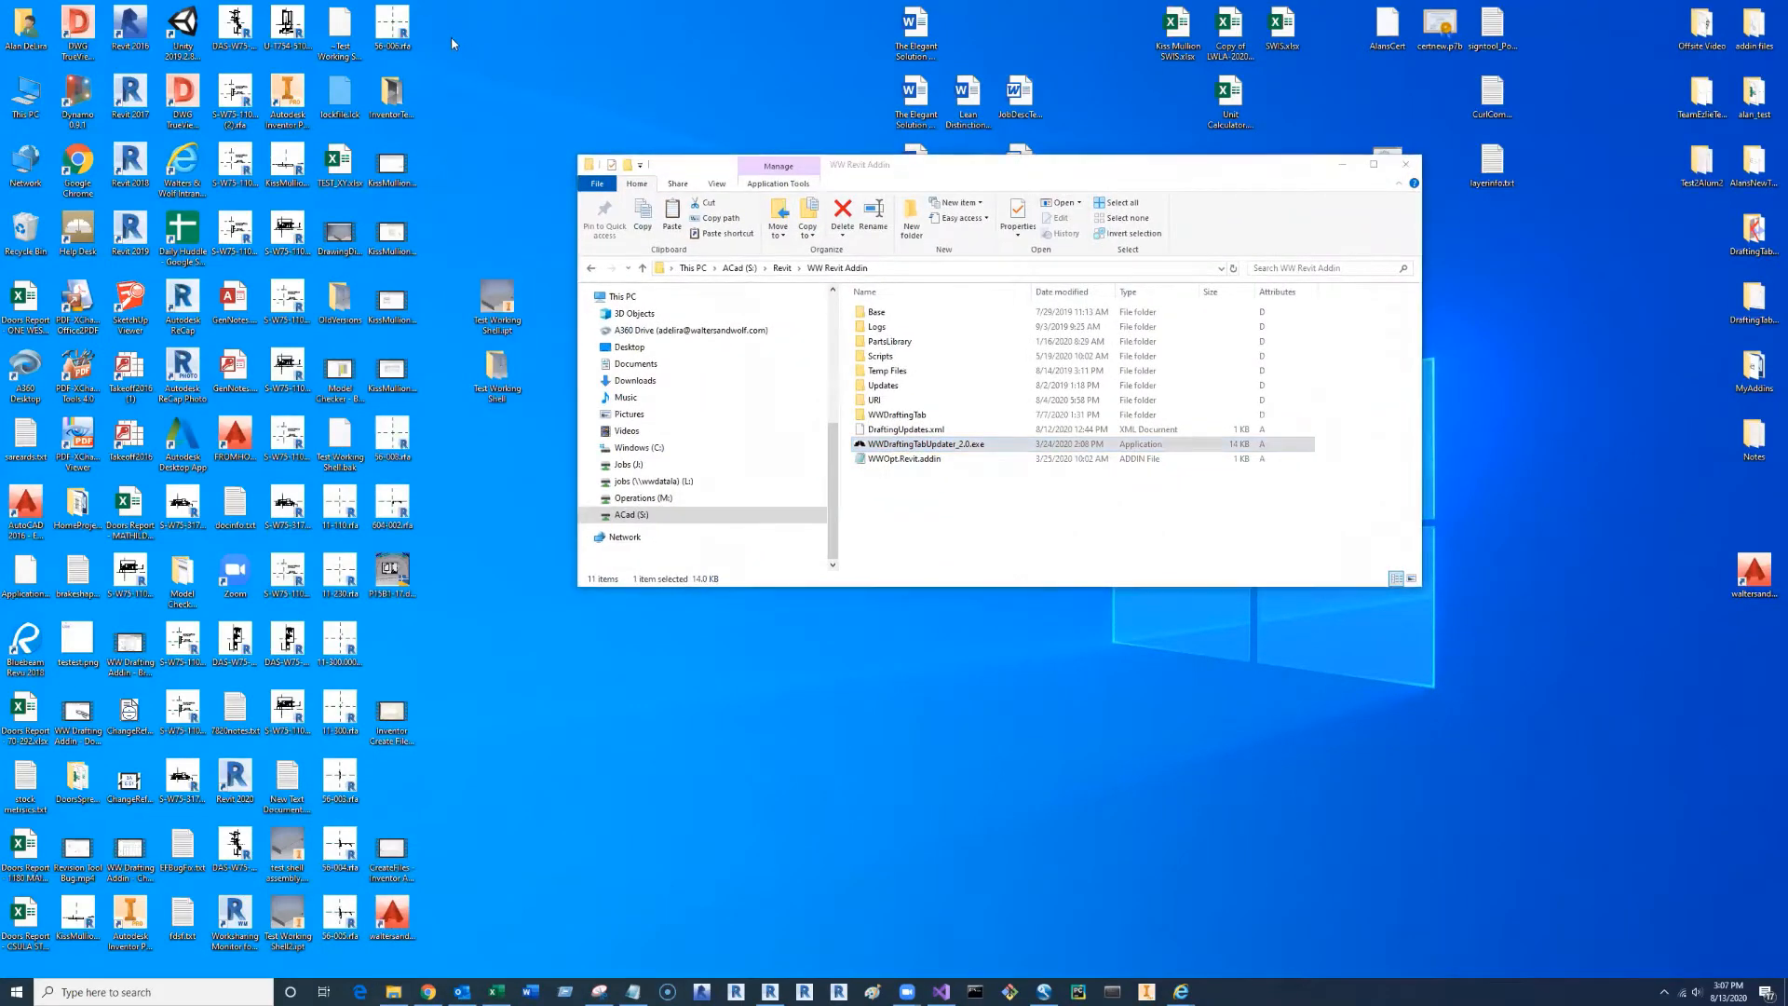
pyautogui.rightClick(451, 36)
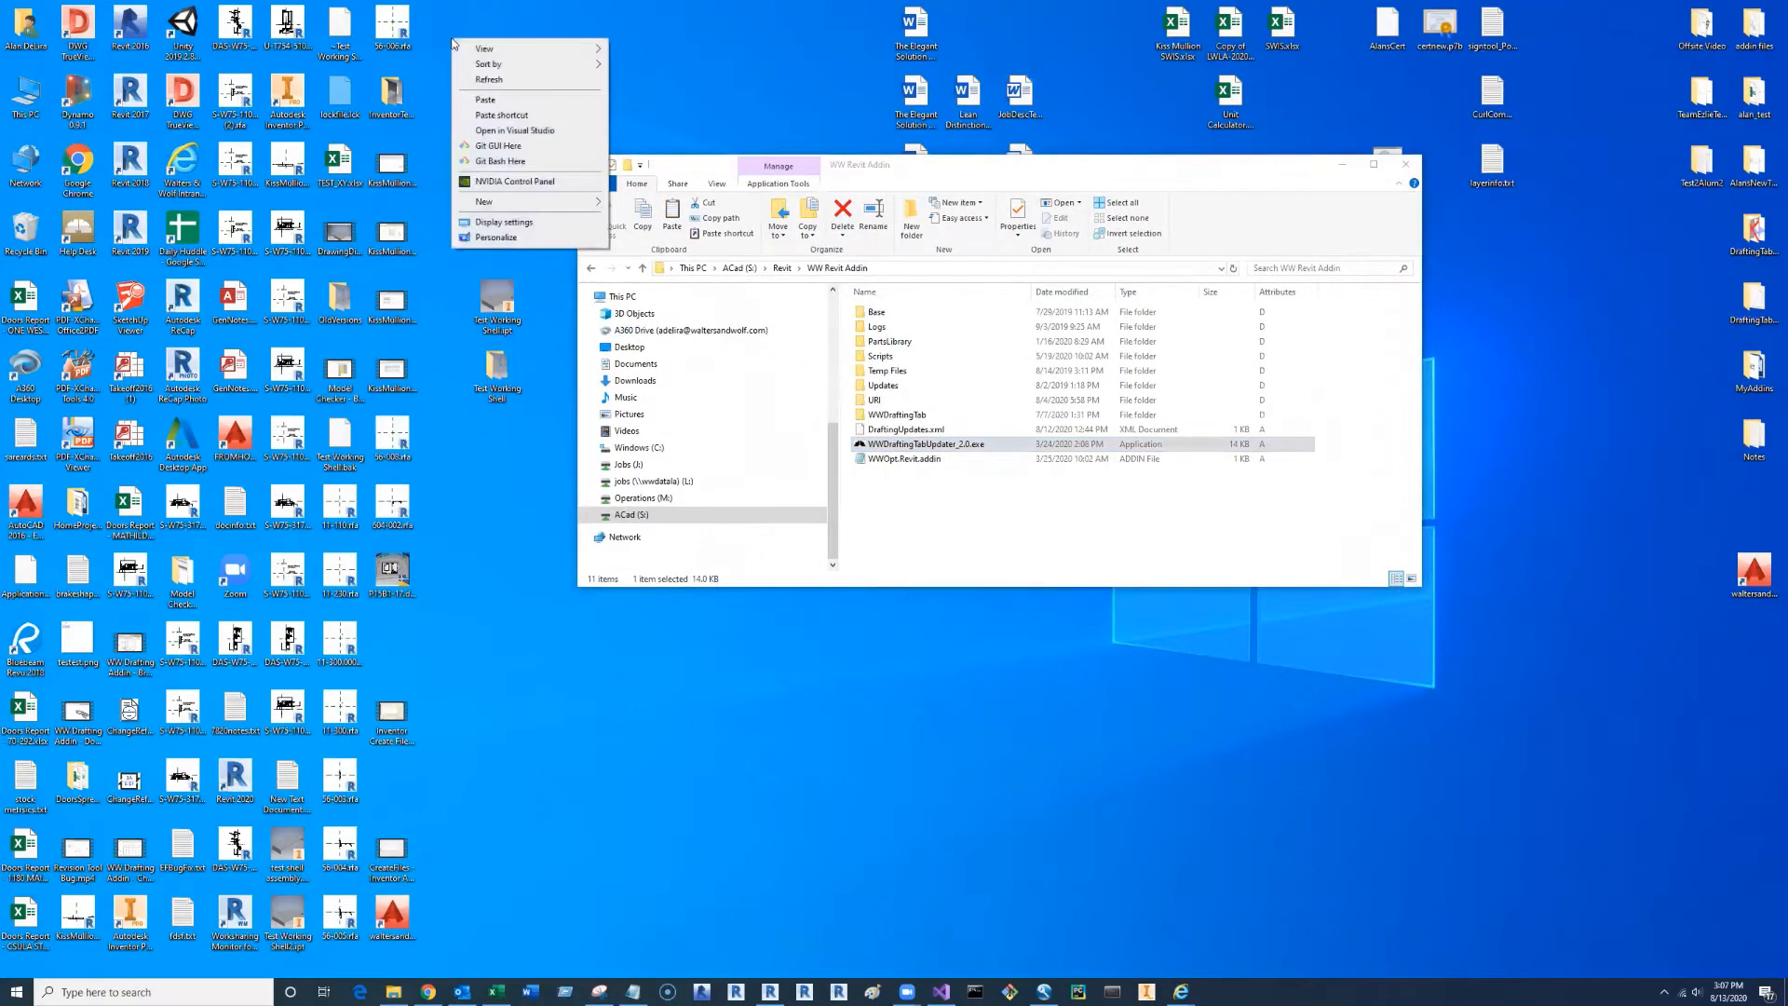
pyautogui.click(483, 100)
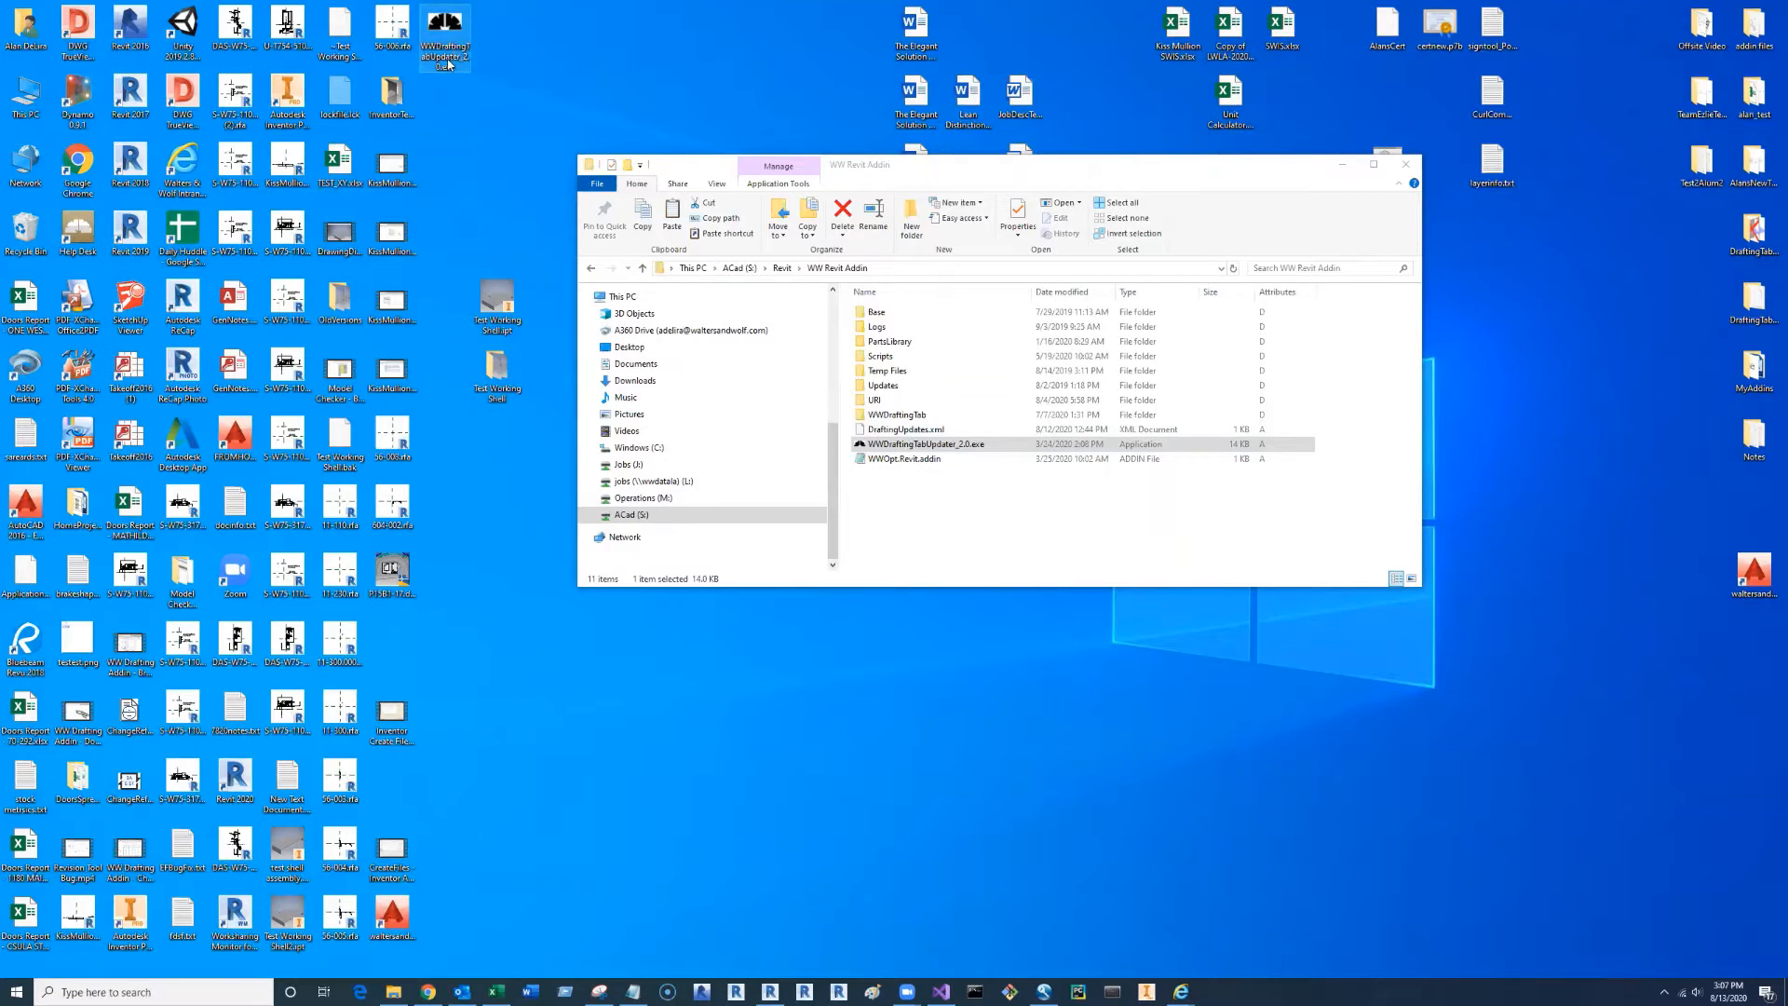
pyautogui.moveTo(448, 64)
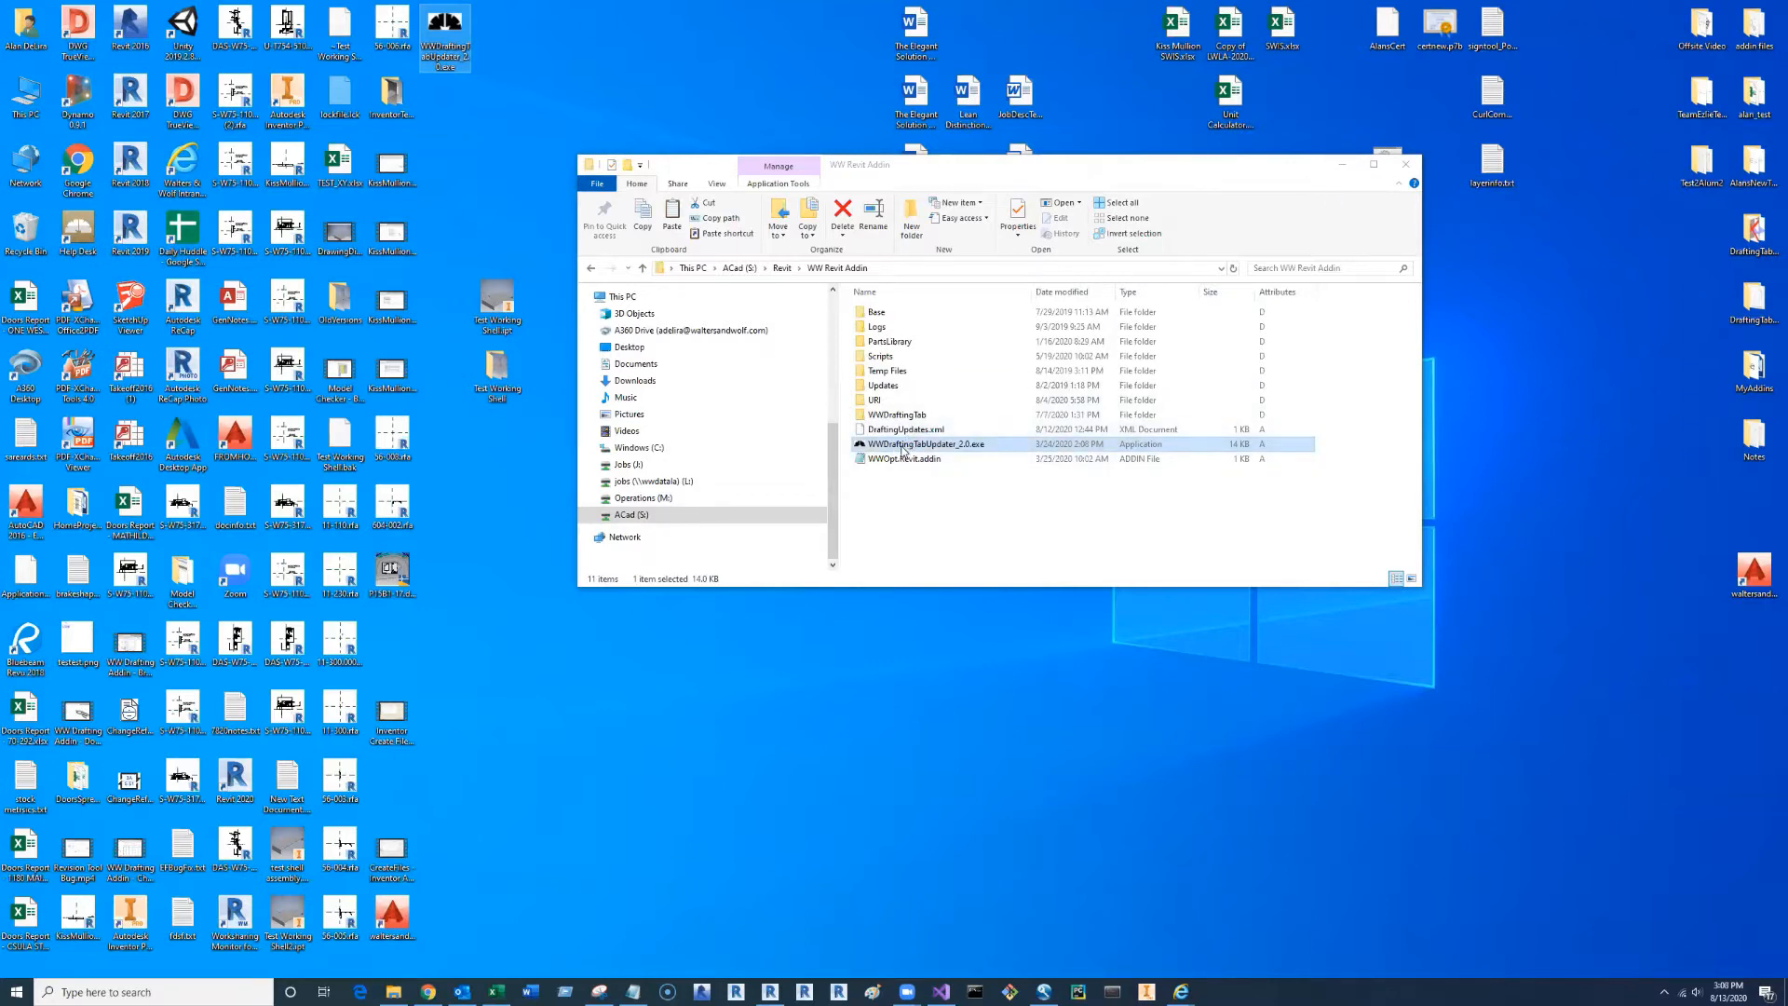
# - Return to Revit and open the ELEVATION B-01 SOUTH view from the WW Elevation - 1/4" elevations
pyautogui.click(838, 803)
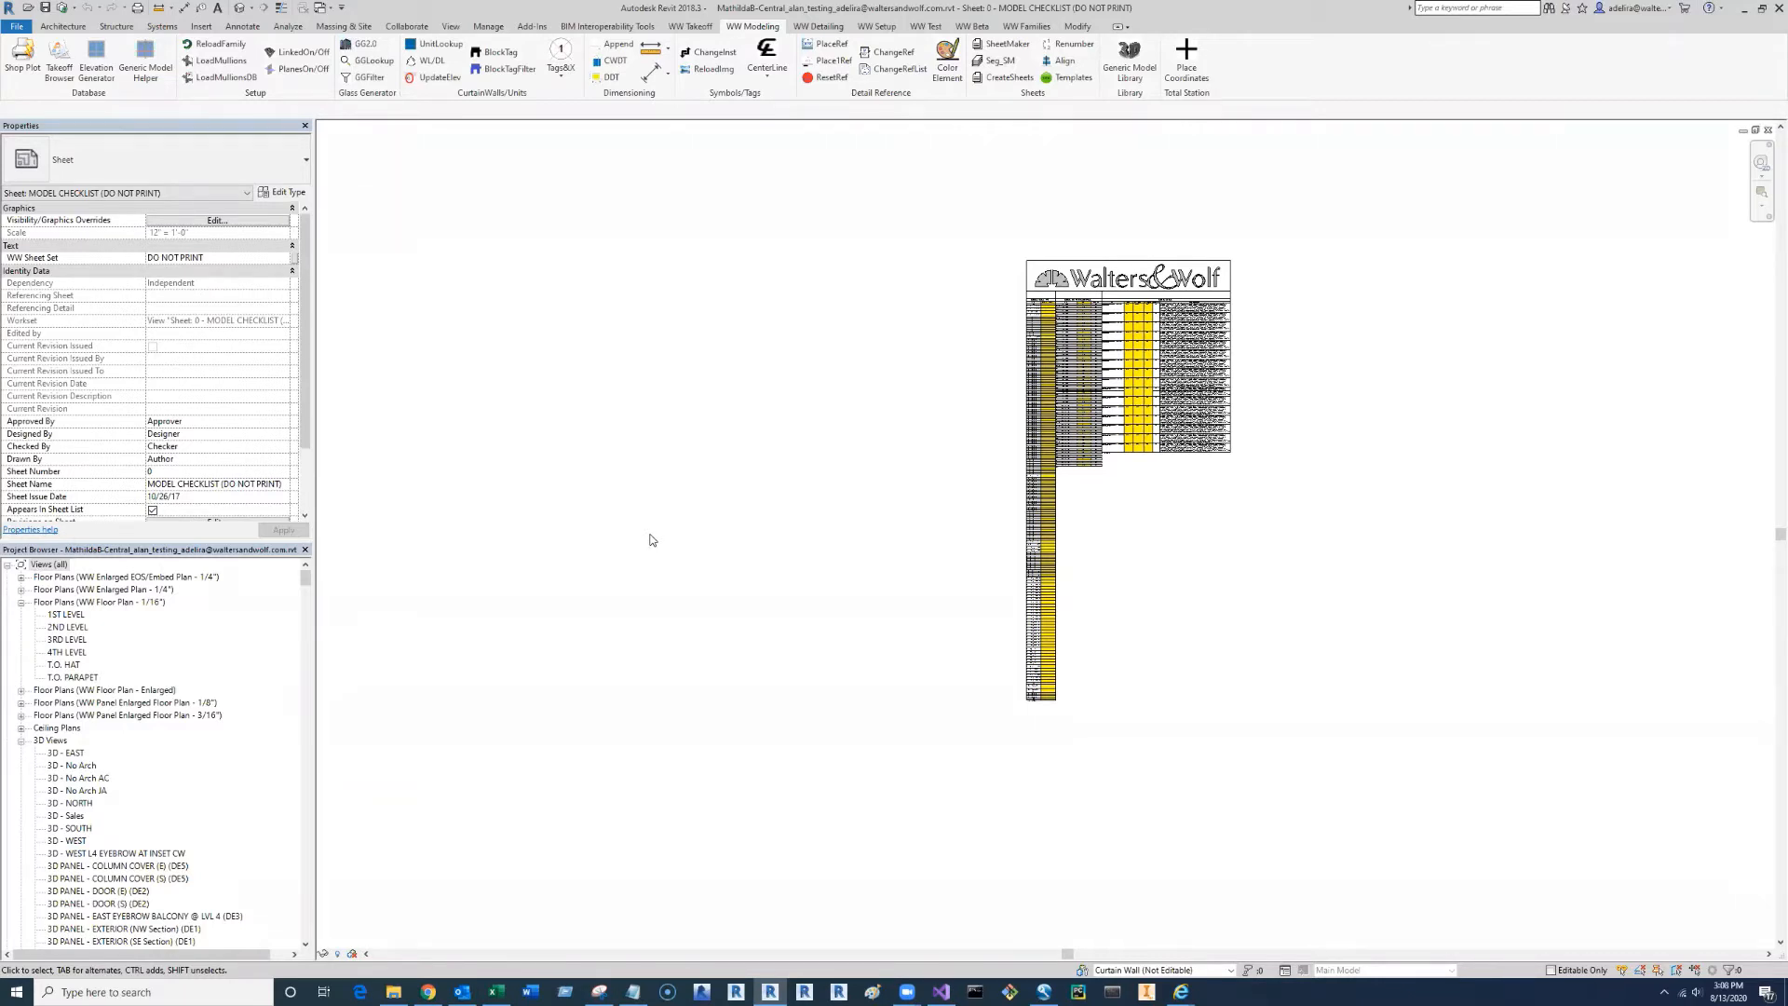
pyautogui.click(79, 765)
pyautogui.scroll(-2, 58, 688)
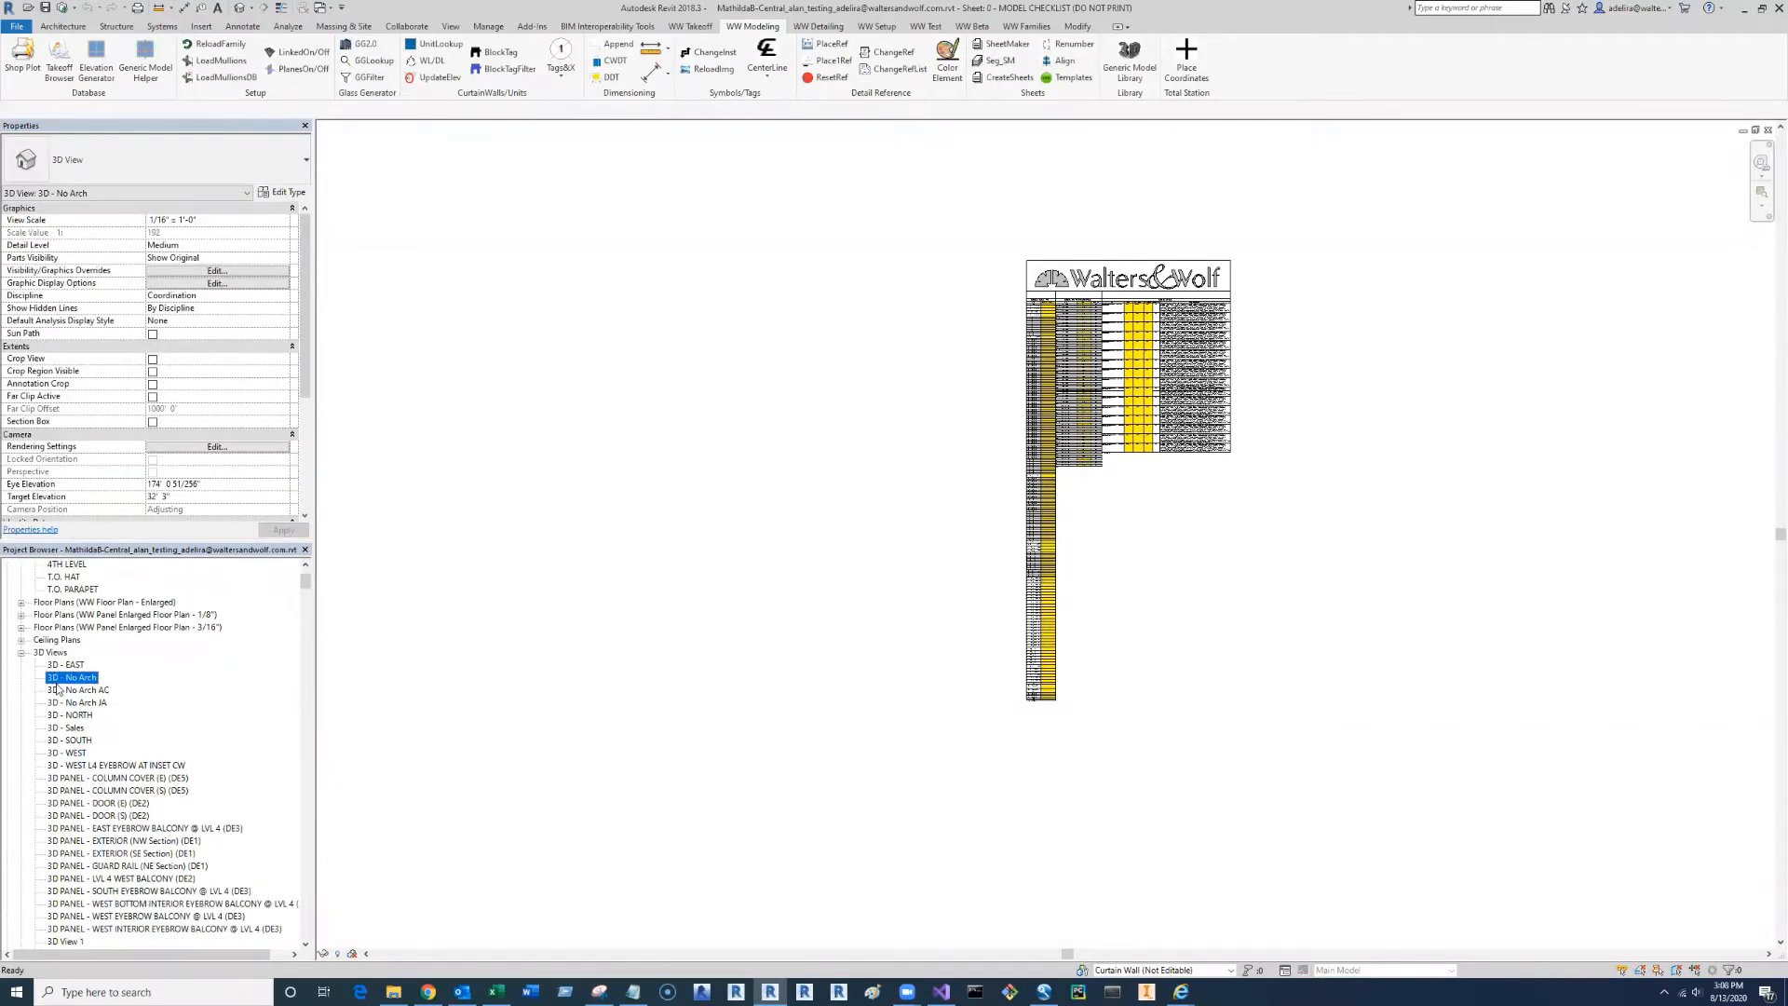
pyautogui.click(21, 679)
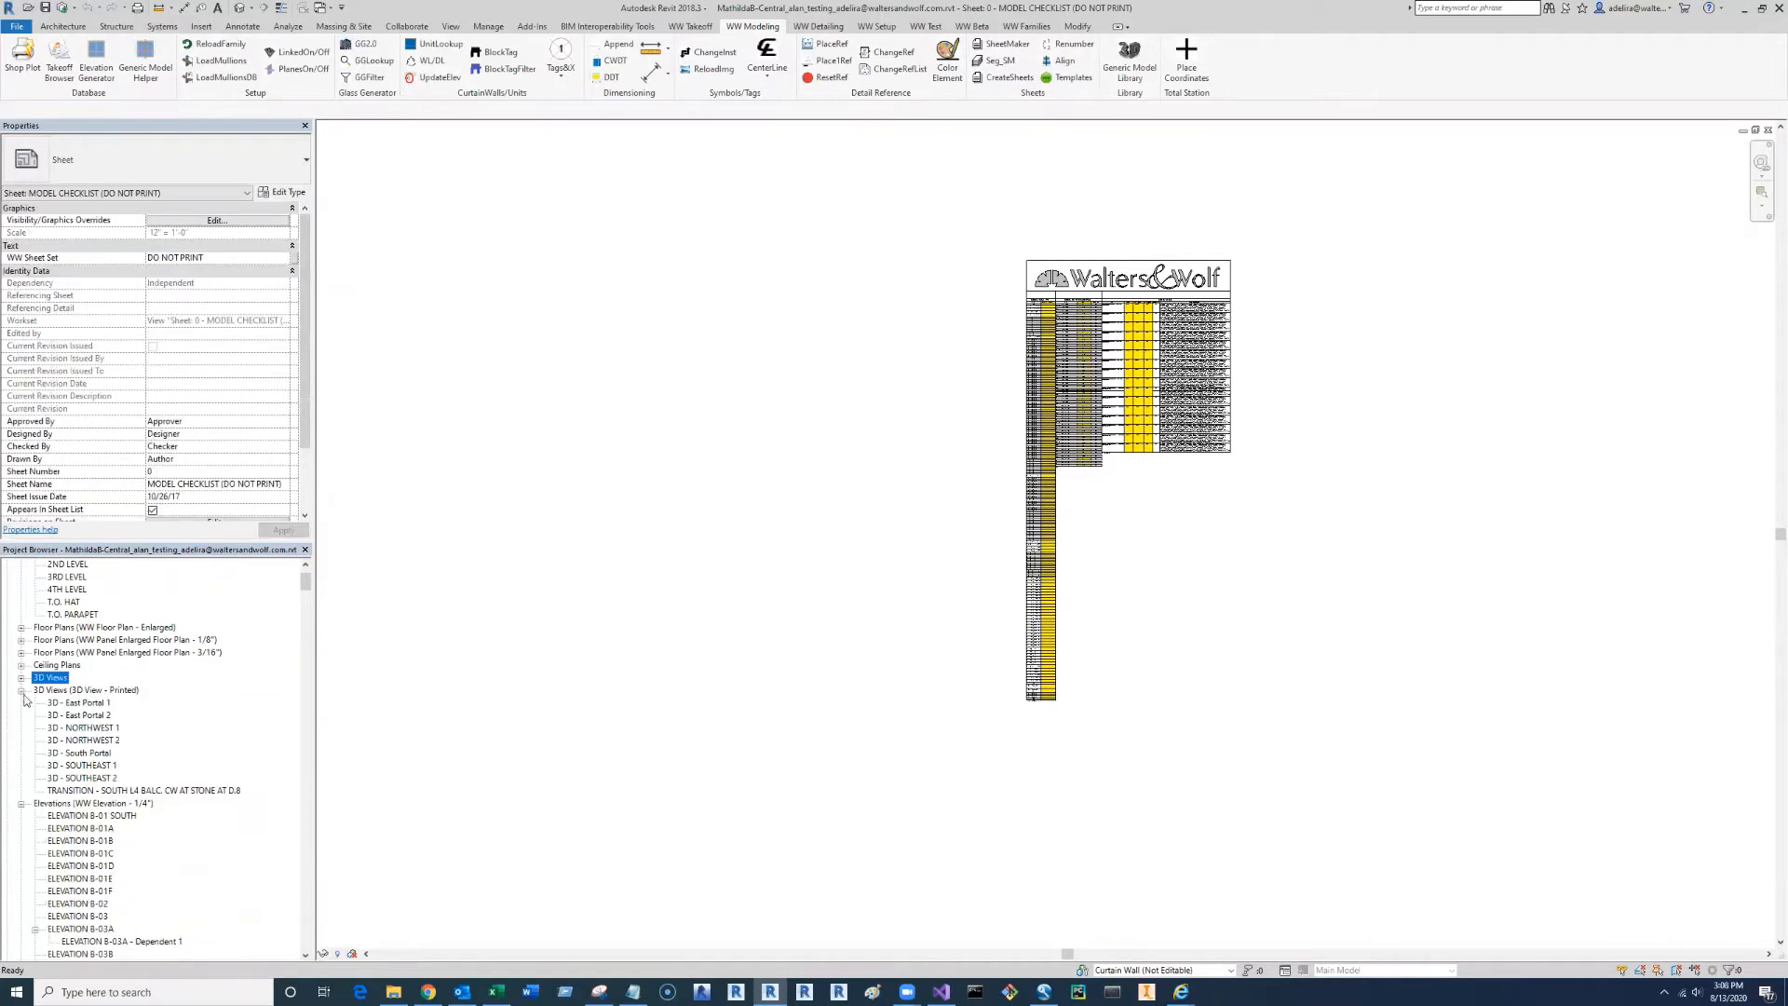
pyautogui.scroll(-2, 31, 731)
pyautogui.scroll(-1, 93, 778)
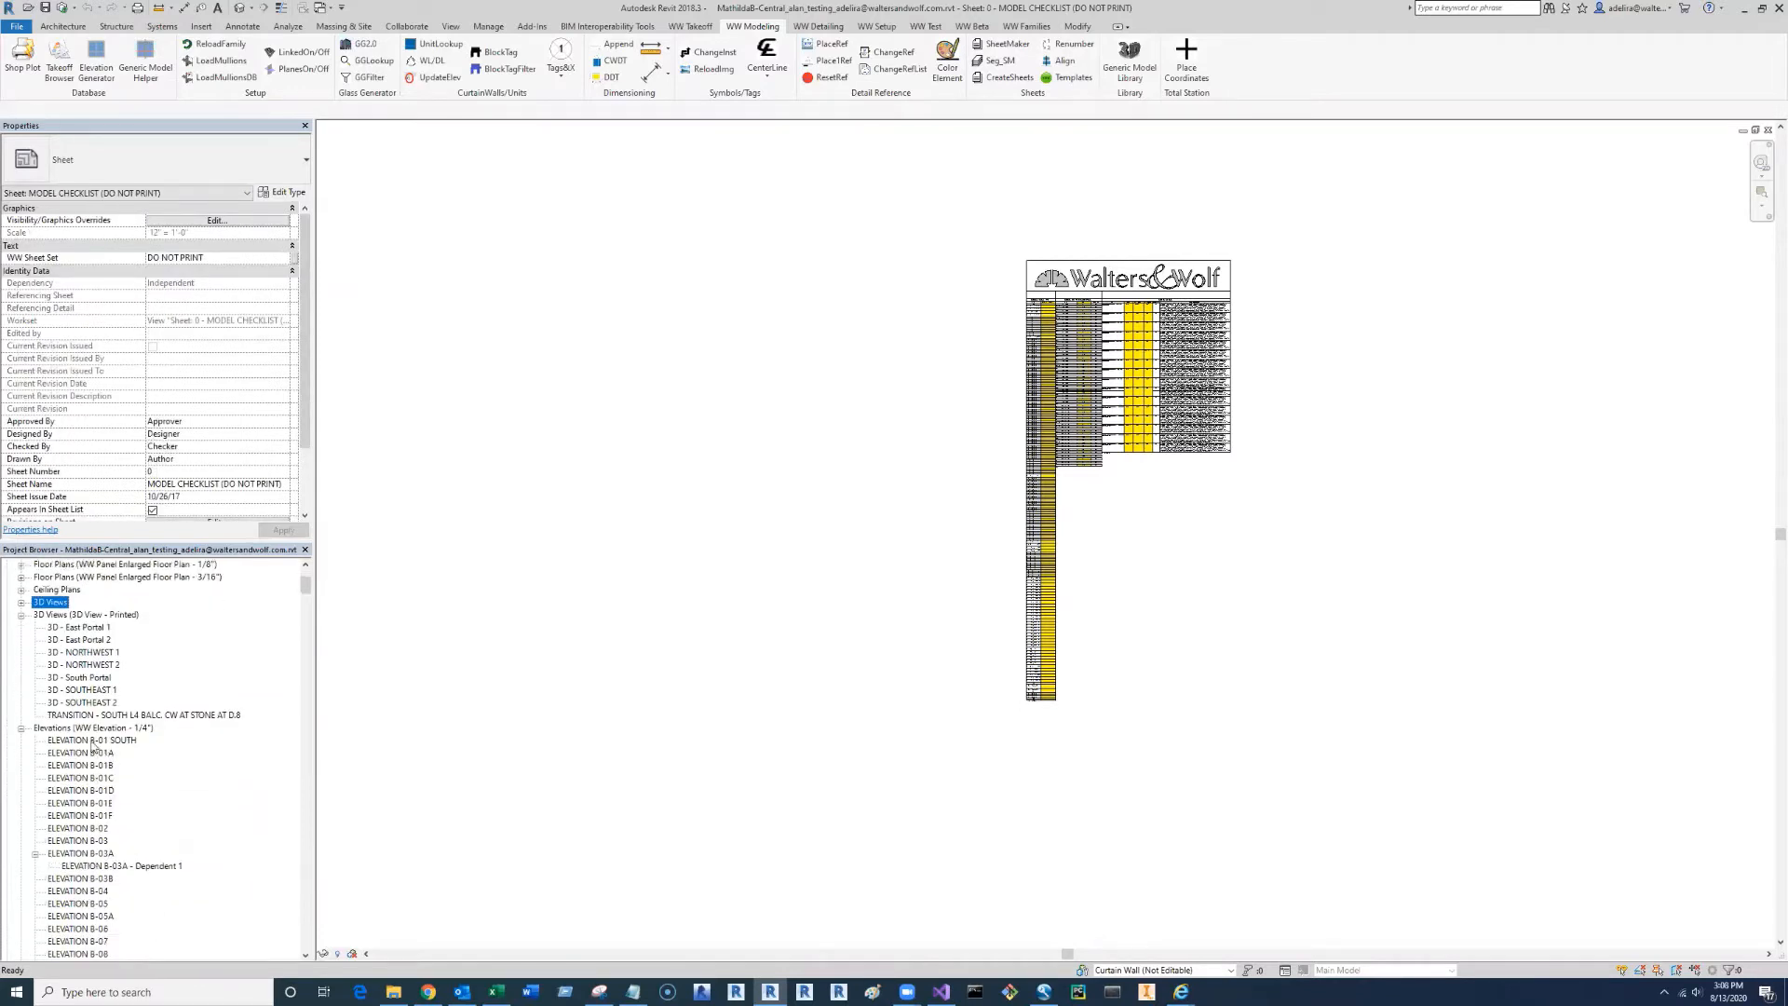
pyautogui.click(93, 741)
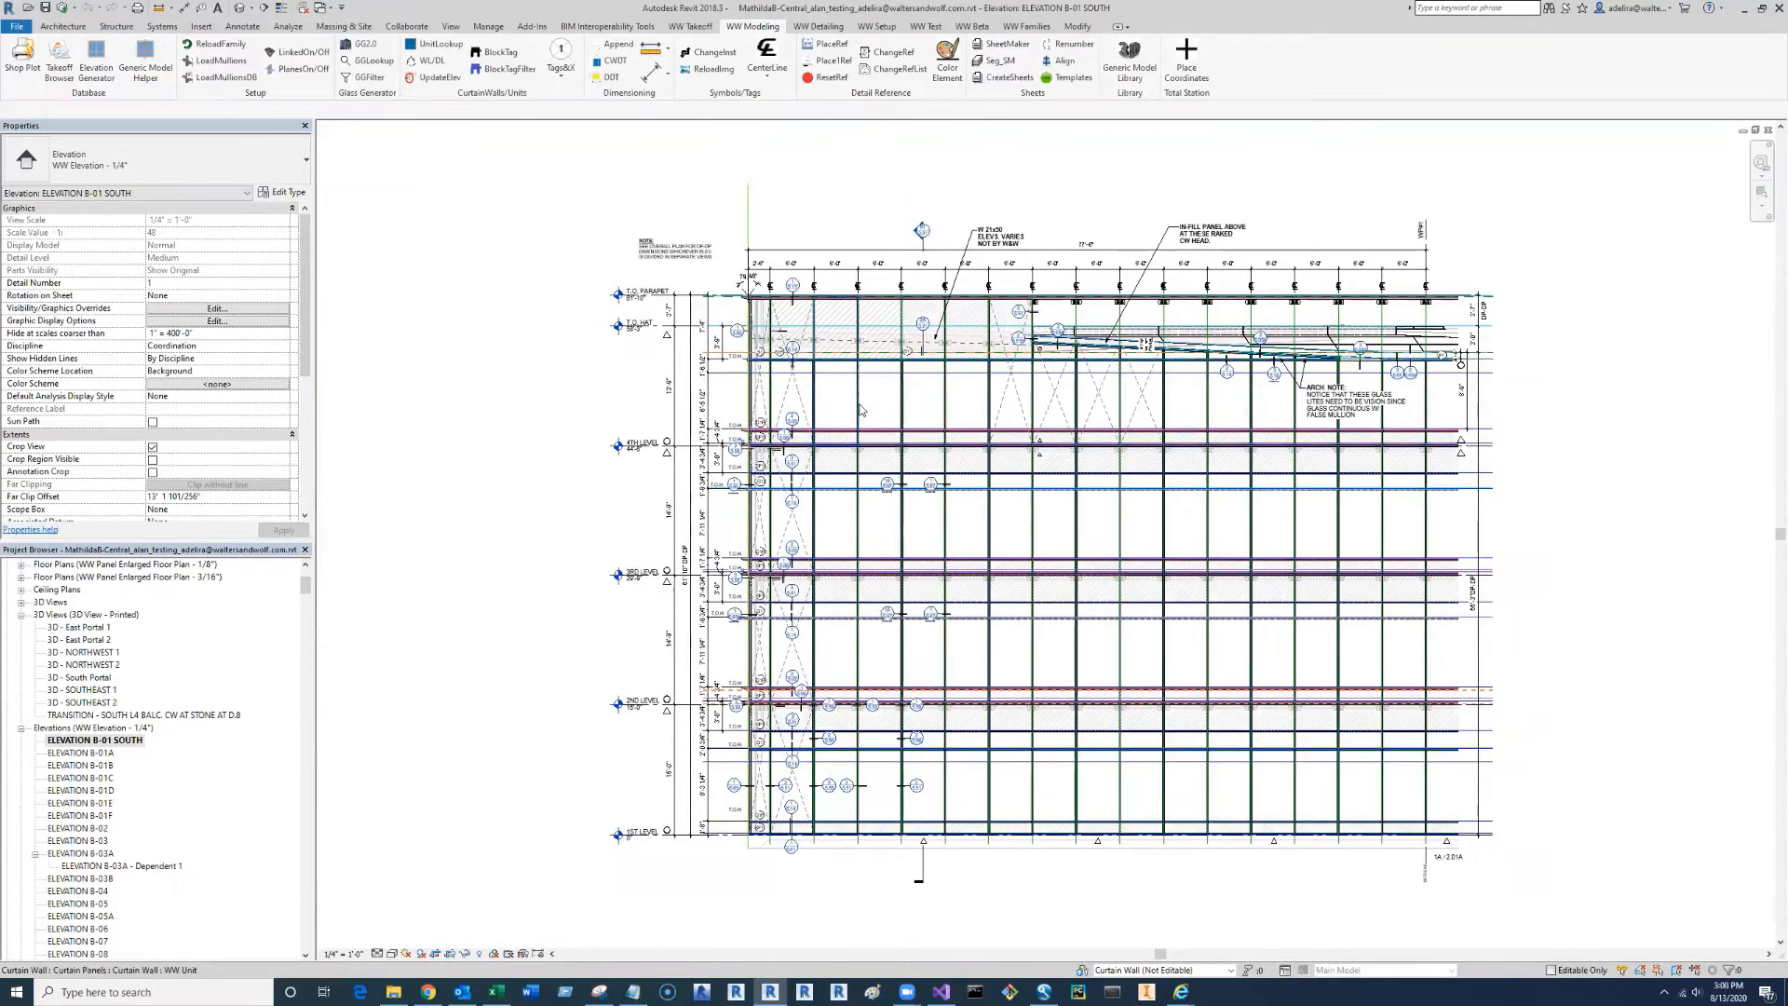
# - Inspect the properties of a WWGlass curtain panel above the 4th level and of the vertical mullion on its left edge
pyautogui.scroll(5, 872, 419)
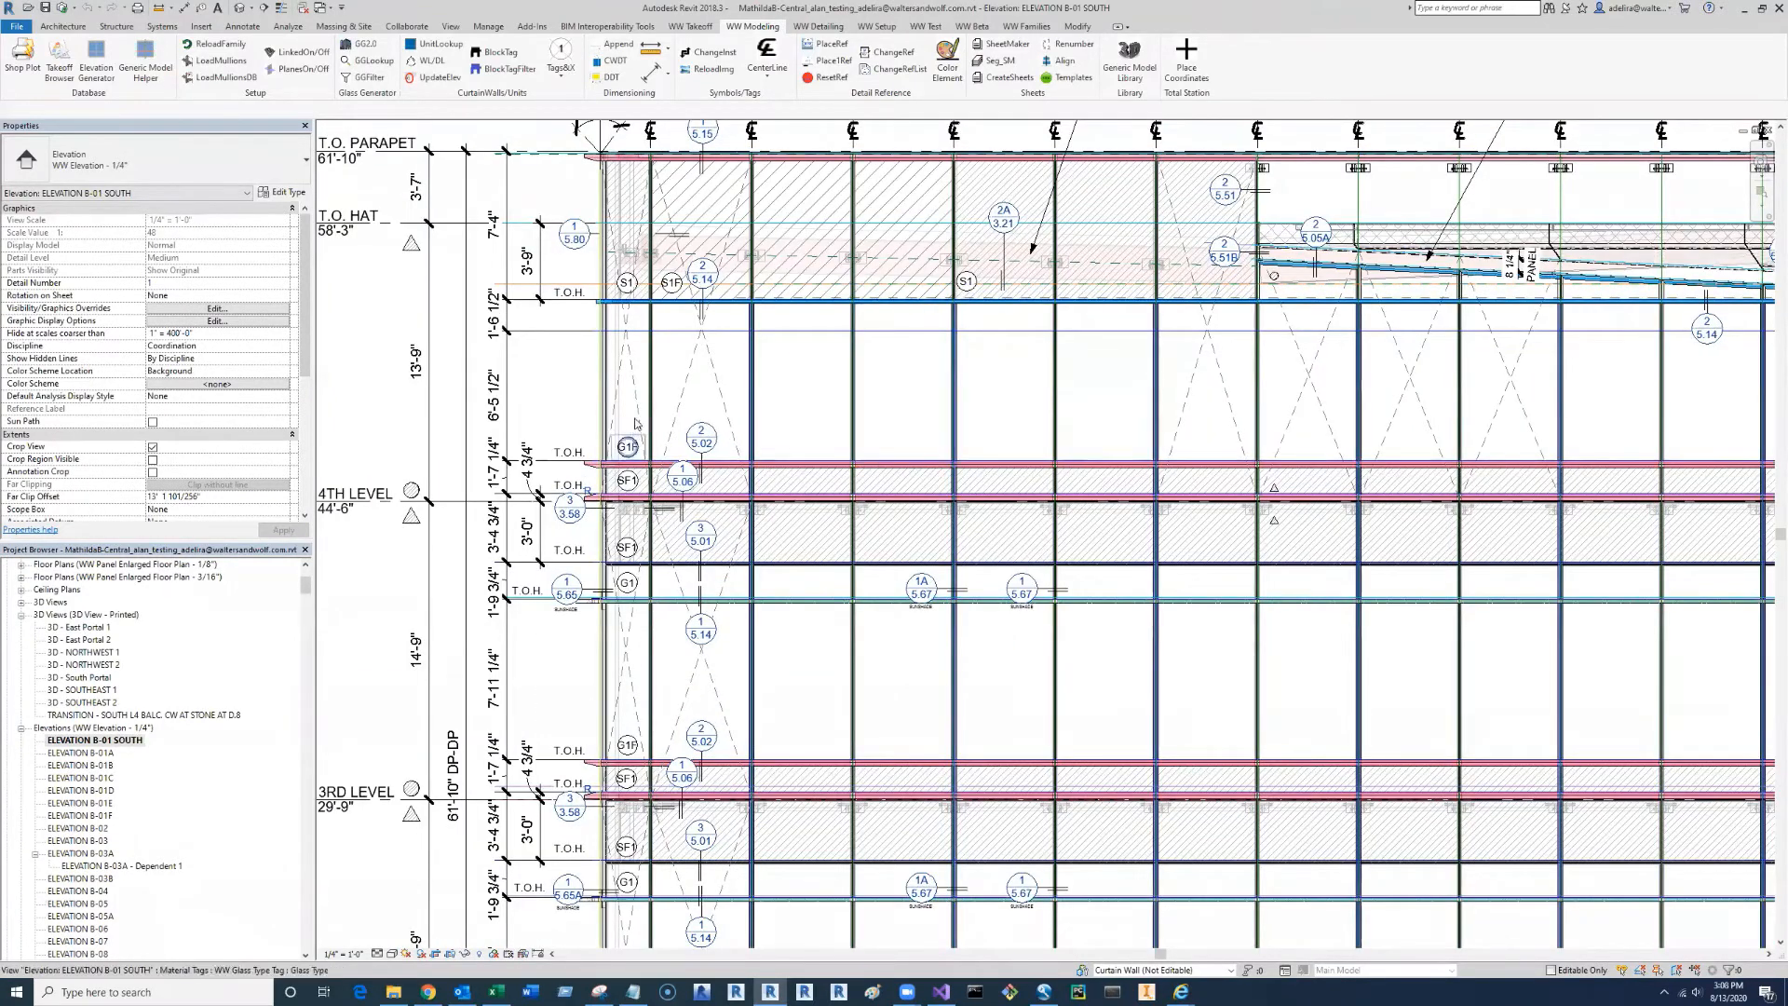
pyautogui.moveTo(535, 240); pyautogui.dragTo(562, 308, button='middle')
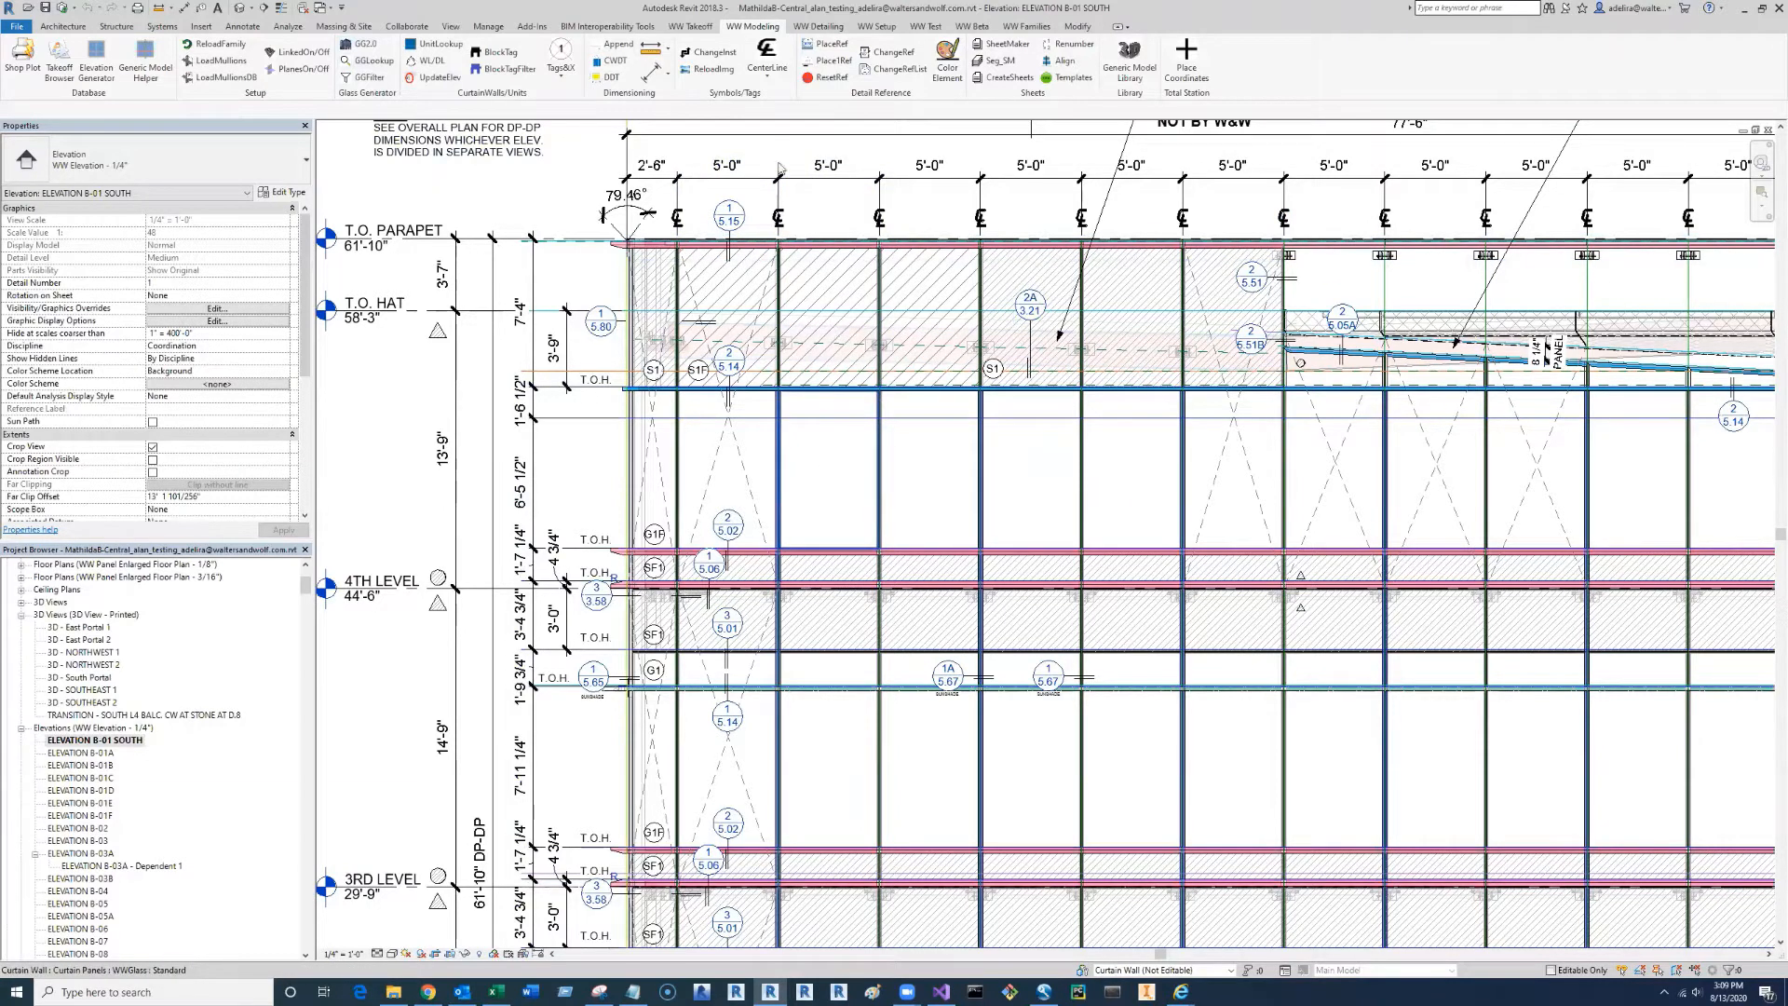
pyautogui.click(845, 401)
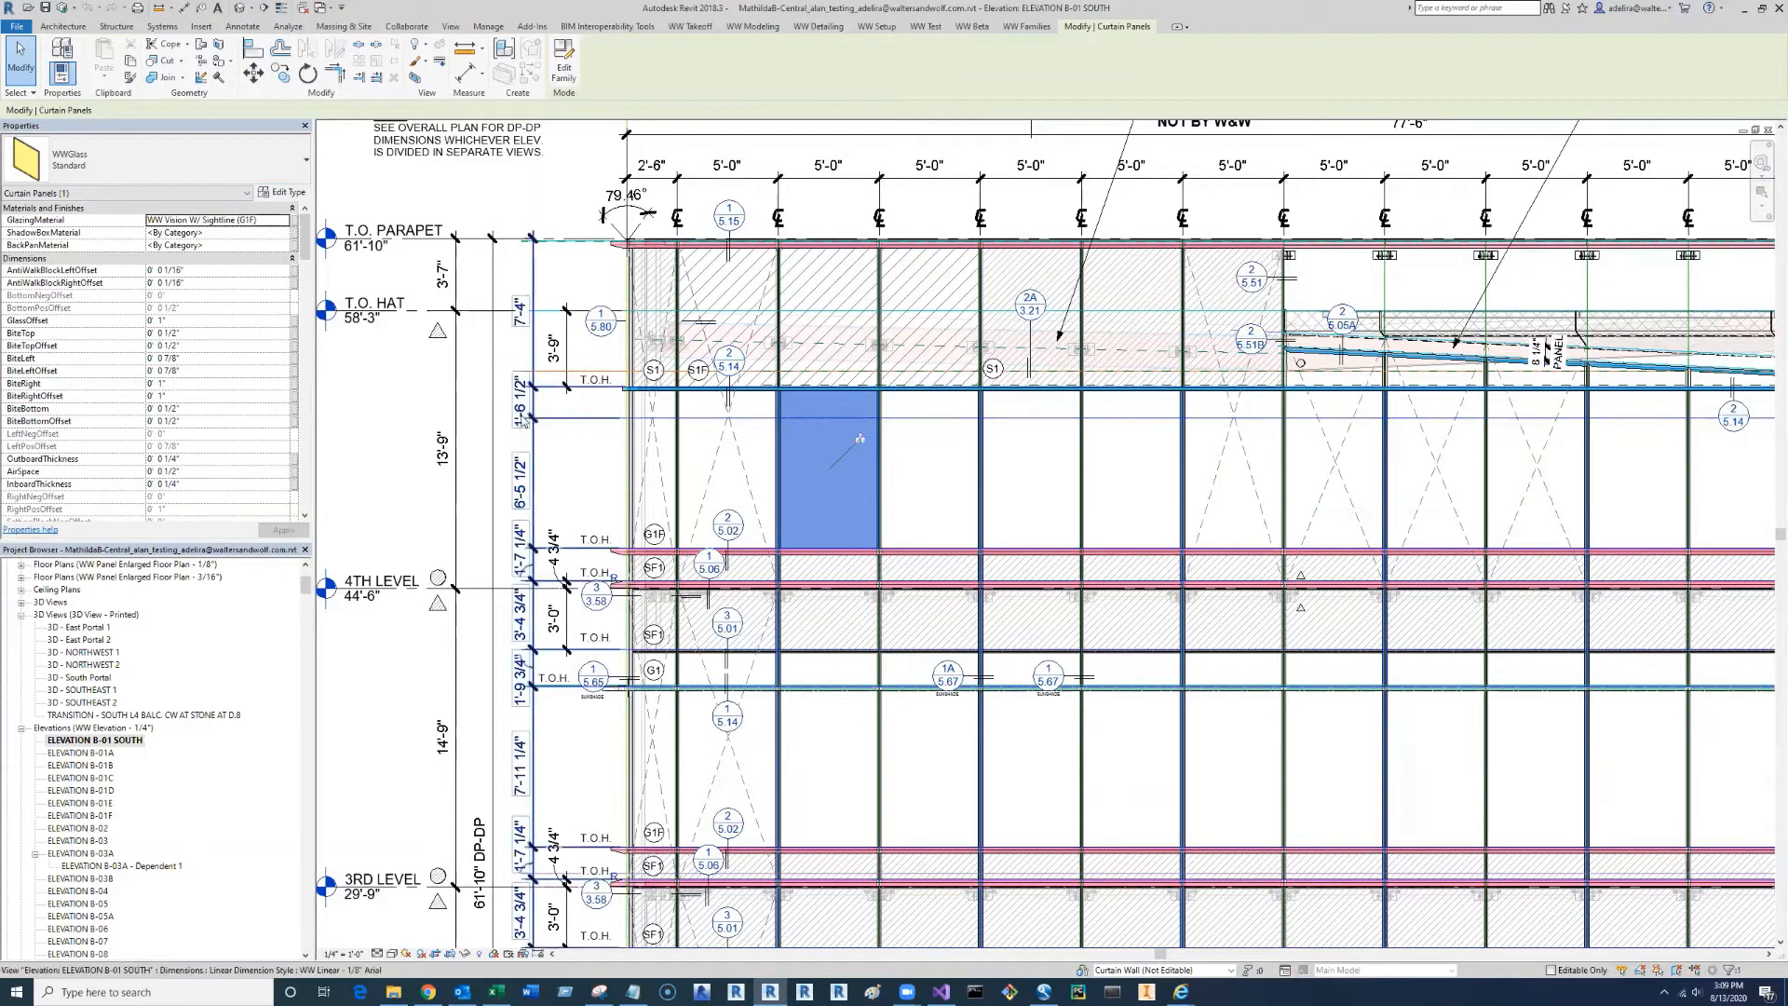
pyautogui.click(571, 468)
pyautogui.scroll(3, 872, 455)
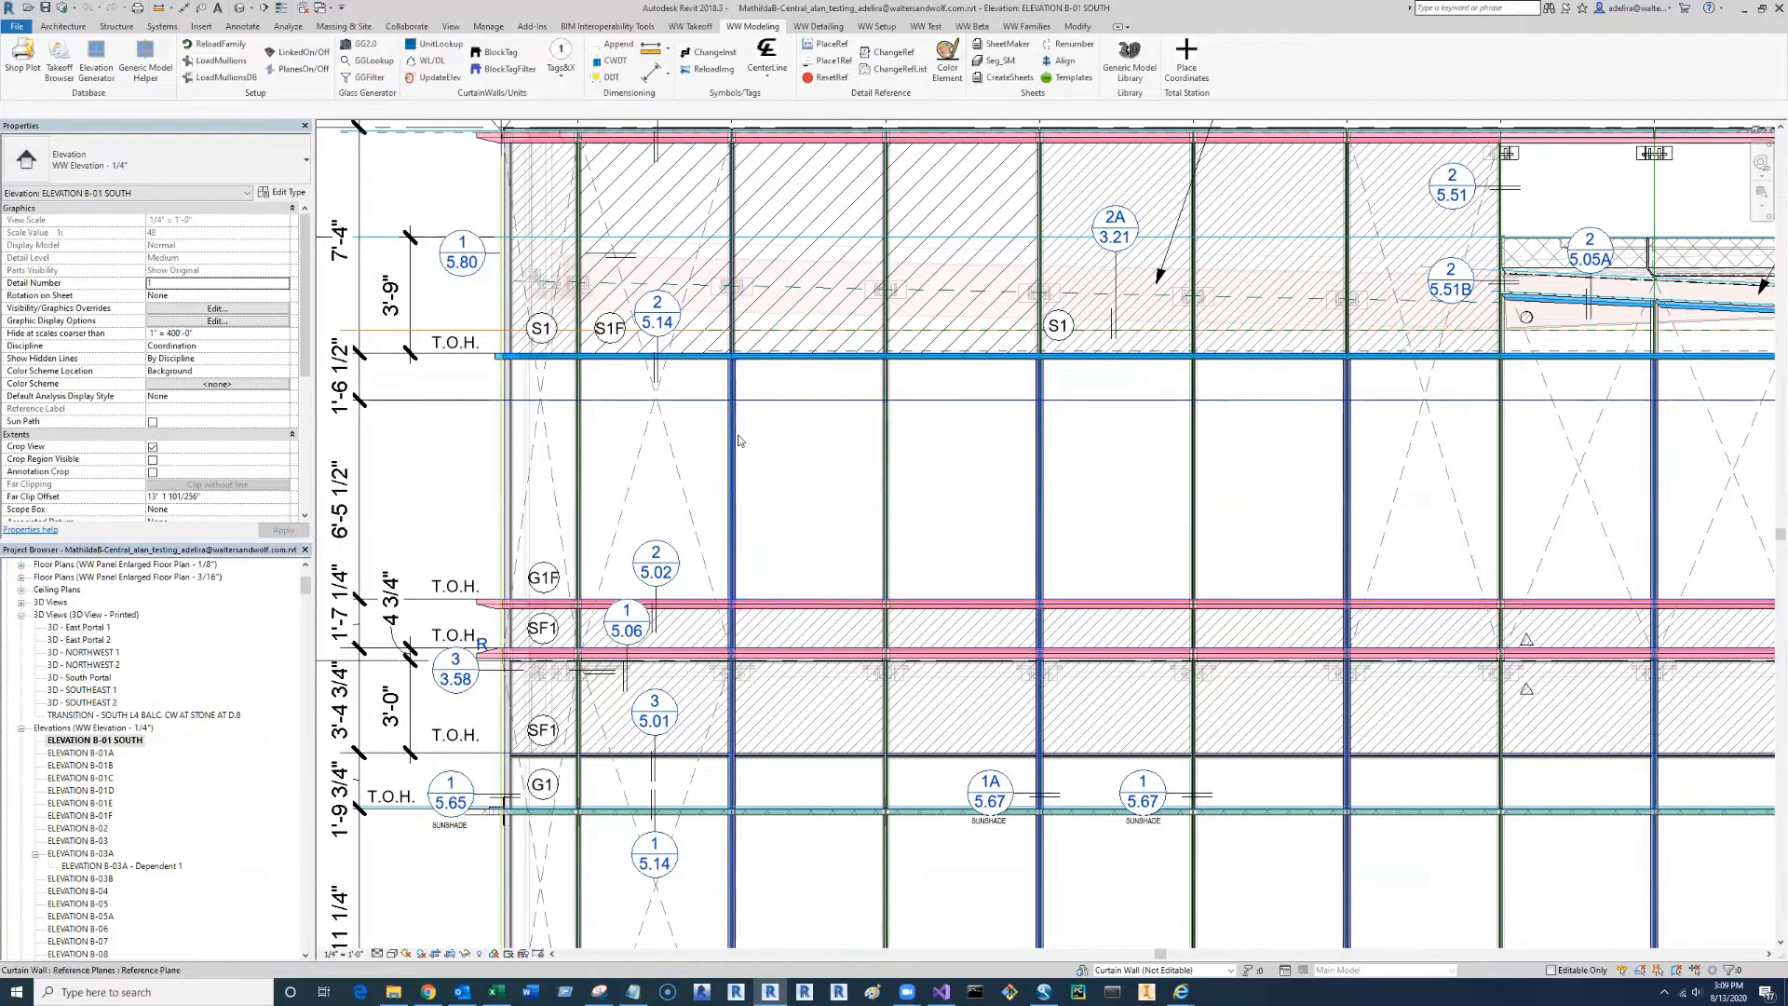
pyautogui.click(739, 441)
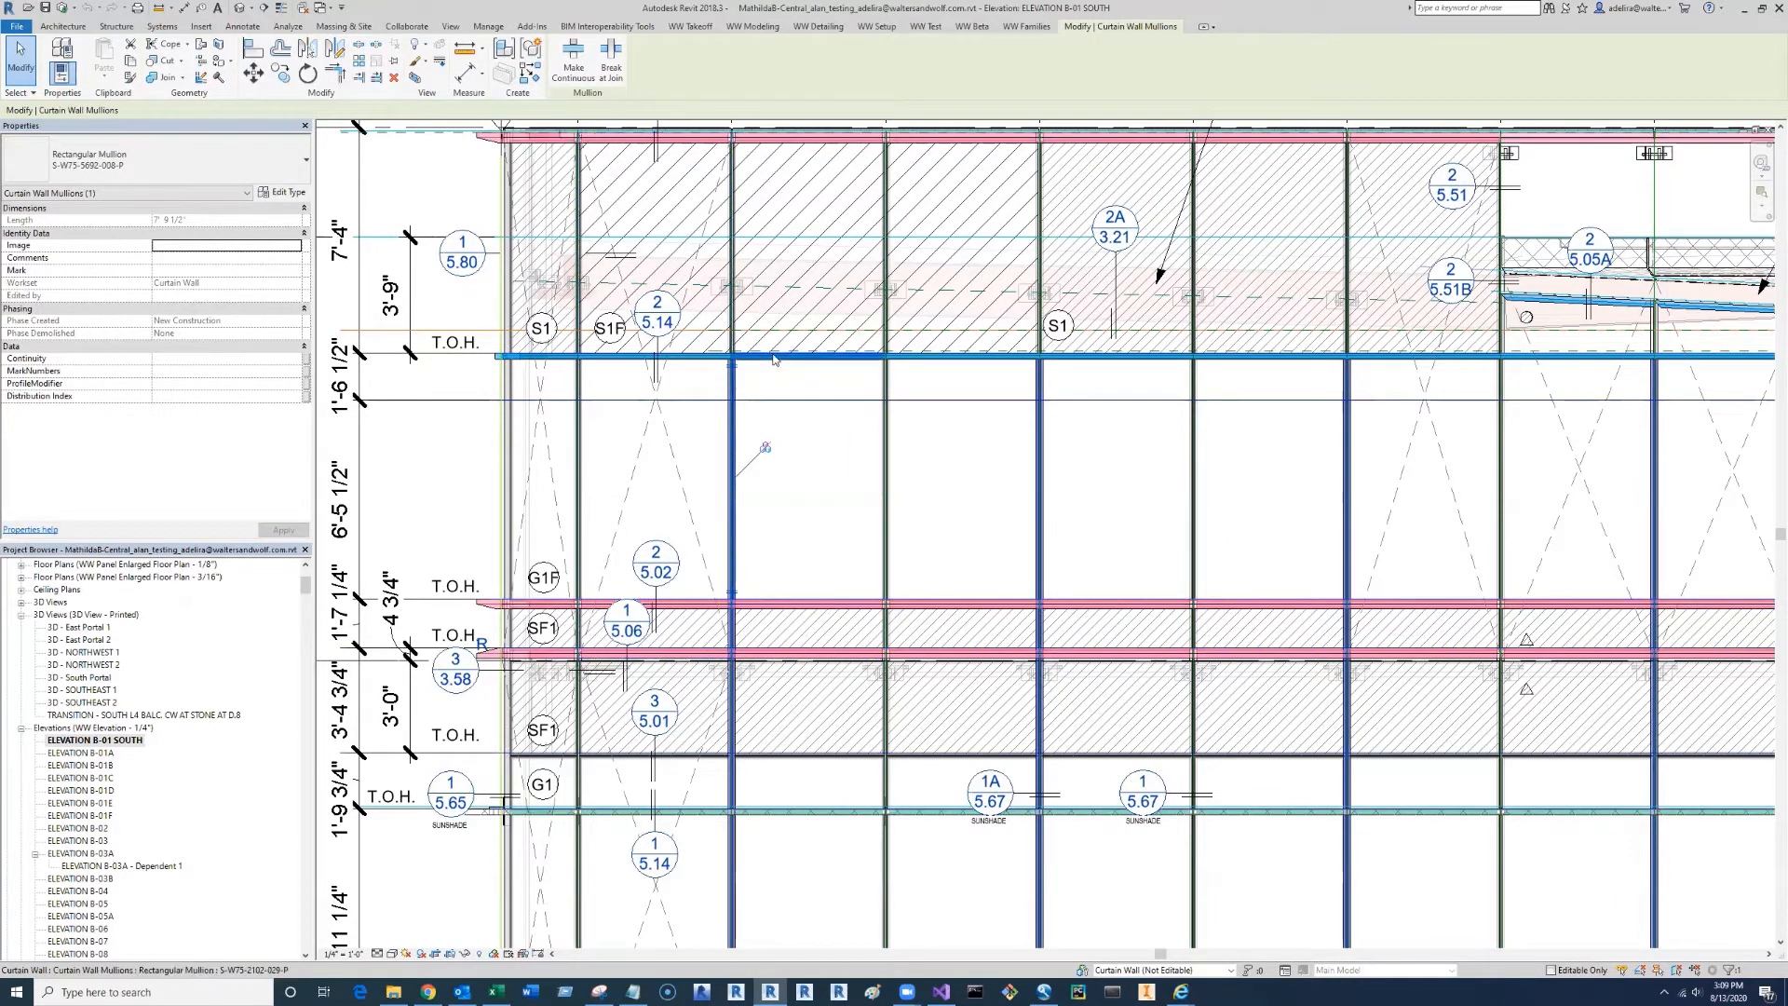
pyautogui.press('Escape')
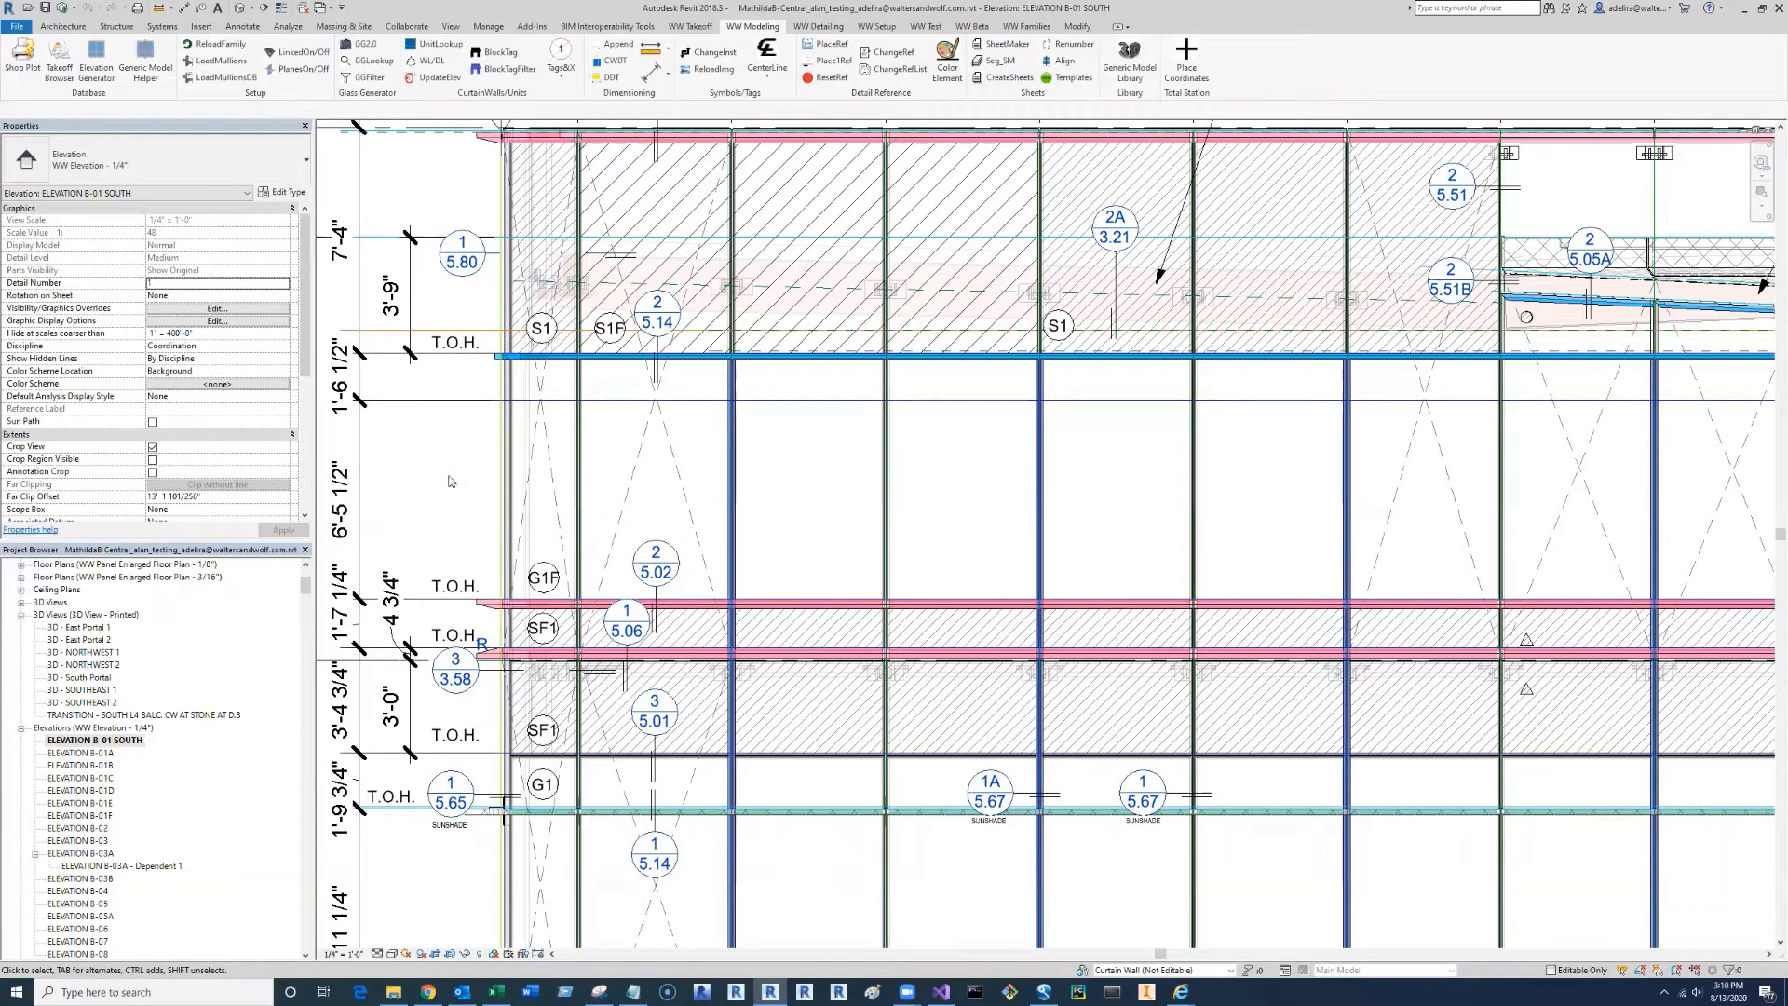
# - Run GGLookup on the glass panel above the 4th level and place the mullion data window clear of the panel
pyautogui.click(375, 61)
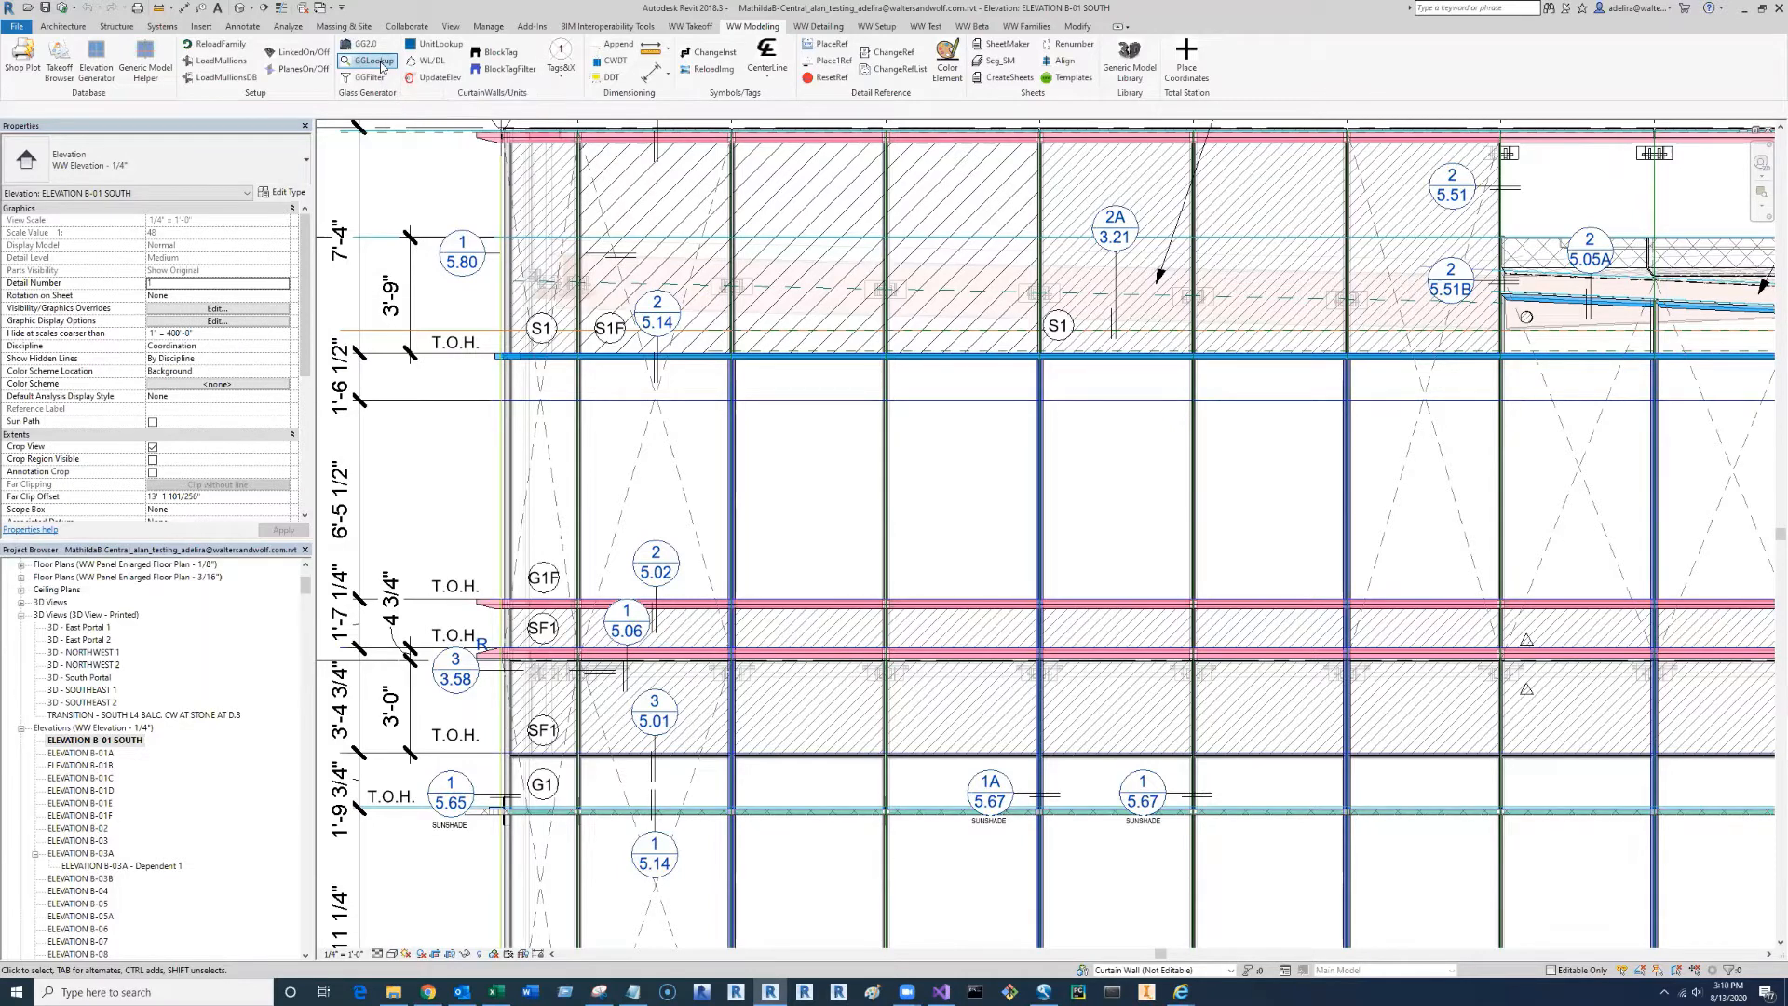
pyautogui.click(814, 512)
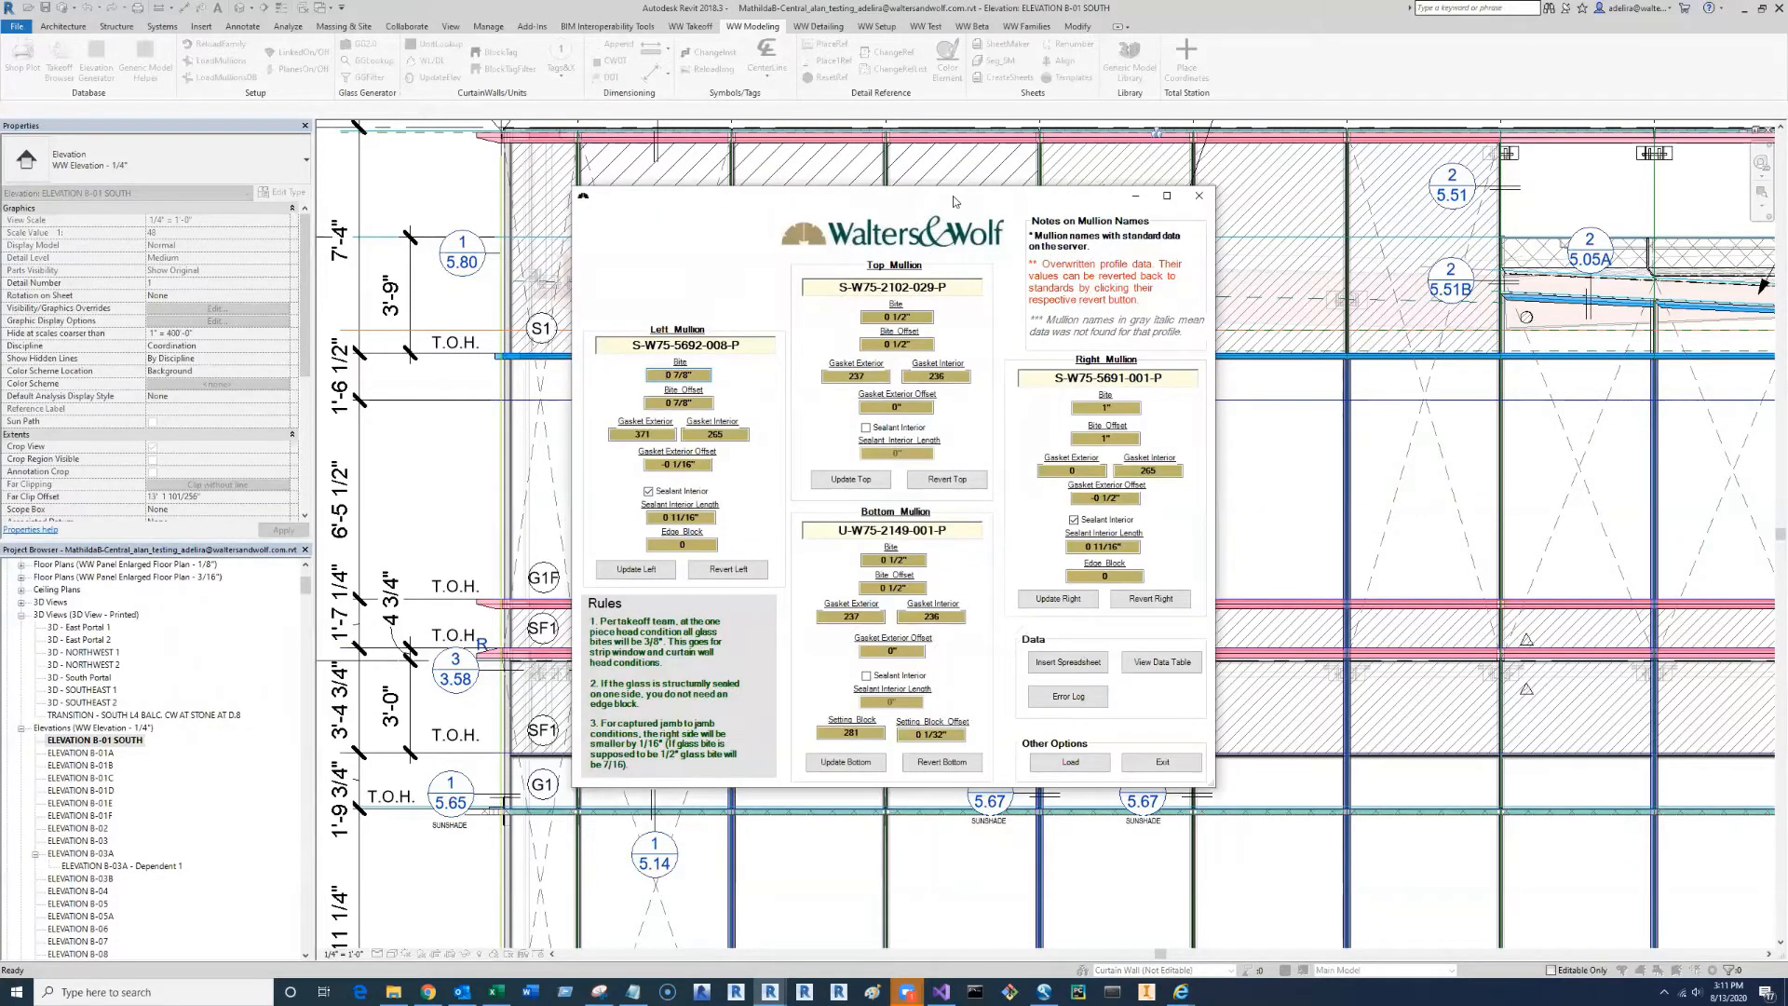
pyautogui.moveTo(954, 196); pyautogui.dragTo(970, 178)
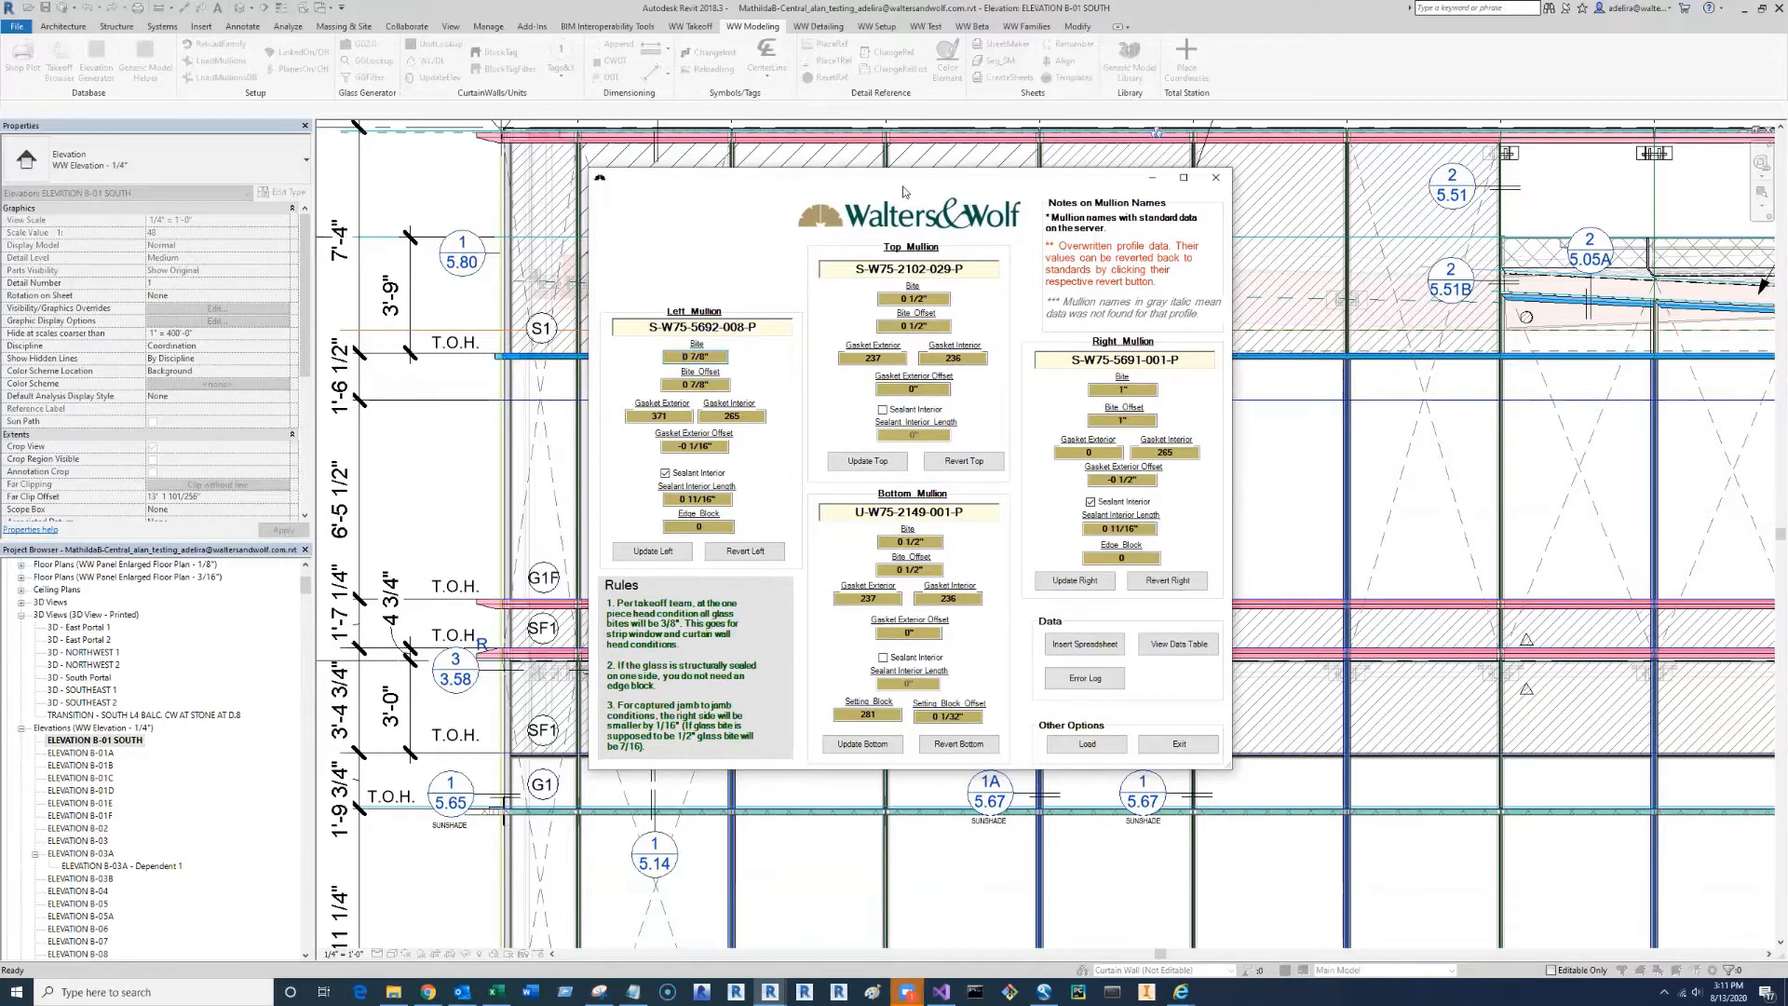
pyautogui.moveTo(909, 177); pyautogui.dragTo(1352, 157)
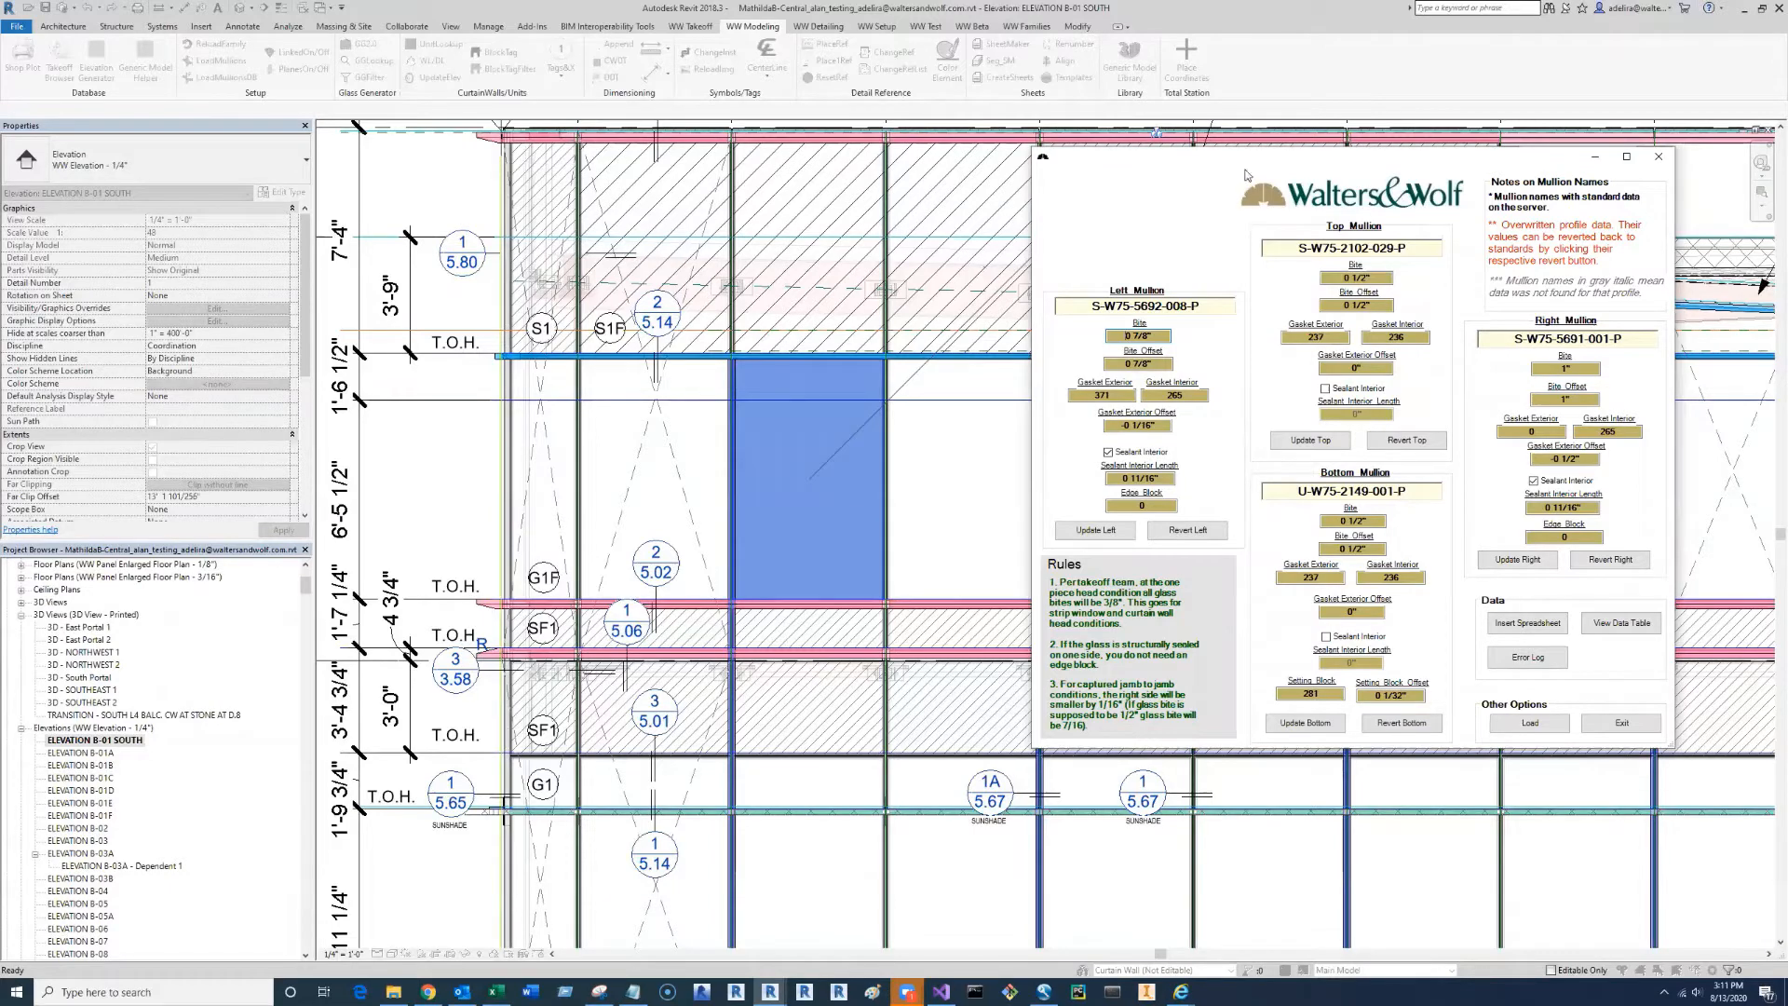
pyautogui.moveTo(1135, 149); pyautogui.dragTo(1064, 131)
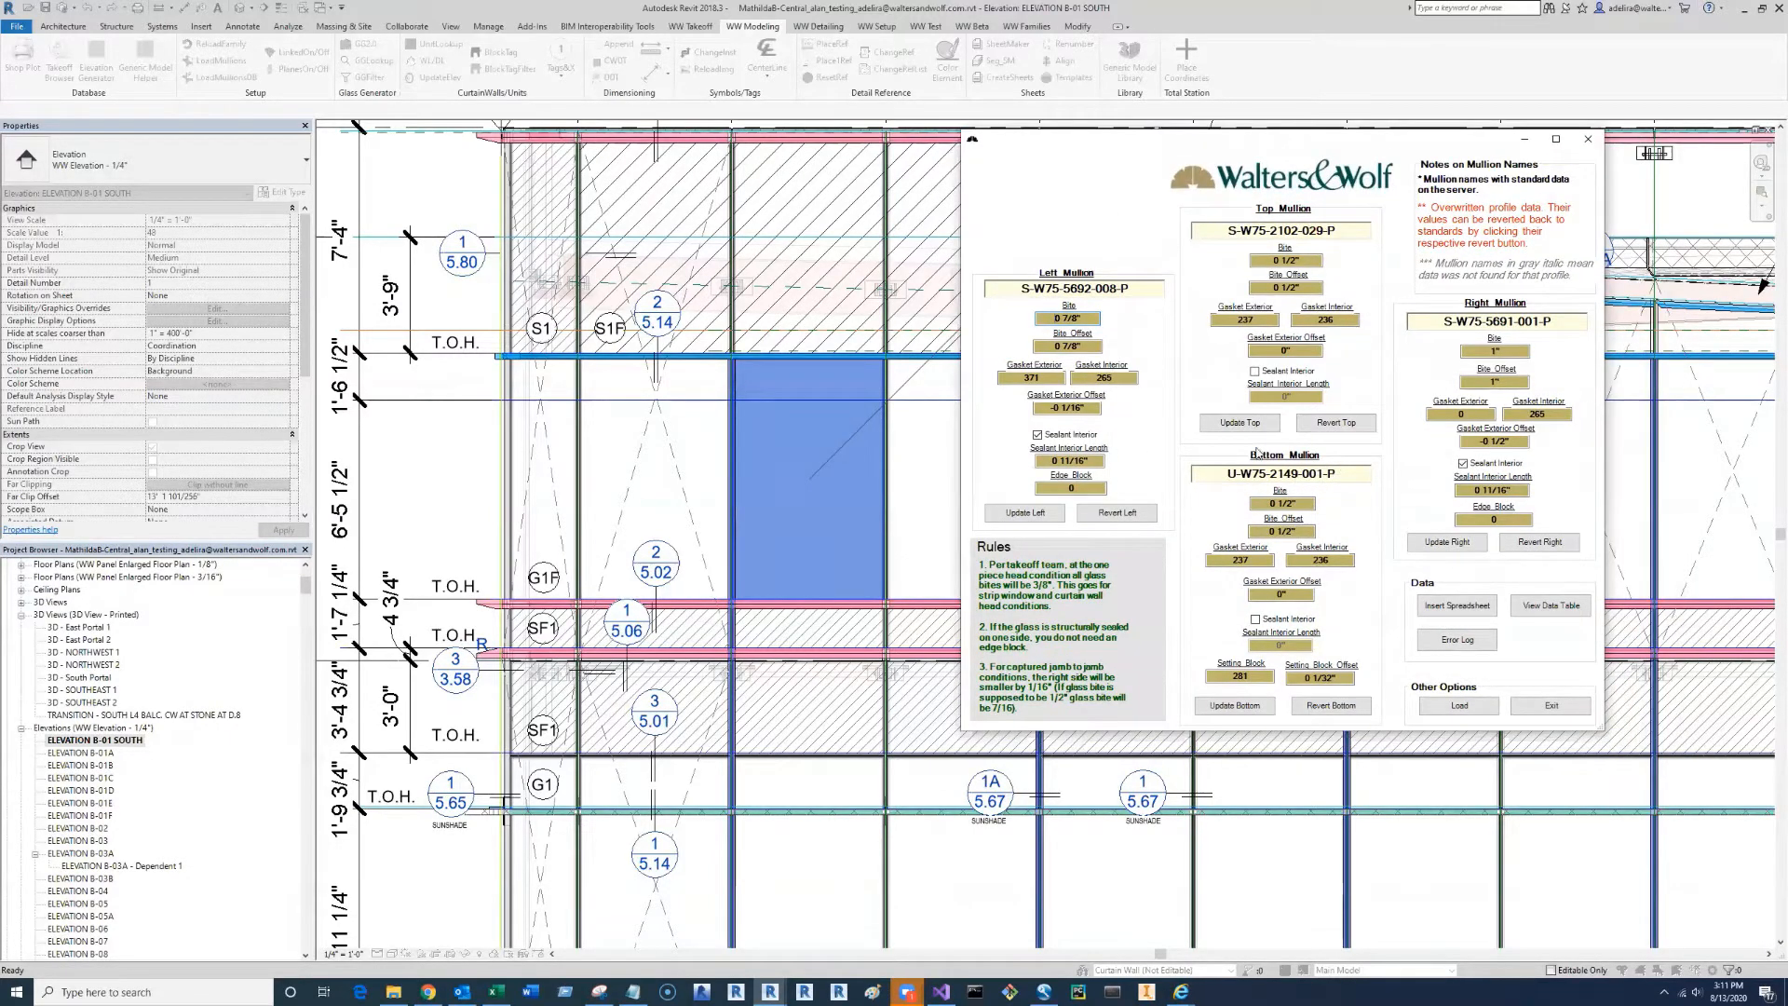
pyautogui.moveTo(1270, 146); pyautogui.dragTo(1208, 142)
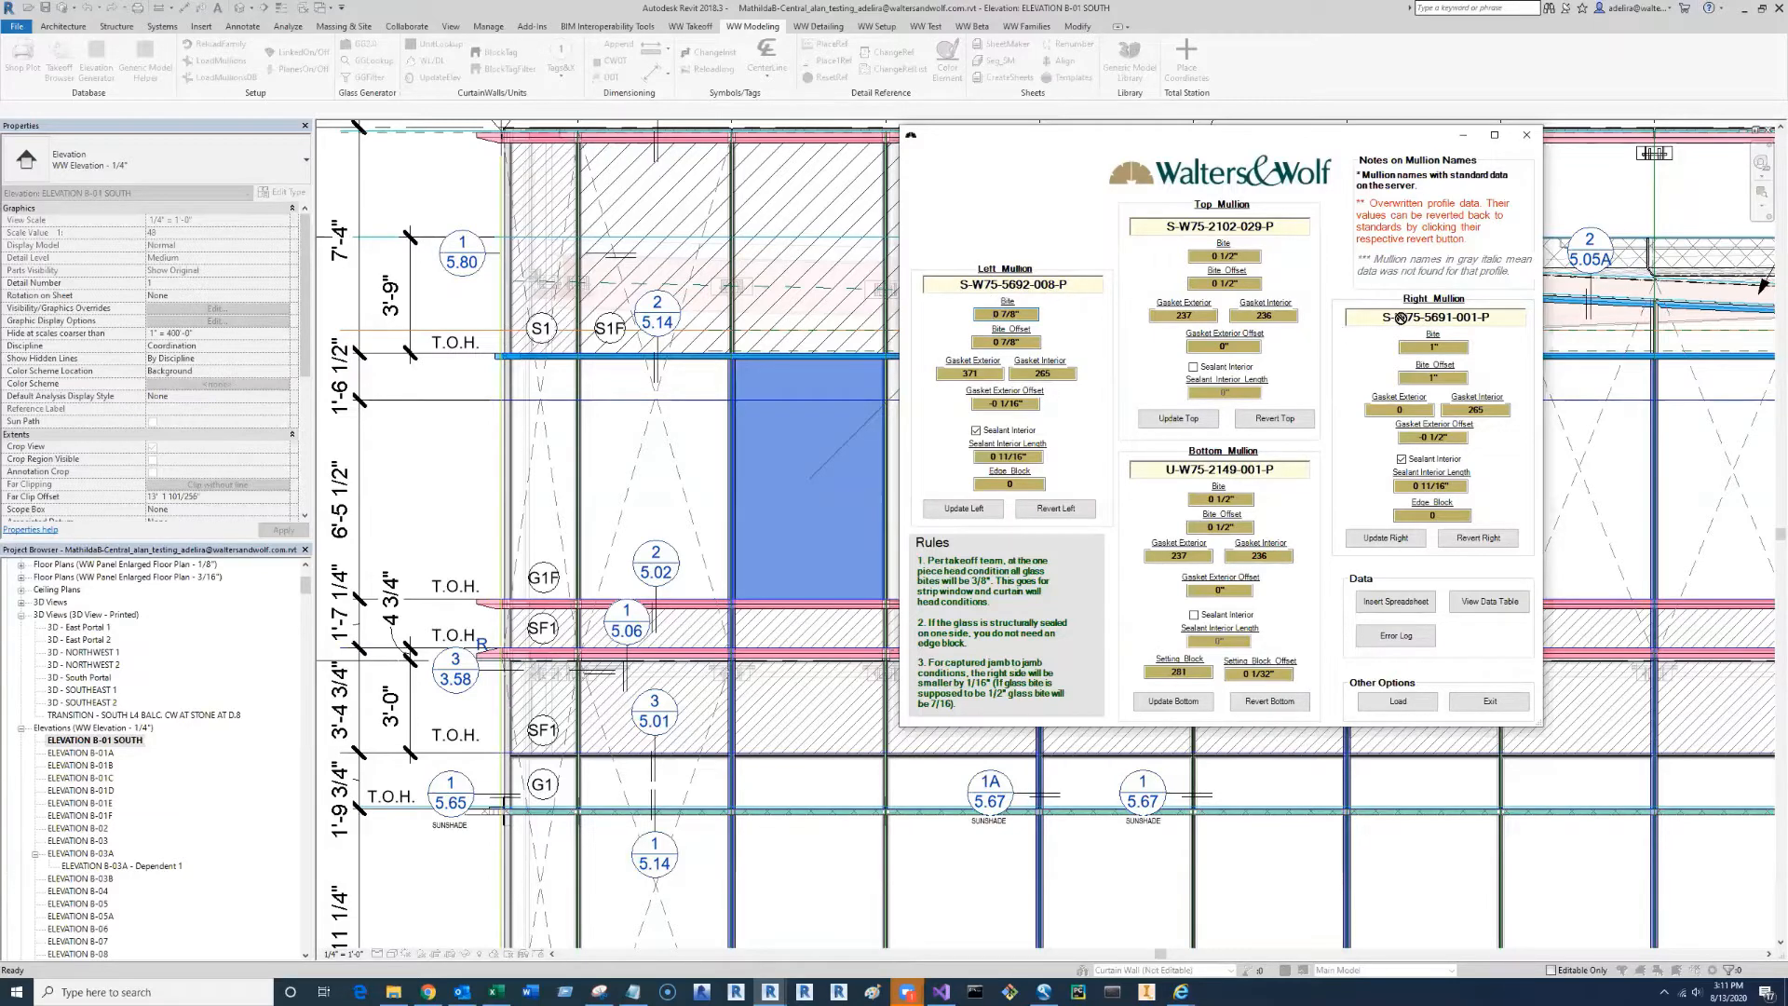
# - Examine the right and top mullion names in the glass lookup data, highlighting S-W75-5691-001-P and S-W75-2102-029-P
pyautogui.click(1418, 321)
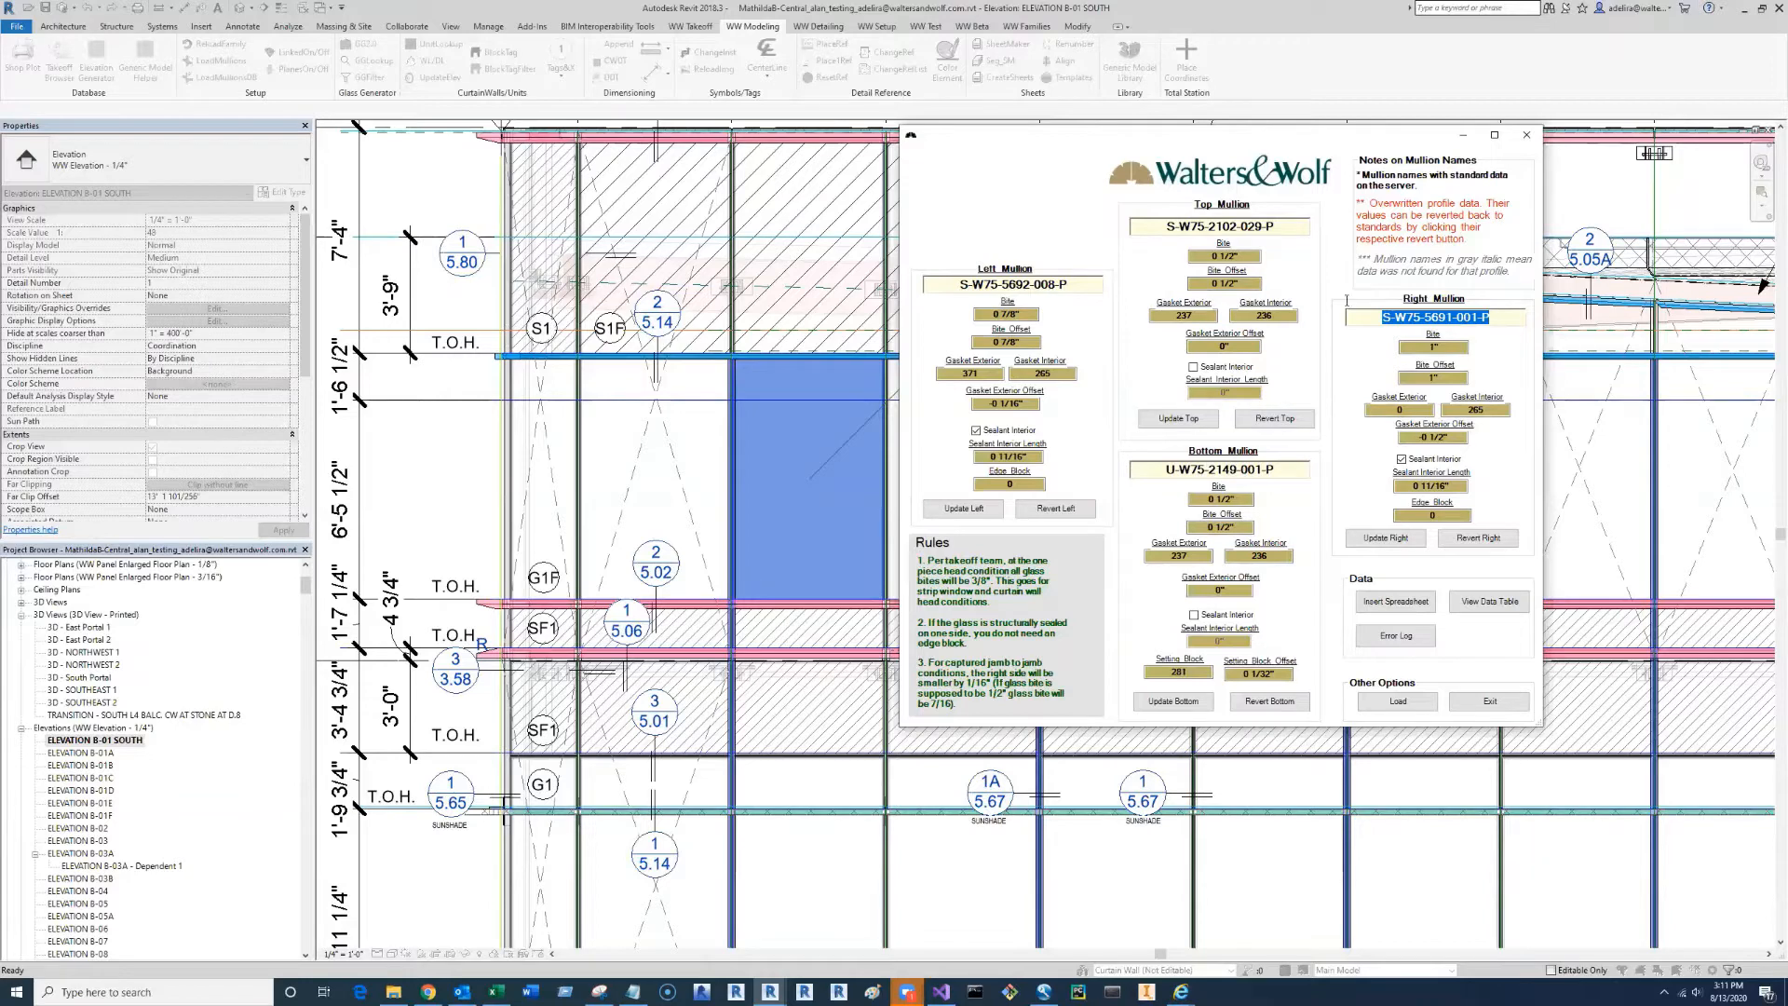
pyautogui.moveTo(1170, 226); pyautogui.dragTo(1313, 241)
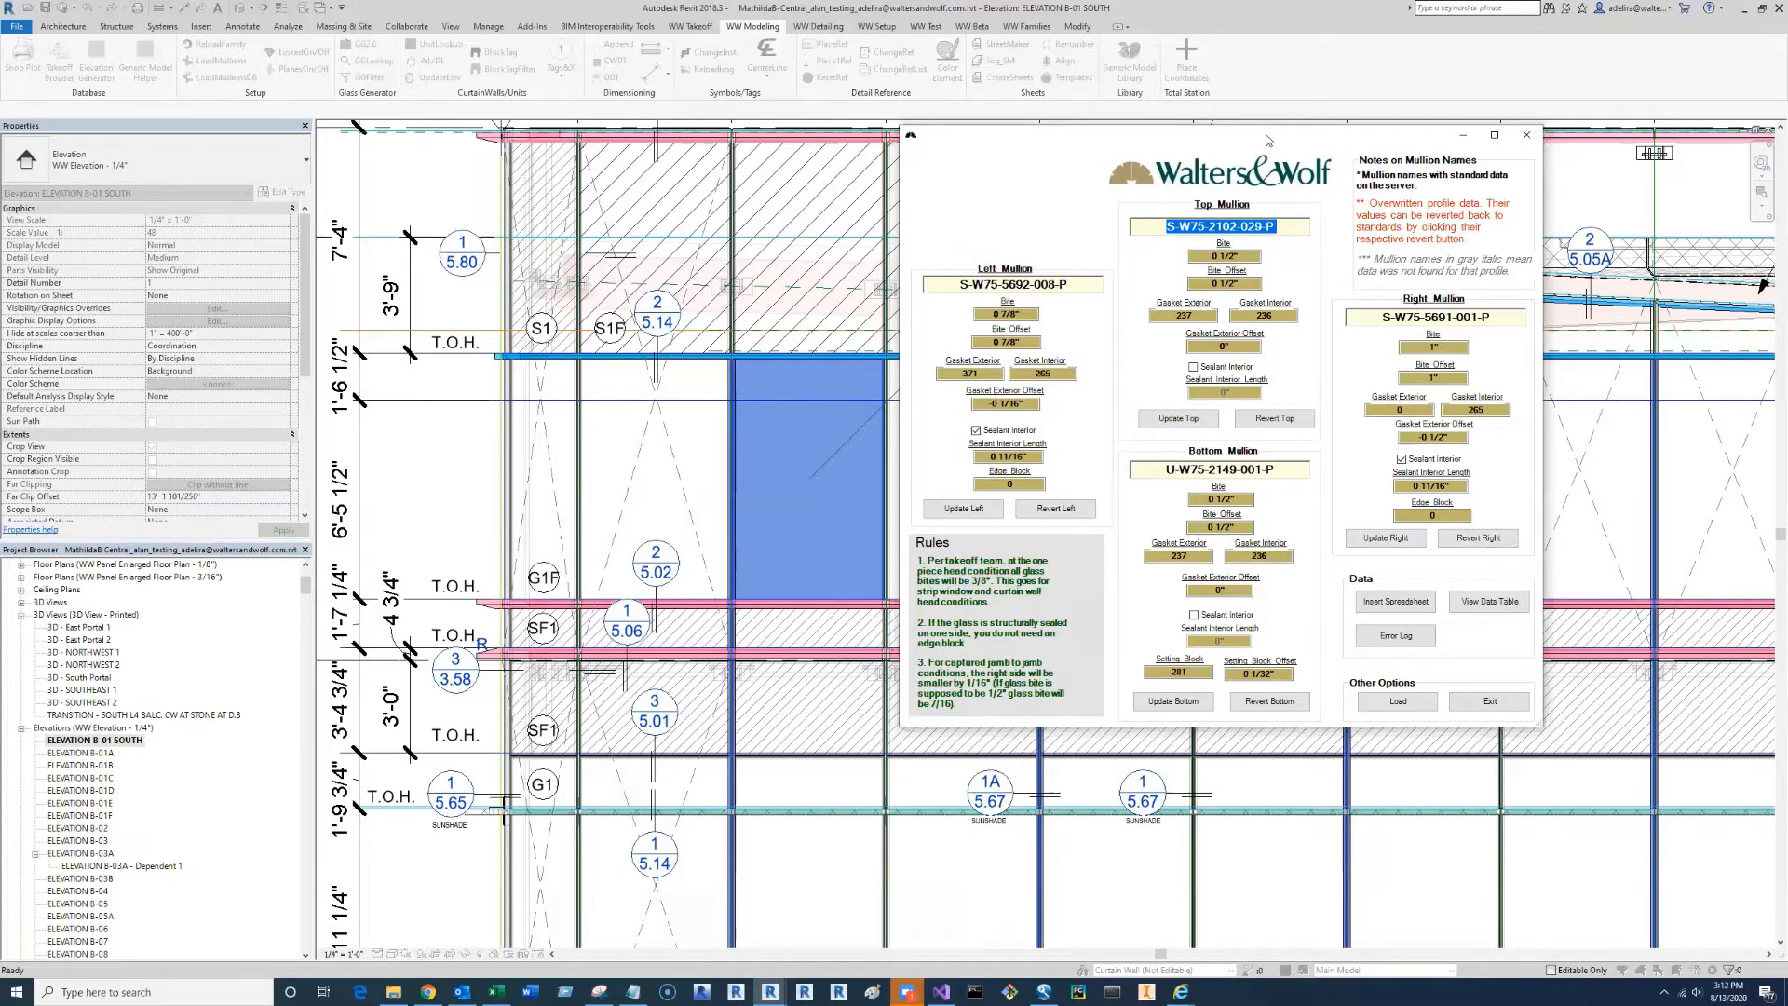
pyautogui.moveTo(1281, 134); pyautogui.dragTo(1274, 132)
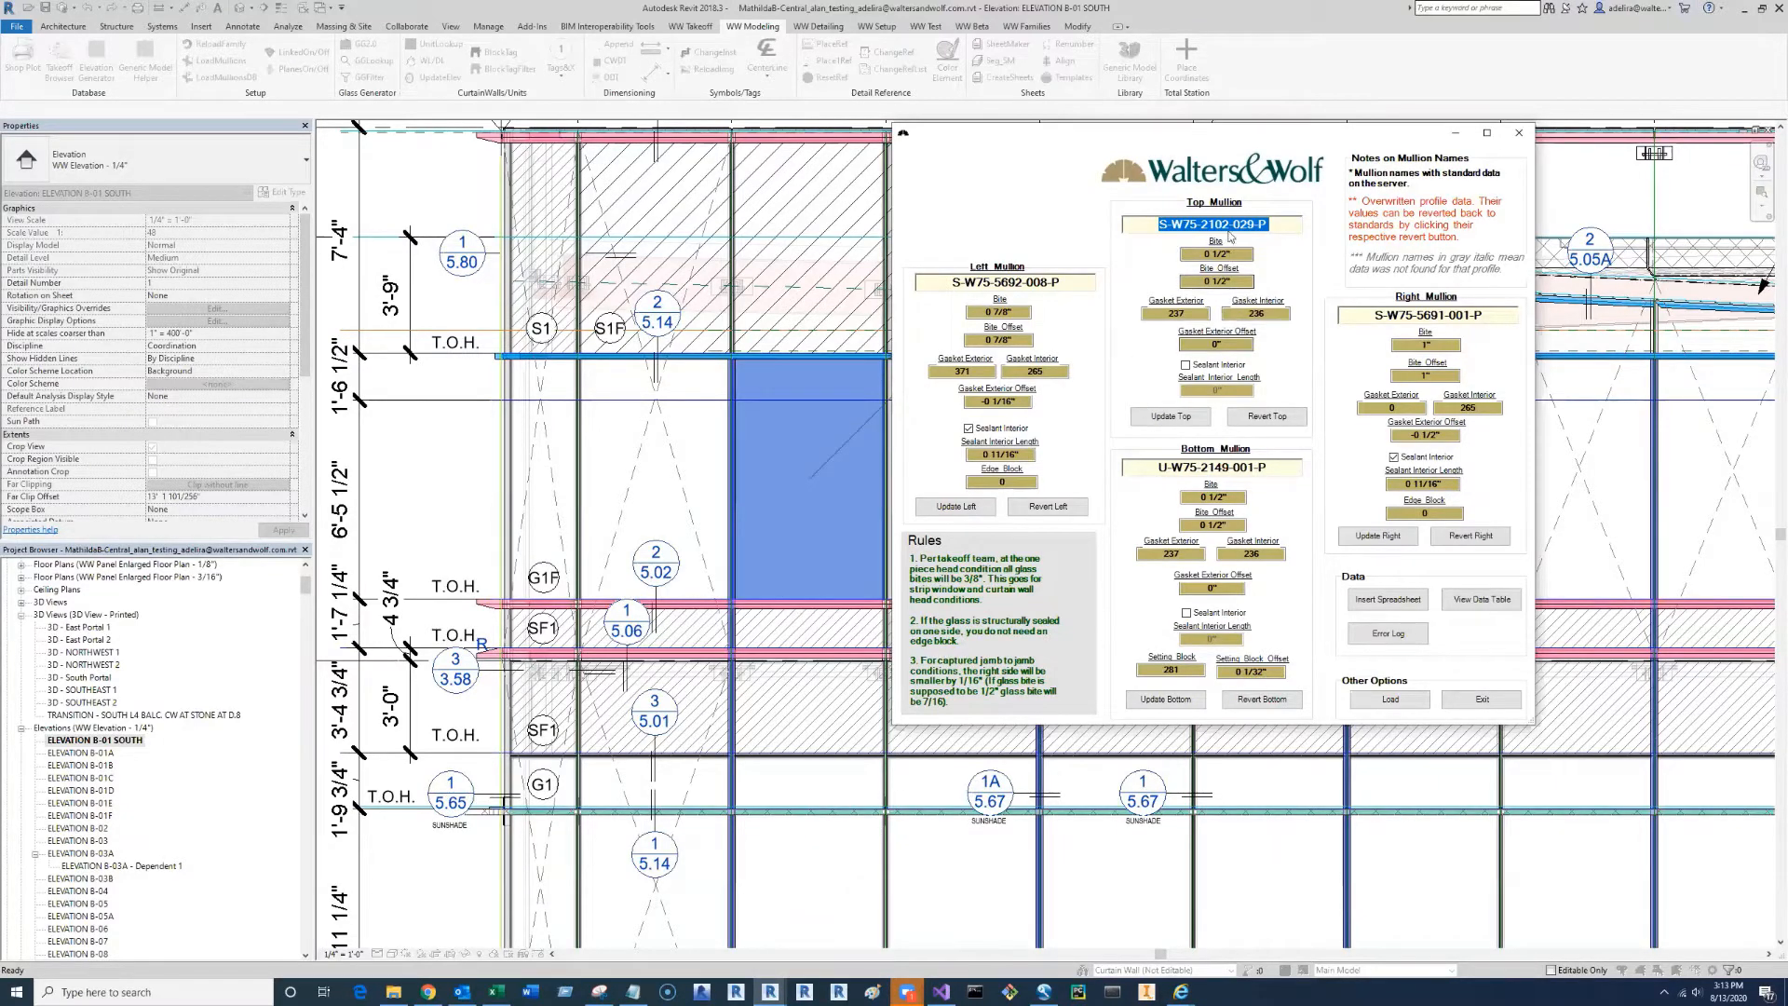
pyautogui.click(1159, 225)
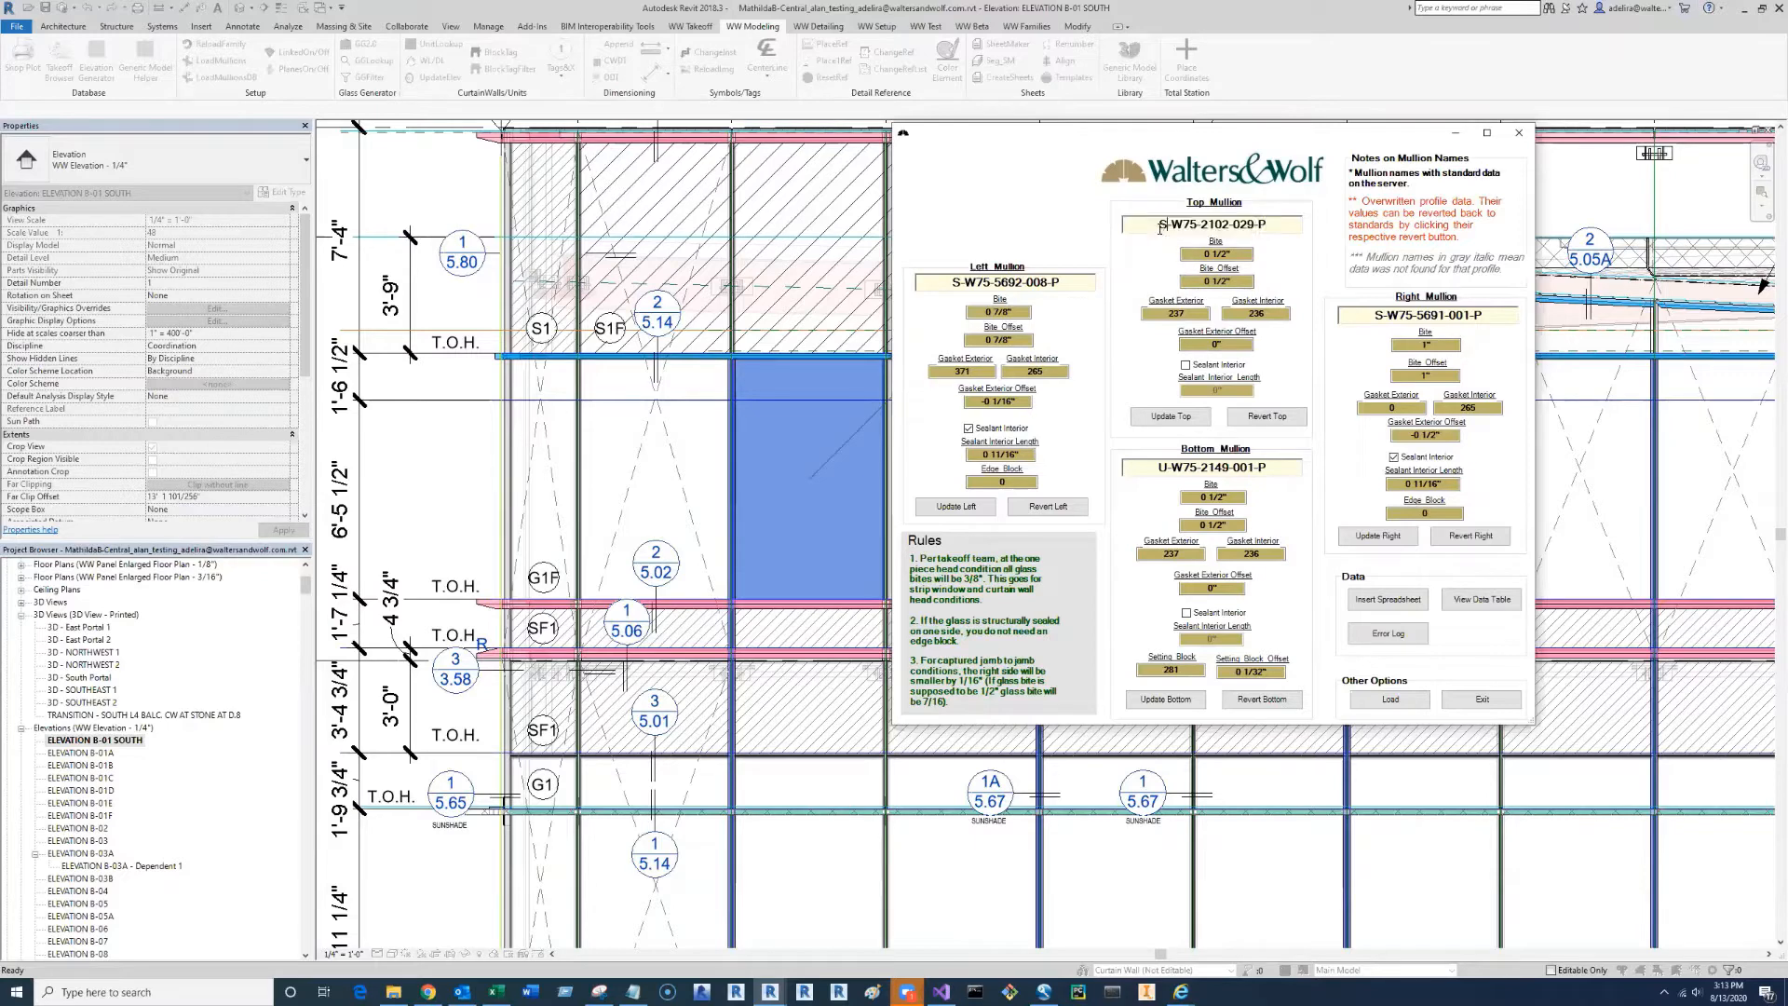
pyautogui.moveTo(1159, 228); pyautogui.dragTo(1277, 233)
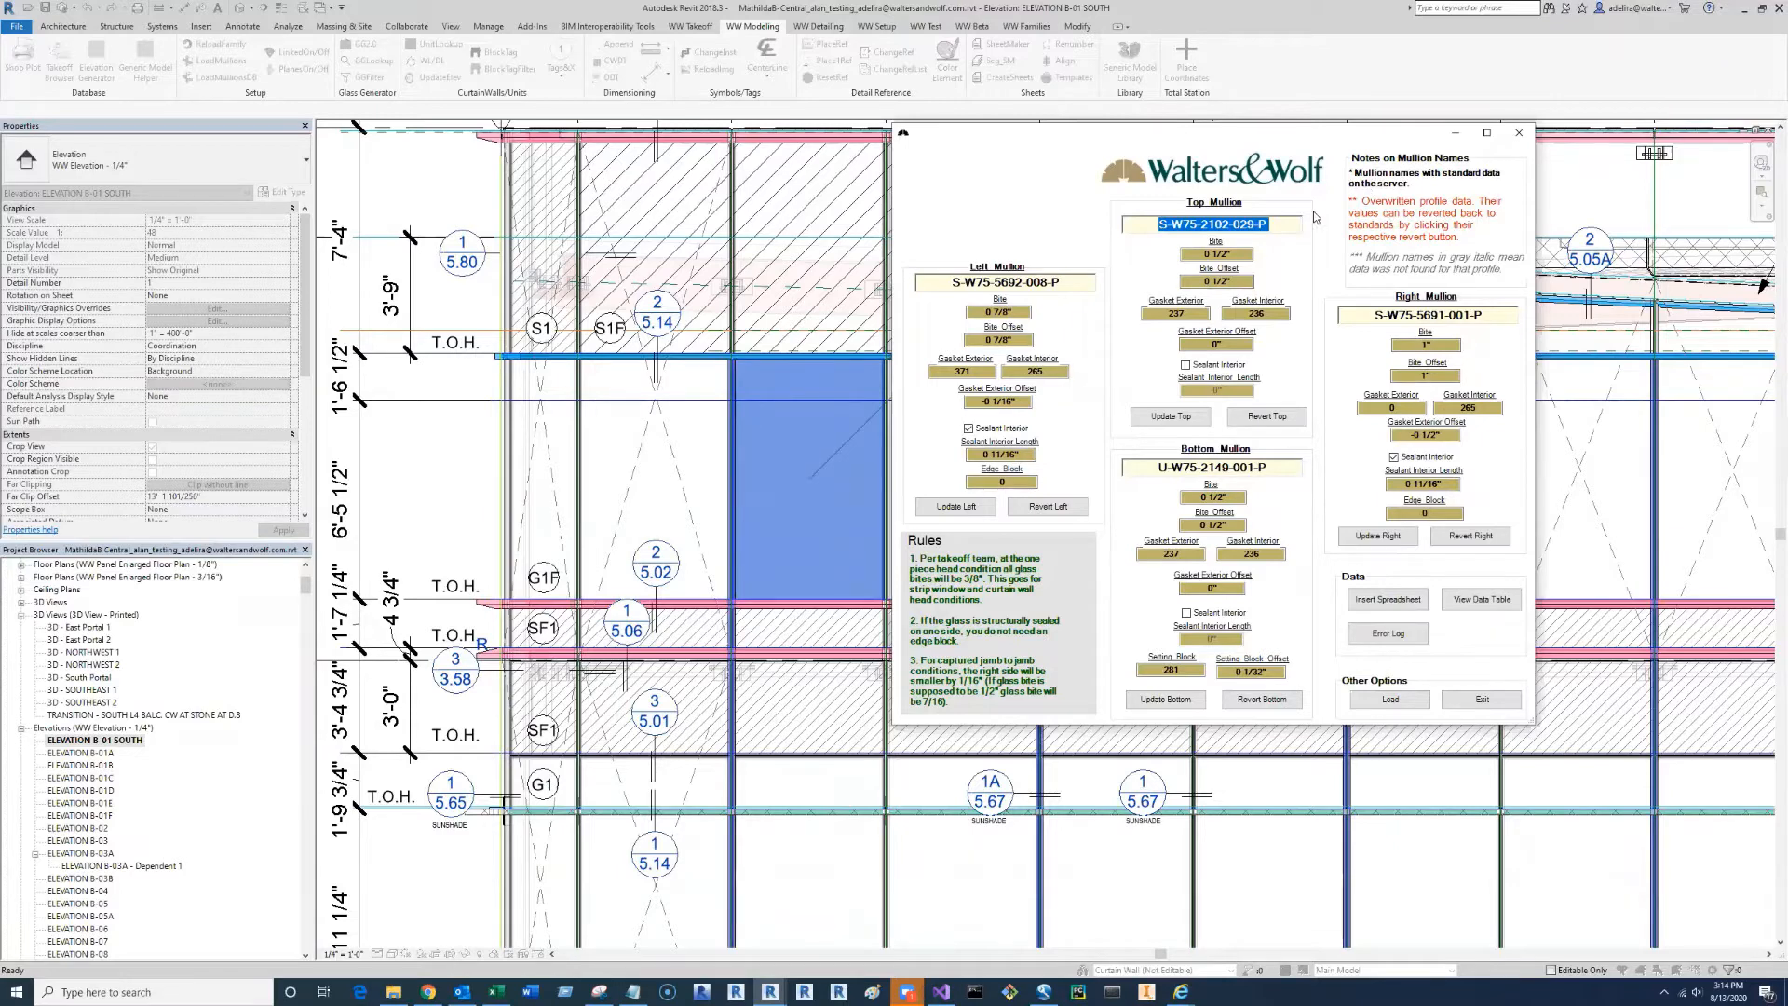
# - Examine the top, right, bottom and left mullion names in the glass lookup data, along with the top mullion's bite
pyautogui.click(1287, 226)
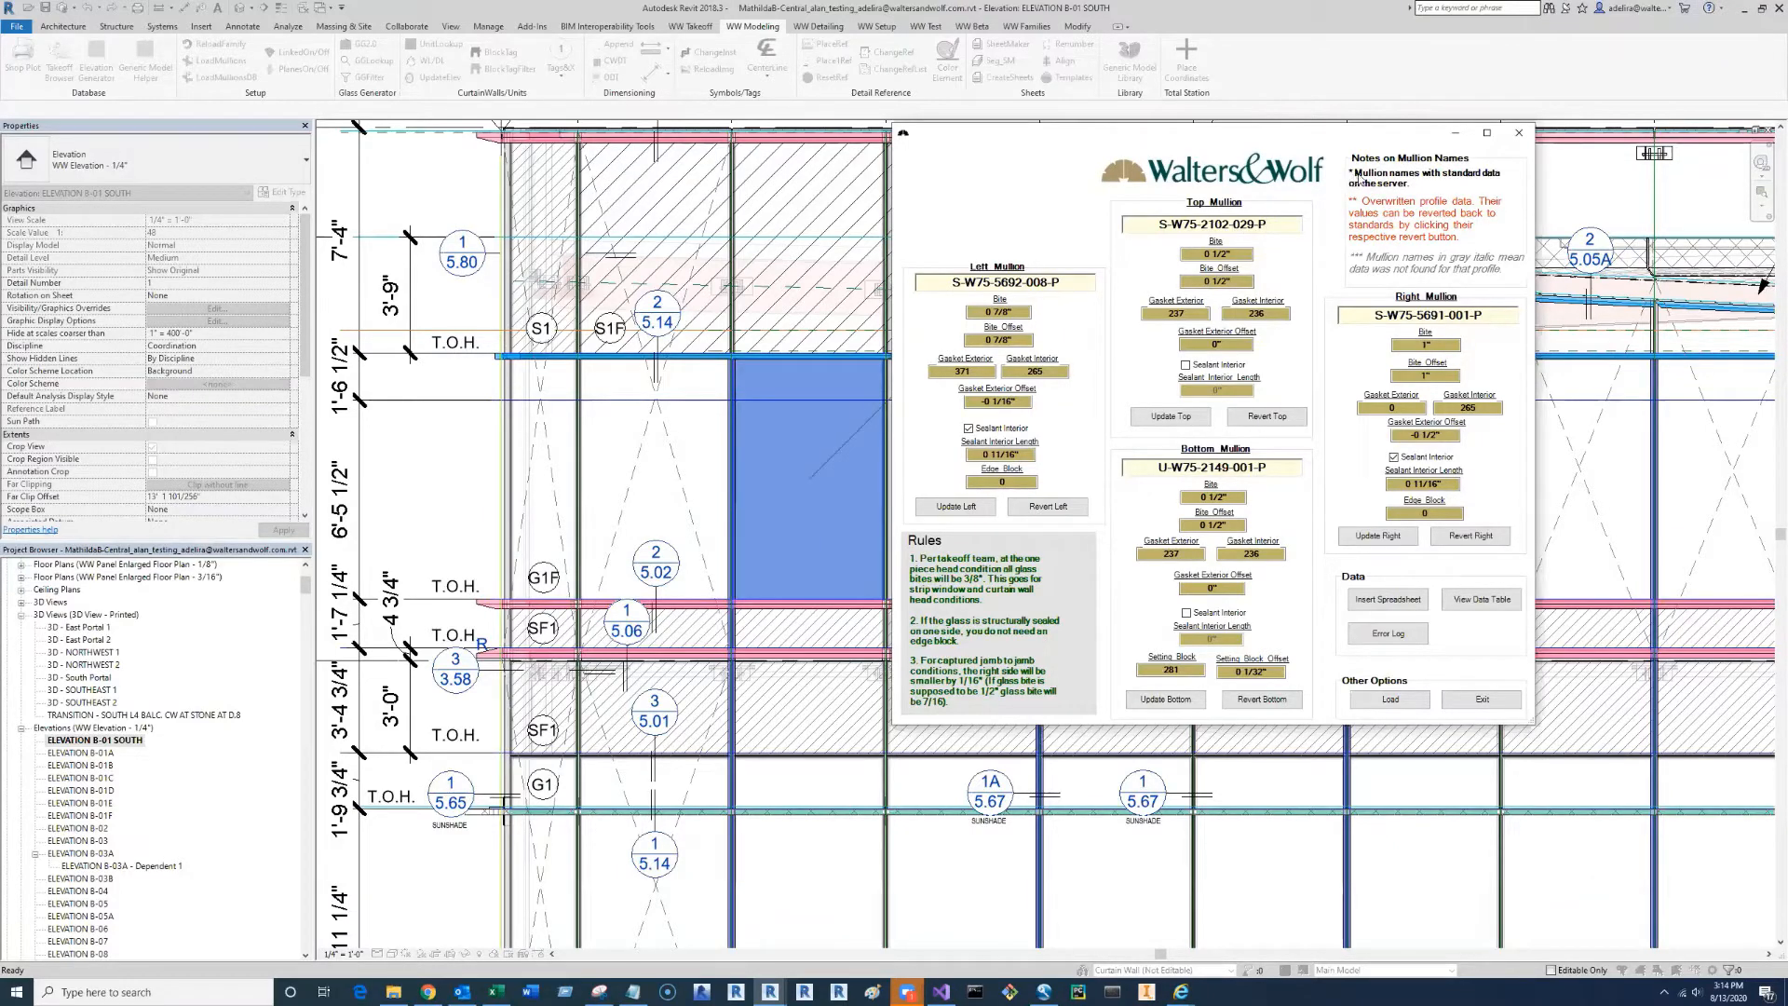
pyautogui.doubleClick(1188, 220)
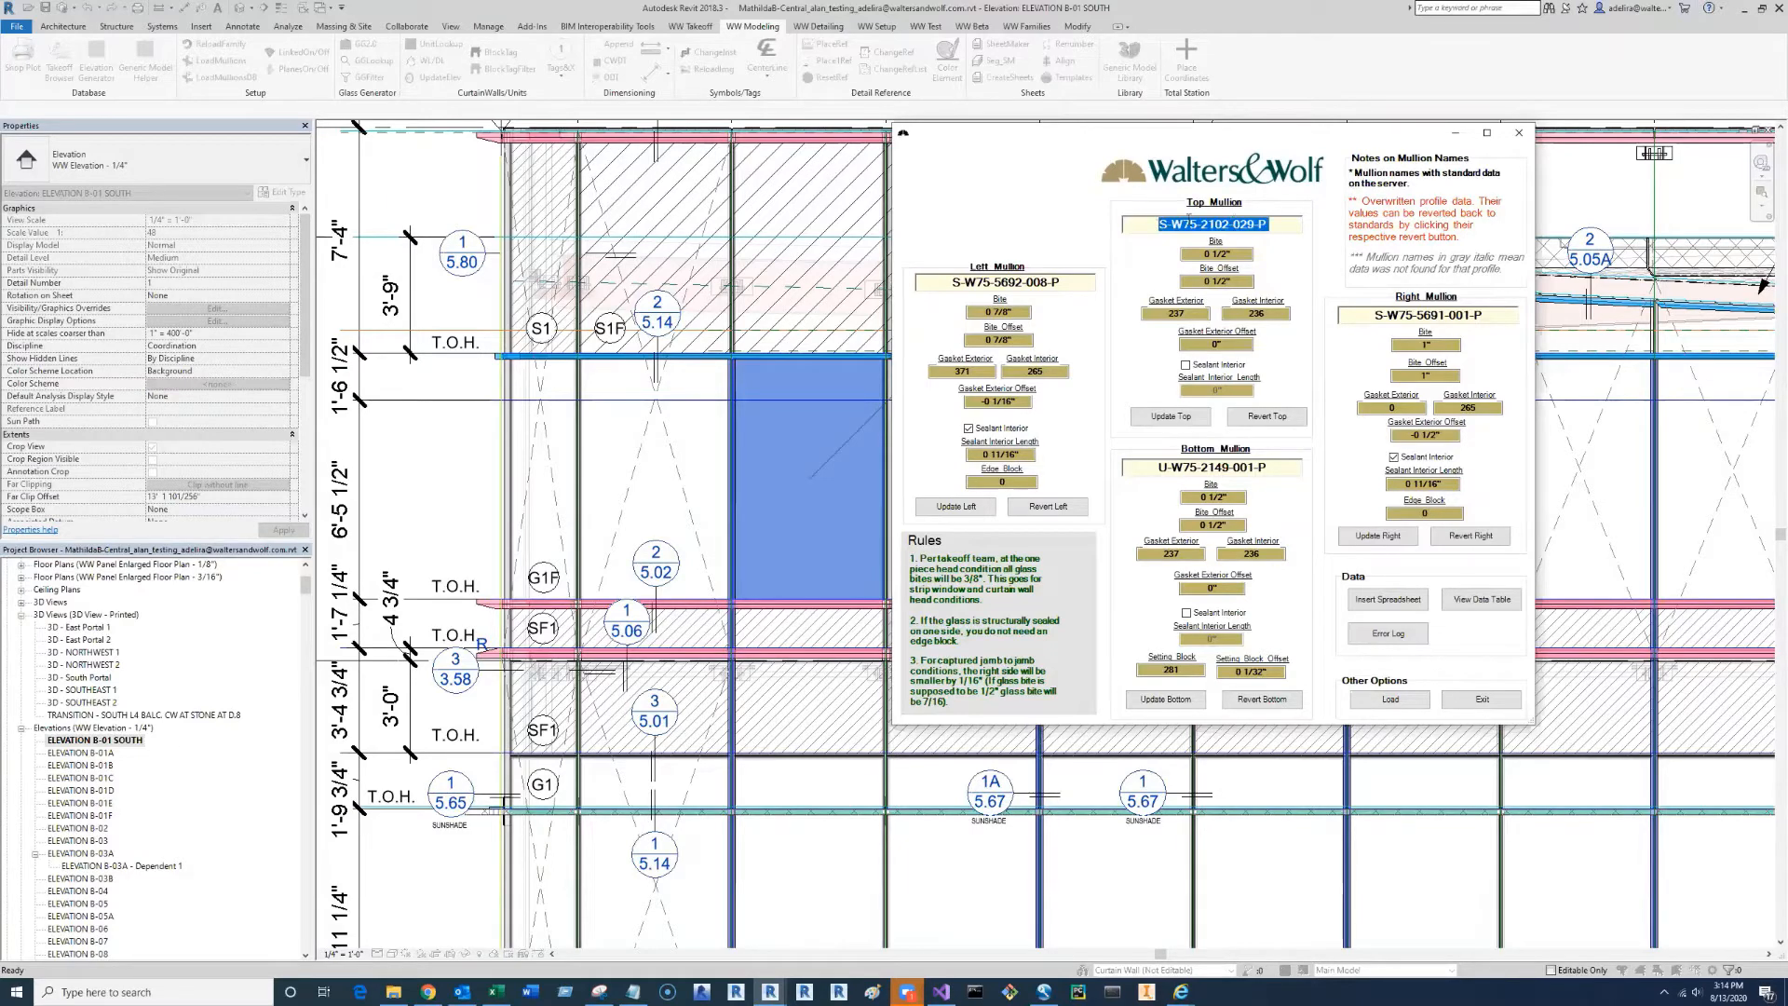
pyautogui.doubleClick(1372, 313)
pyautogui.doubleClick(1187, 467)
pyautogui.click(951, 282)
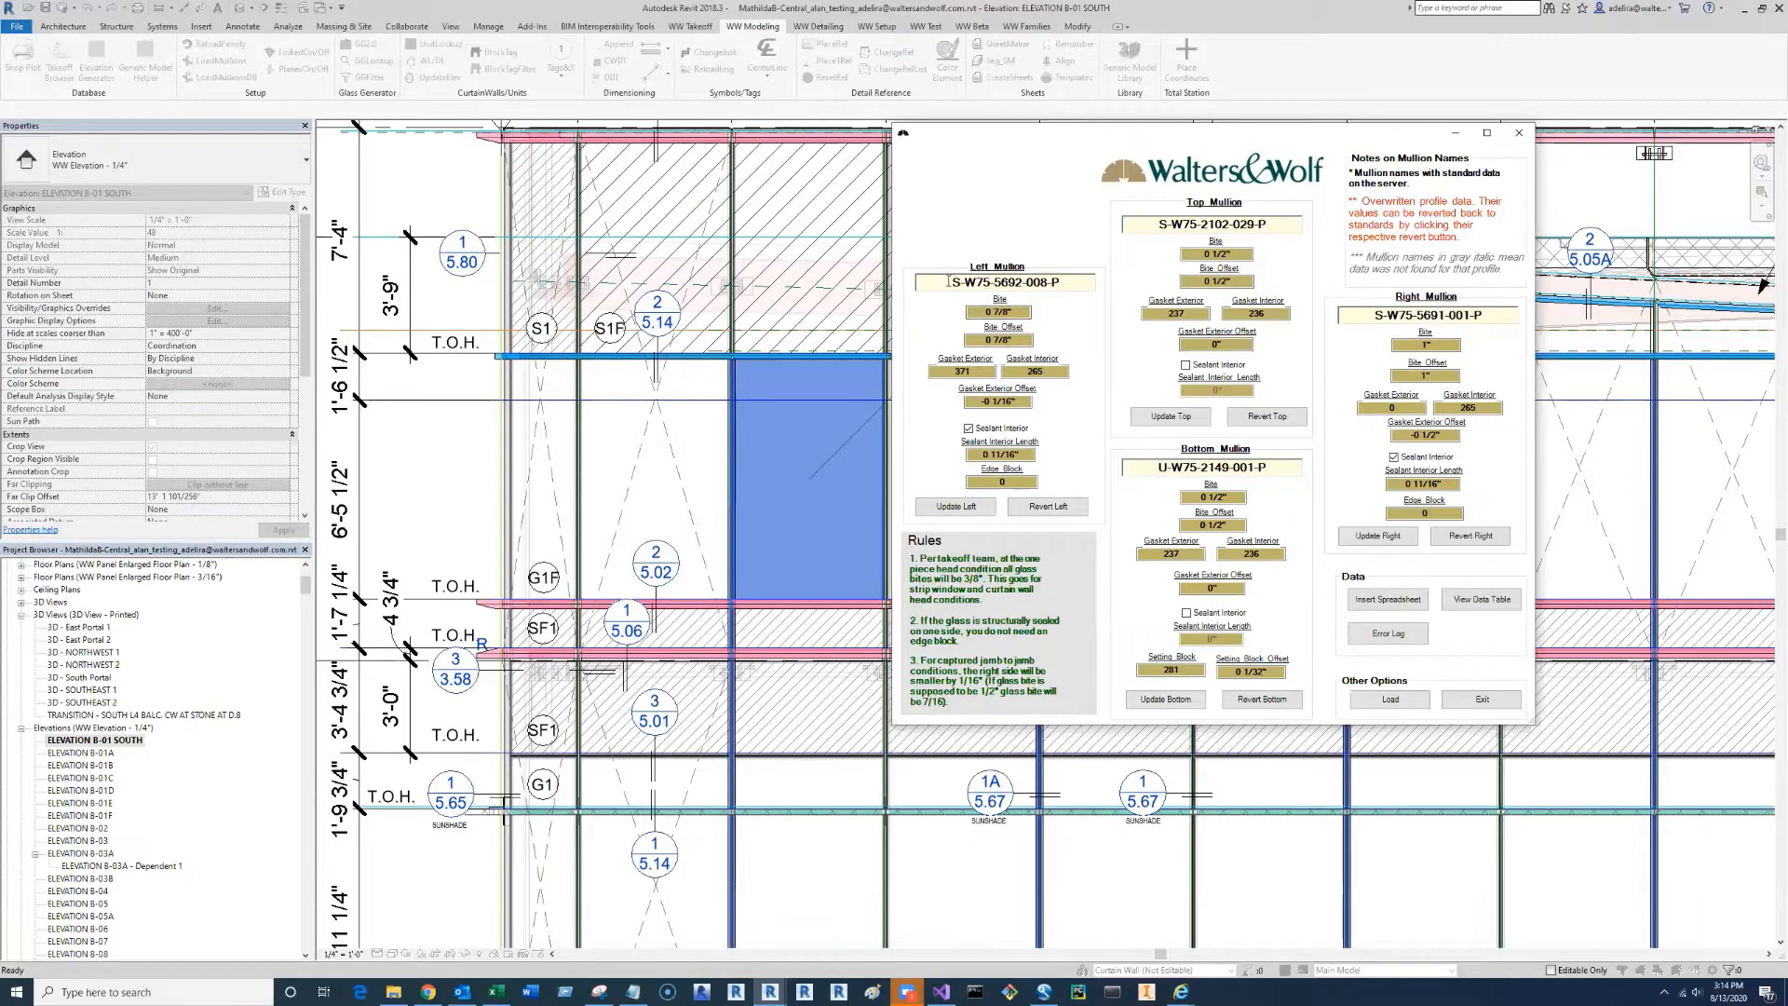
pyautogui.doubleClick(1226, 224)
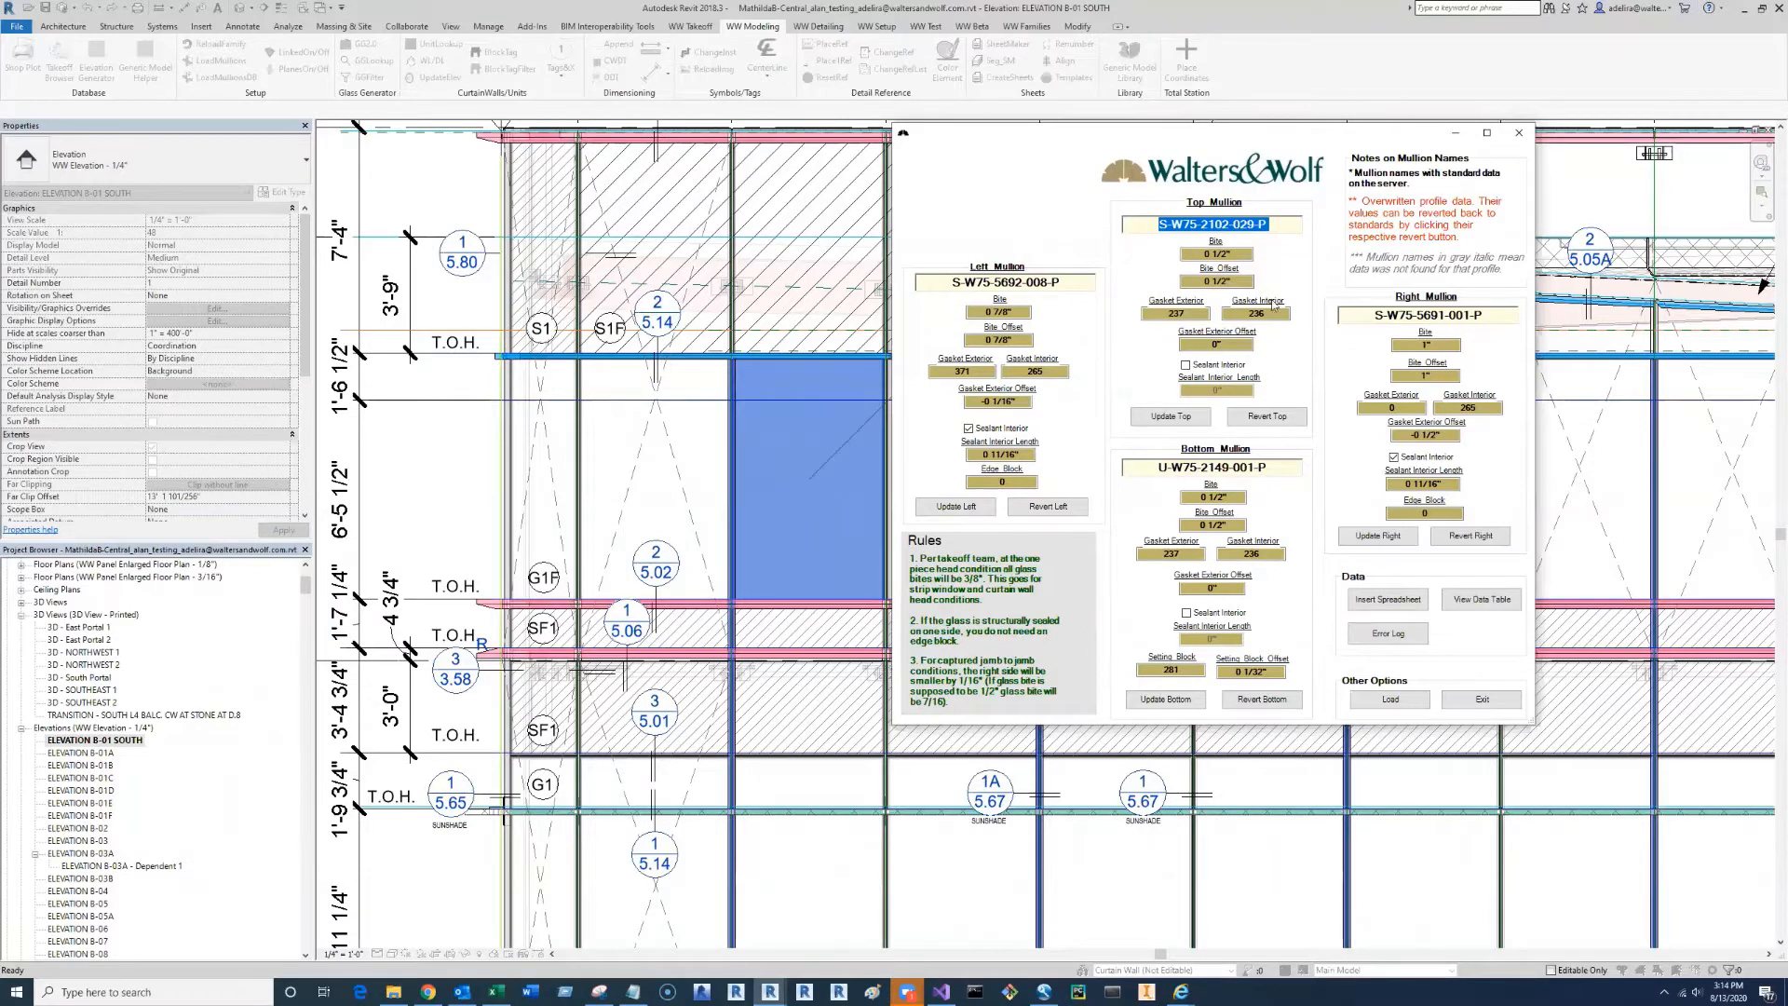
pyautogui.click(1223, 253)
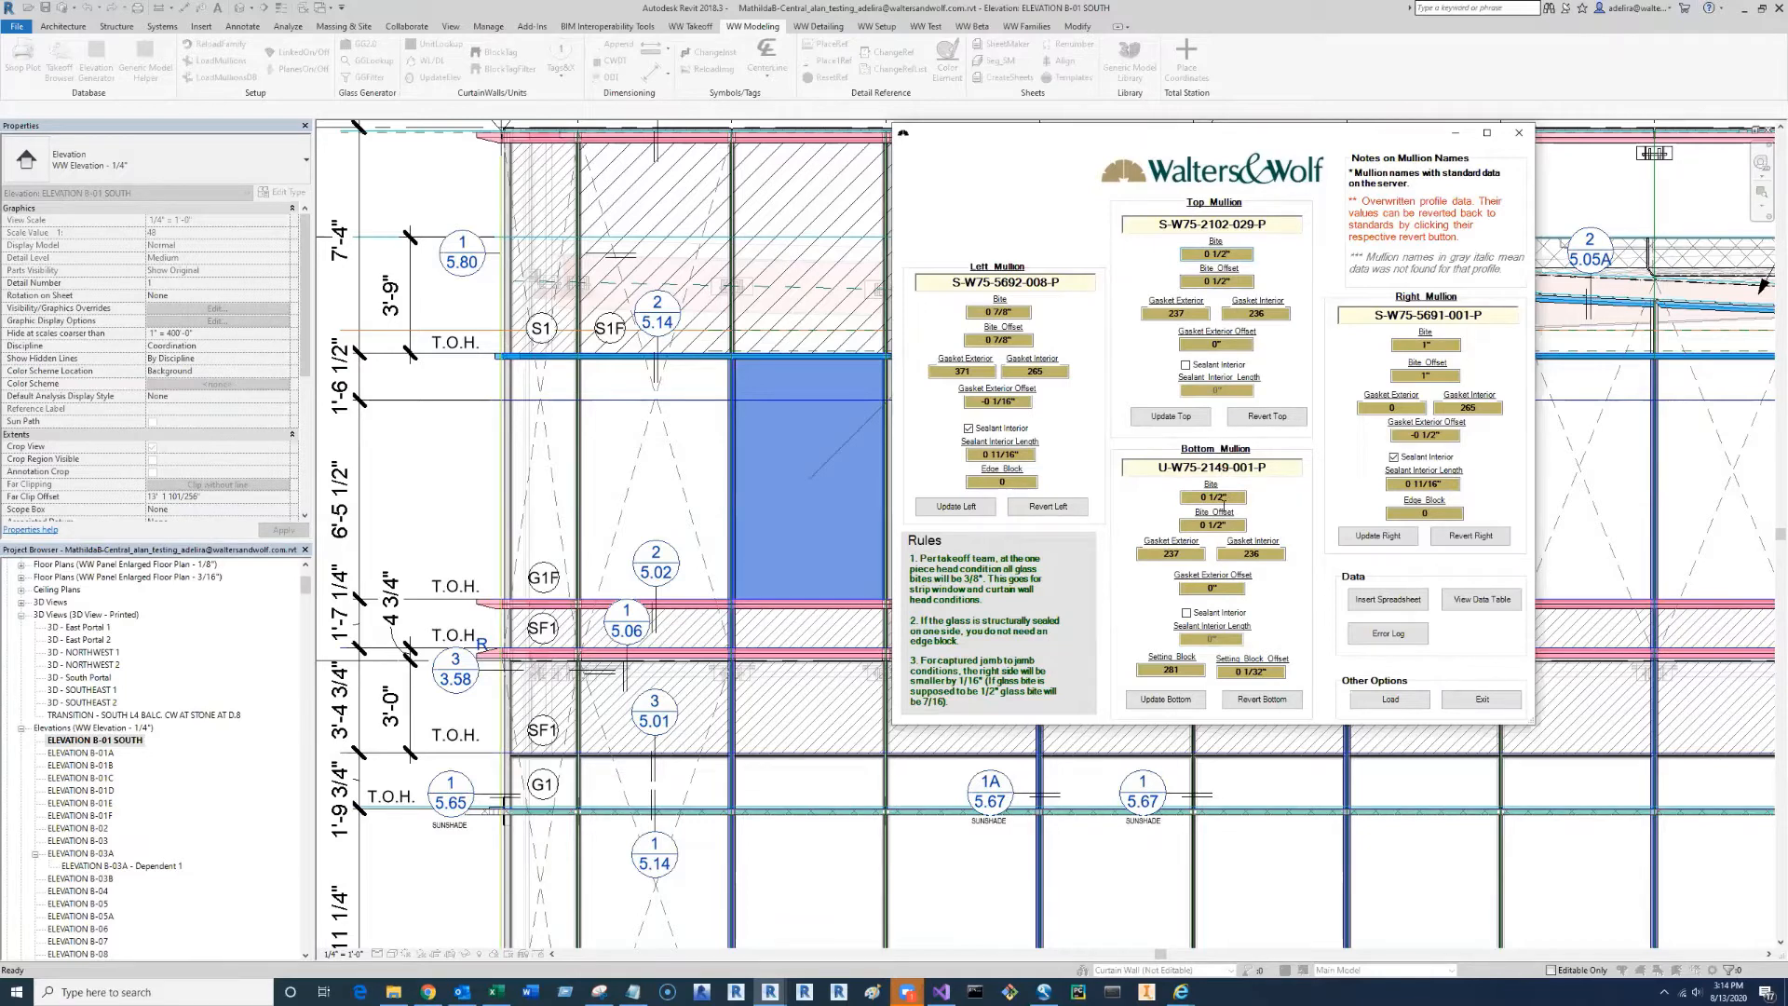
# - Set the bottom mullion's bite and bite offset to 0 3/4" and update its profile data
pyautogui.click(1222, 501)
pyautogui.press('BackSpace')
pyautogui.press('BackSpace')
pyautogui.write('/4')
pyautogui.doubleClick(1215, 524)
pyautogui.write('3/4')
pyautogui.click(1173, 702)
pyautogui.click(1185, 705)
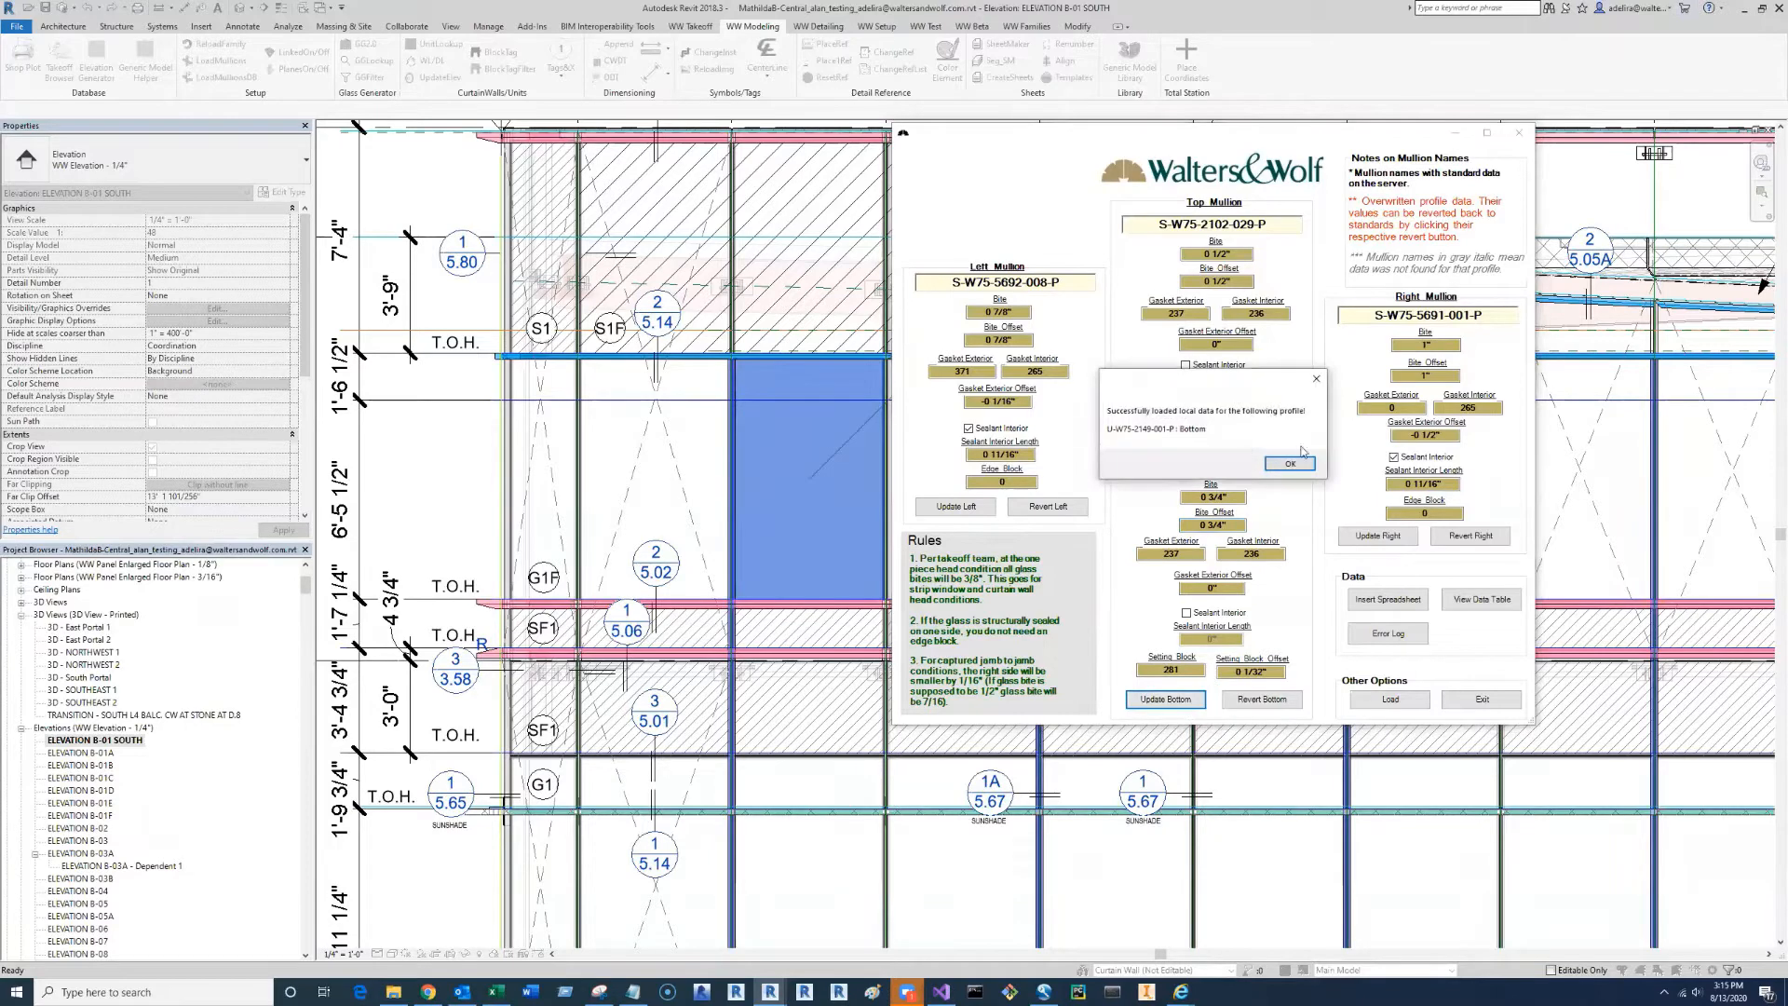
pyautogui.click(1299, 463)
# - Move the mullion data window aside and revert the bottom mullion U-W75-2149-001-P to its standard data
pyautogui.doubleClick(1271, 467)
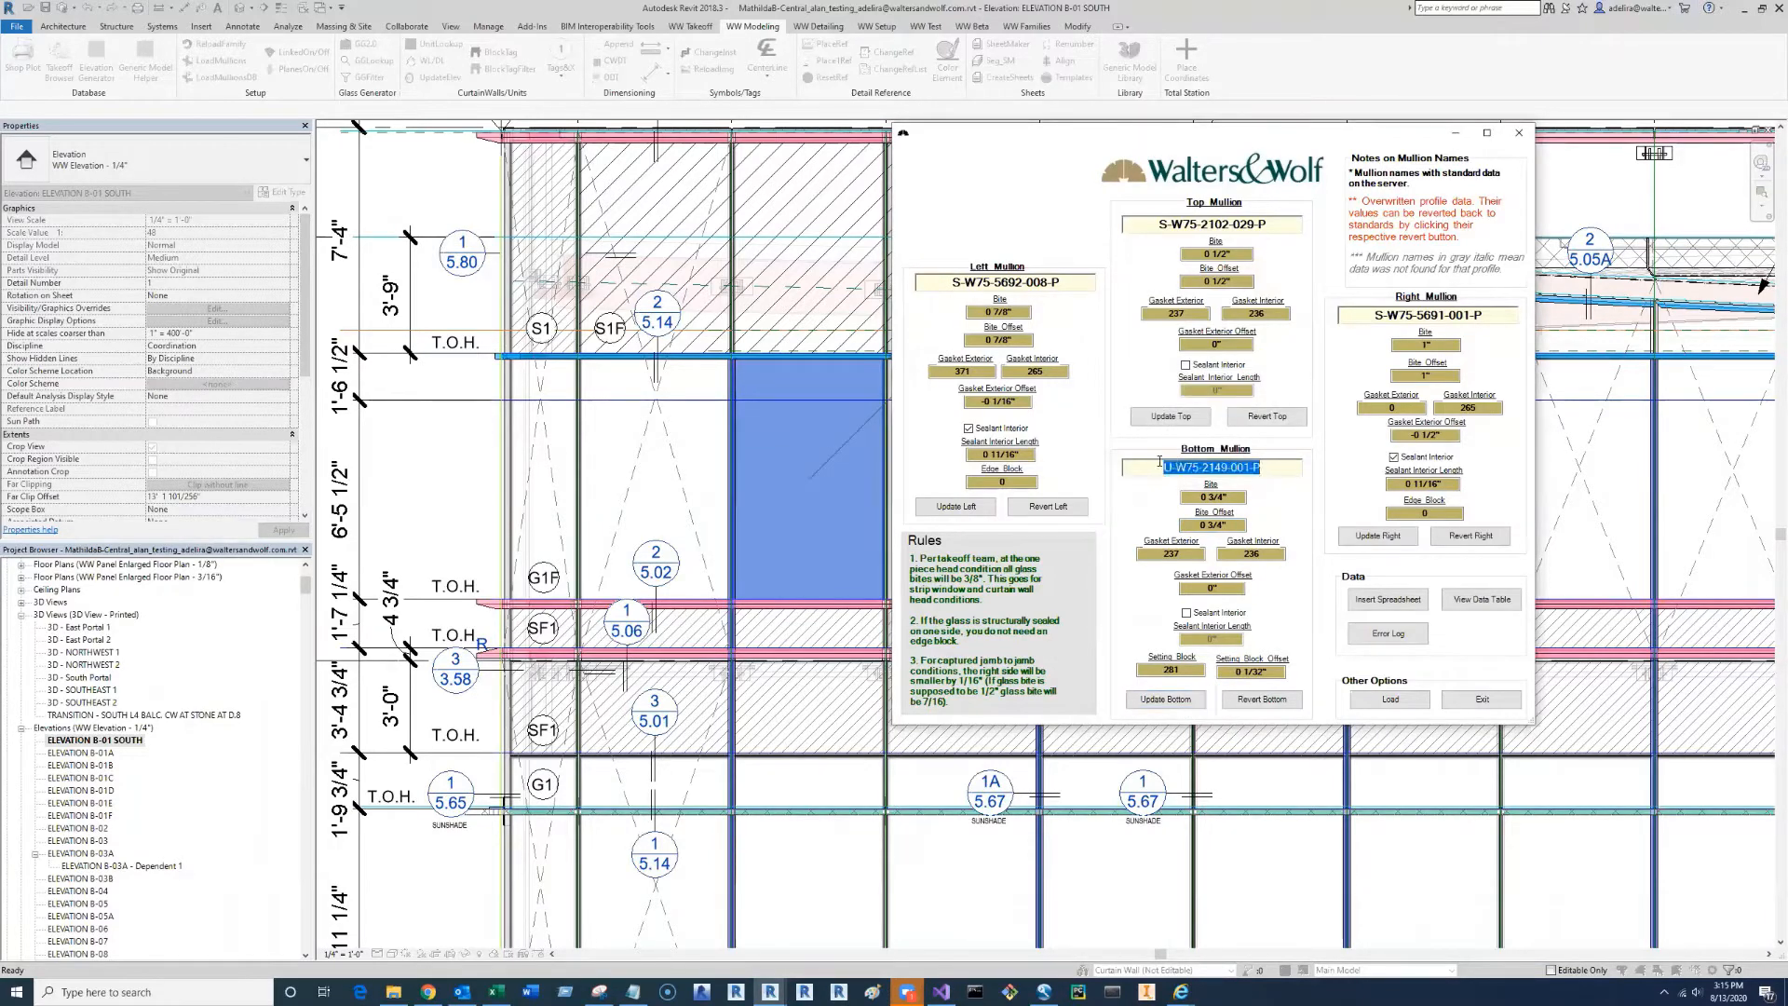
pyautogui.click(1283, 470)
pyautogui.moveTo(1330, 575); pyautogui.dragTo(1207, 563)
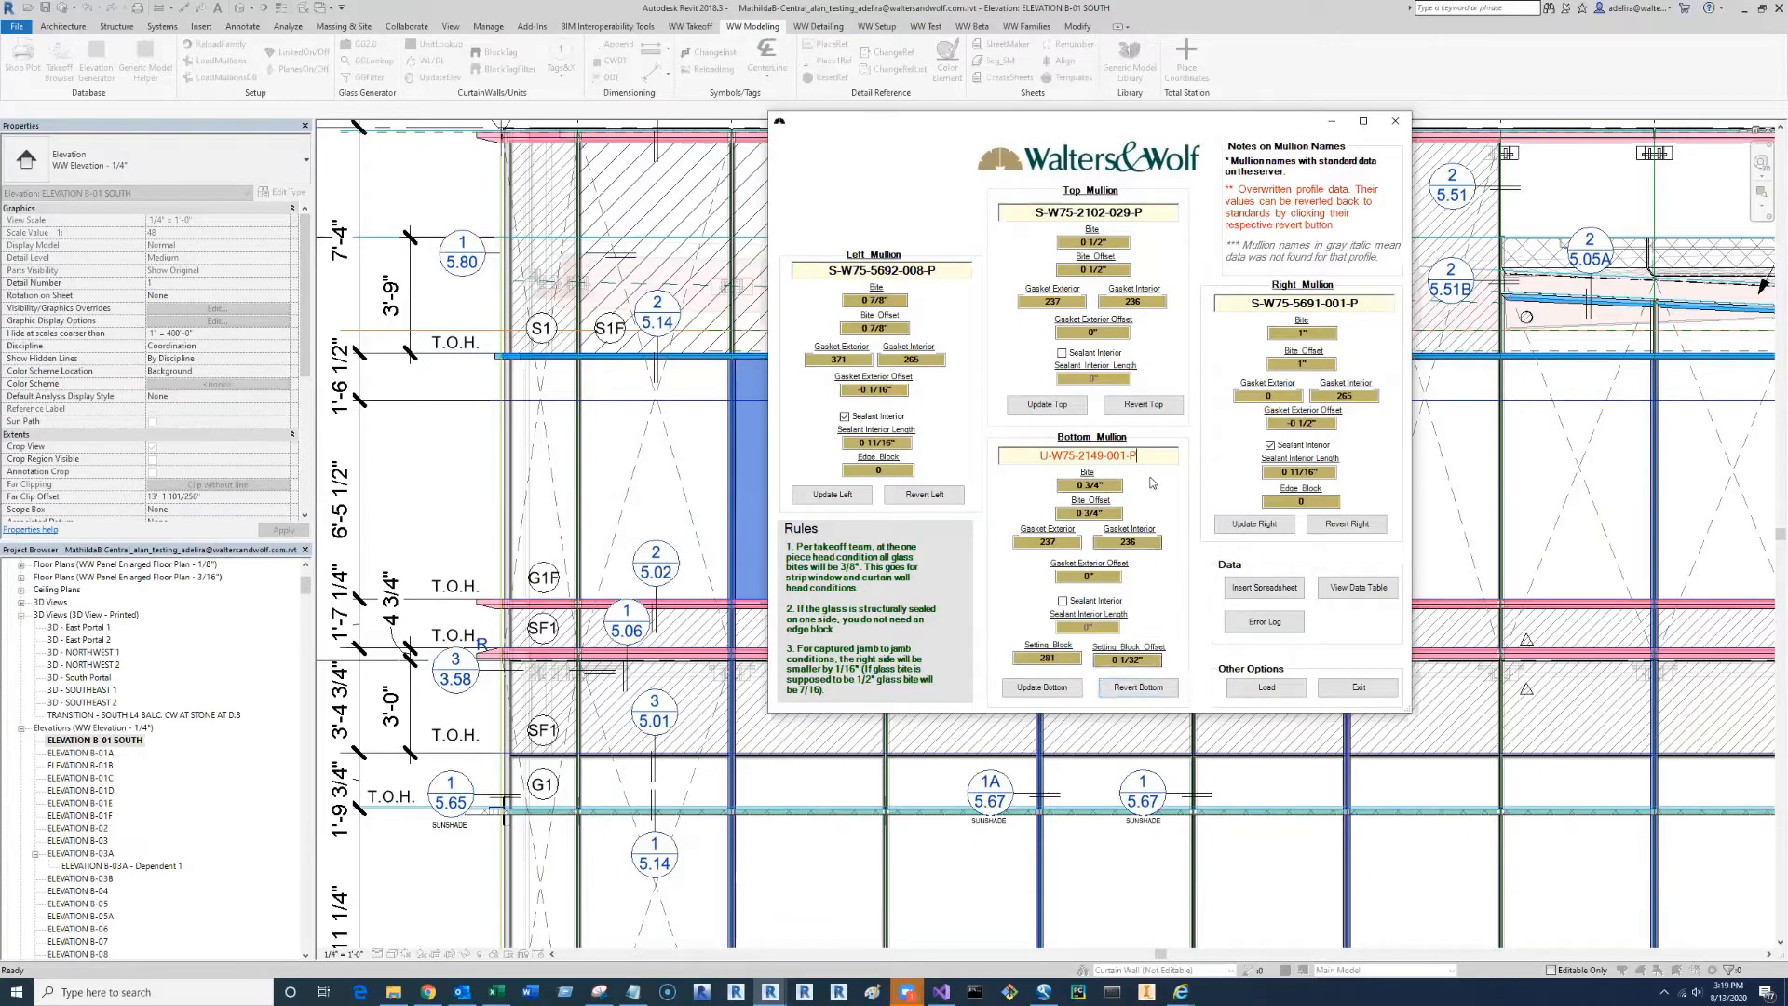
pyautogui.click(1135, 697)
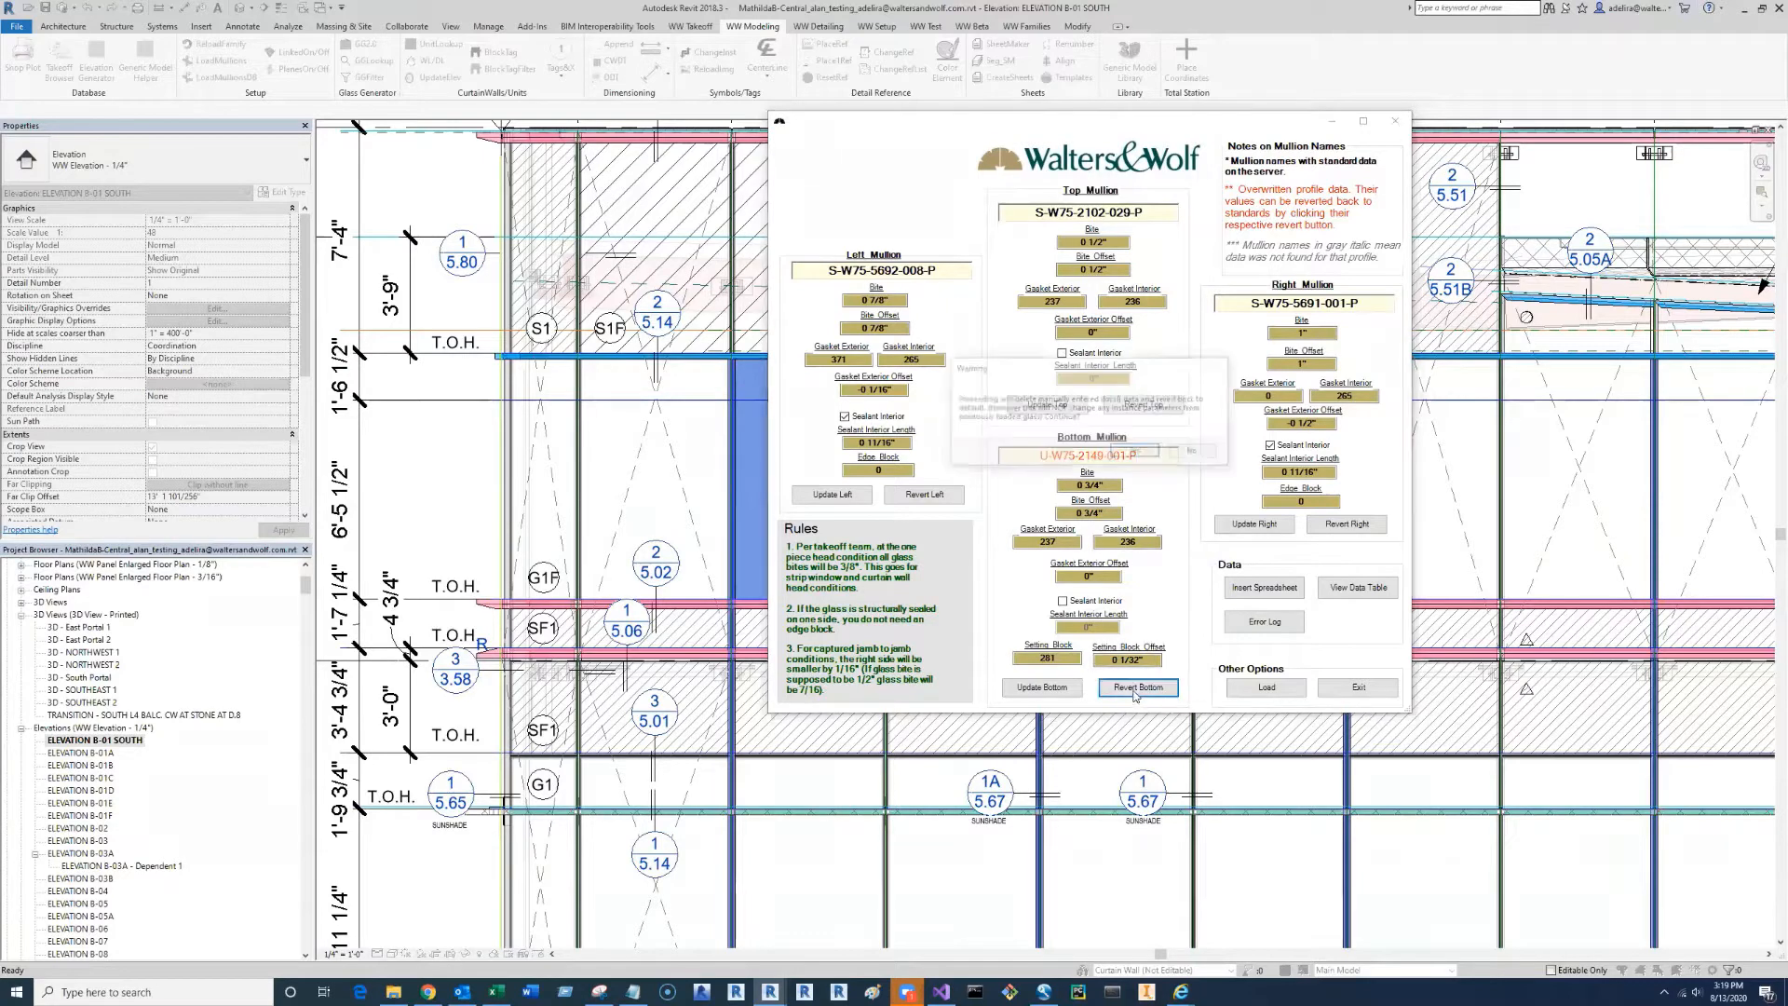
pyautogui.click(1137, 461)
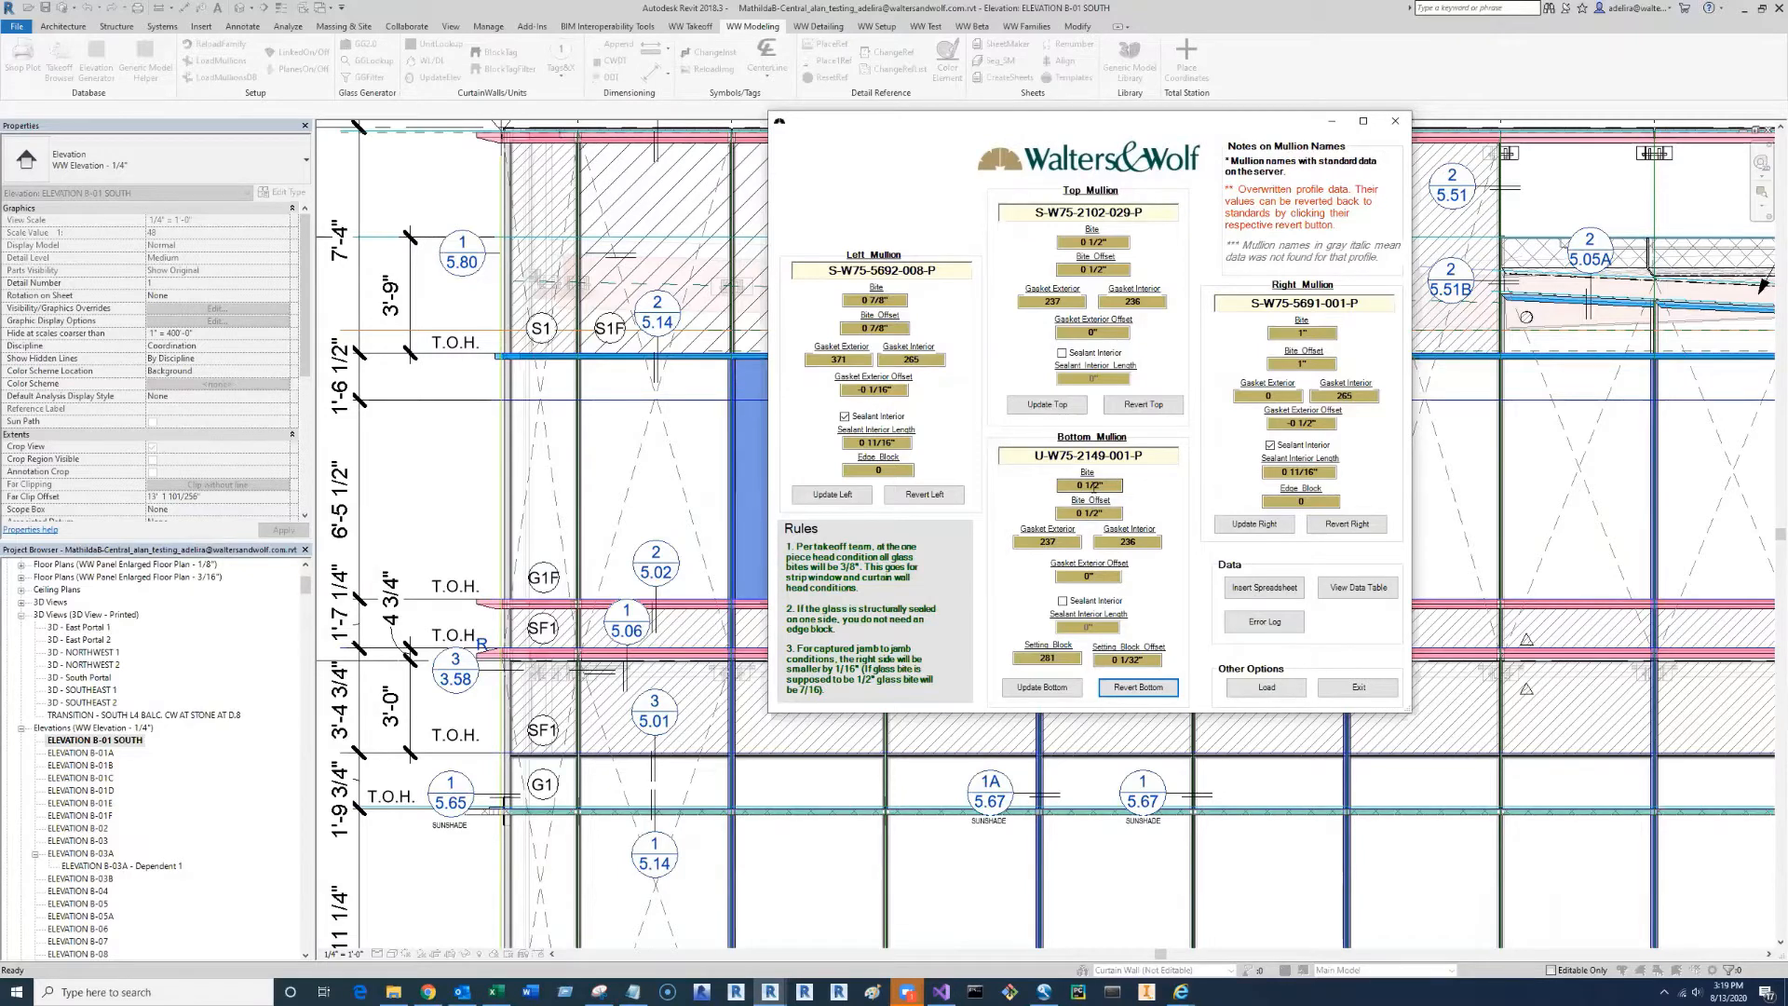
# - Load the mullion data for the selected glass panel and accept the preset glass makeup
pyautogui.click(1252, 687)
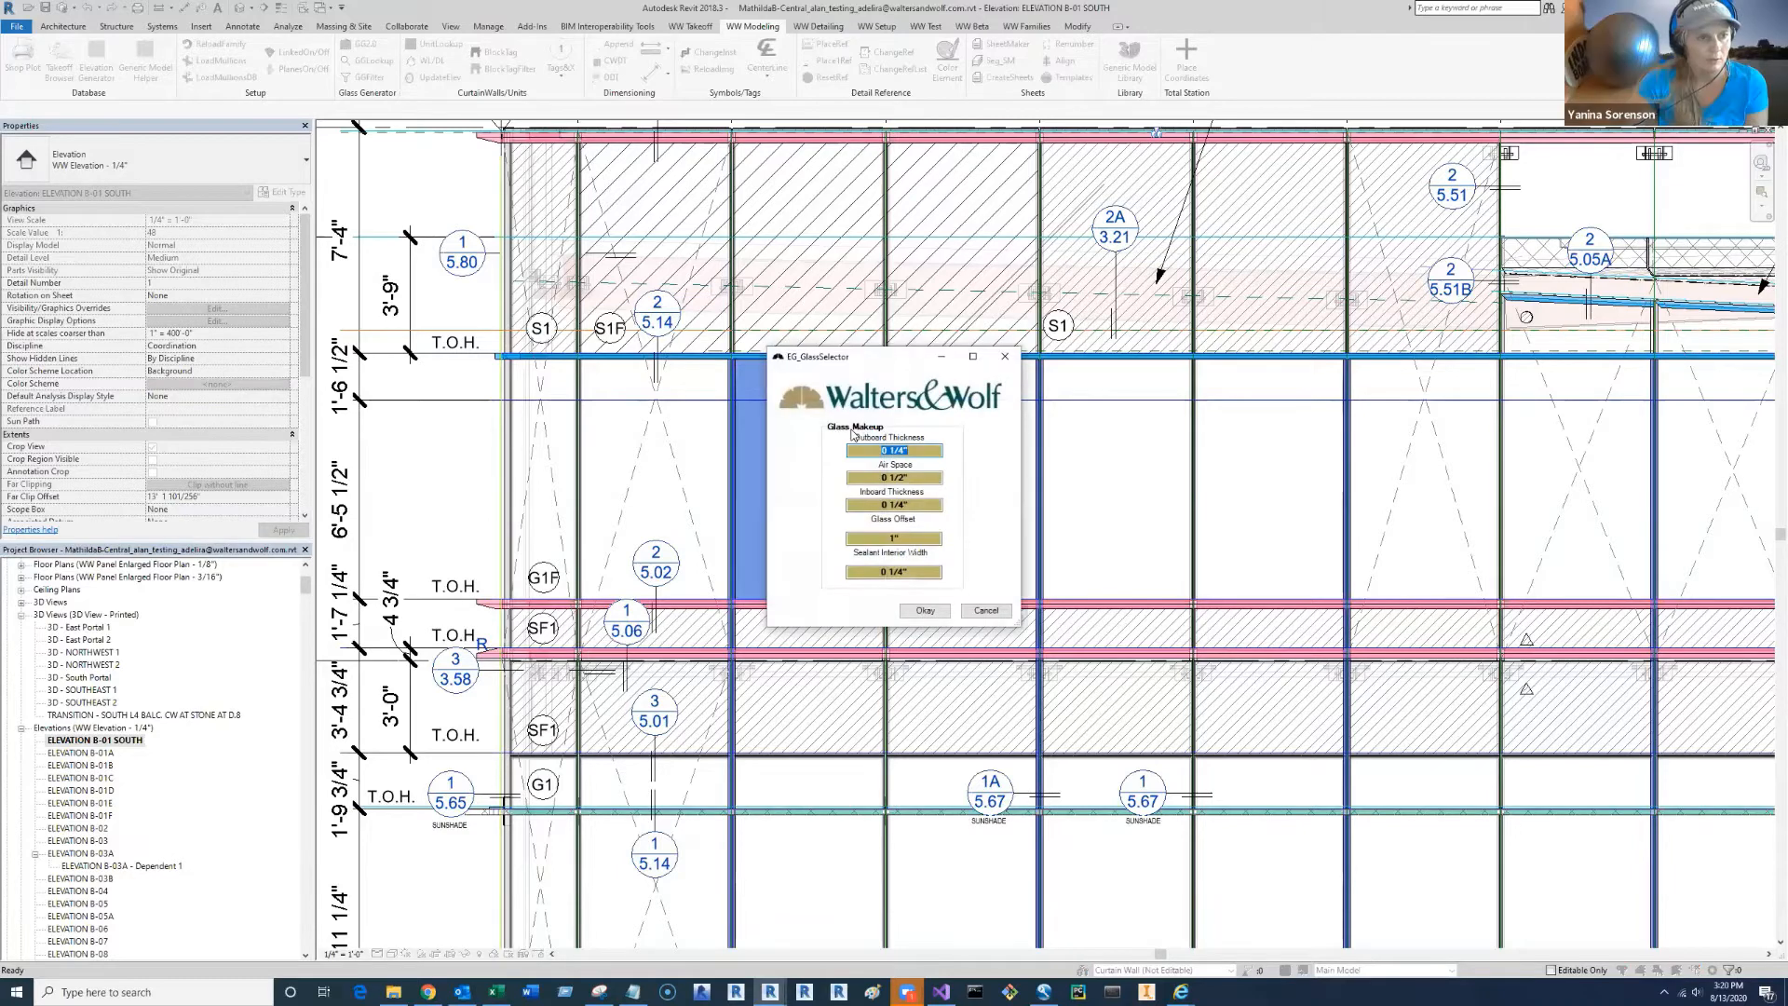
pyautogui.click(924, 610)
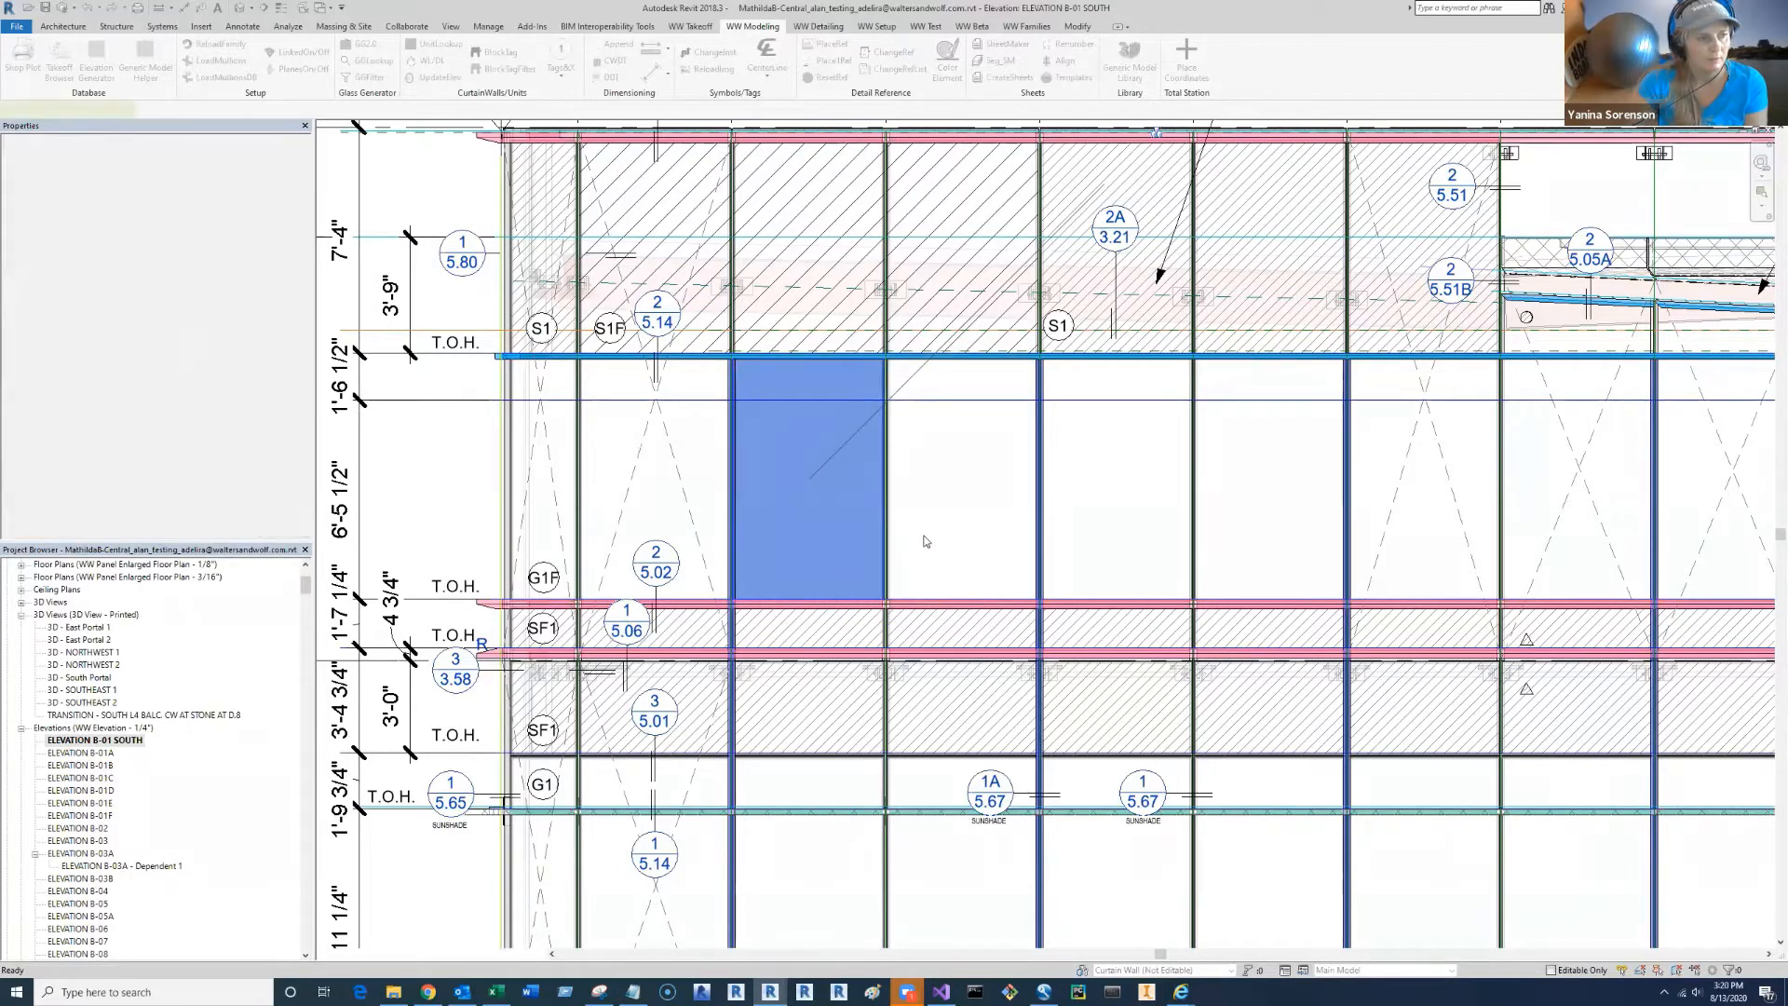
pyautogui.click(447, 486)
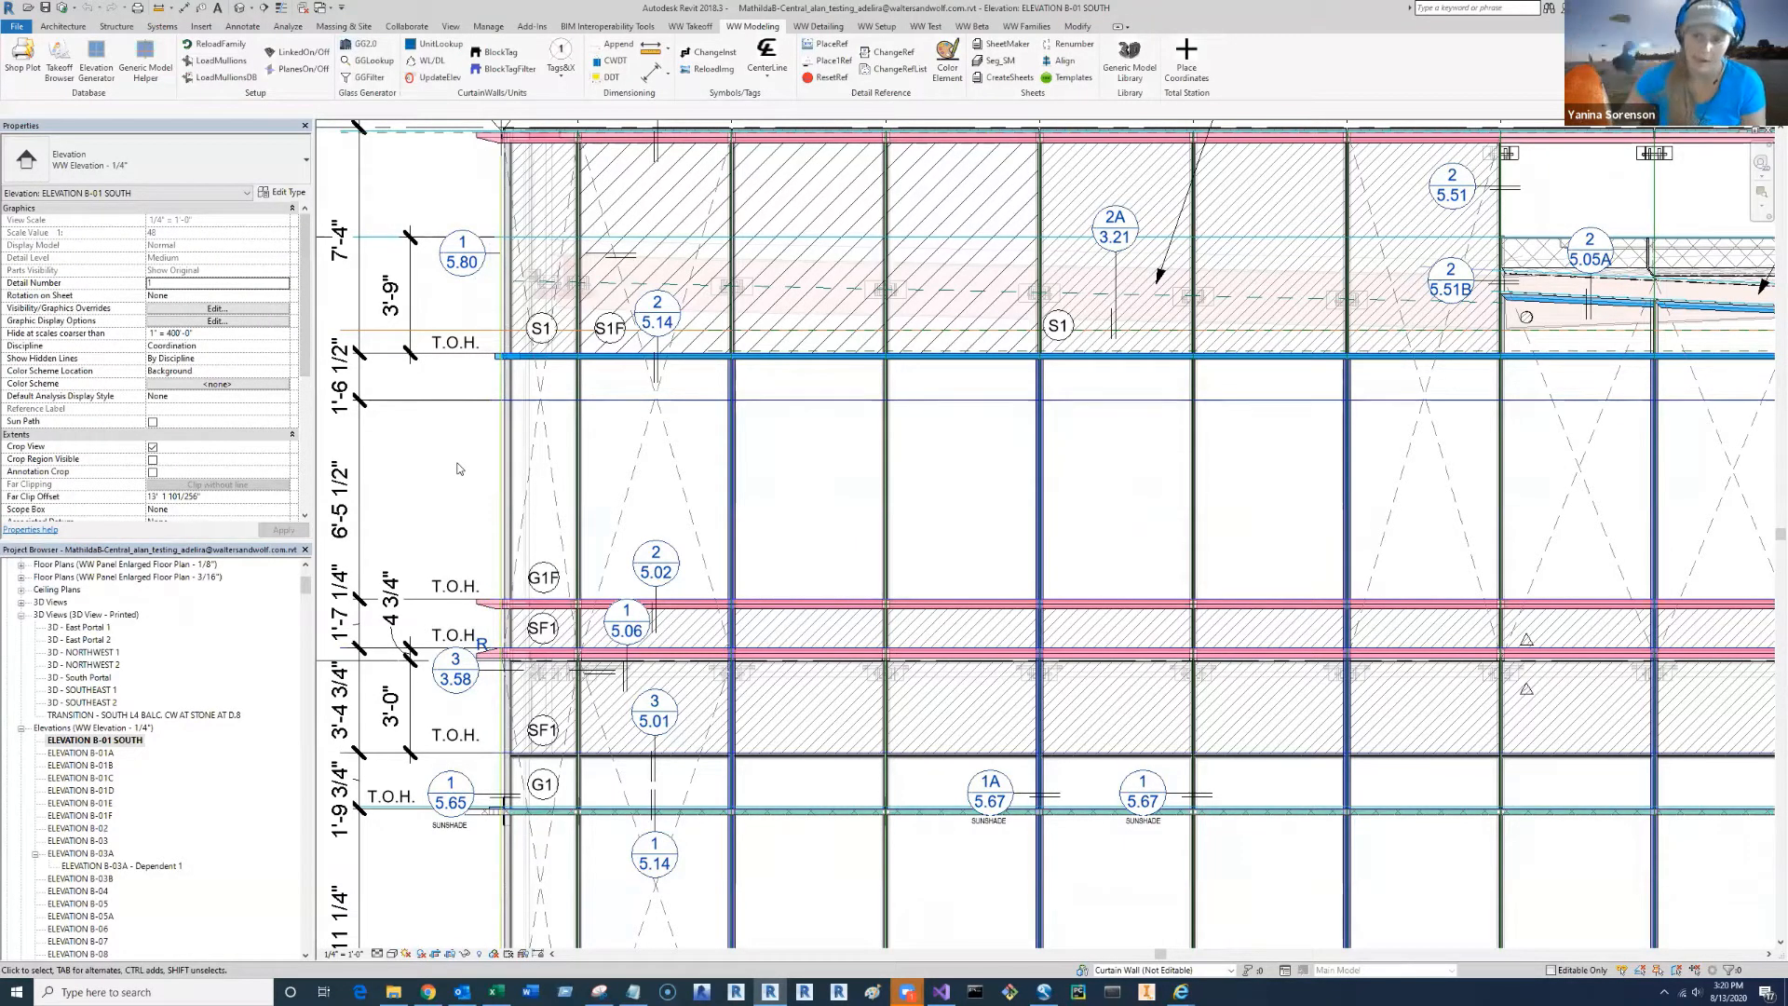
# - Try selecting the Extended Cover curtain wall manually in GG2.0, and review its item selection form before cancelling
pyautogui.click(365, 45)
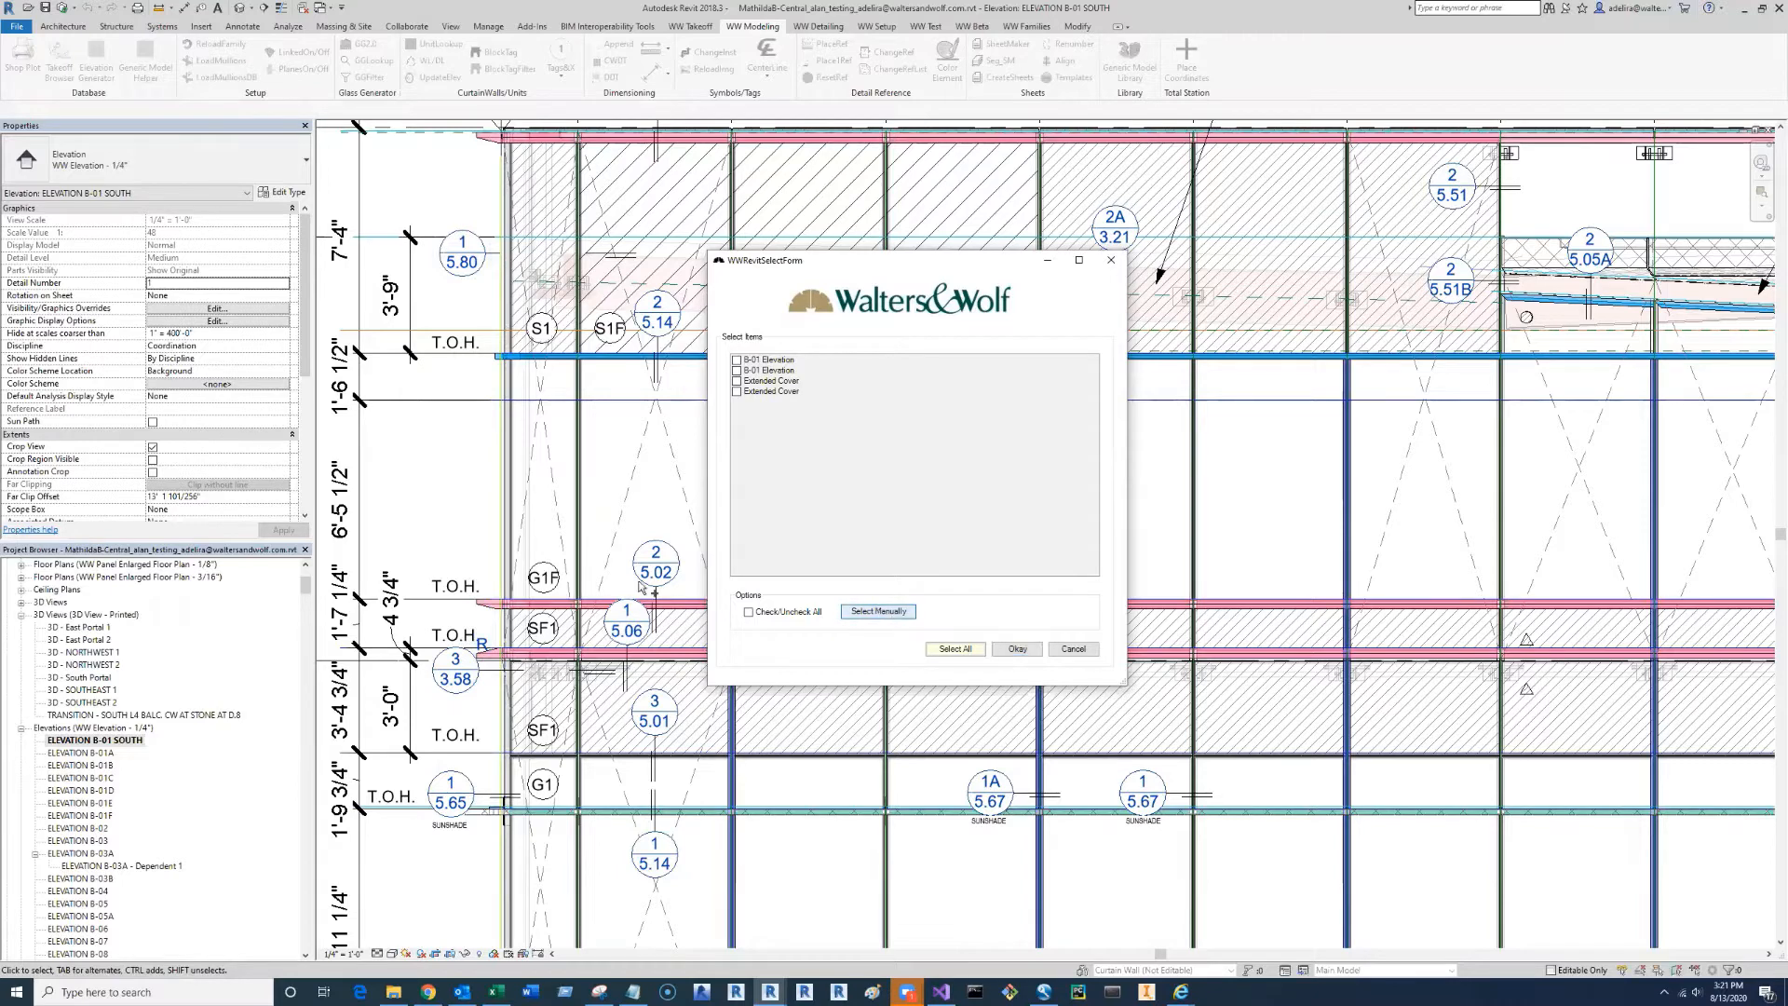
pyautogui.click(1017, 648)
pyautogui.scroll(-5, 643, 507)
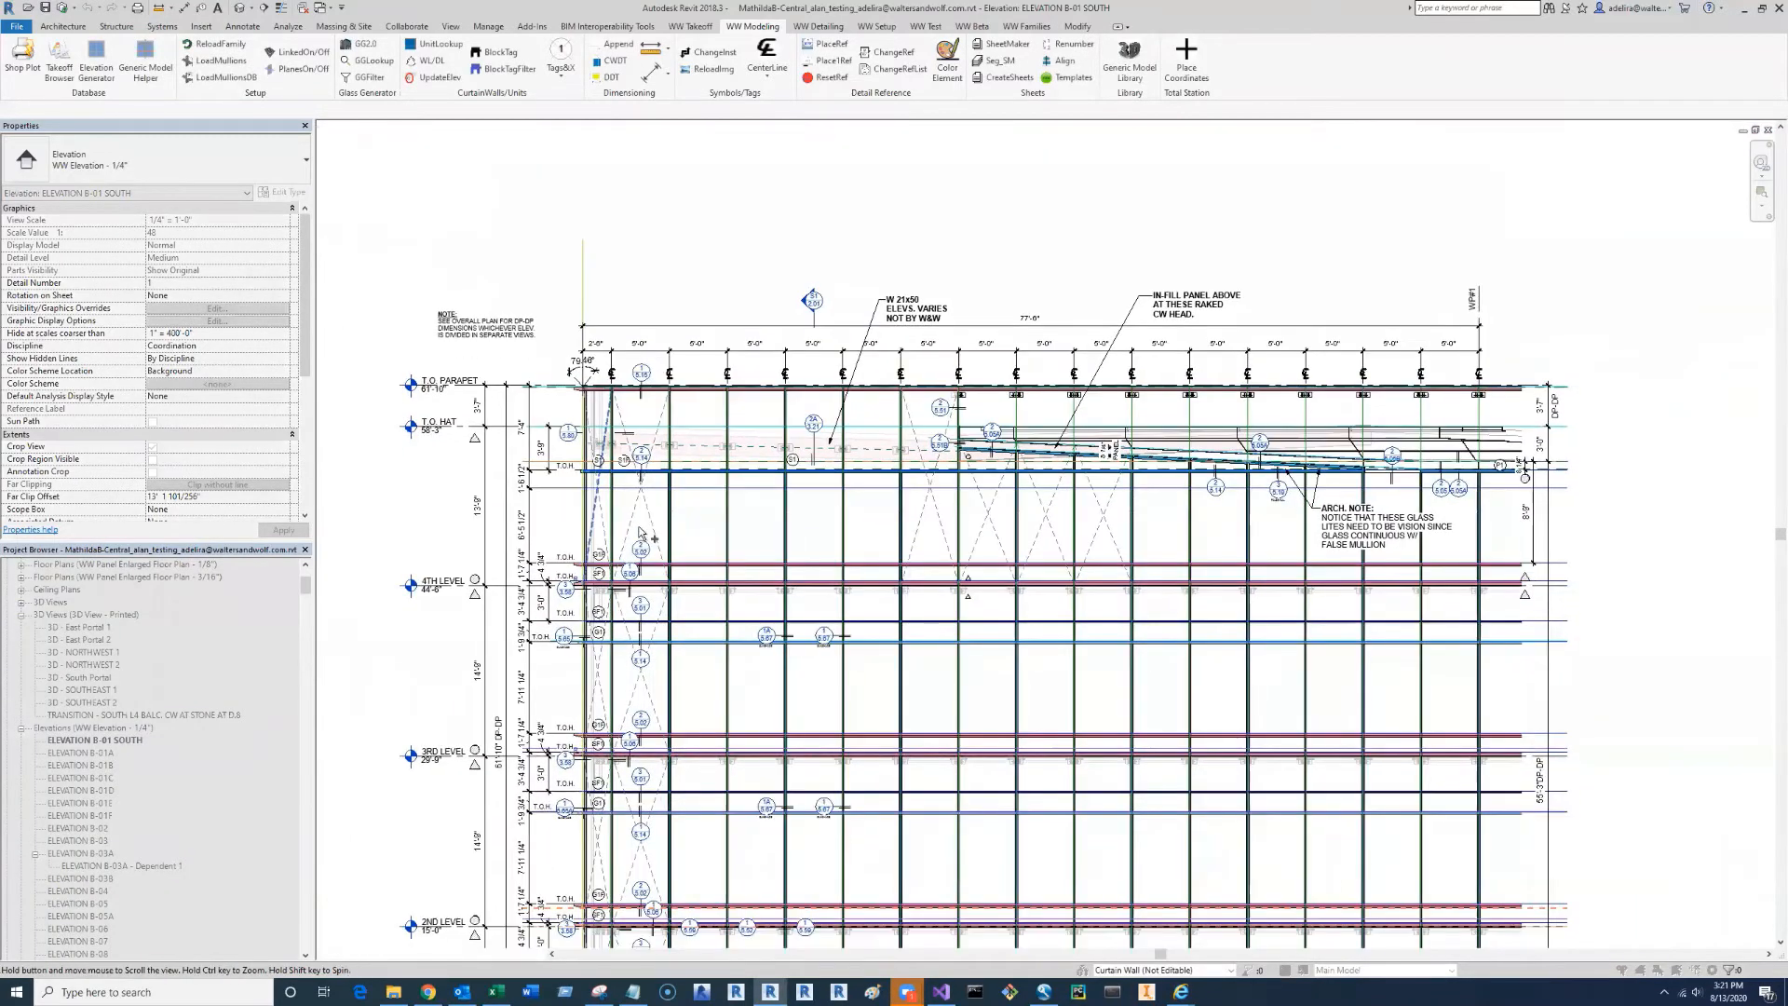
pyautogui.scroll(-3, 638, 532)
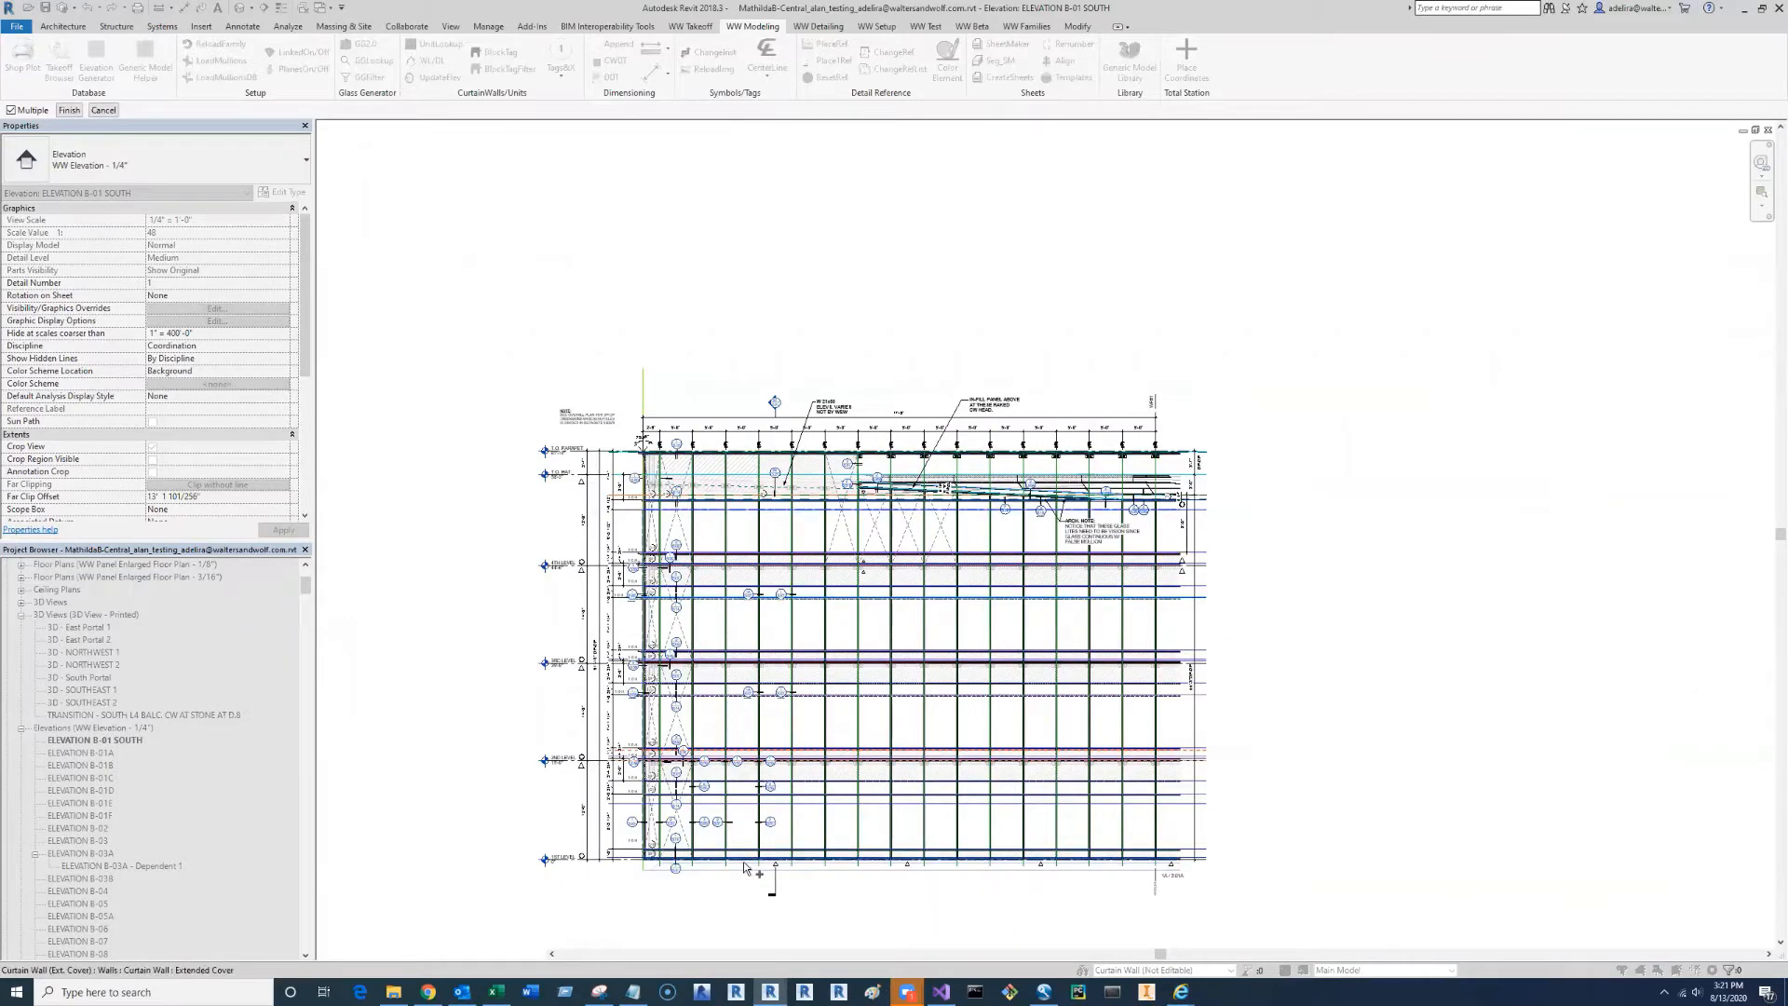
pyautogui.click(803, 721)
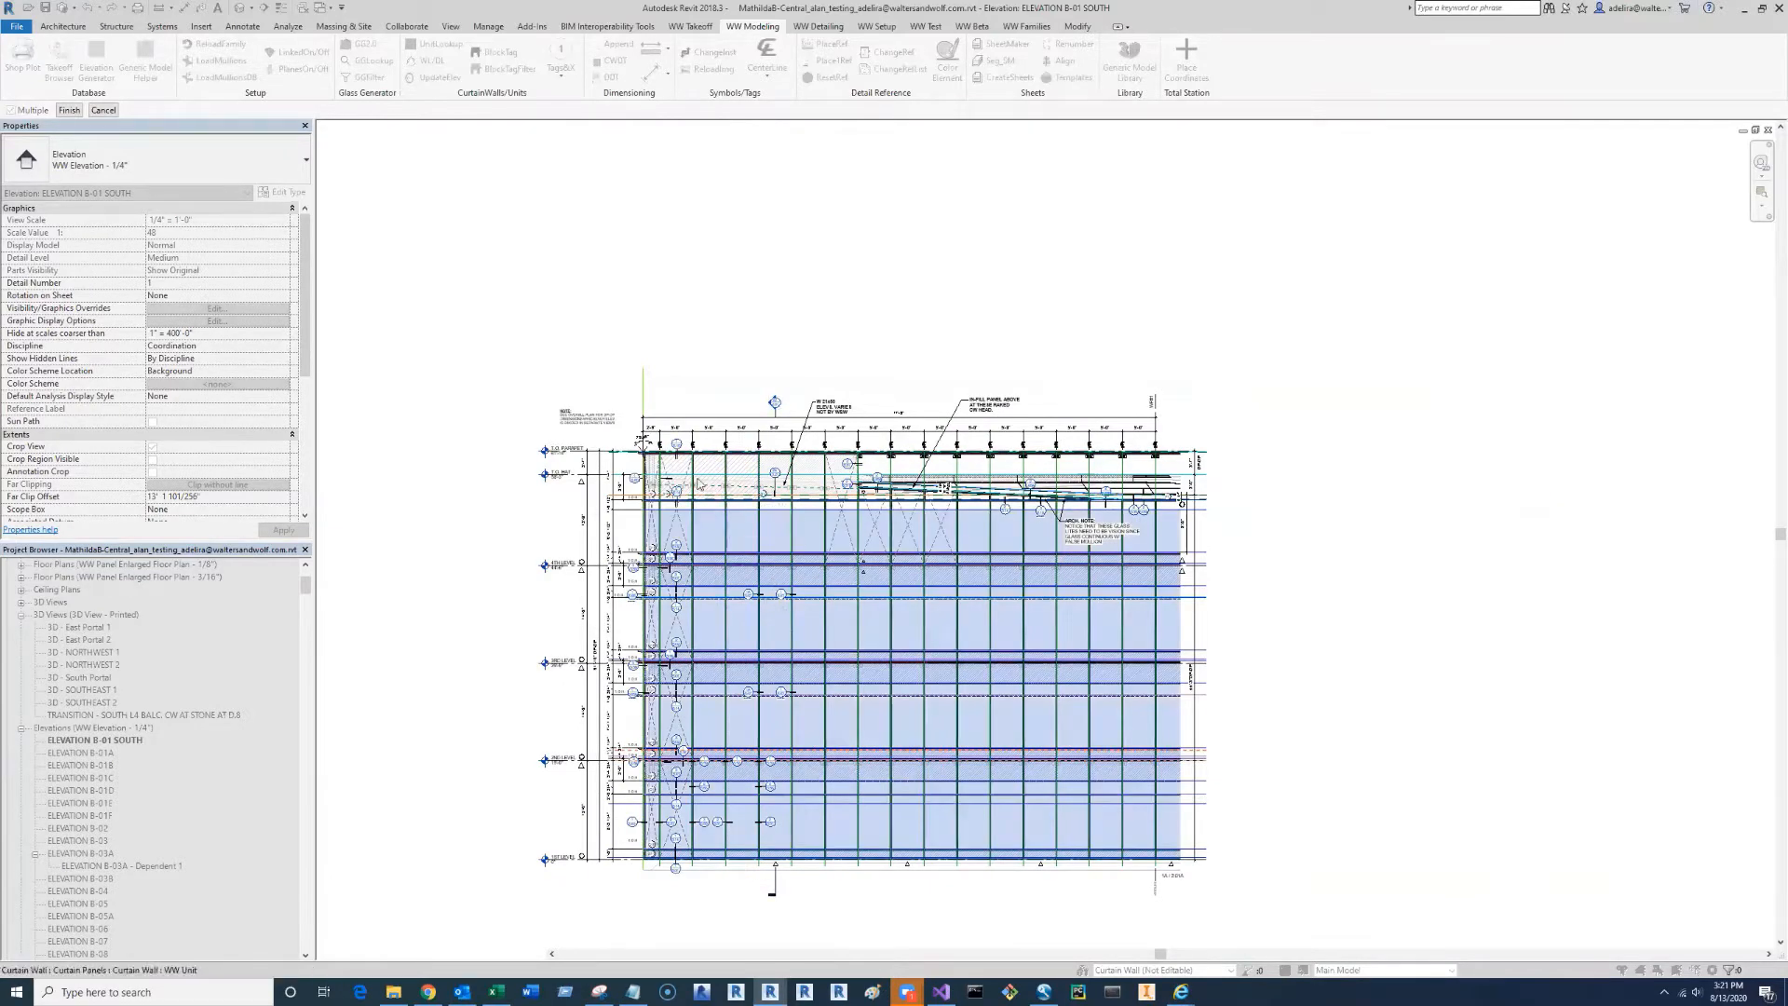
pyautogui.press('Return')
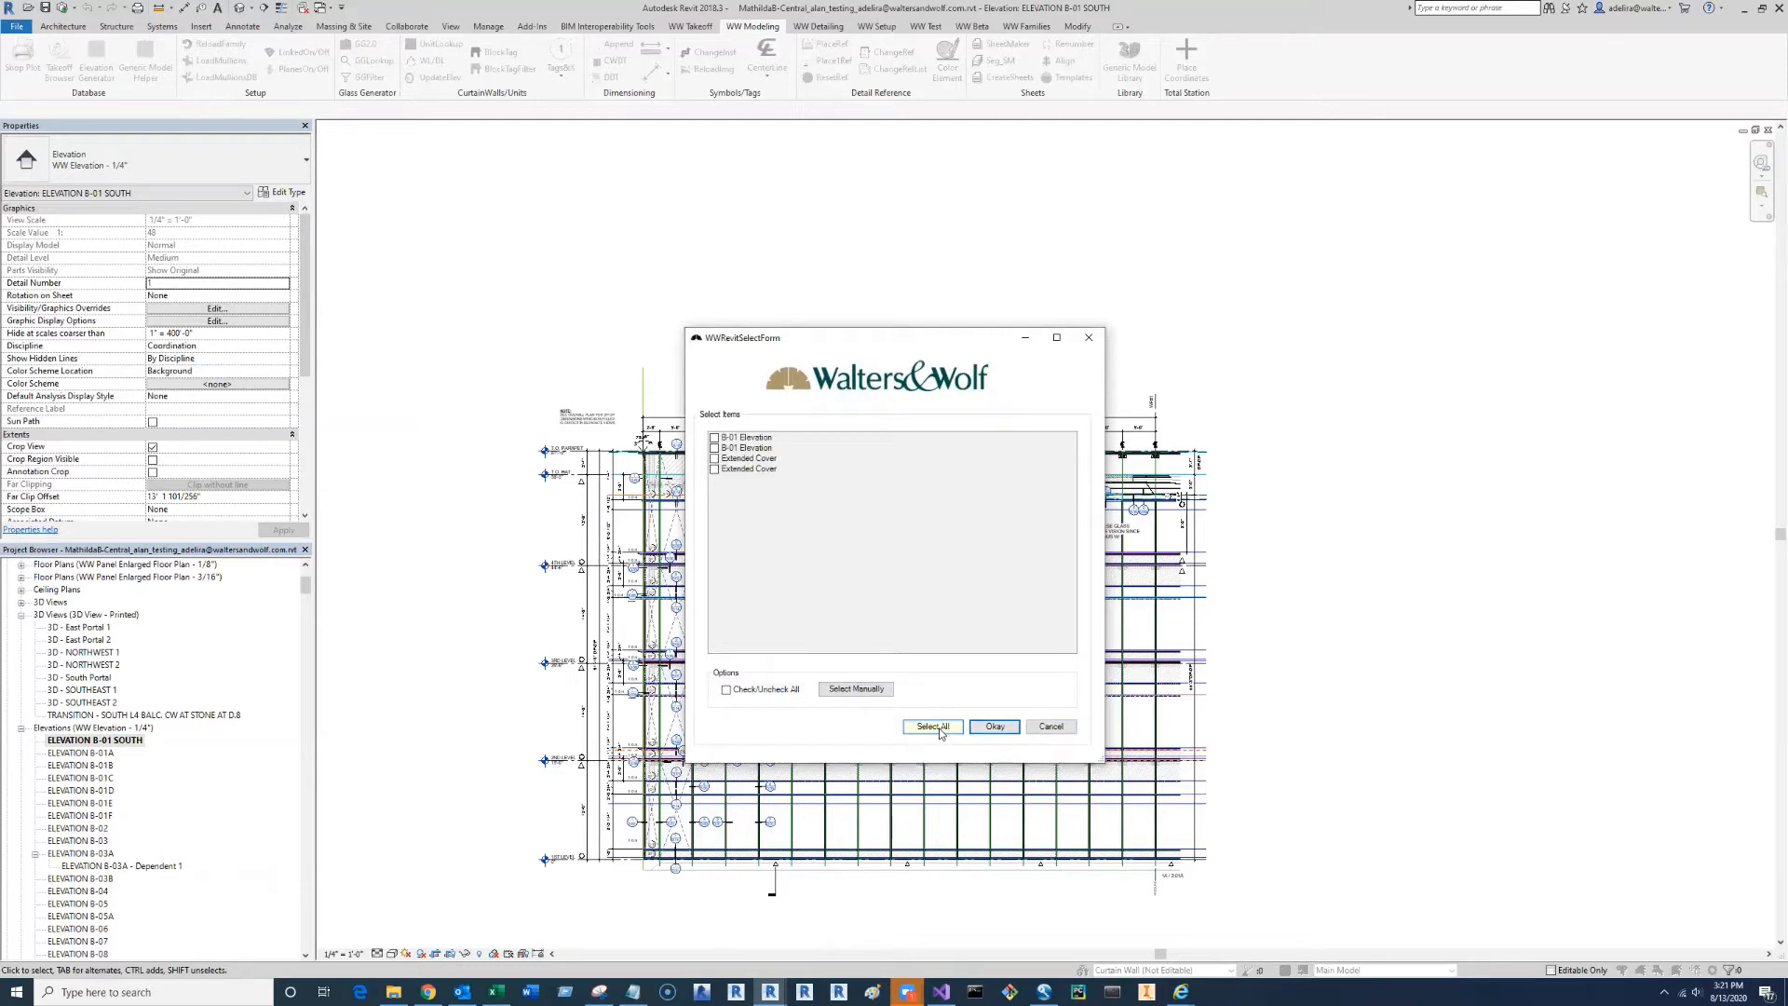
pyautogui.click(1048, 727)
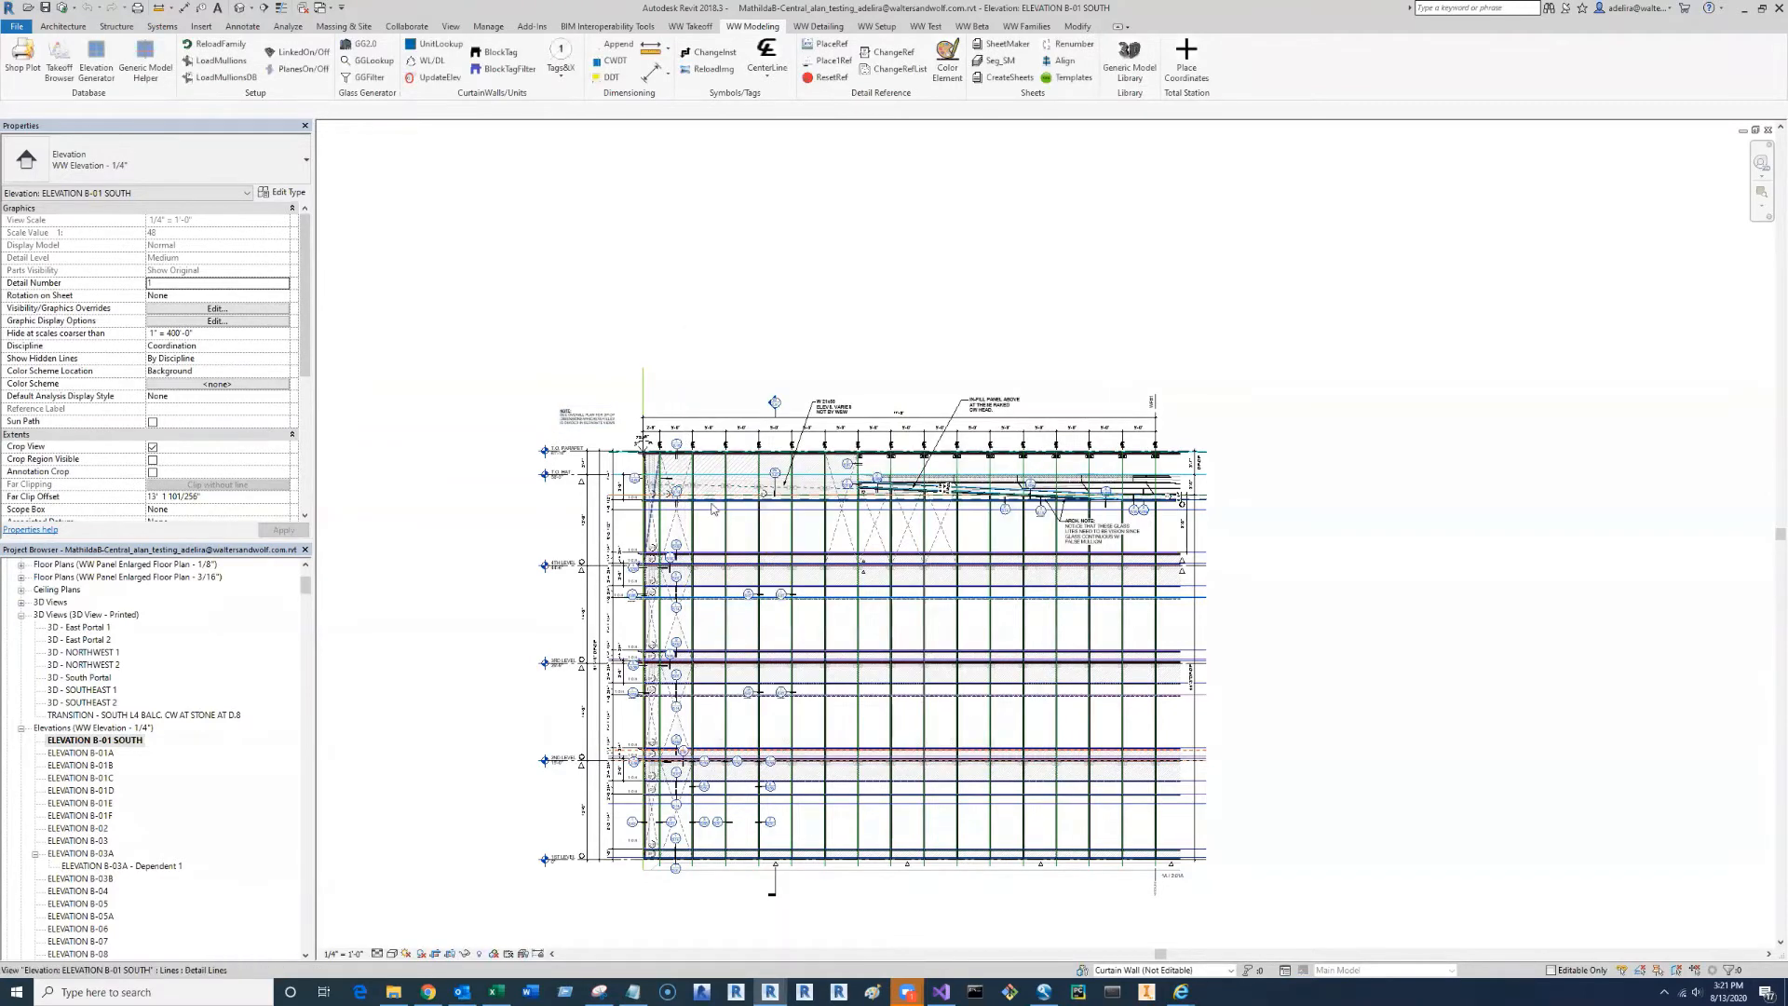
pyautogui.scroll(3, 713, 508)
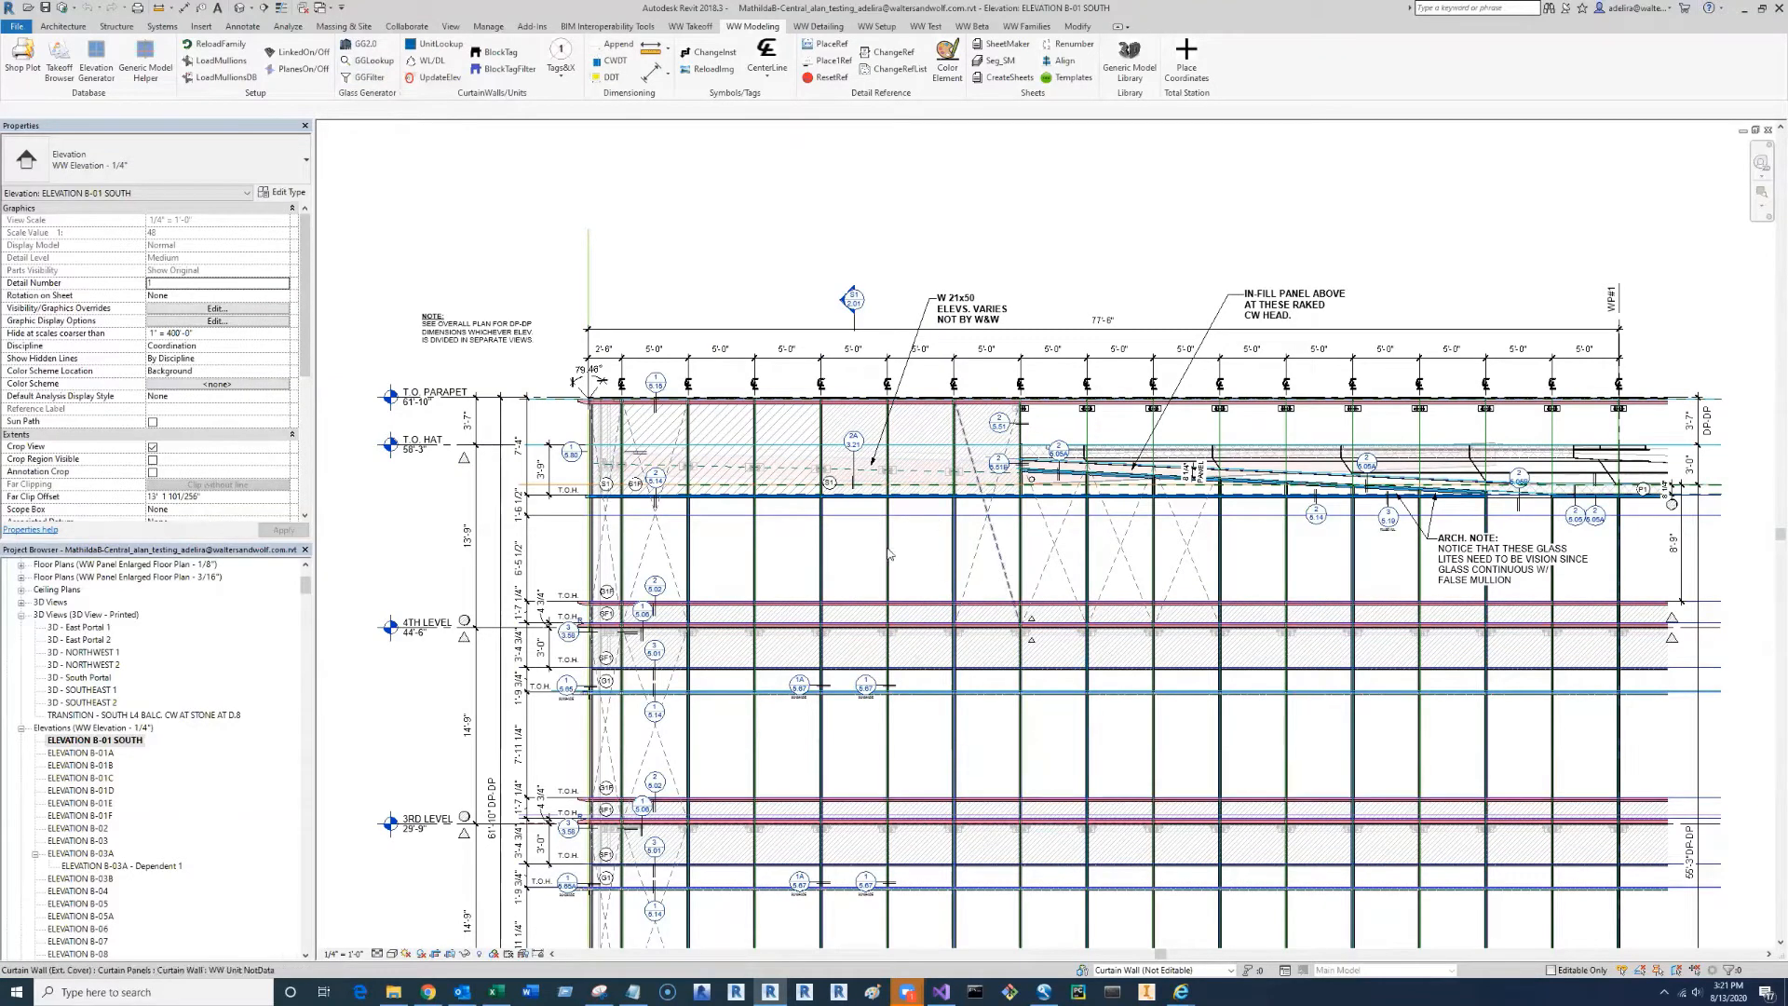
pyautogui.click(368, 46)
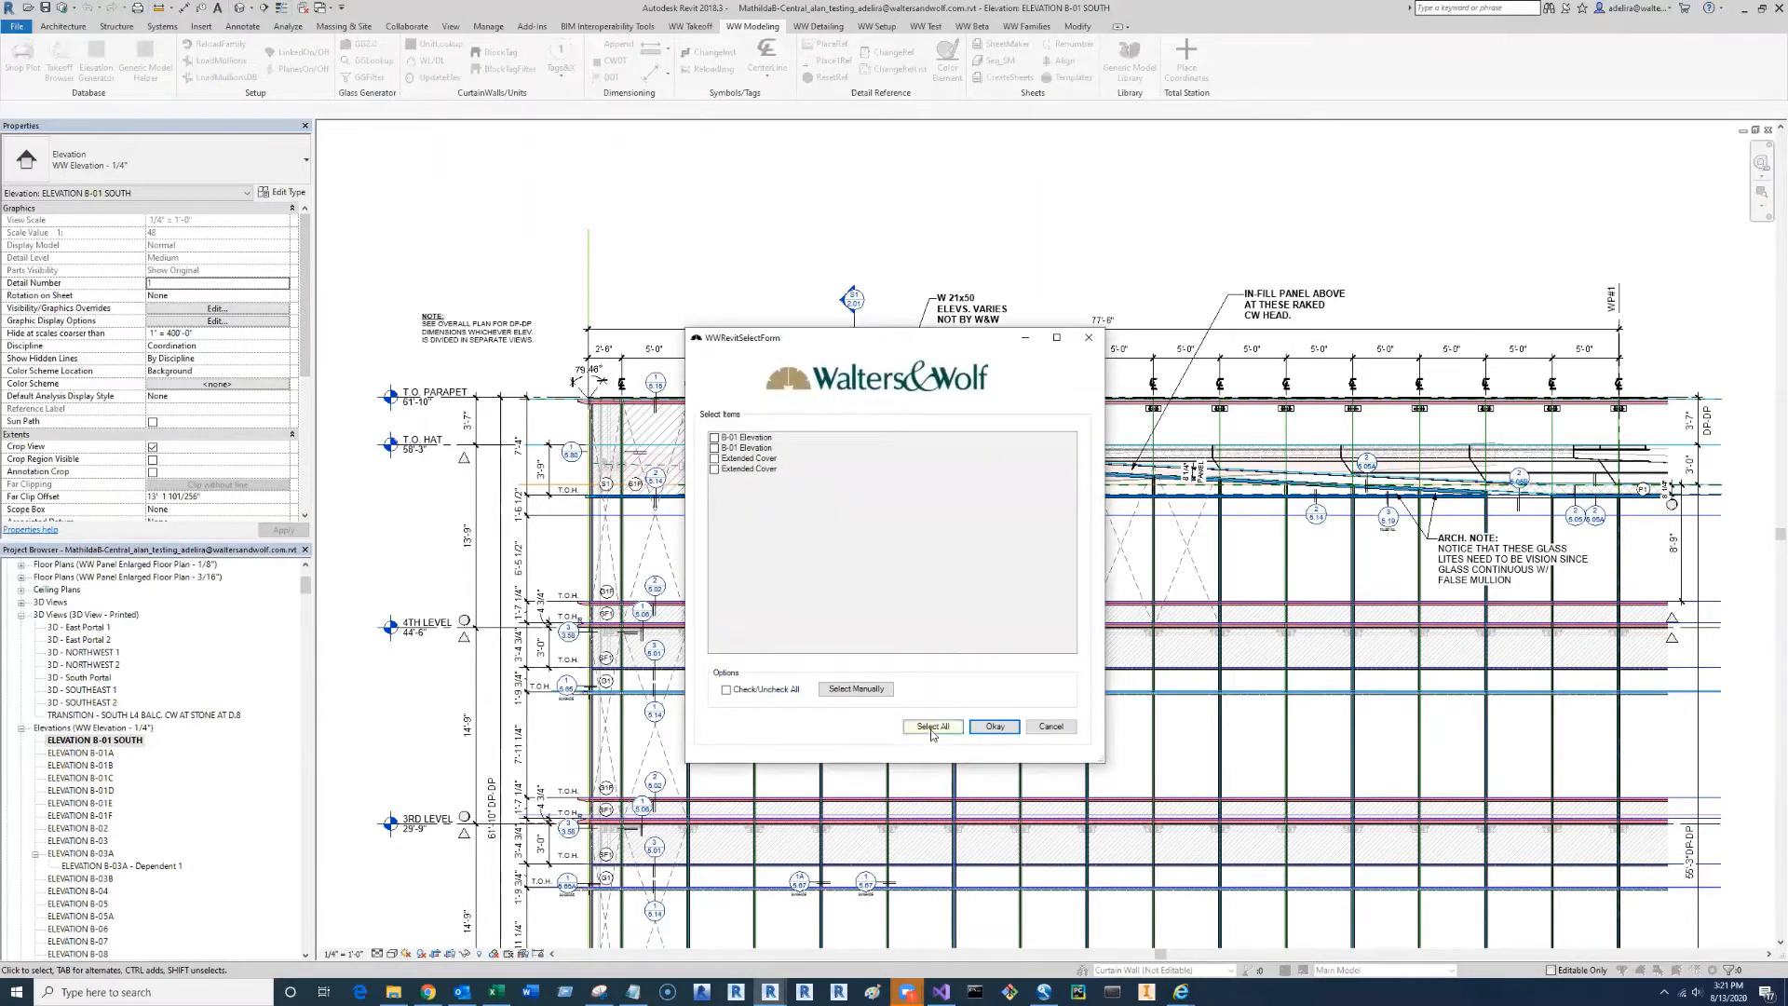
pyautogui.click(1031, 732)
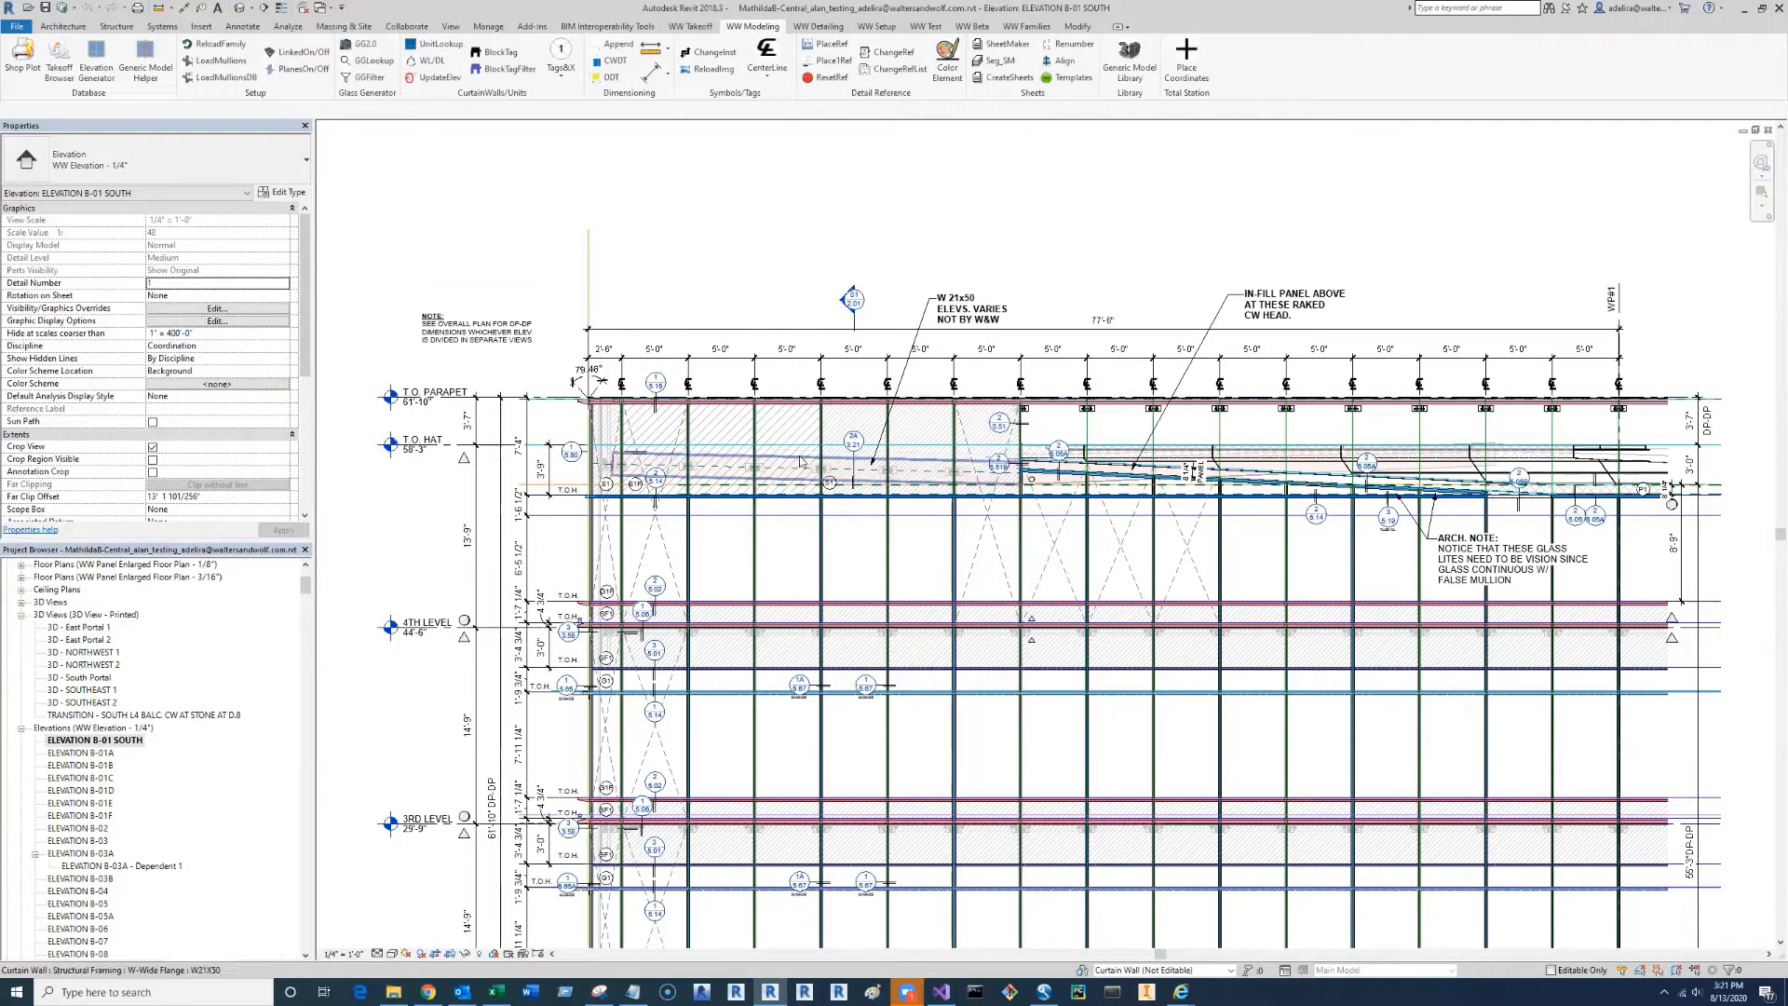
# - Inspect the properties of the parapet mullion above the third 5'-0" bay and clear the selection
pyautogui.scroll(2, 772, 398)
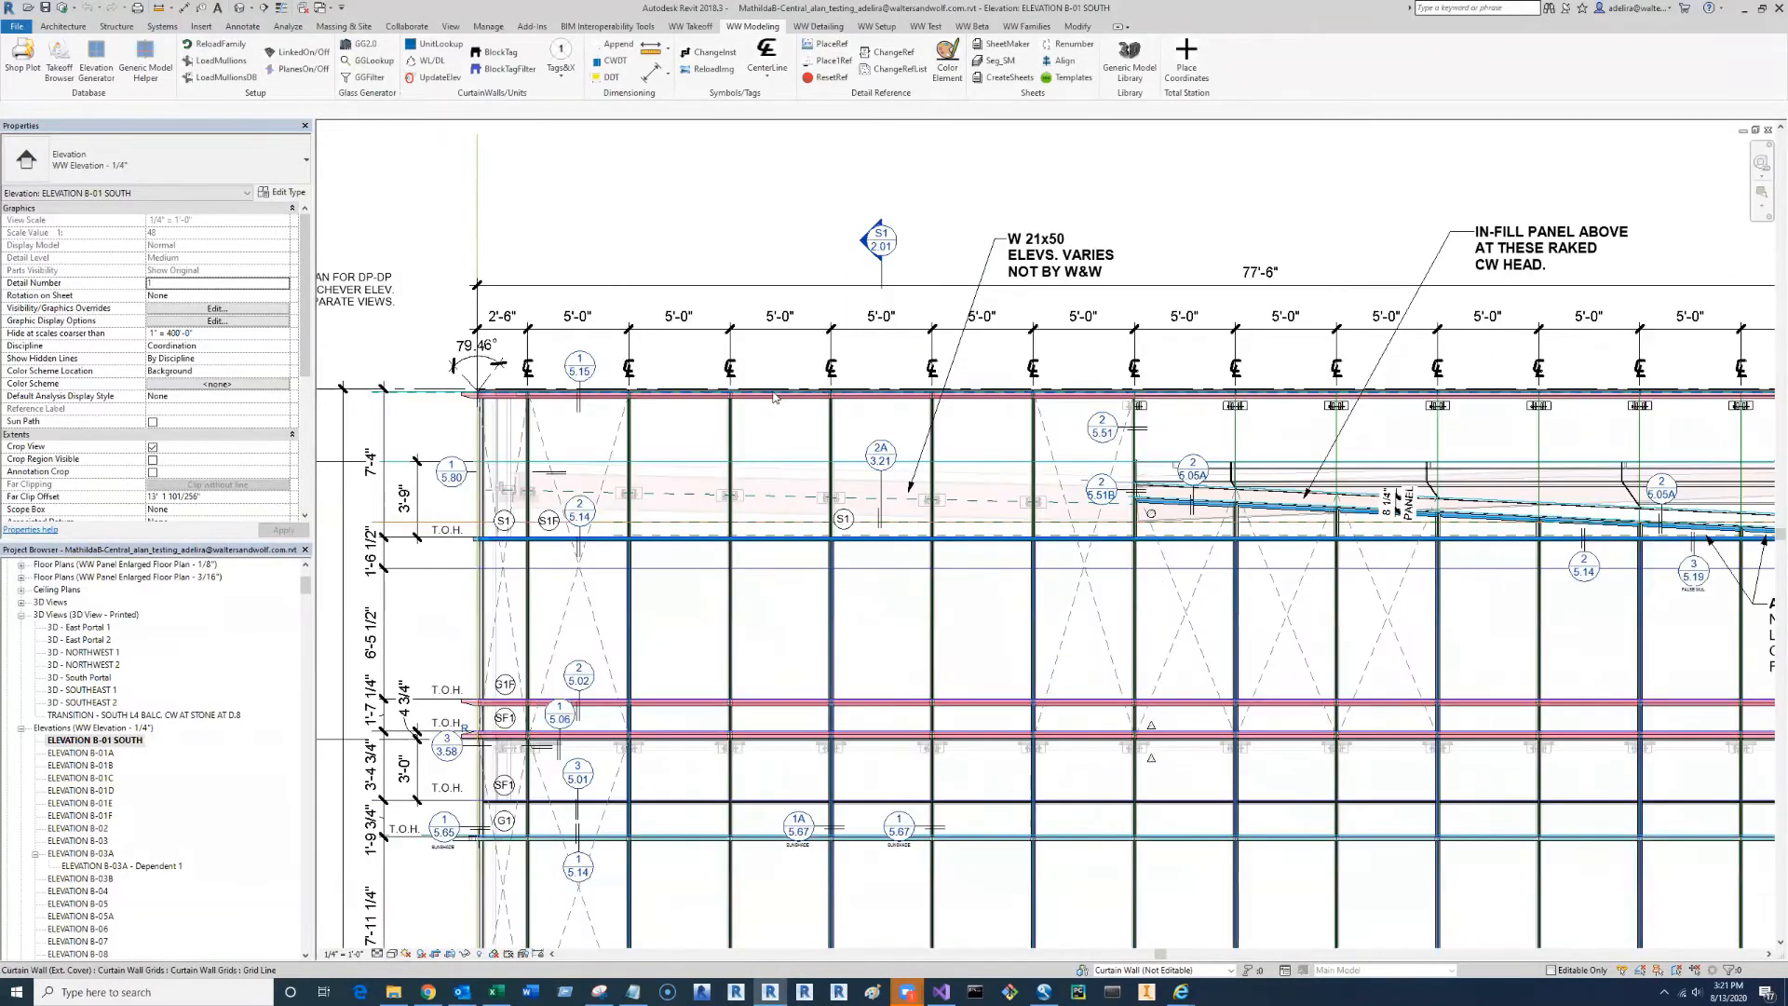
pyautogui.scroll(2, 773, 398)
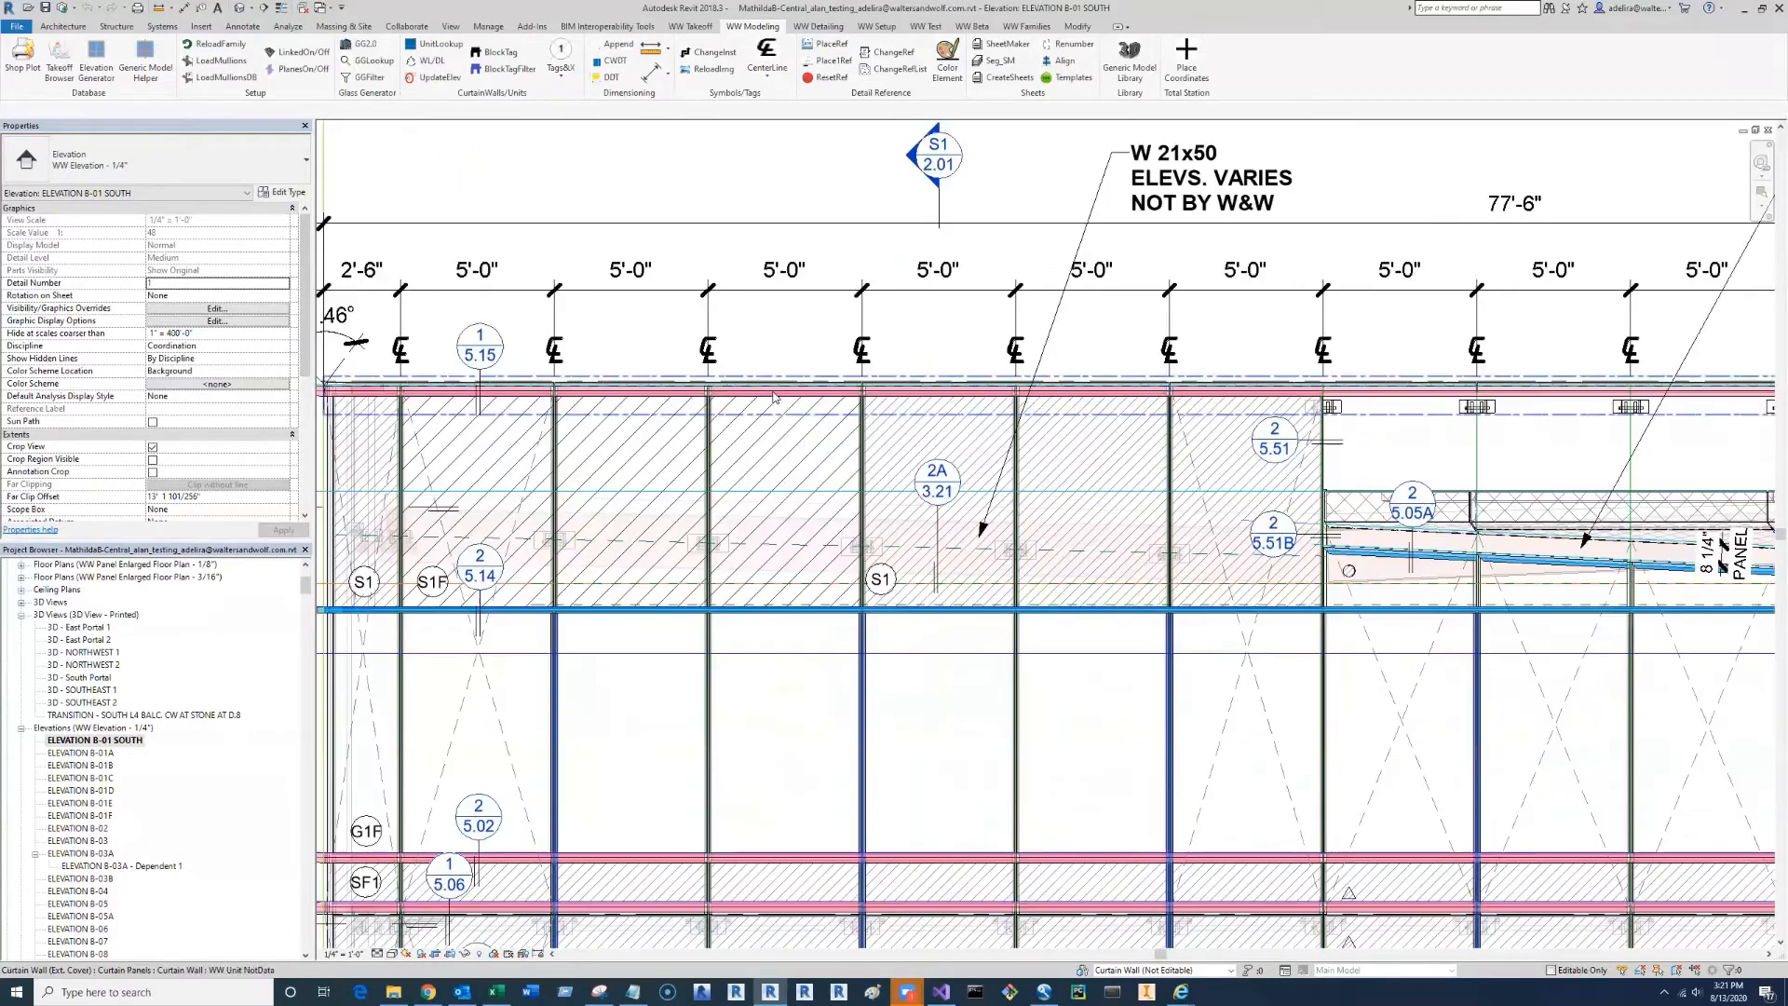
pyautogui.click(779, 392)
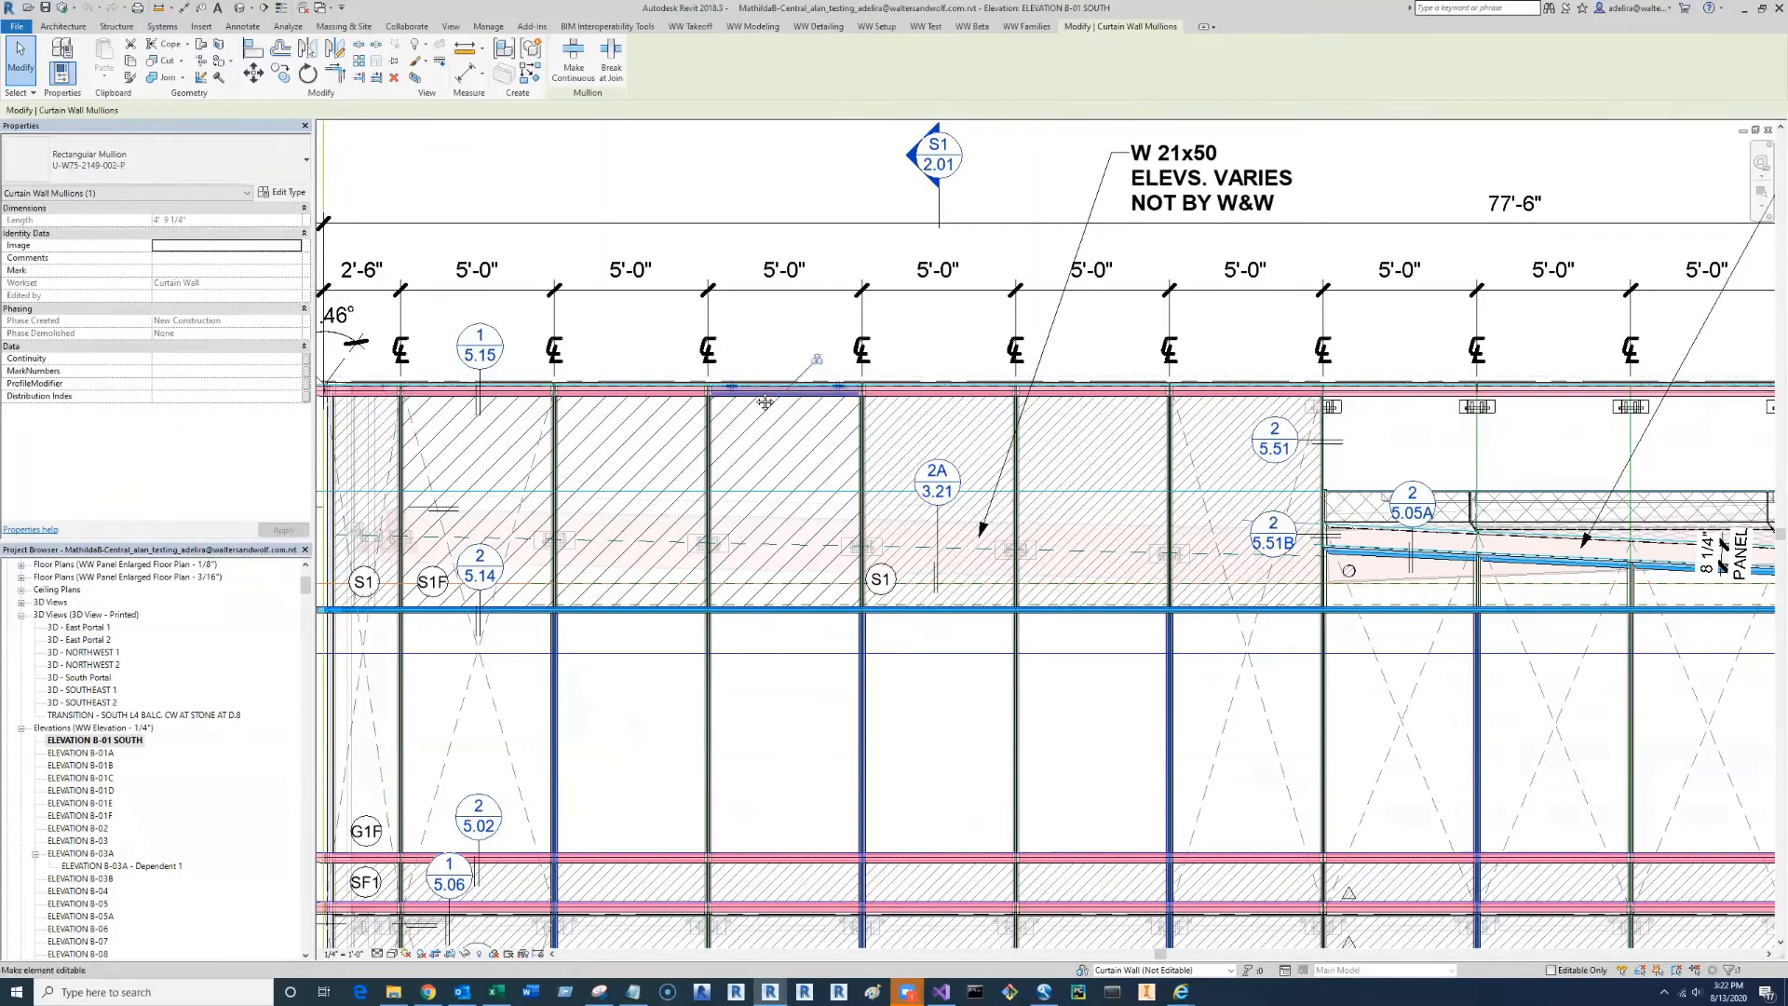
pyautogui.moveTo(855, 382); pyautogui.dragTo(939, 394, button='middle')
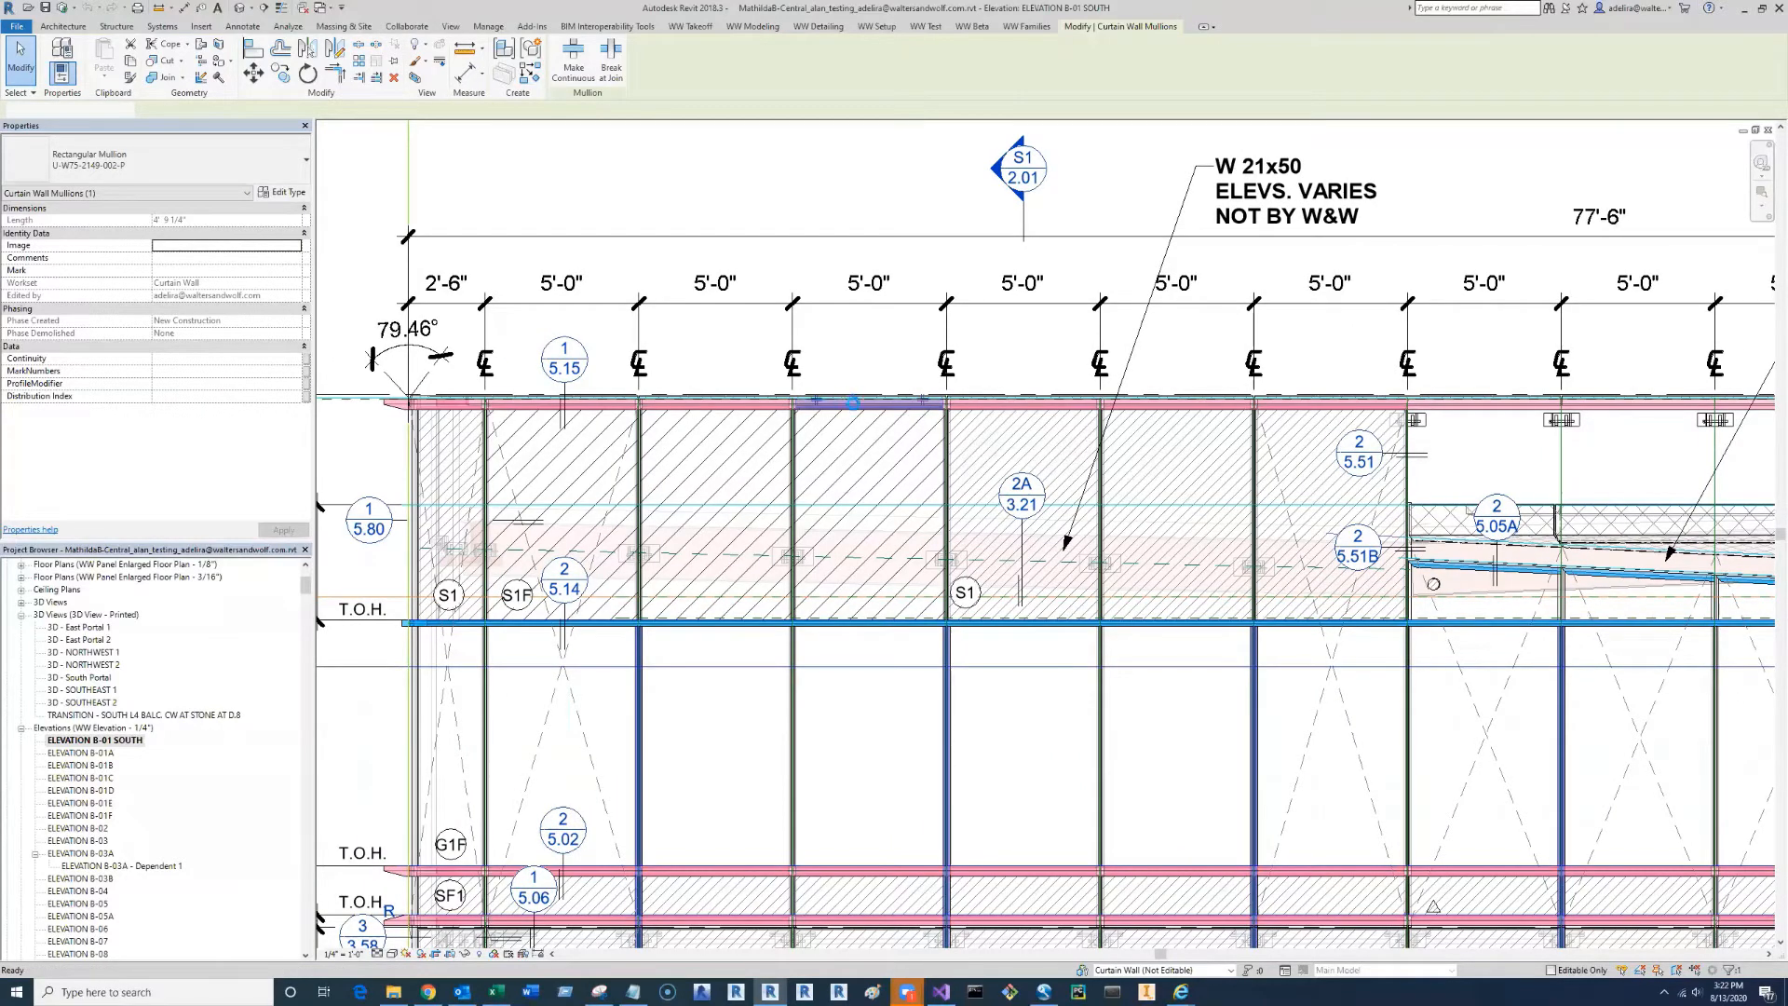
pyautogui.press('Escape')
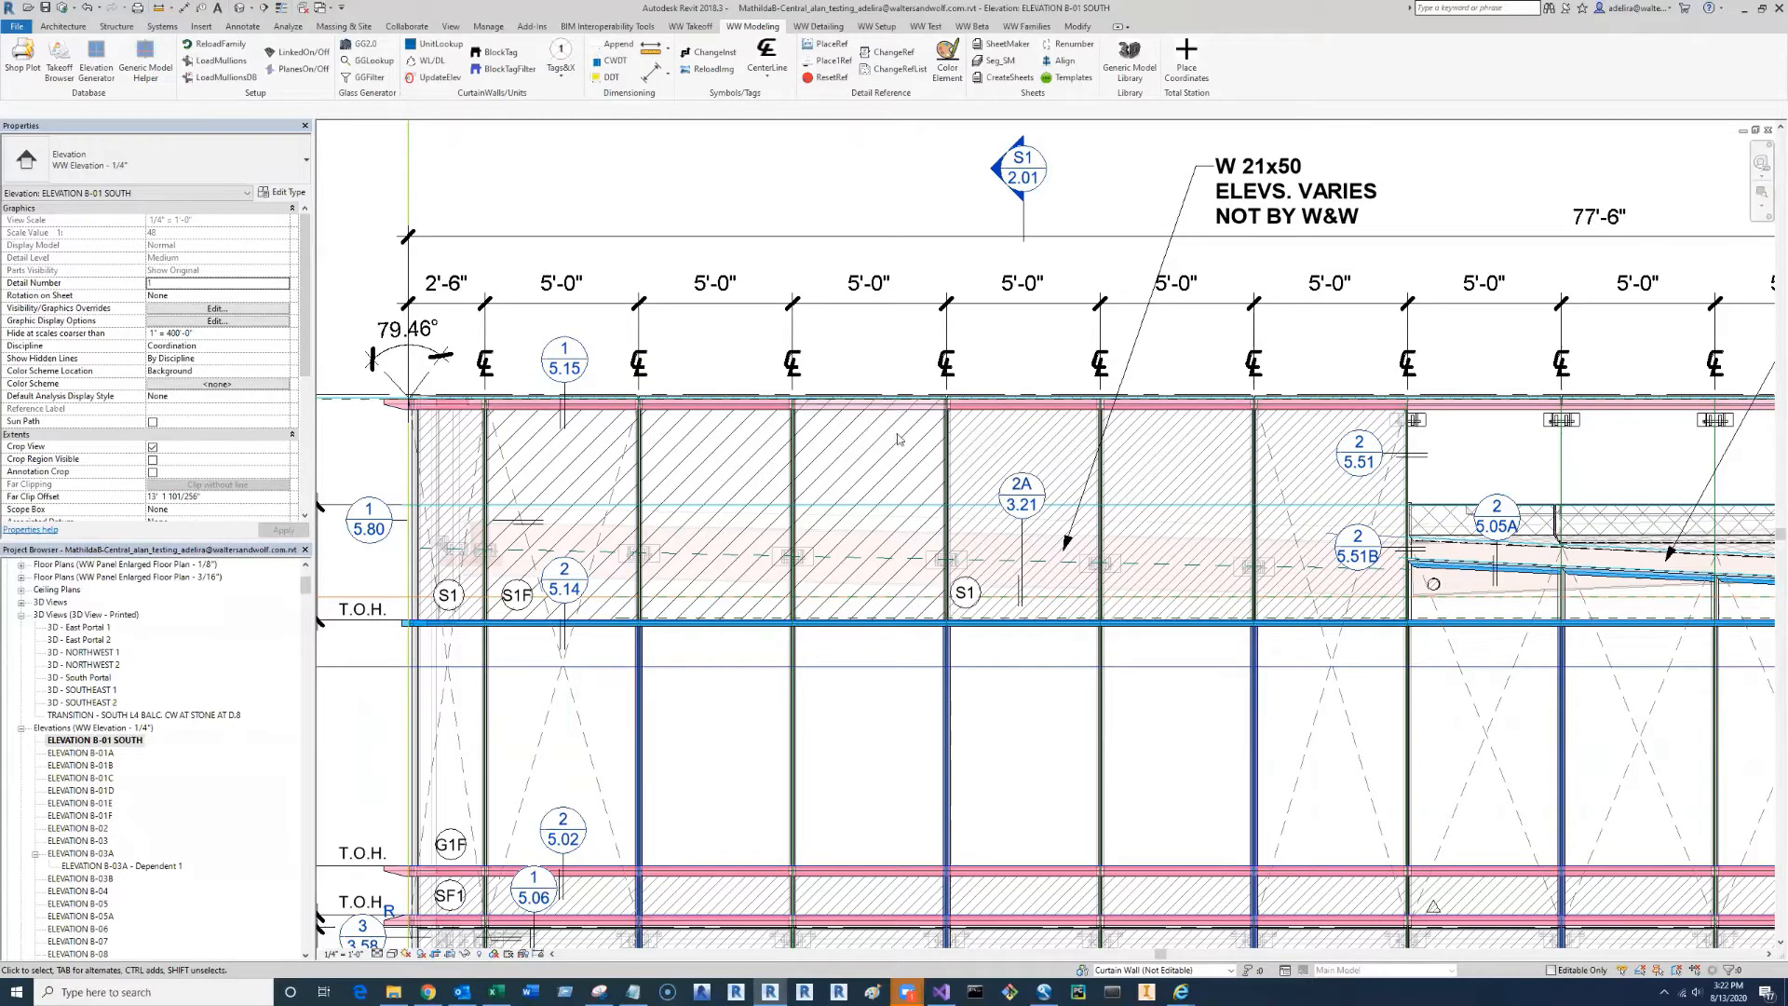
# - Look up the mullions around the hatched panel below the parapet in the third 5'-0" bay and dismiss the message
pyautogui.click(363, 78)
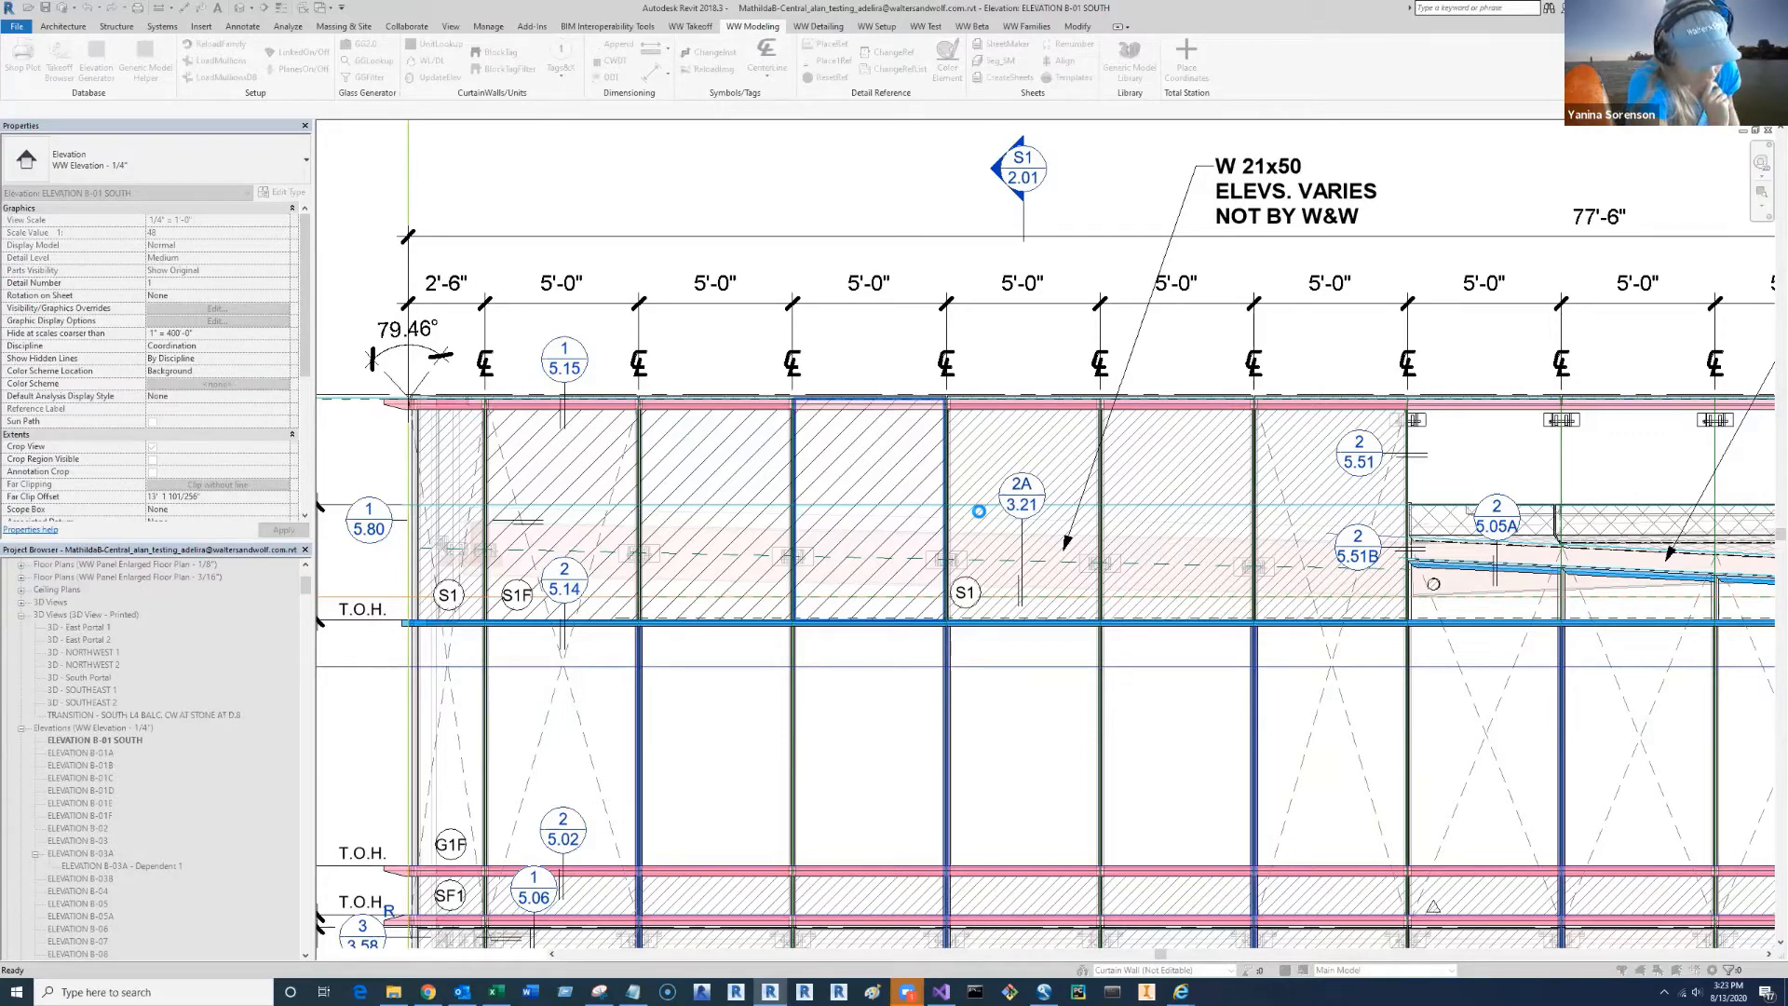
pyautogui.click(979, 511)
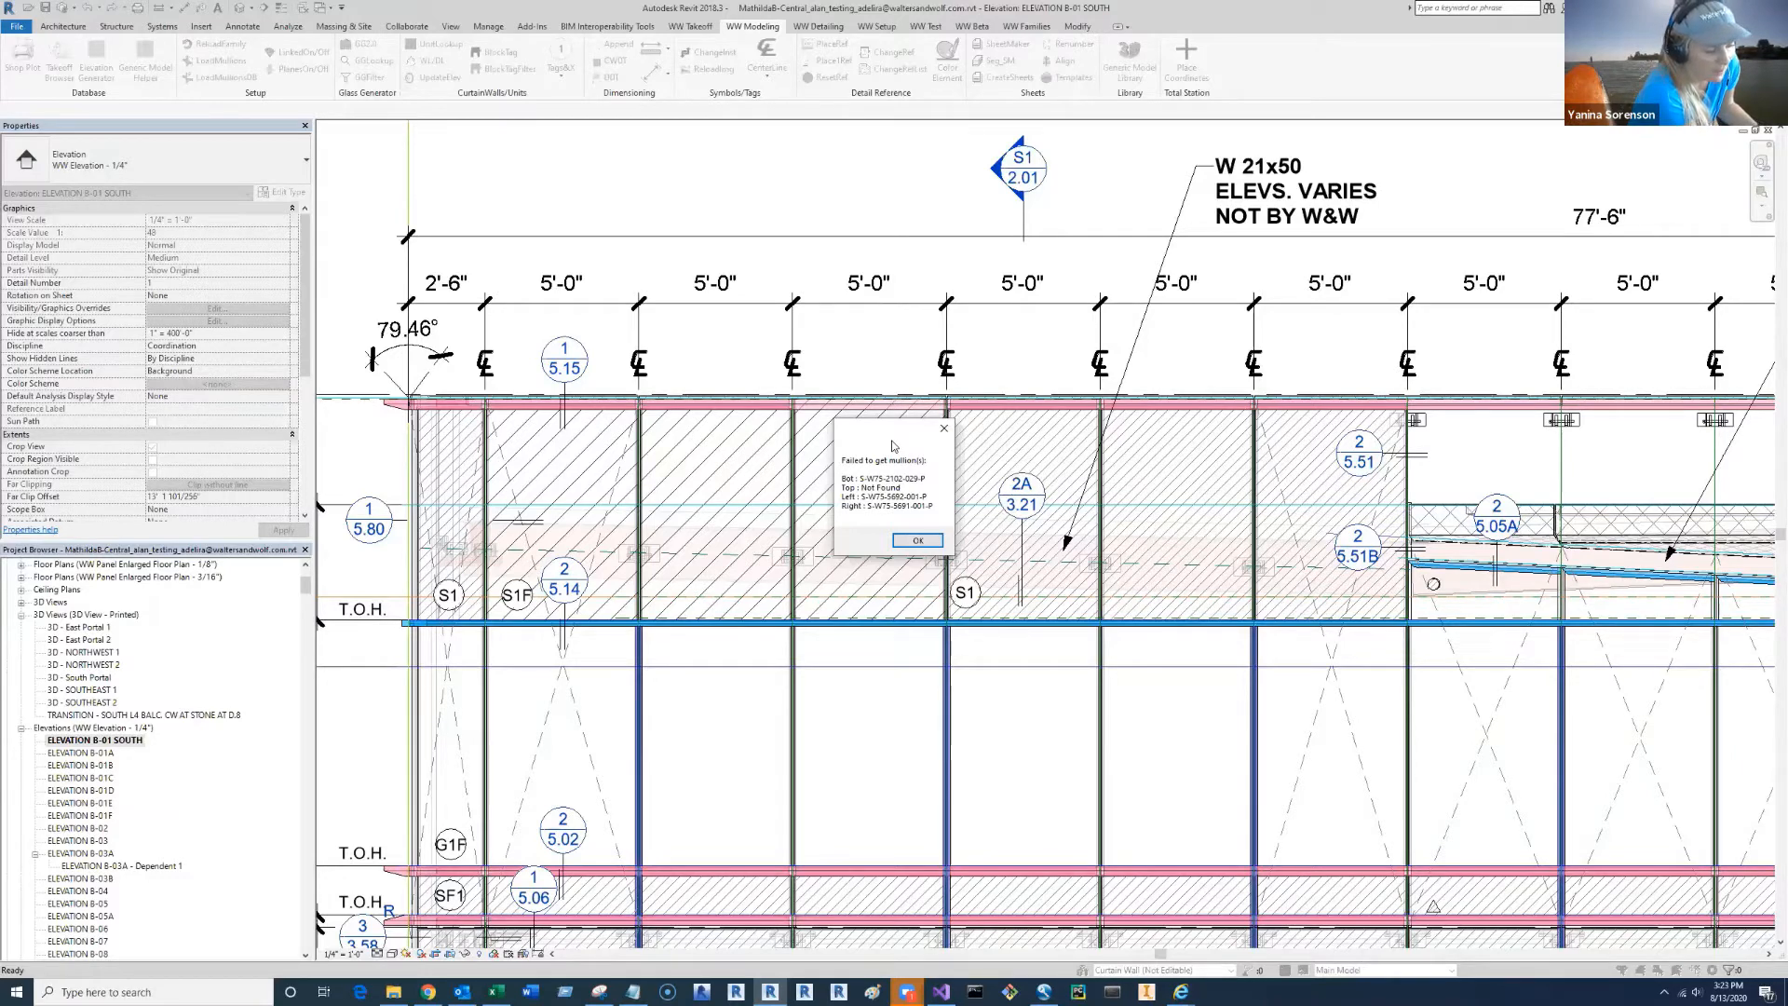
pyautogui.click(942, 429)
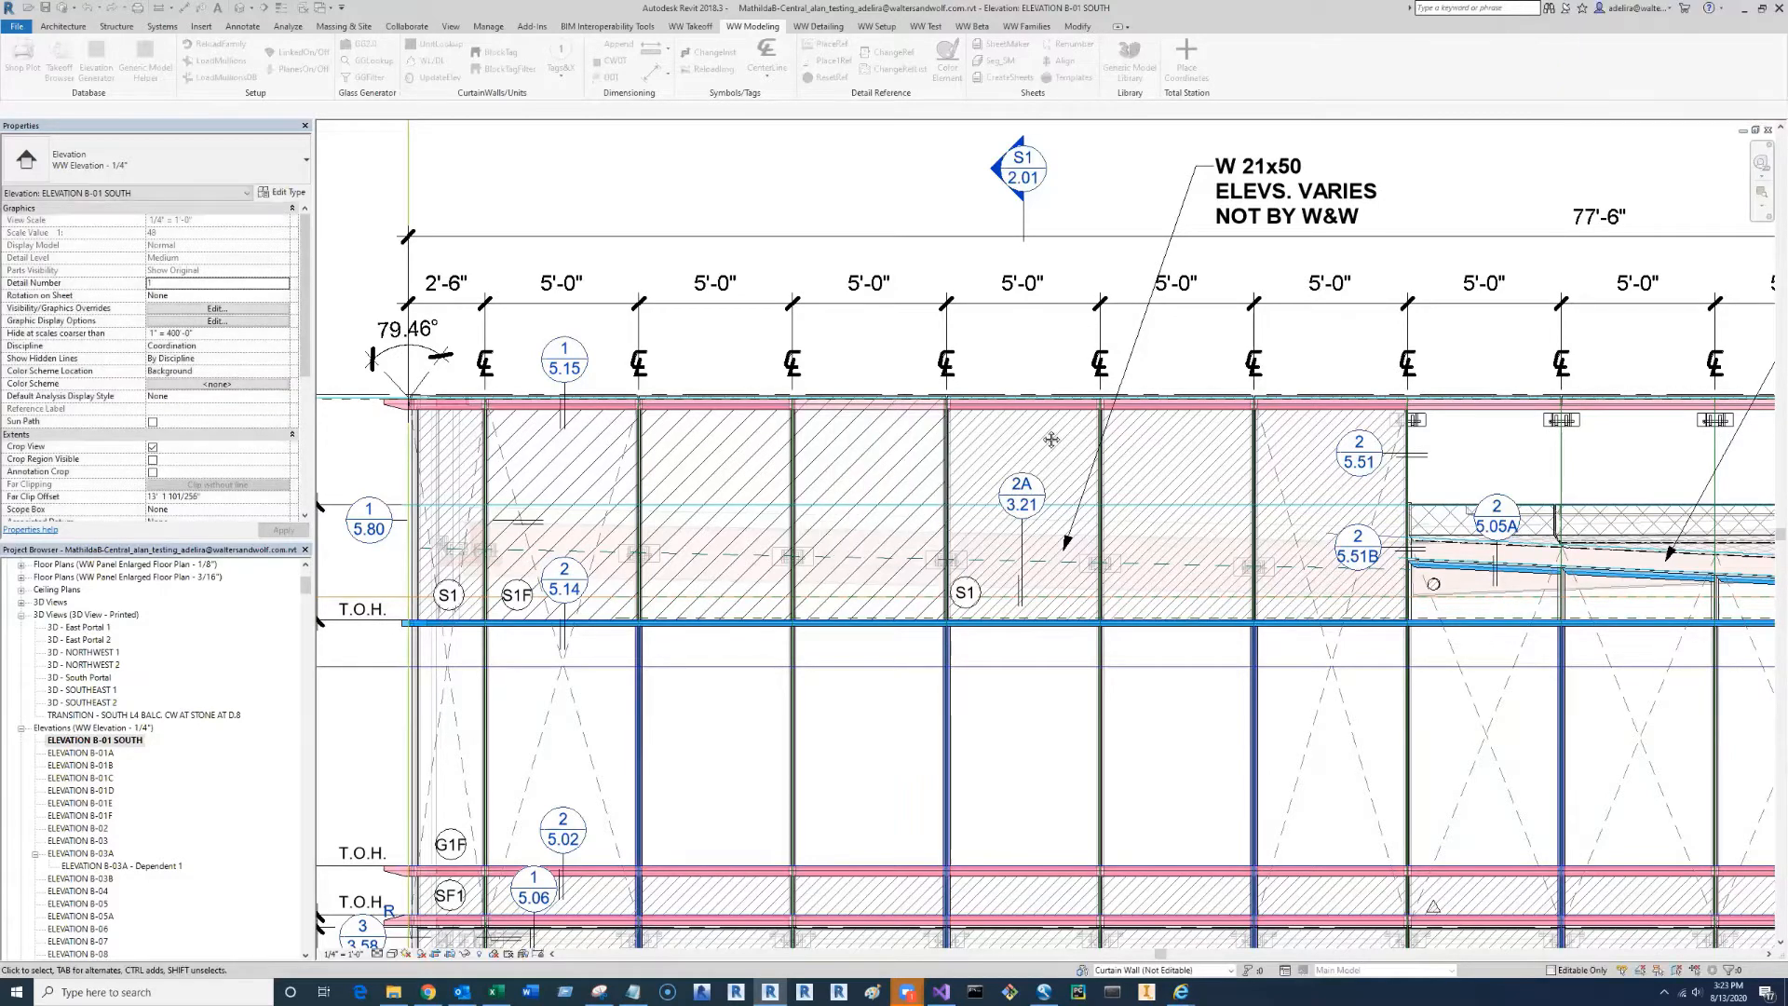
pyautogui.moveTo(834, 467); pyautogui.dragTo(1224, 457, button='middle')
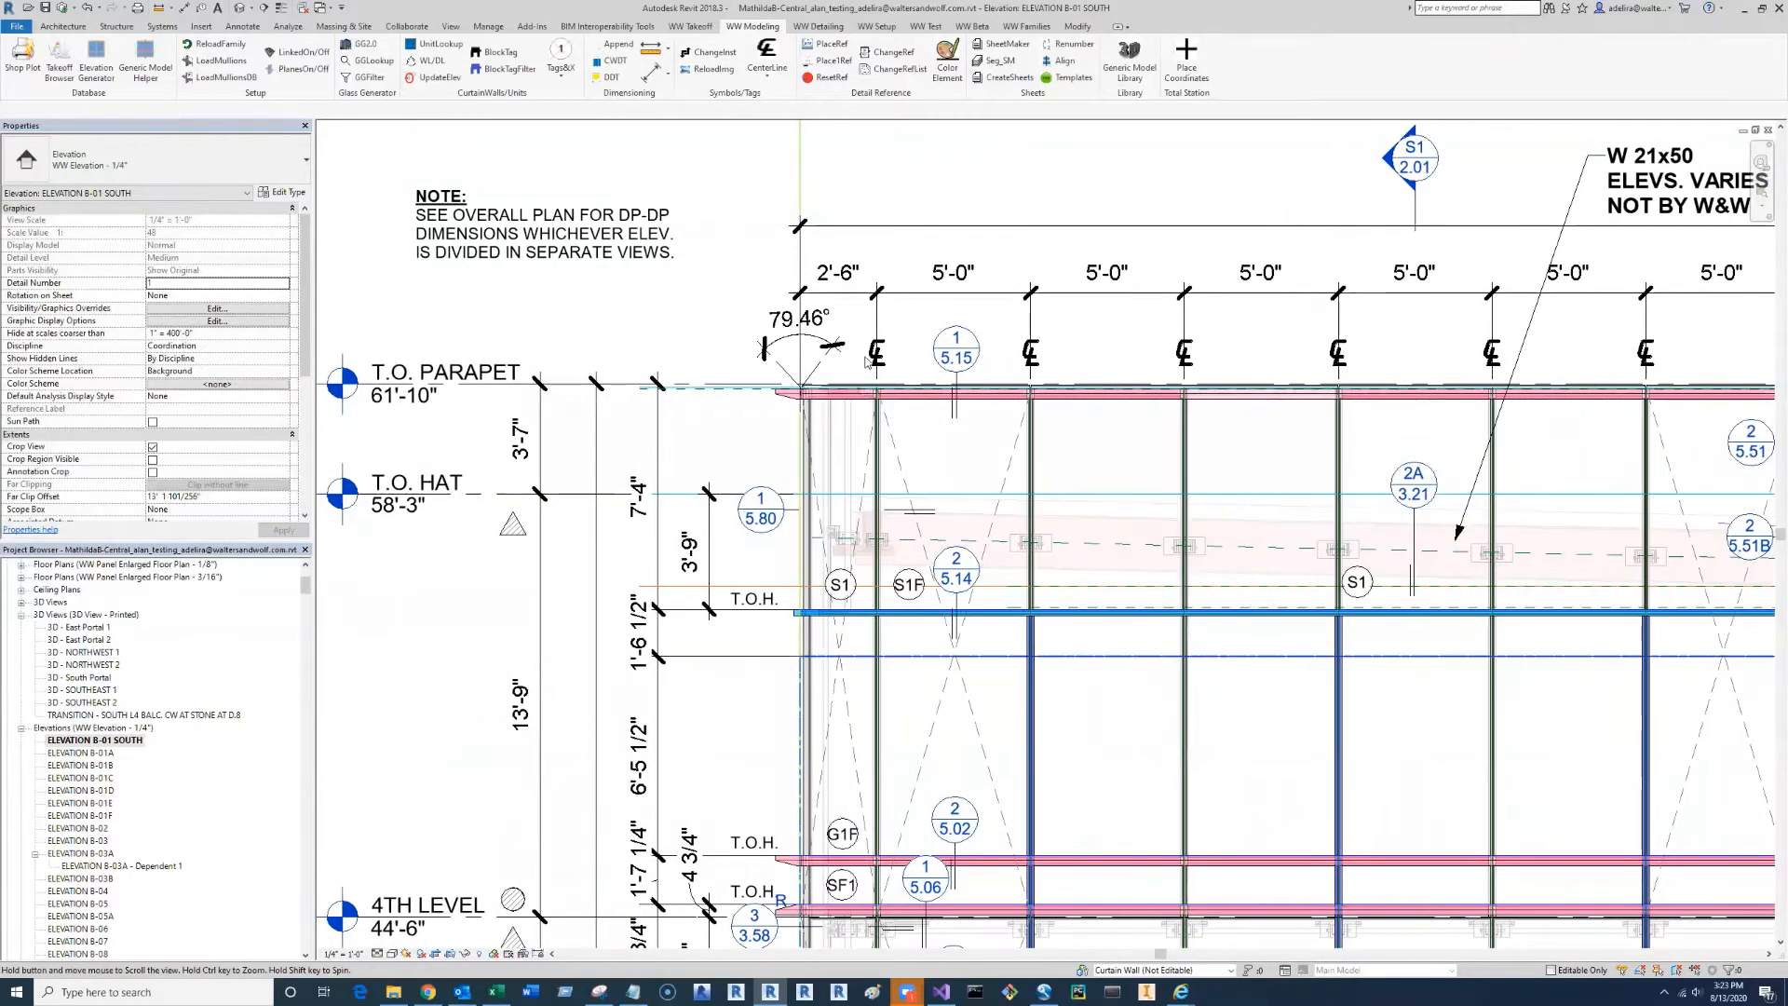
pyautogui.moveTo(866, 395); pyautogui.dragTo(864, 212, button='middle')
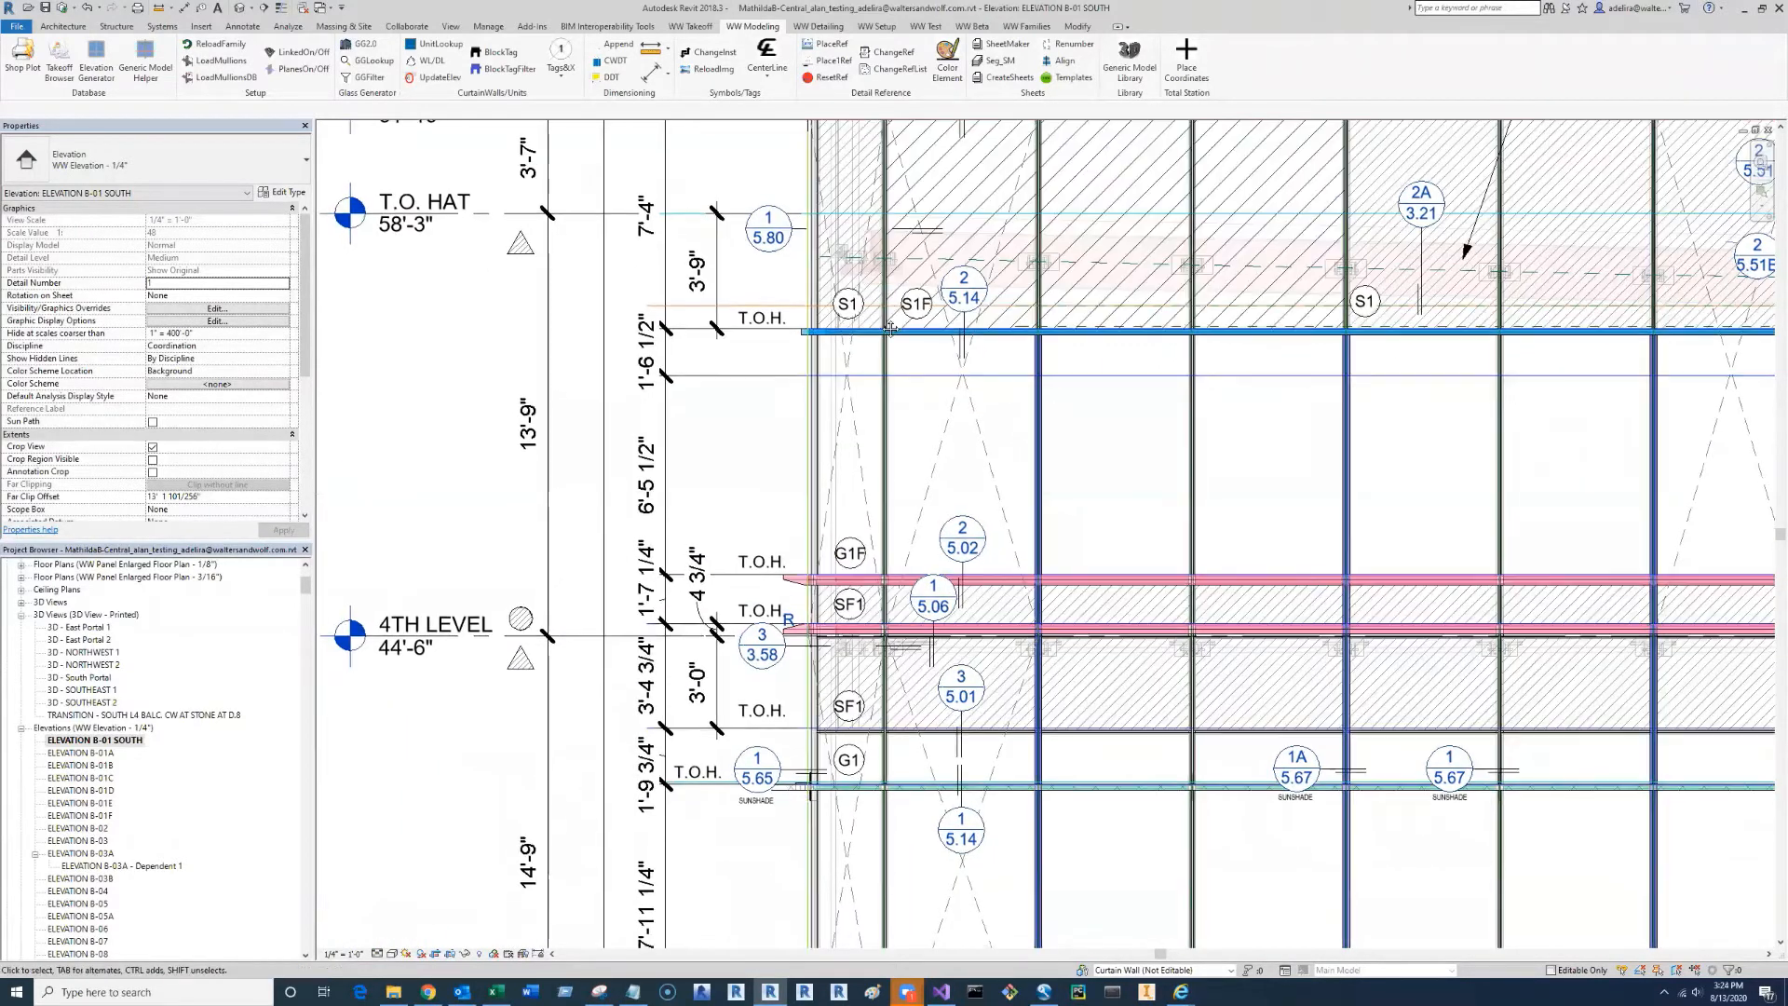
pyautogui.moveTo(848, 633); pyautogui.dragTo(864, 790, button='middle')
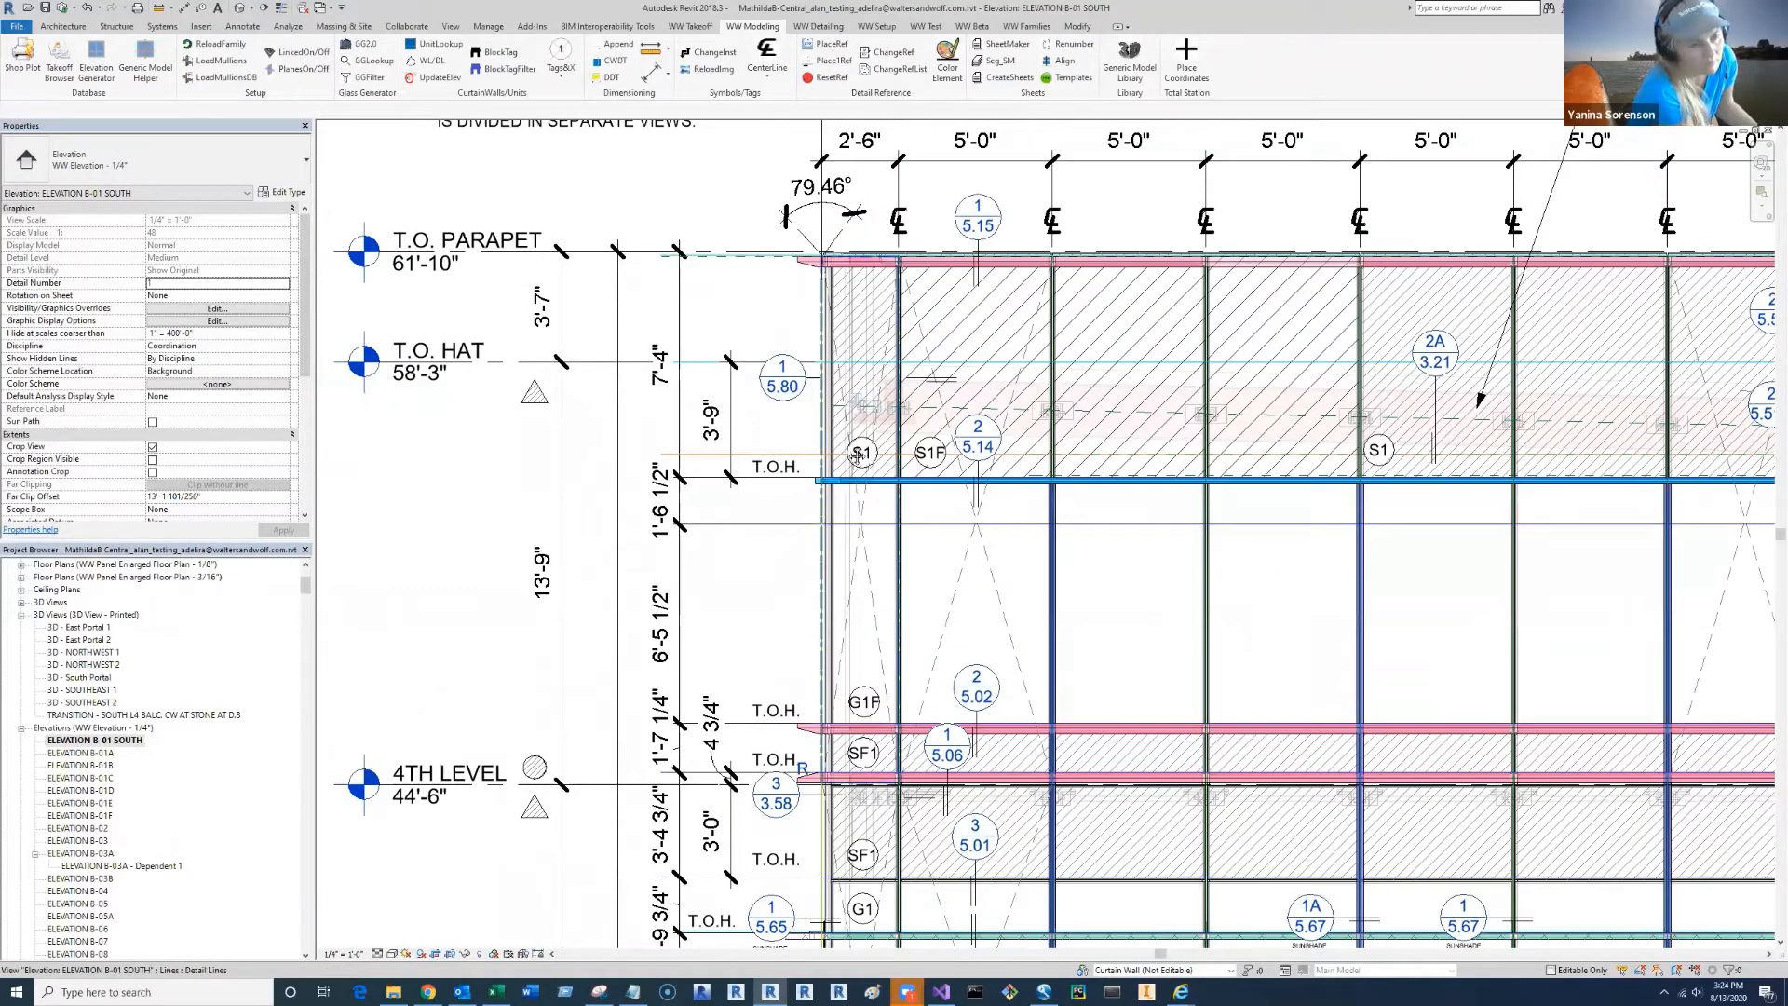
pyautogui.scroll(-3, 869, 343)
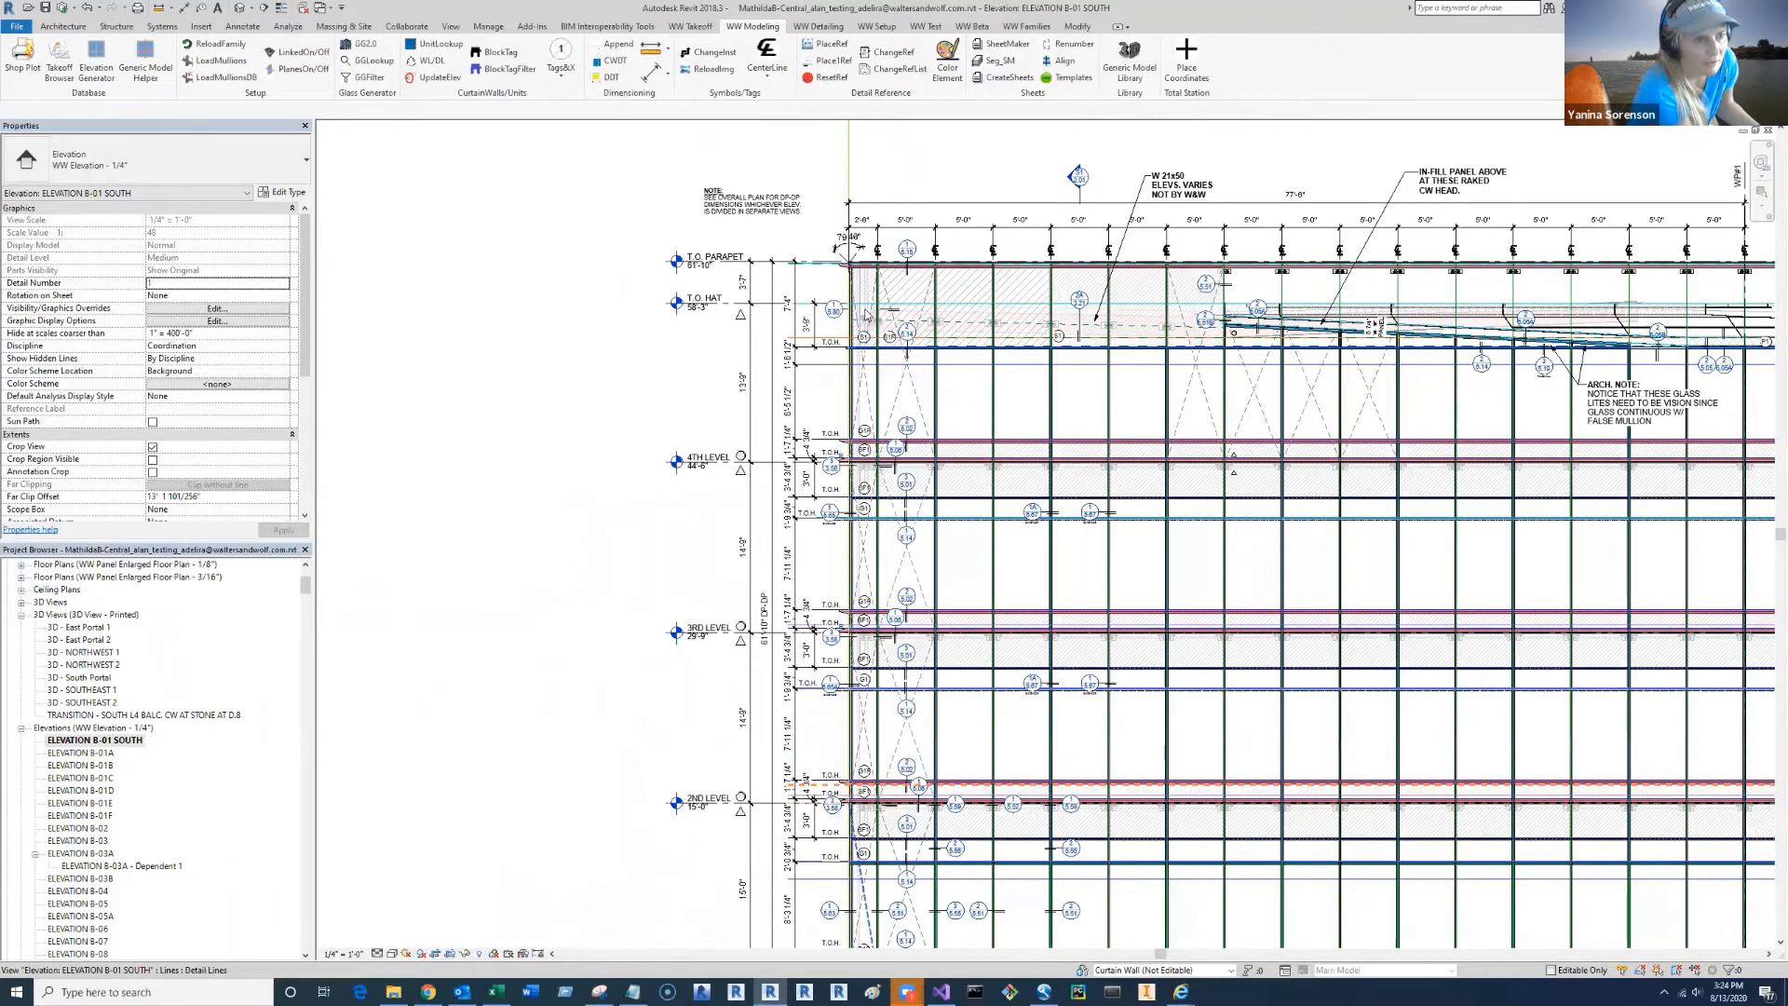
pyautogui.scroll(2, 866, 315)
pyautogui.scroll(2, 819, 309)
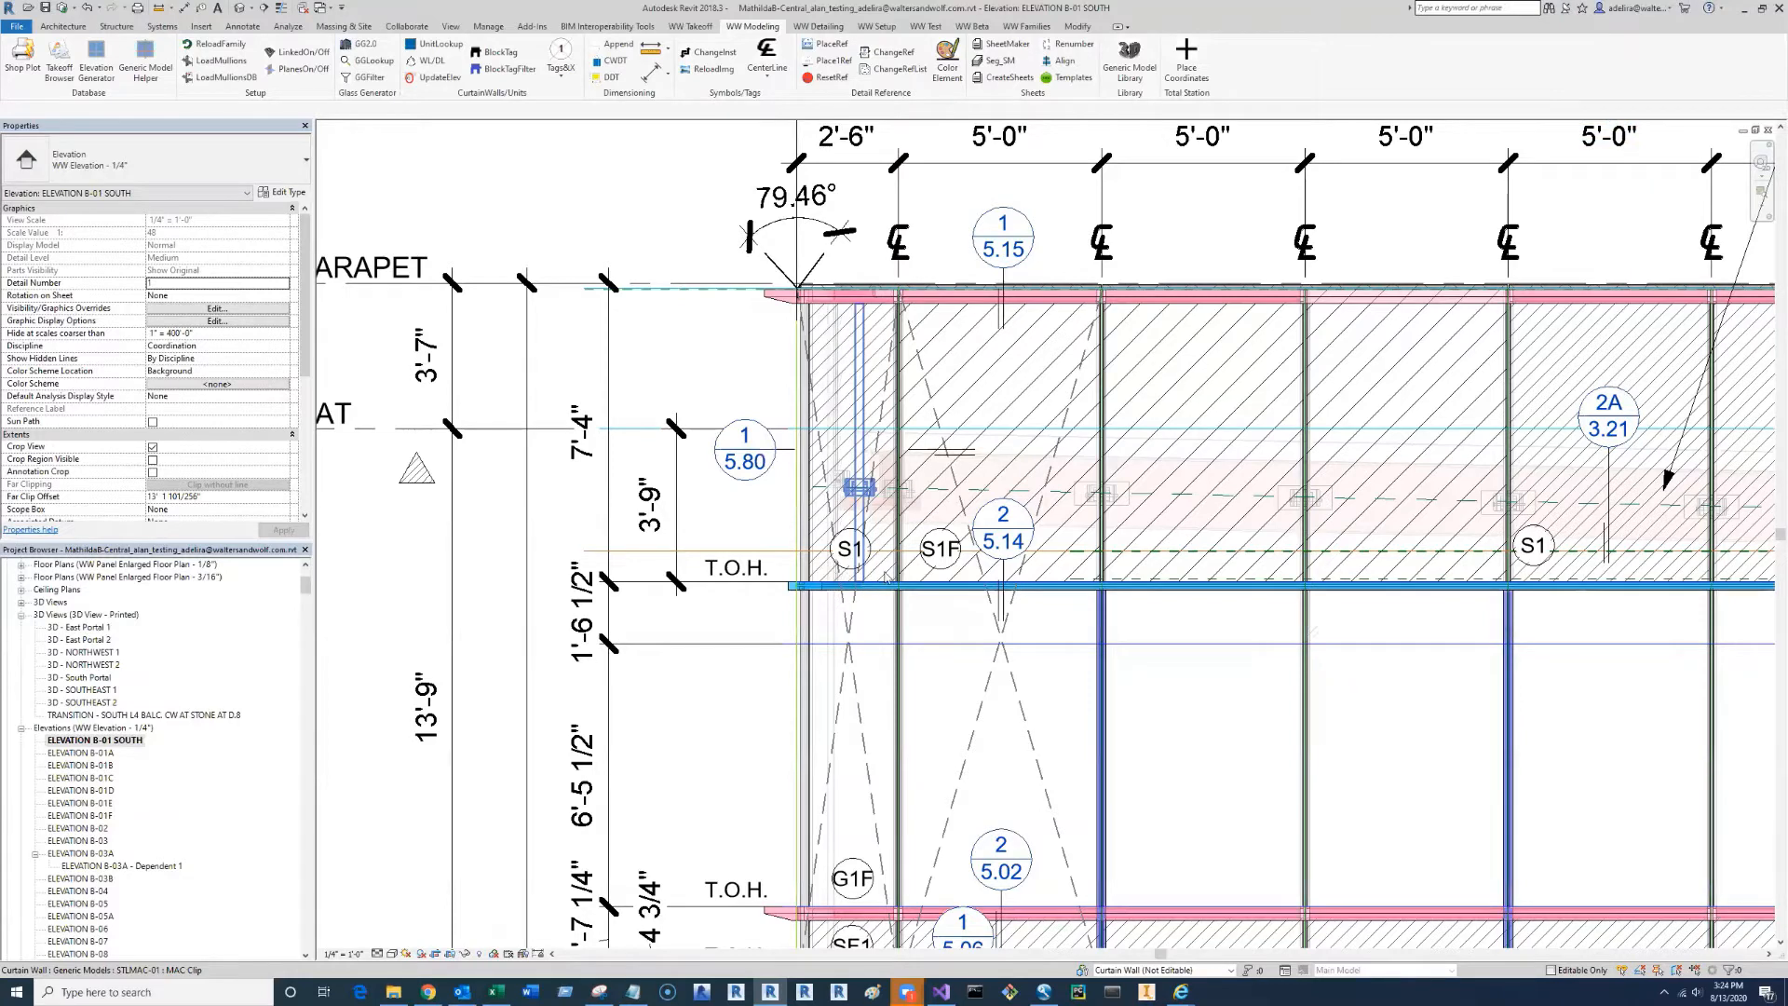
# - Select the S1 spandrel panel and the G1F panel below it in the 2'-6" bay, then clear the selection
pyautogui.click(852, 531)
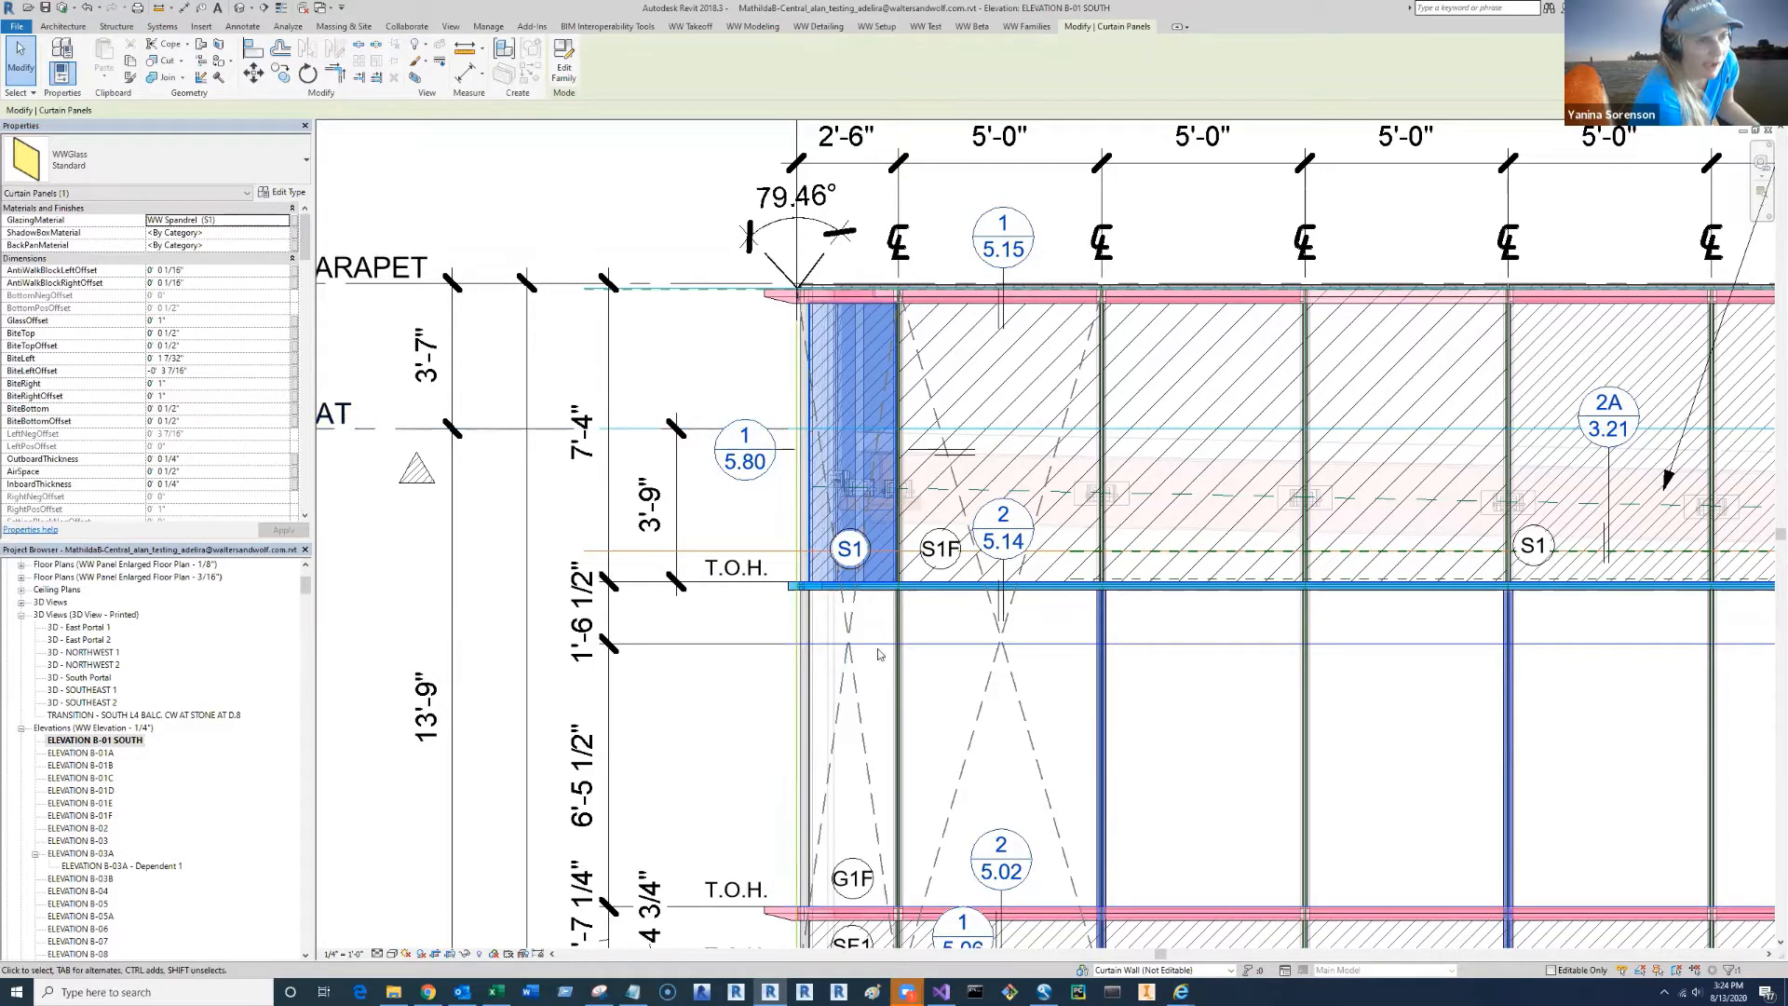
pyautogui.keyDown('ctrl'); pyautogui.click(892, 624); pyautogui.keyUp('ctrl')
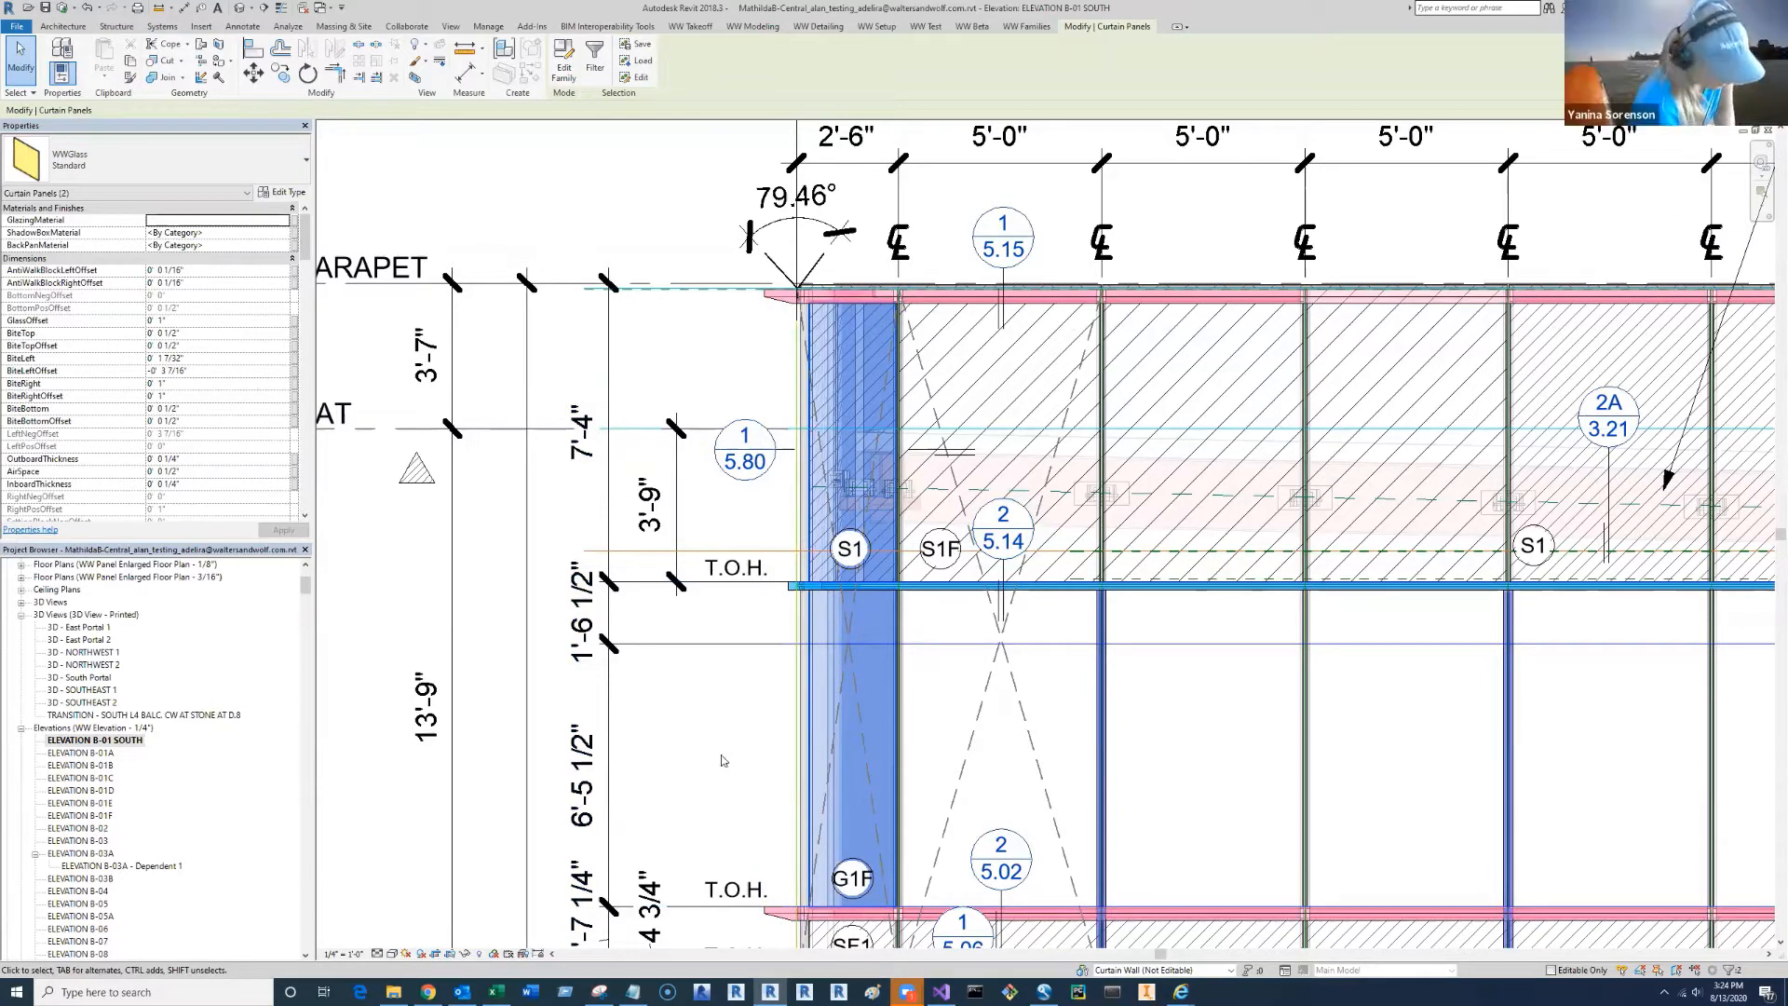
pyautogui.press('Escape')
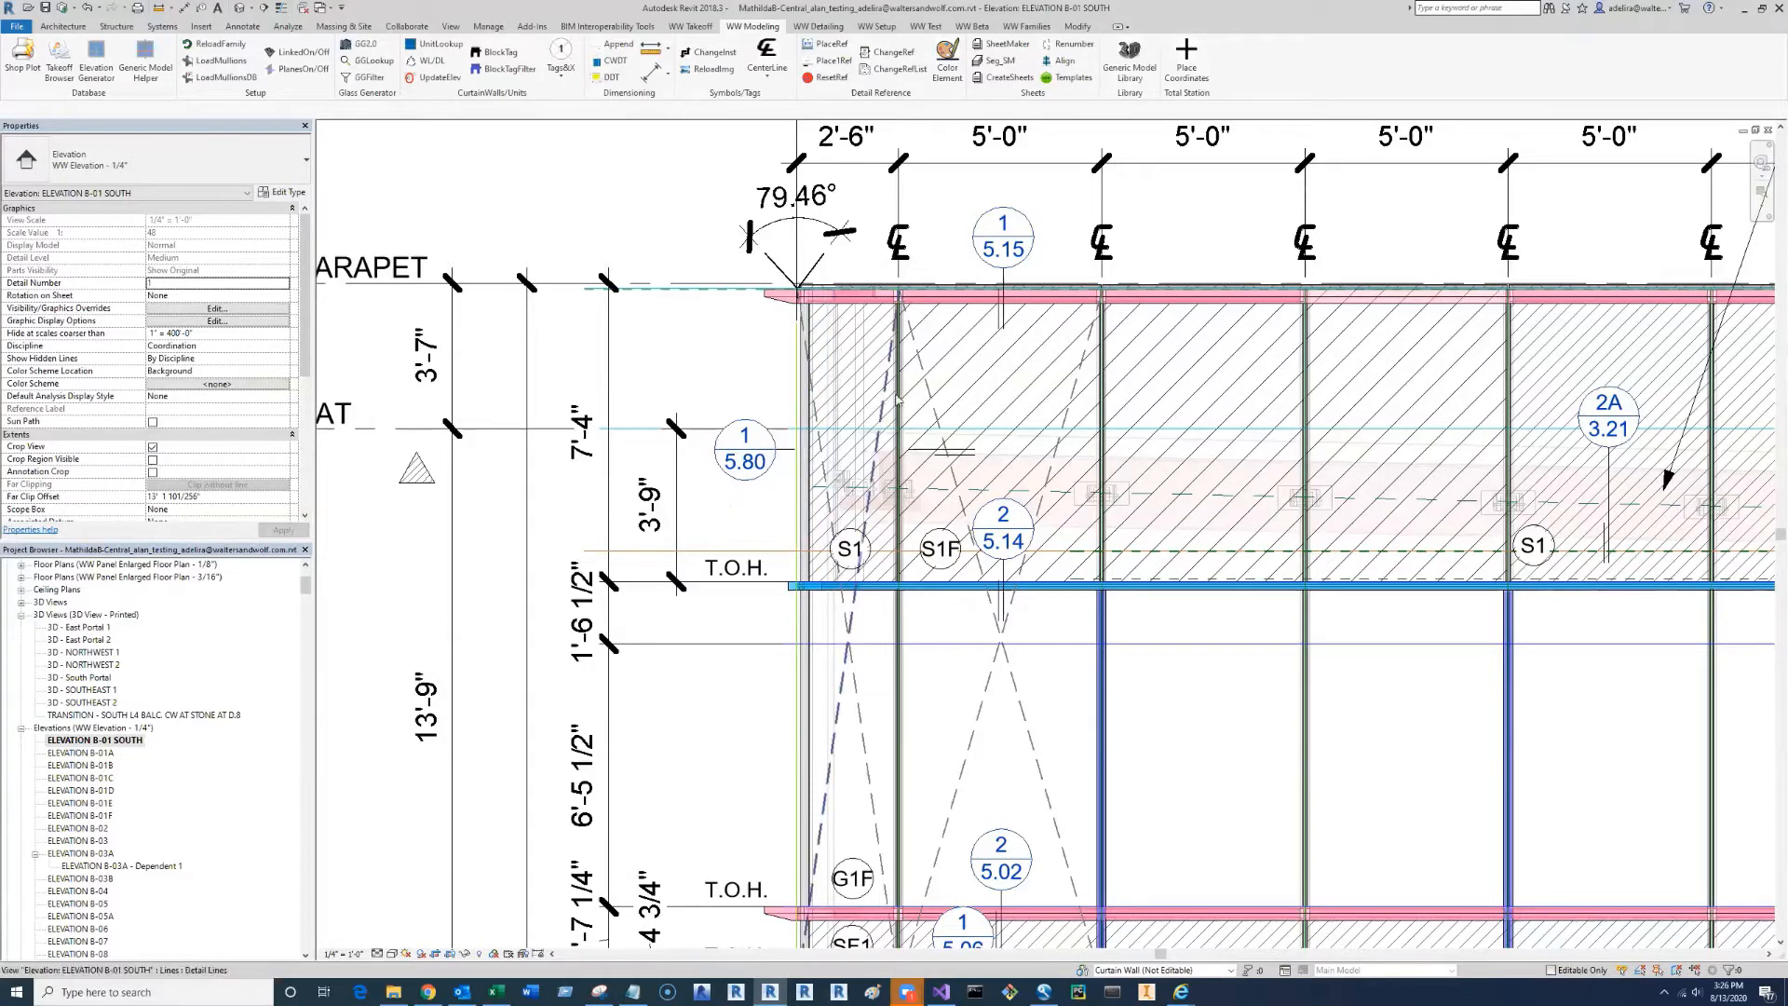
# - Review the shadow box and back pan properties of the S1 spandrel panel in the 2'-6" bay and deselect it
pyautogui.click(884, 484)
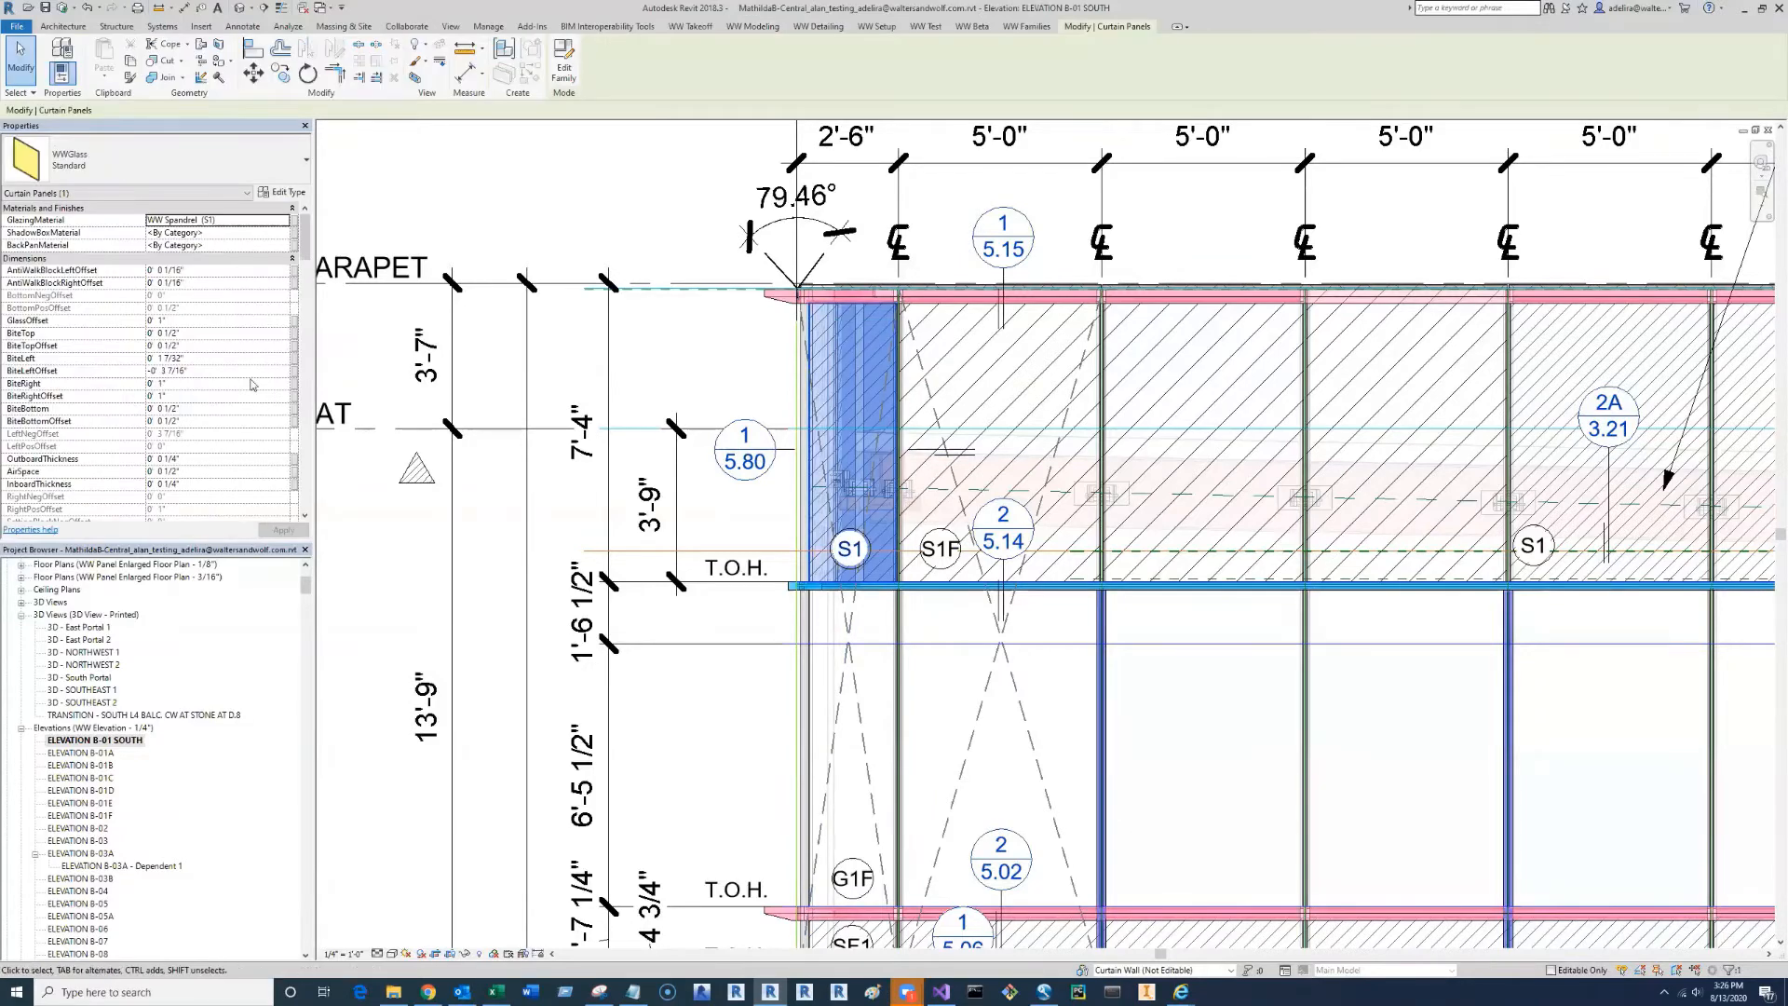
pyautogui.moveTo(304, 238); pyautogui.dragTo(302, 352)
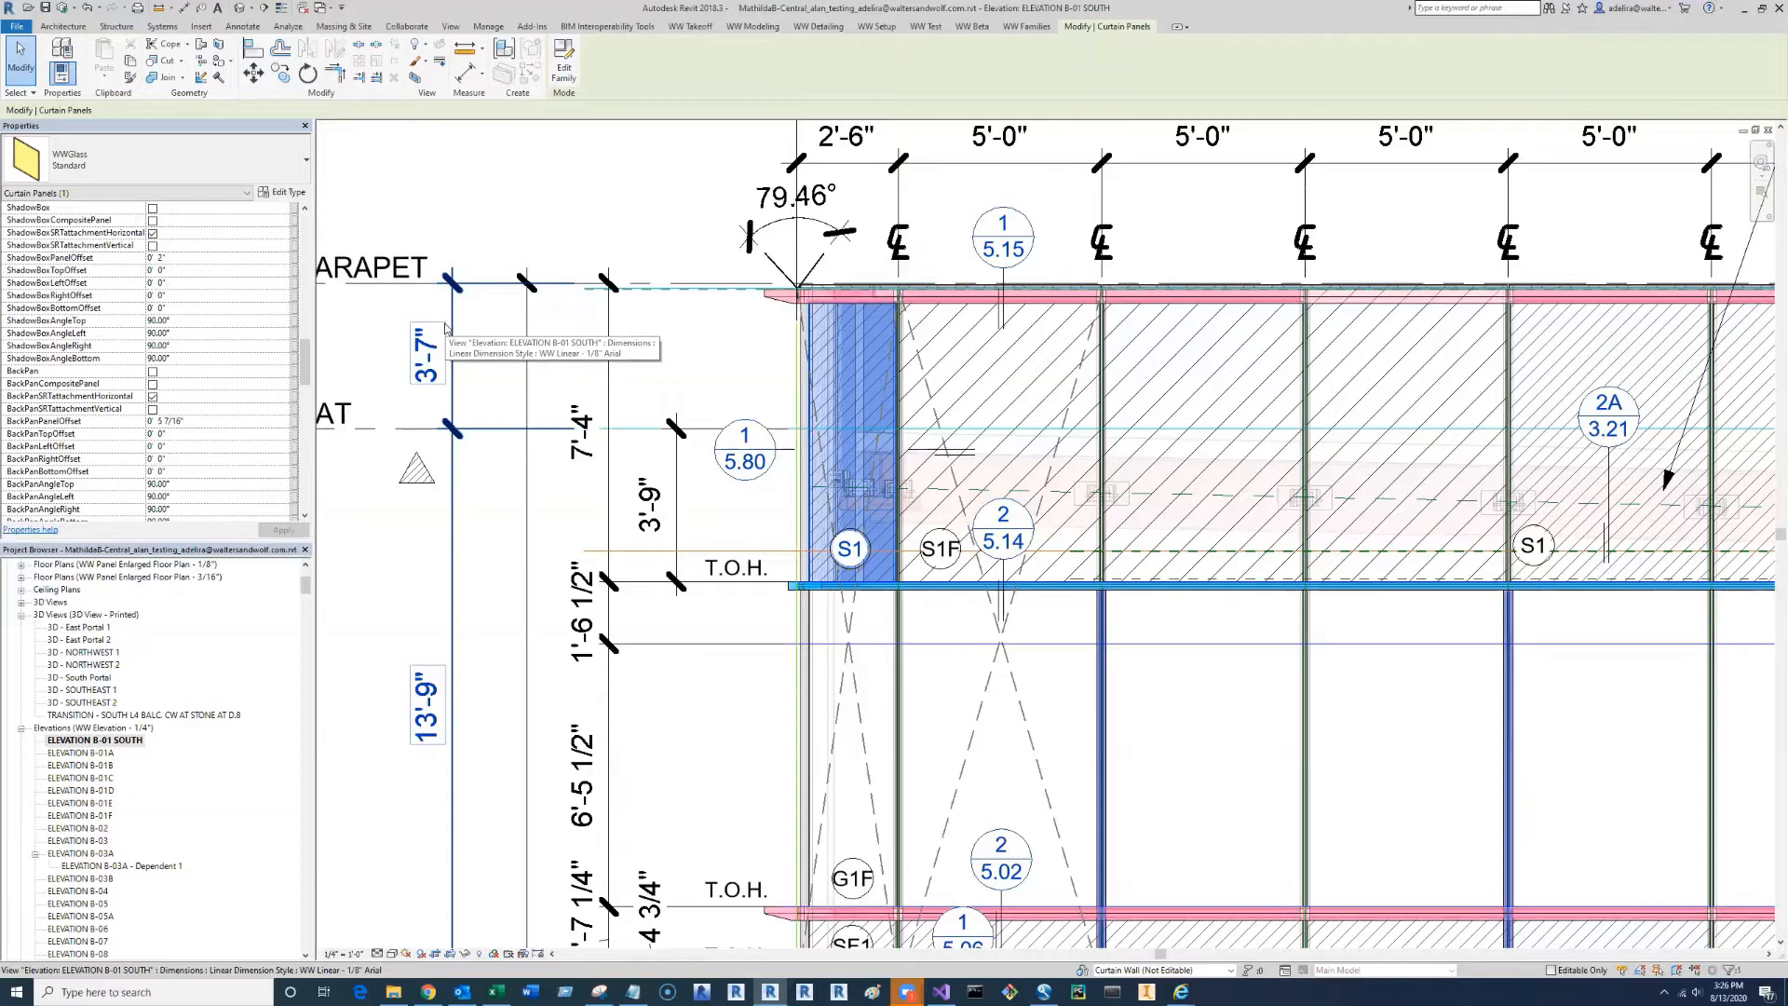
pyautogui.click(686, 348)
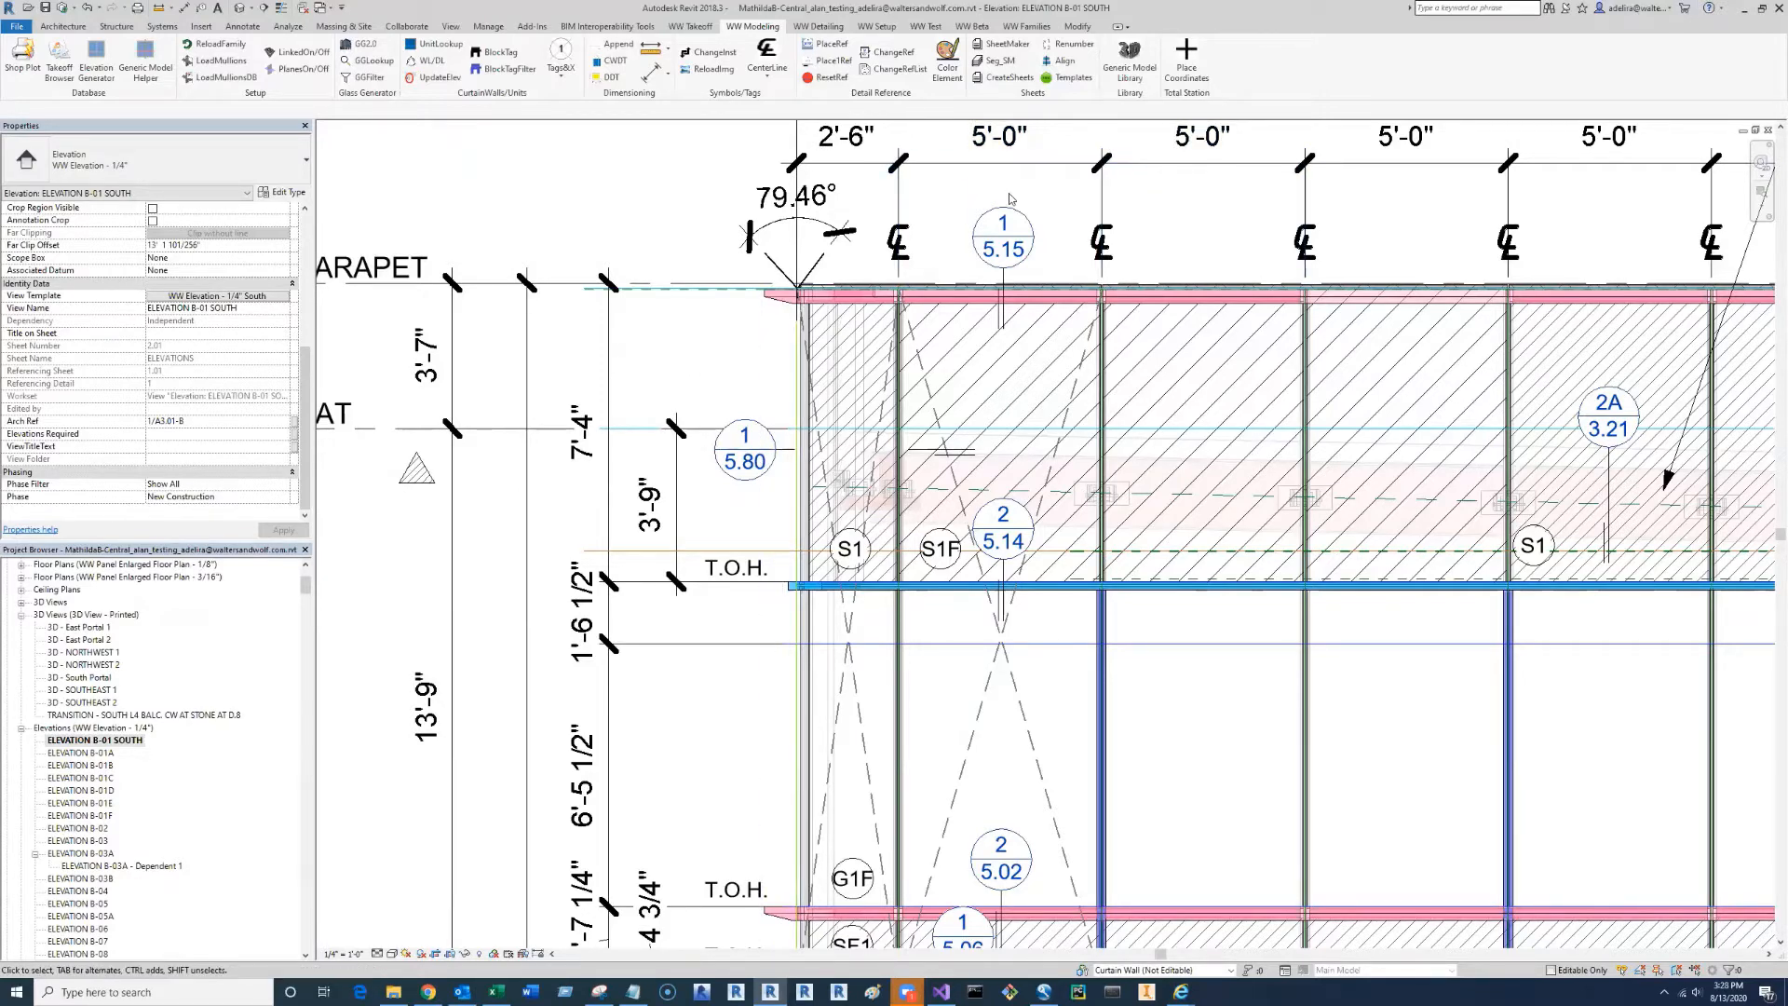
# - Open the GG3.0 model checker and look at its Local Data and Lites pages
pyautogui.click(987, 32)
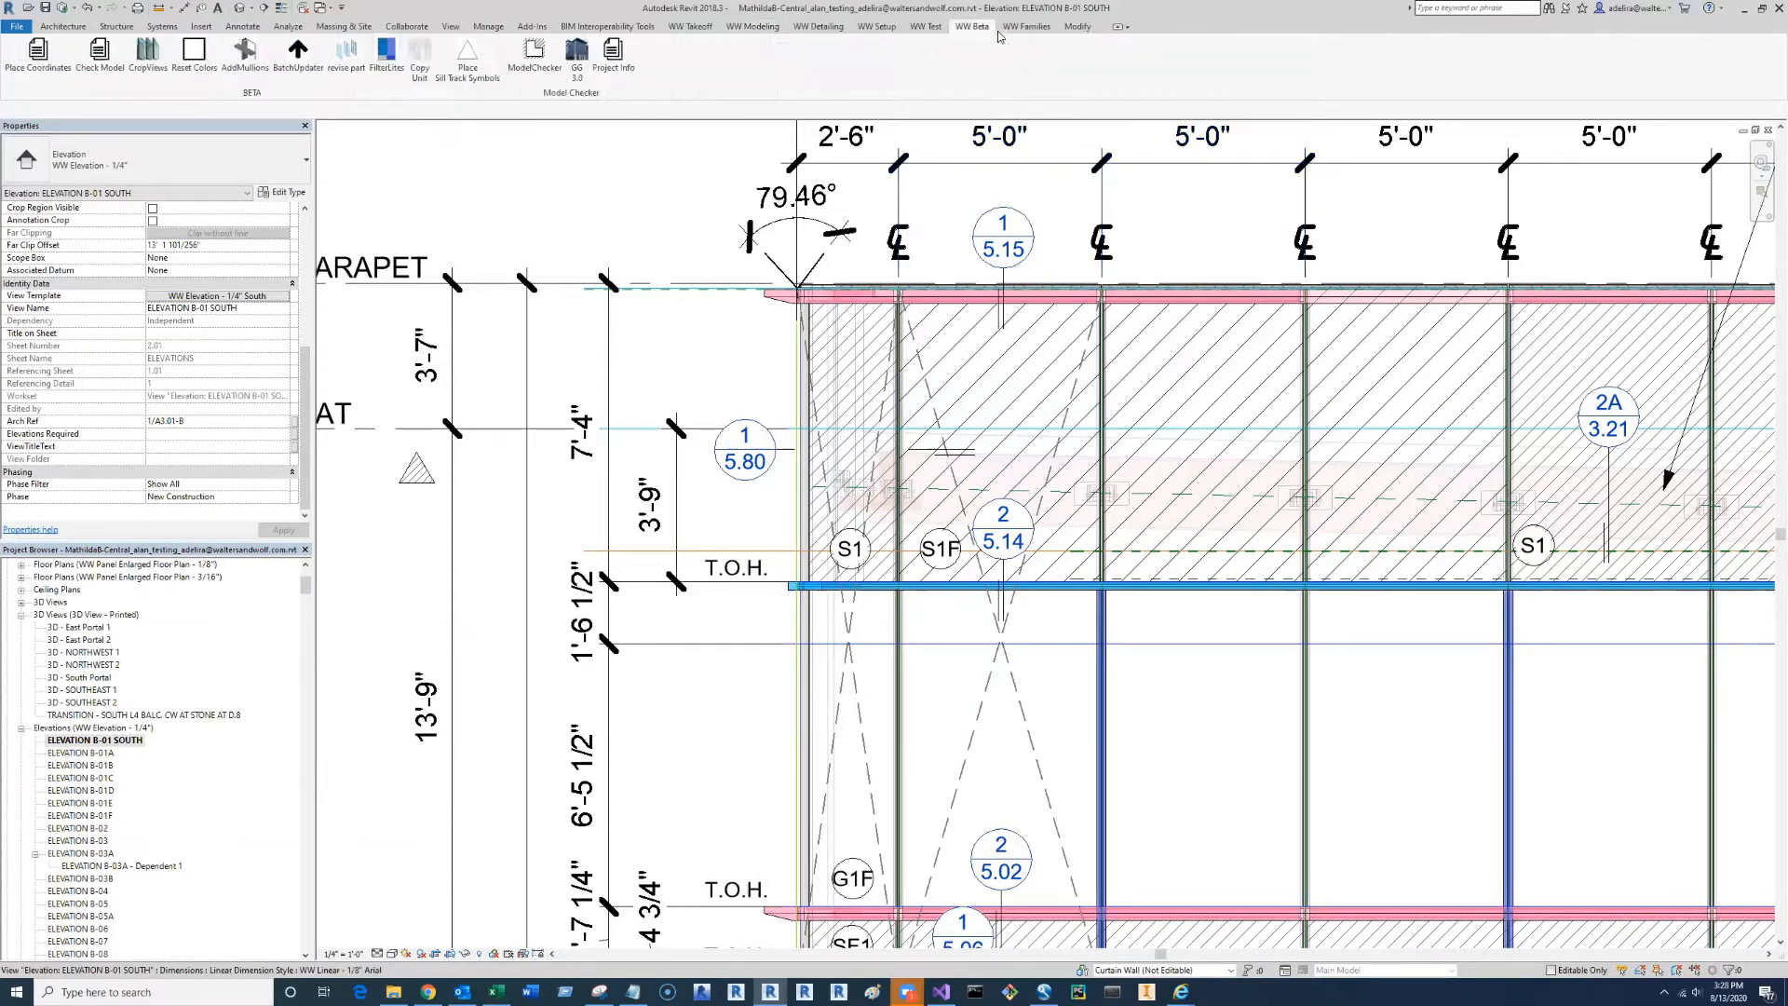
pyautogui.click(578, 56)
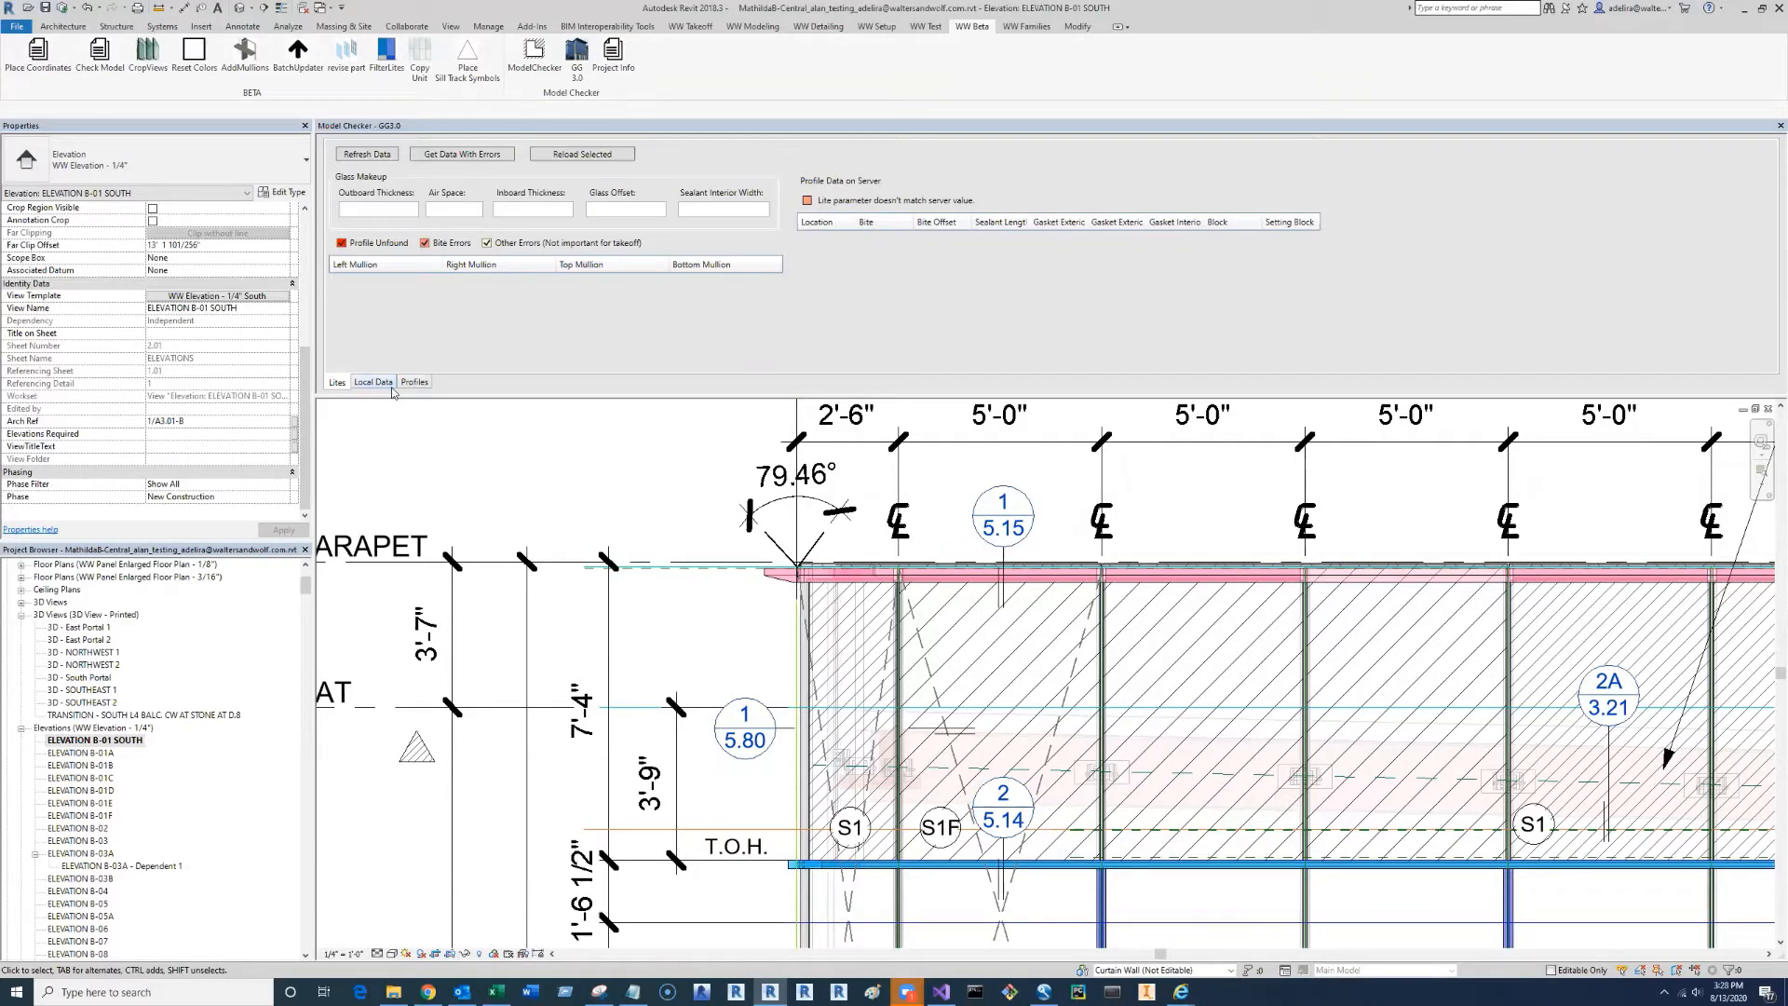
pyautogui.click(337, 383)
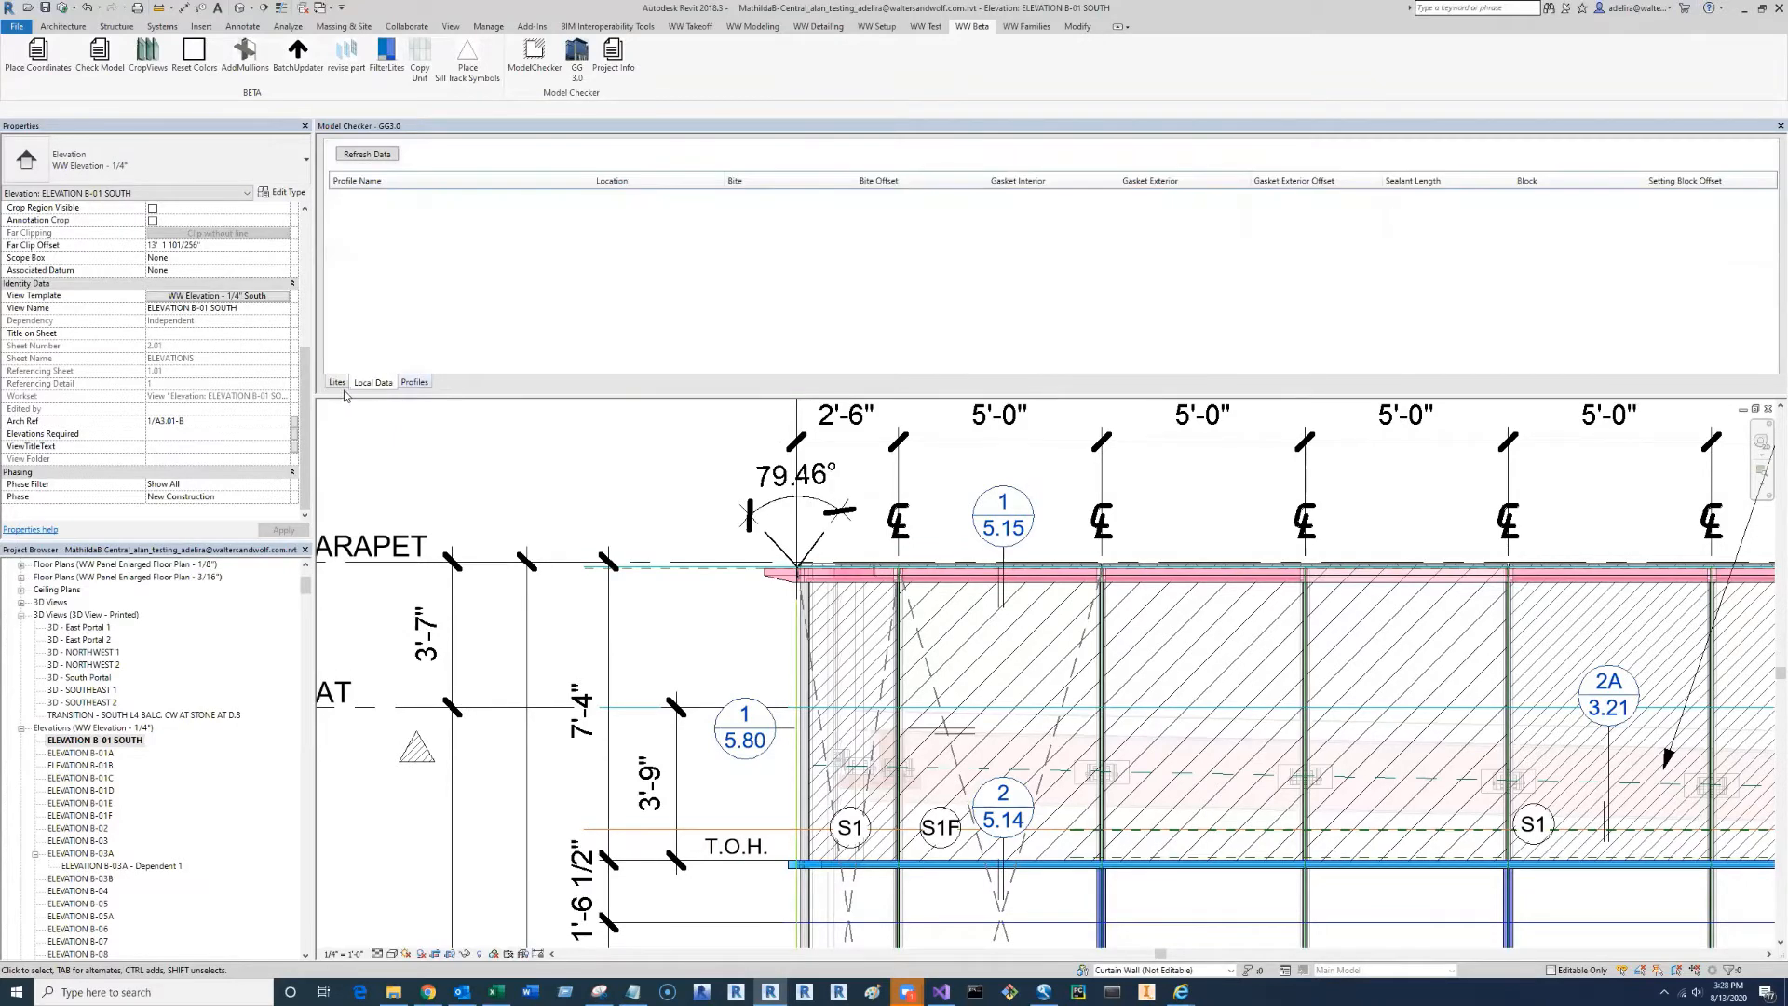
pyautogui.click(340, 384)
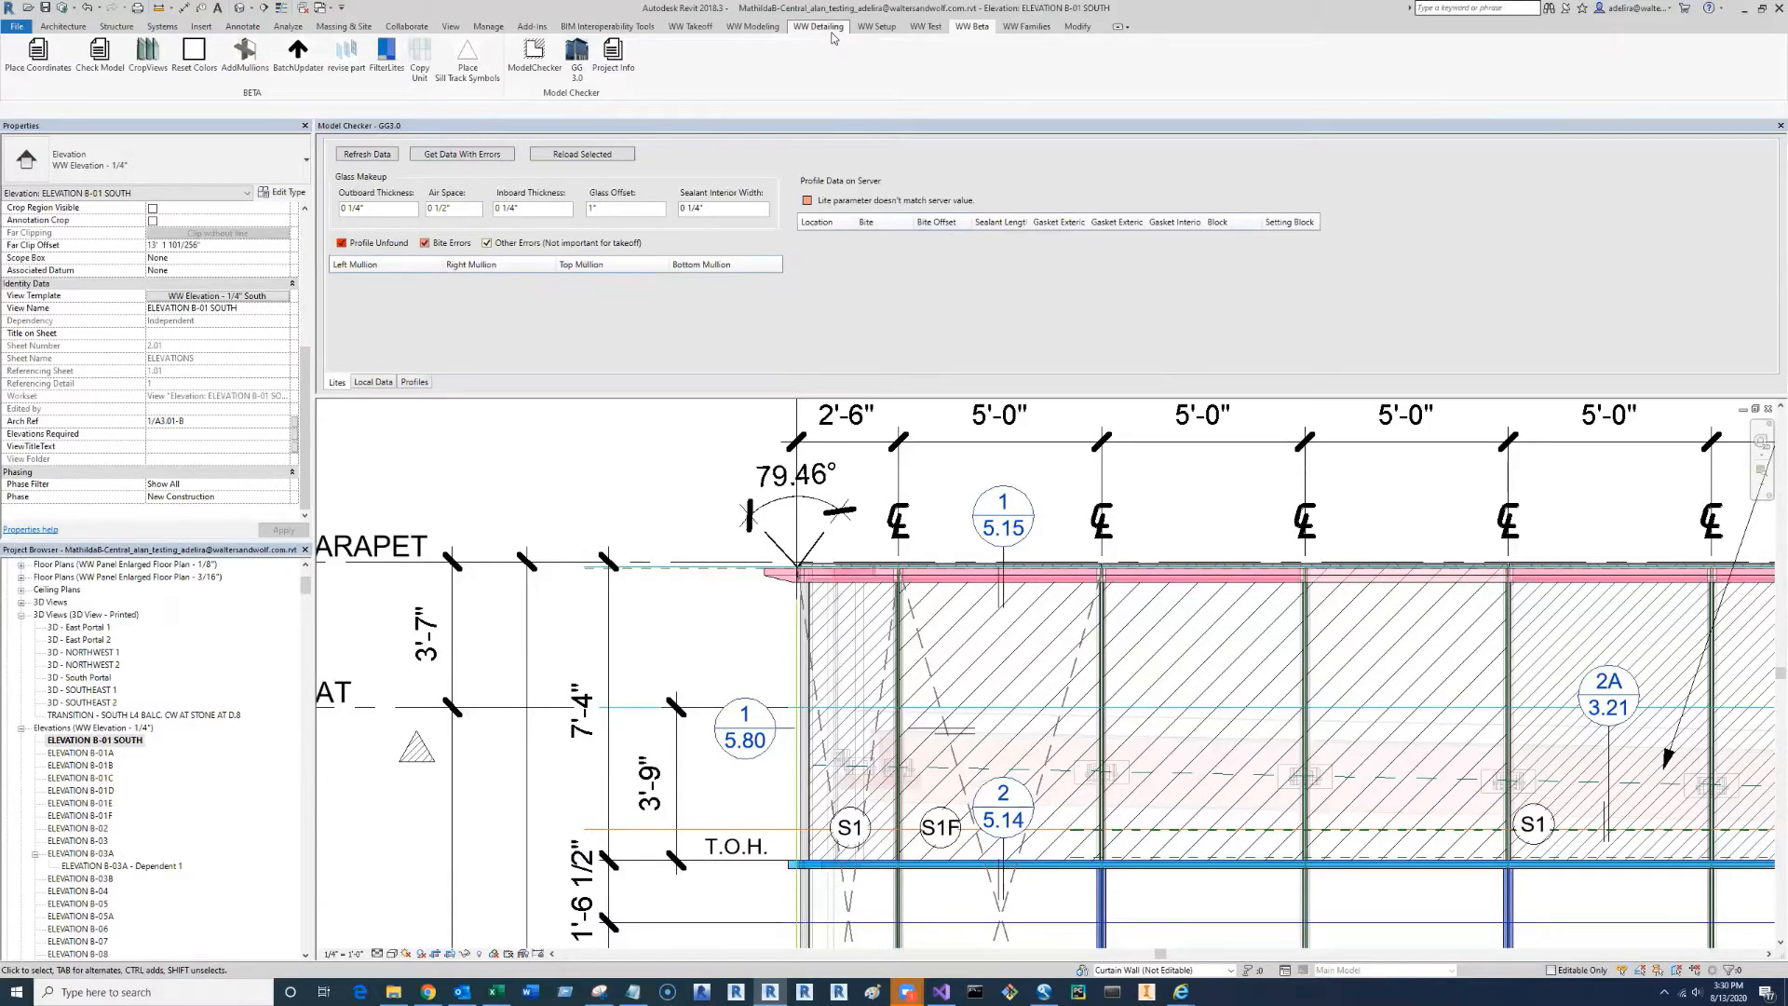
# - Start WL/DL symbol placement on the south elevation for both B-01 Elevation curtain walls
pyautogui.click(780, 31)
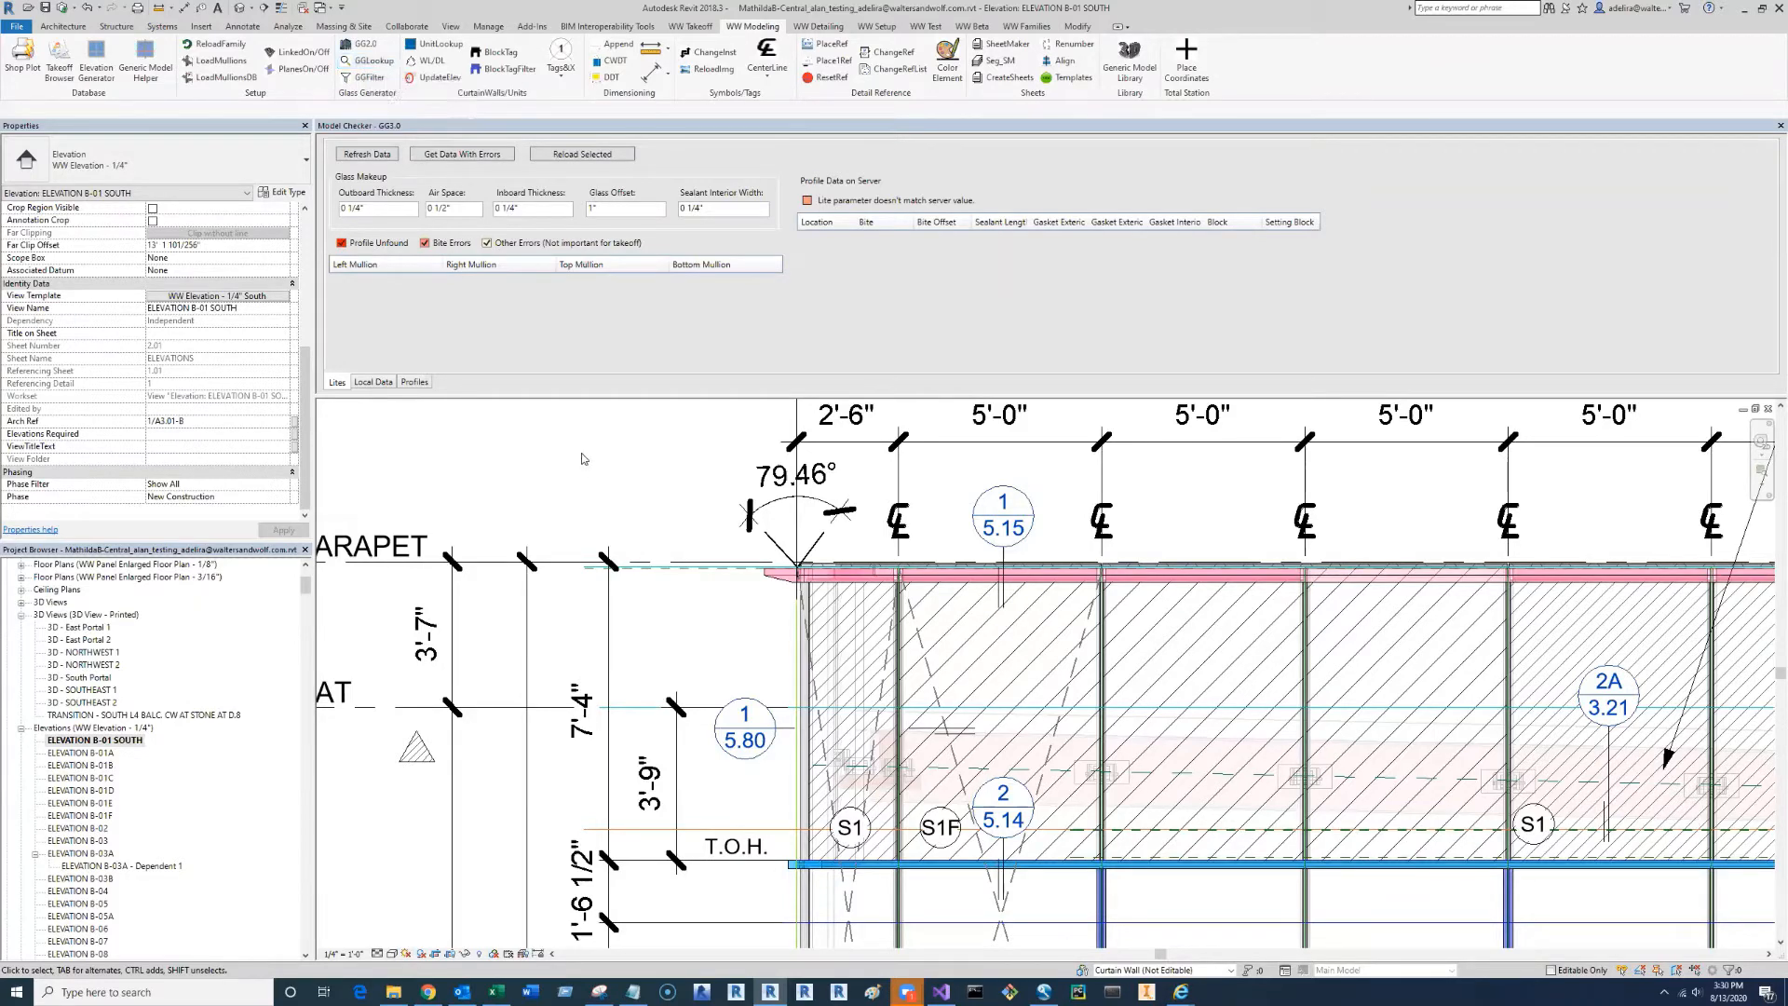
pyautogui.scroll(-3, 581, 454)
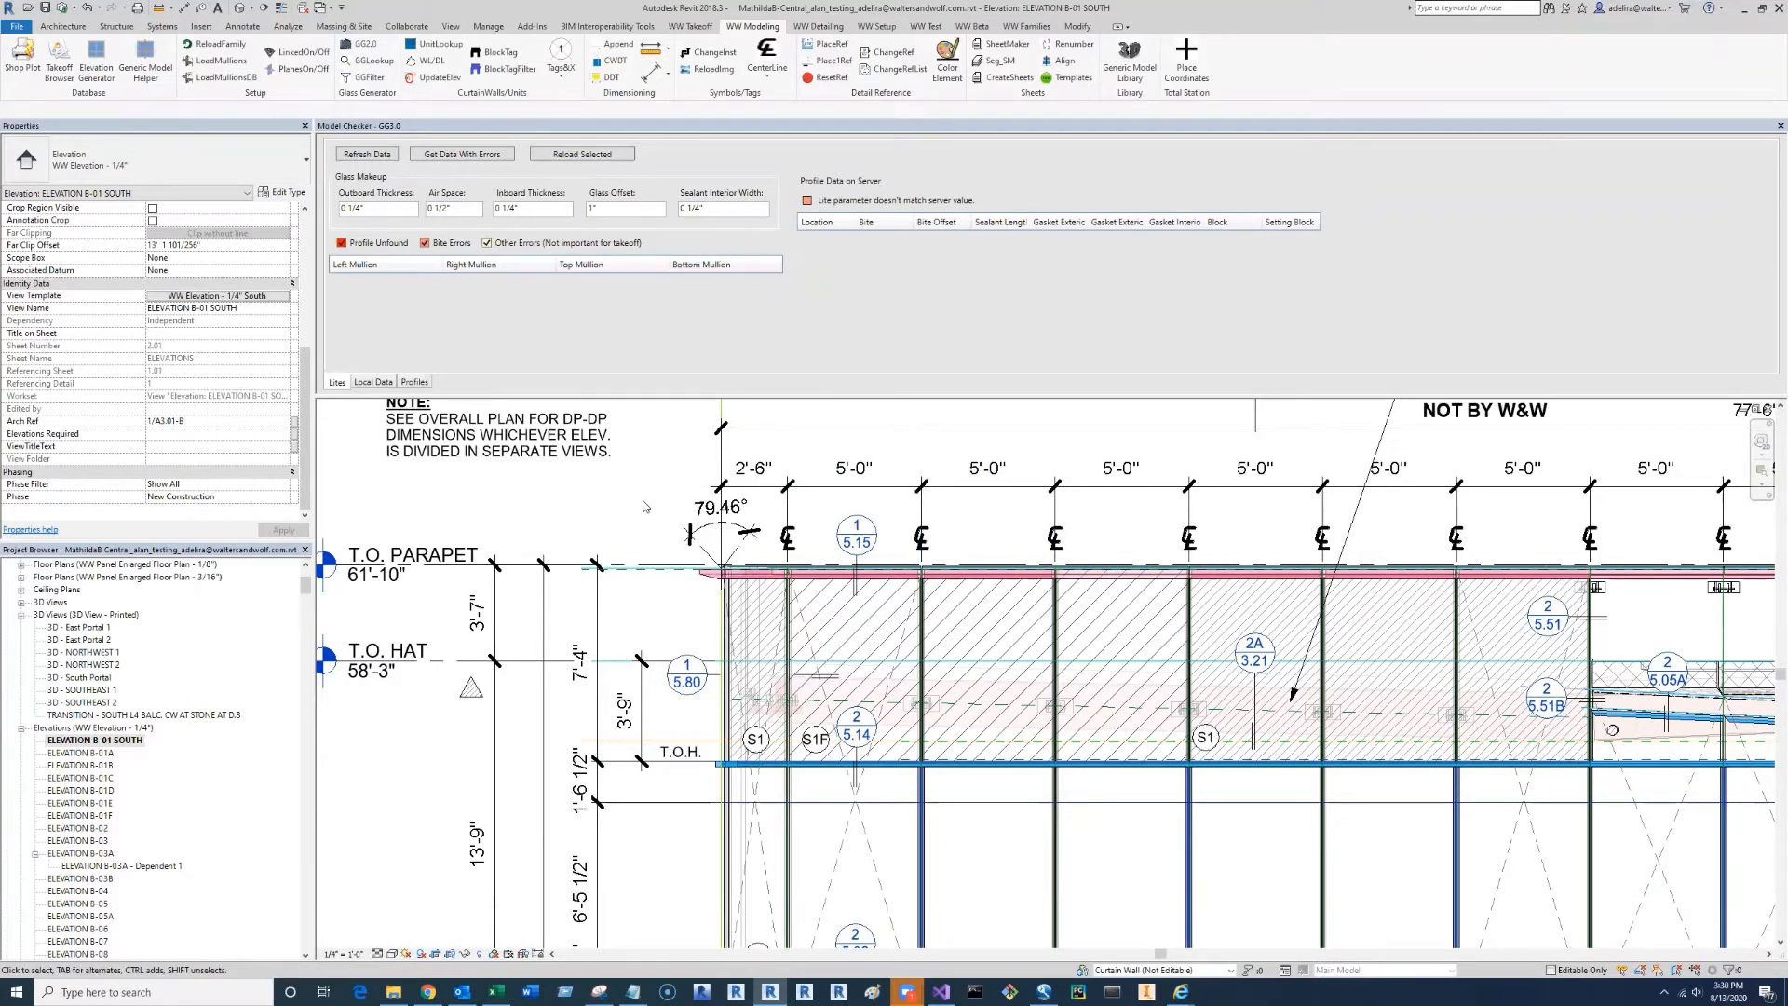
pyautogui.scroll(-4, 643, 500)
pyautogui.scroll(-2, 638, 516)
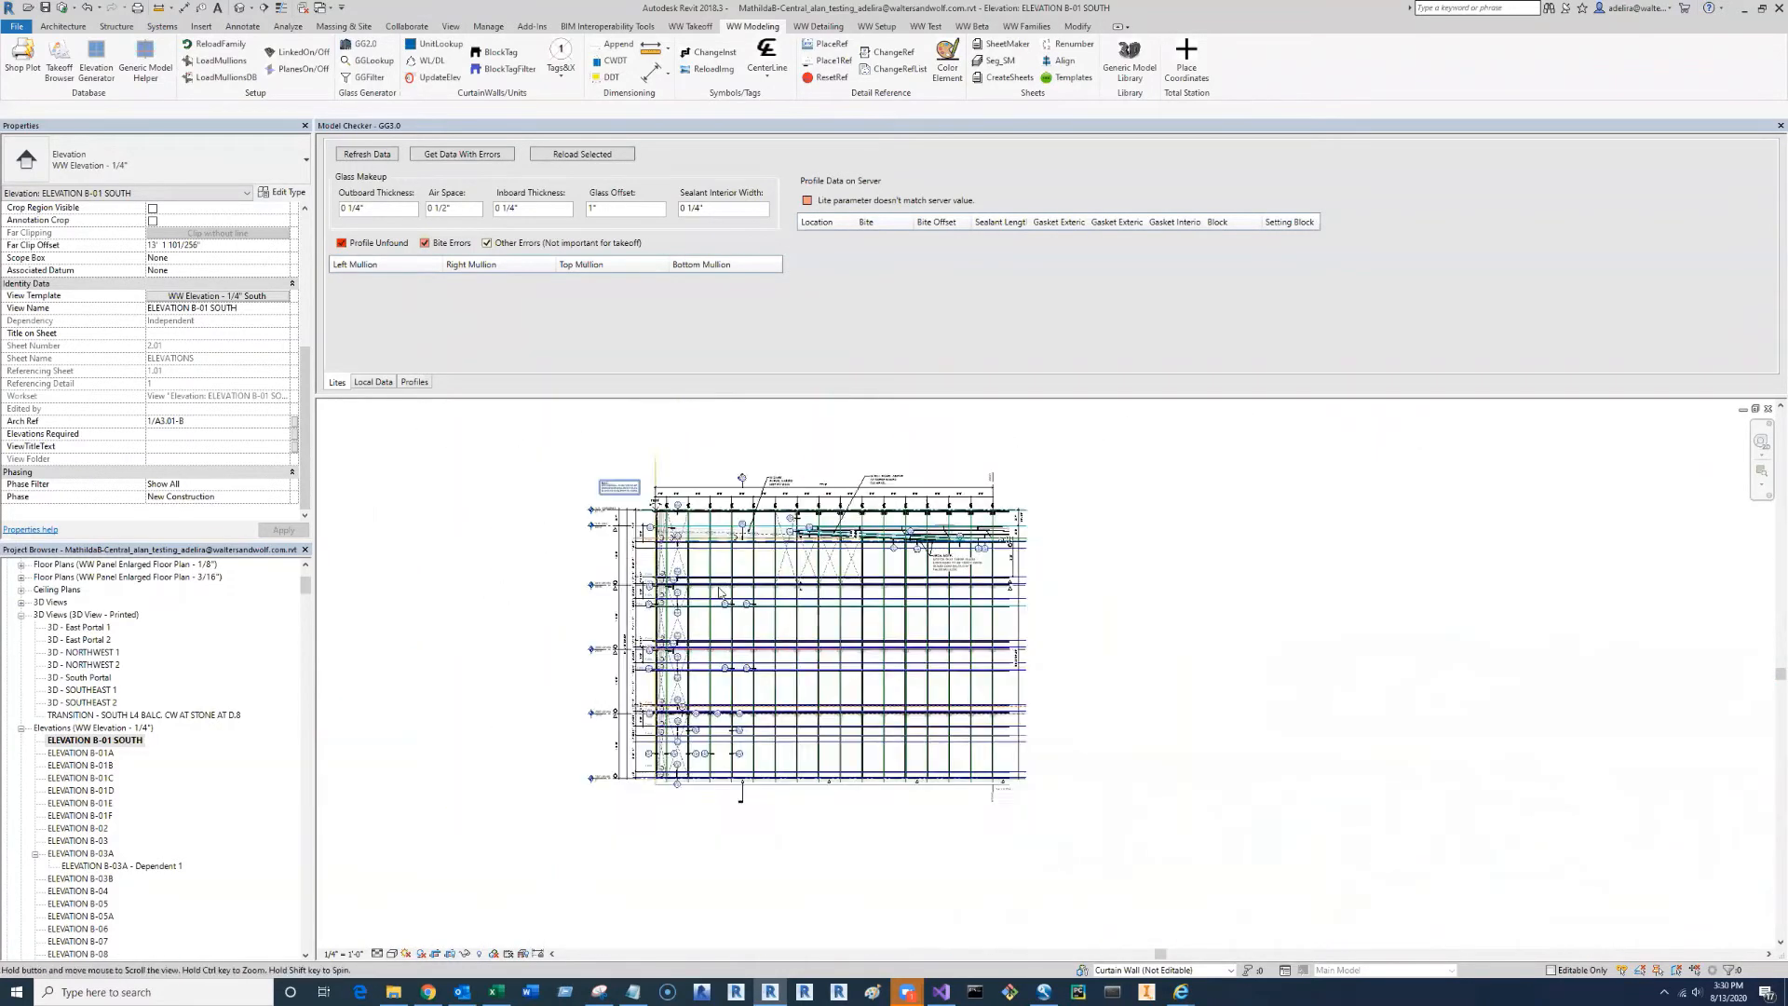
pyautogui.scroll(5, 660, 535)
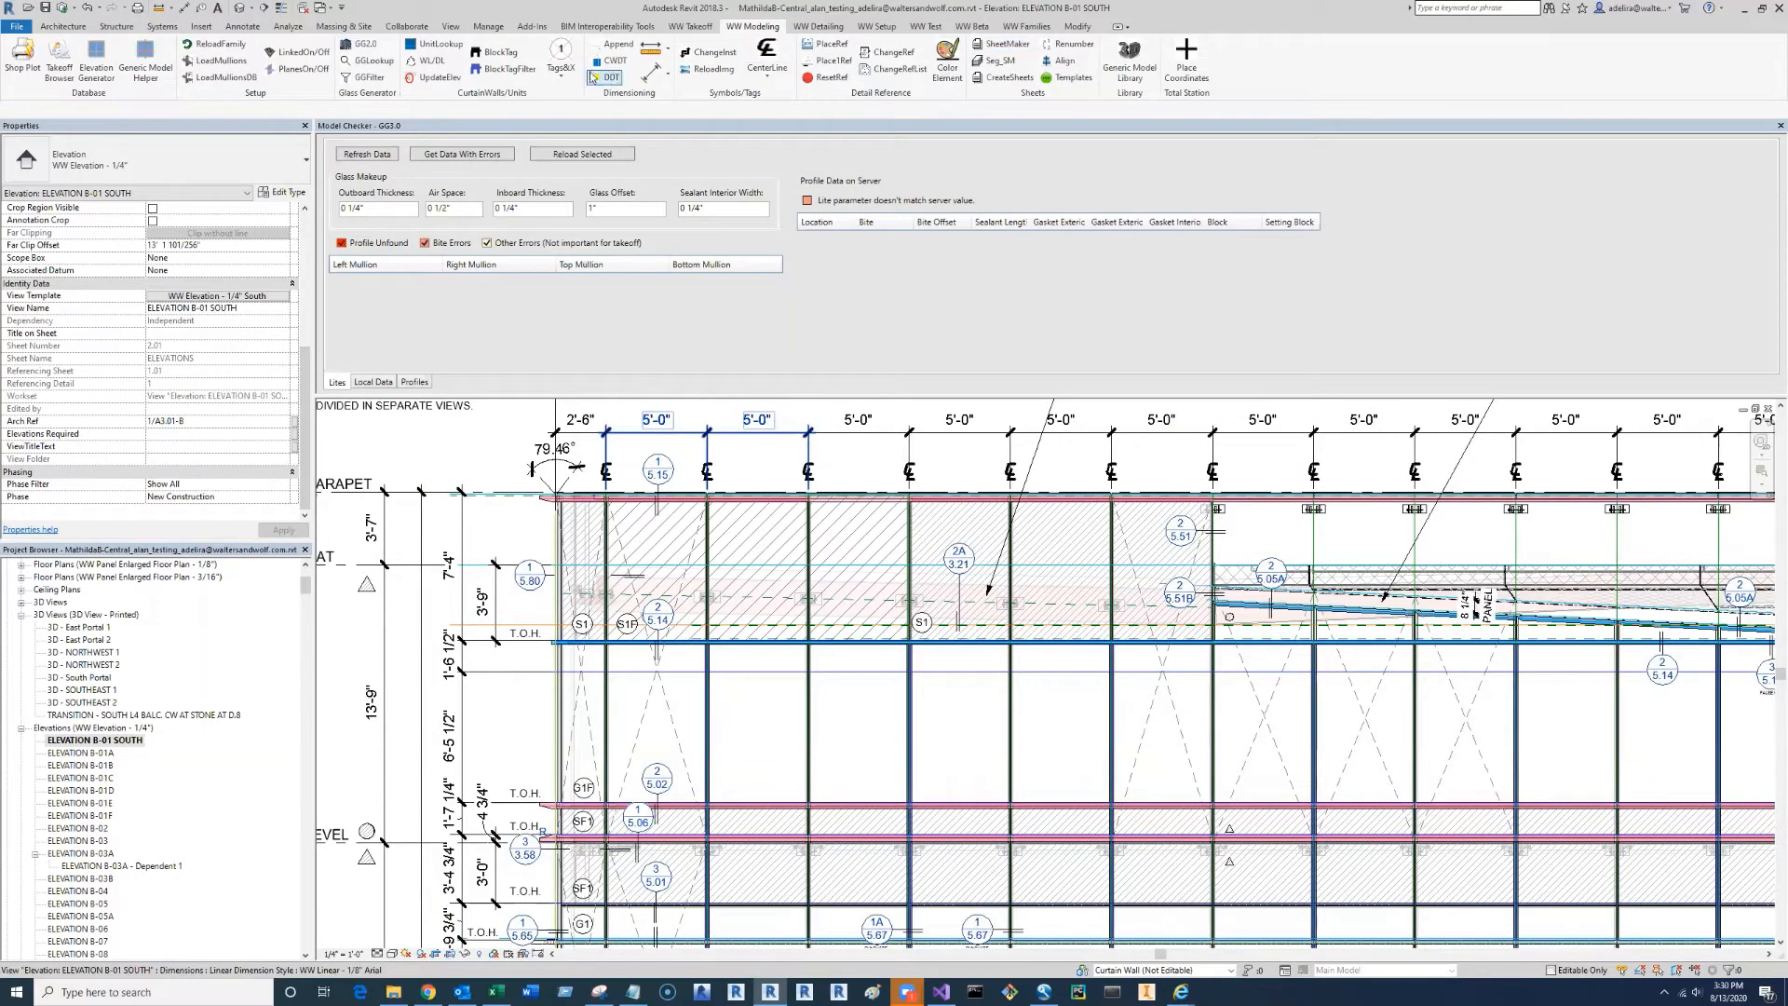
pyautogui.click(430, 67)
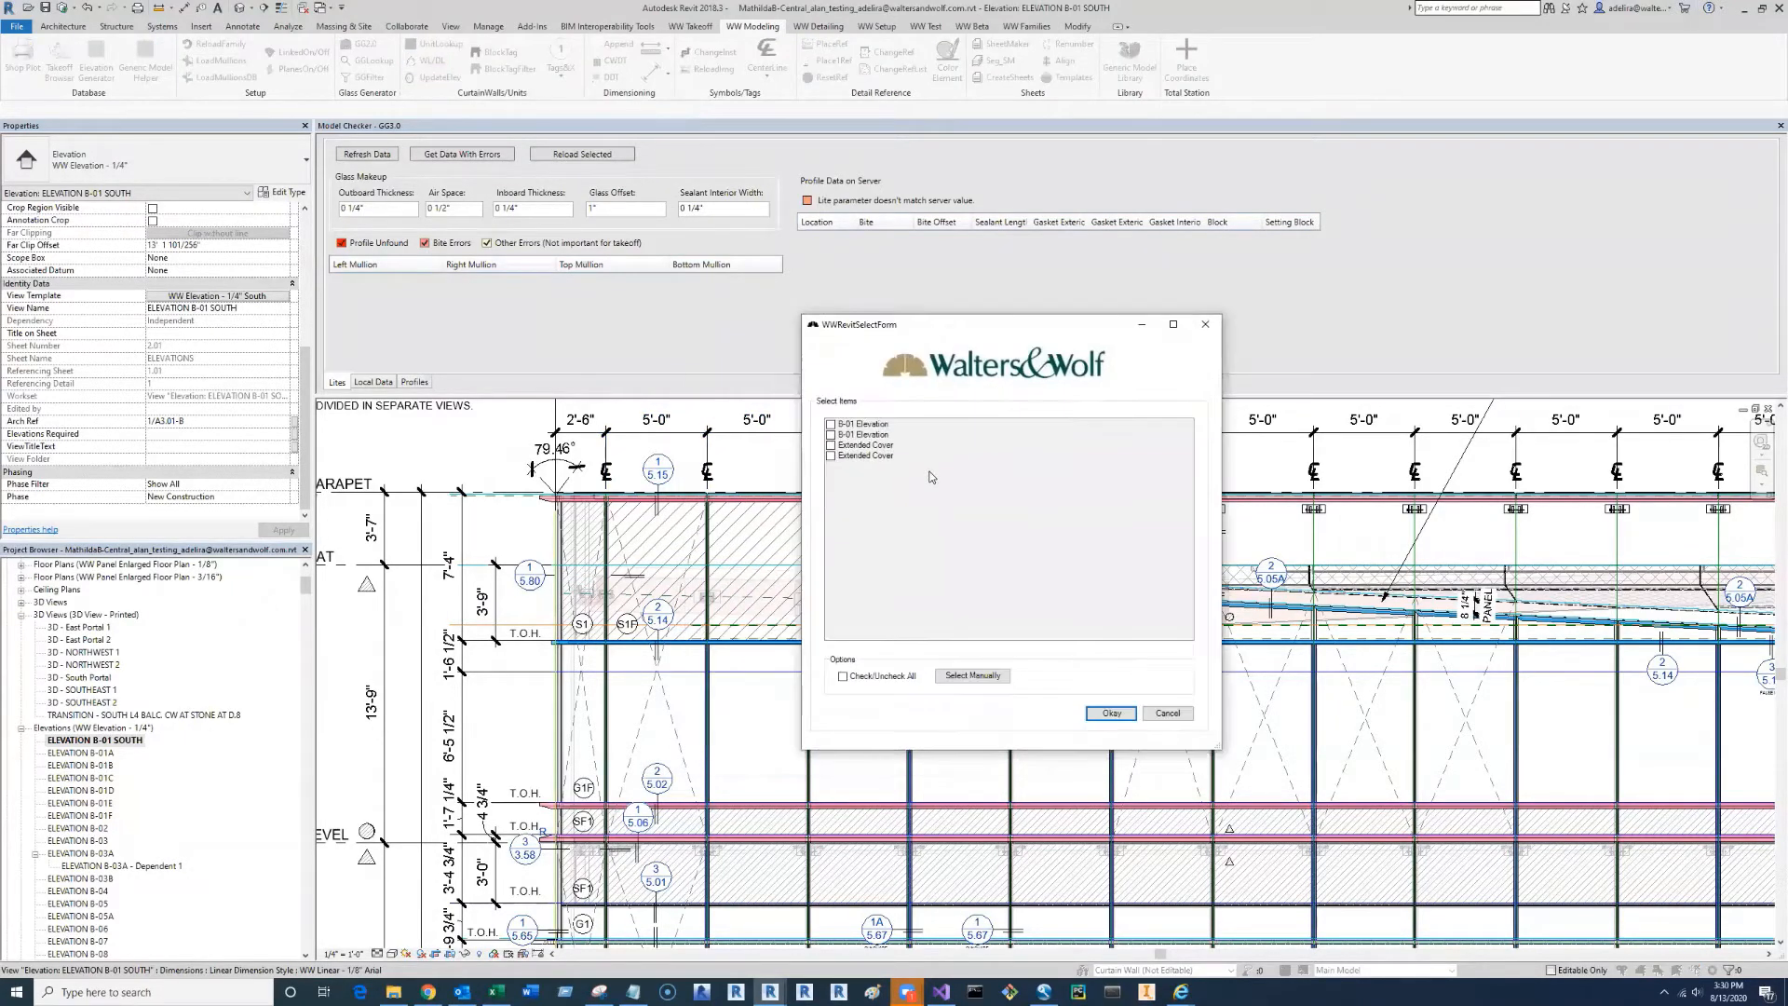
pyautogui.click(870, 423)
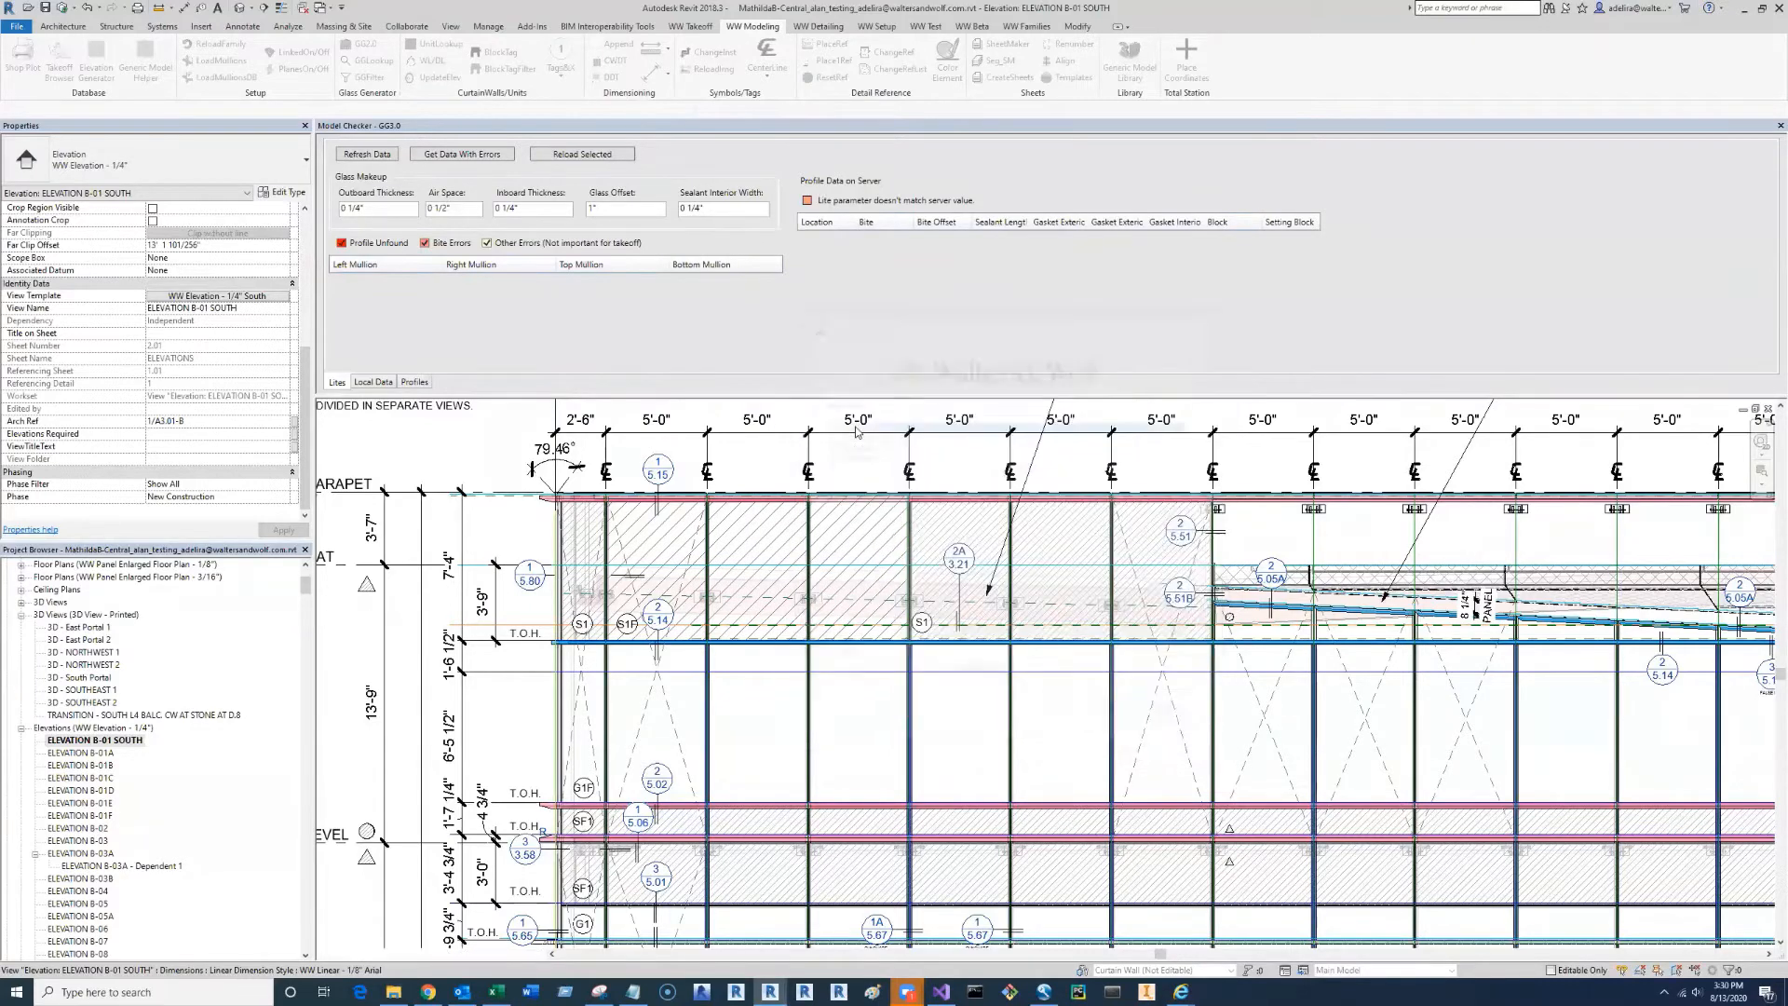
pyautogui.click(876, 435)
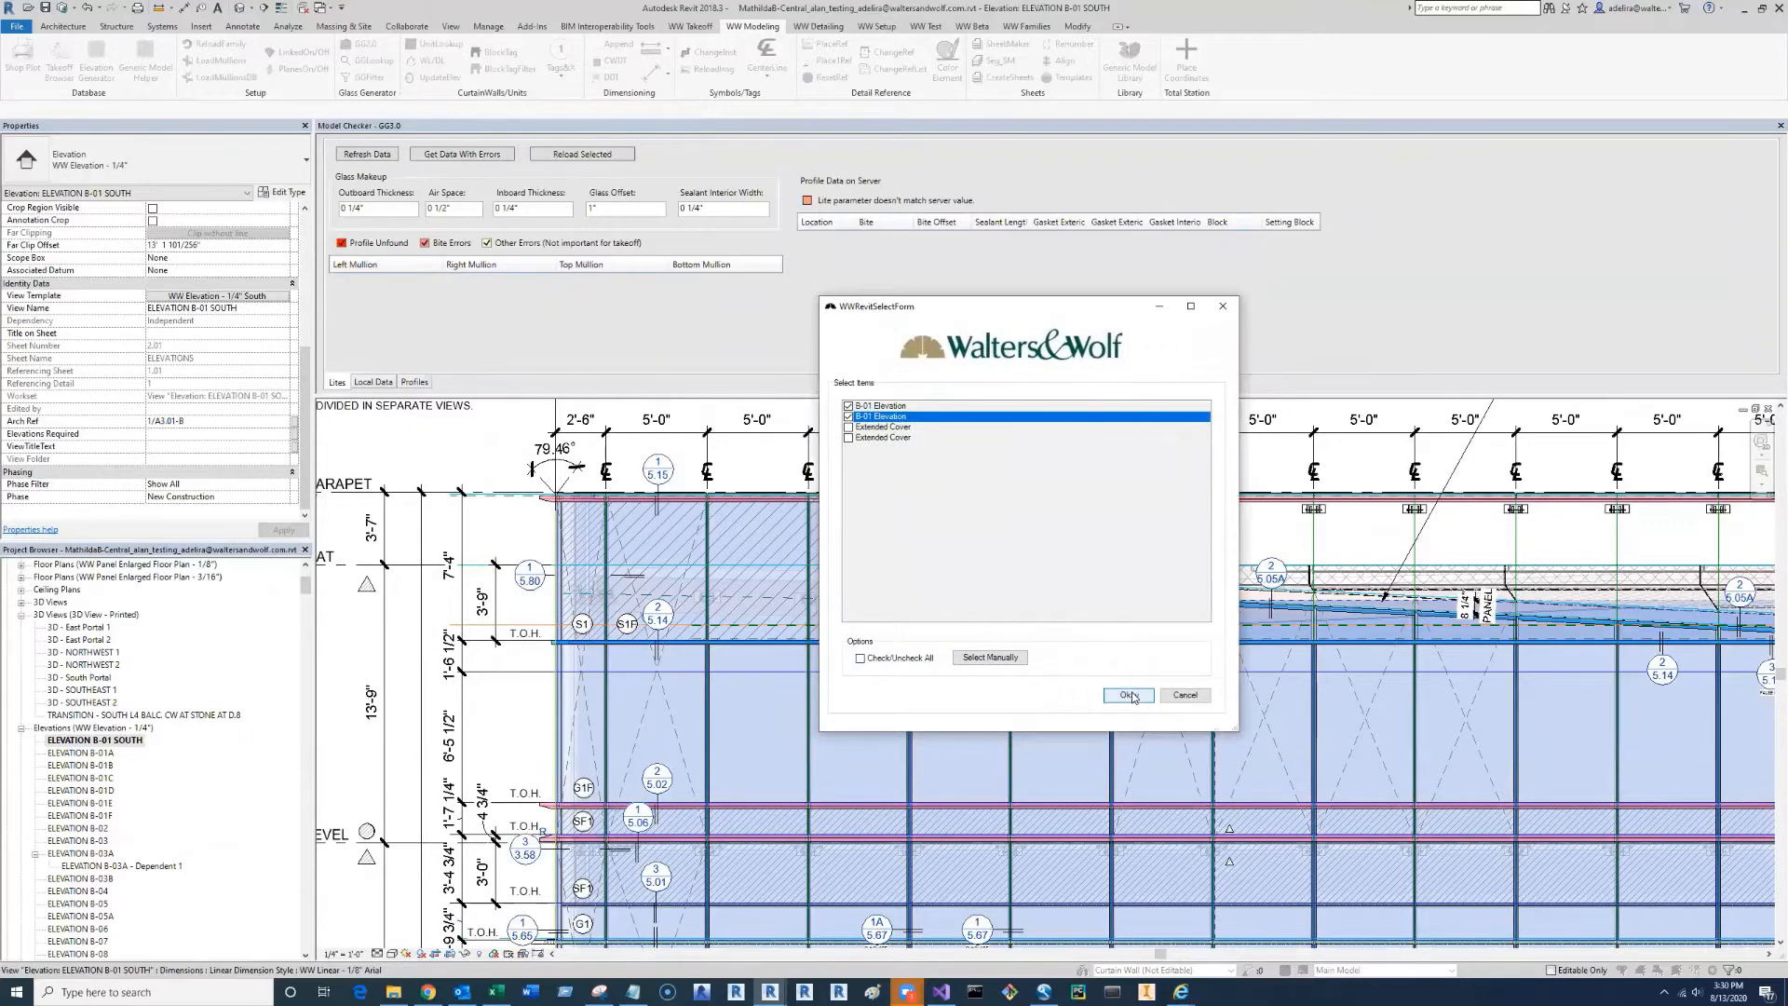
pyautogui.click(1128, 695)
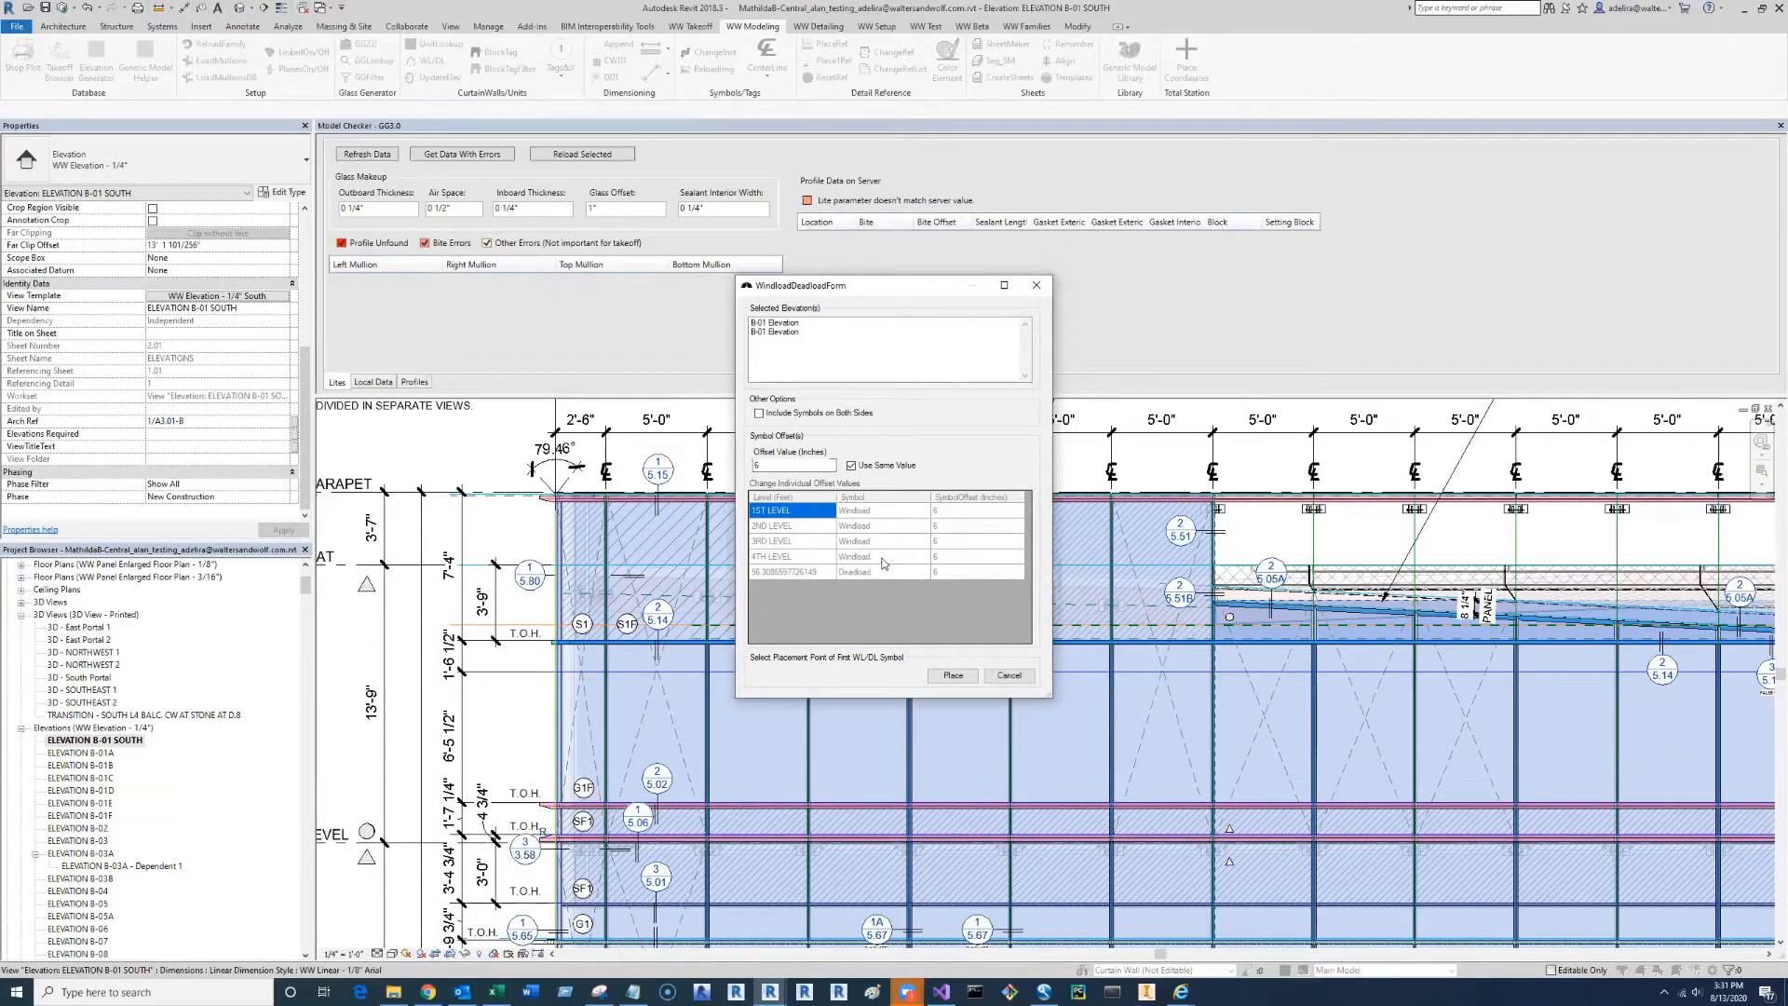
# - Place the windload and deadload symbols with a 6-inch offset, starting at the 1ST LEVEL line beside the inner dimension strings
pyautogui.click(951, 676)
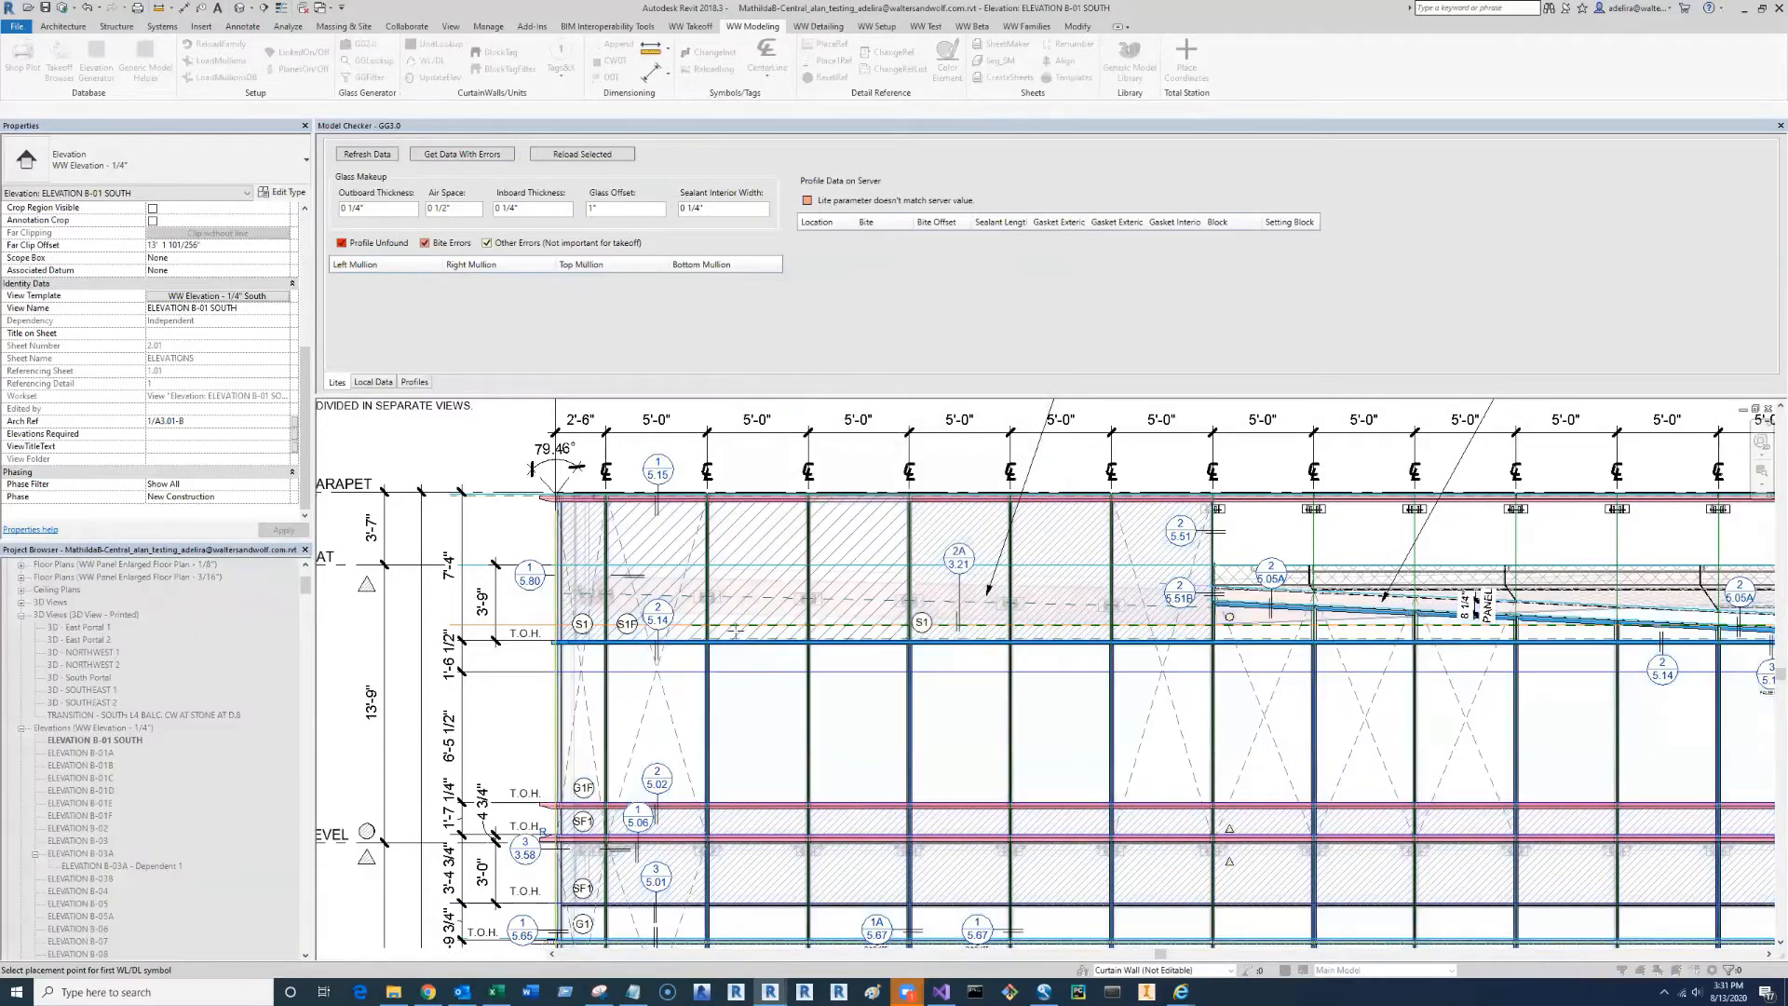
pyautogui.moveTo(642, 868); pyautogui.dragTo(657, 801, button='middle')
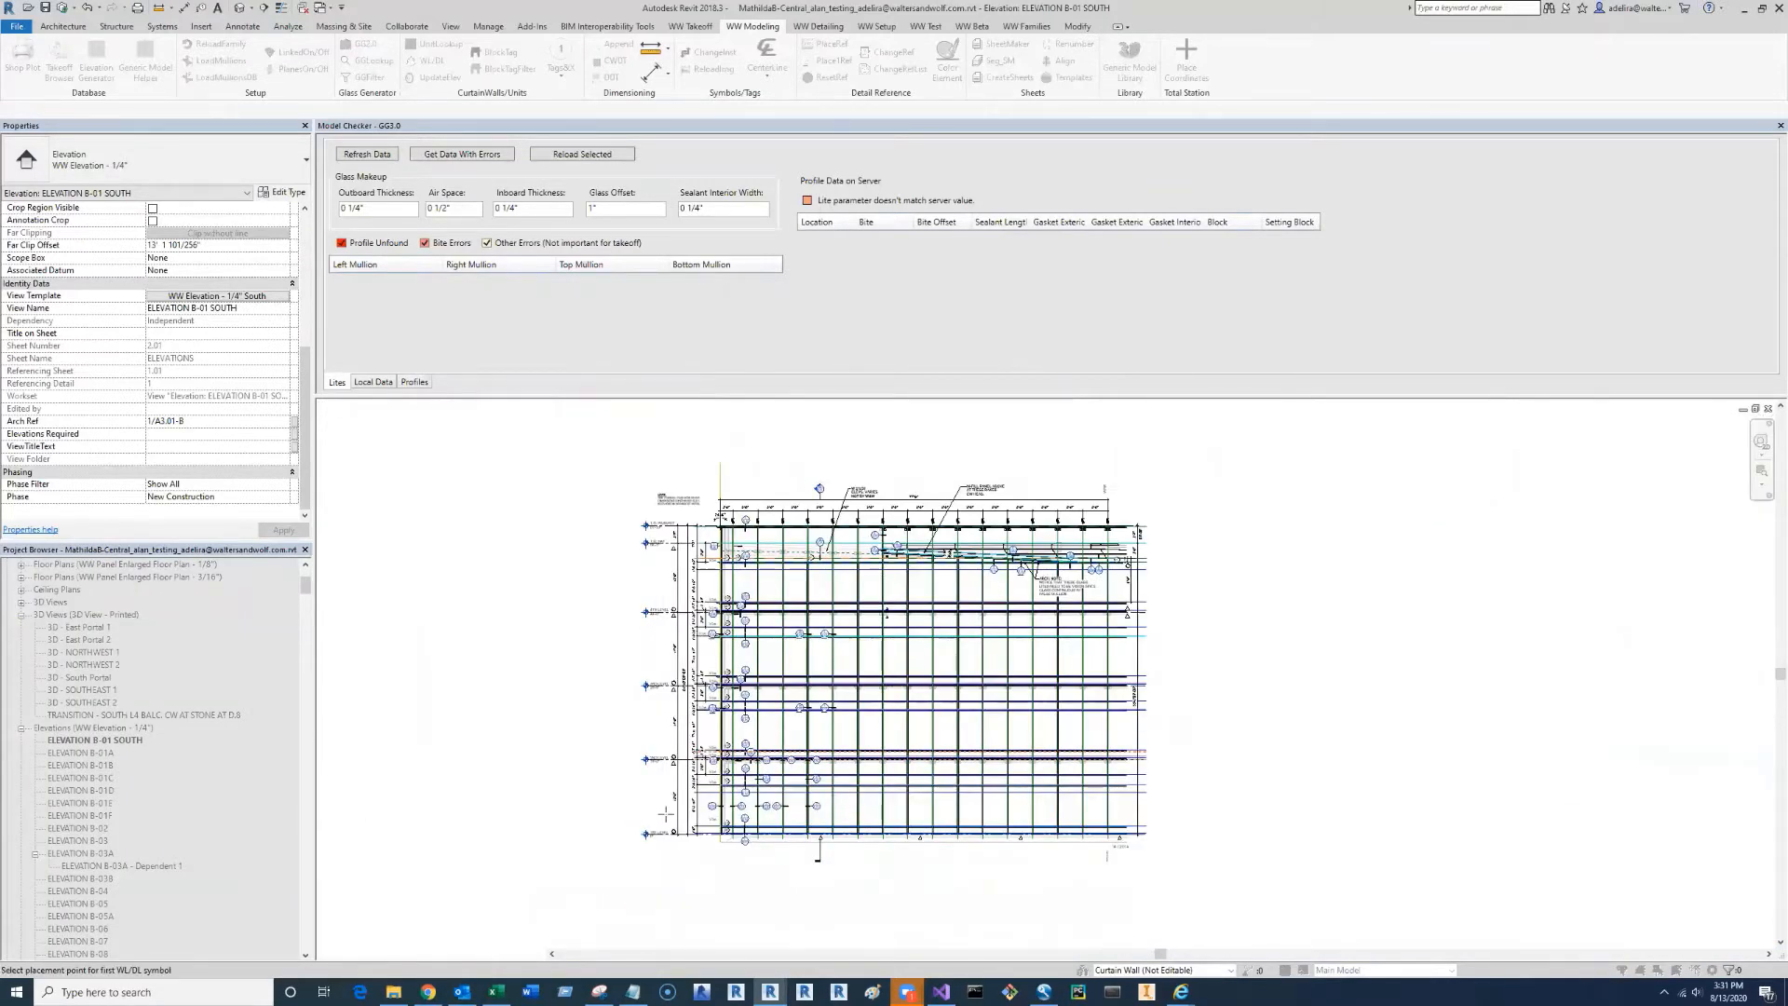
pyautogui.scroll(2, 657, 801)
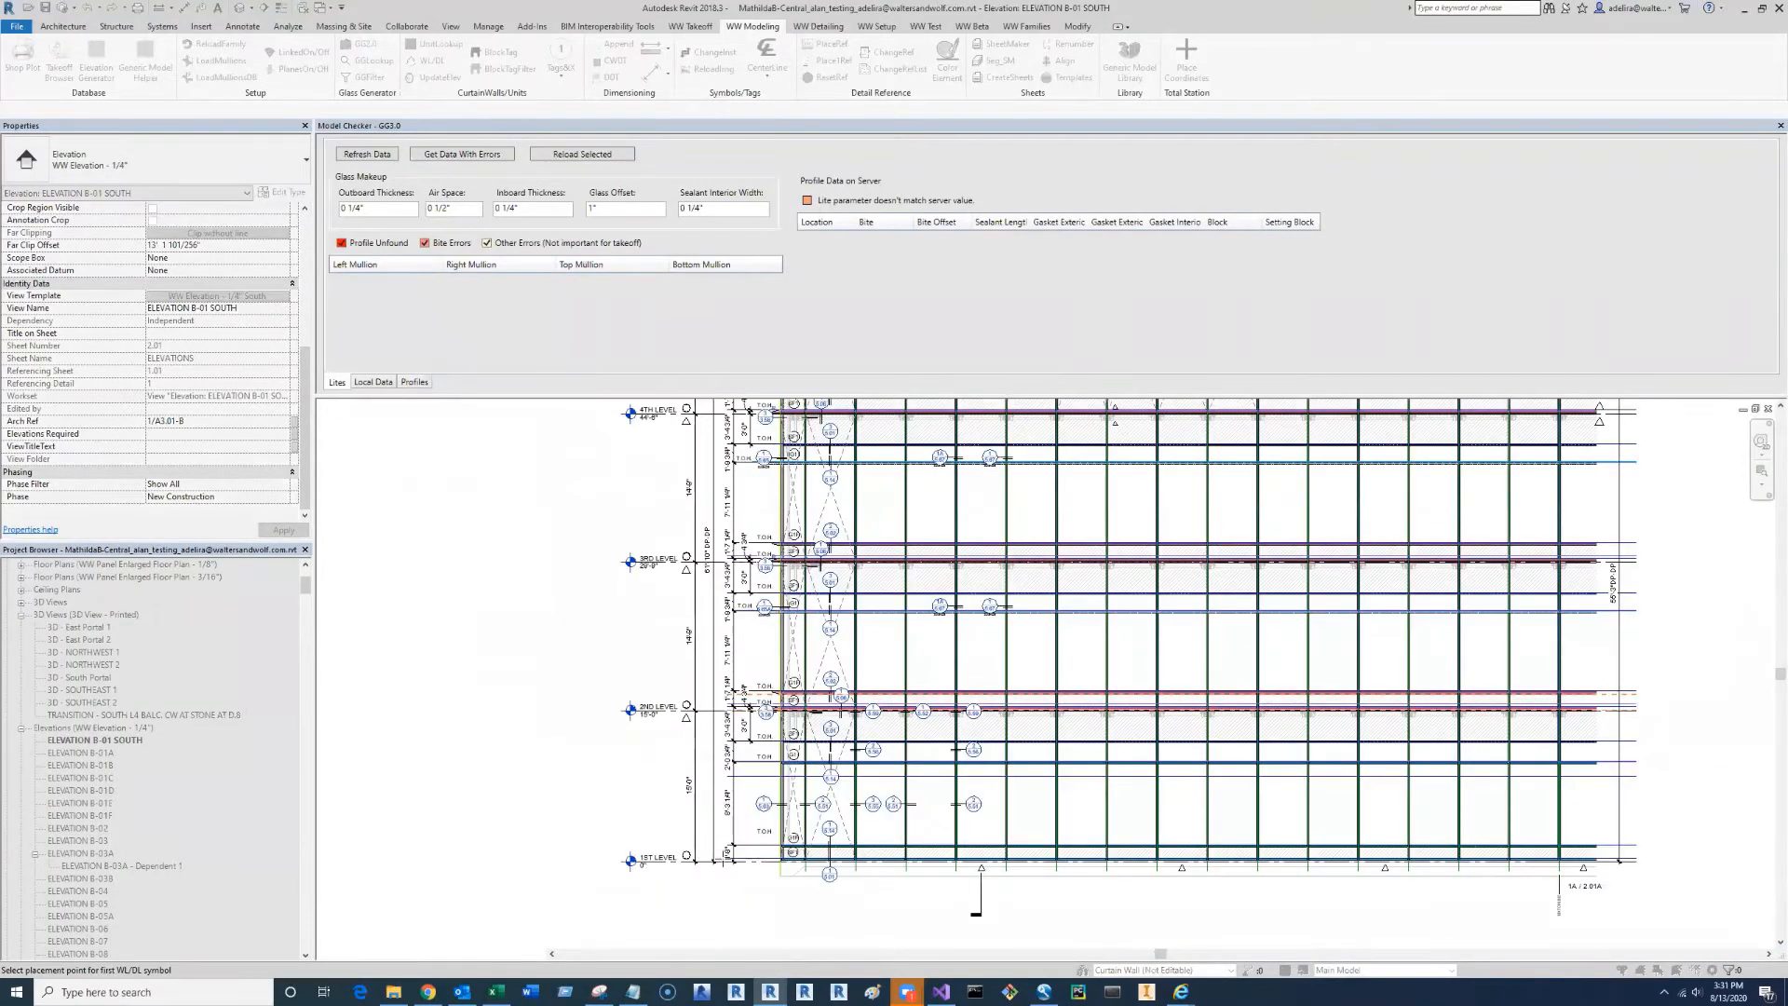
pyautogui.scroll(5, 707, 828)
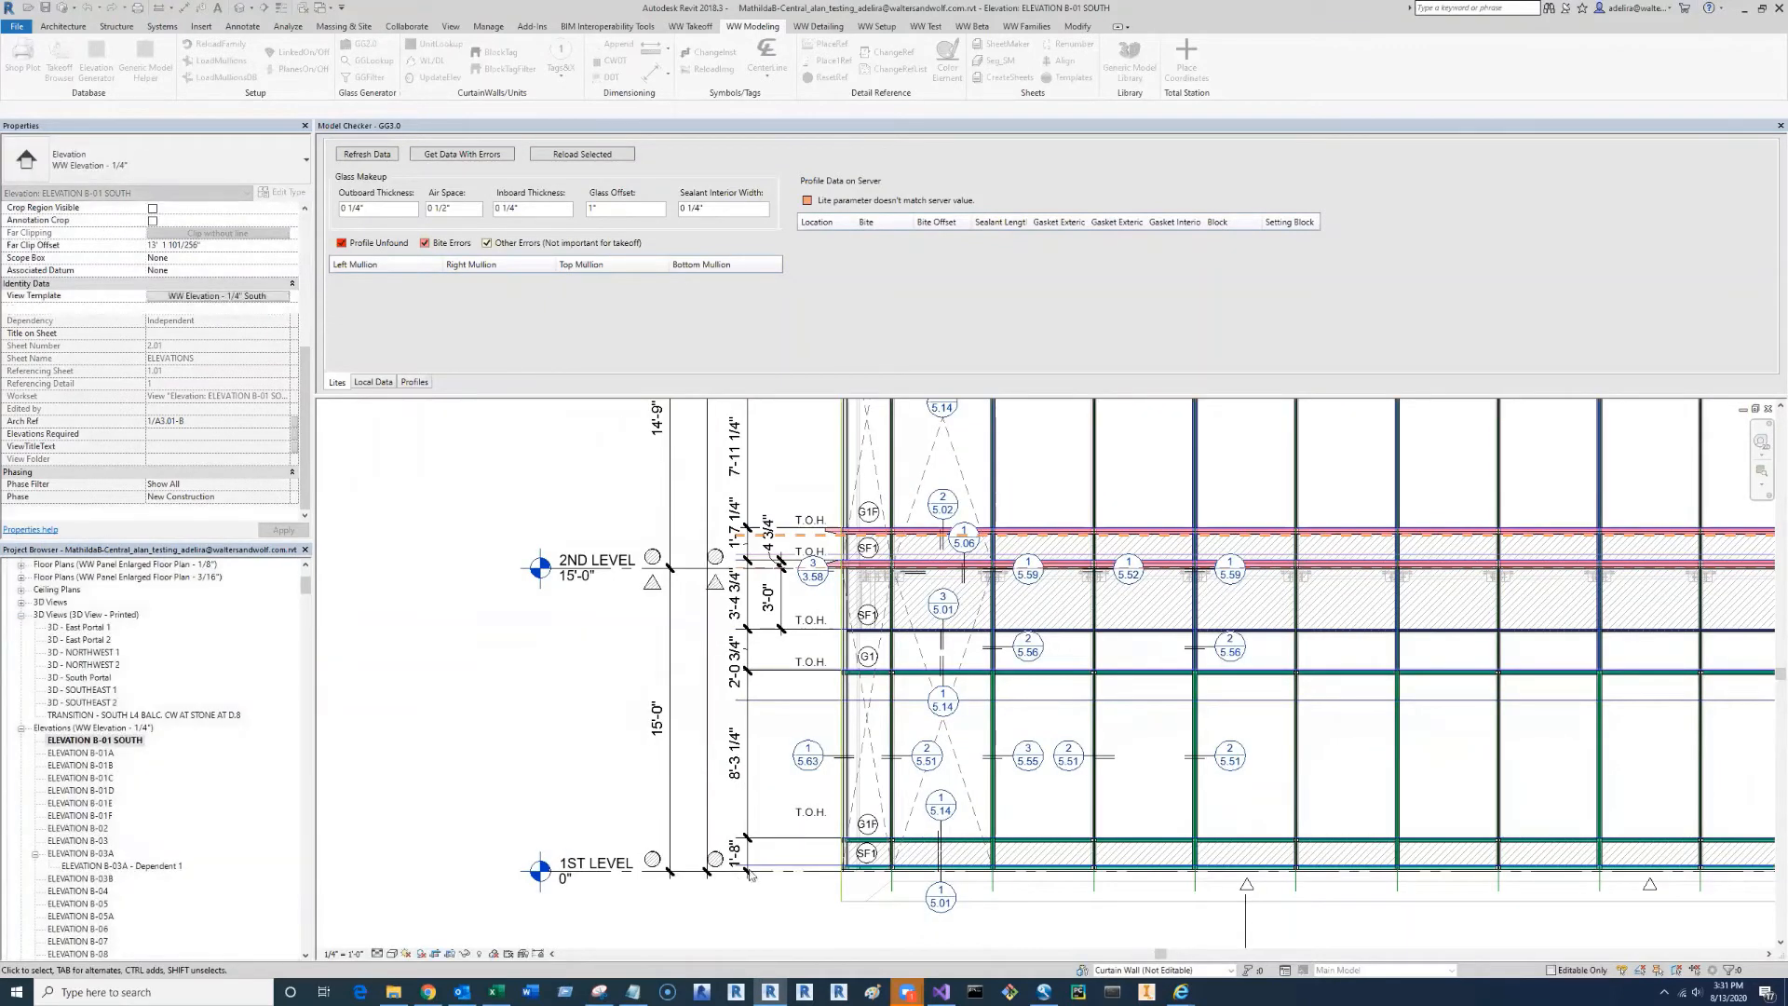
# - Examine the placed windload and deadload symbols at each level up to the parapet
pyautogui.moveTo(705, 518); pyautogui.dragTo(688, 696, button='middle')
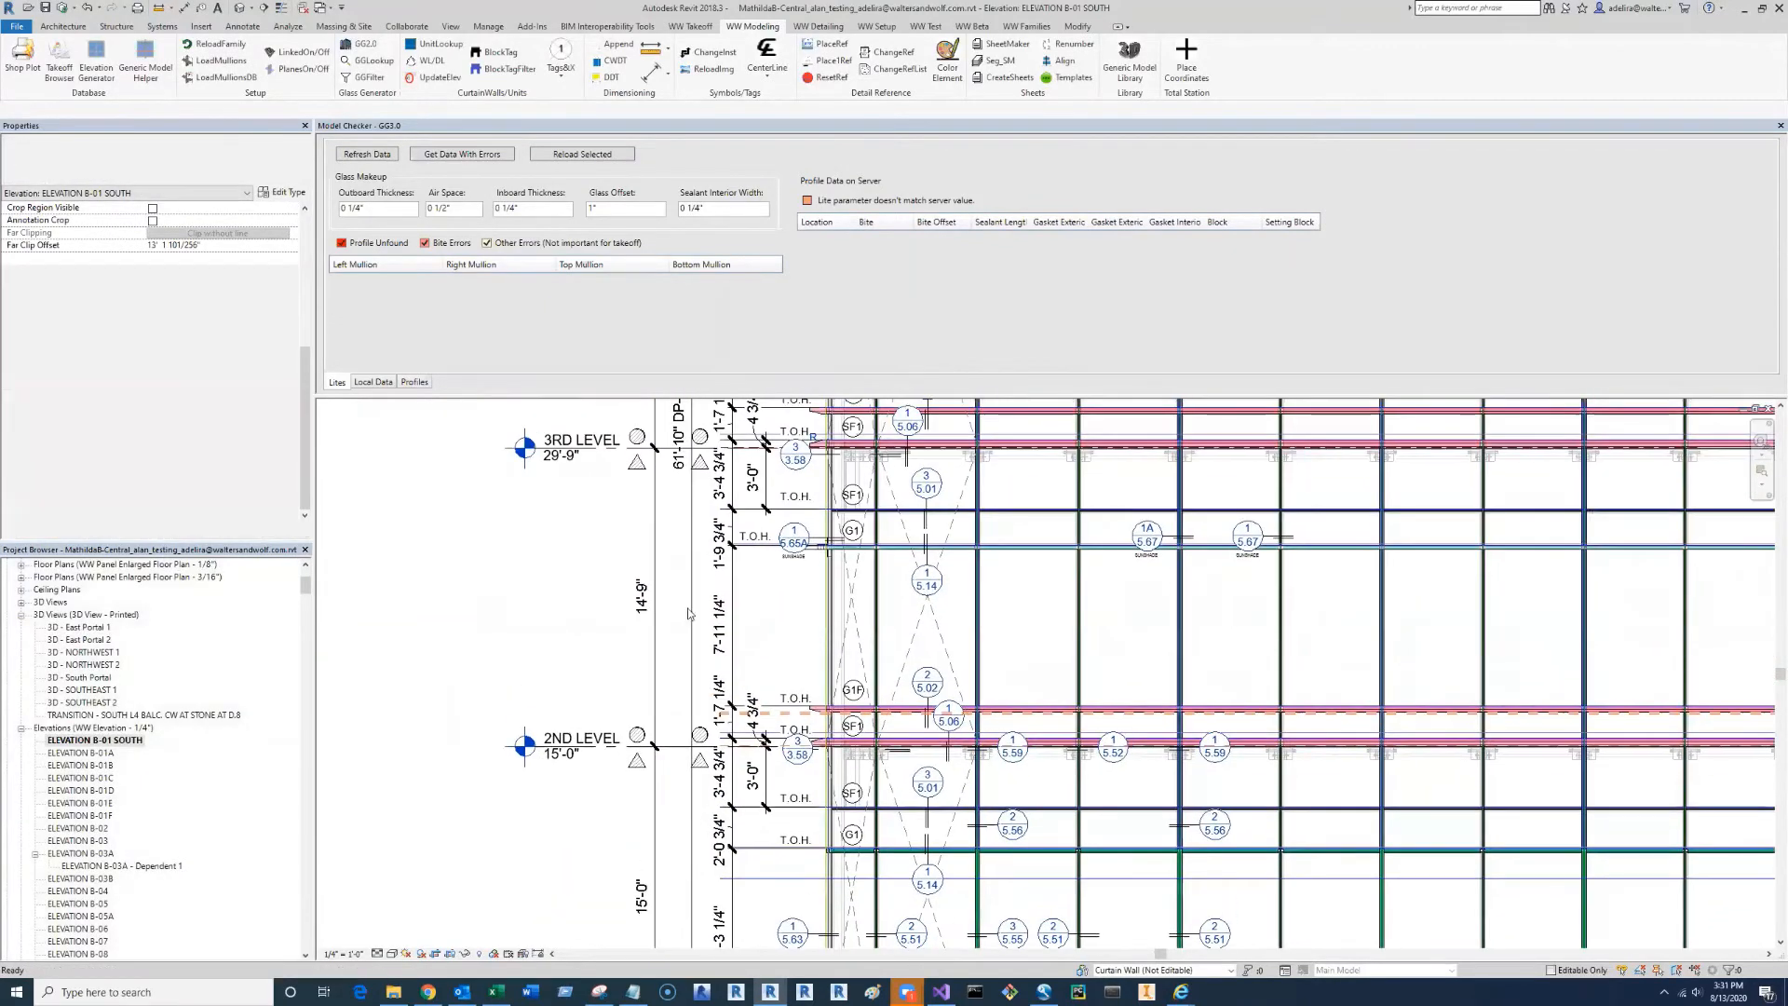
pyautogui.scroll(1, 690, 589)
pyautogui.moveTo(711, 589); pyautogui.dragTo(733, 798, button='middle')
pyautogui.moveTo(724, 544); pyautogui.dragTo(738, 722, button='middle')
pyautogui.moveTo(729, 419); pyautogui.dragTo(752, 642, button='middle')
pyautogui.scroll(-6, 732, 700)
pyautogui.moveTo(753, 742); pyautogui.dragTo(759, 676, button='middle')
pyautogui.moveTo(722, 734)
pyautogui.mouseDown(button='middle')
pyautogui.moveTo(724, 706)
pyautogui.moveTo(733, 737)
pyautogui.mouseUp(button='middle')
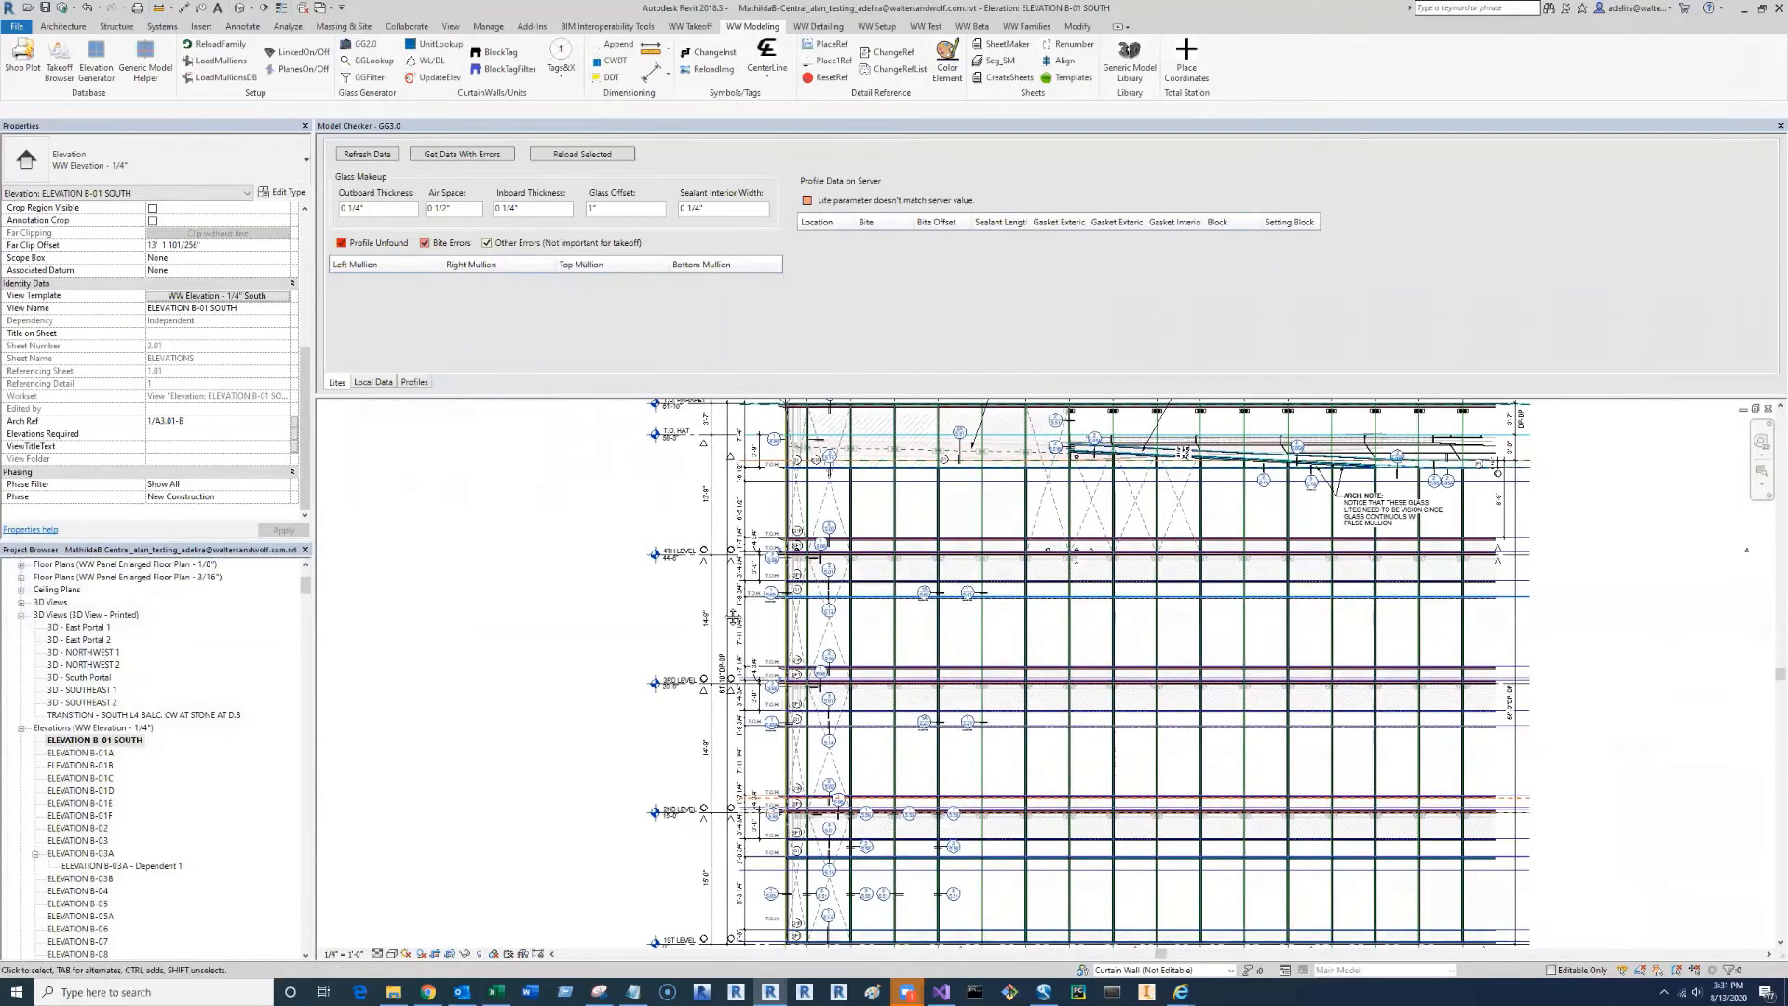
pyautogui.moveTo(725, 550); pyautogui.dragTo(727, 580, button='middle')
pyautogui.moveTo(749, 514); pyautogui.dragTo(751, 545, button='middle')
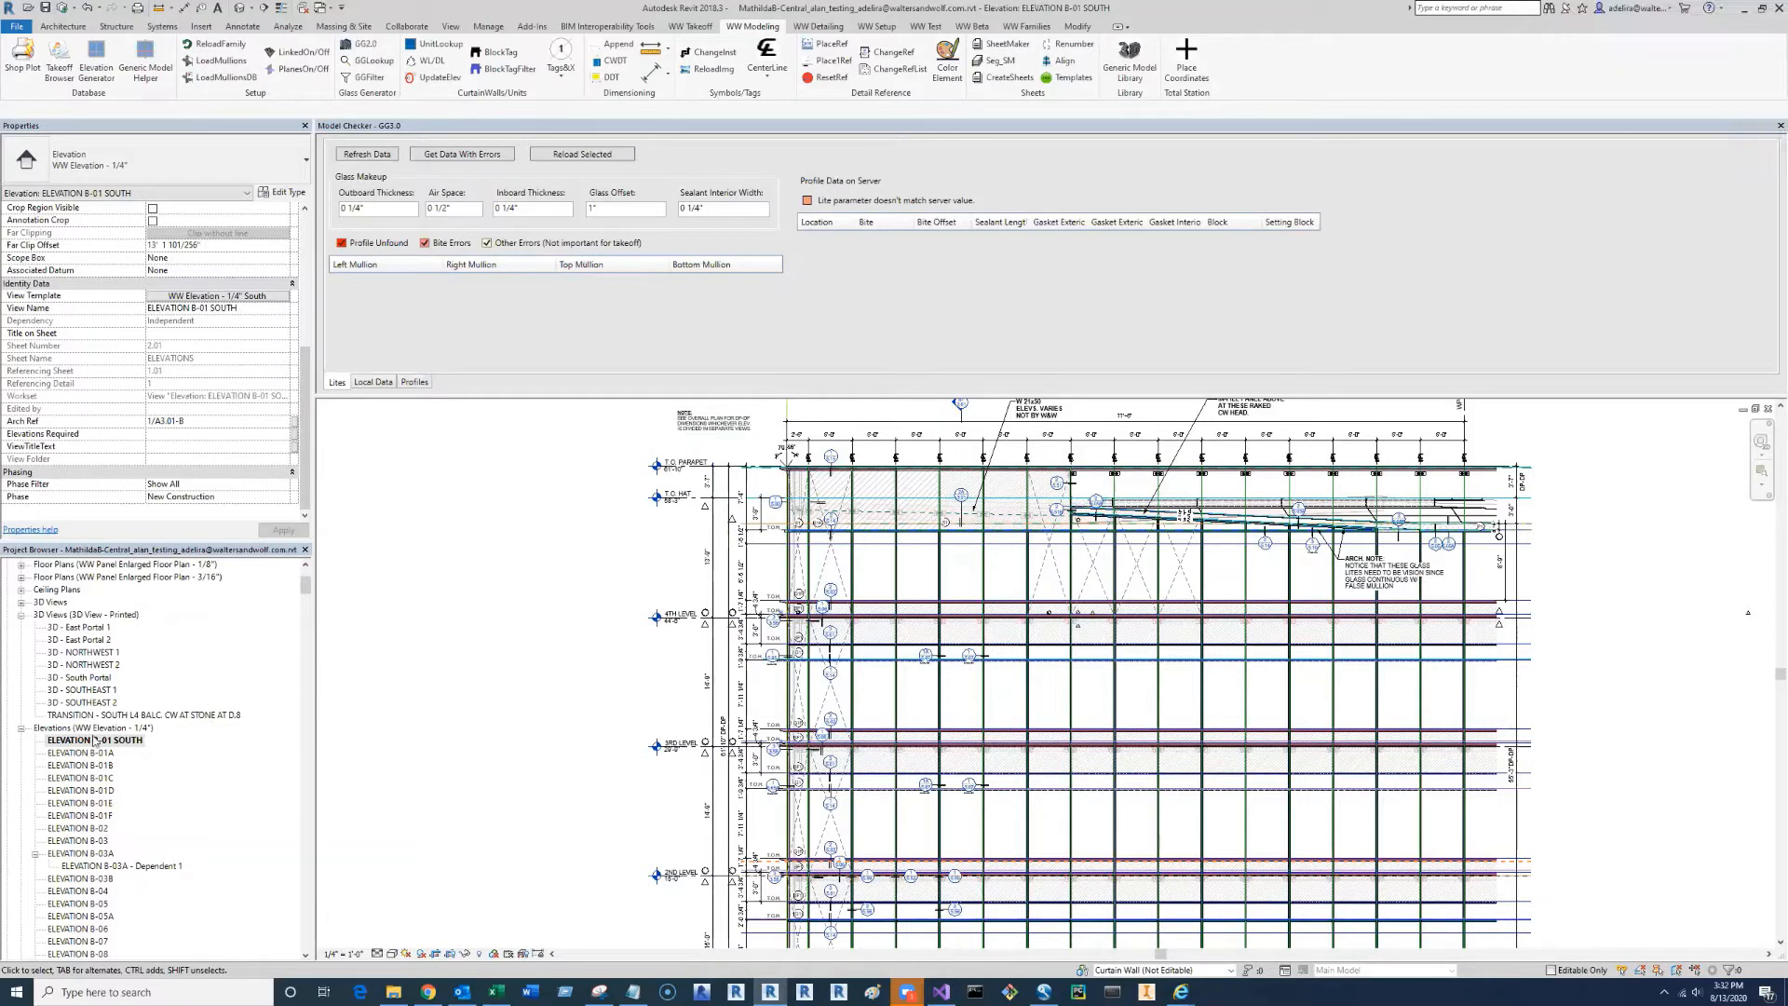
# - Open the SECTION 1 view from the WW Section - 1/4" sections
pyautogui.scroll(-15, 142, 687)
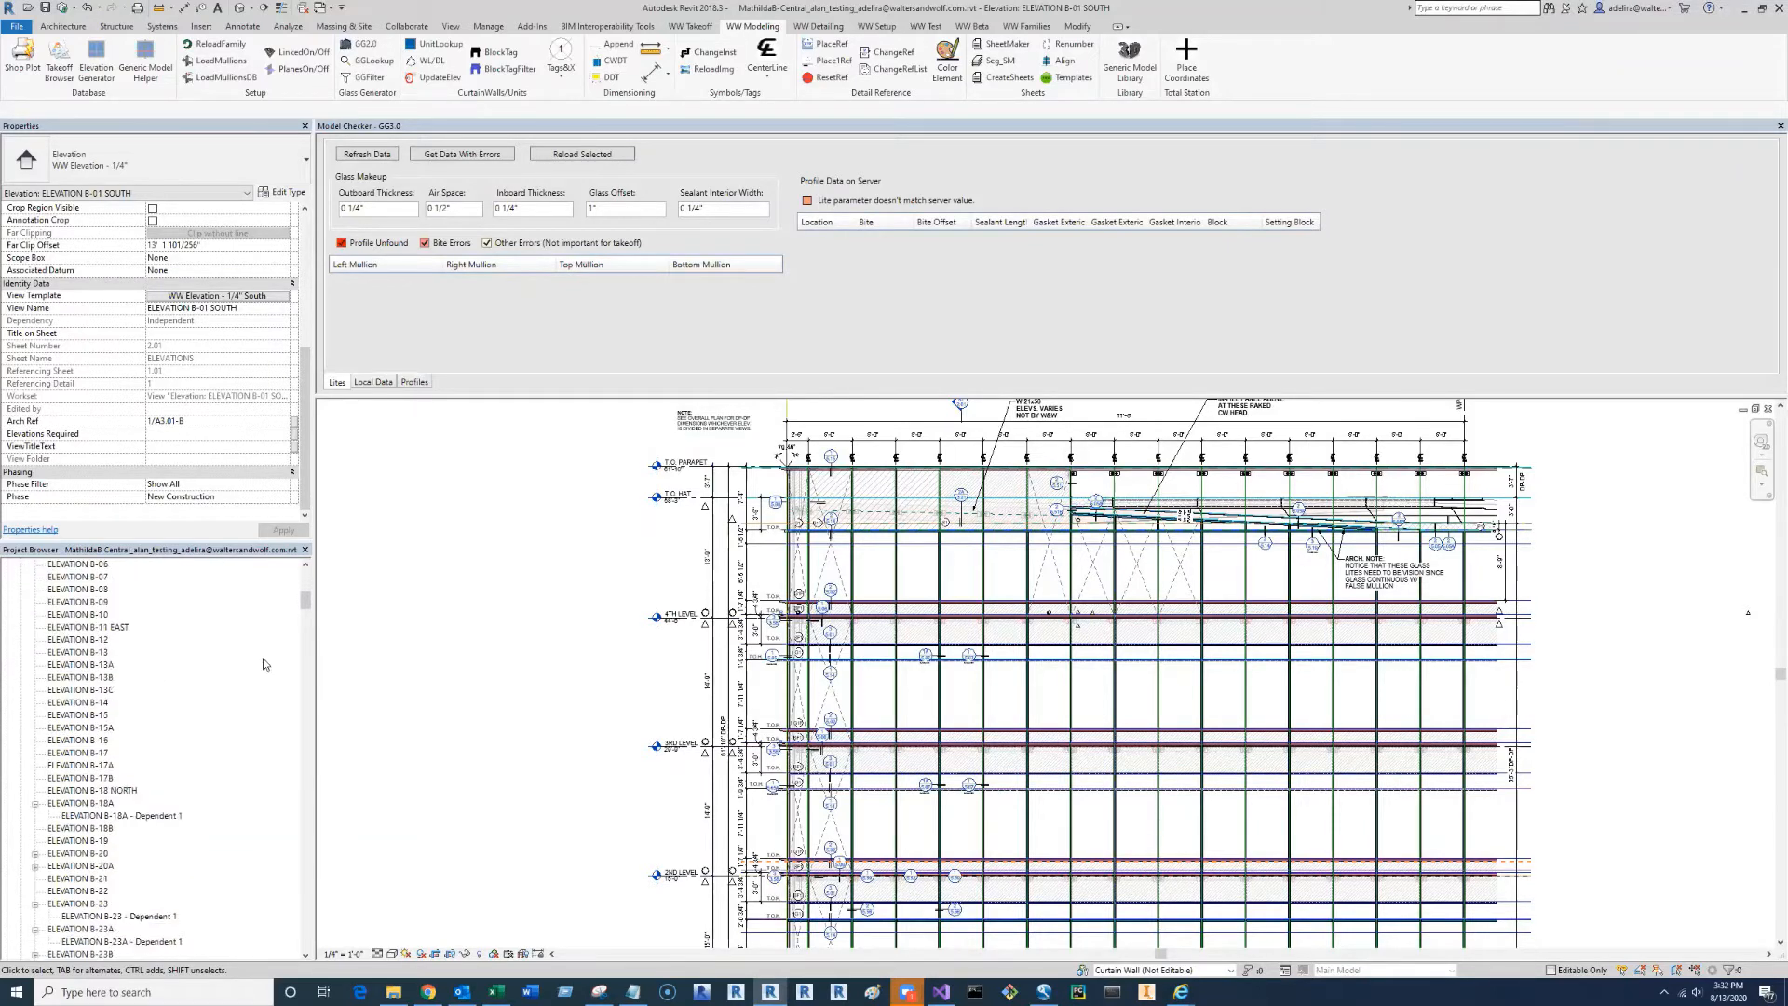
pyautogui.scroll(-2, 292, 636)
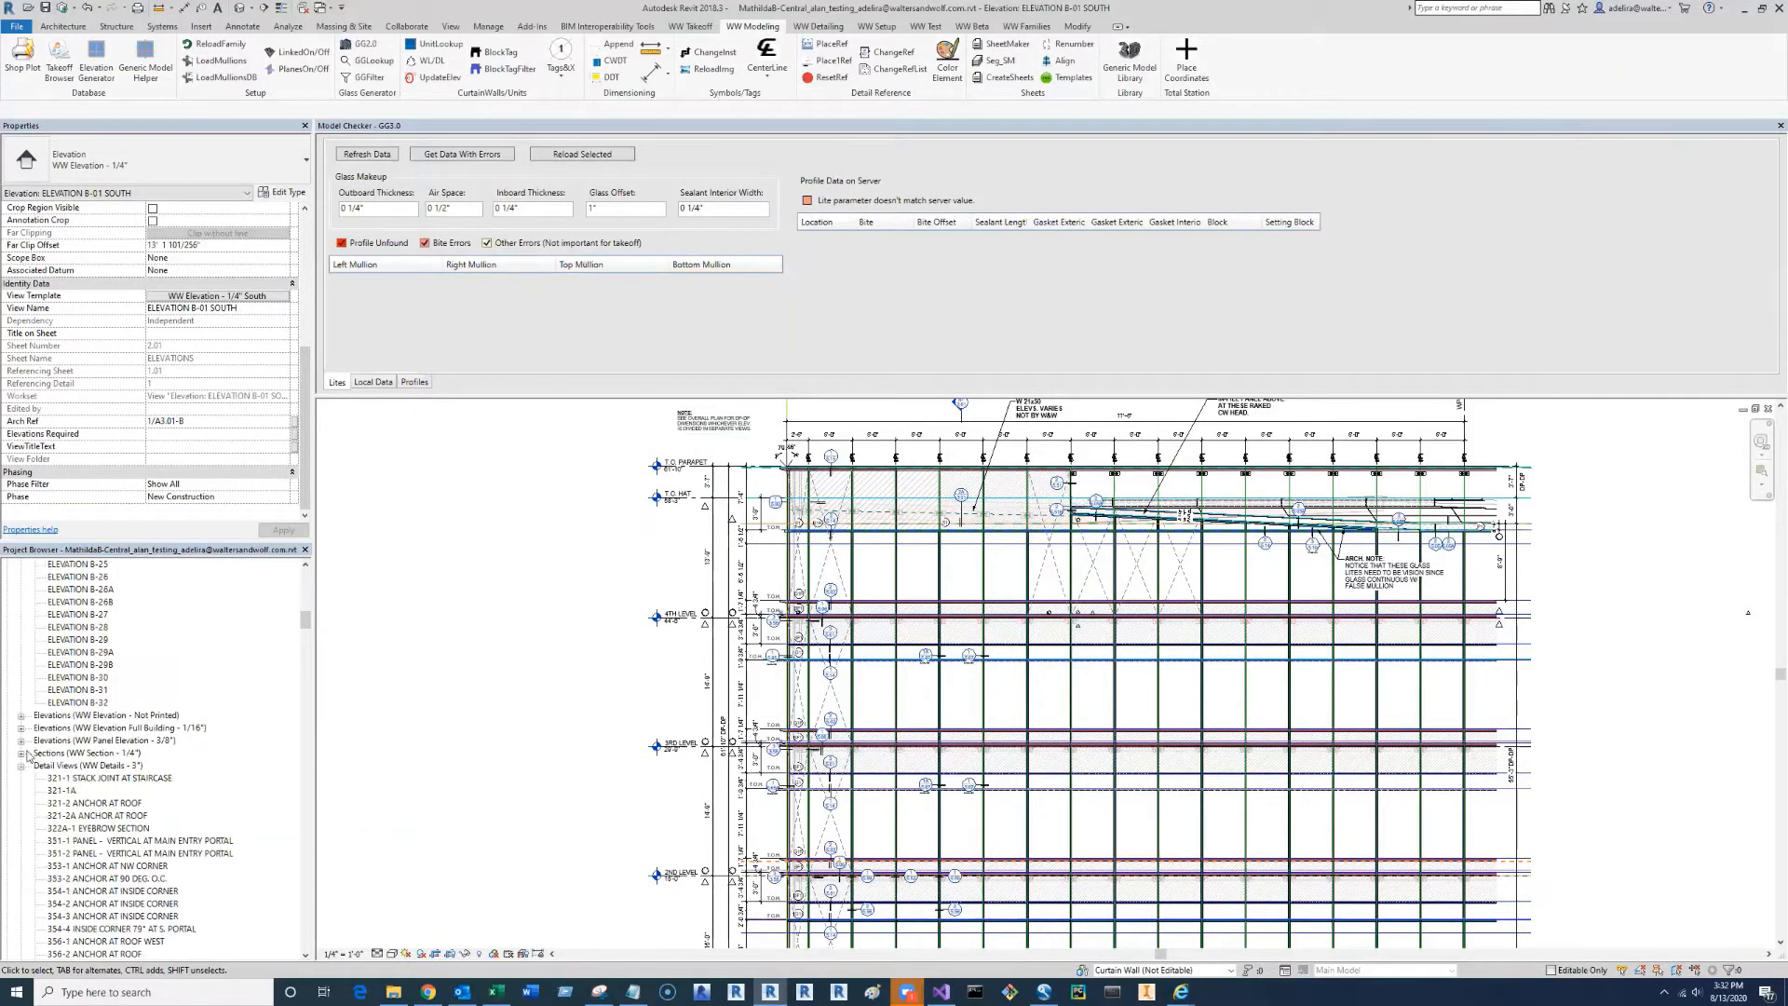
pyautogui.click(21, 753)
pyautogui.doubleClick(73, 742)
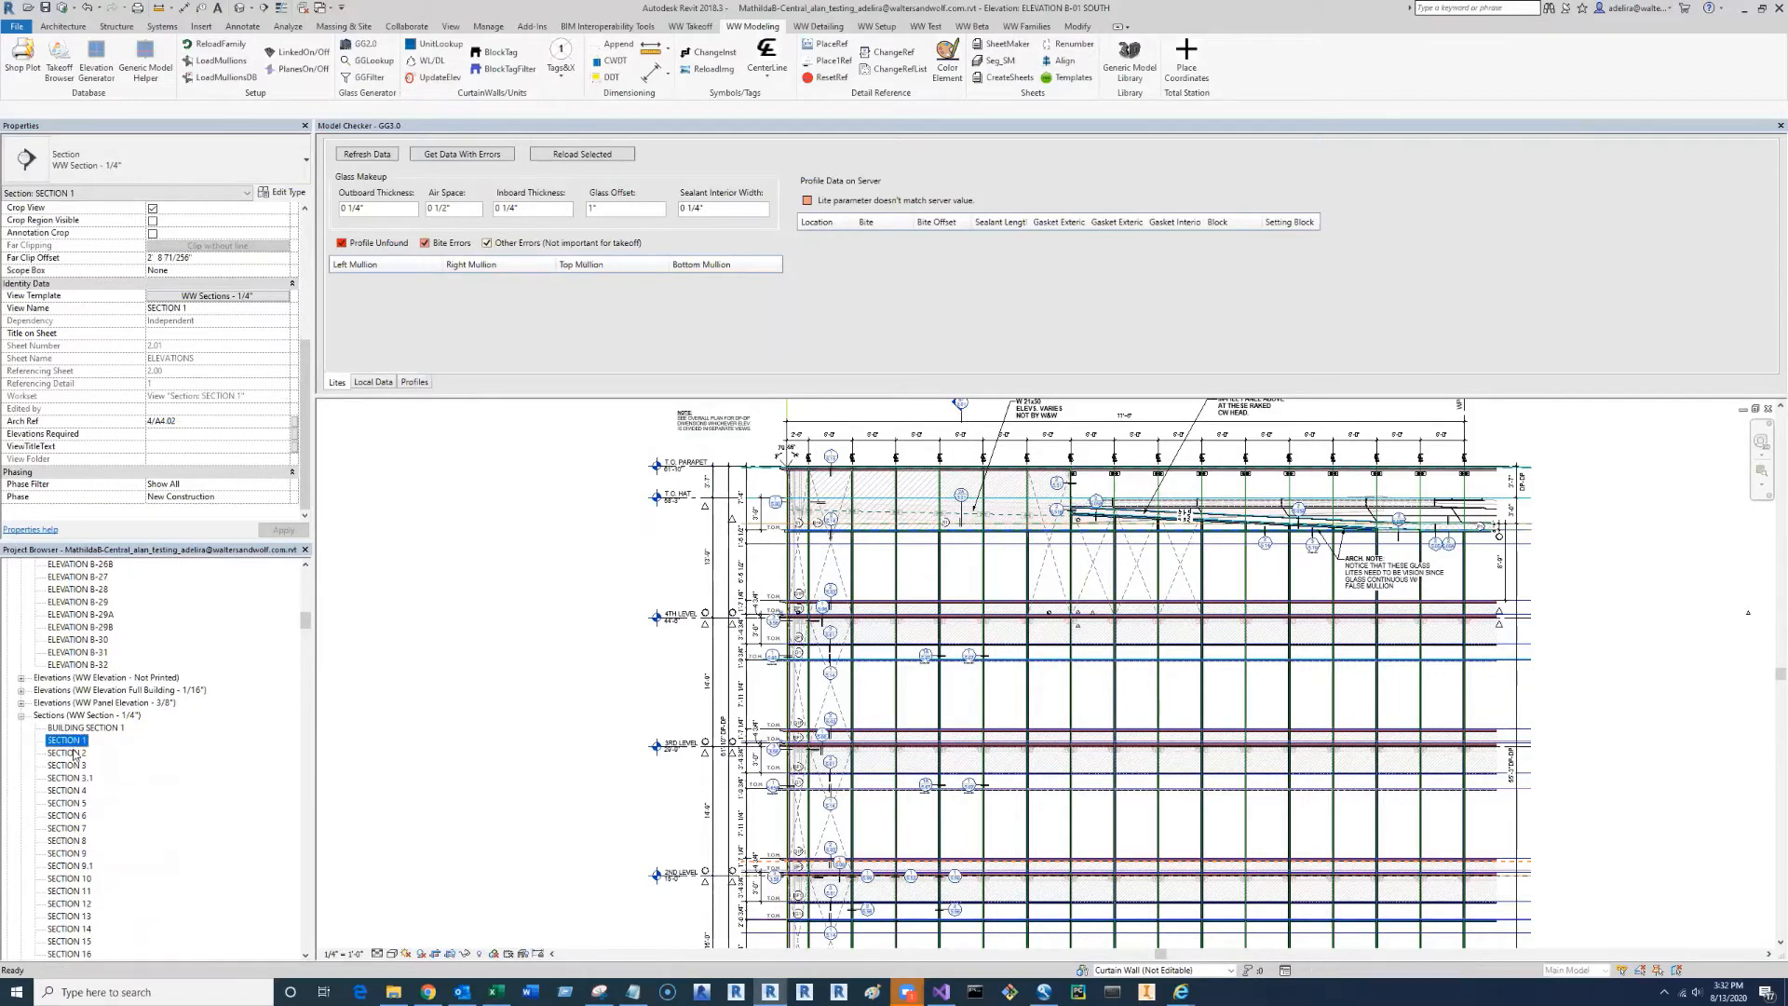
pyautogui.click(74, 791)
pyautogui.click(72, 742)
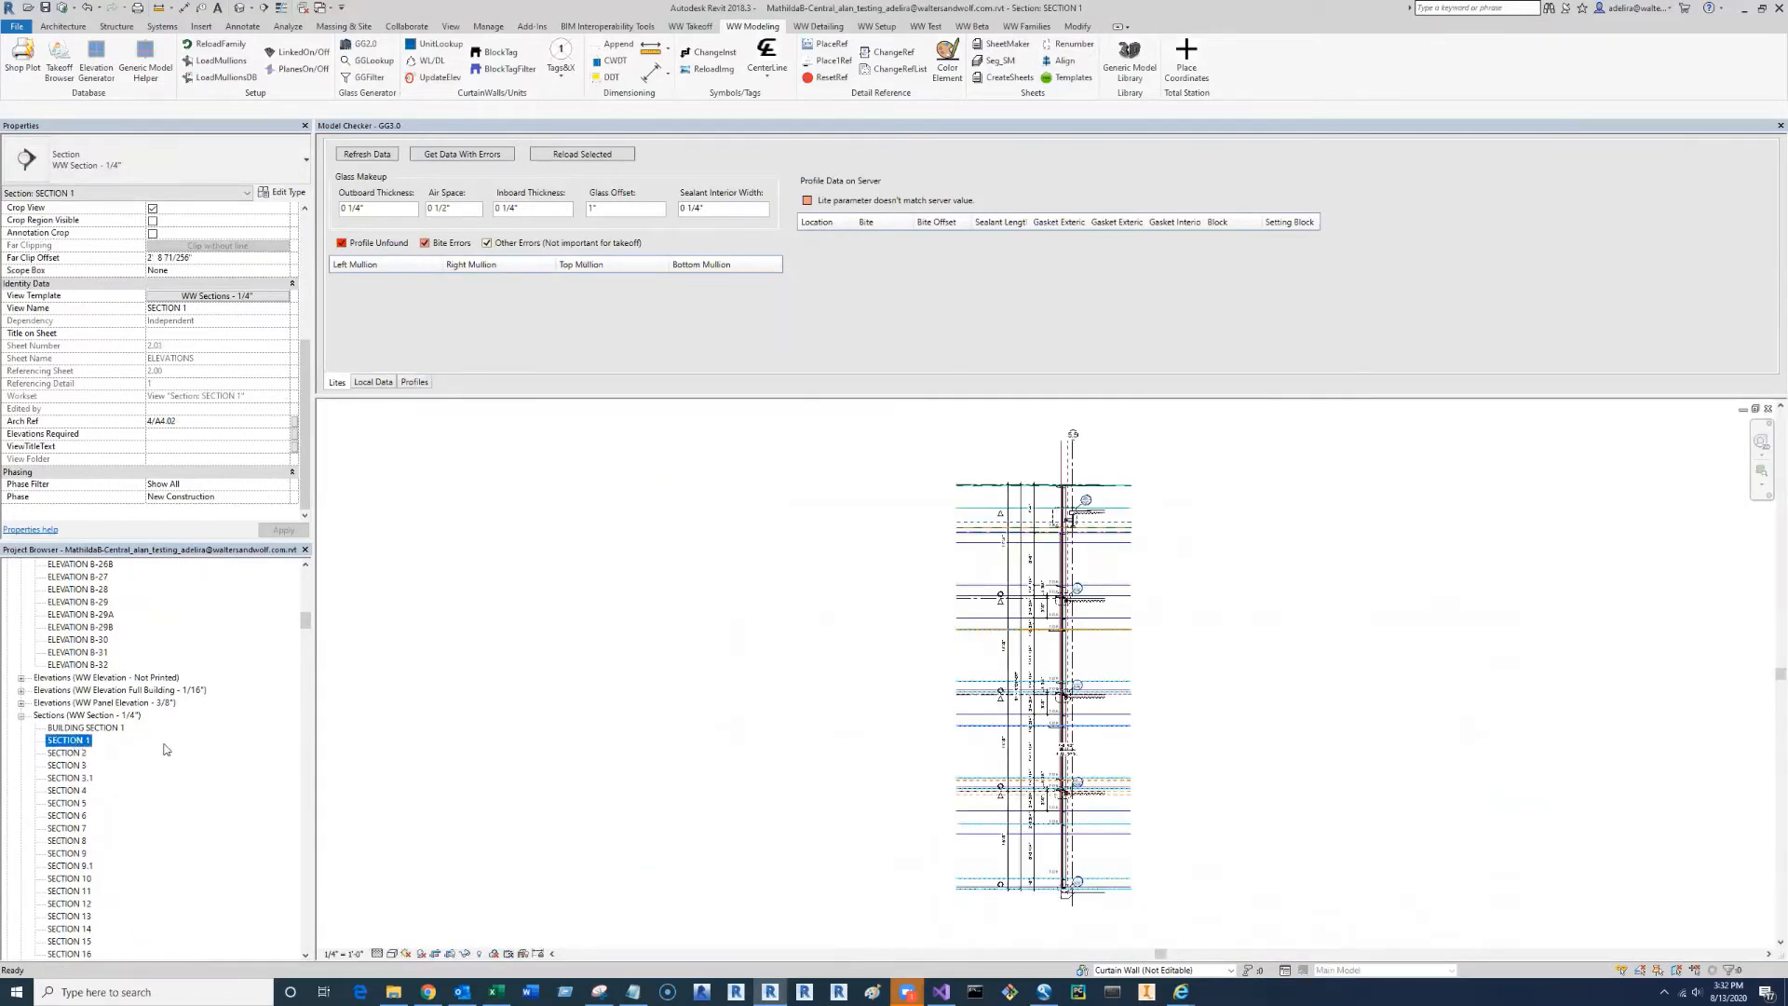
pyautogui.scroll(1, 966, 867)
pyautogui.moveTo(965, 867)
pyautogui.mouseDown(button='middle')
pyautogui.moveTo(750, 934)
pyautogui.moveTo(672, 886)
pyautogui.mouseUp(button='middle')
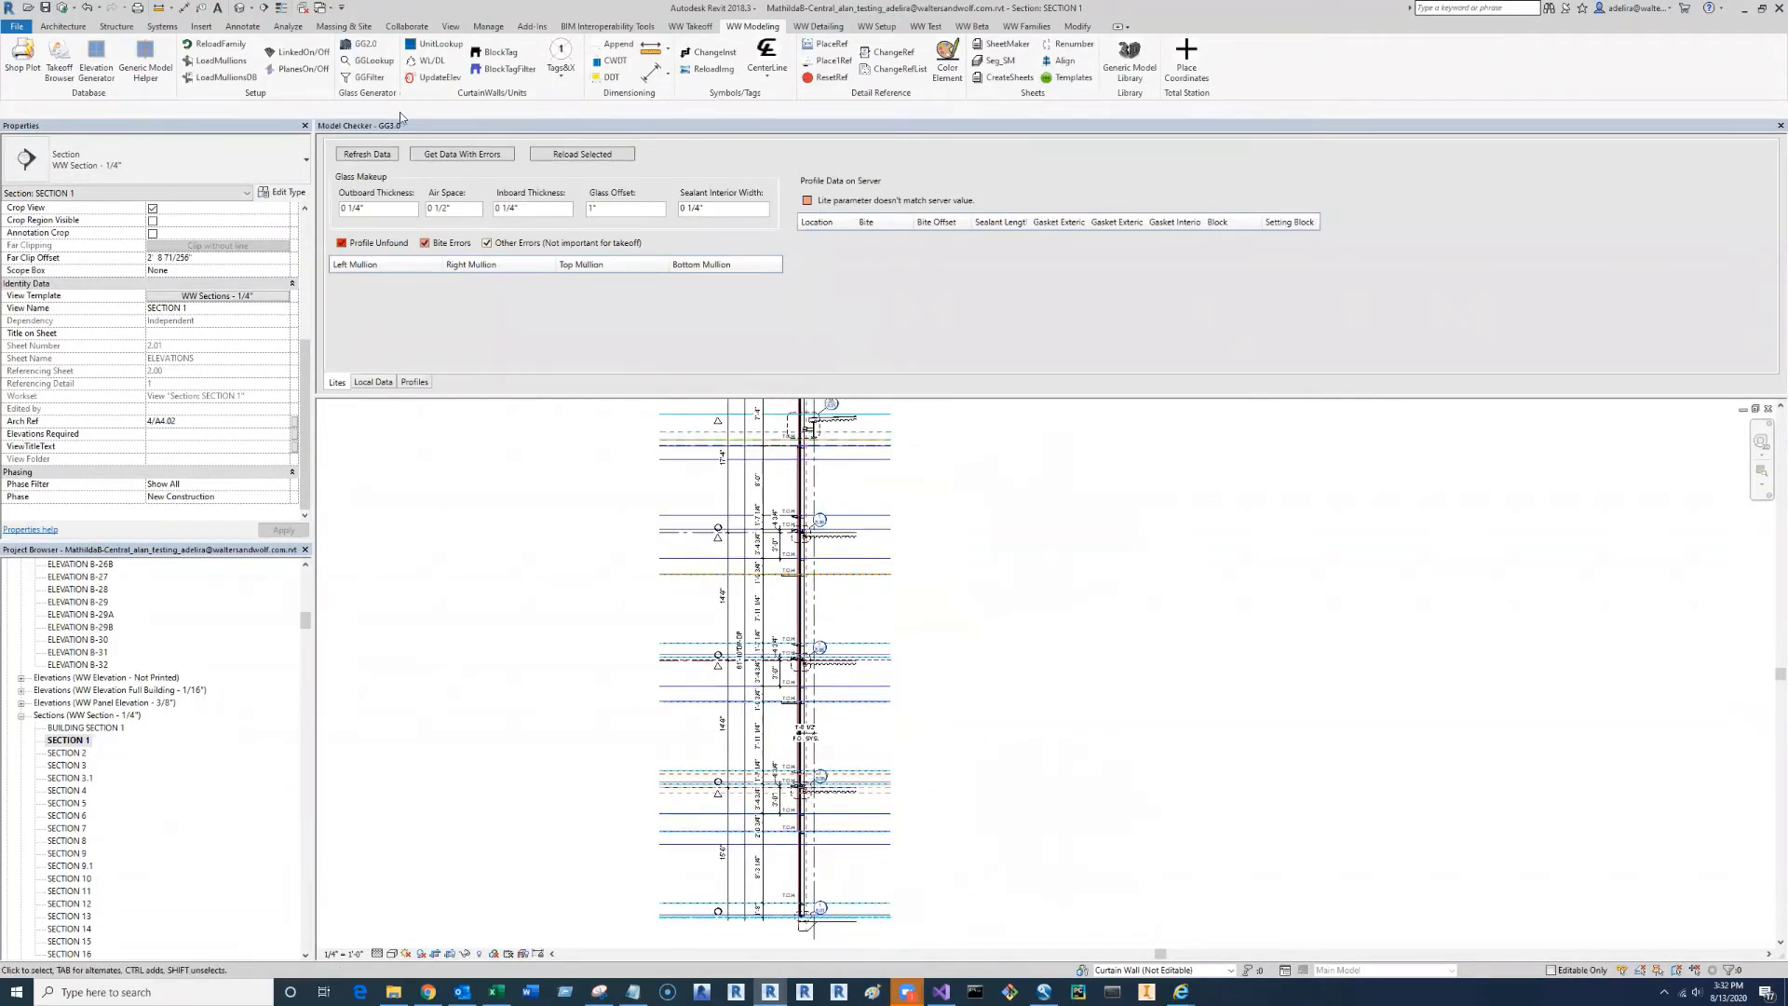
# - Start WL/DL symbol placement in SECTION 1, manually selecting the B-01 Elevation curtain wall at its base
pyautogui.click(428, 60)
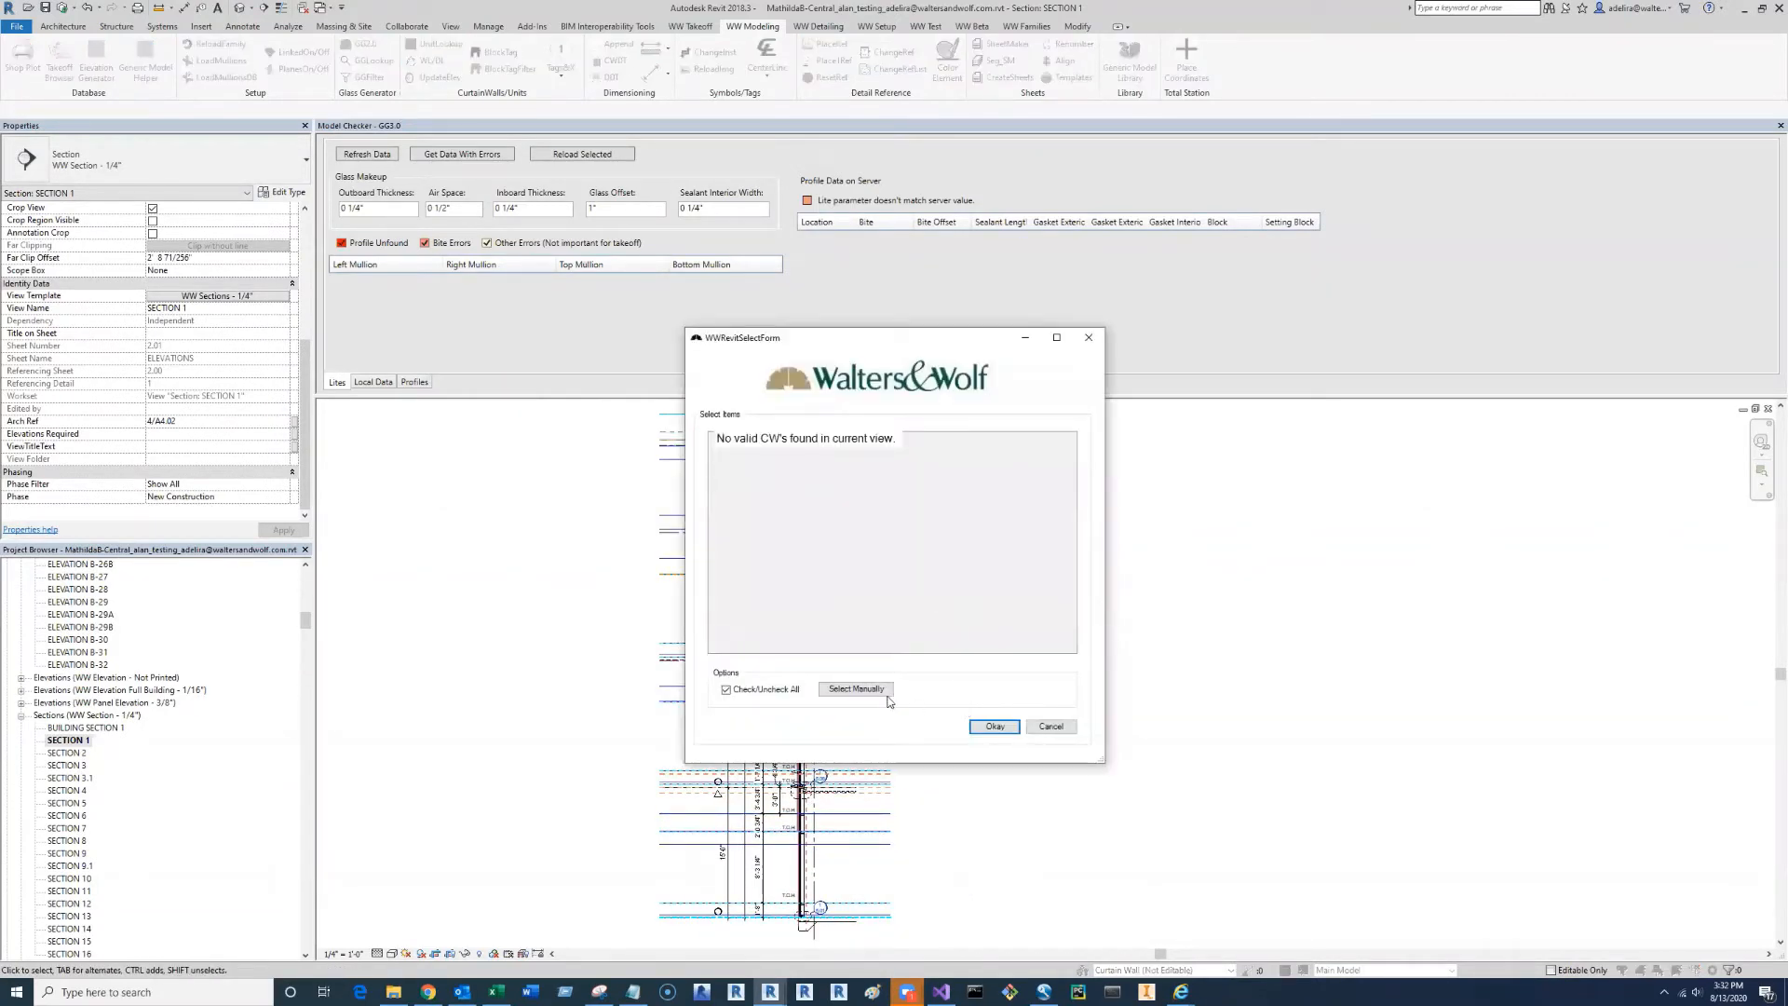
pyautogui.click(856, 689)
pyautogui.moveTo(800, 957); pyautogui.dragTo(805, 925, button='middle')
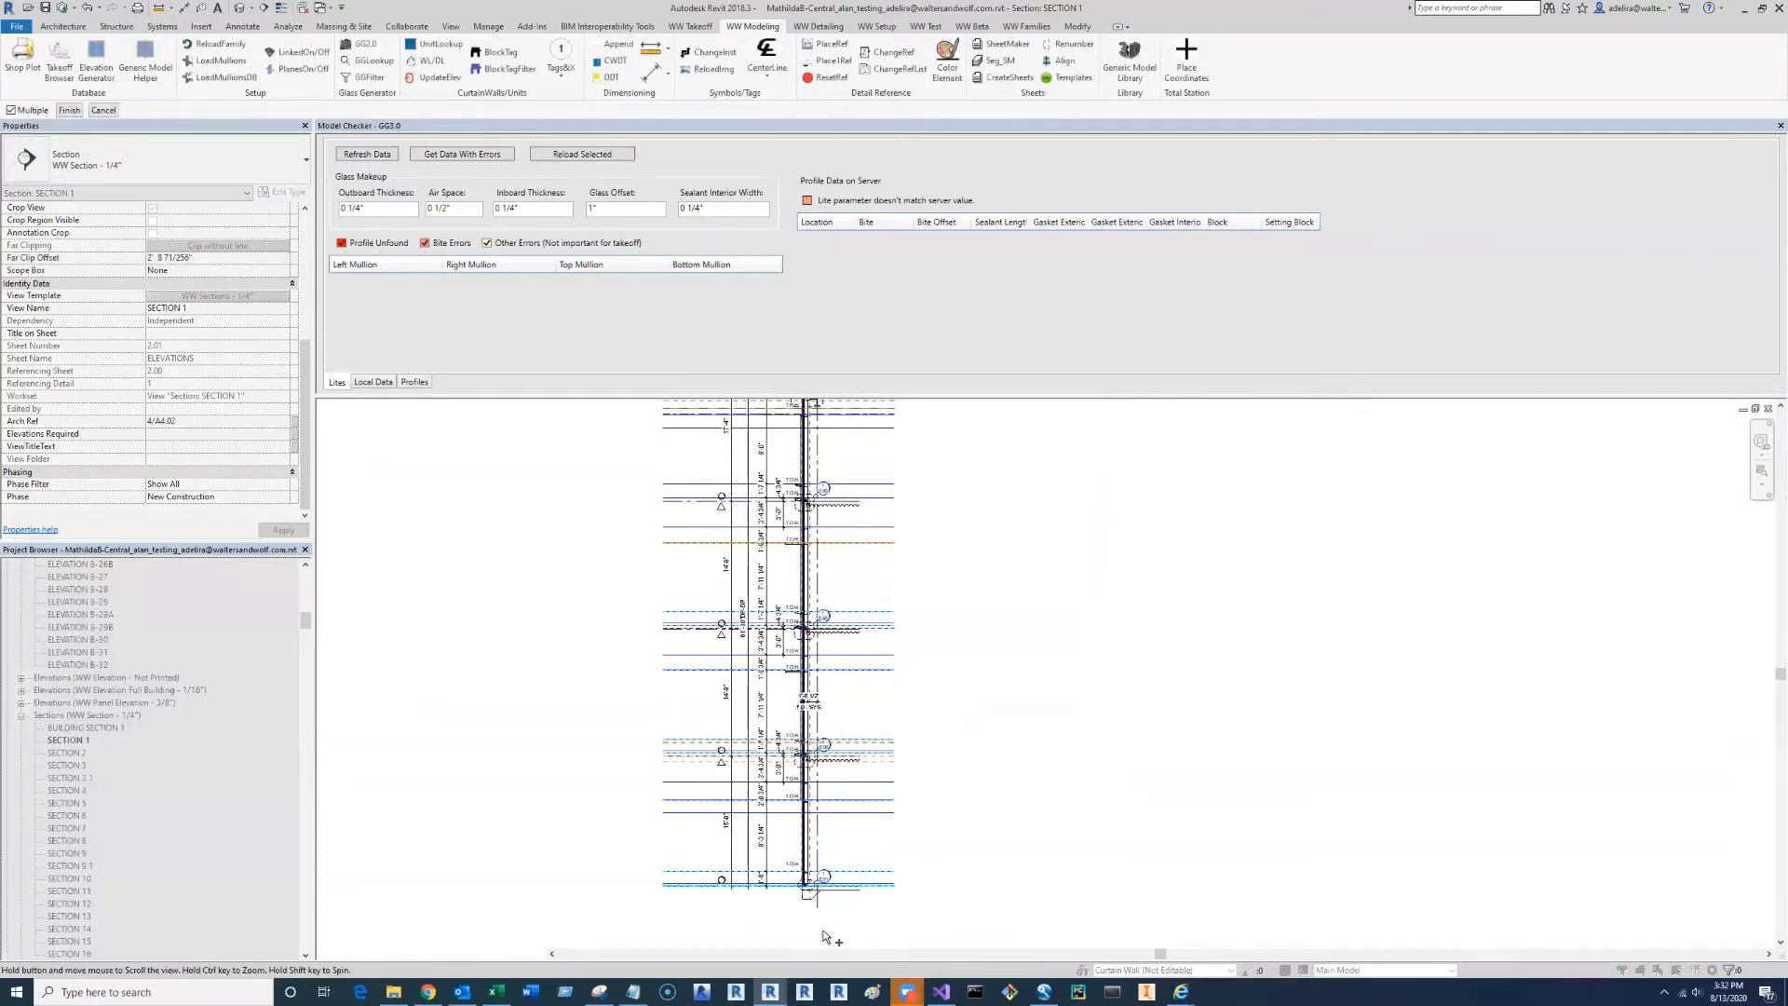
pyautogui.scroll(2, 804, 928)
pyautogui.scroll(2, 810, 930)
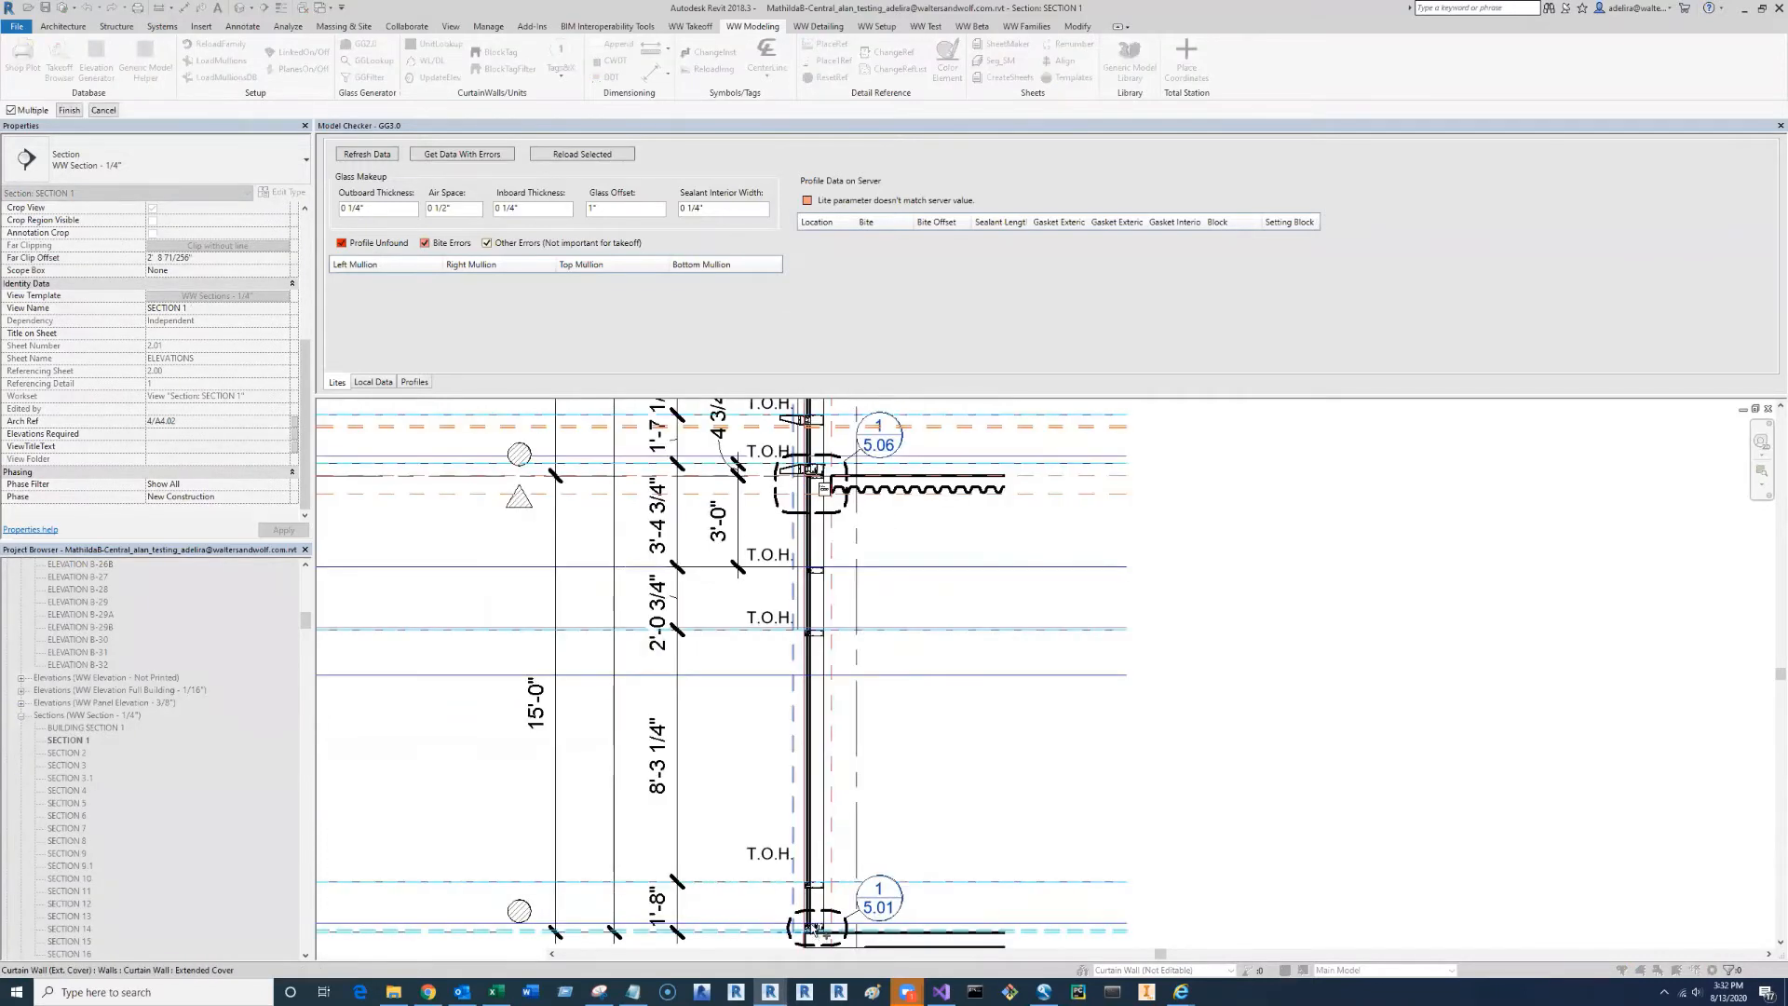
pyautogui.click(808, 927)
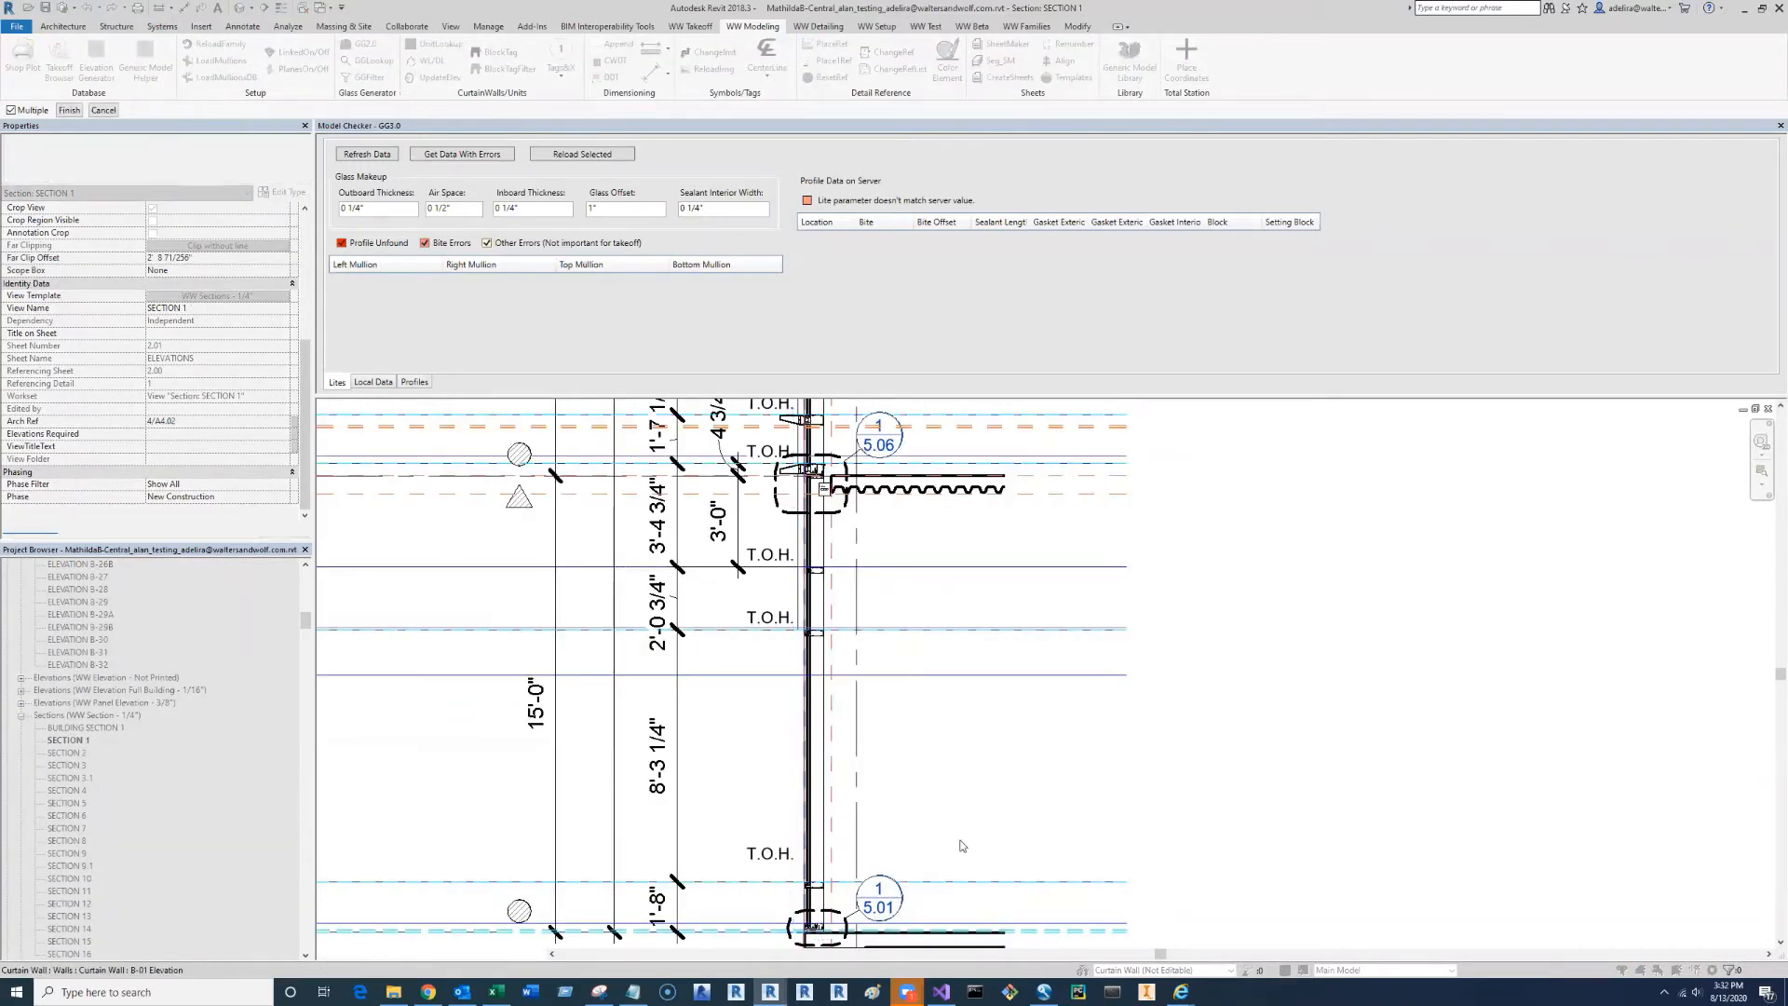
pyautogui.click(76, 111)
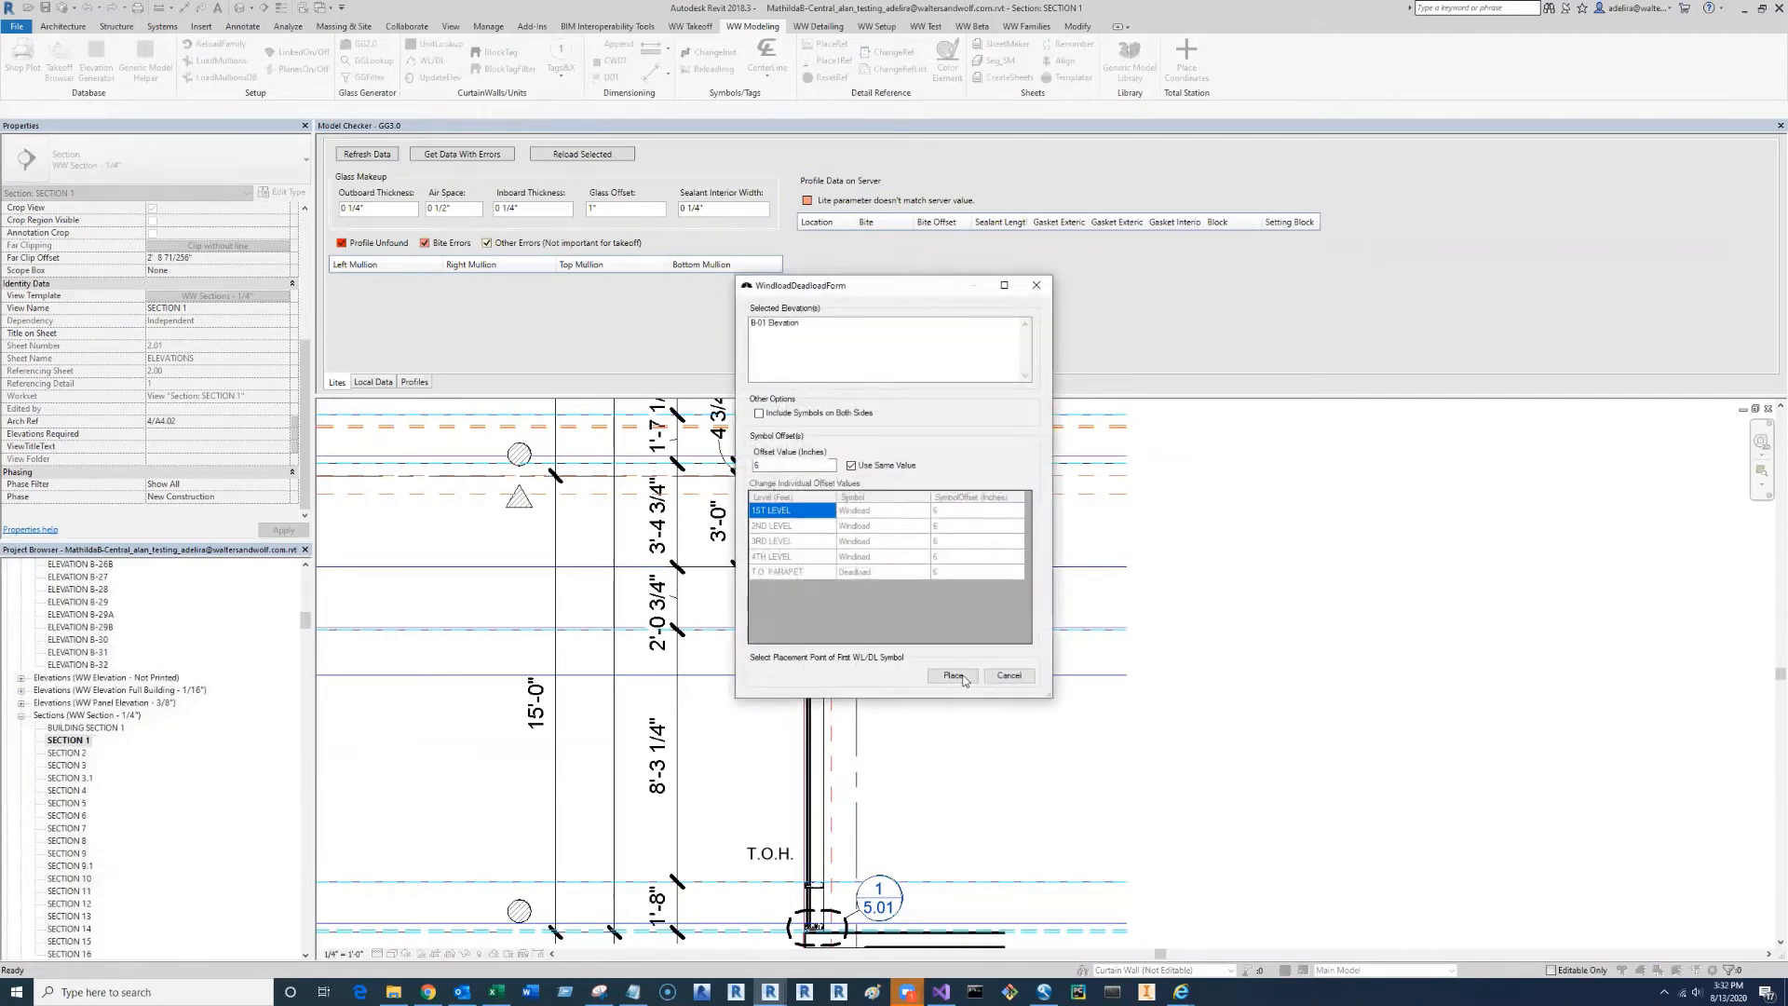
# - Place the windload and deadload symbols with a 6-inch offset in SECTION 1, starting at the 1ST LEVEL line beside the second dimension string
pyautogui.click(964, 680)
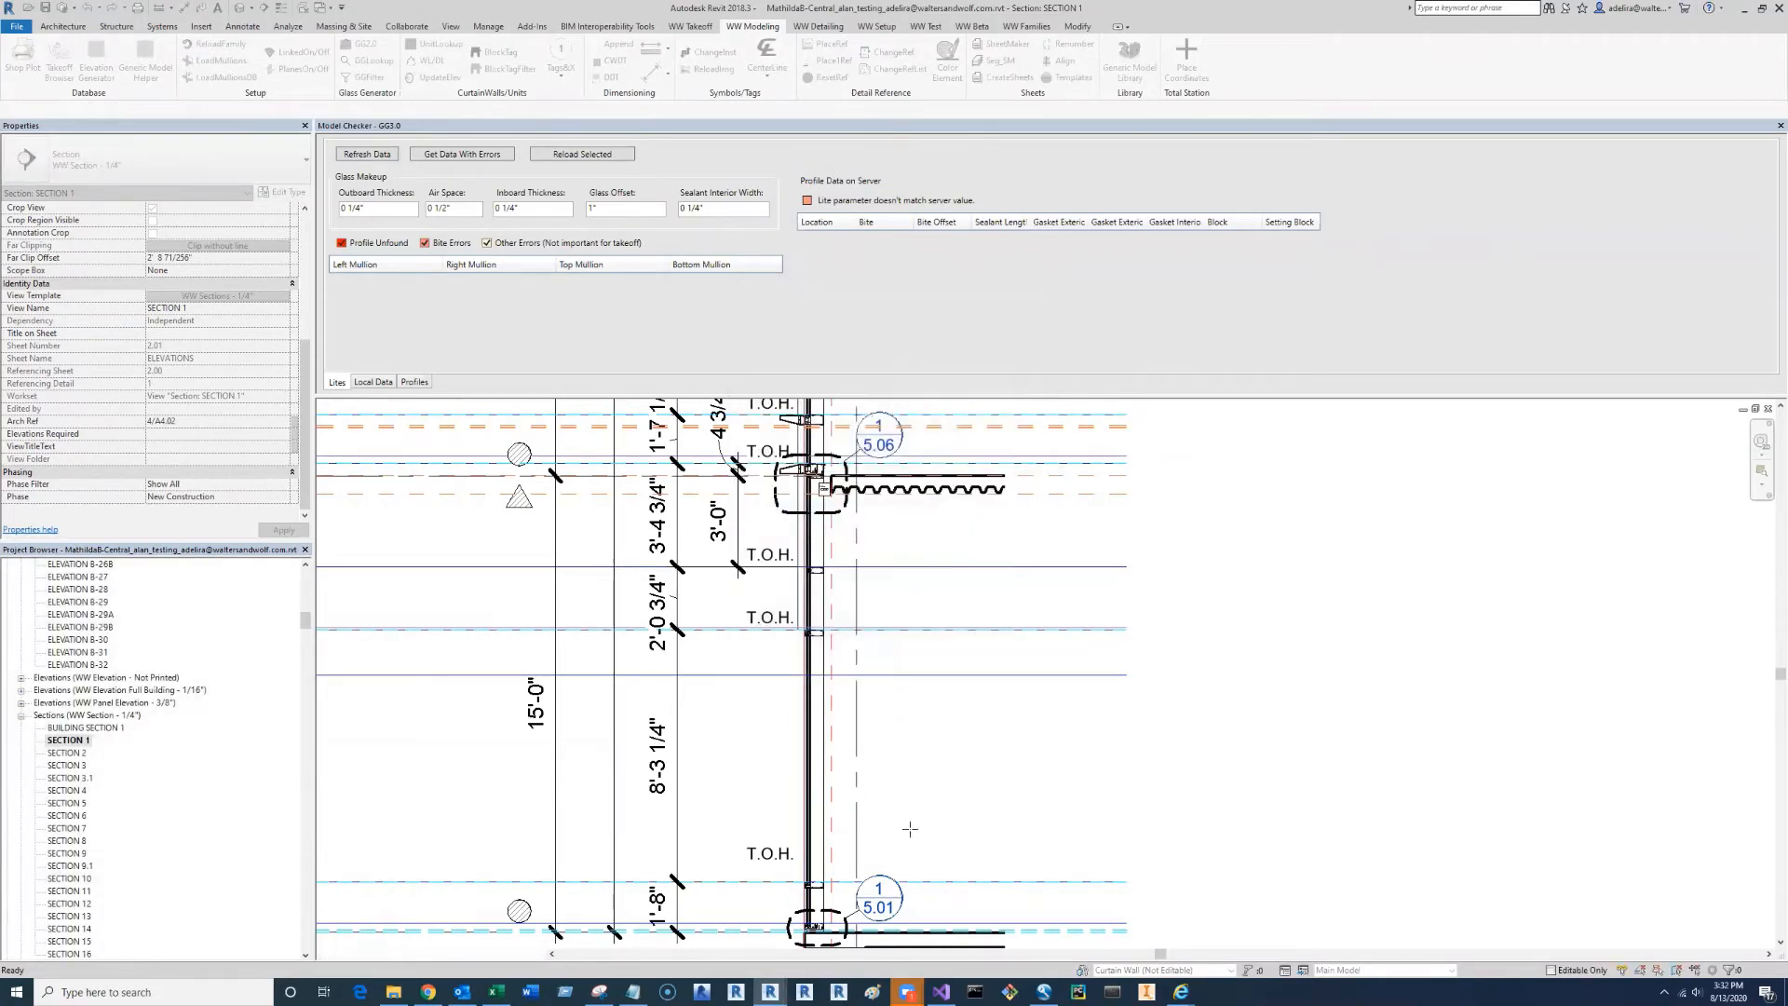
pyautogui.moveTo(910, 830); pyautogui.dragTo(890, 641, button='middle')
pyautogui.scroll(-1, 891, 746)
pyautogui.moveTo(724, 729); pyautogui.dragTo(850, 794, button='middle')
pyautogui.press('Escape')
pyautogui.press('Escape')
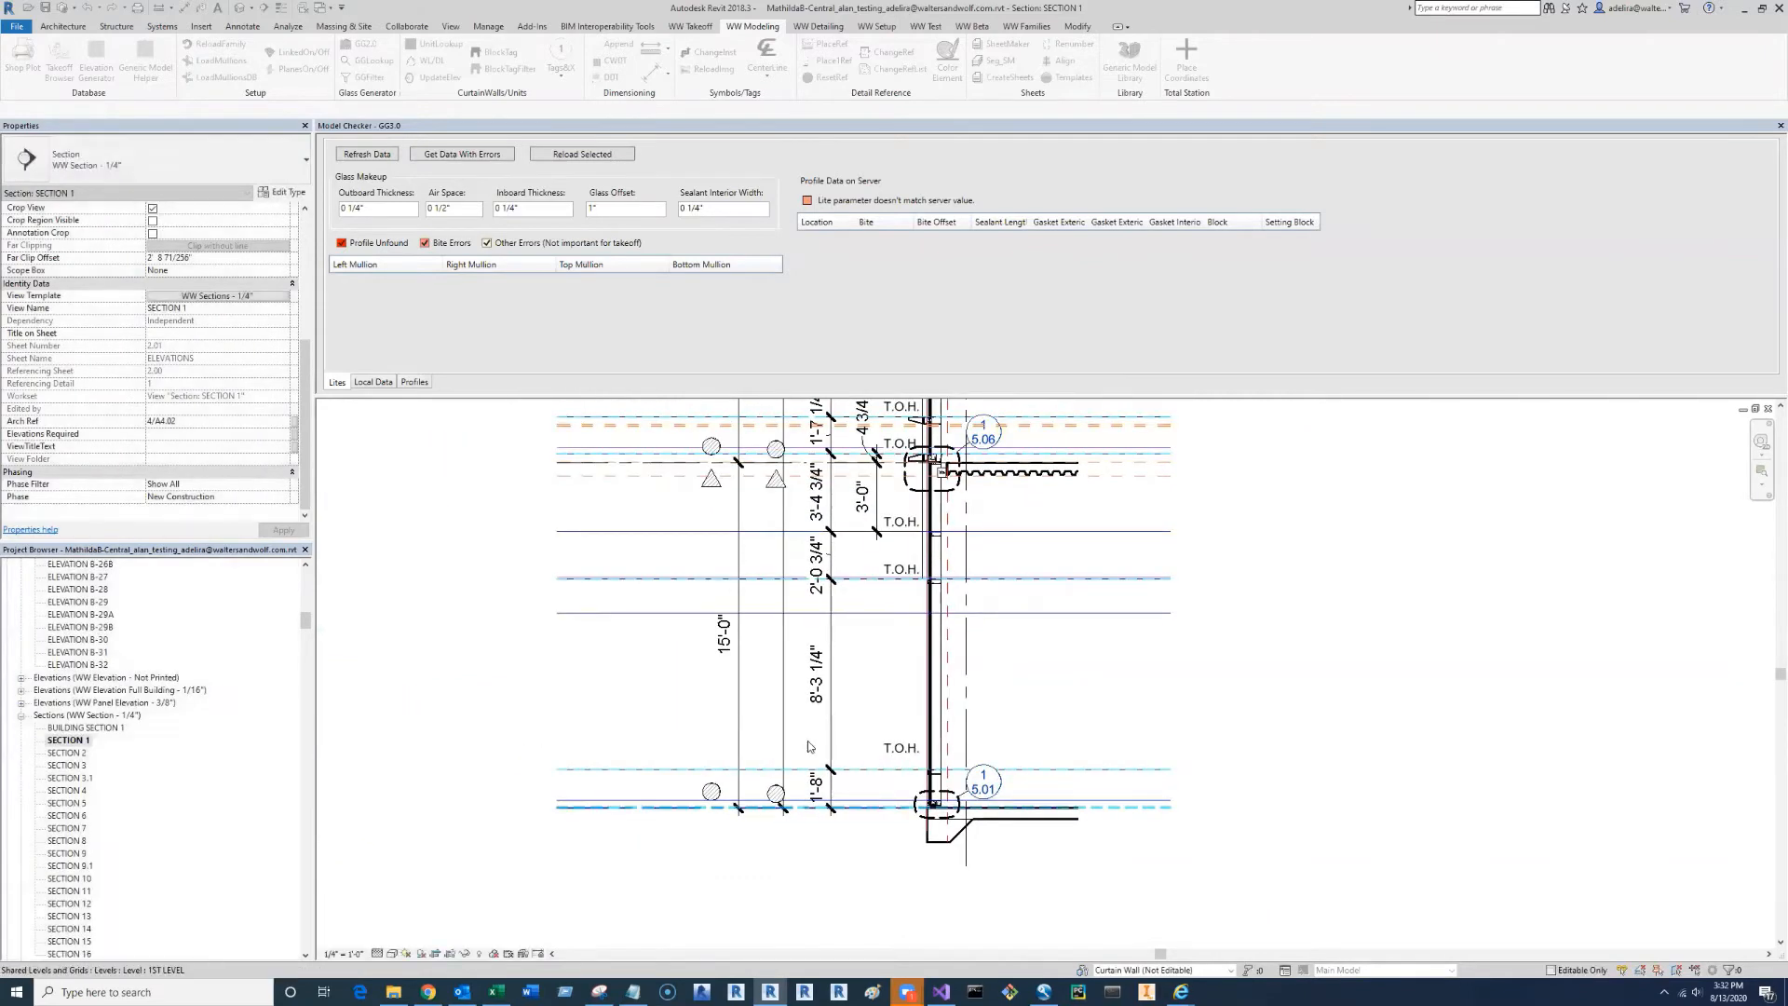
# - Move the topmost newly placed deadload symbol down from the parapet line to align with the existing deadload symbol beside it
pyautogui.scroll(-2, 786, 773)
pyautogui.moveTo(794, 749); pyautogui.dragTo(819, 864, button='middle')
pyautogui.moveTo(819, 693); pyautogui.dragTo(828, 872, button='middle')
pyautogui.moveTo(835, 662); pyautogui.dragTo(839, 724, button='middle')
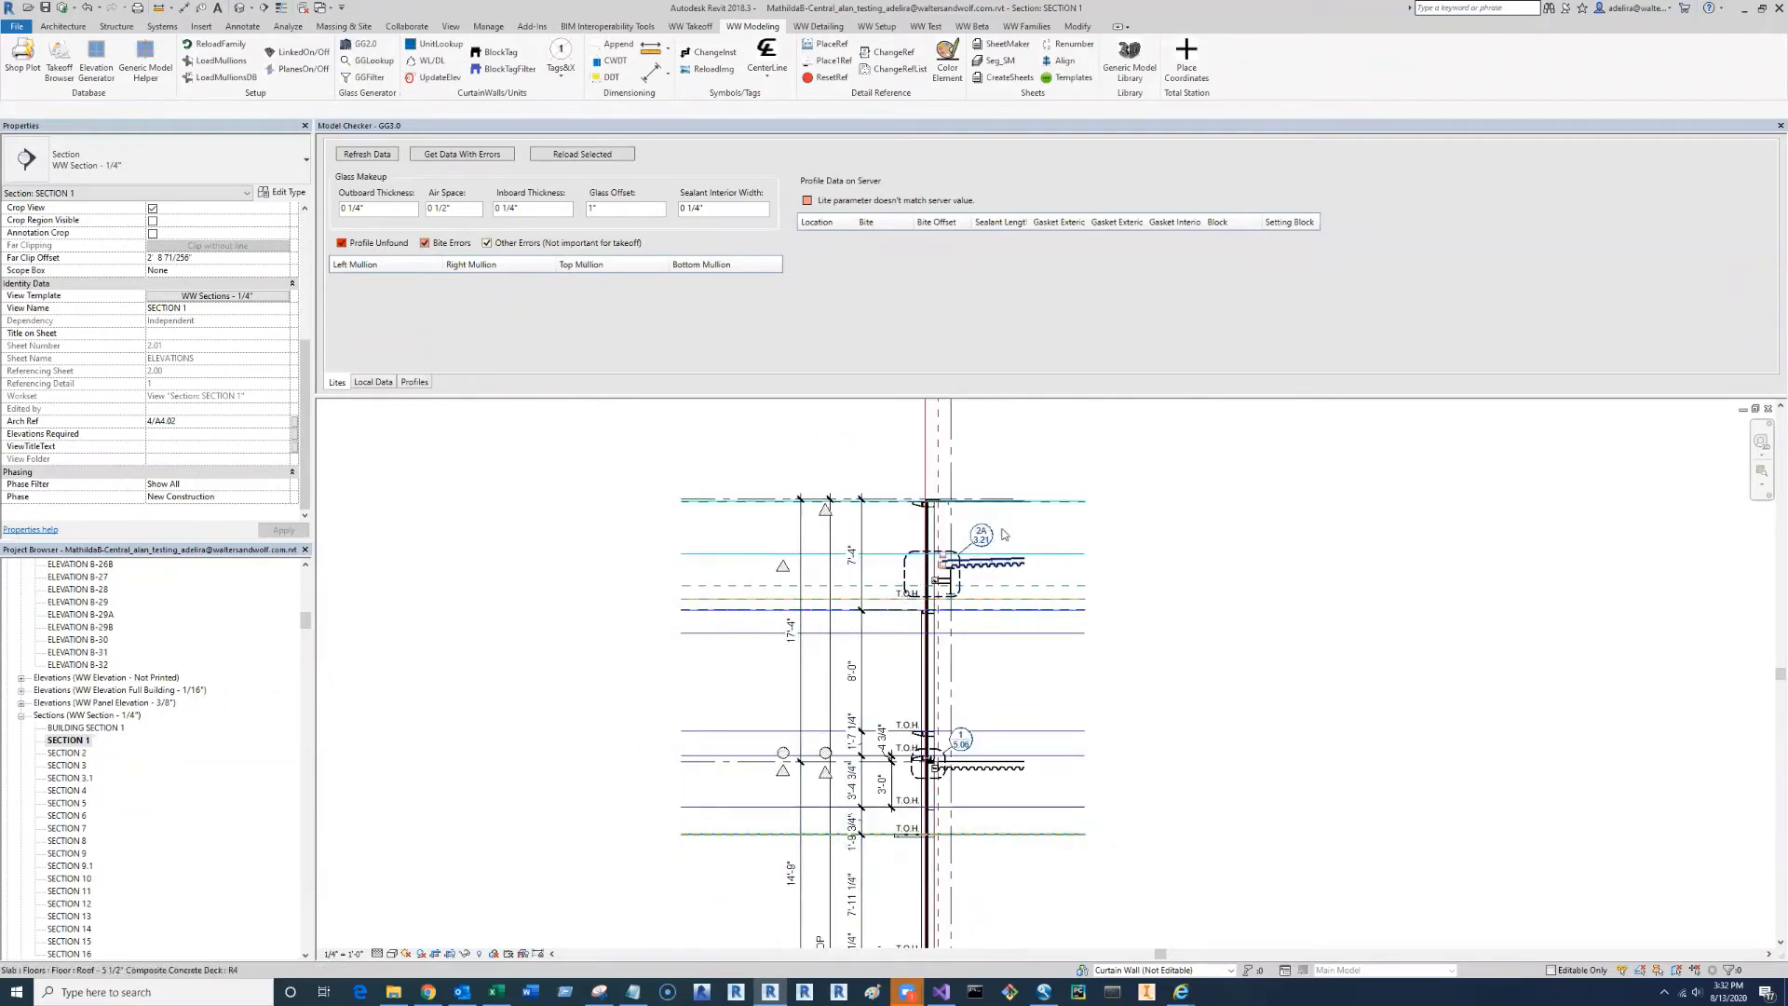
pyautogui.moveTo(1040, 544); pyautogui.dragTo(1054, 545, button='middle')
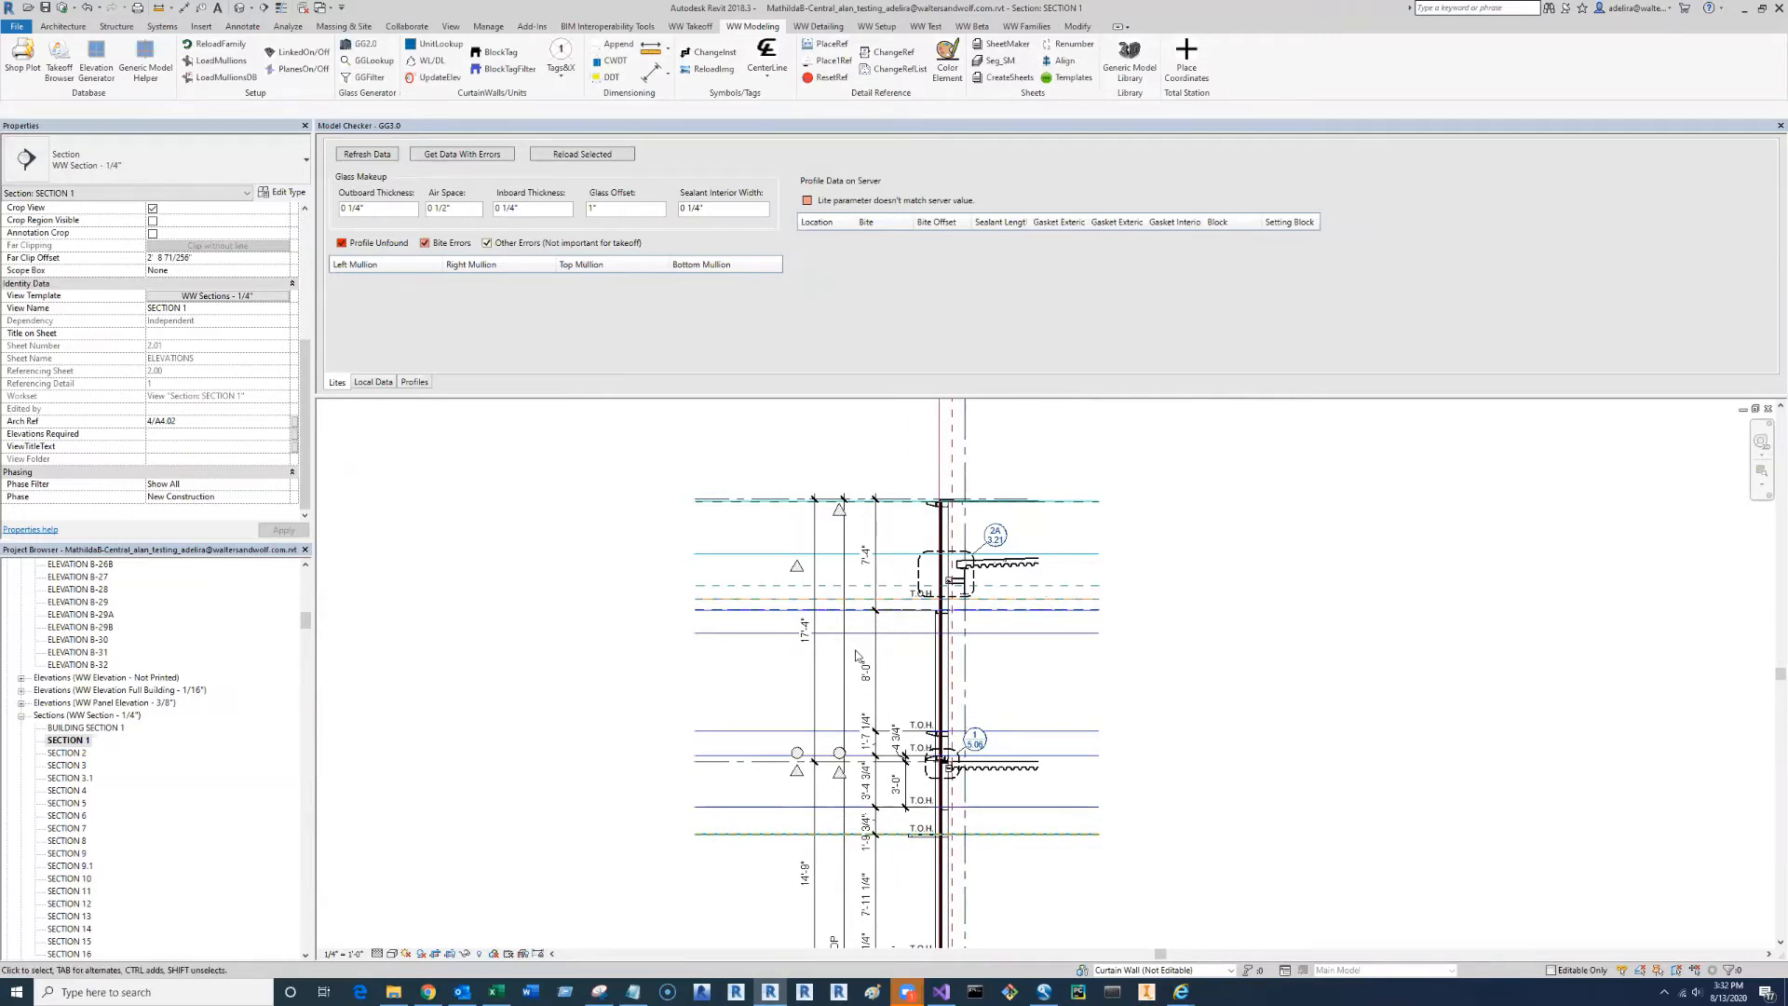
pyautogui.click(839, 512)
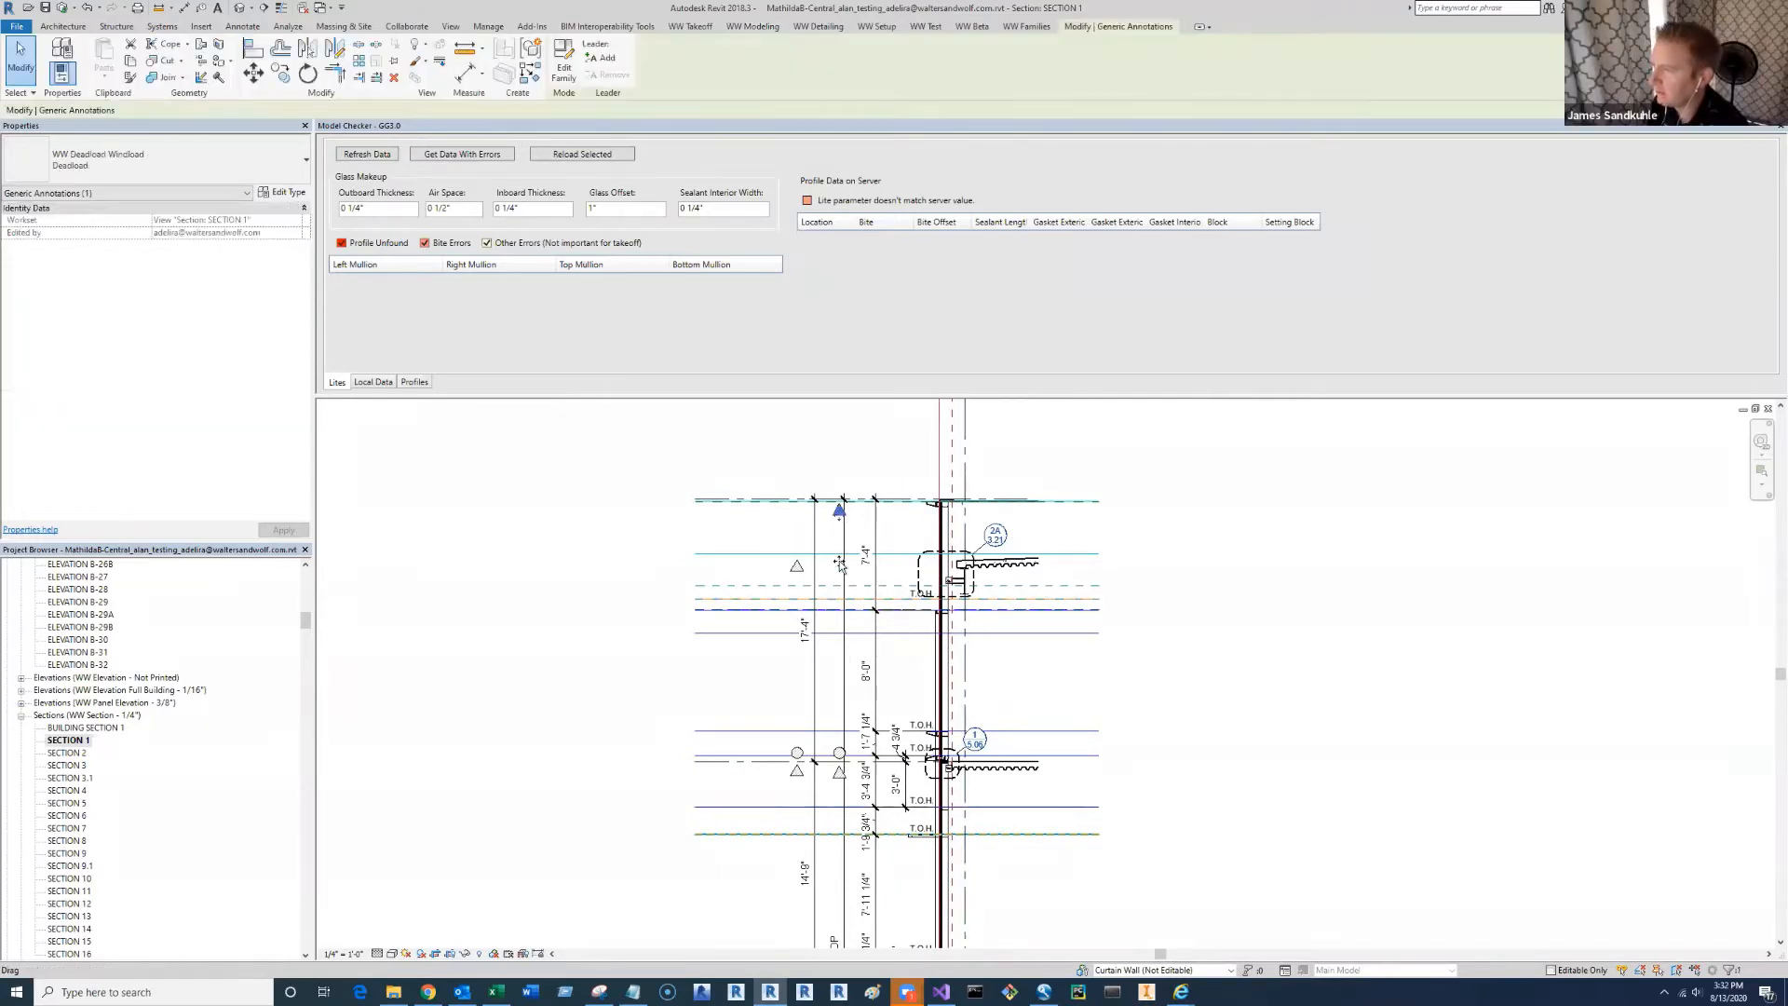
pyautogui.moveTo(839, 569); pyautogui.dragTo(838, 568)
pyautogui.click(624, 725)
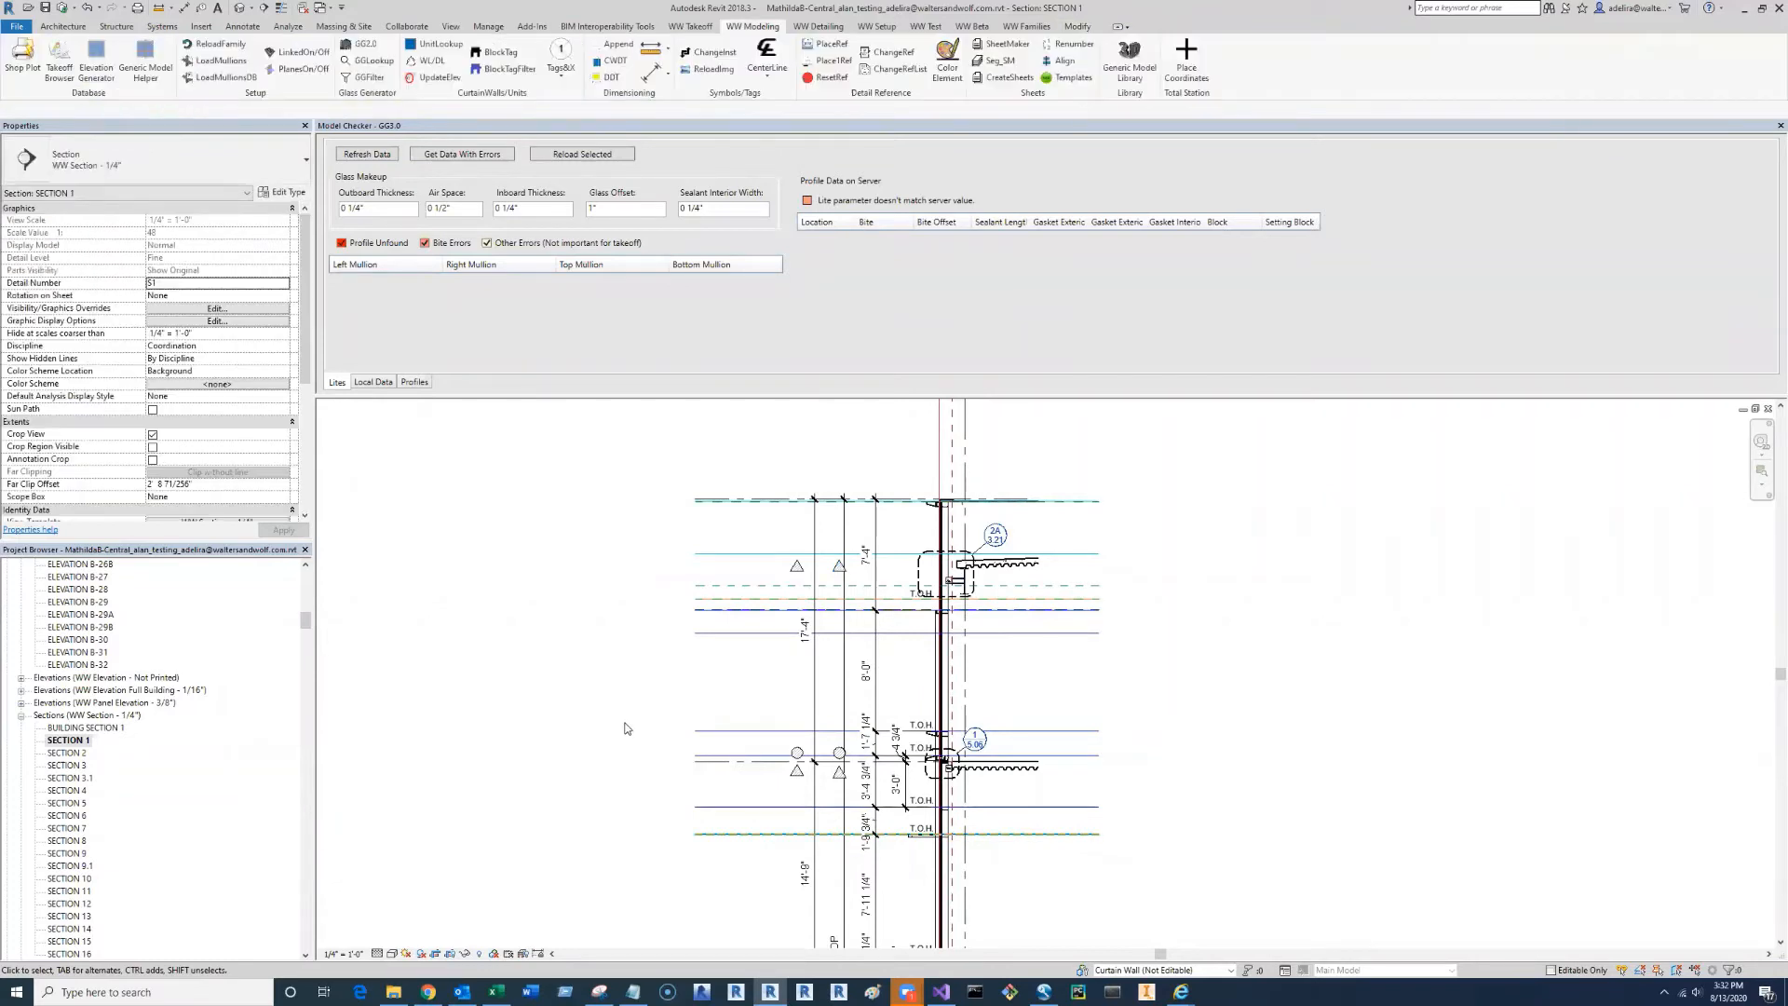
# - Examine the placed windload and deadload symbols at every level of SECTION 1 down to the 1ST LEVEL
pyautogui.scroll(-1, 641, 712)
pyautogui.moveTo(683, 940); pyautogui.dragTo(757, 674, button='middle')
pyautogui.moveTo(991, 921)
pyautogui.mouseDown(button='middle')
pyautogui.moveTo(946, 846)
pyautogui.moveTo(1017, 828)
pyautogui.mouseUp(button='middle')
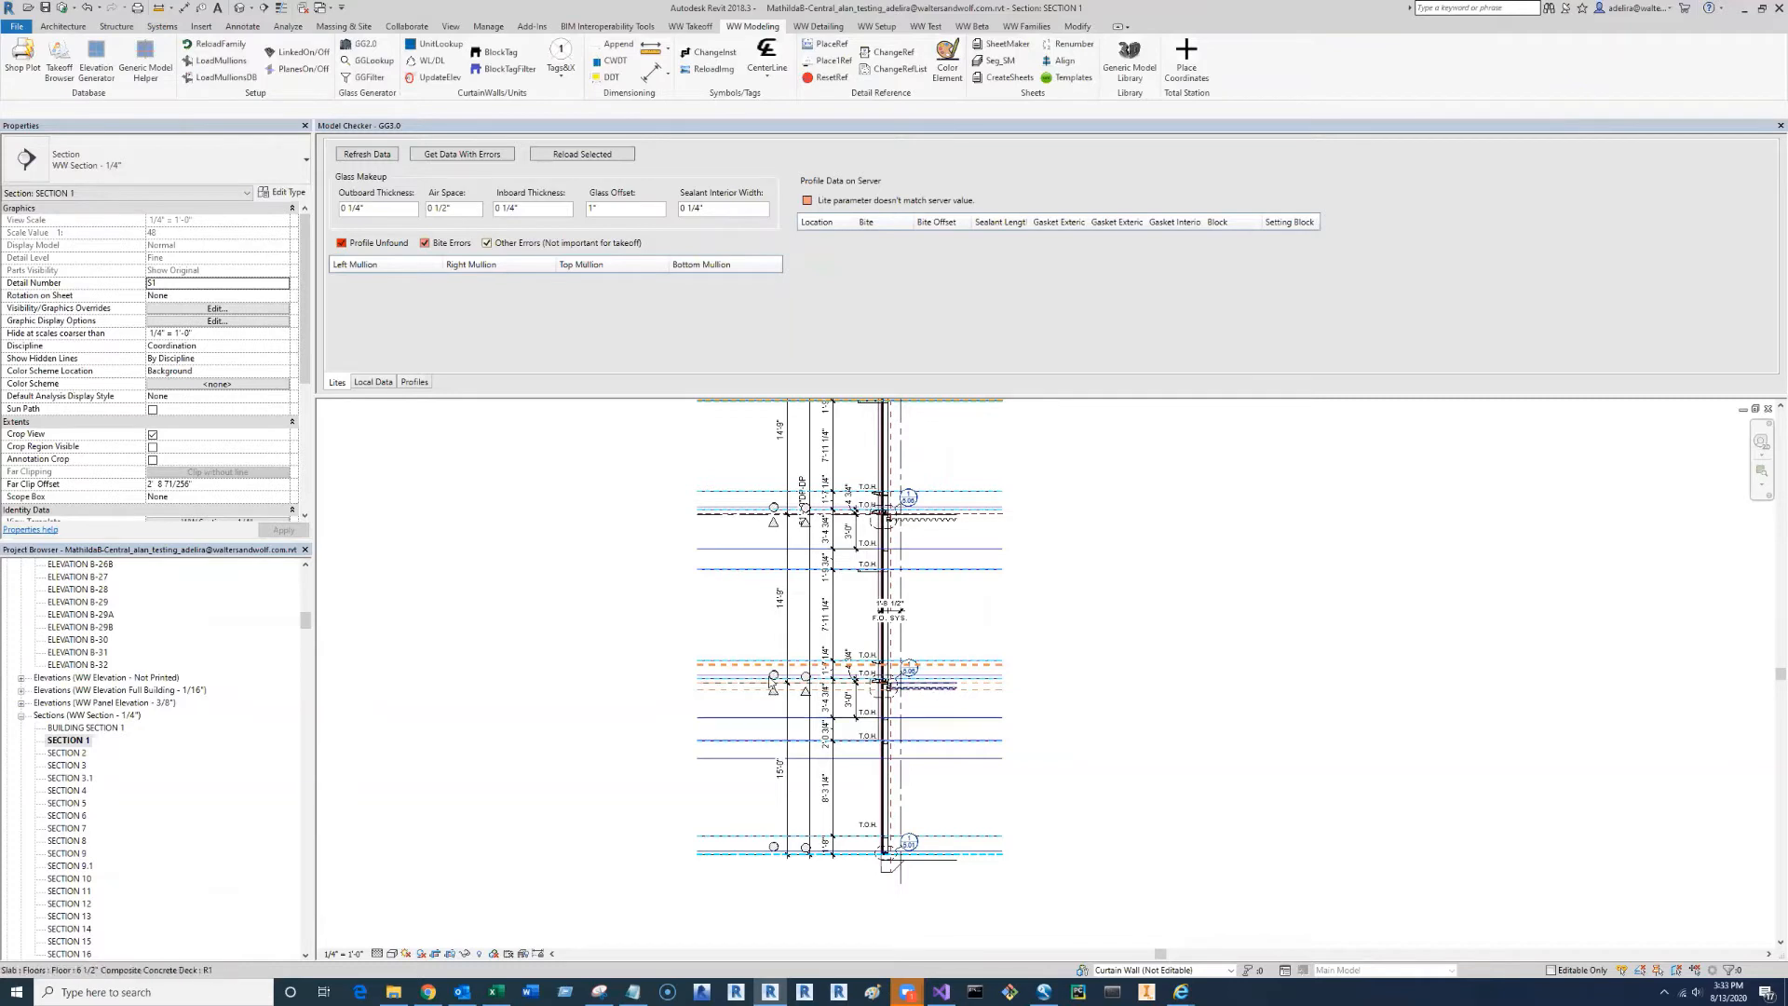
pyautogui.moveTo(793, 702); pyautogui.dragTo(810, 715, button='middle')
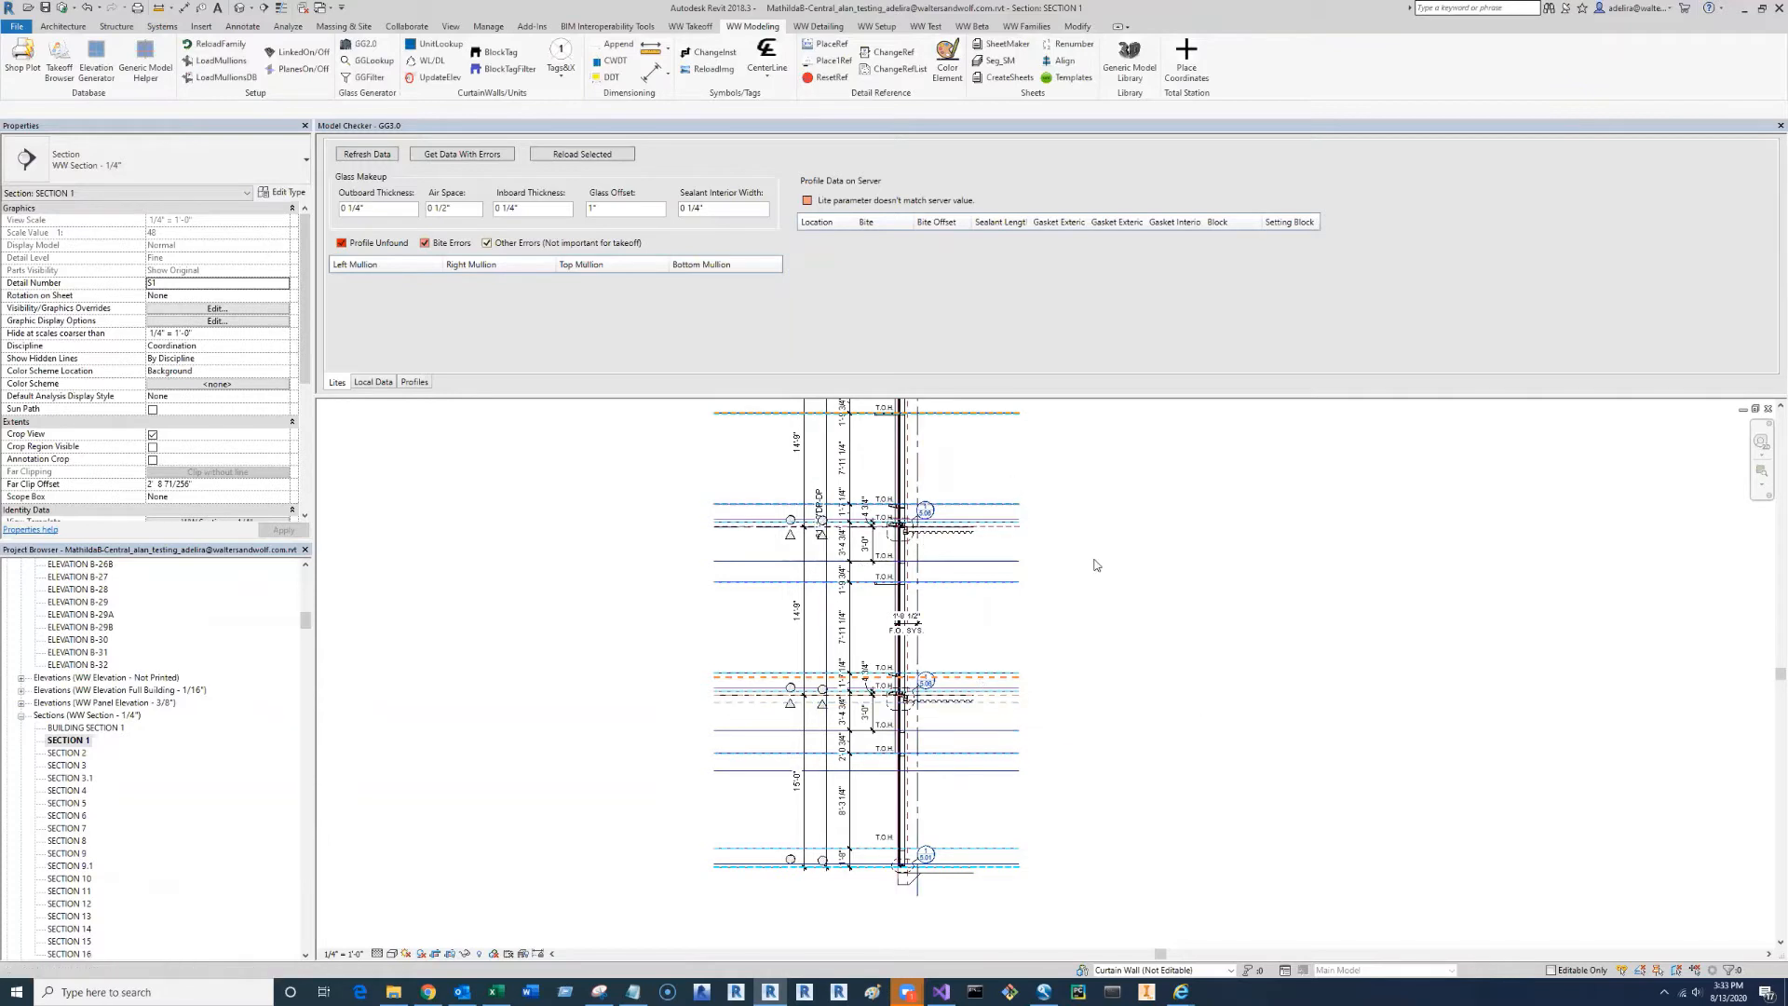
pyautogui.scroll(-3, 1010, 710)
# - Switch back to the ELEVATION B-01 SOUTH view and show the area between T.O. PARAPET and 4TH LEVEL
pyautogui.moveTo(988, 660); pyautogui.dragTo(827, 826, button='middle')
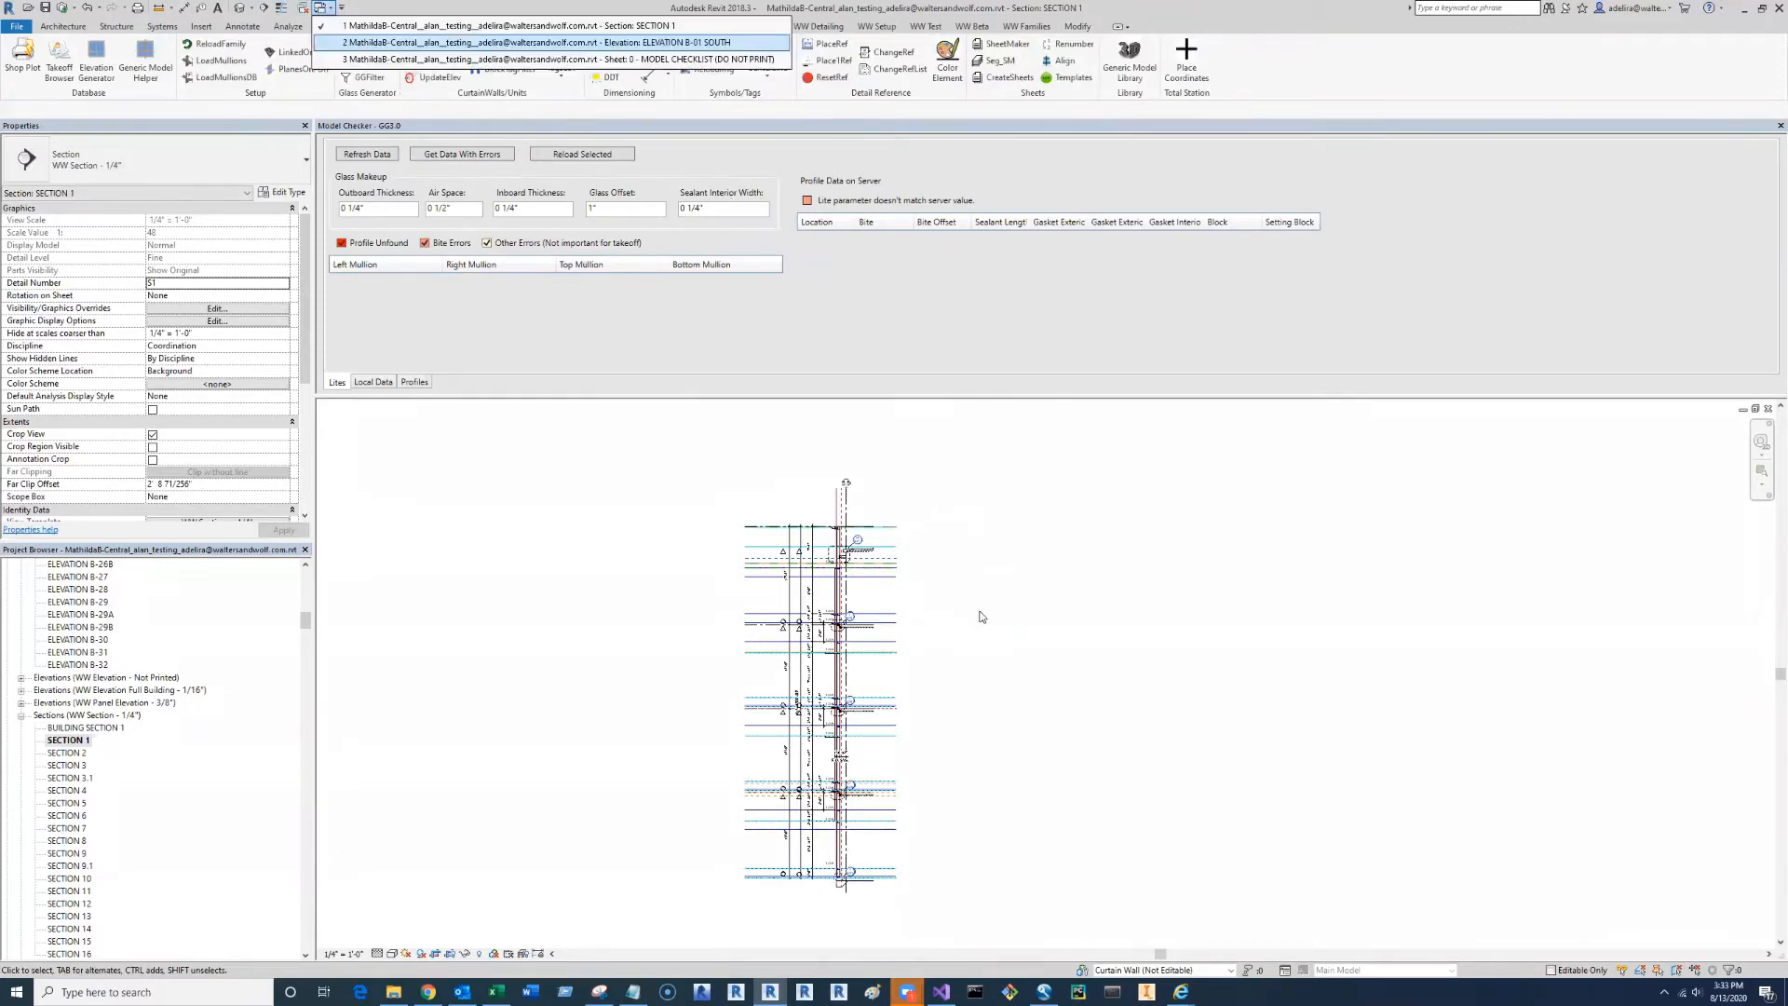
pyautogui.moveTo(776, 607); pyautogui.dragTo(763, 619, button='middle')
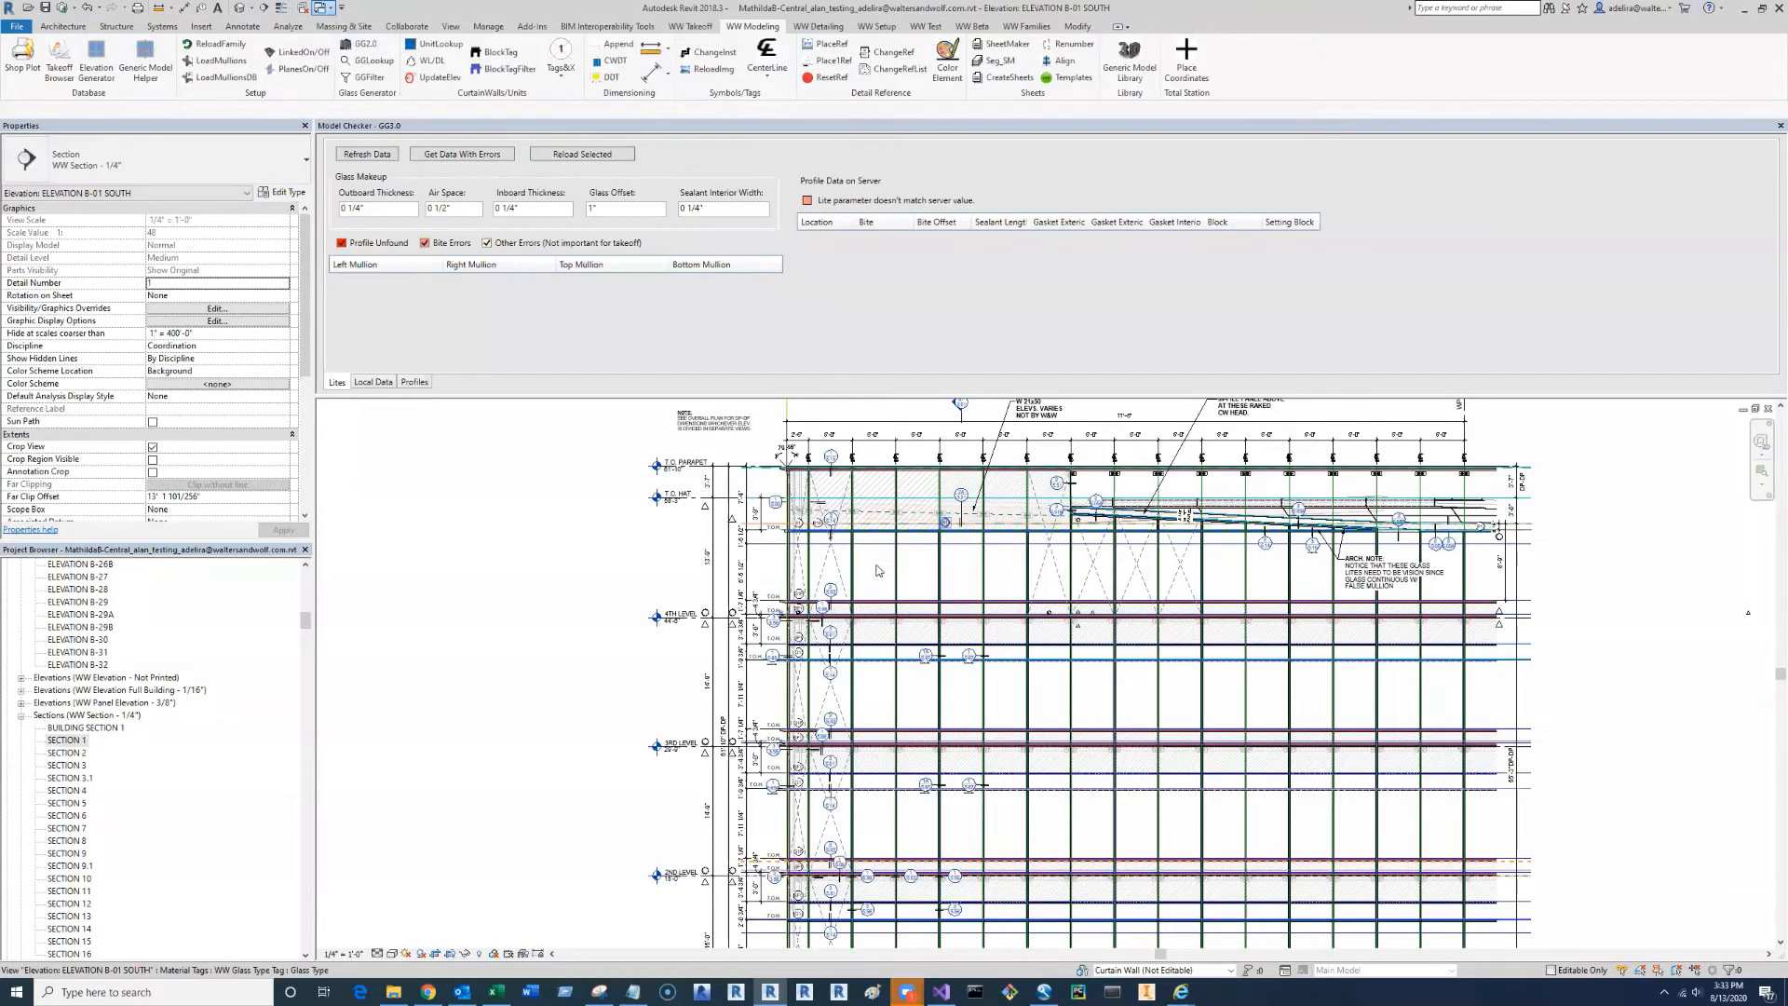
pyautogui.moveTo(854, 438); pyautogui.dragTo(830, 507, button='middle')
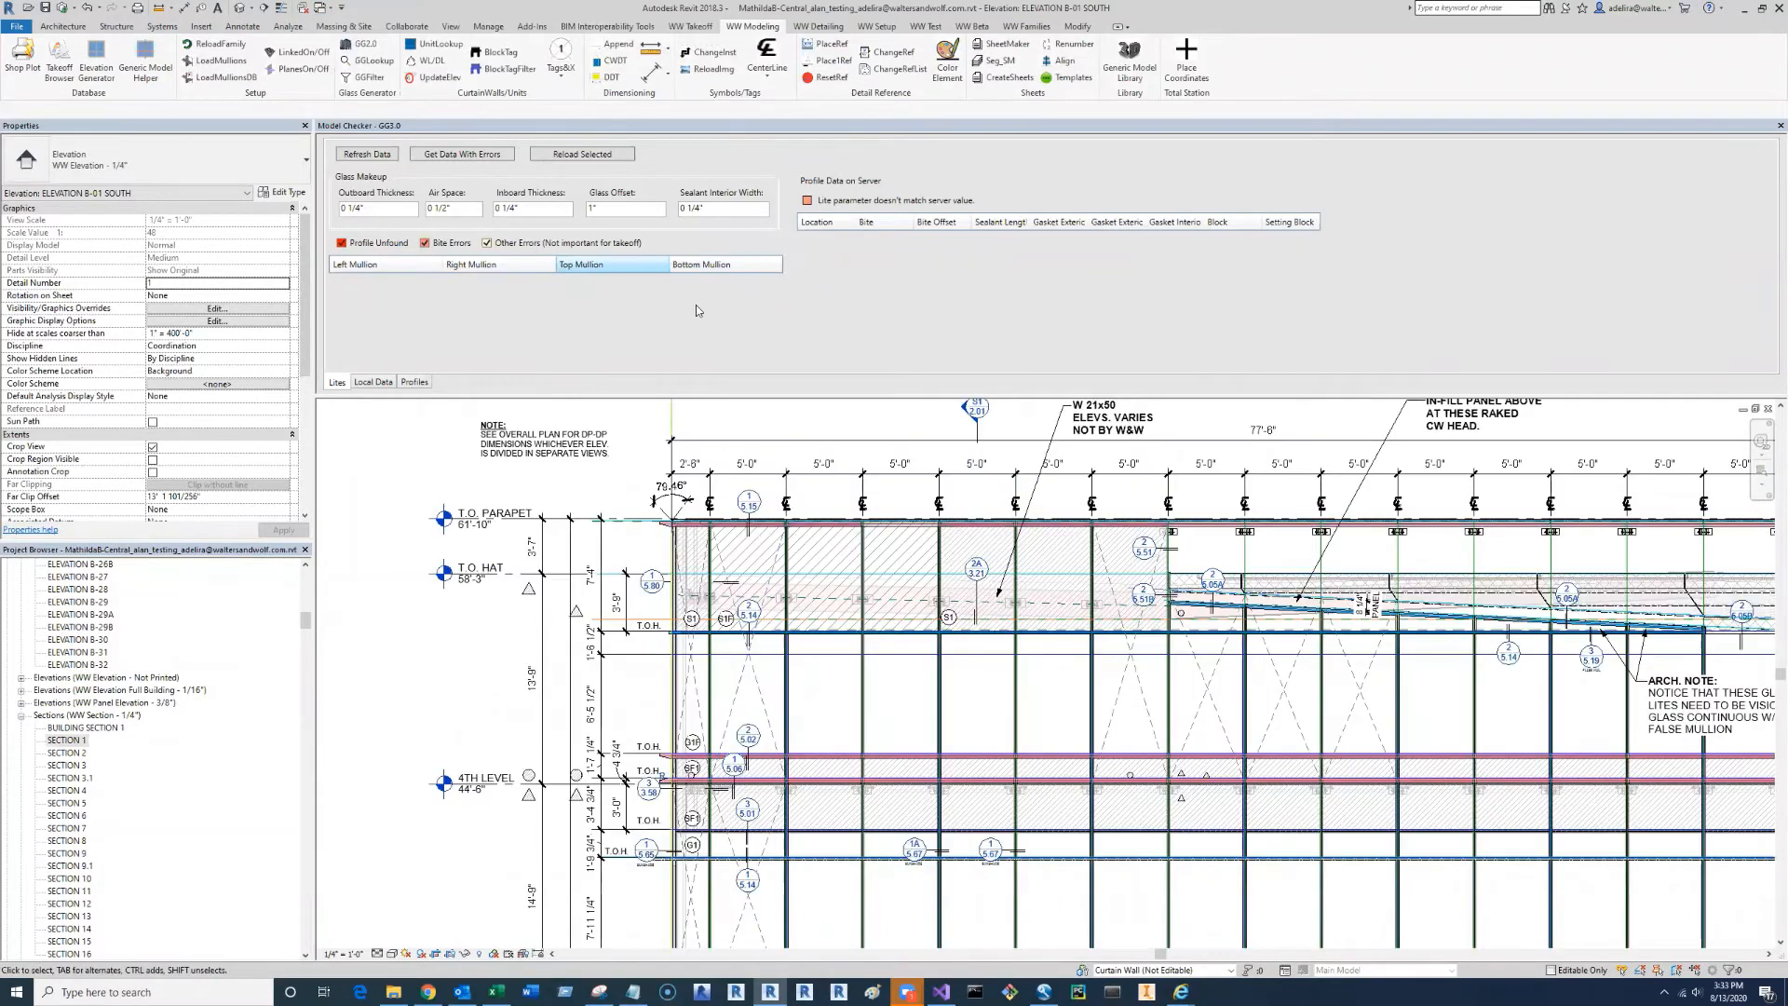
# - Add glass tags and hidden-line X marks with Tags&X to the third curtain wall unit between 4TH LEVEL and T.O. PARAPET
pyautogui.click(564, 80)
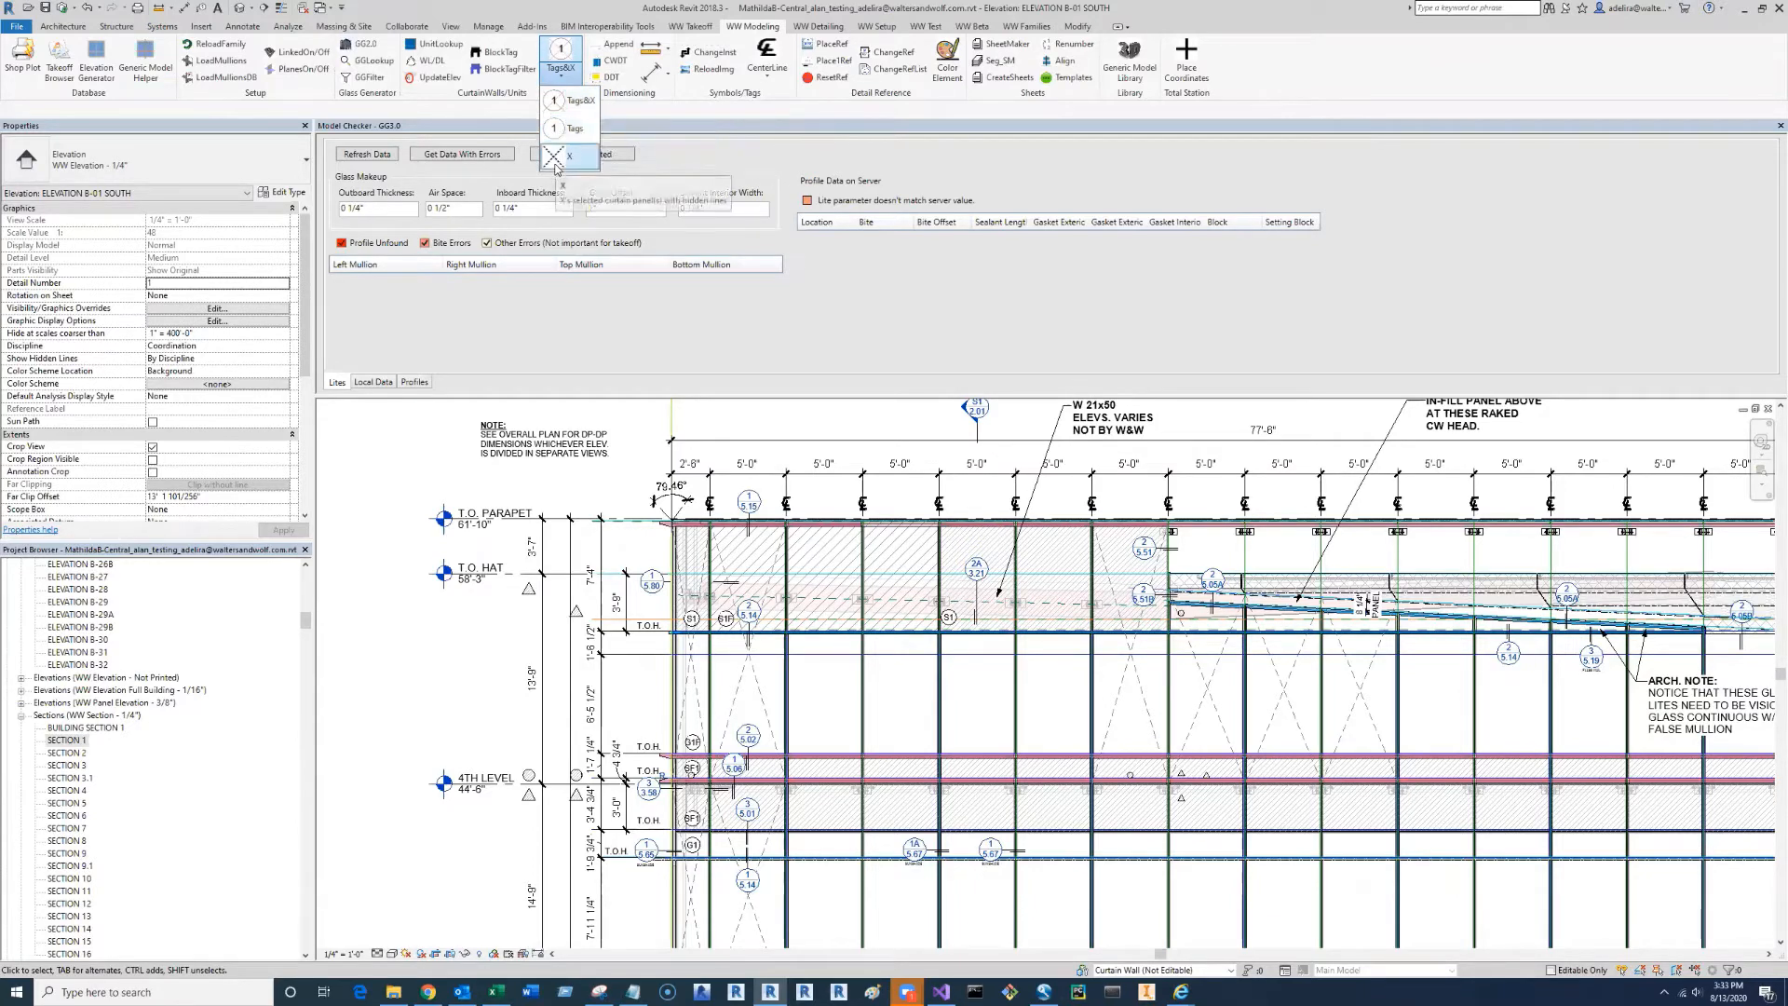
pyautogui.click(581, 102)
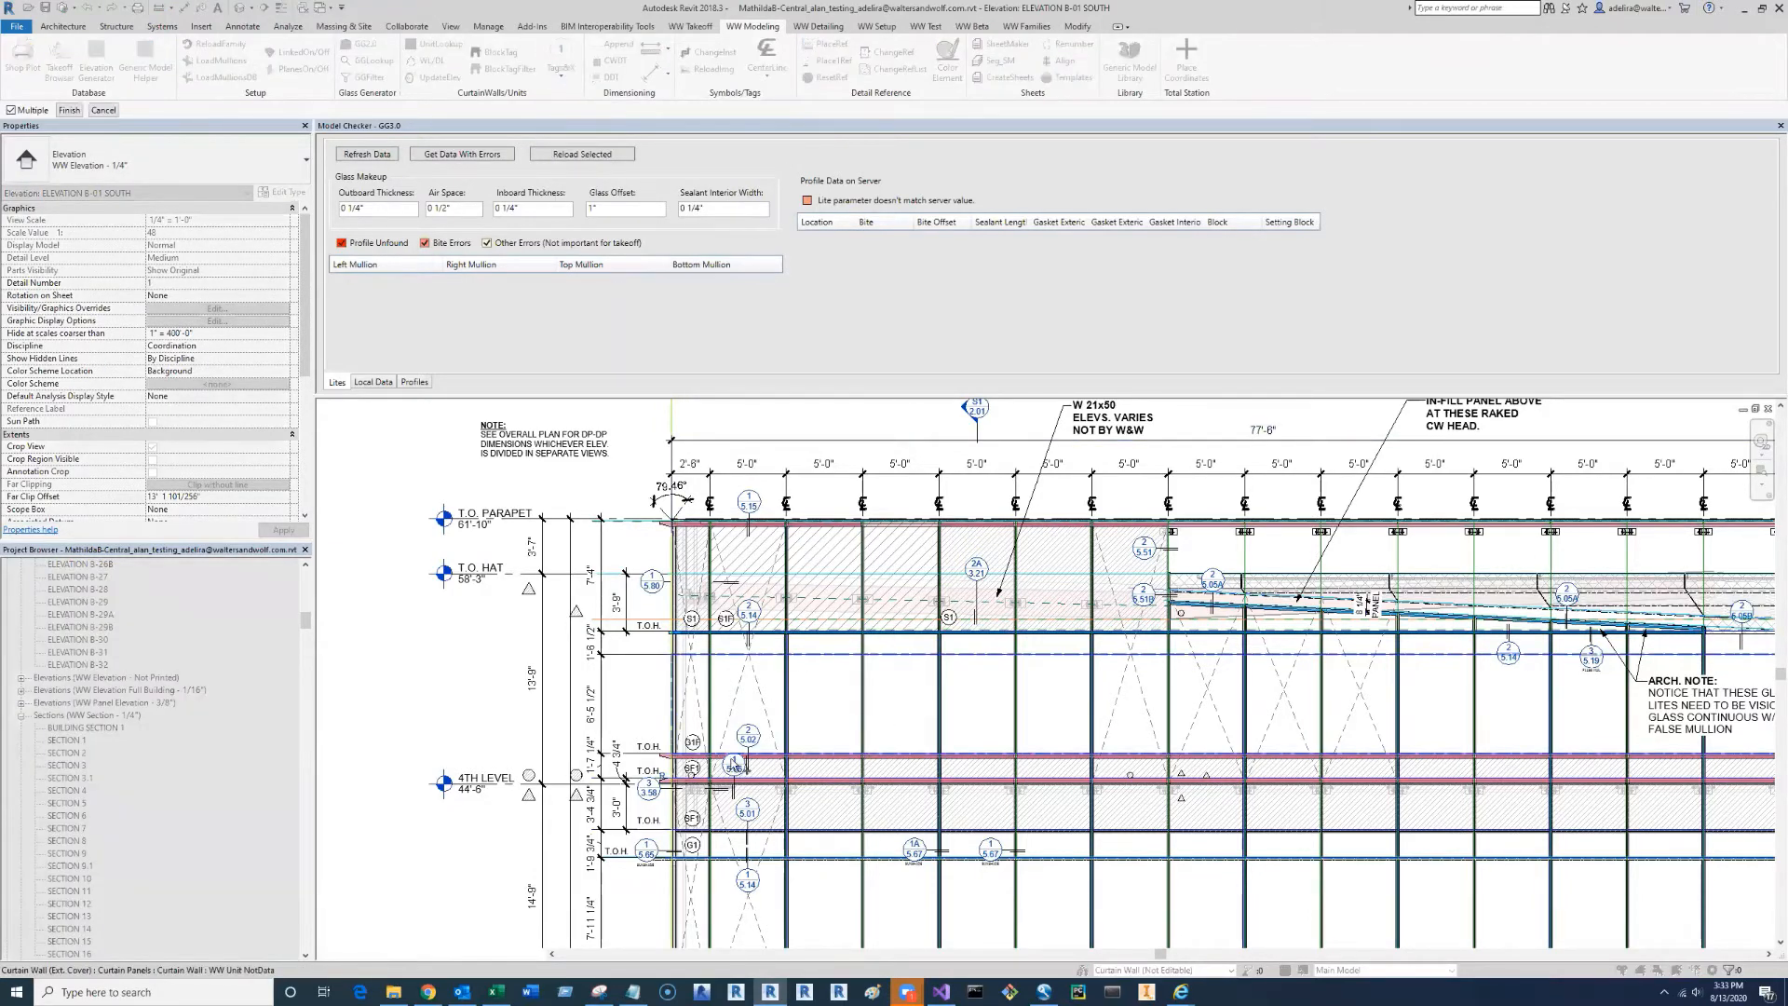
pyautogui.scroll(-1, 736, 784)
pyautogui.scroll(-4, 736, 784)
pyautogui.scroll(1, 777, 808)
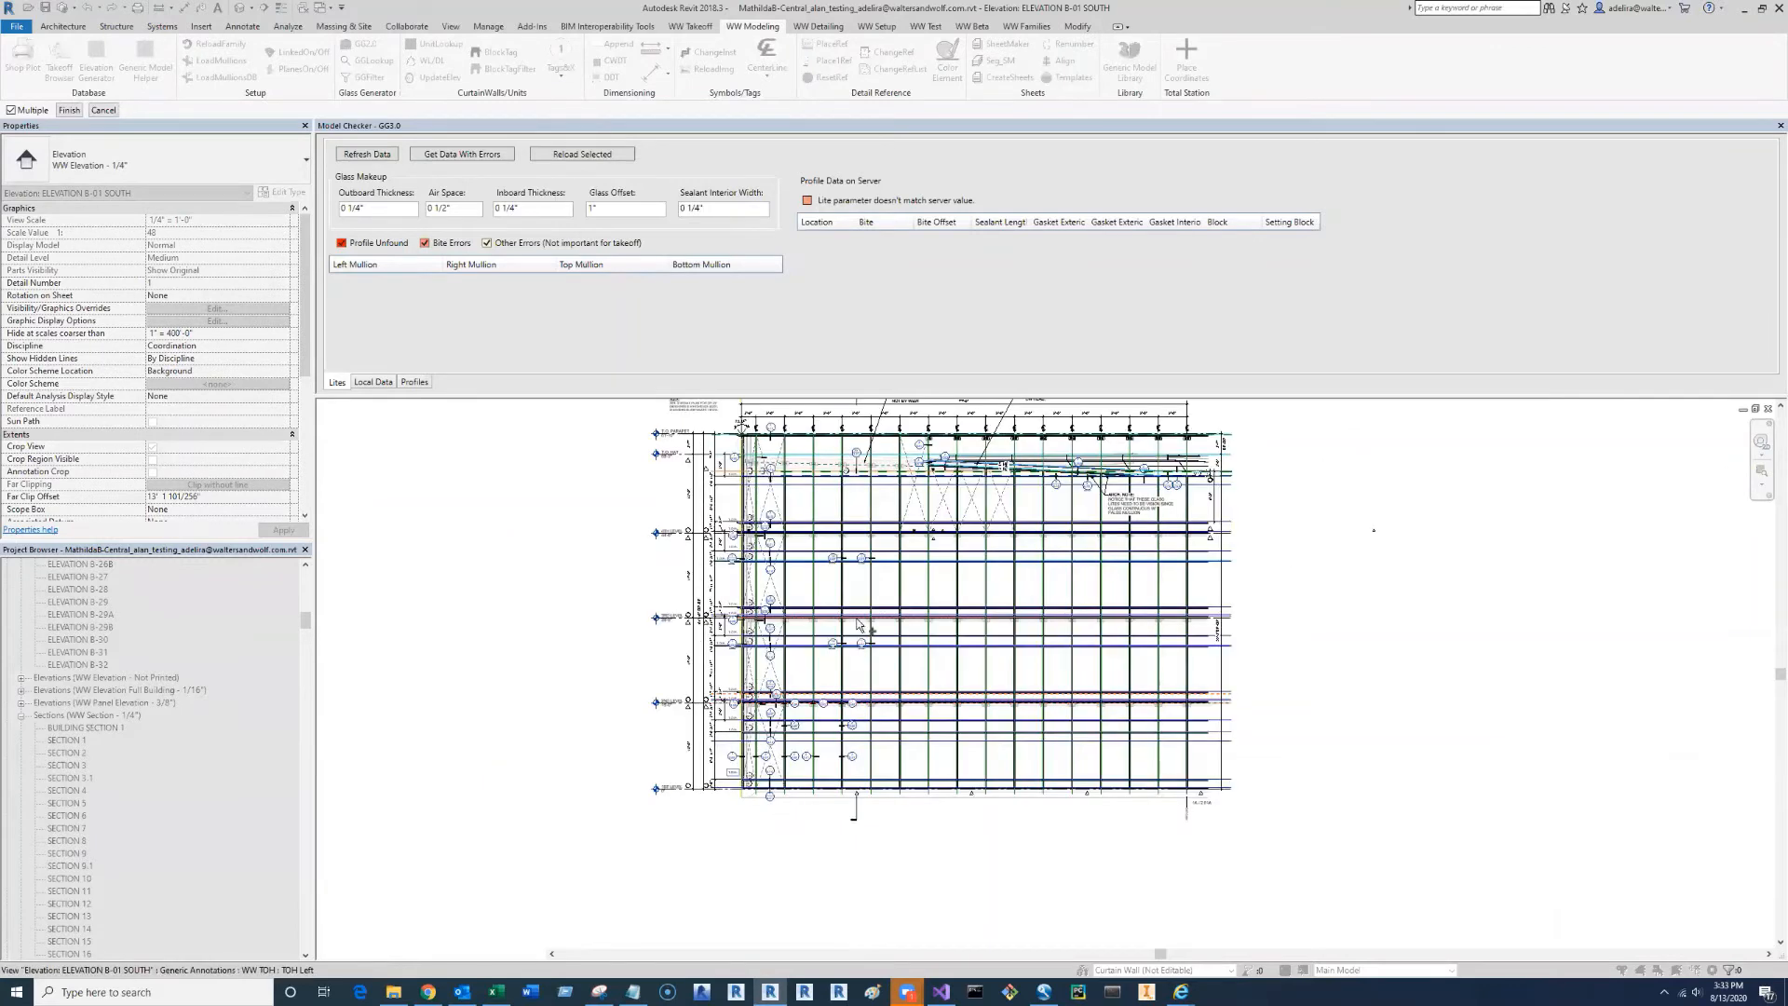
pyautogui.scroll(1, 782, 650)
pyautogui.scroll(2, 705, 728)
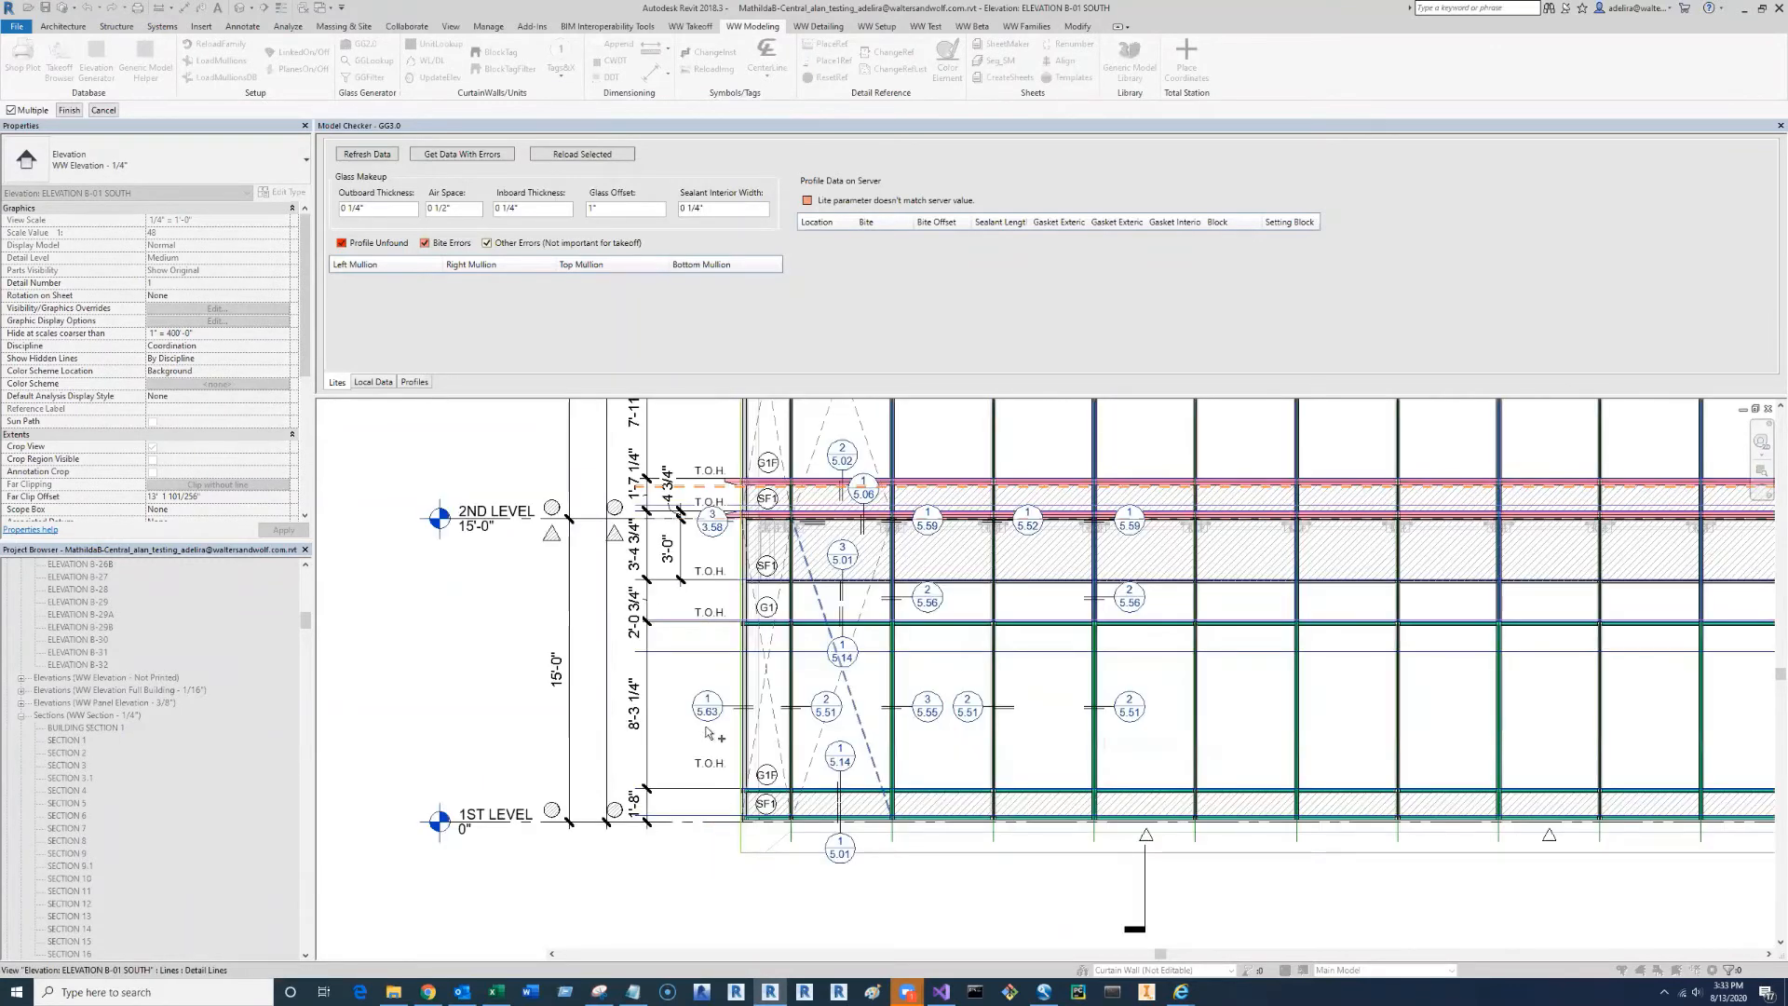
pyautogui.scroll(1, 703, 691)
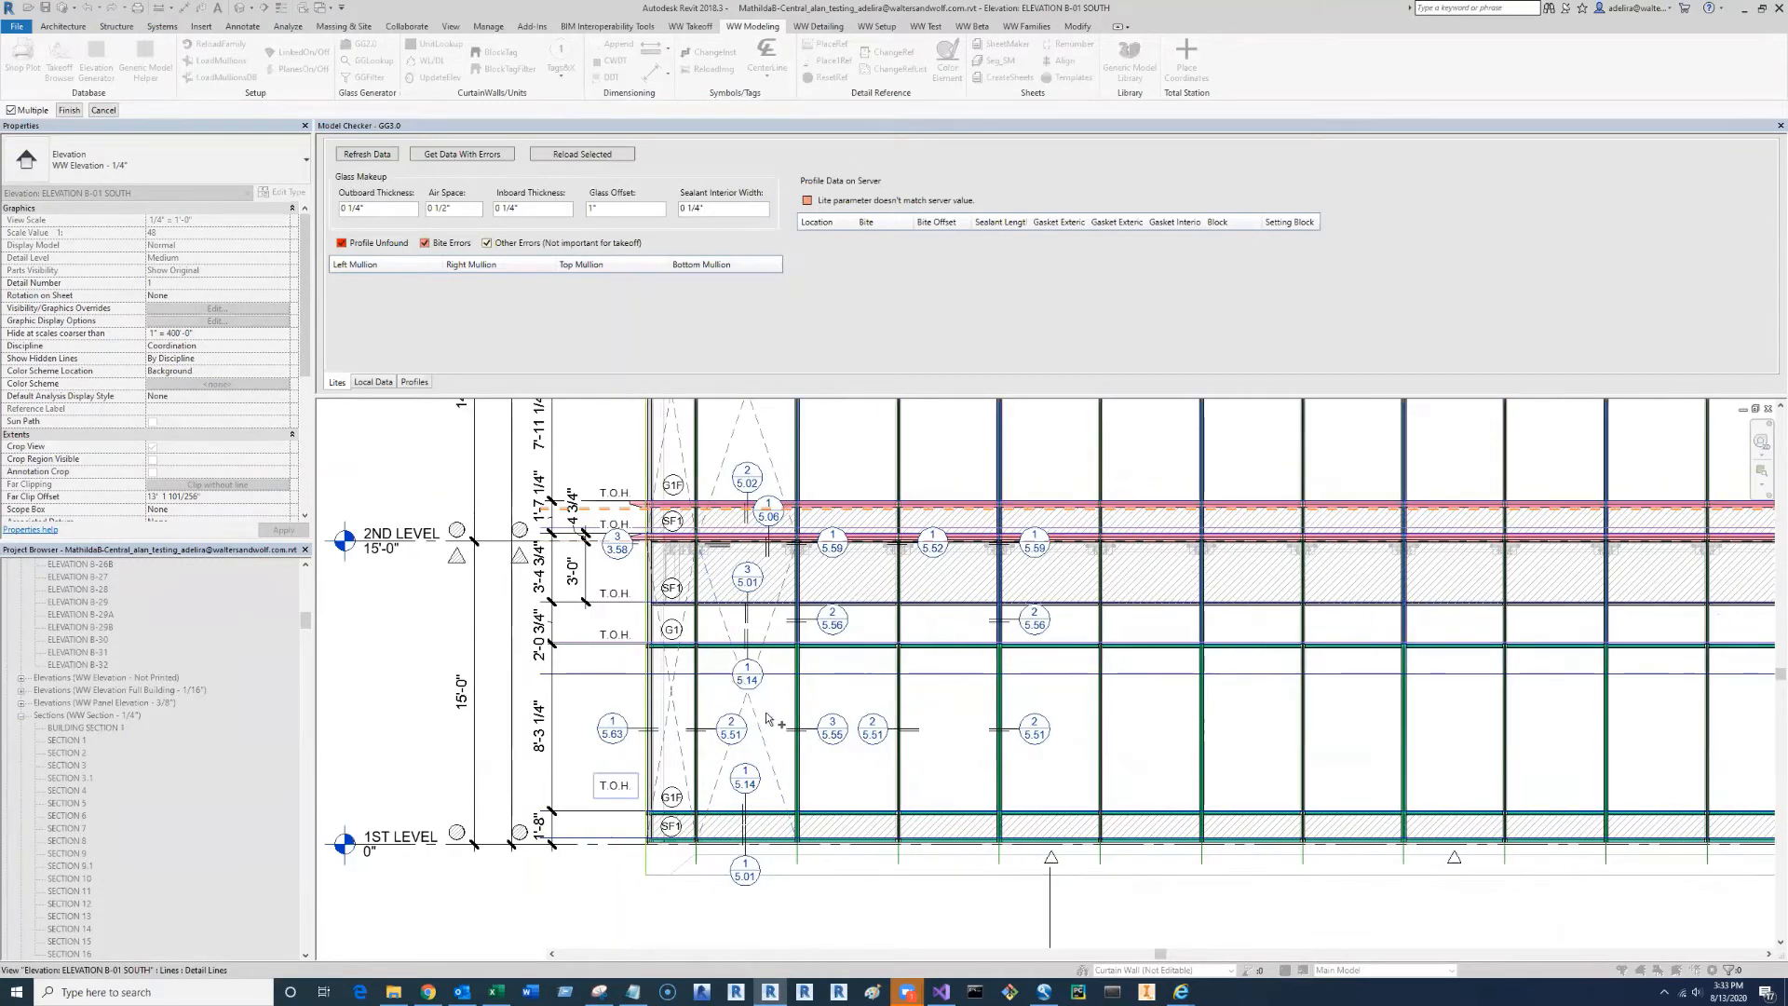
pyautogui.scroll(-5, 766, 824)
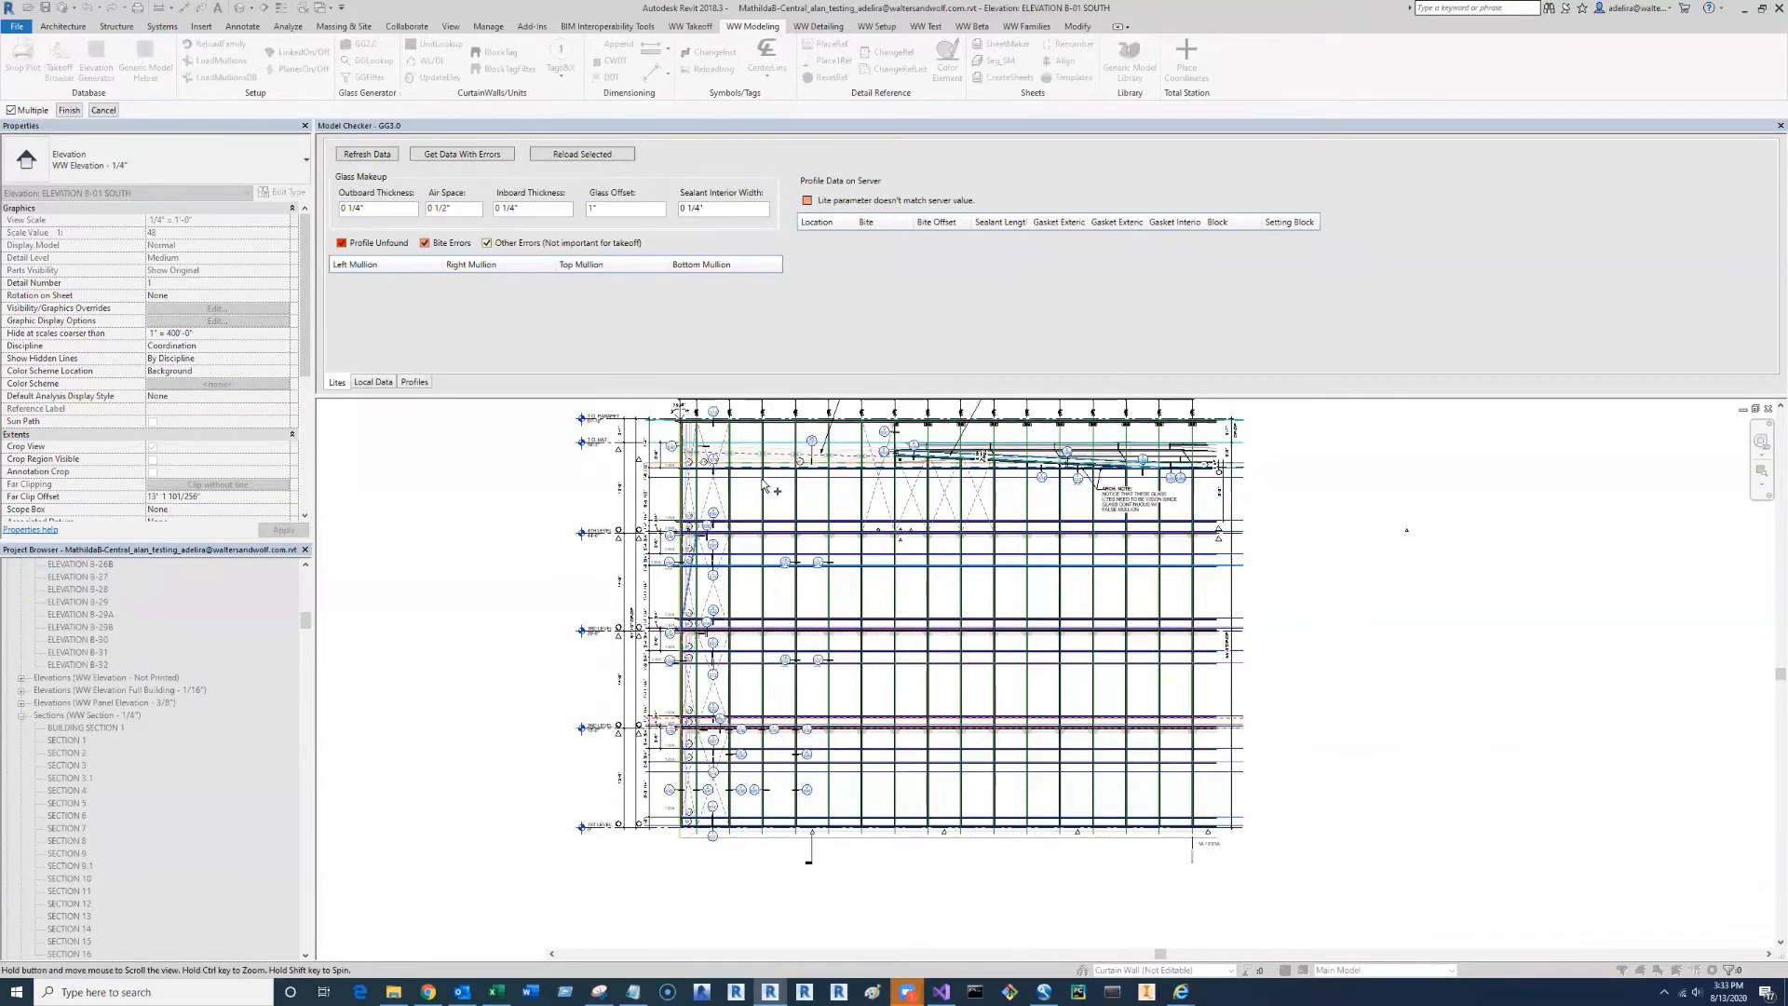
pyautogui.scroll(3, 794, 494)
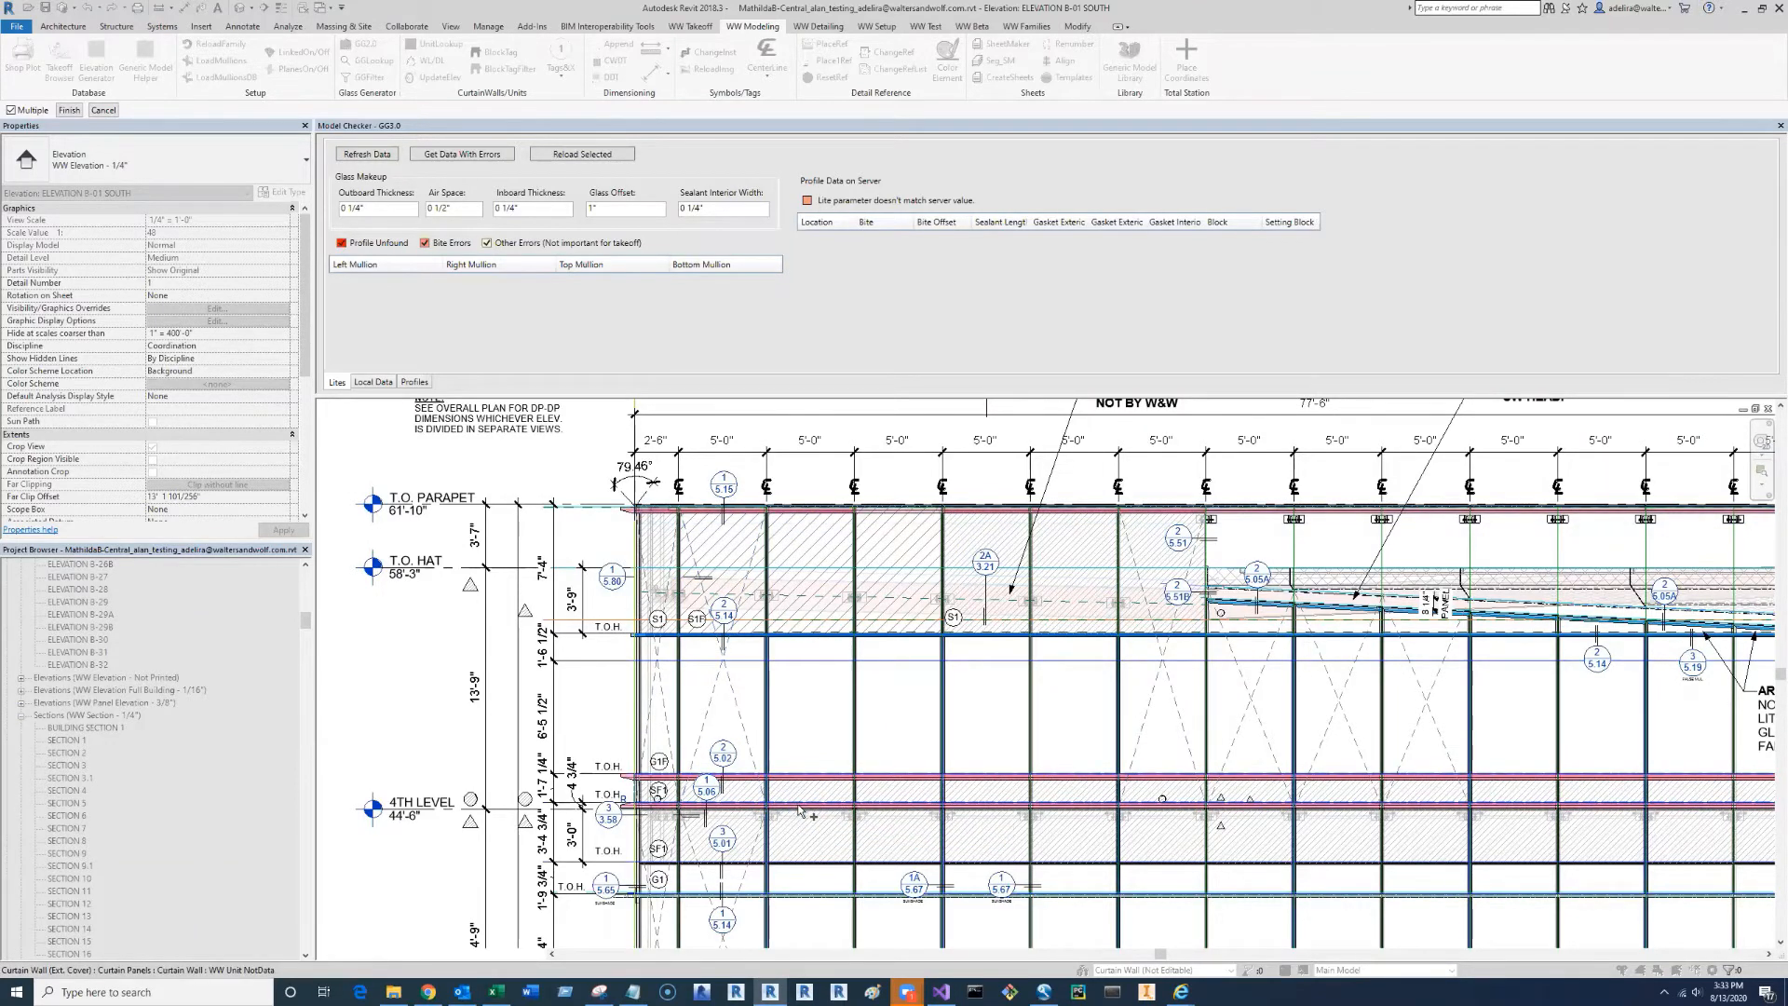
pyautogui.click(852, 520)
pyautogui.click(68, 110)
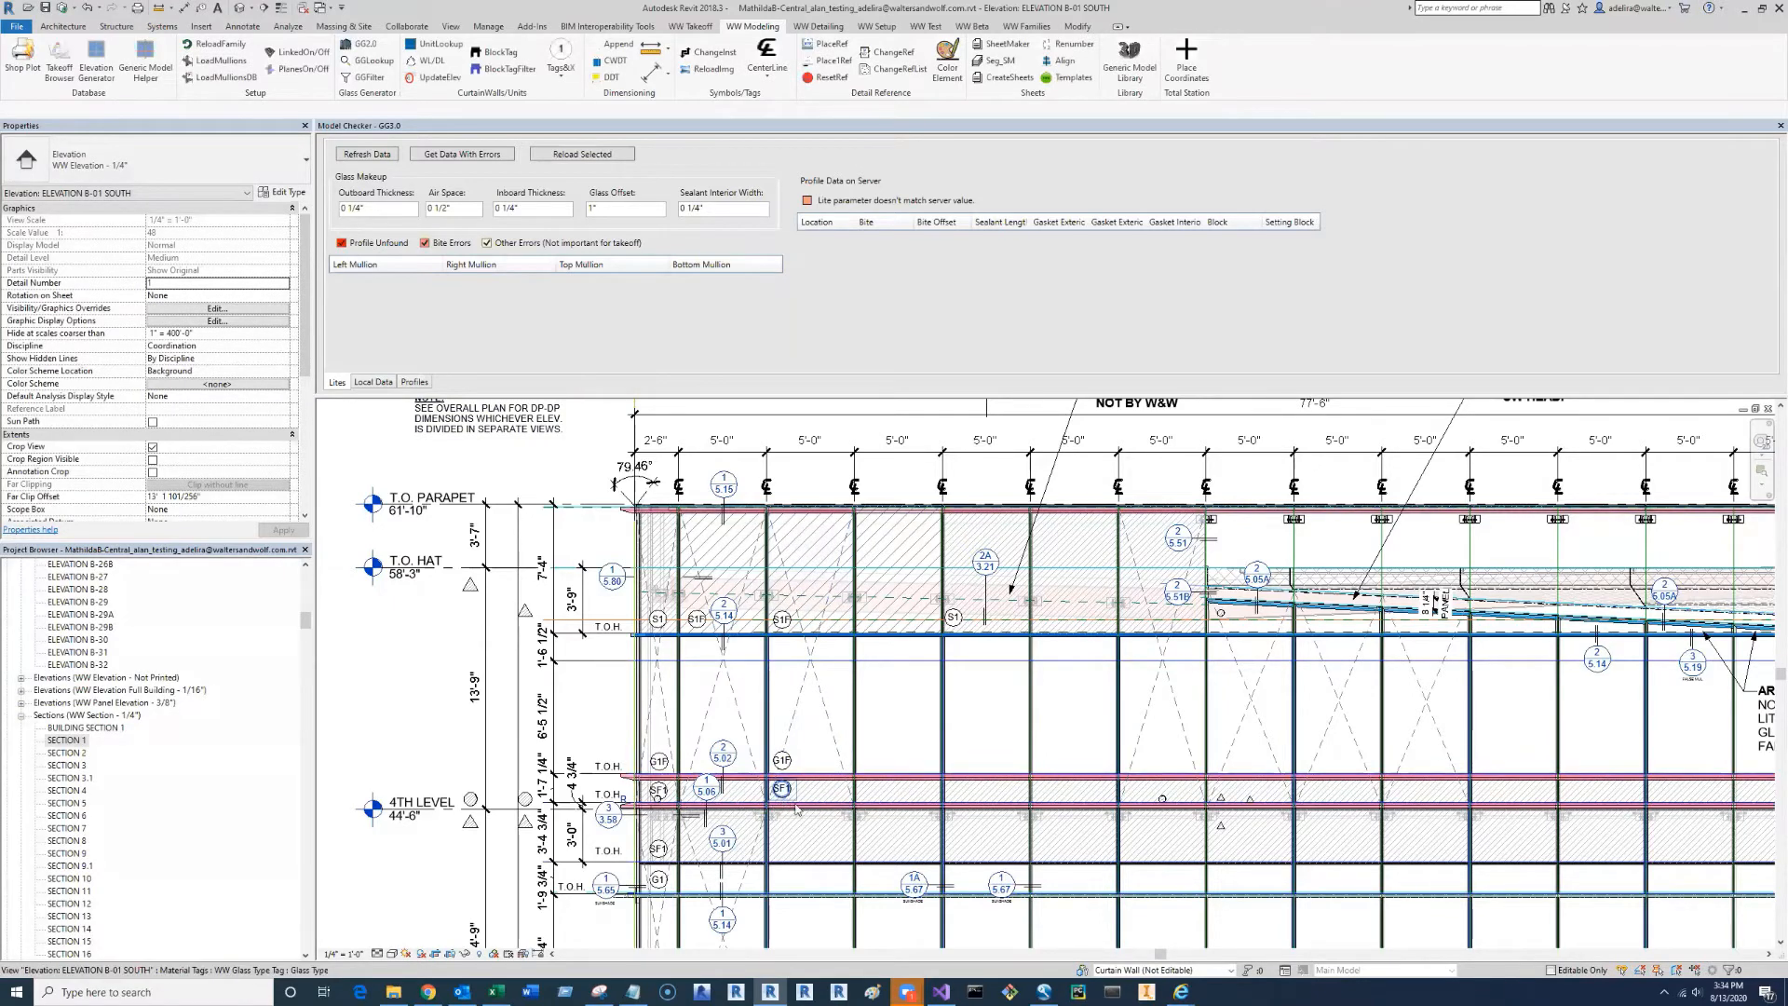
# - Check the third unit's new glass tags and X lines, and add only the tags to the adjacent fourth unit
pyautogui.scroll(1, 785, 799)
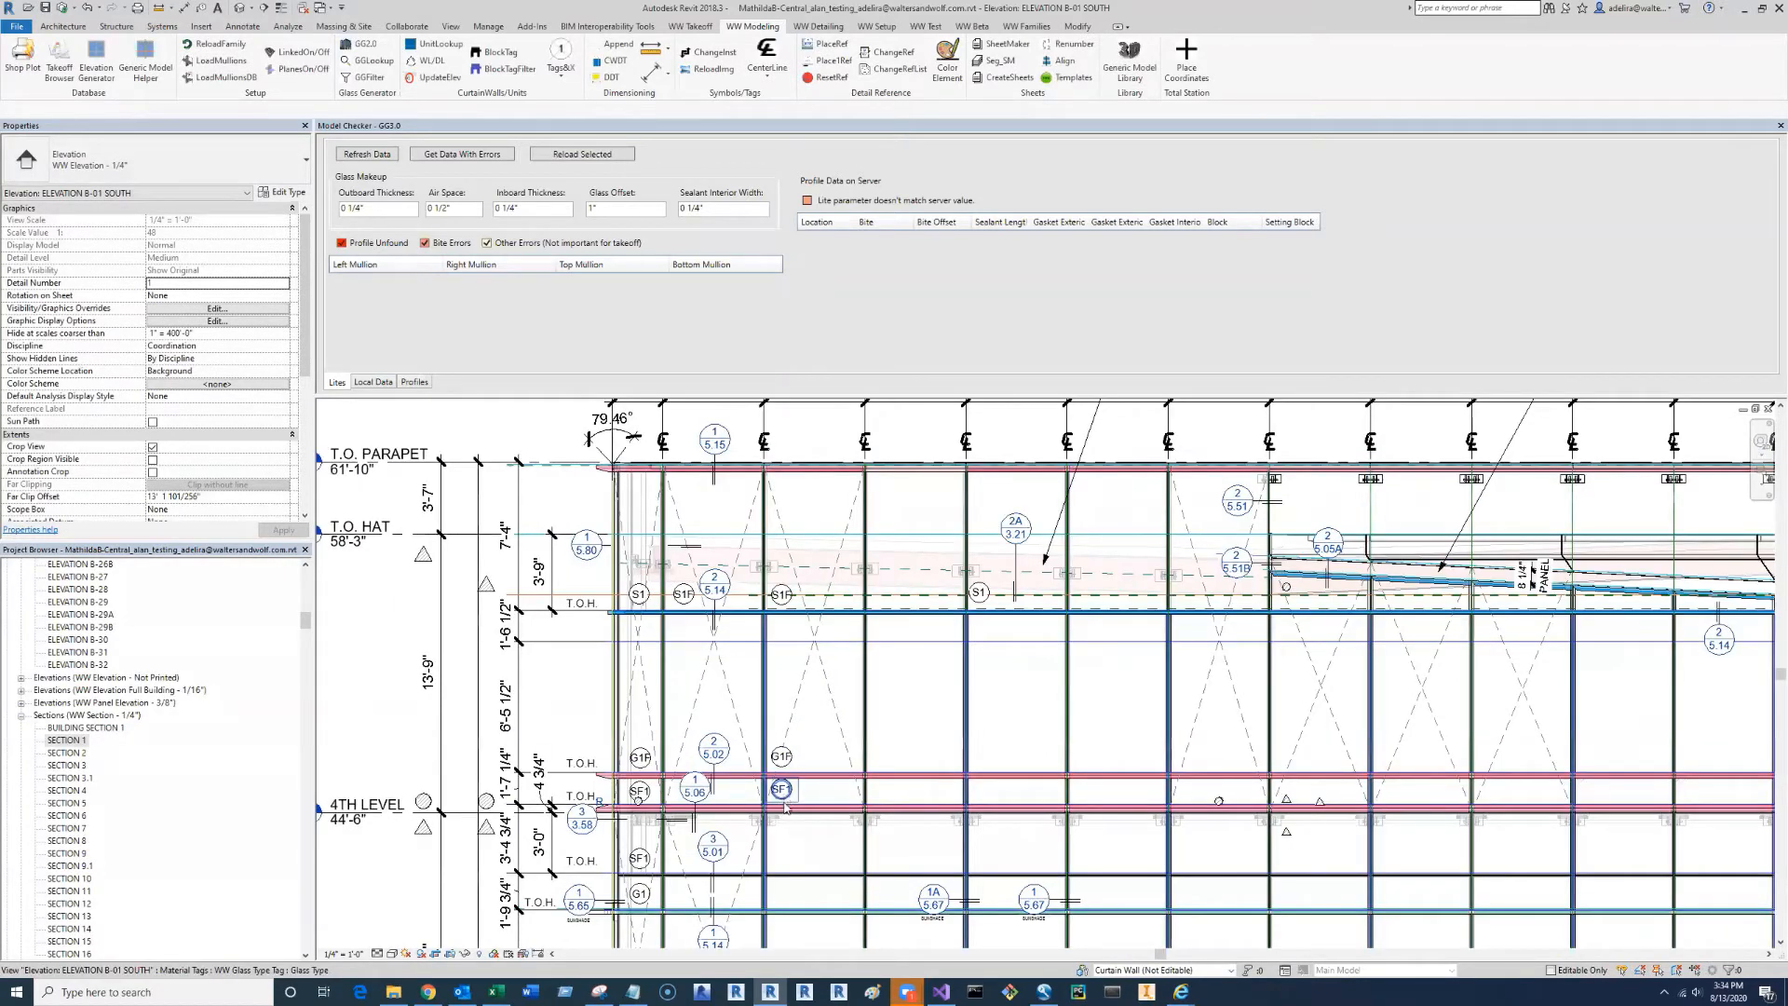
pyautogui.scroll(2, 785, 808)
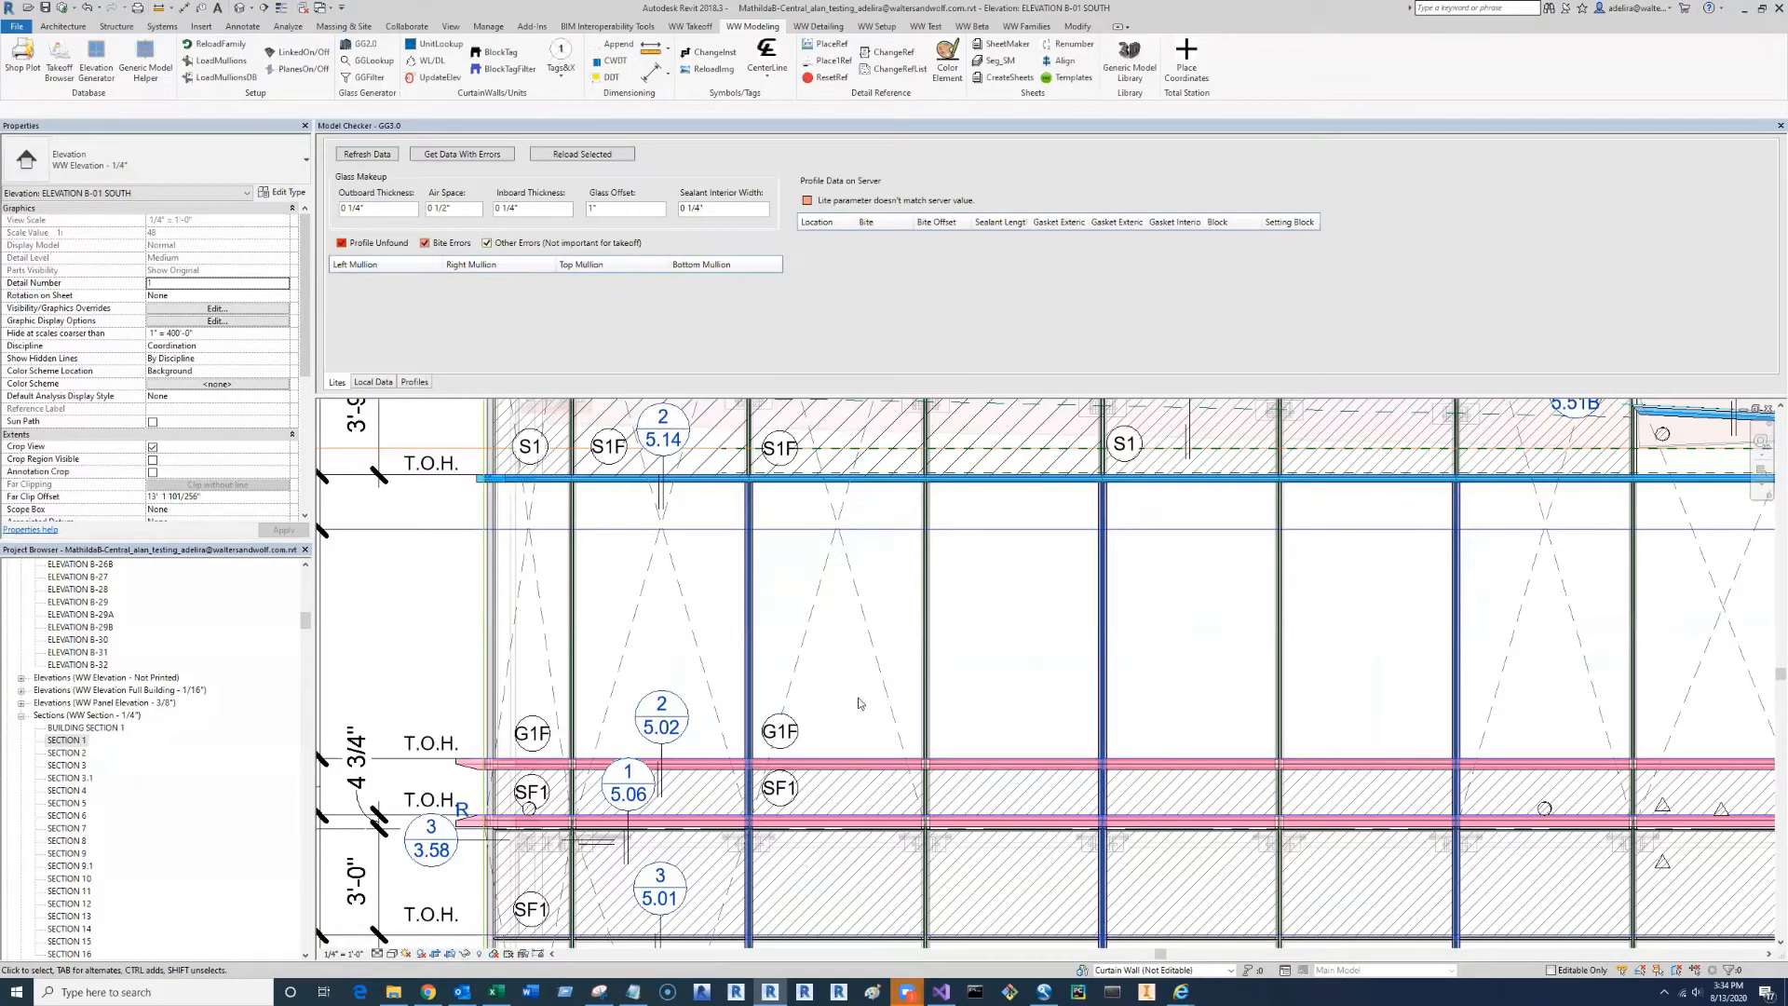
pyautogui.scroll(-2, 857, 703)
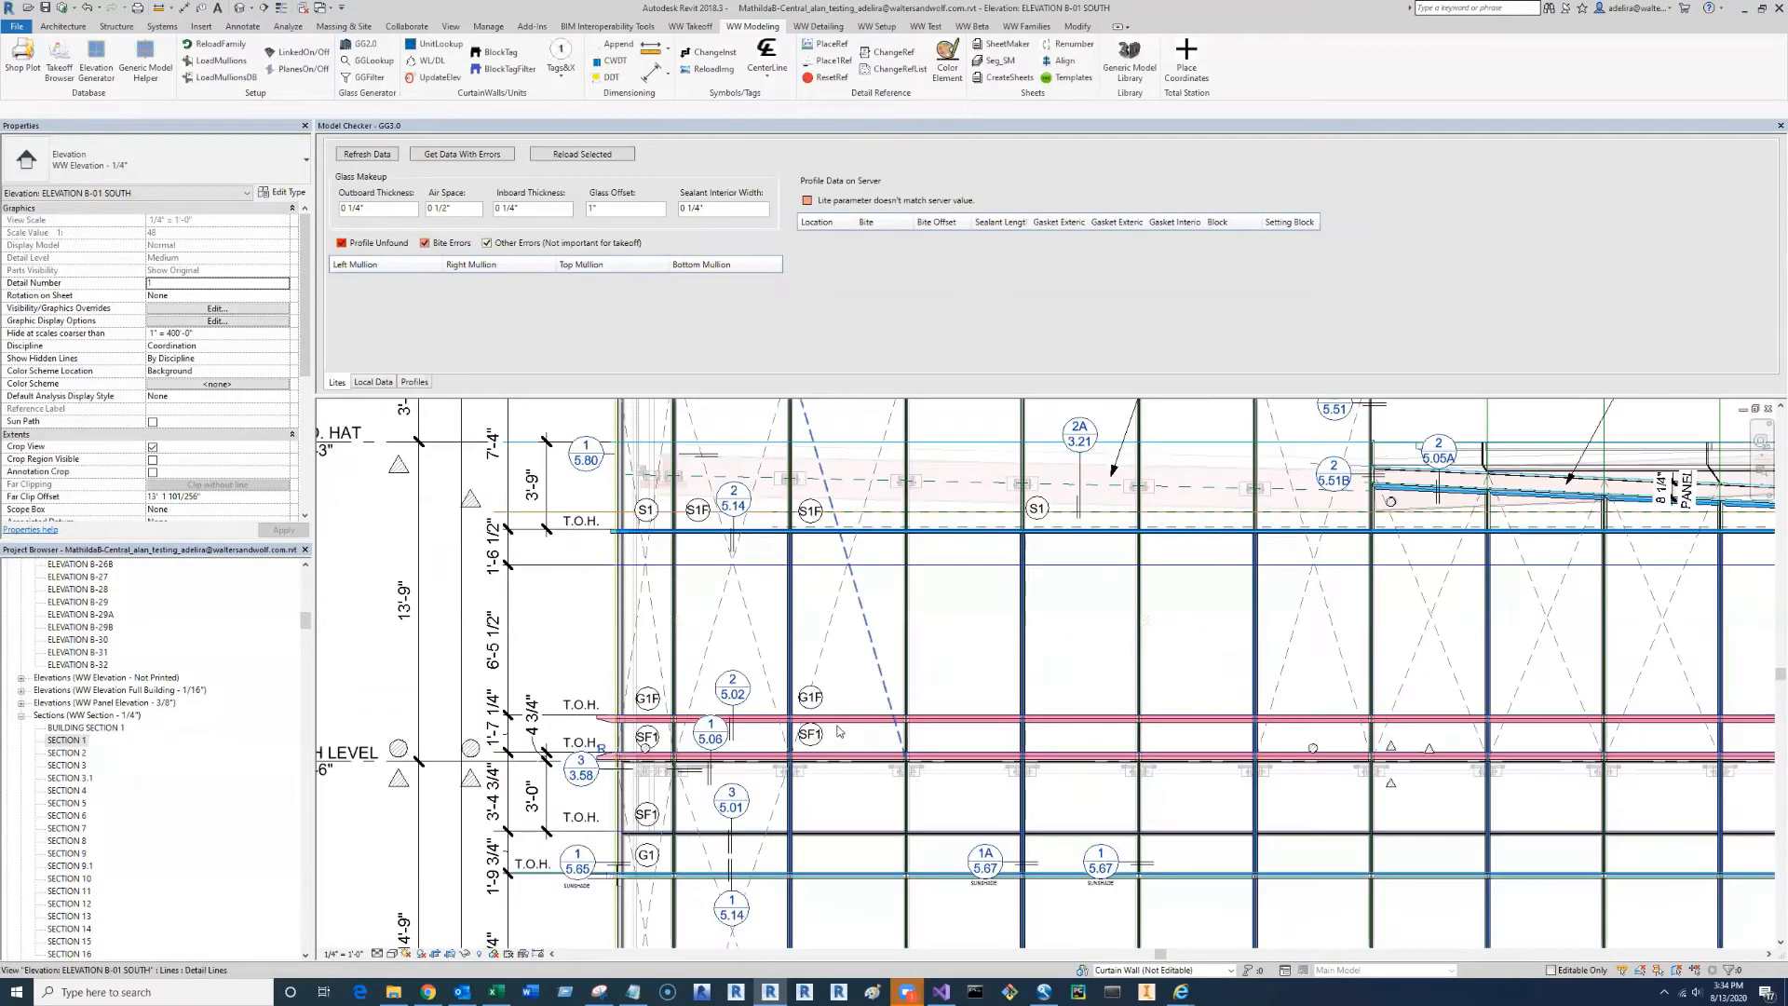
pyautogui.moveTo(820, 629); pyautogui.dragTo(825, 729, button='middle')
pyautogui.click(816, 611)
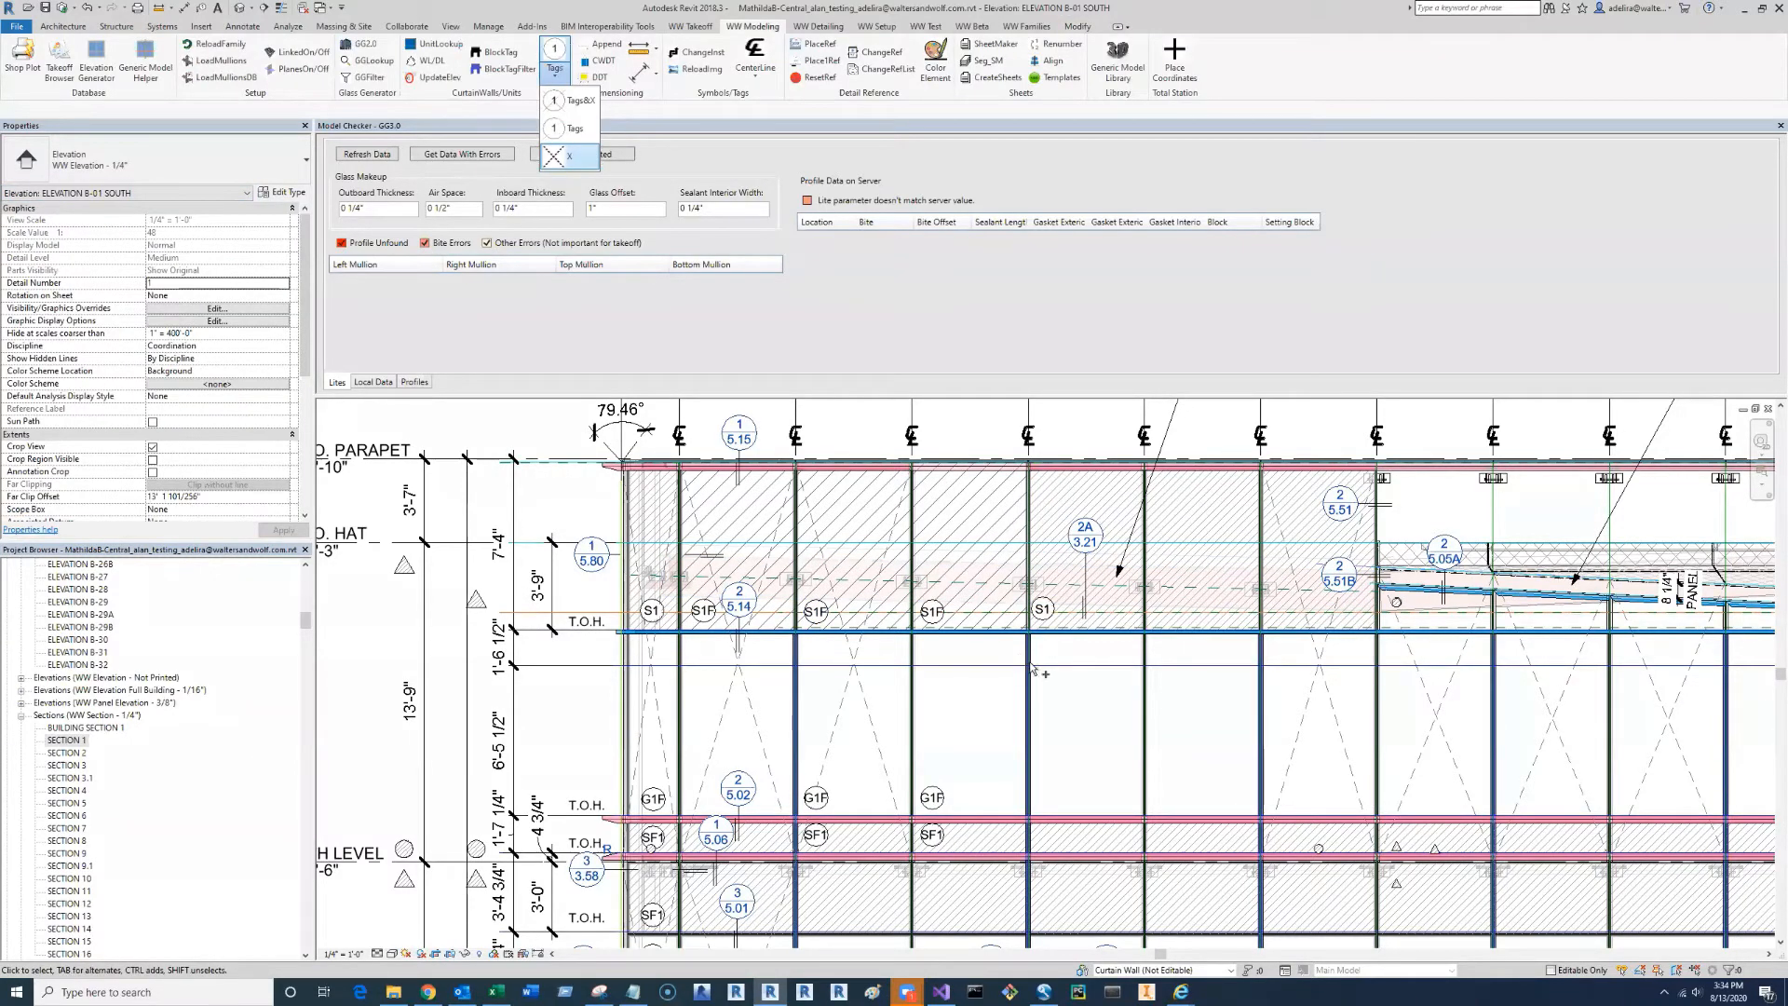
# - Add only the hidden-line X marks to the fourth curtain wall unit between 4TH LEVEL and T.O. PARAPET
pyautogui.press('Tab')
pyautogui.click(1031, 663)
pyautogui.click(64, 113)
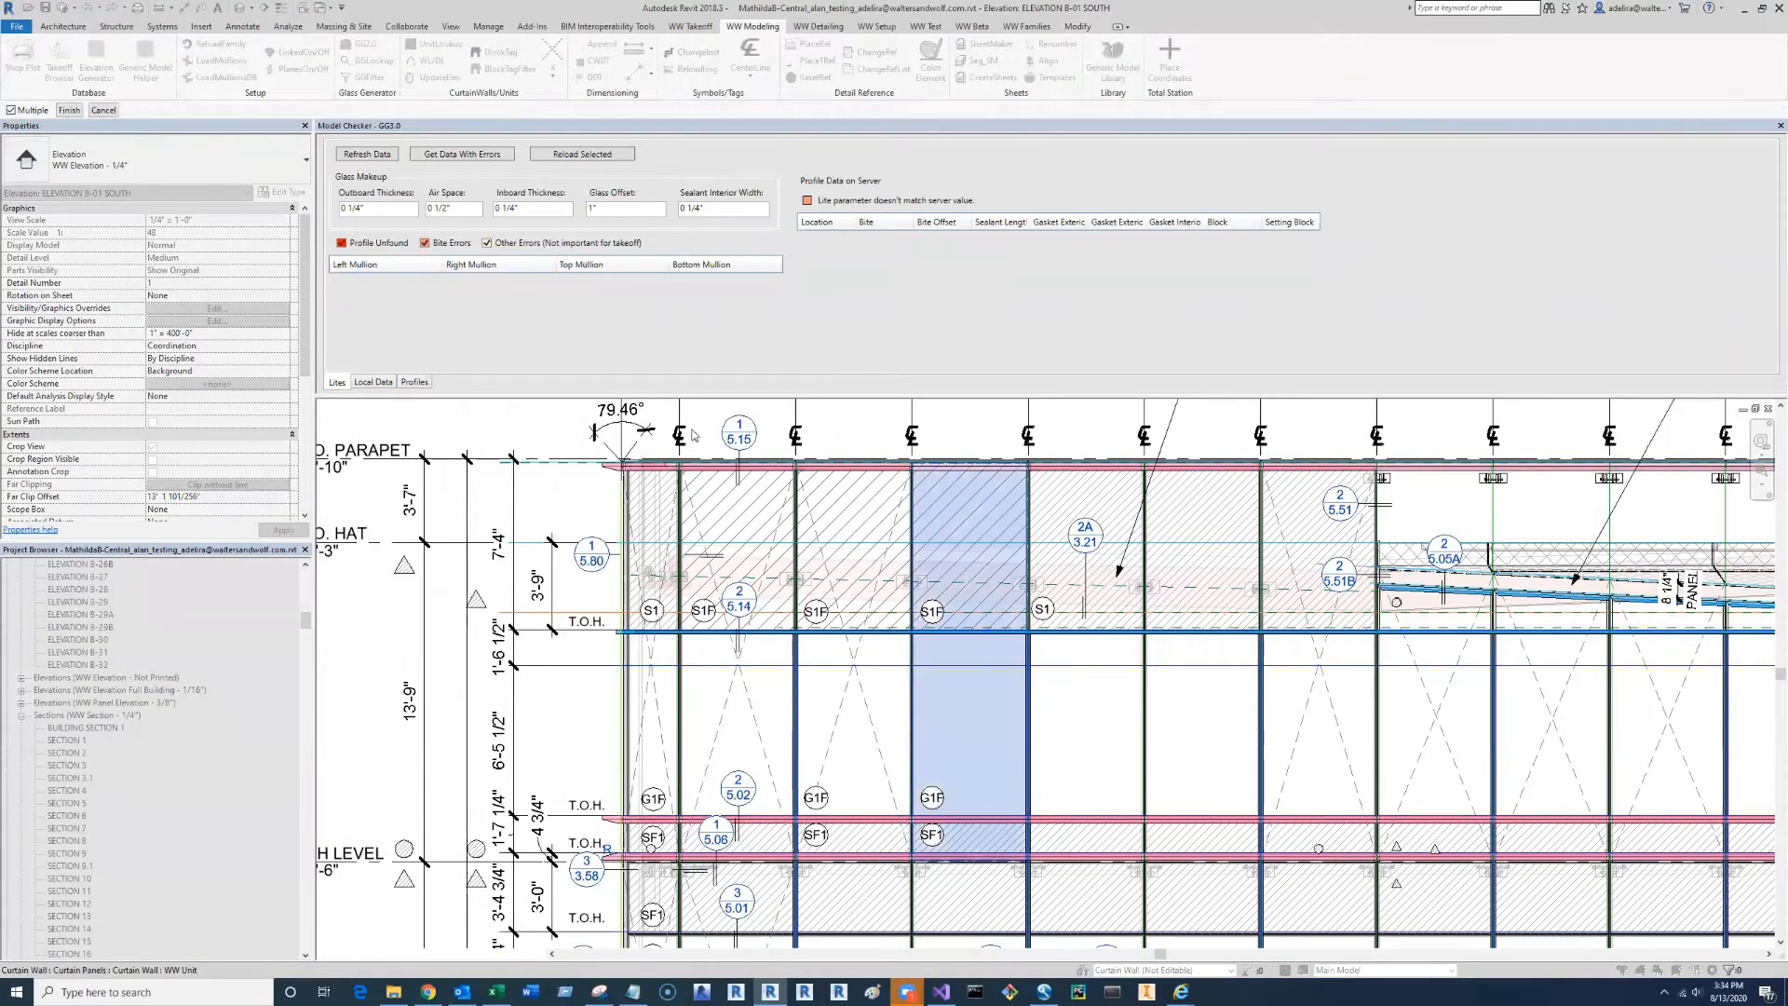
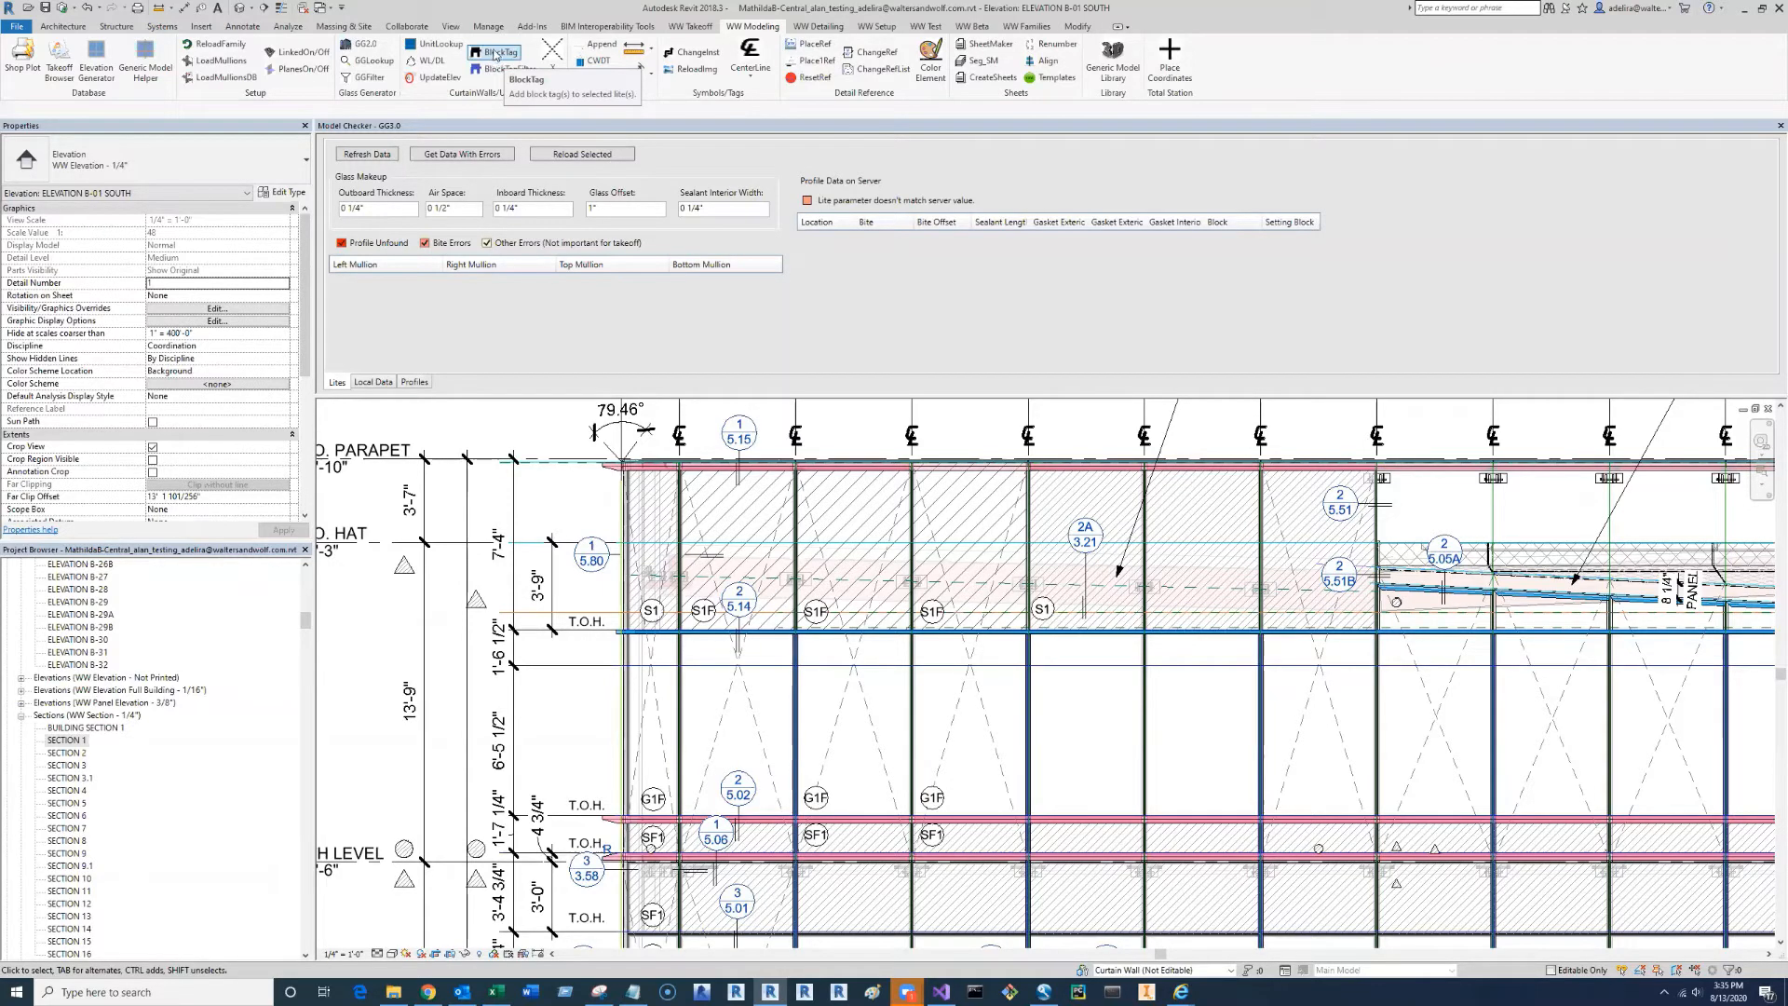
# - Try to add block tags with BlockTag to the fifth curtain wall unit between 4TH LEVEL and T.O. PARAPET
pyautogui.click(494, 54)
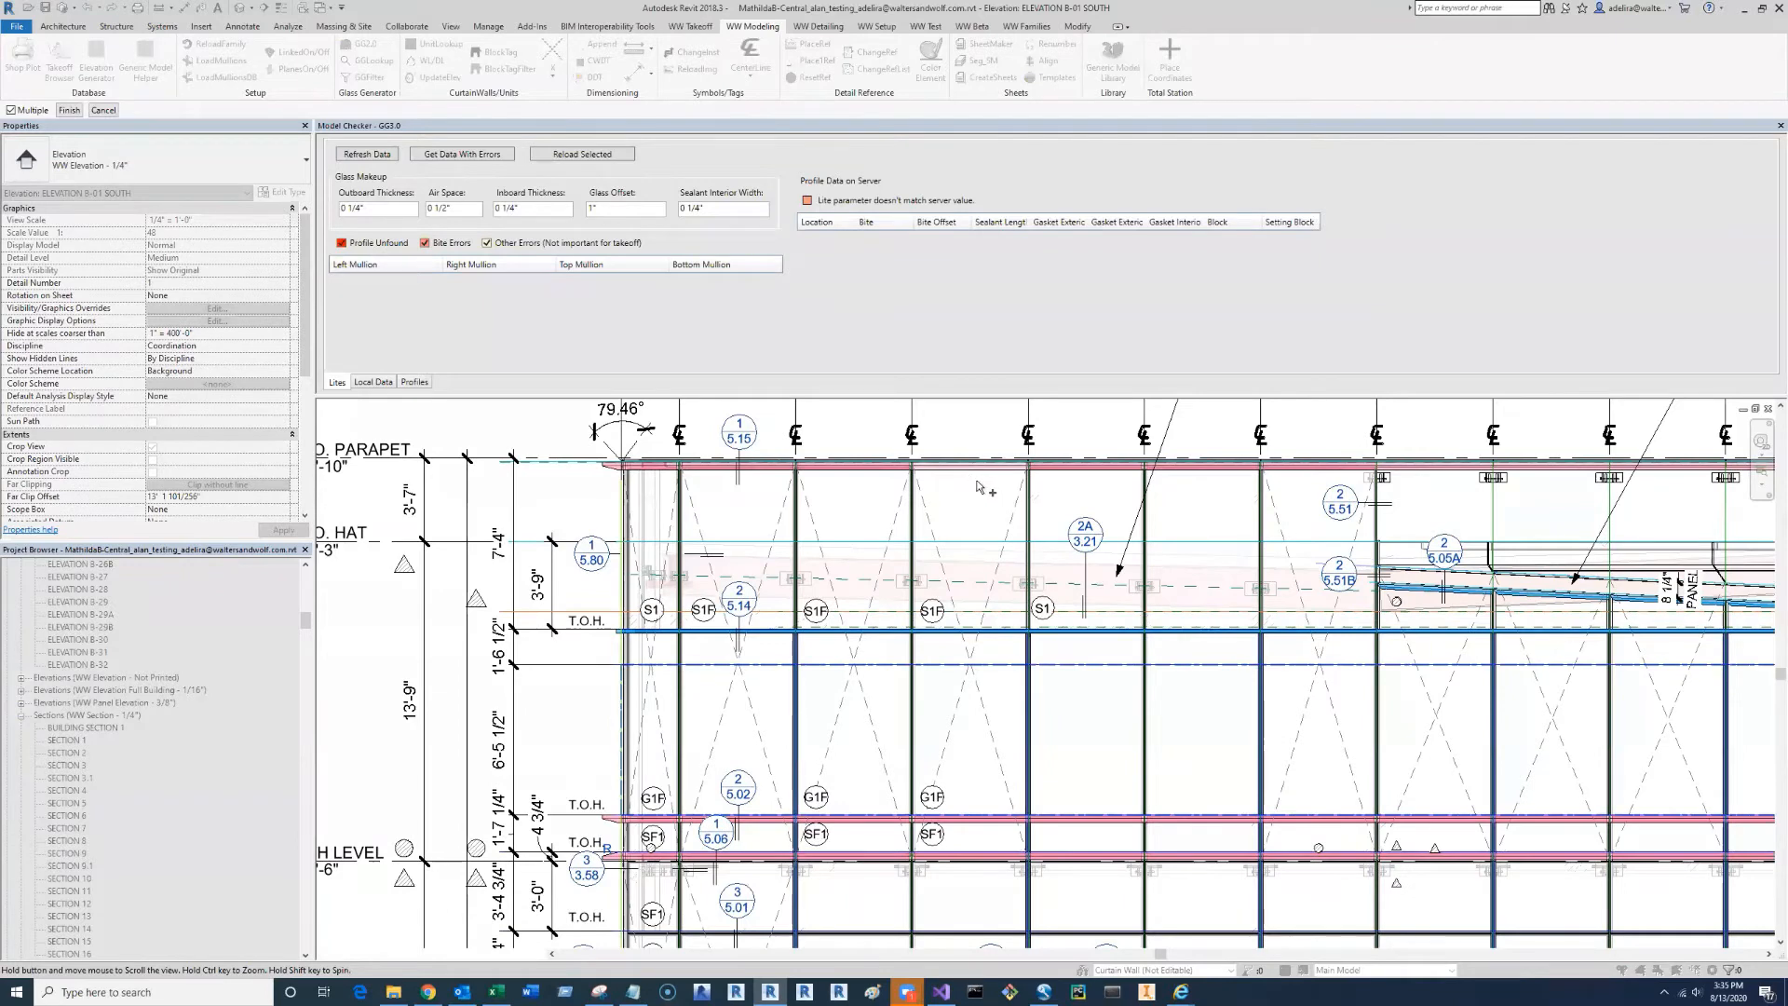
pyautogui.moveTo(979, 486); pyautogui.dragTo(987, 481, button='middle')
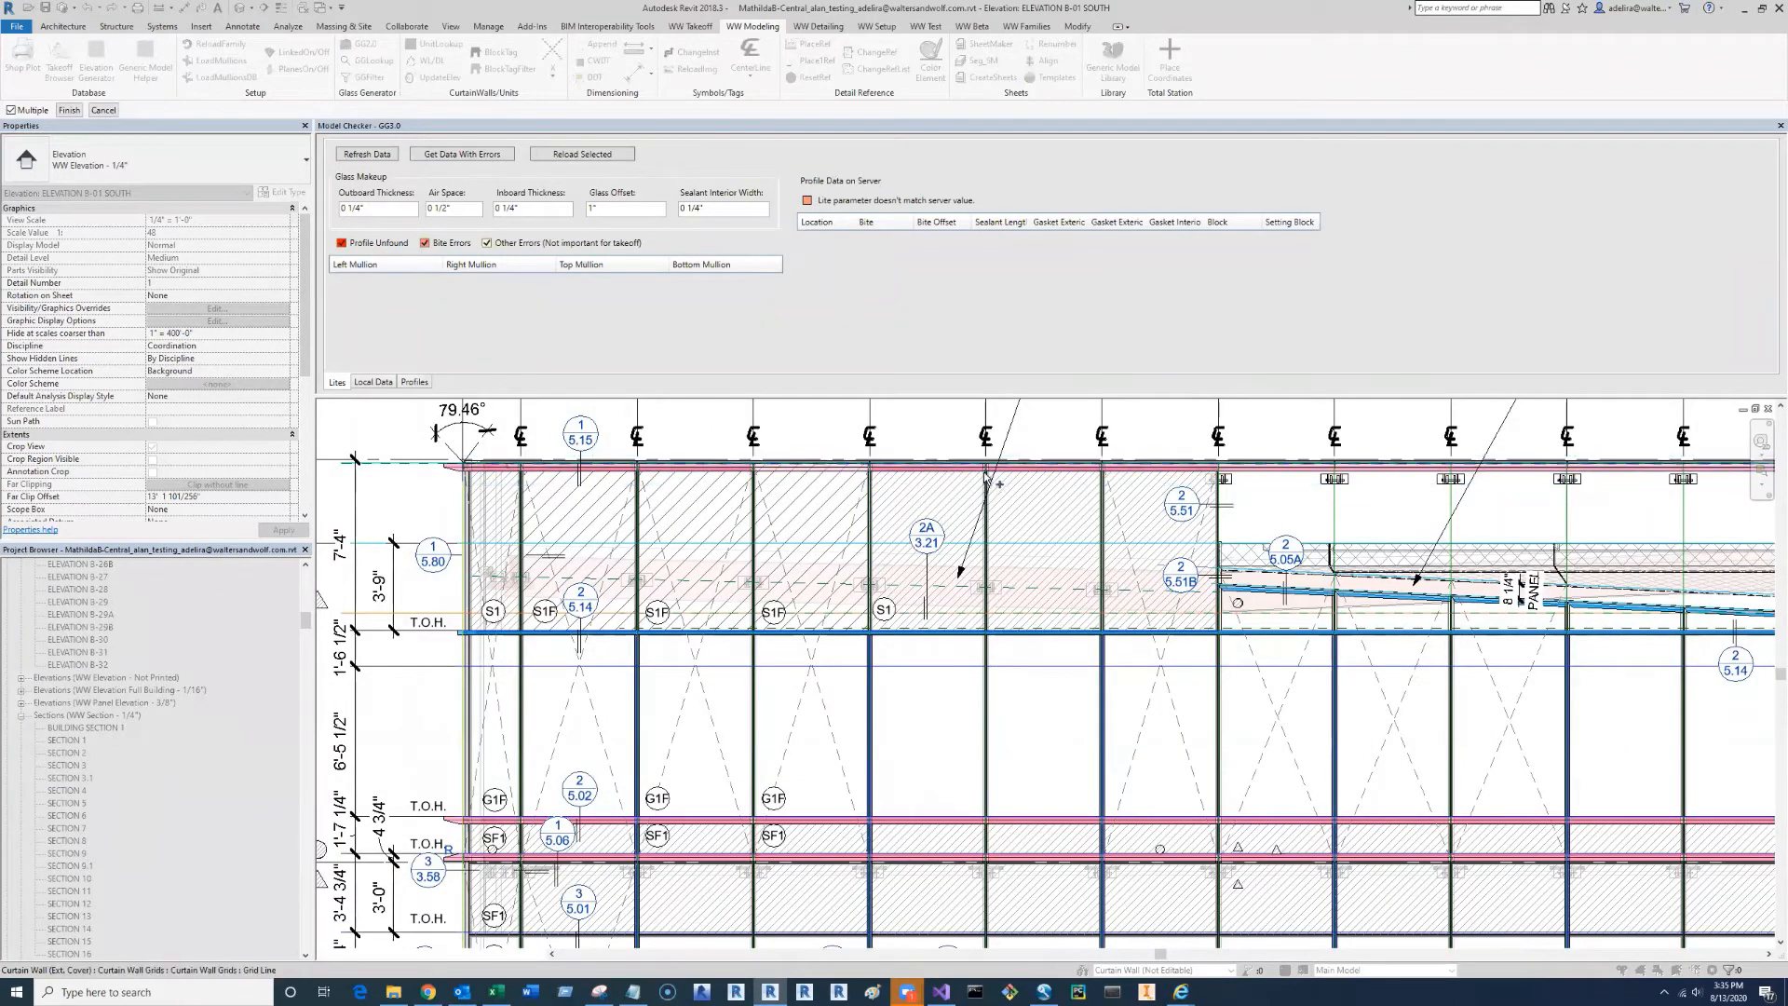
pyautogui.click(937, 865)
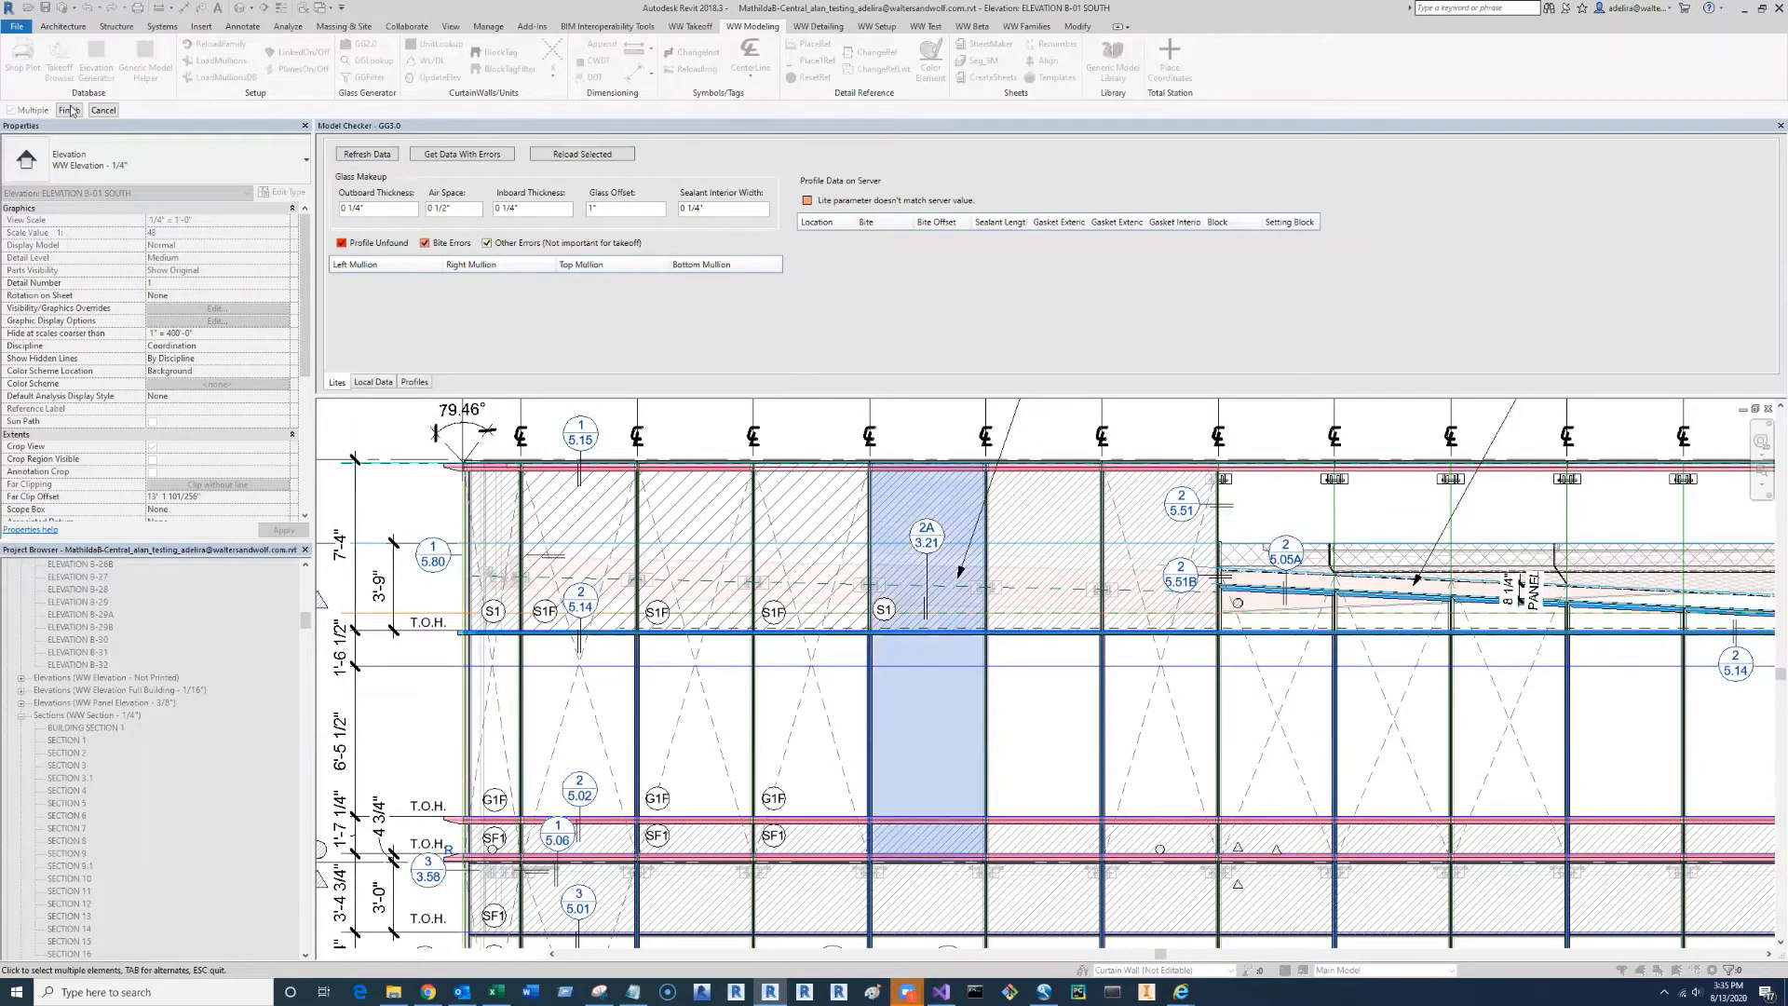
pyautogui.click(72, 111)
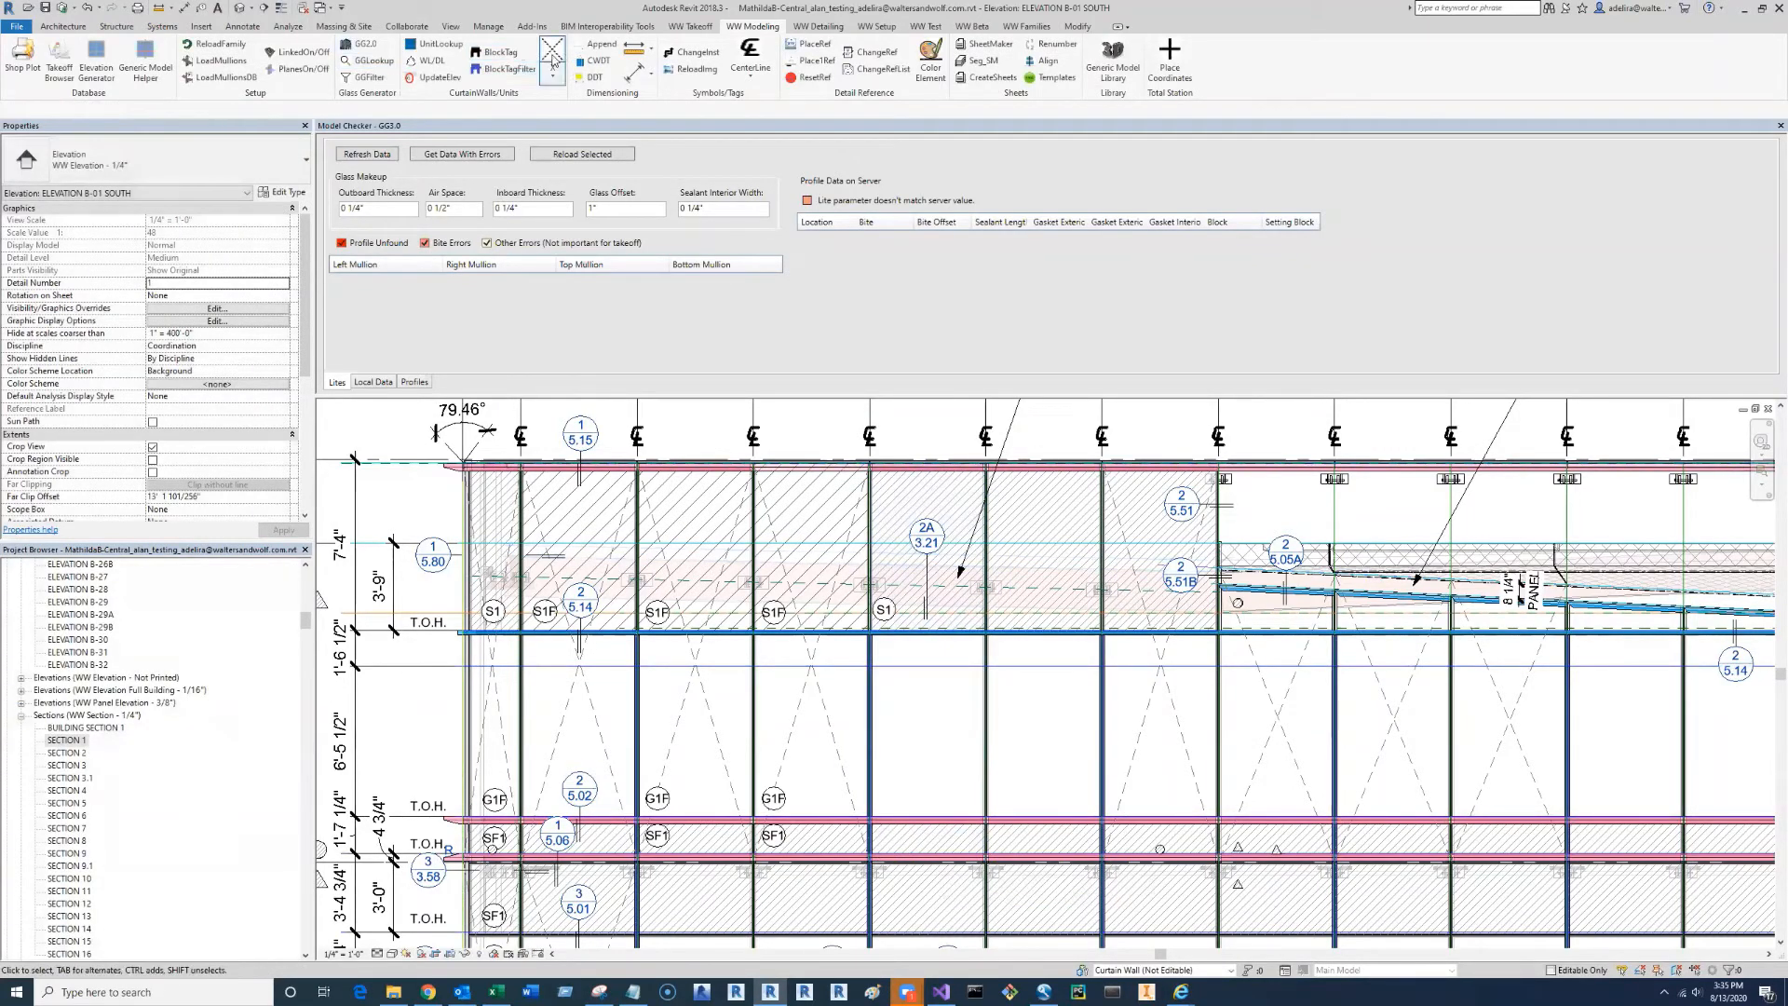
# - Try to add the hidden-line X marks to the fifth curtain wall unit above 4TH LEVEL
pyautogui.click(552, 59)
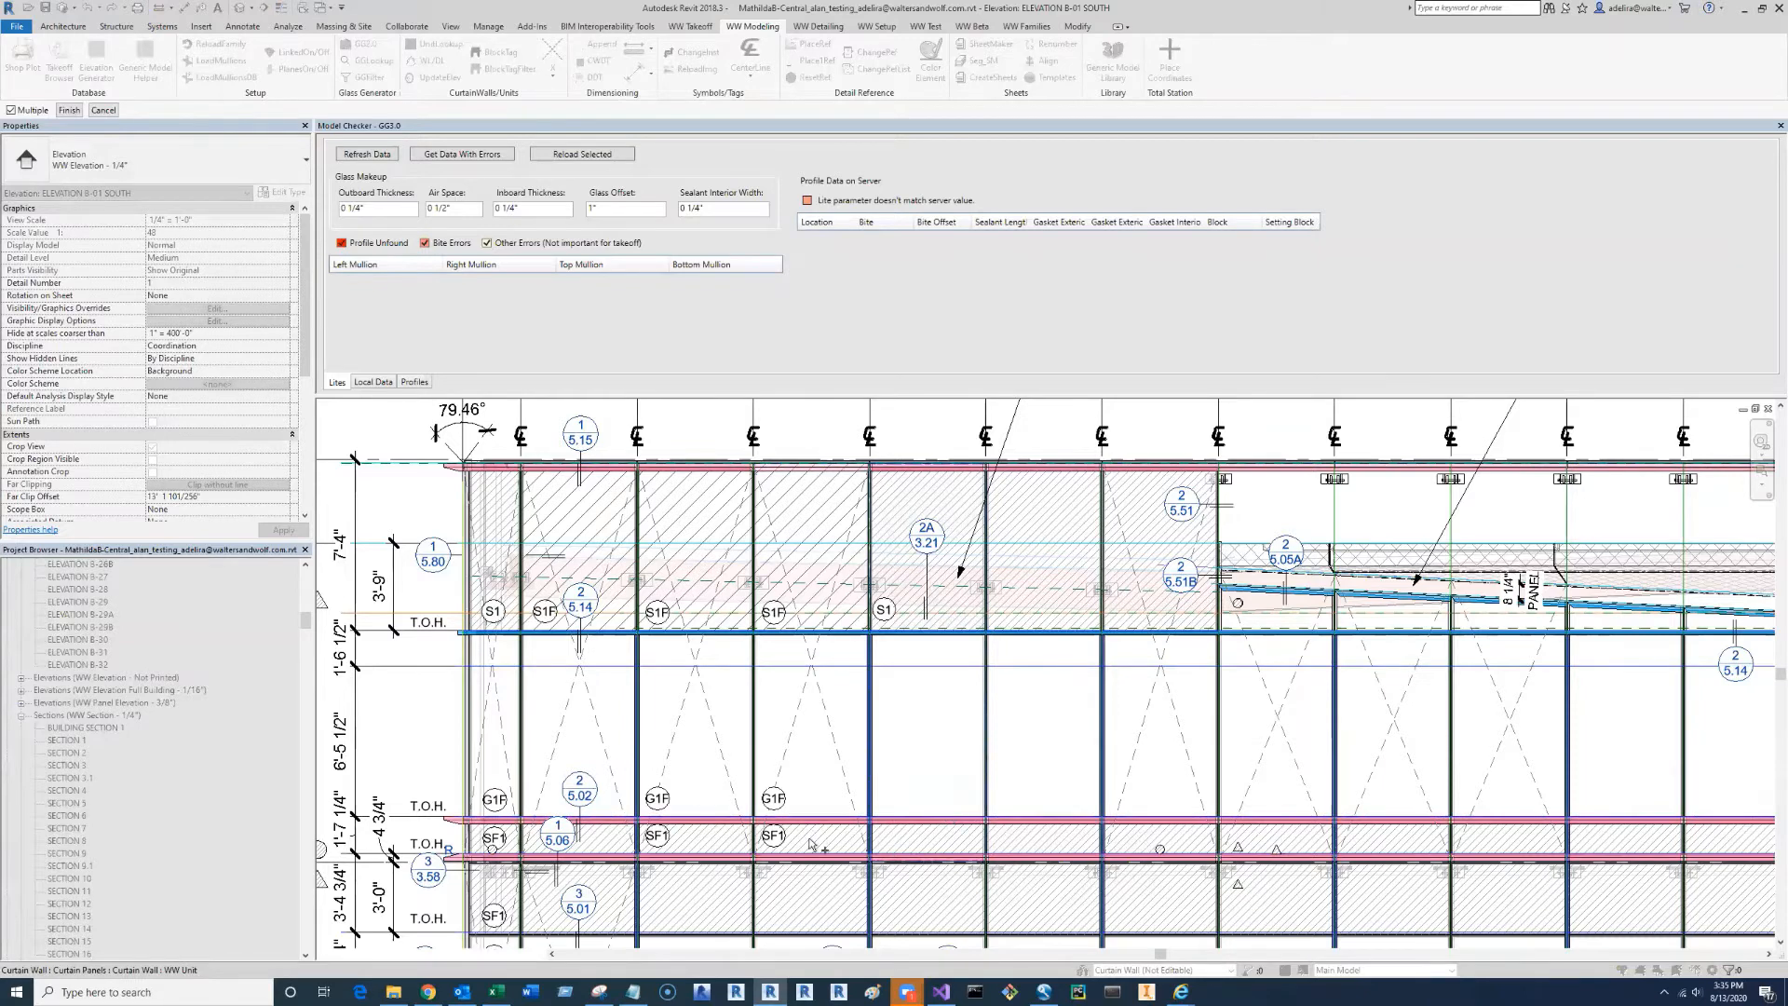
pyautogui.scroll(4, 934, 817)
pyautogui.click(934, 816)
pyautogui.click(72, 112)
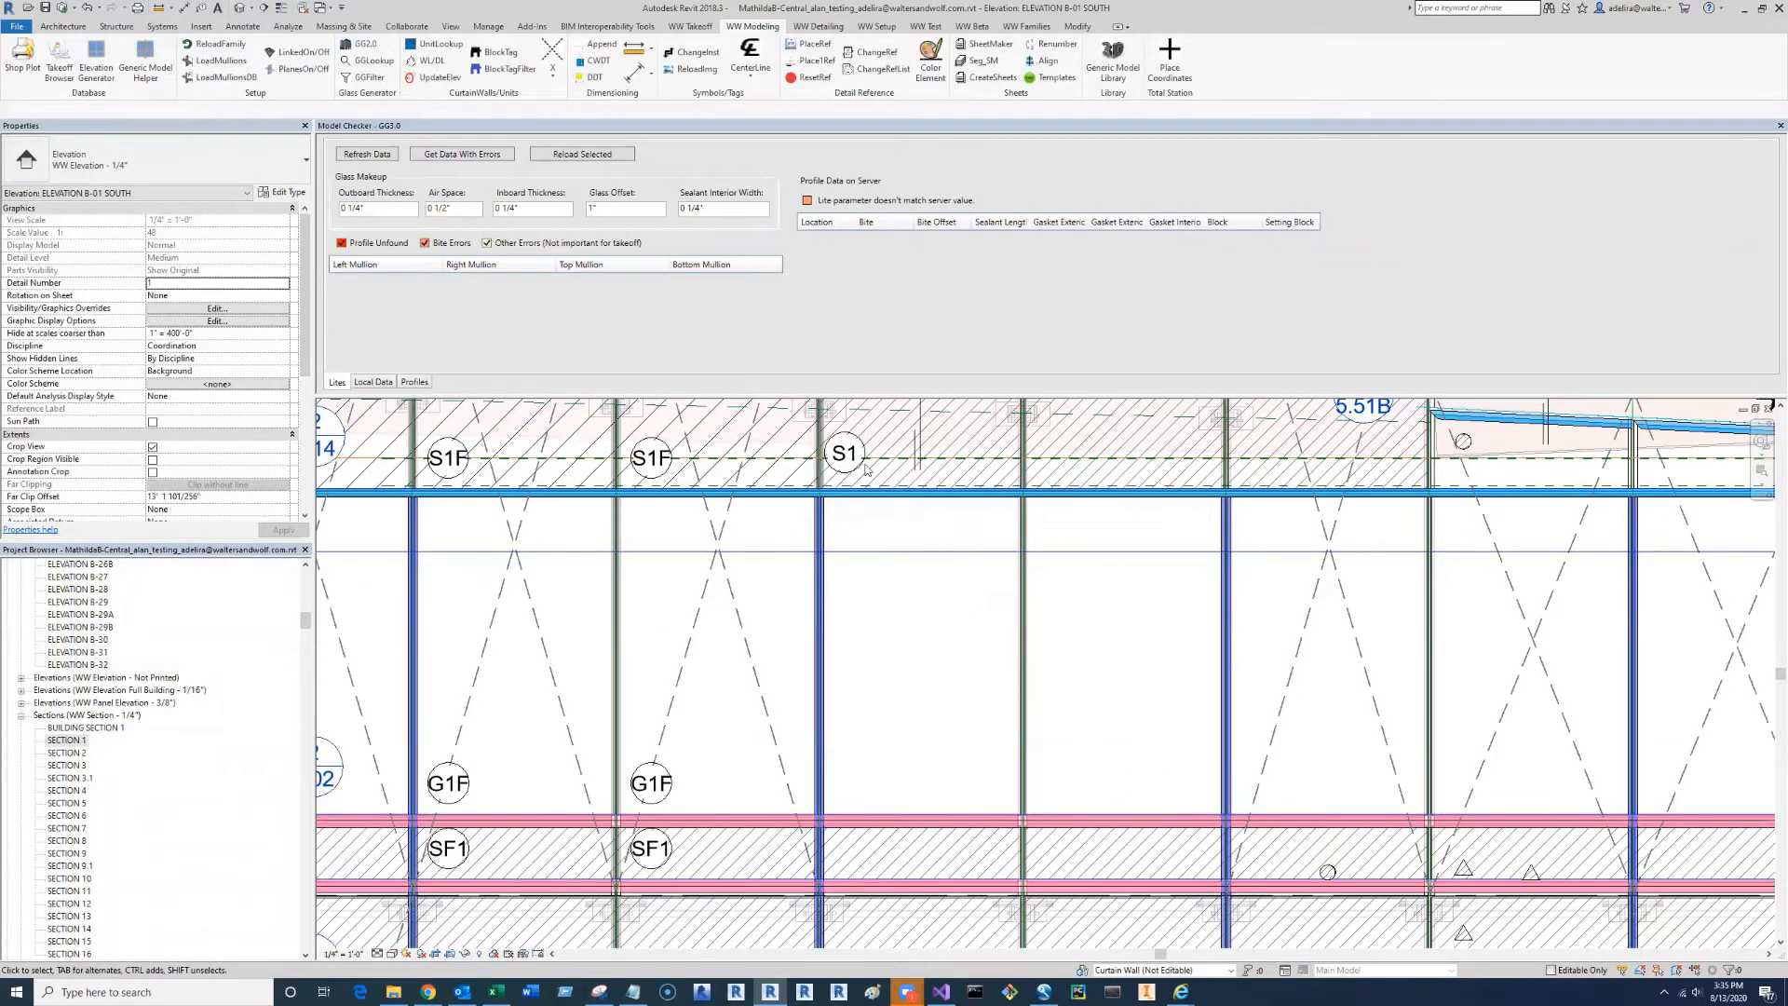
# - Select the fifth unit's vision glass panel and review its glazing material, bite, gasket and sealant properties
pyautogui.scroll(-2, 866, 468)
pyautogui.scroll(-2, 964, 550)
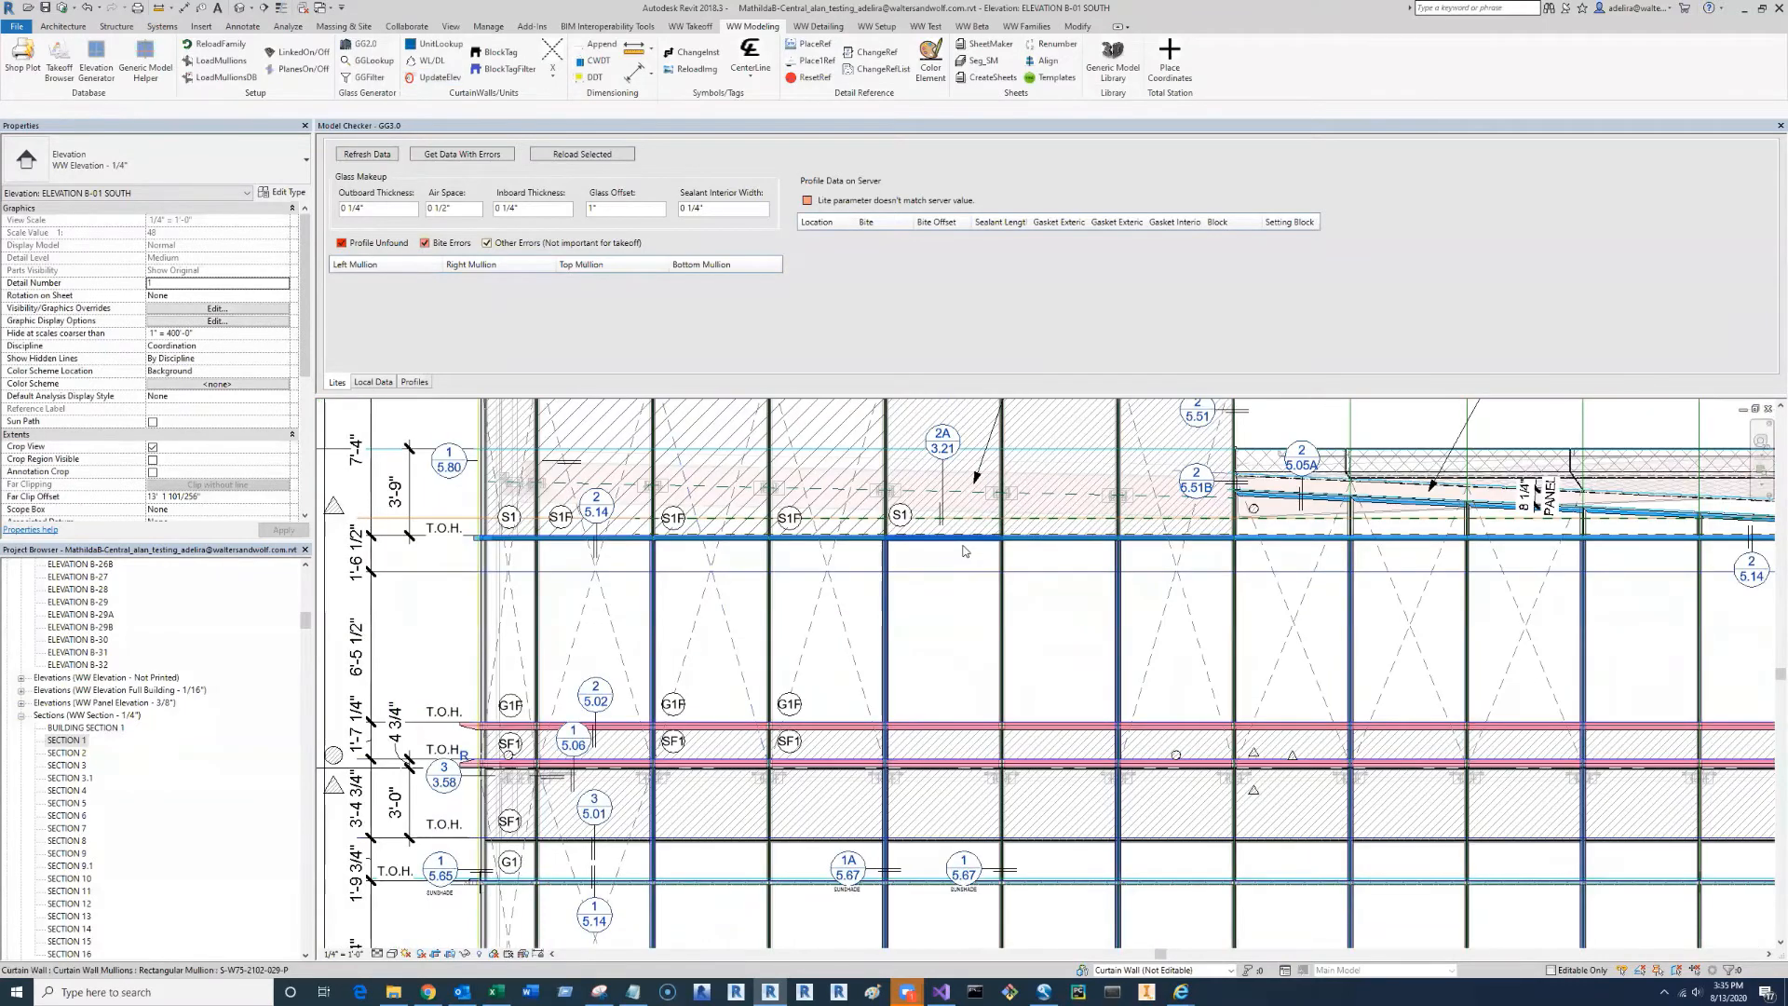
pyautogui.click(964, 558)
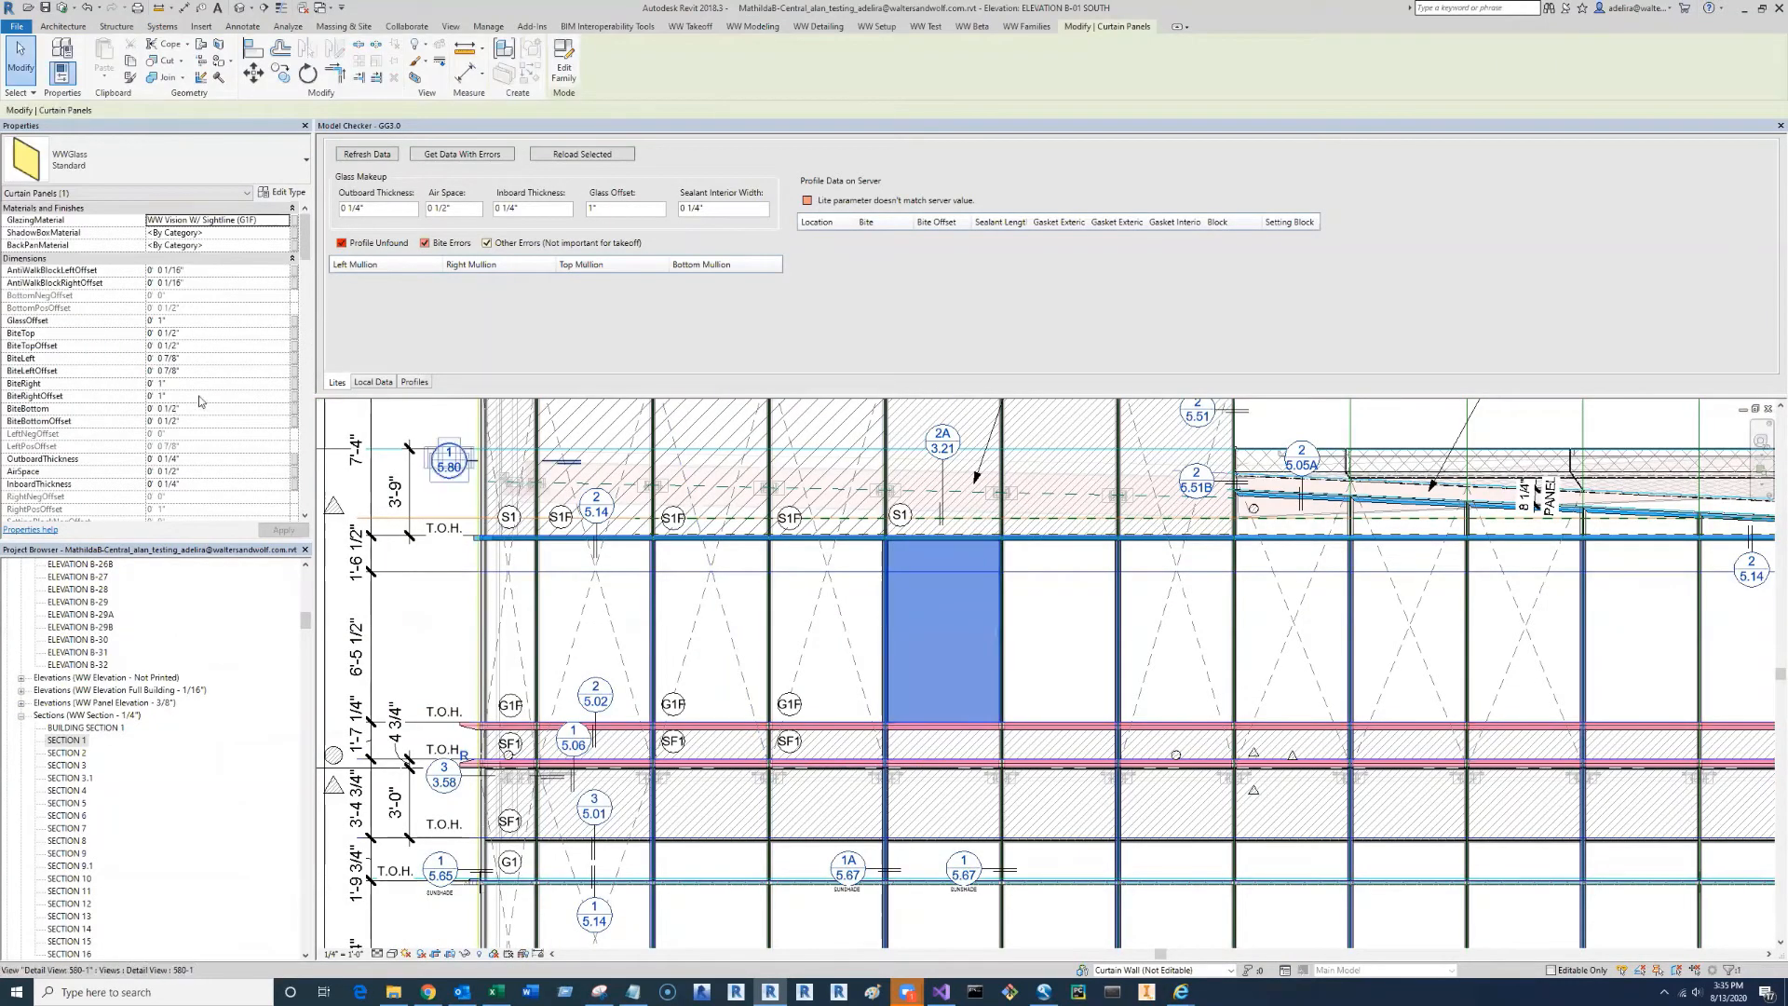
pyautogui.scroll(-10, 205, 396)
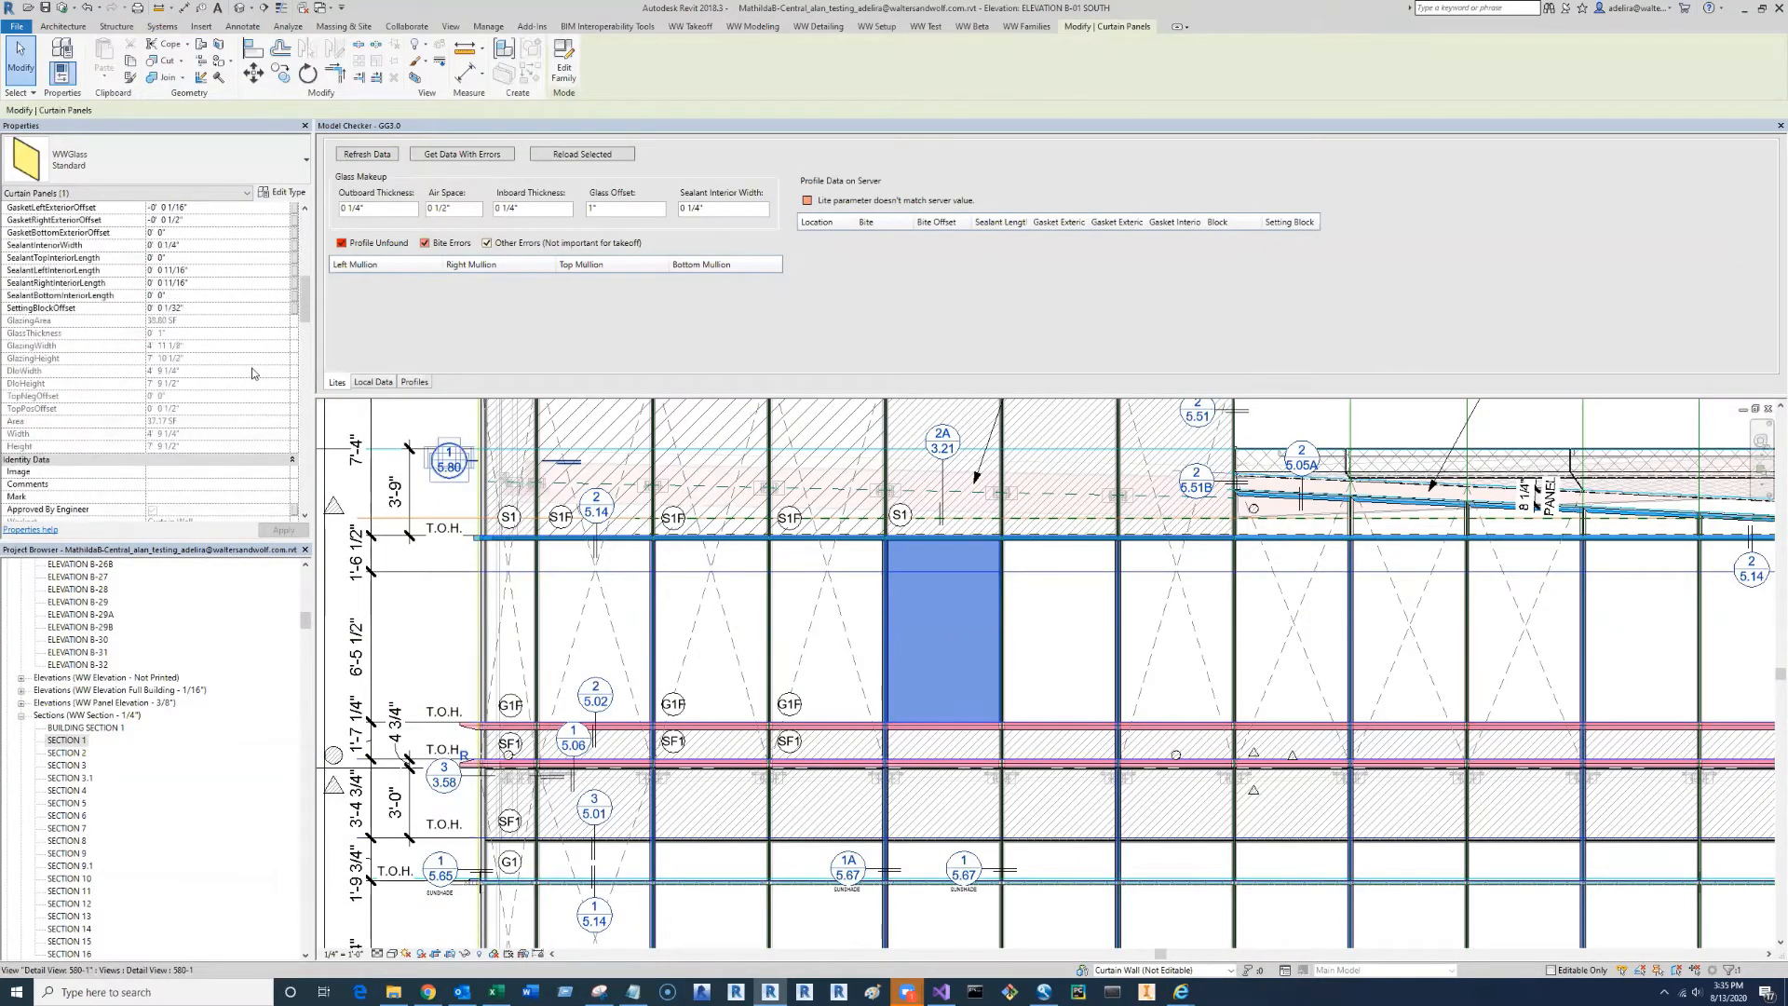
pyautogui.scroll(10, 251, 372)
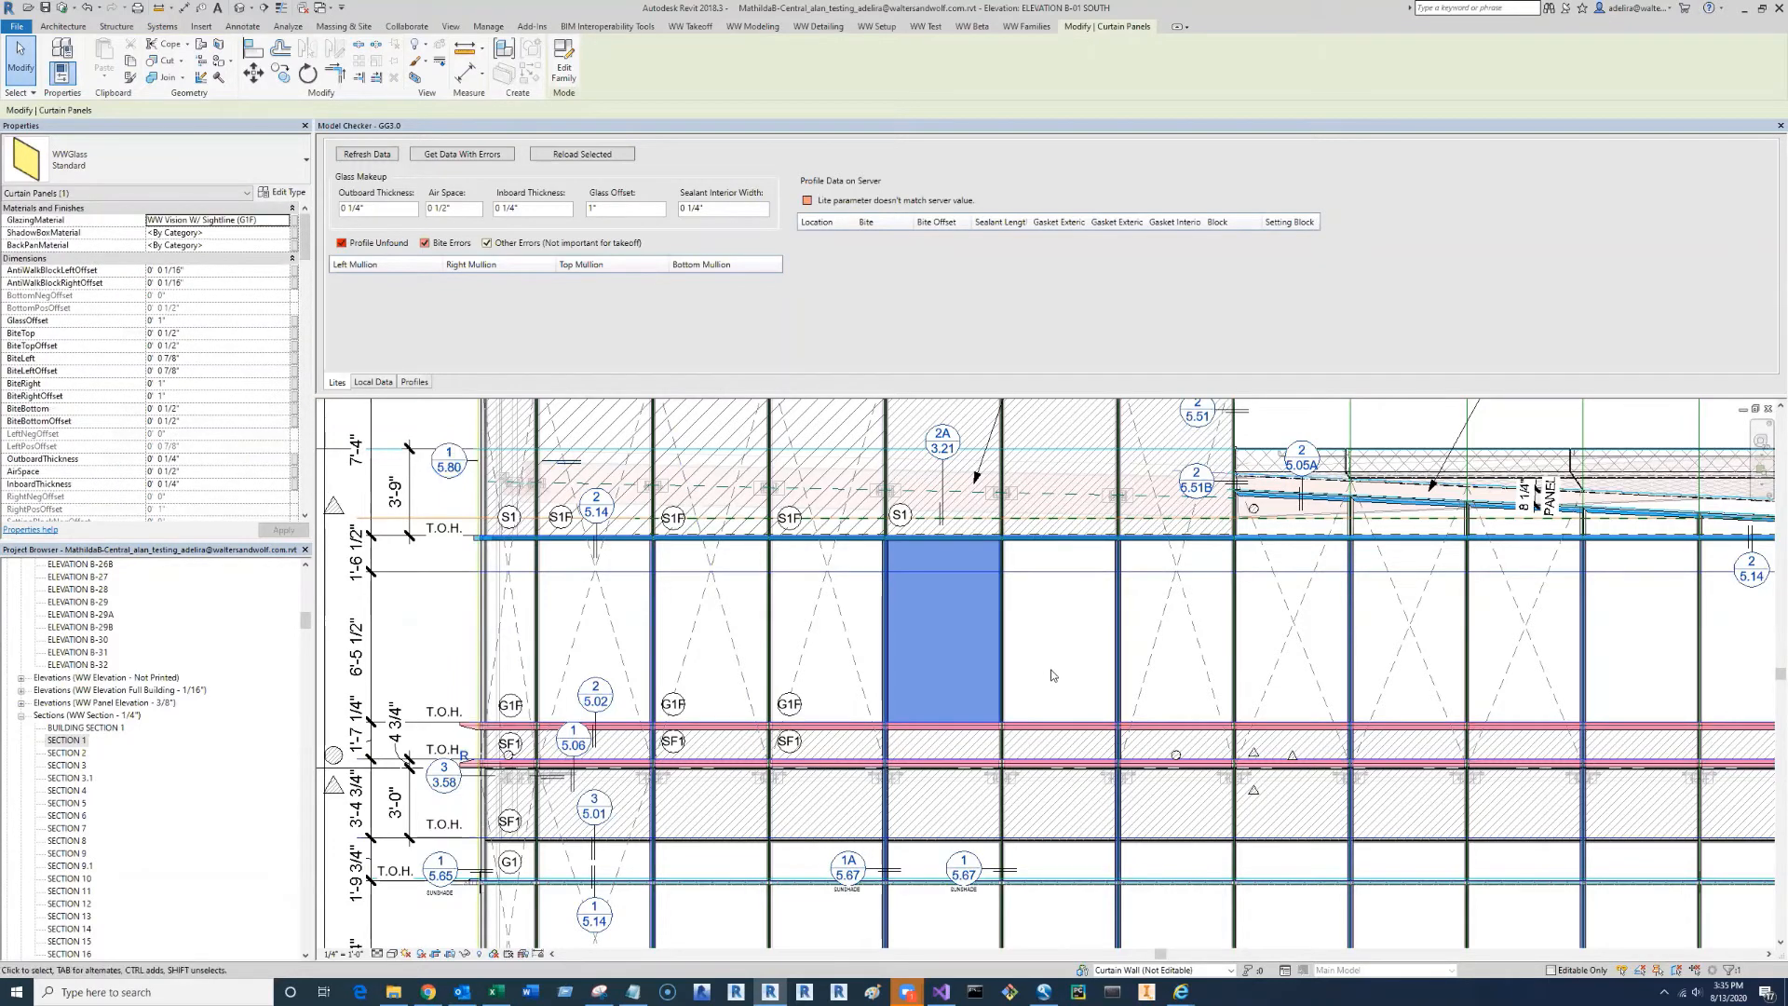
# - Try to add block tags with BlockTag to a column of curtain wall units between 1ST LEVEL and 3RD LEVEL
pyautogui.scroll(-5, 1038, 660)
pyautogui.scroll(3, 867, 524)
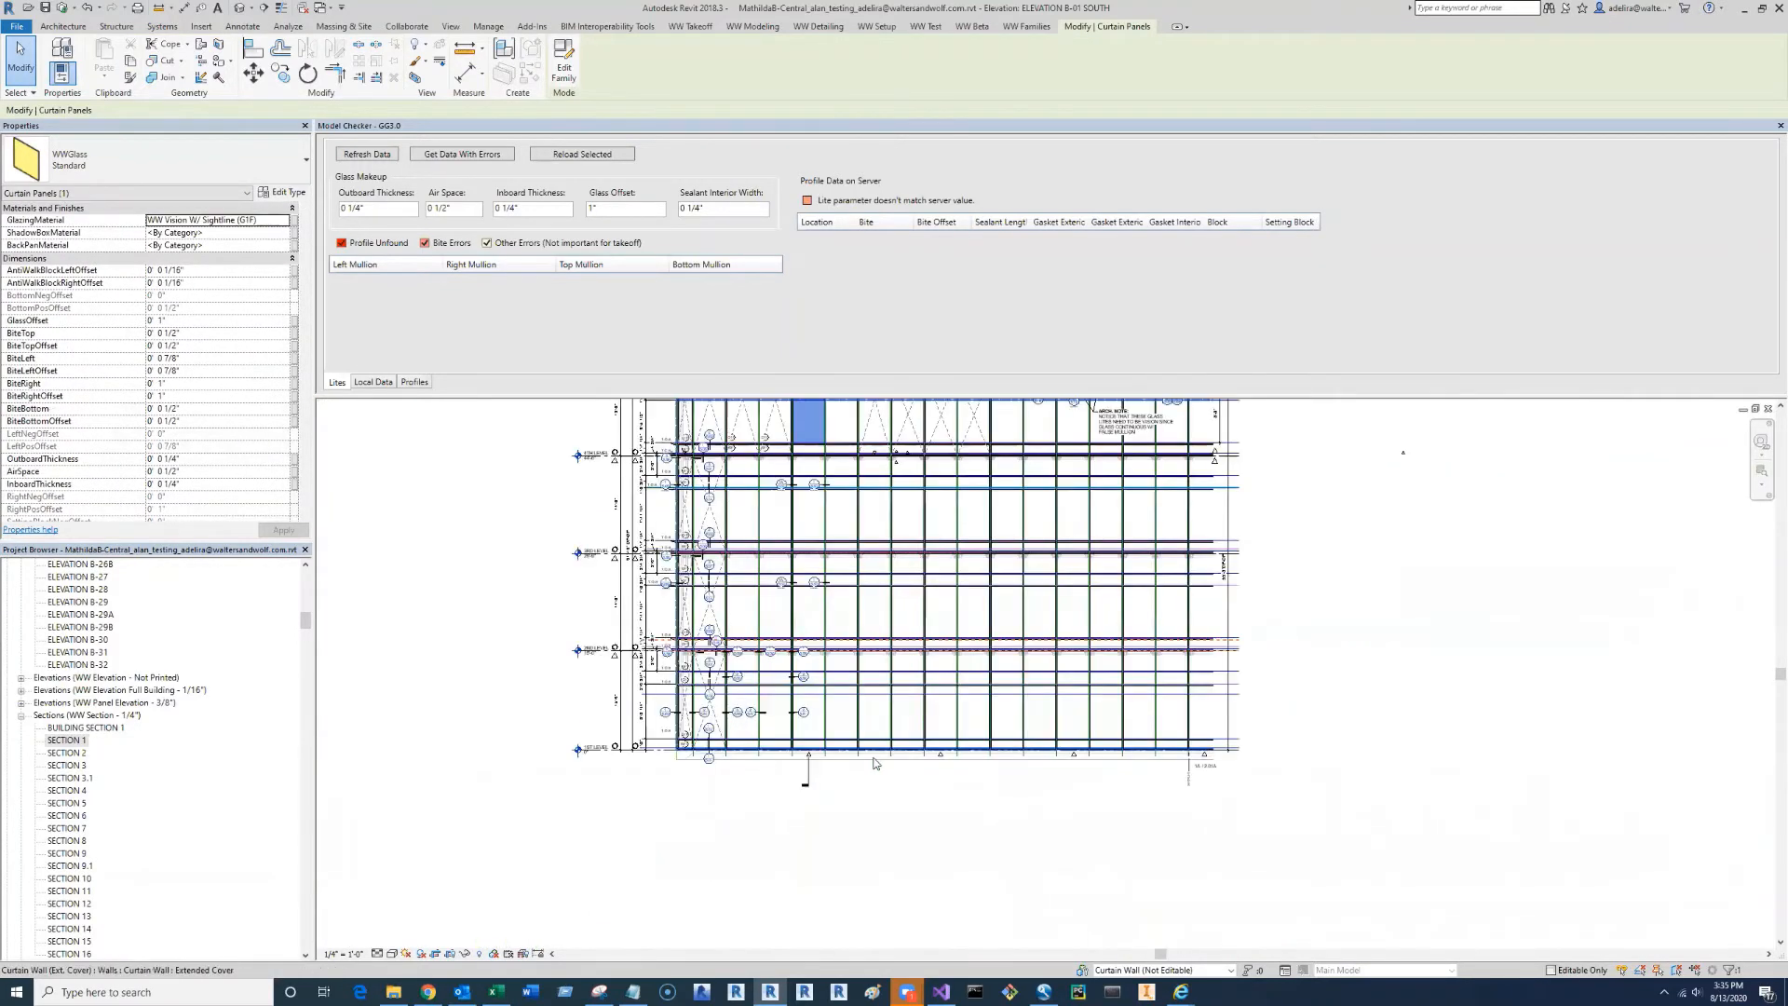
pyautogui.scroll(-1, 867, 523)
pyautogui.scroll(1, 869, 764)
pyautogui.press('Escape')
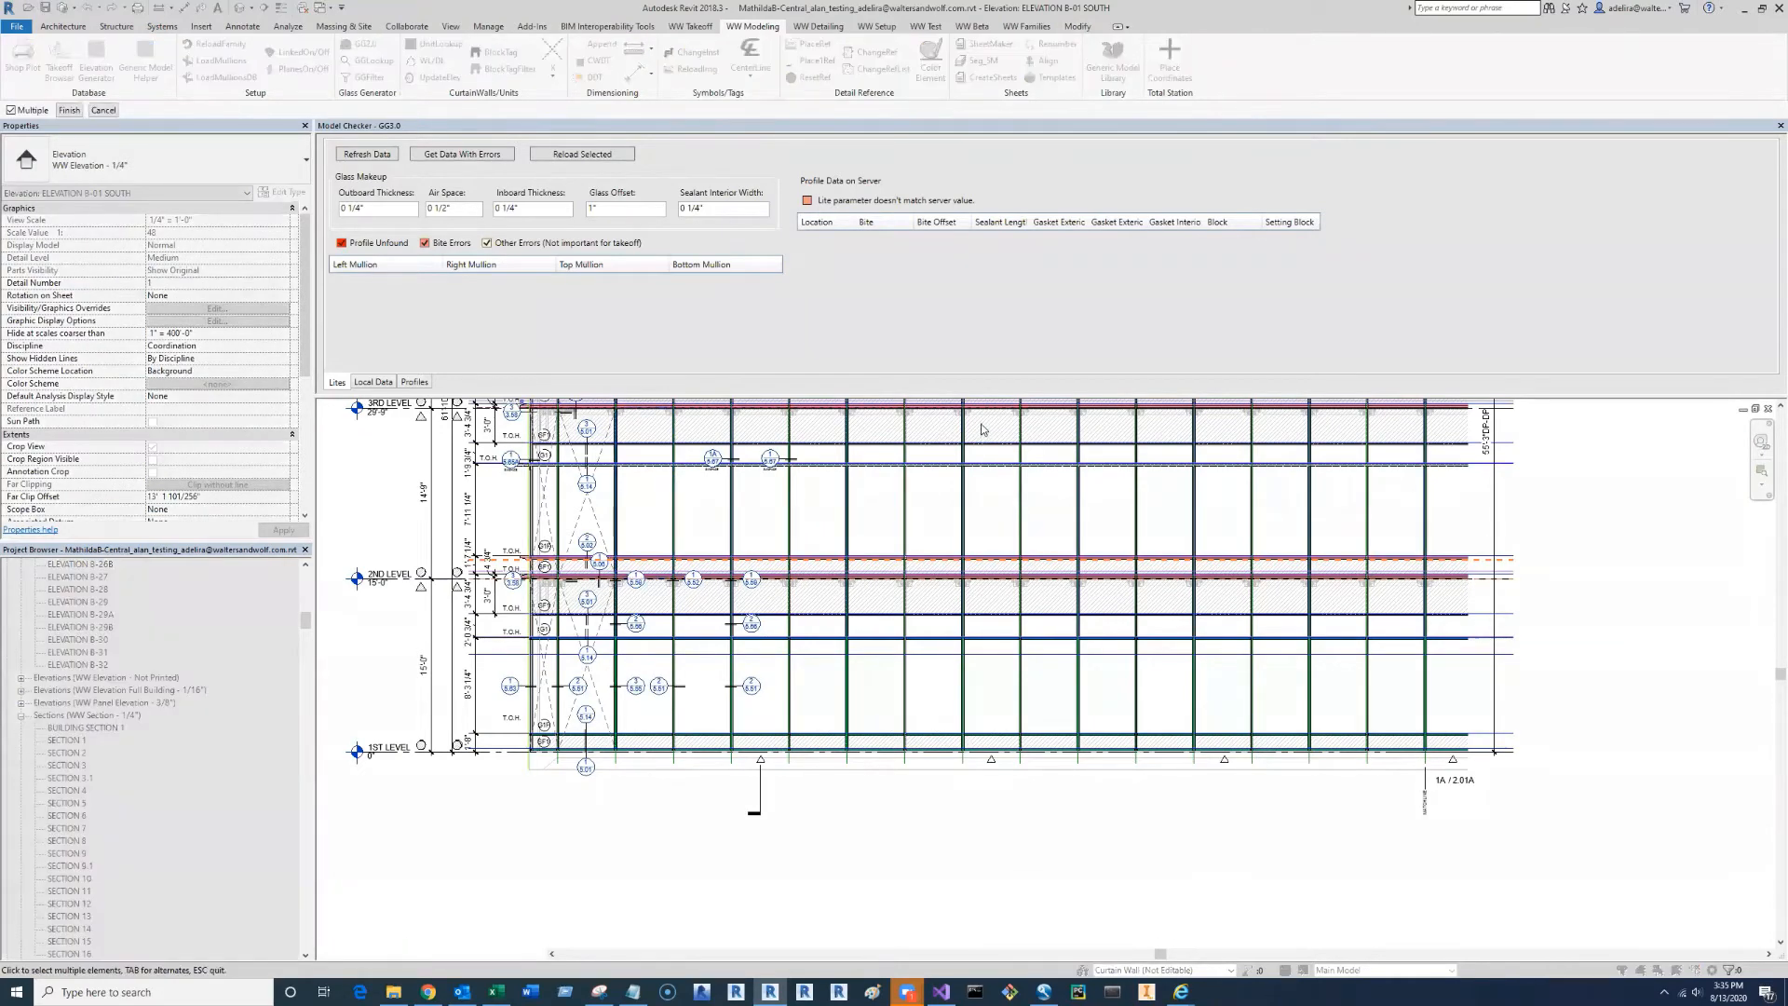
pyautogui.moveTo(987, 420); pyautogui.dragTo(864, 854)
pyautogui.click(68, 110)
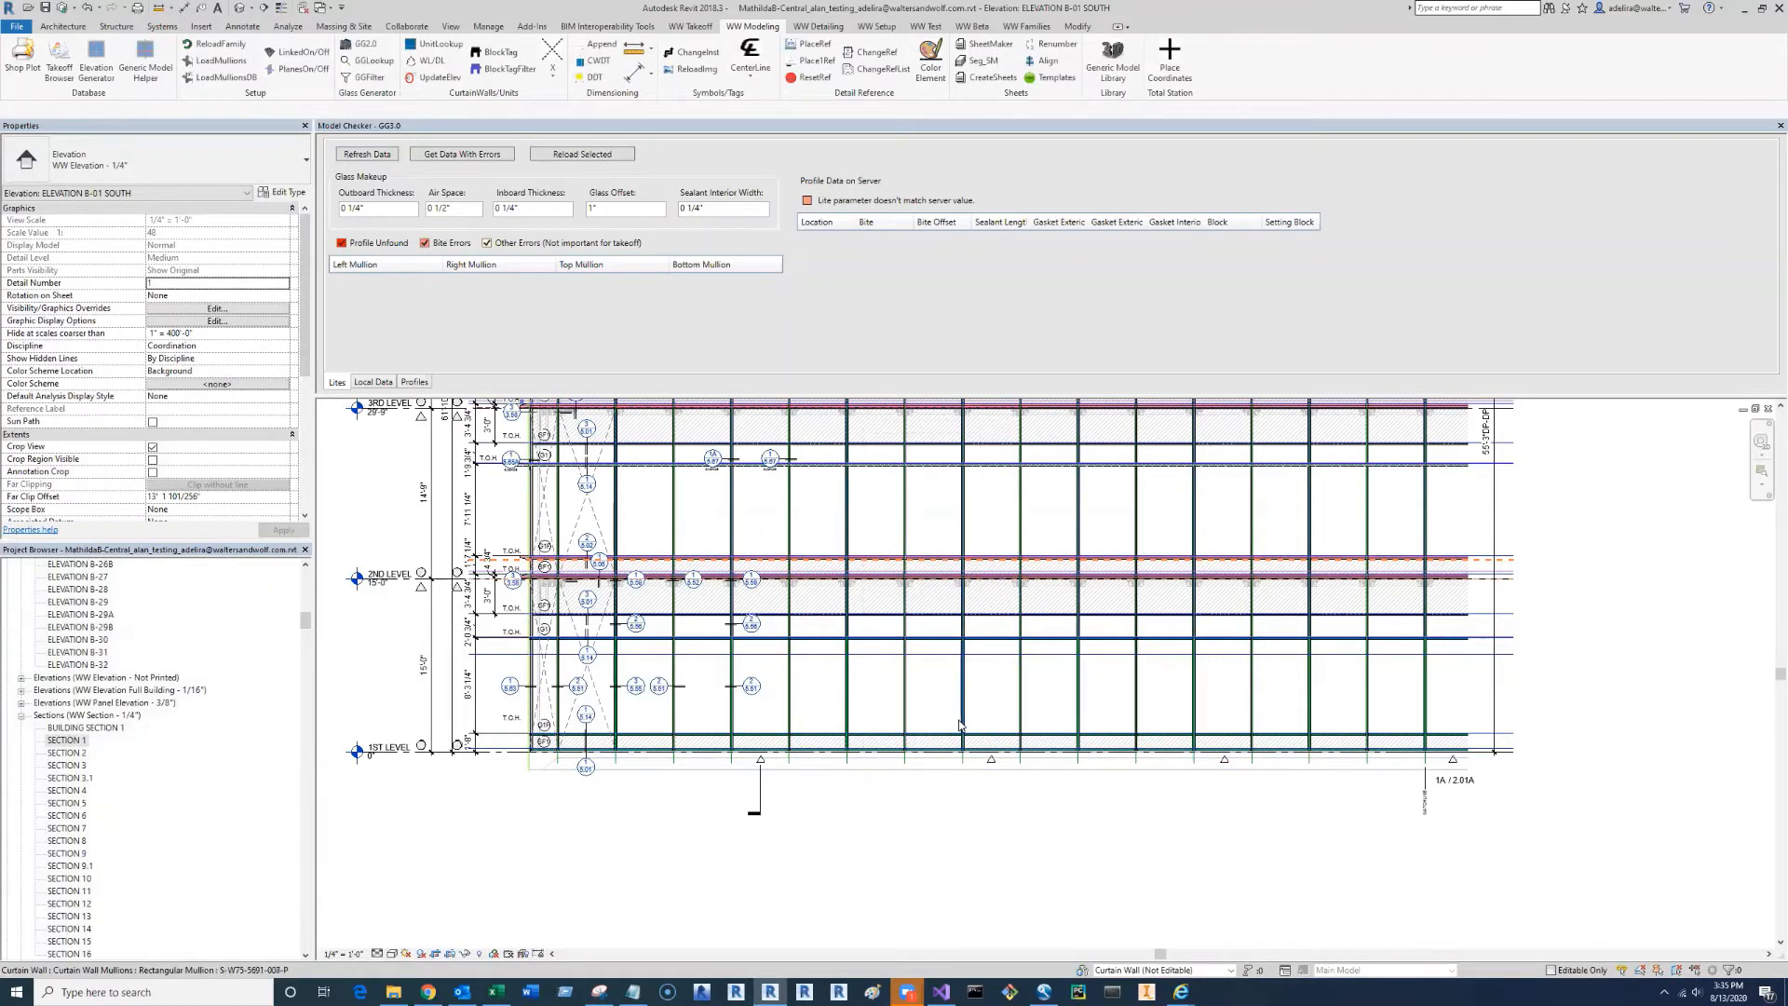
# - Select that column's large vision glass panel above 1ST LEVEL and review its bite, glazing and area properties
pyautogui.click(953, 717)
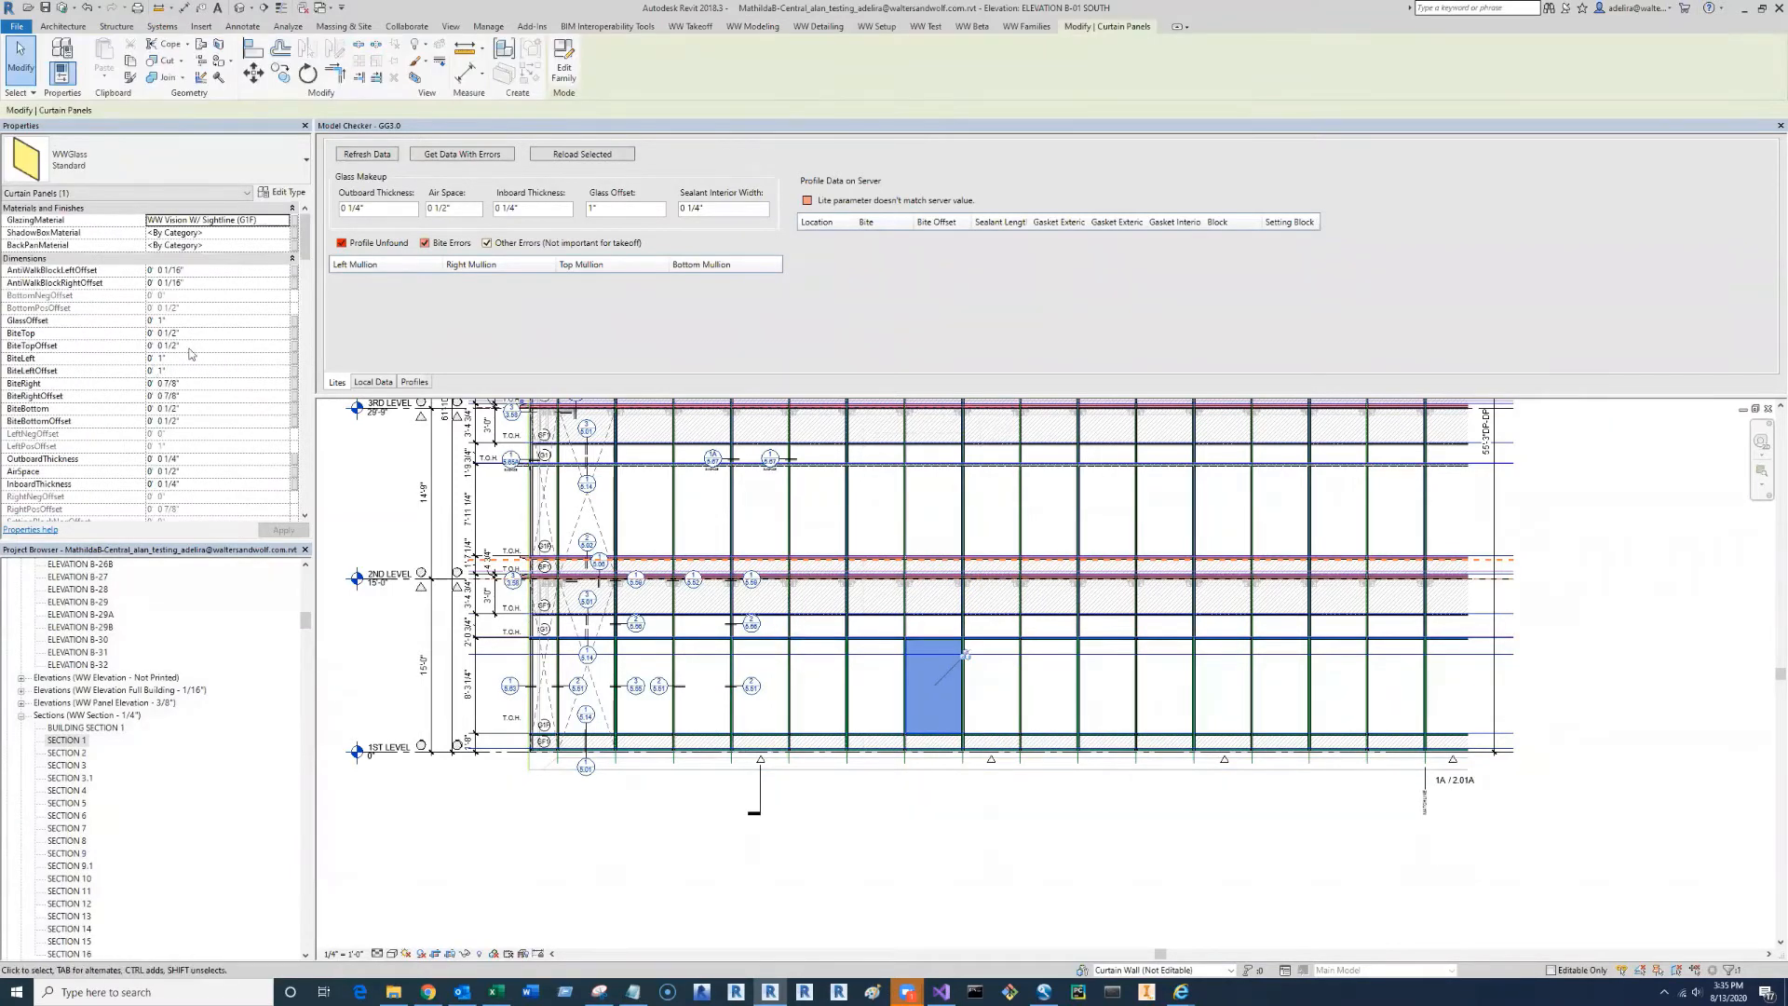
pyautogui.scroll(-5, 261, 357)
pyautogui.scroll(-3, 261, 356)
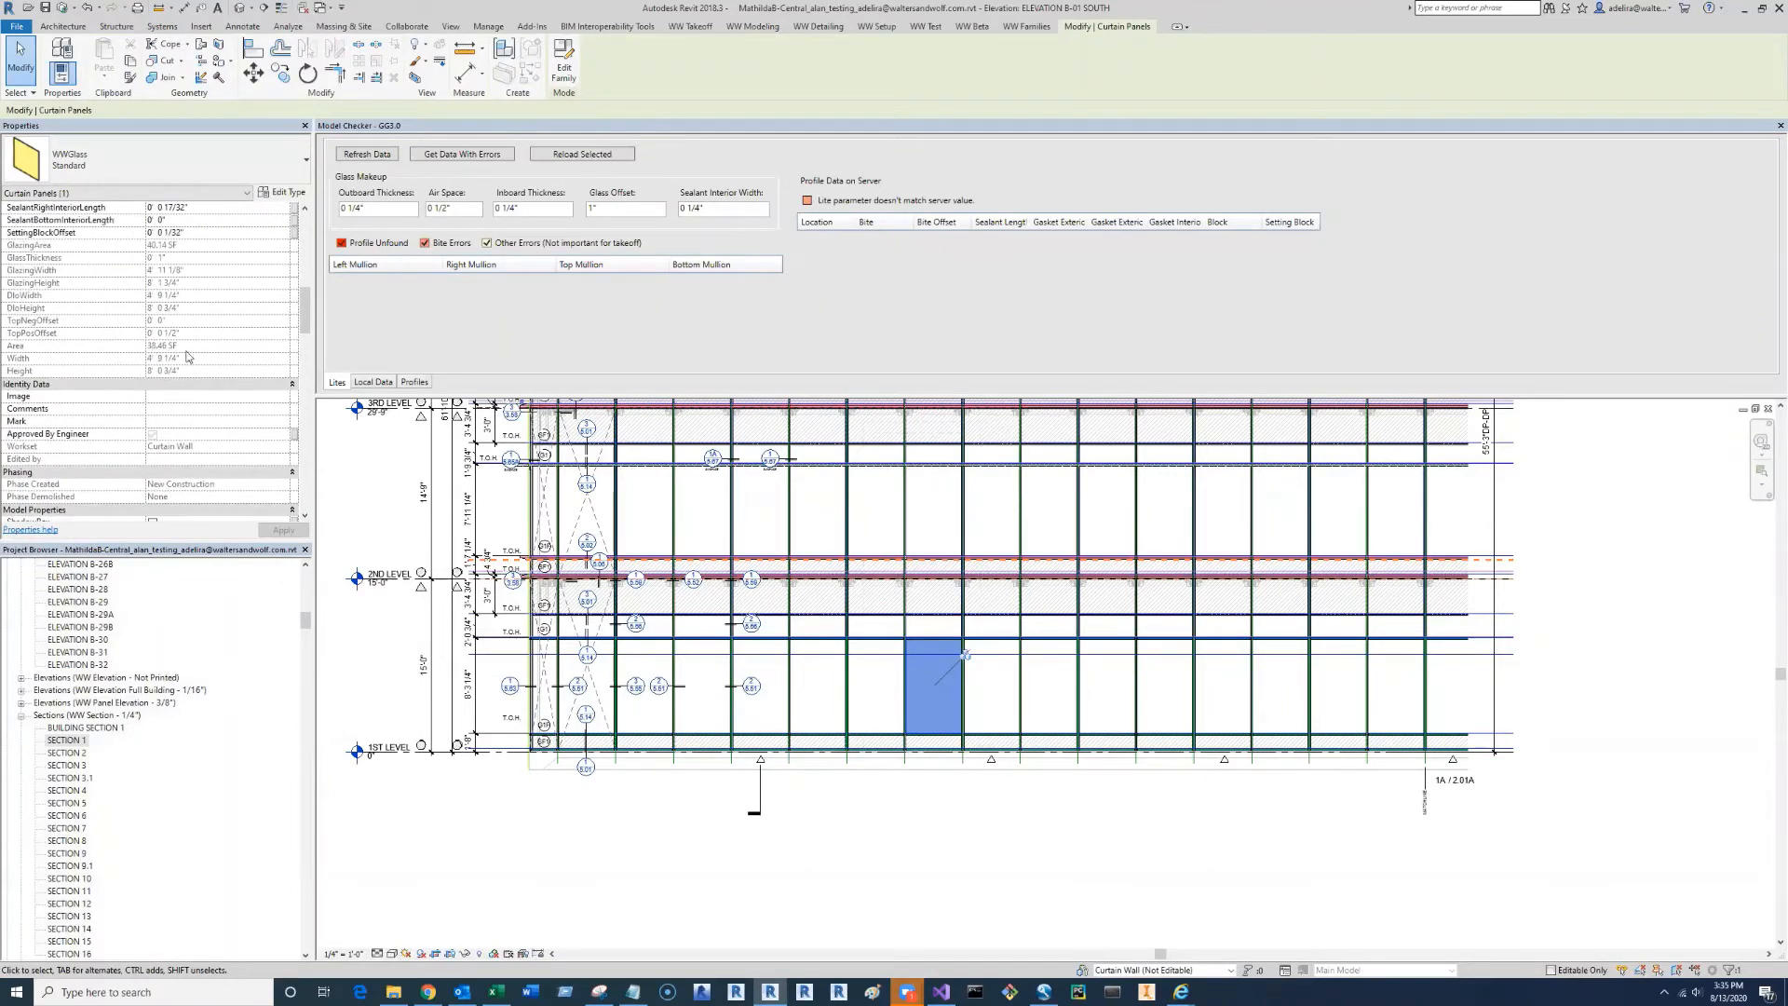
pyautogui.click(710, 866)
pyautogui.scroll(1, 921, 694)
pyautogui.scroll(1, 943, 629)
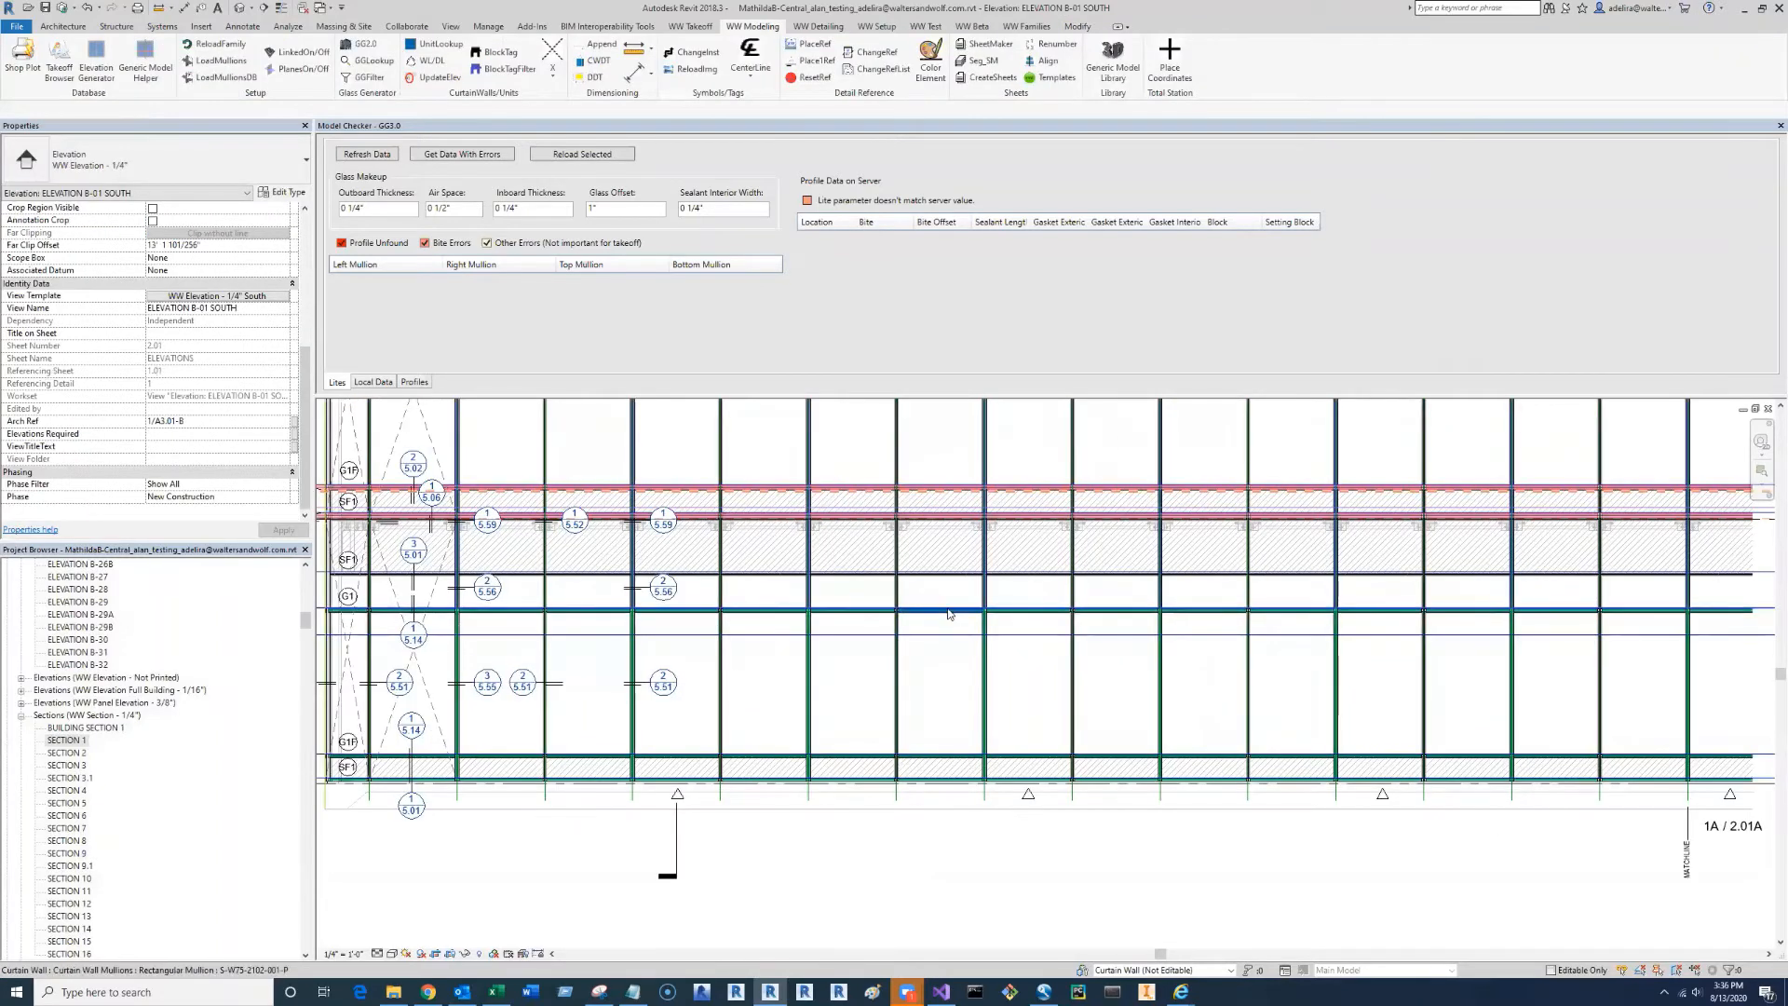
pyautogui.press('Tab')
pyautogui.press('Tab')
pyautogui.press('Tab')
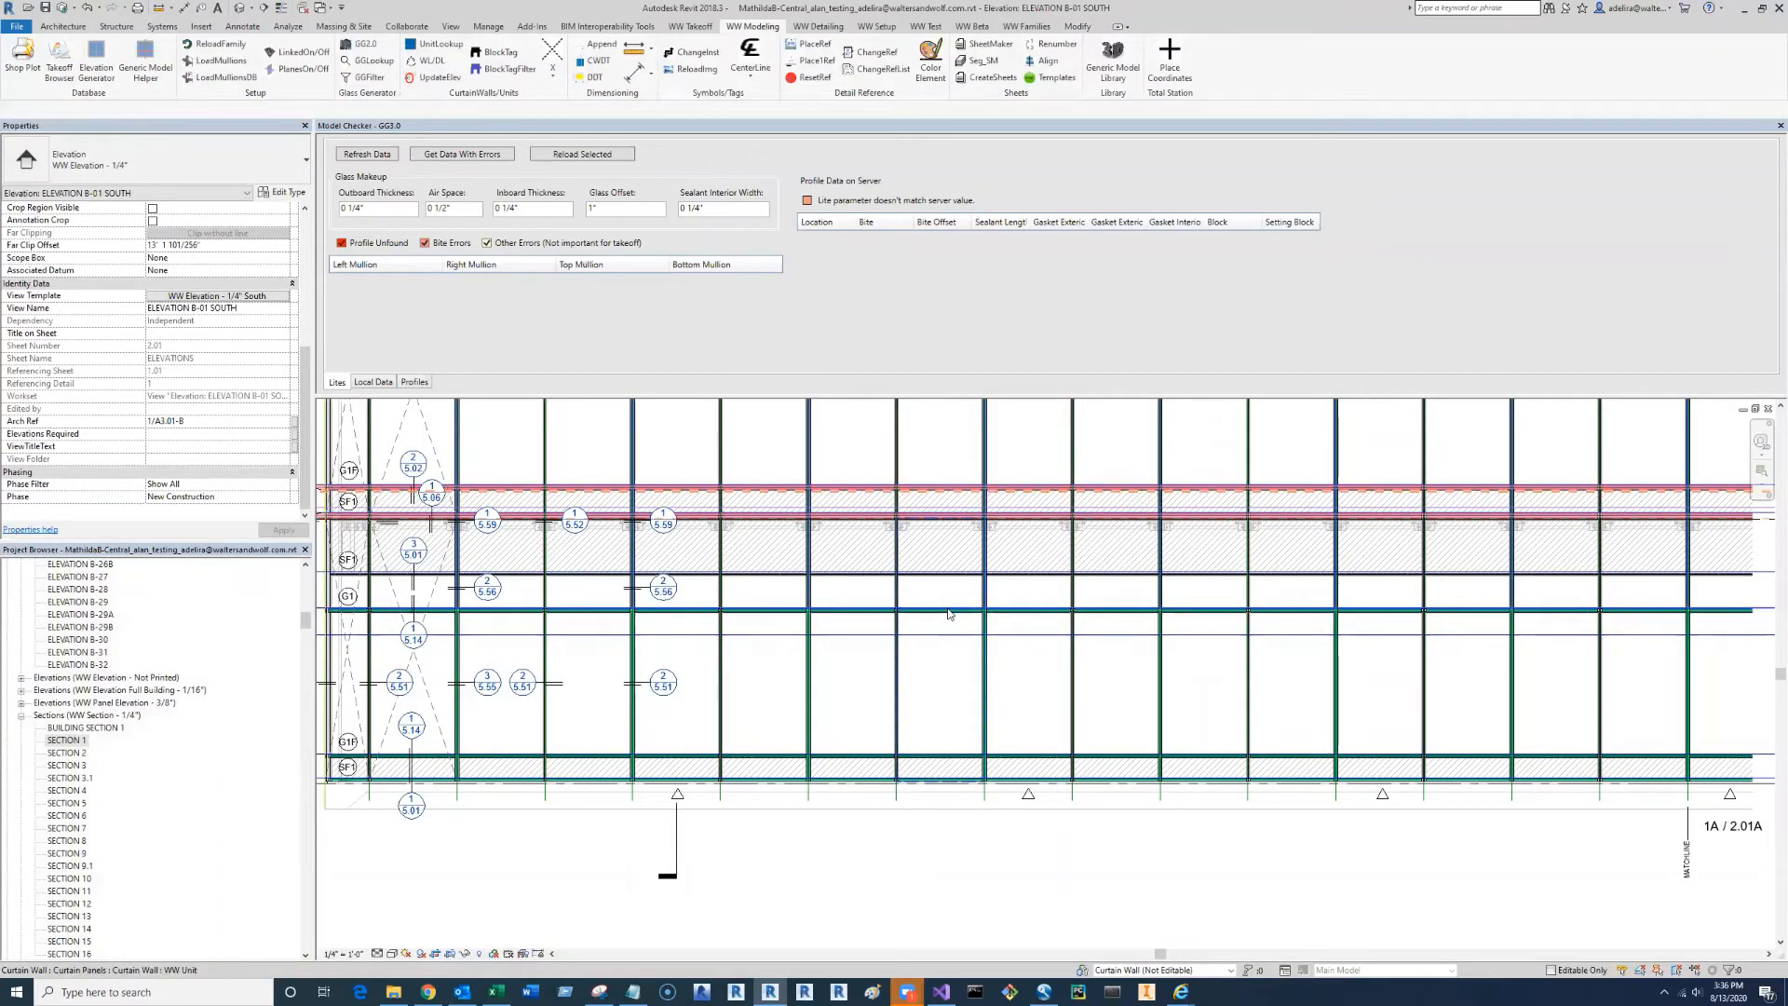
pyautogui.click(948, 613)
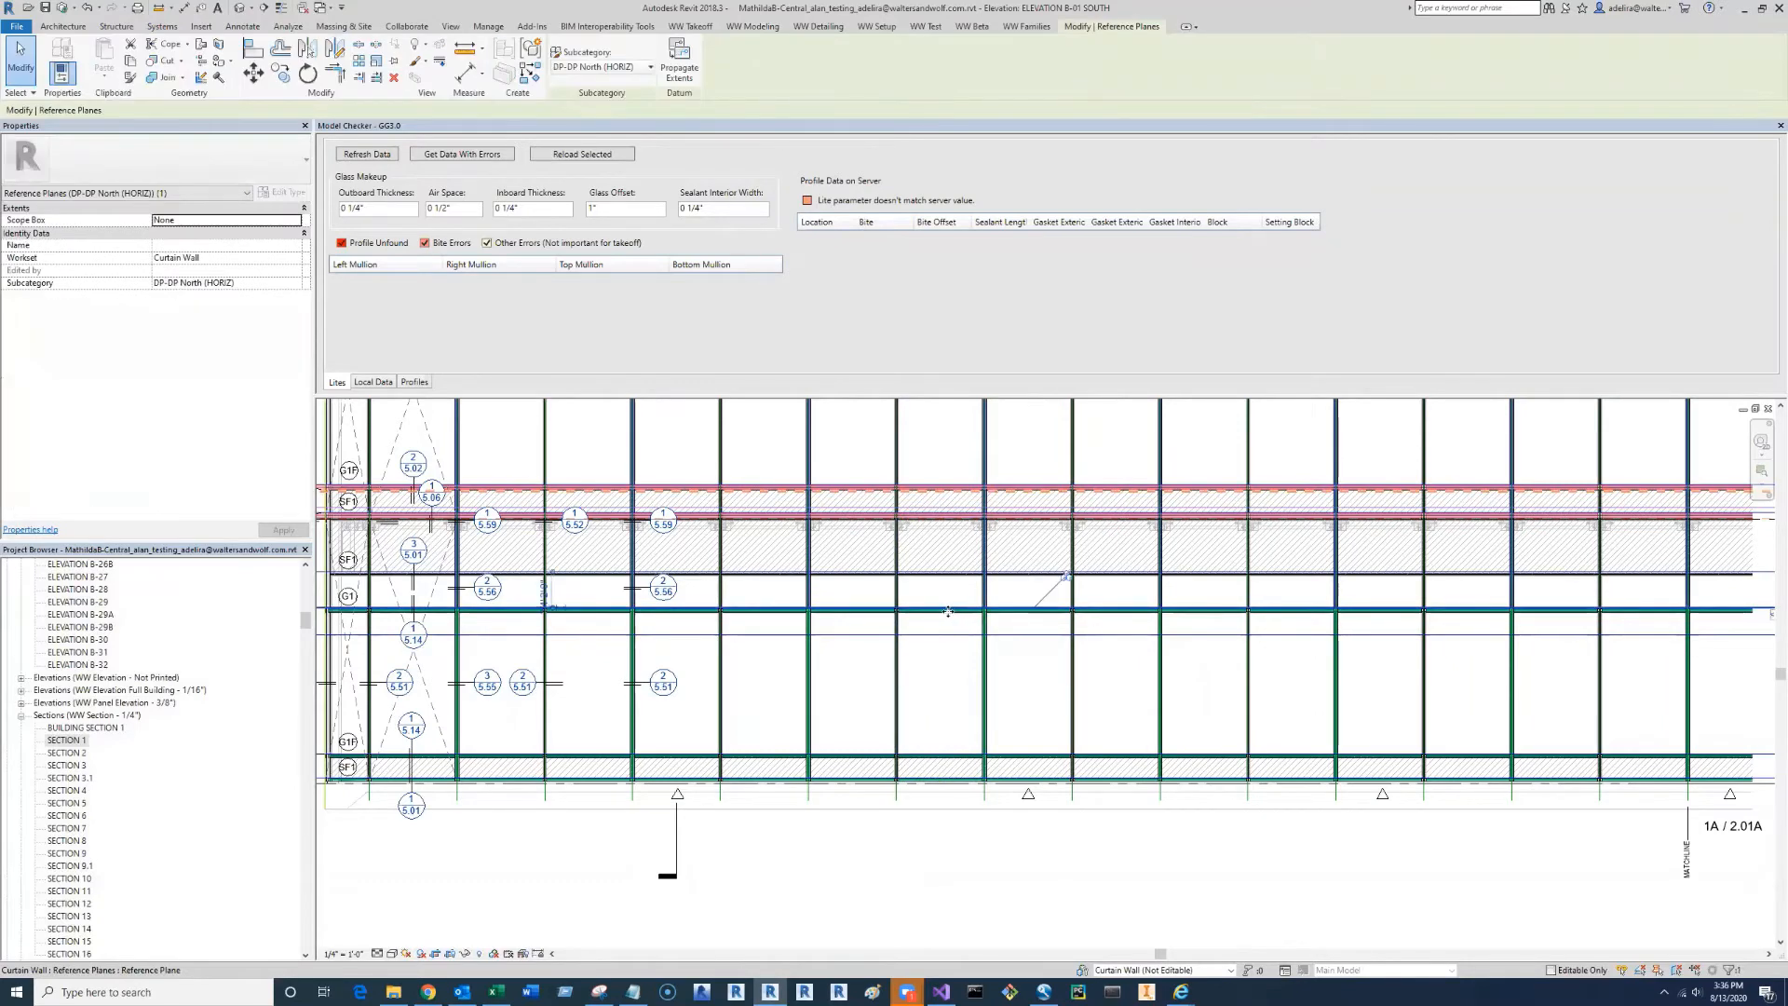
pyautogui.press('Escape')
# - Move the horizontal curtain grid line at the bottom of the vision glass above 1ST LEVEL down about 1 ft
pyautogui.scroll(5, 931, 769)
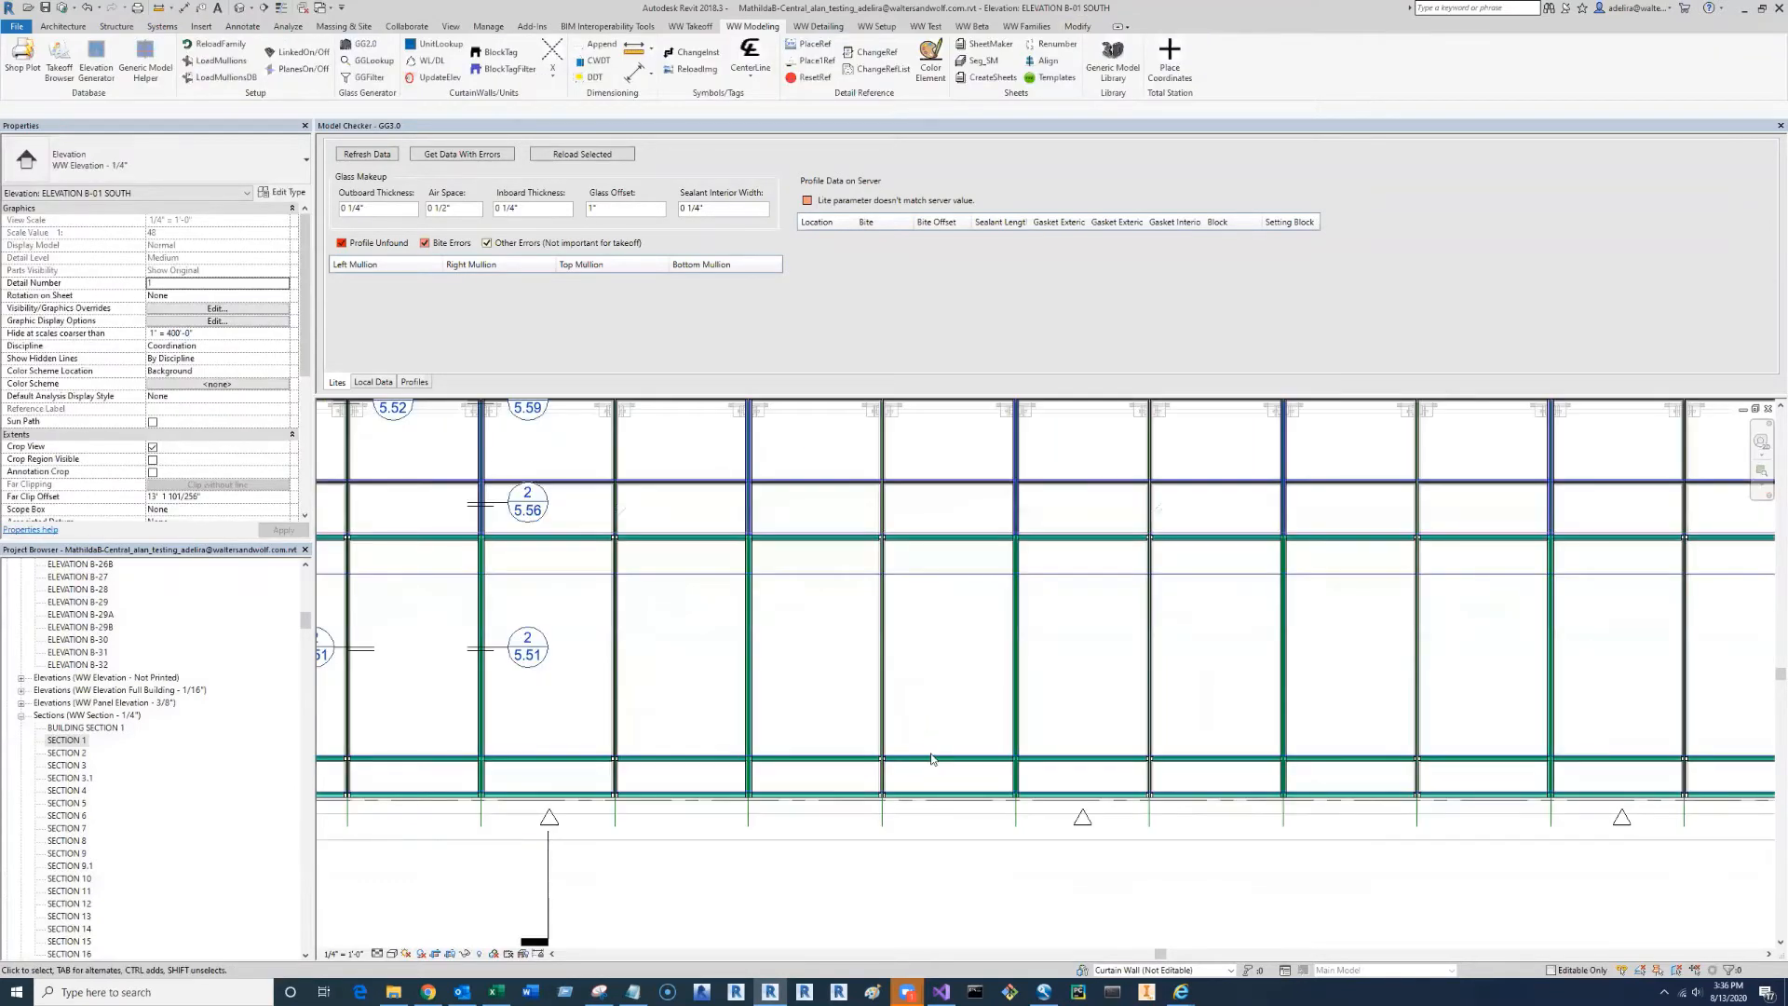
pyautogui.click(930, 761)
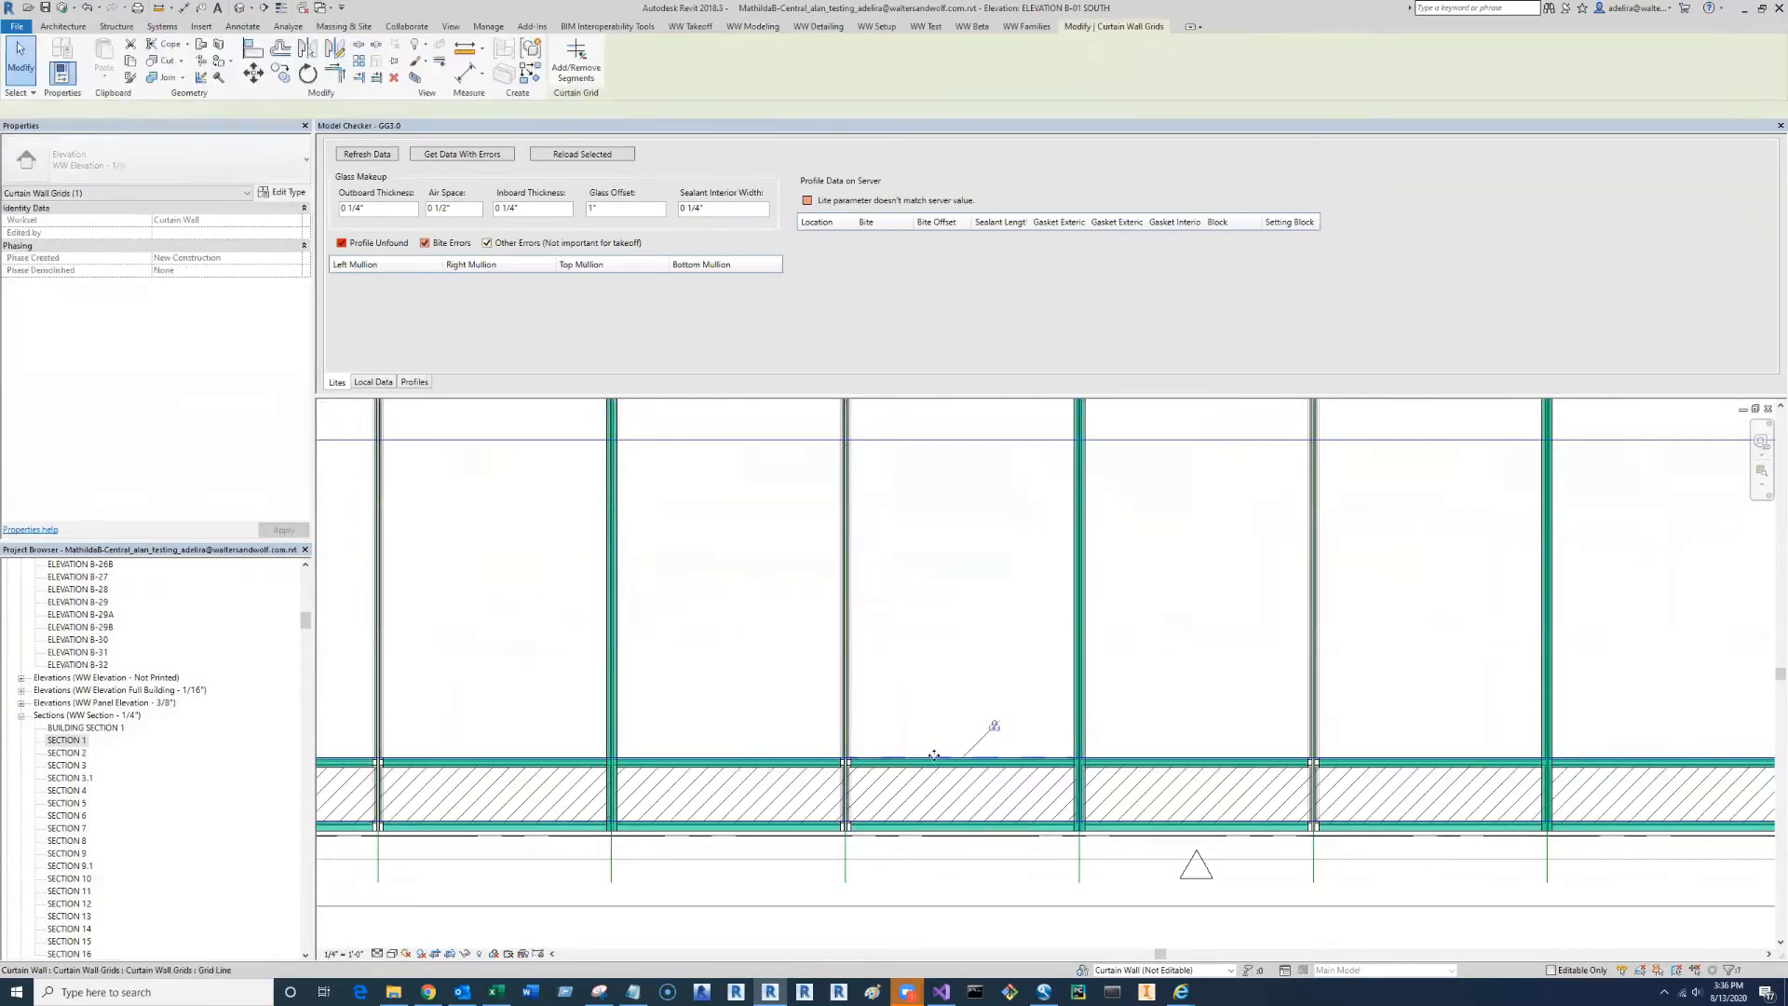
pyautogui.moveTo(934, 792)
pyautogui.mouseDown()
pyautogui.moveTo(1013, 807)
pyautogui.moveTo(1014, 858)
pyautogui.moveTo(990, 849)
pyautogui.moveTo(980, 749)
pyautogui.mouseUp()
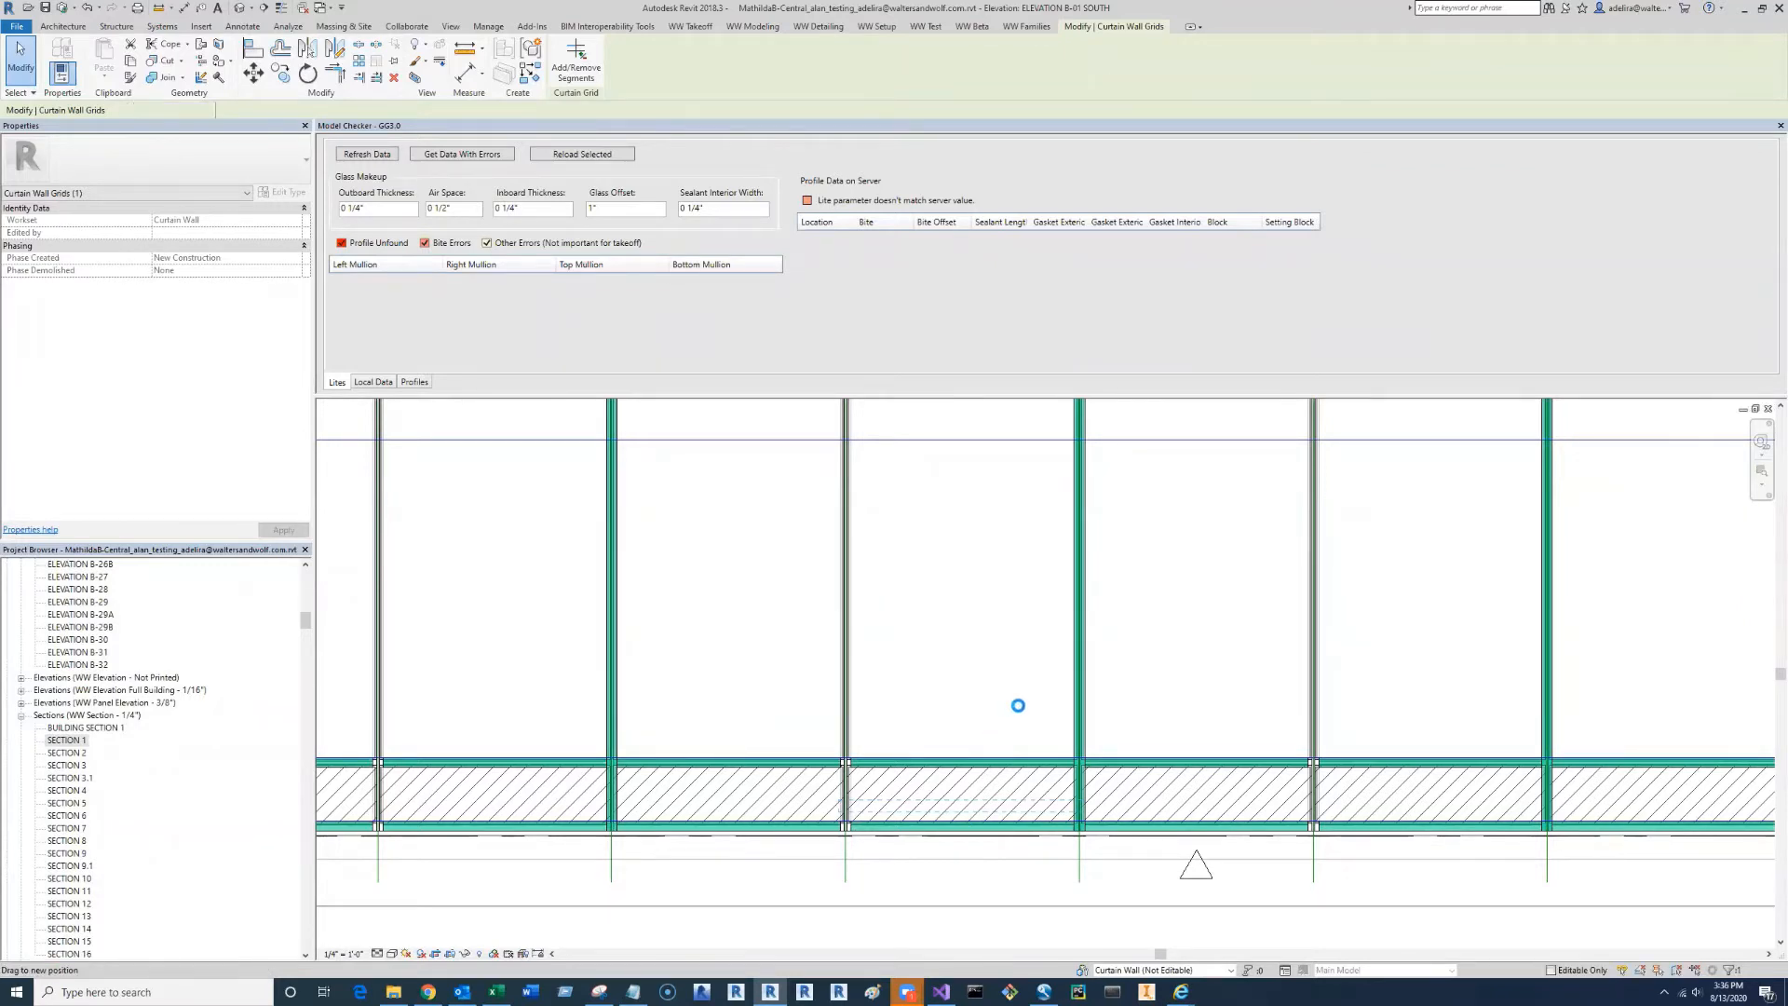
pyautogui.press('Escape')
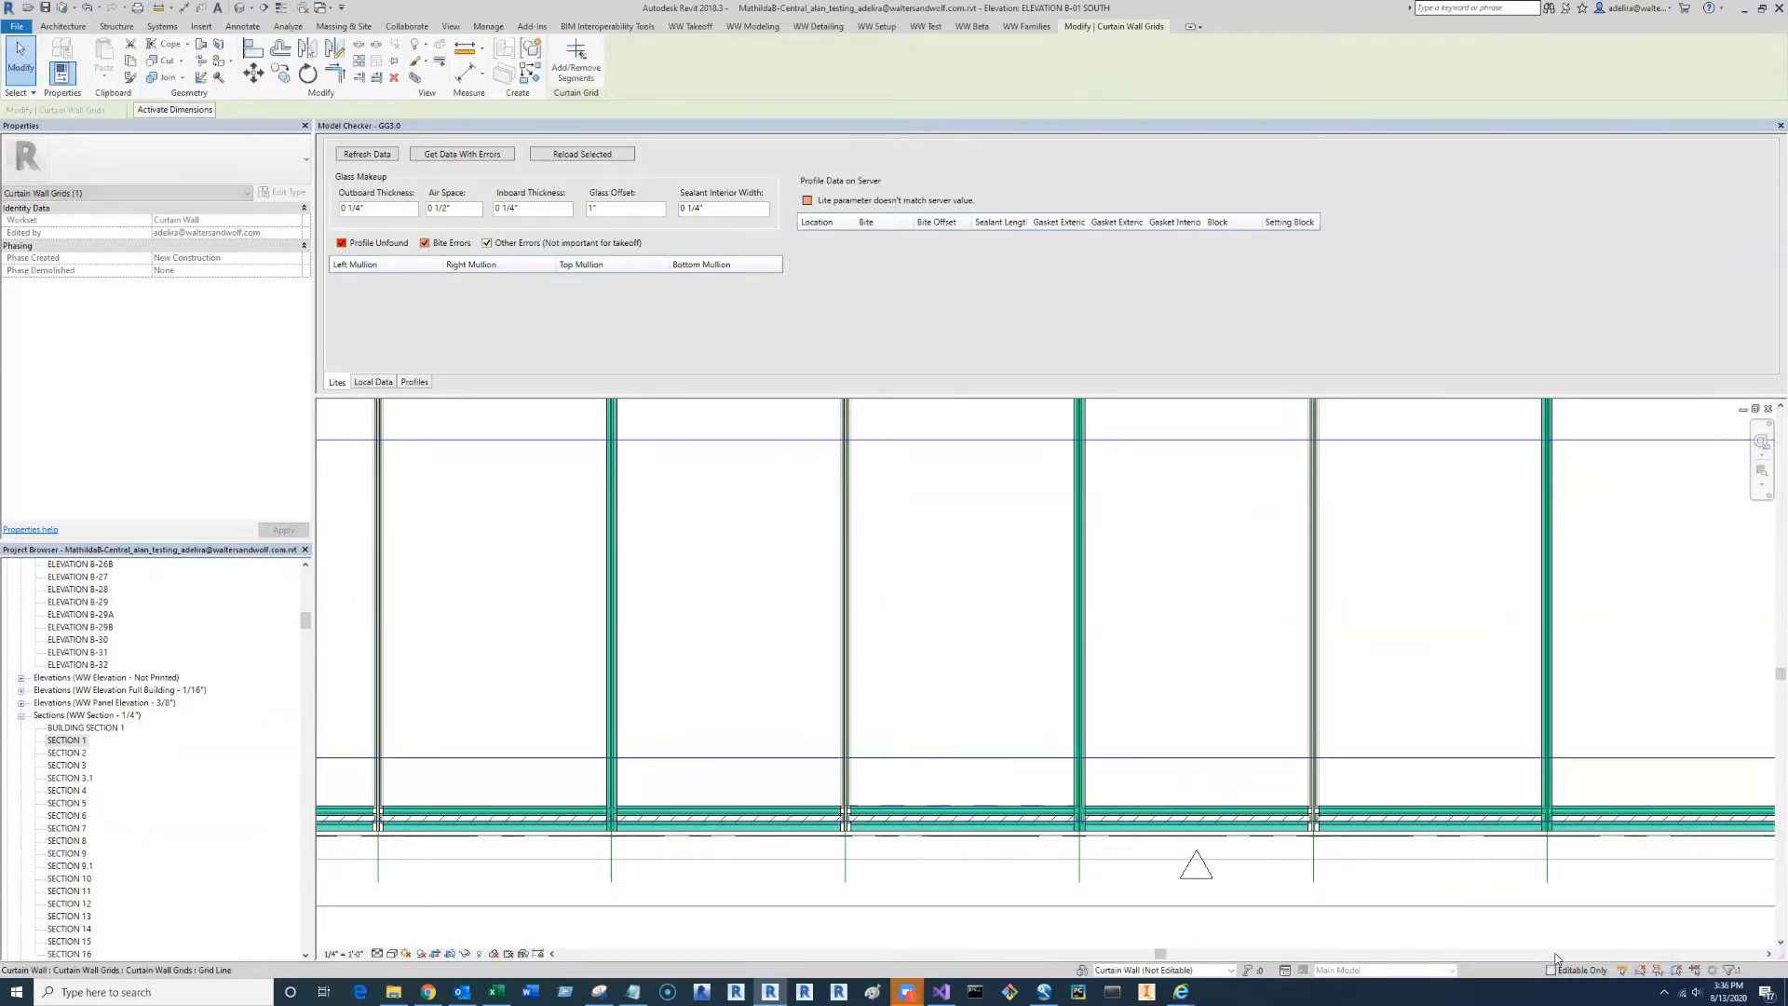
pyautogui.scroll(-4, 990, 715)
pyautogui.press('Escape')
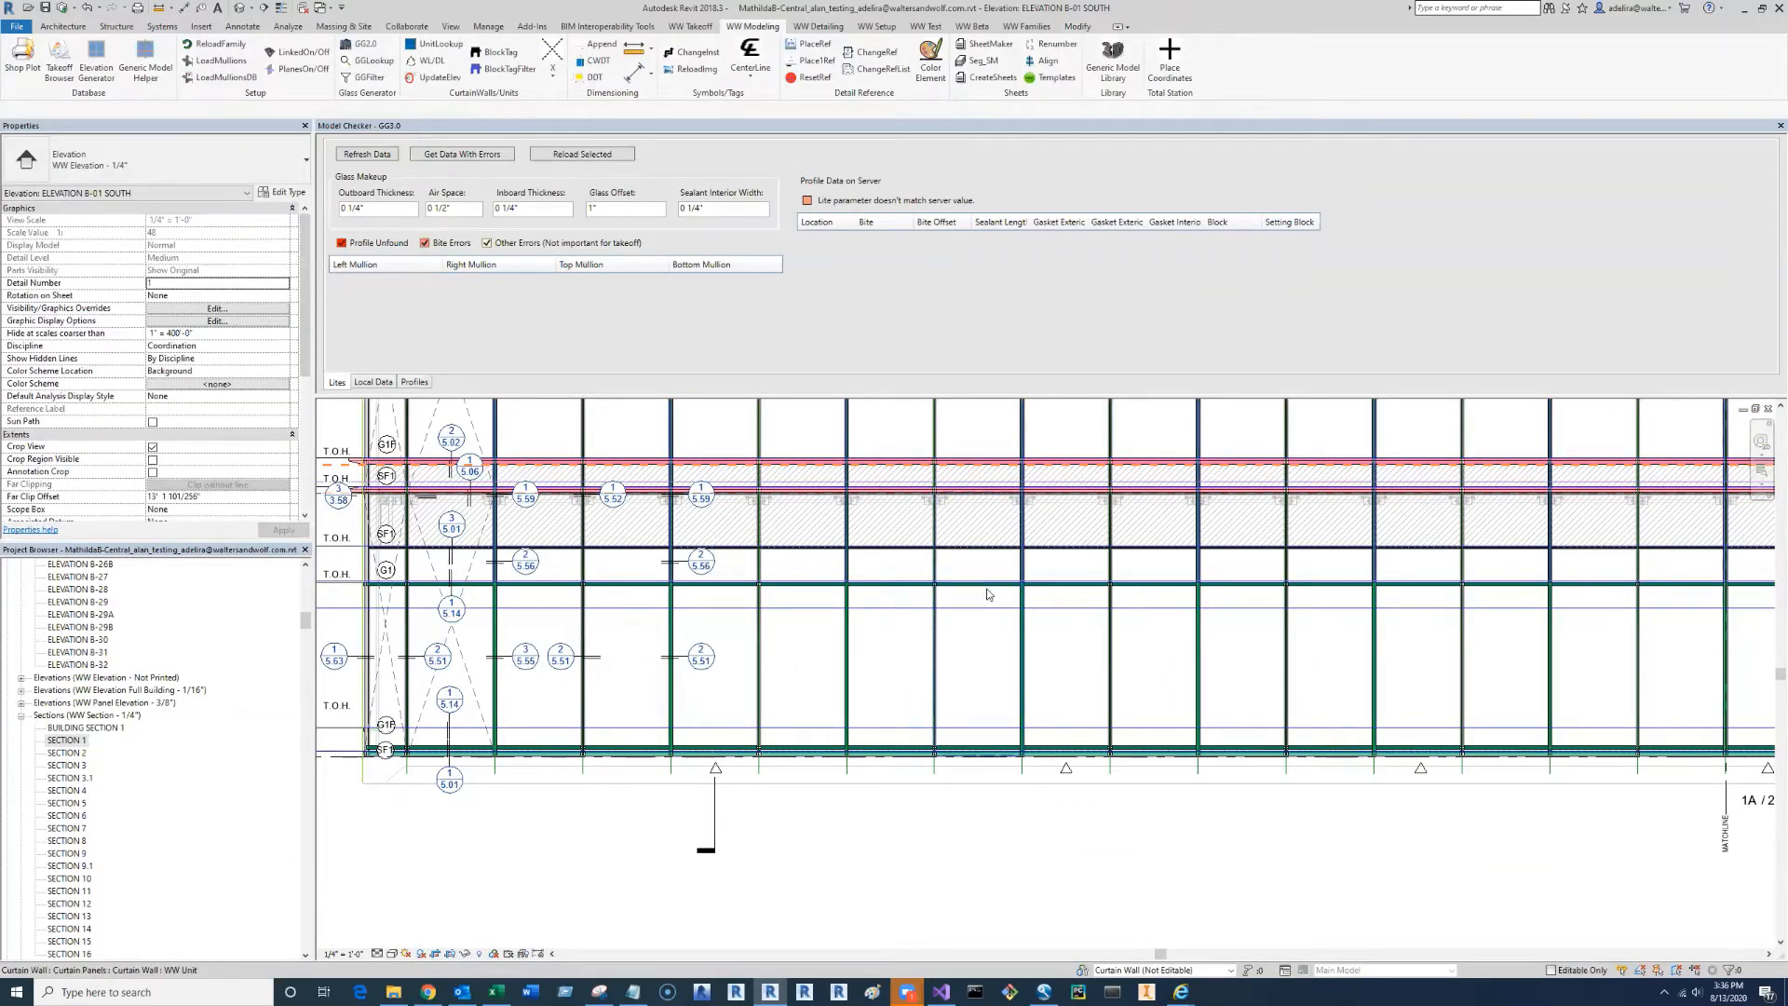
# - Select the enlarged vision glass panel above 1ST LEVEL and check its area and height properties
pyautogui.click(986, 596)
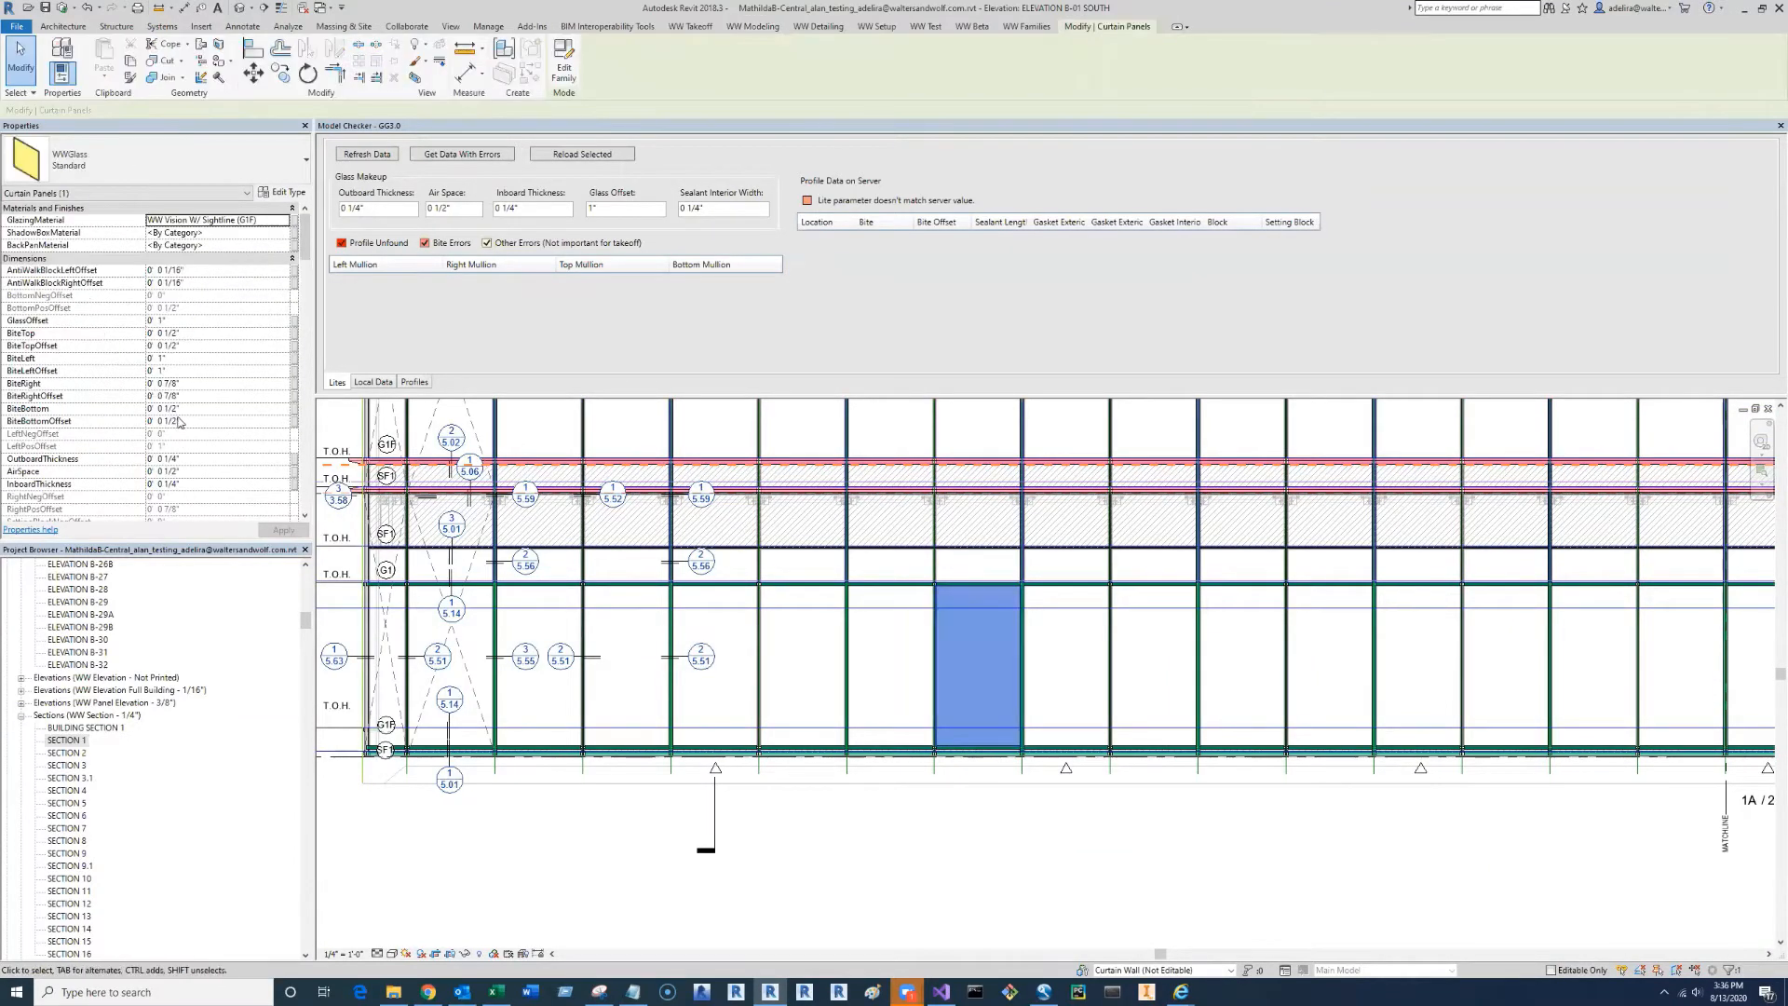
pyautogui.scroll(-5, 180, 422)
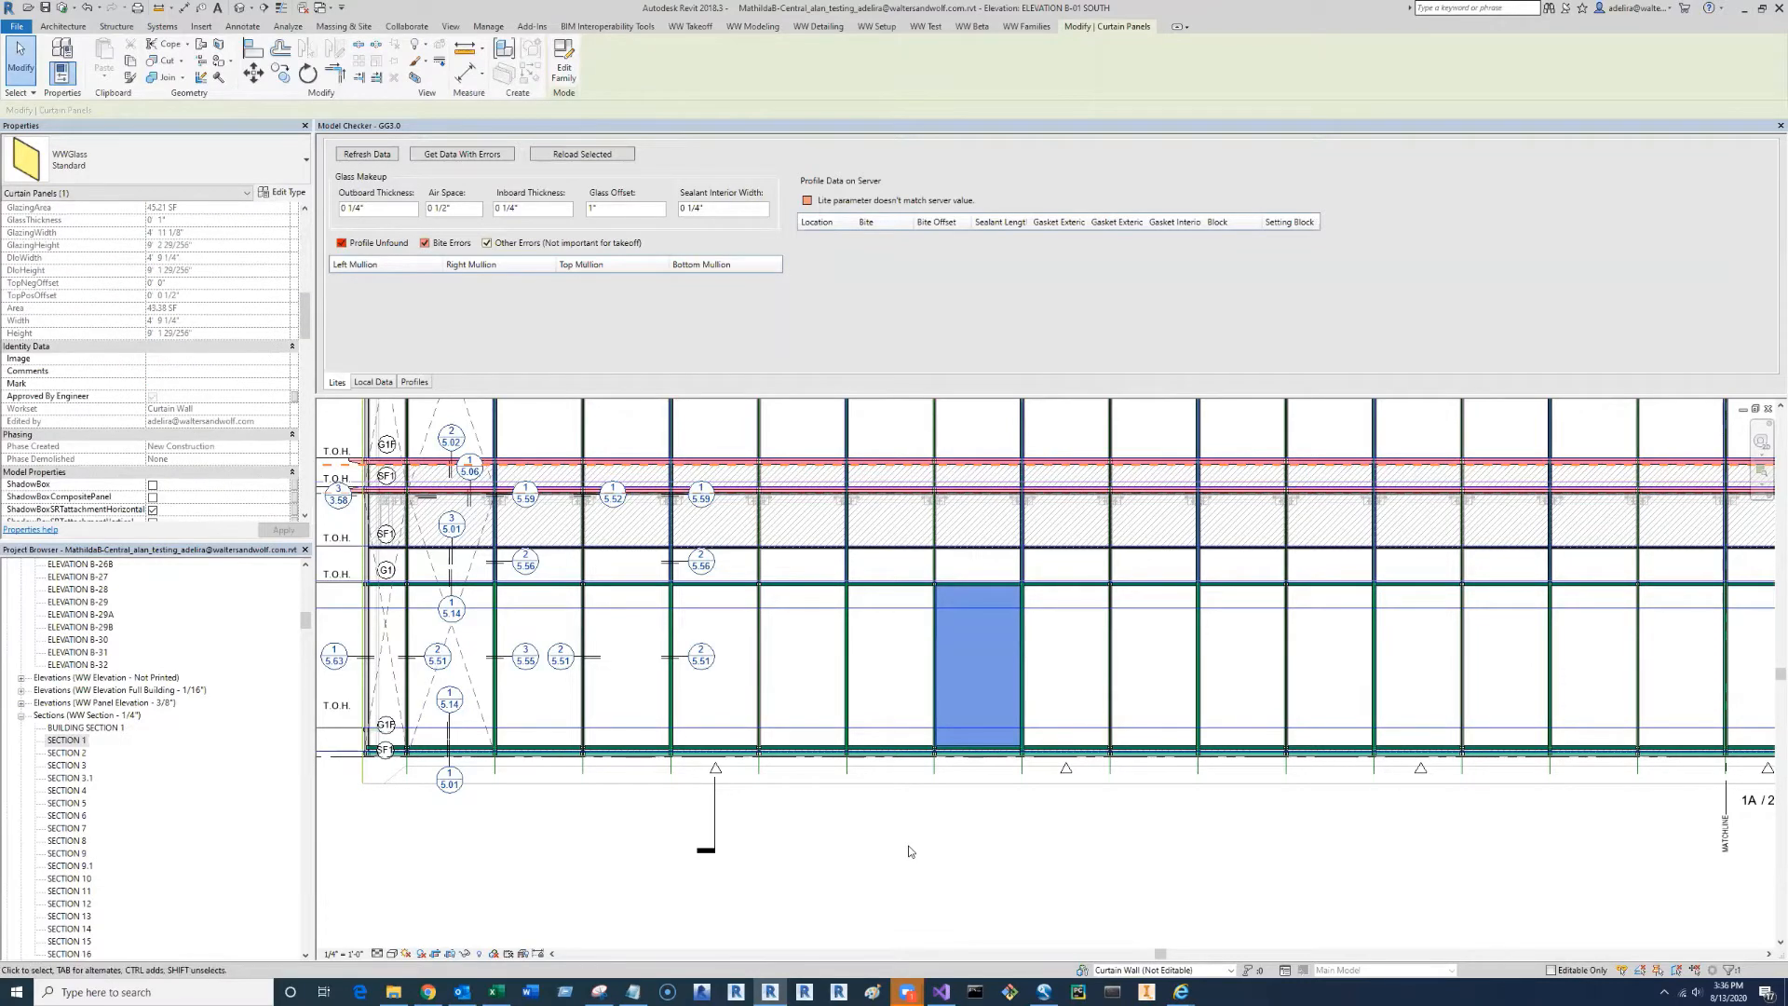
pyautogui.click(933, 844)
# - Try to add block tags with BlockTag to the enlarged glass unit above 1ST LEVEL
pyautogui.click(509, 69)
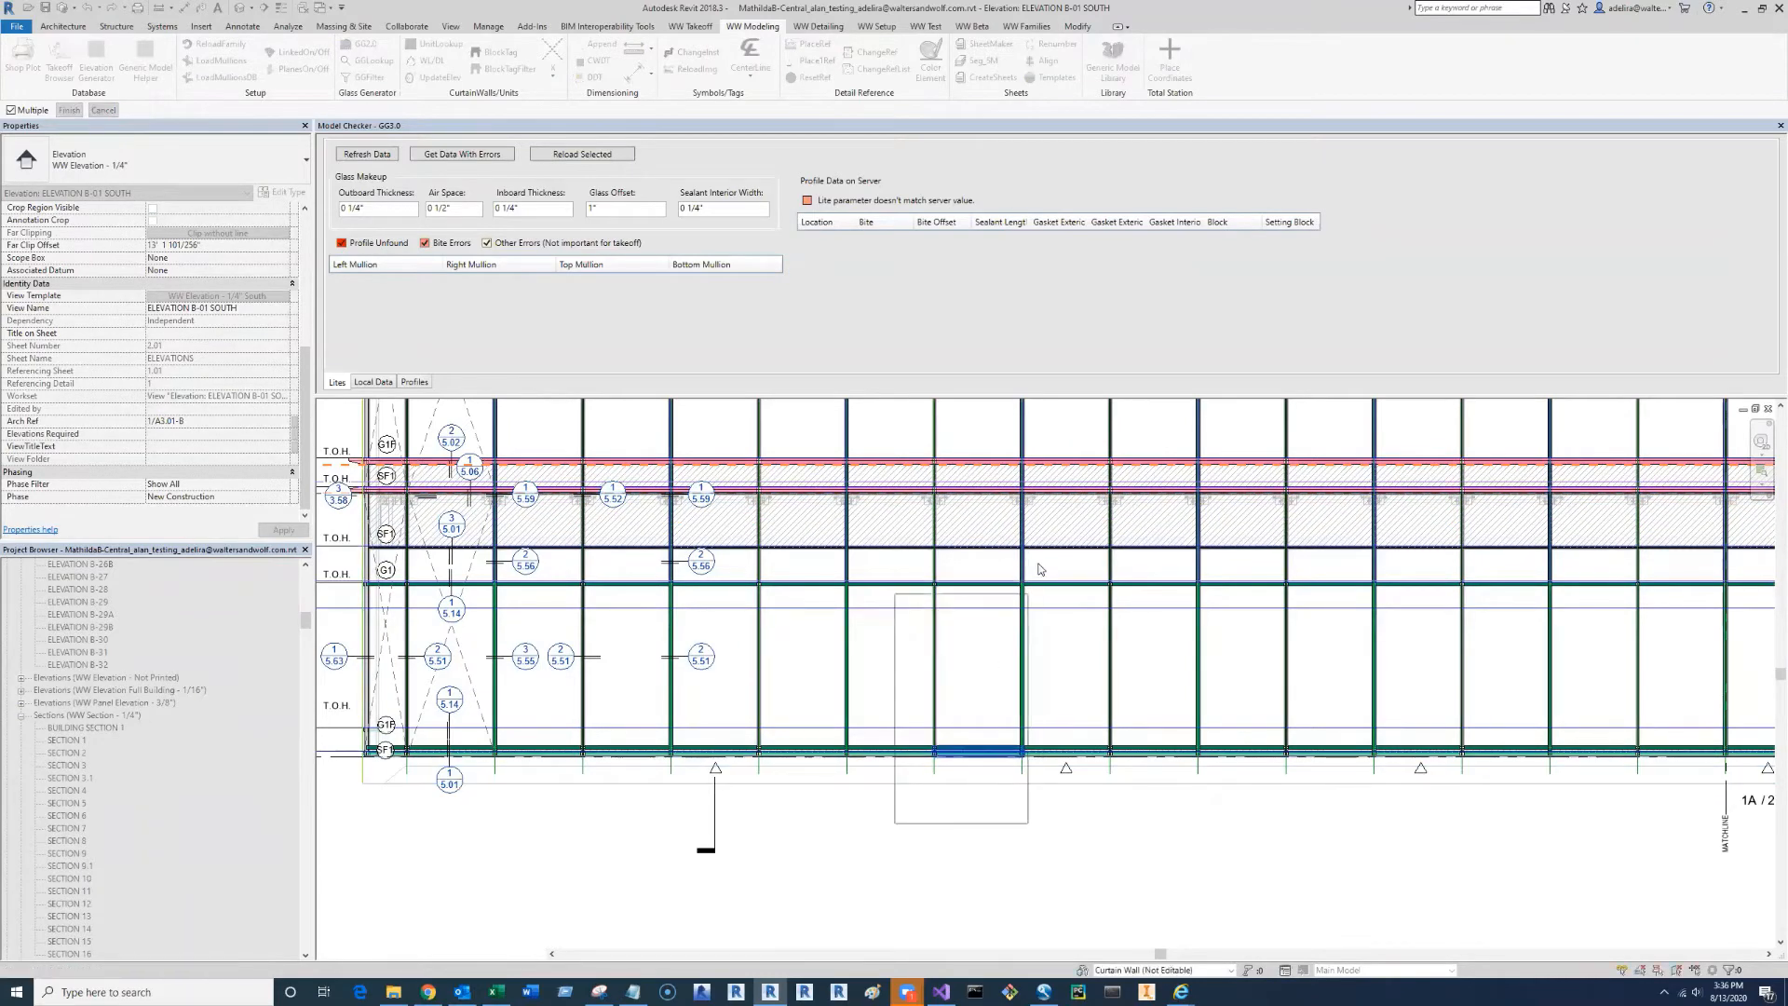
pyautogui.click(977, 671)
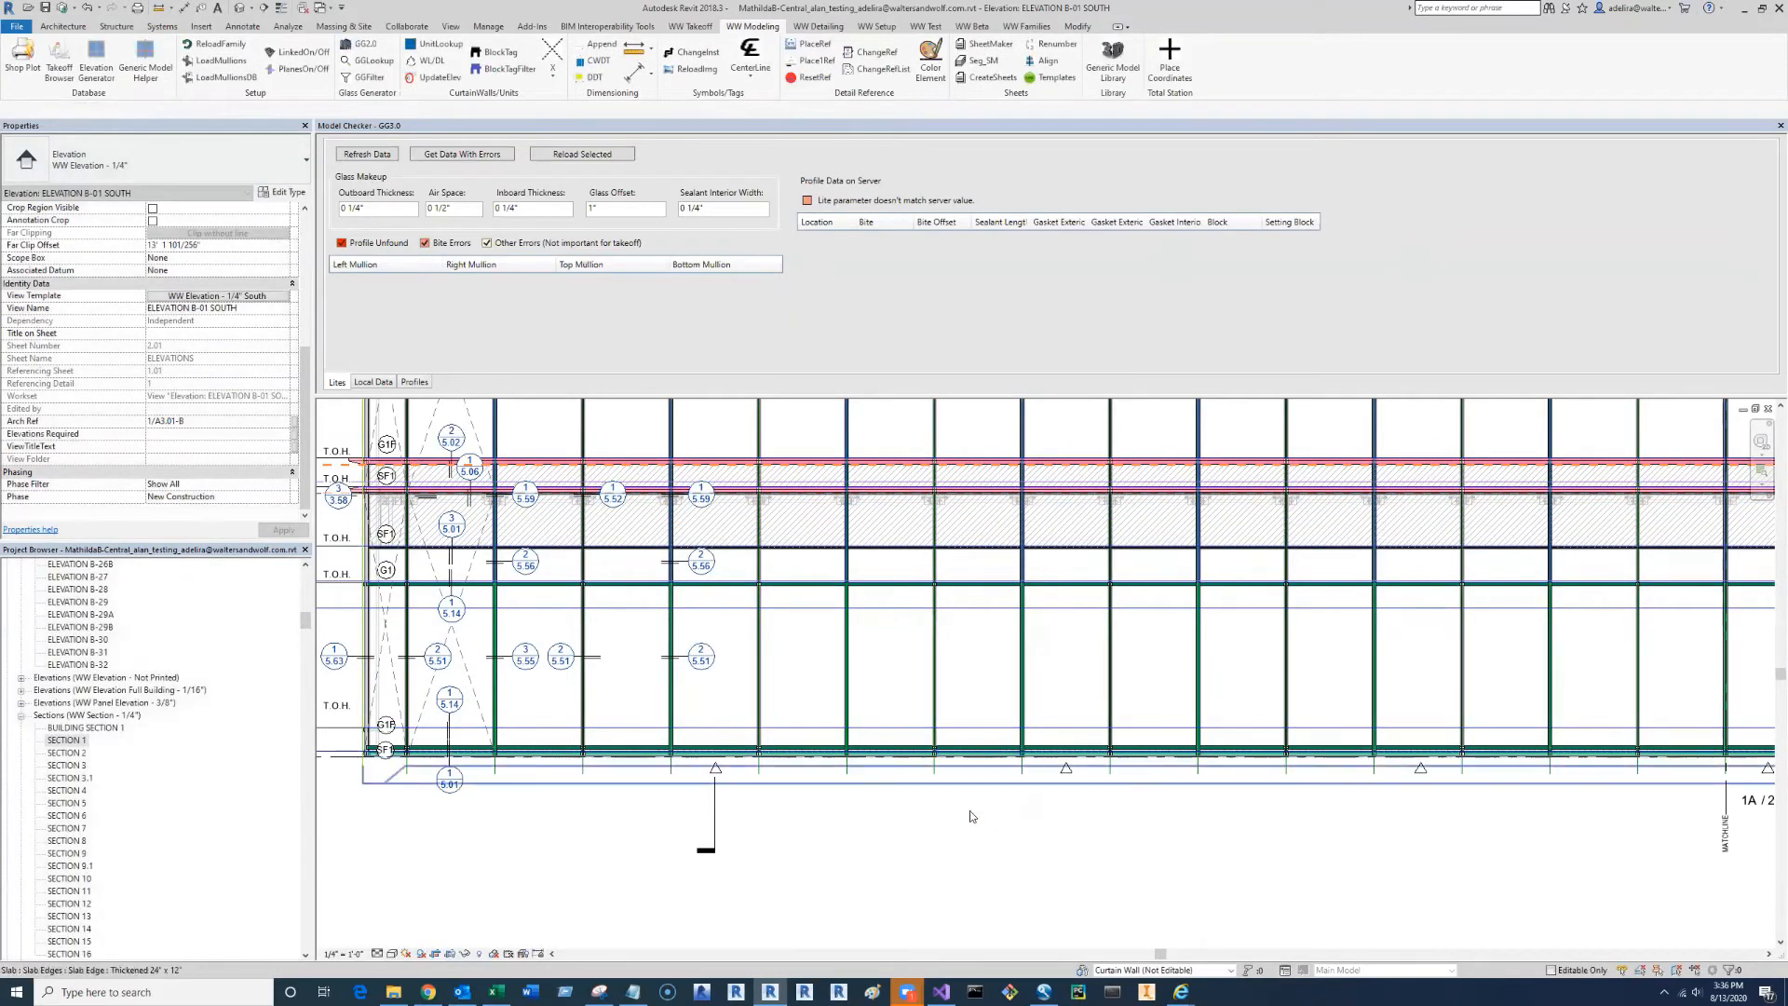
pyautogui.scroll(3, 994, 740)
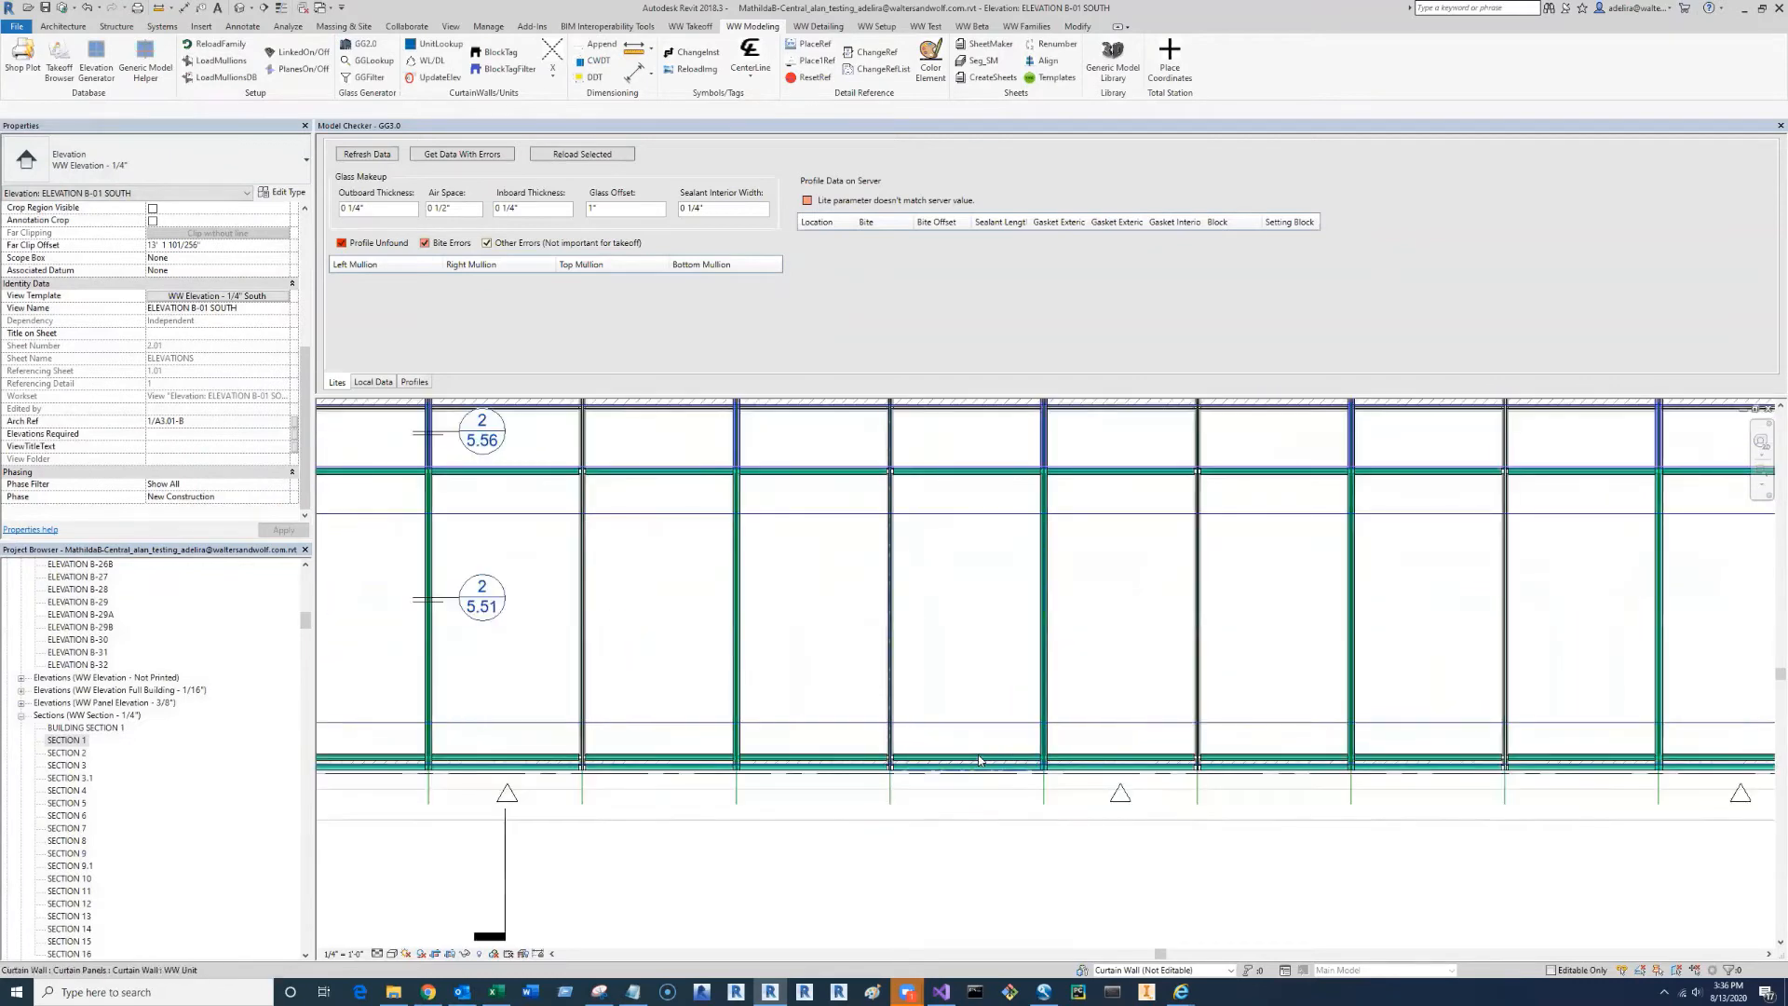
pyautogui.click(978, 745)
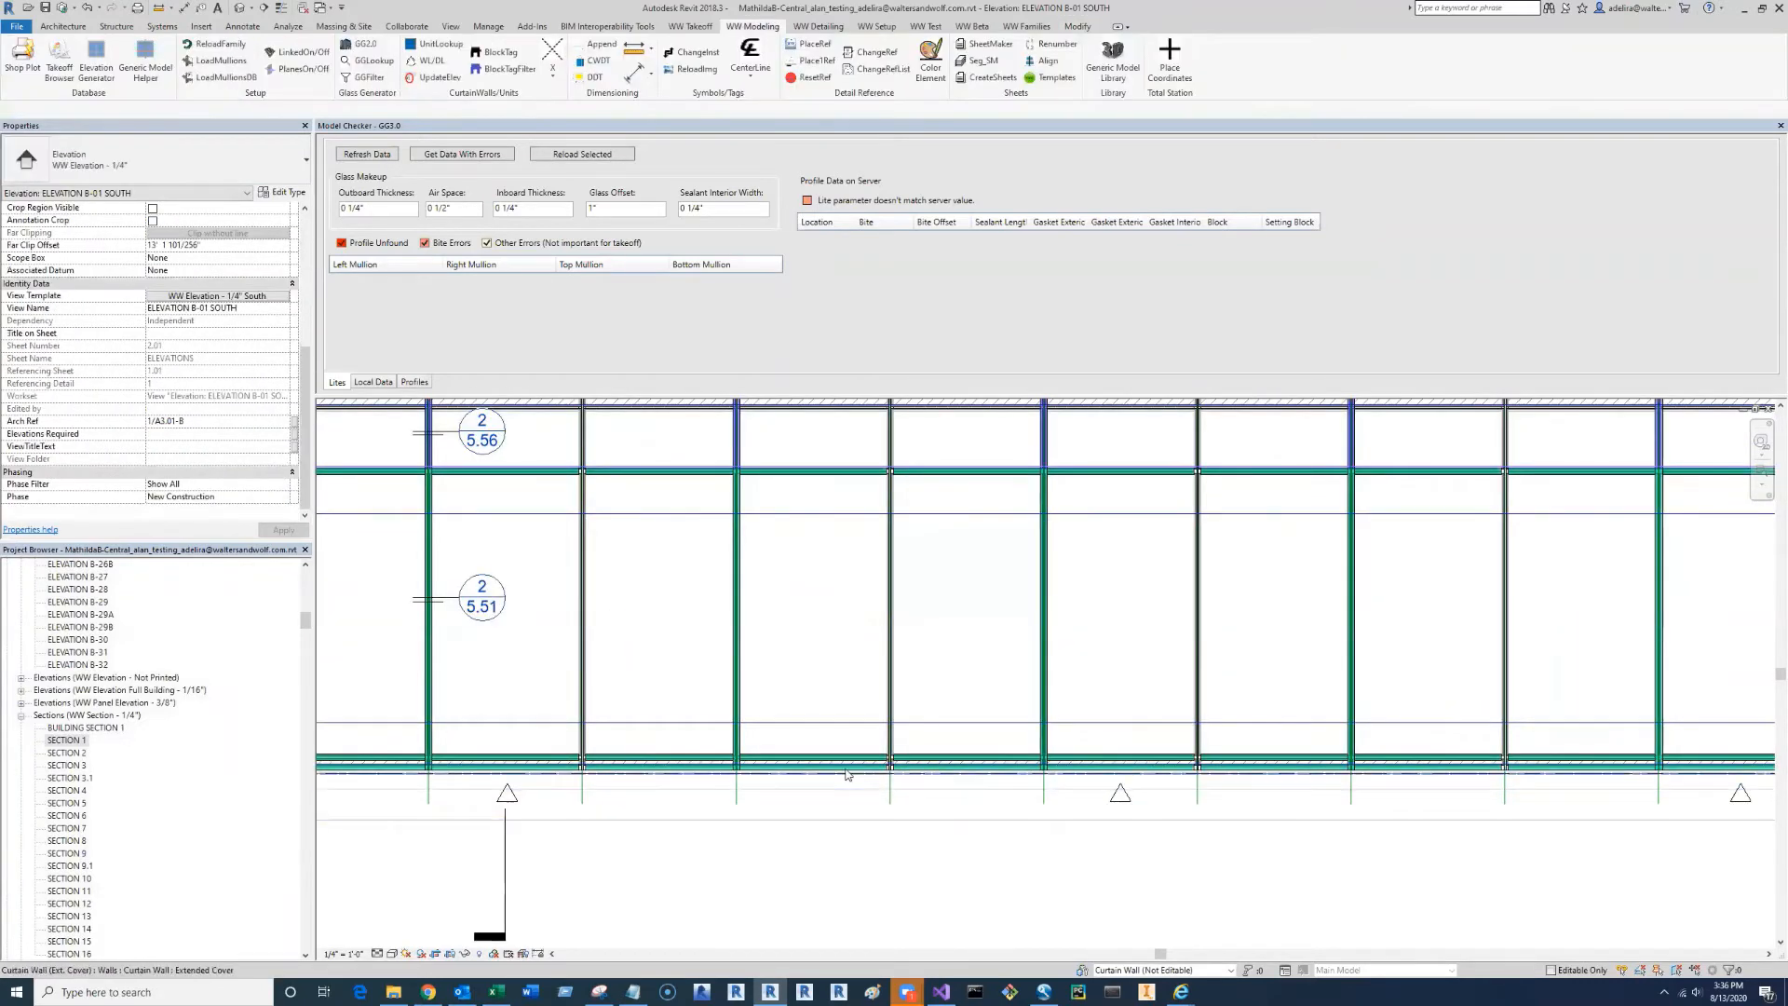
pyautogui.click(968, 707)
pyautogui.click(940, 922)
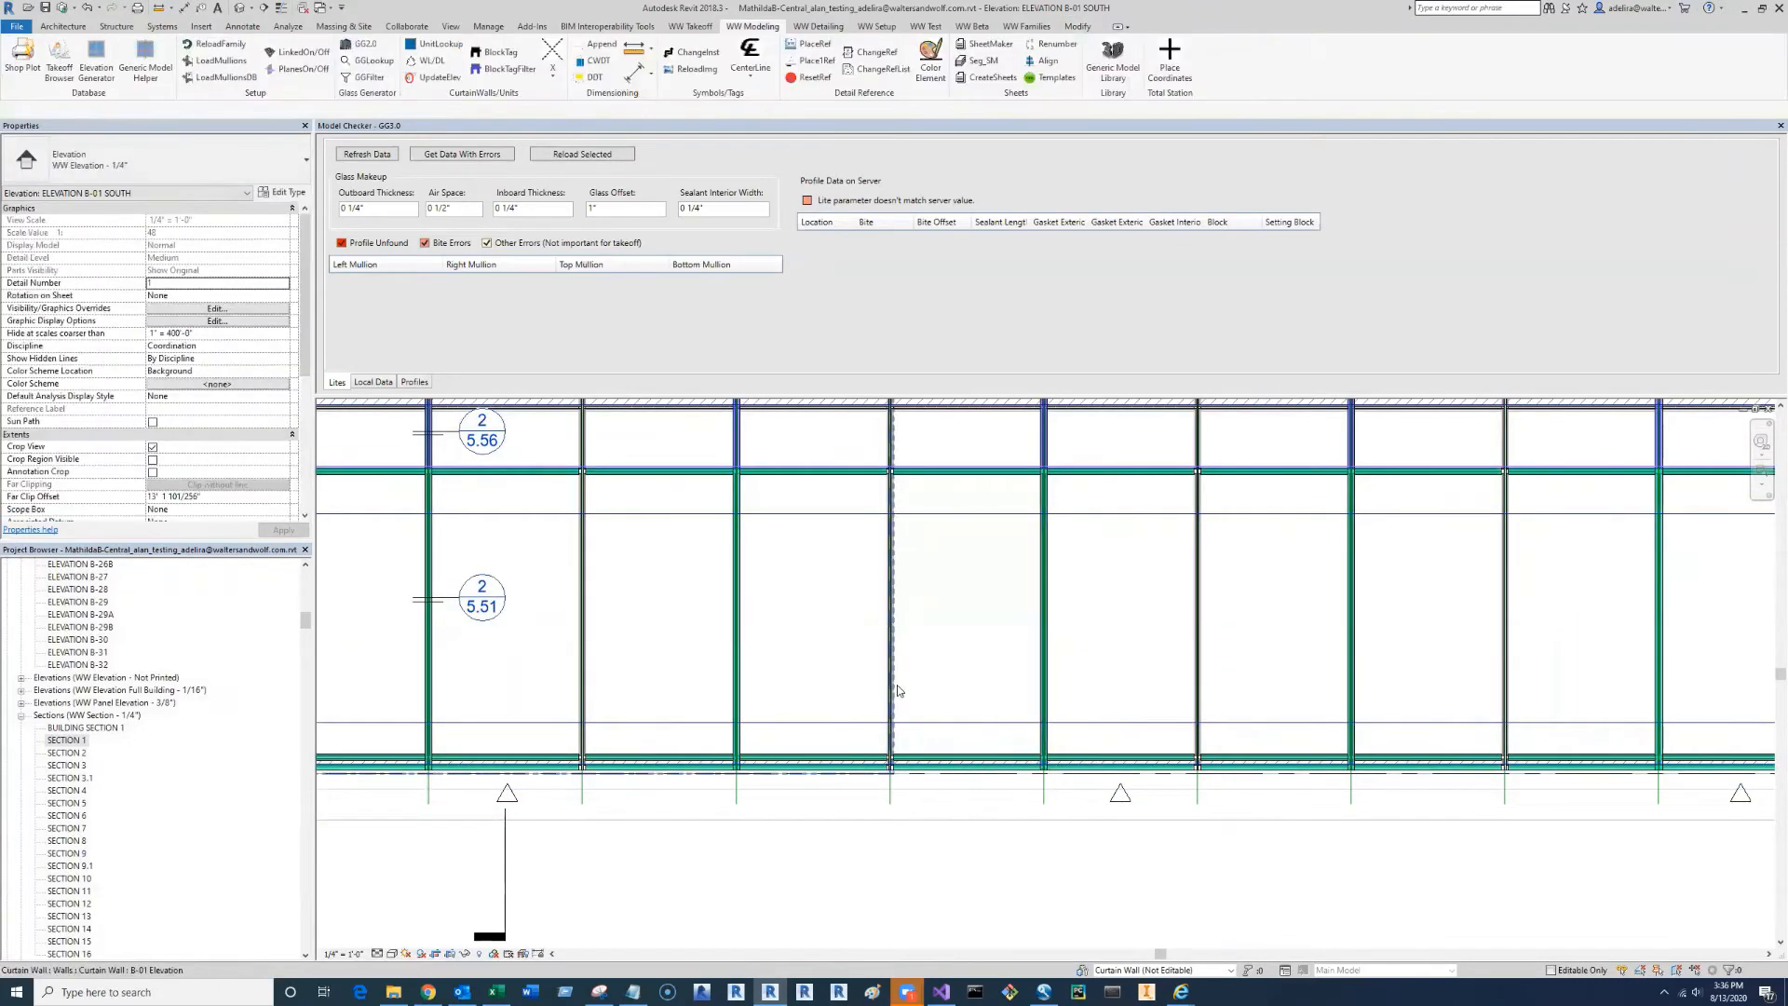
# - Try to tag the current view with BlockTagFilter, using the 40 < Lites < 60 range and the tag text 1/4 POINTS
pyautogui.click(482, 67)
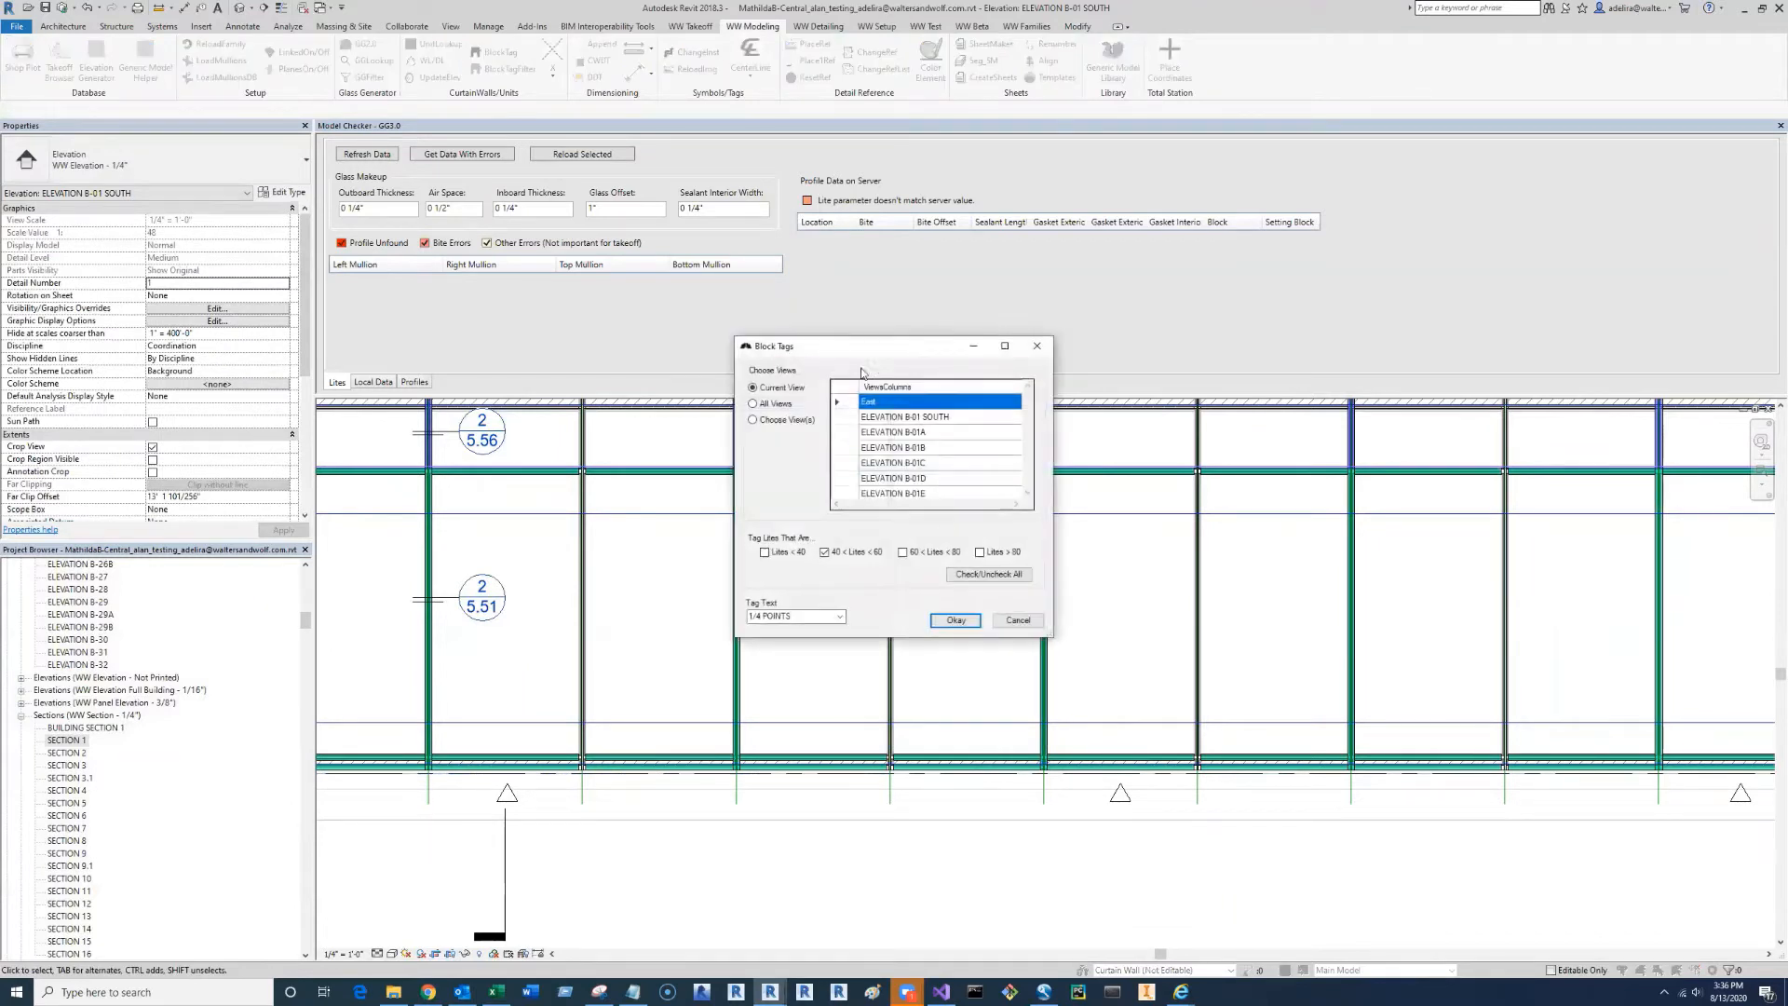
pyautogui.moveTo(844, 352); pyautogui.dragTo(852, 339)
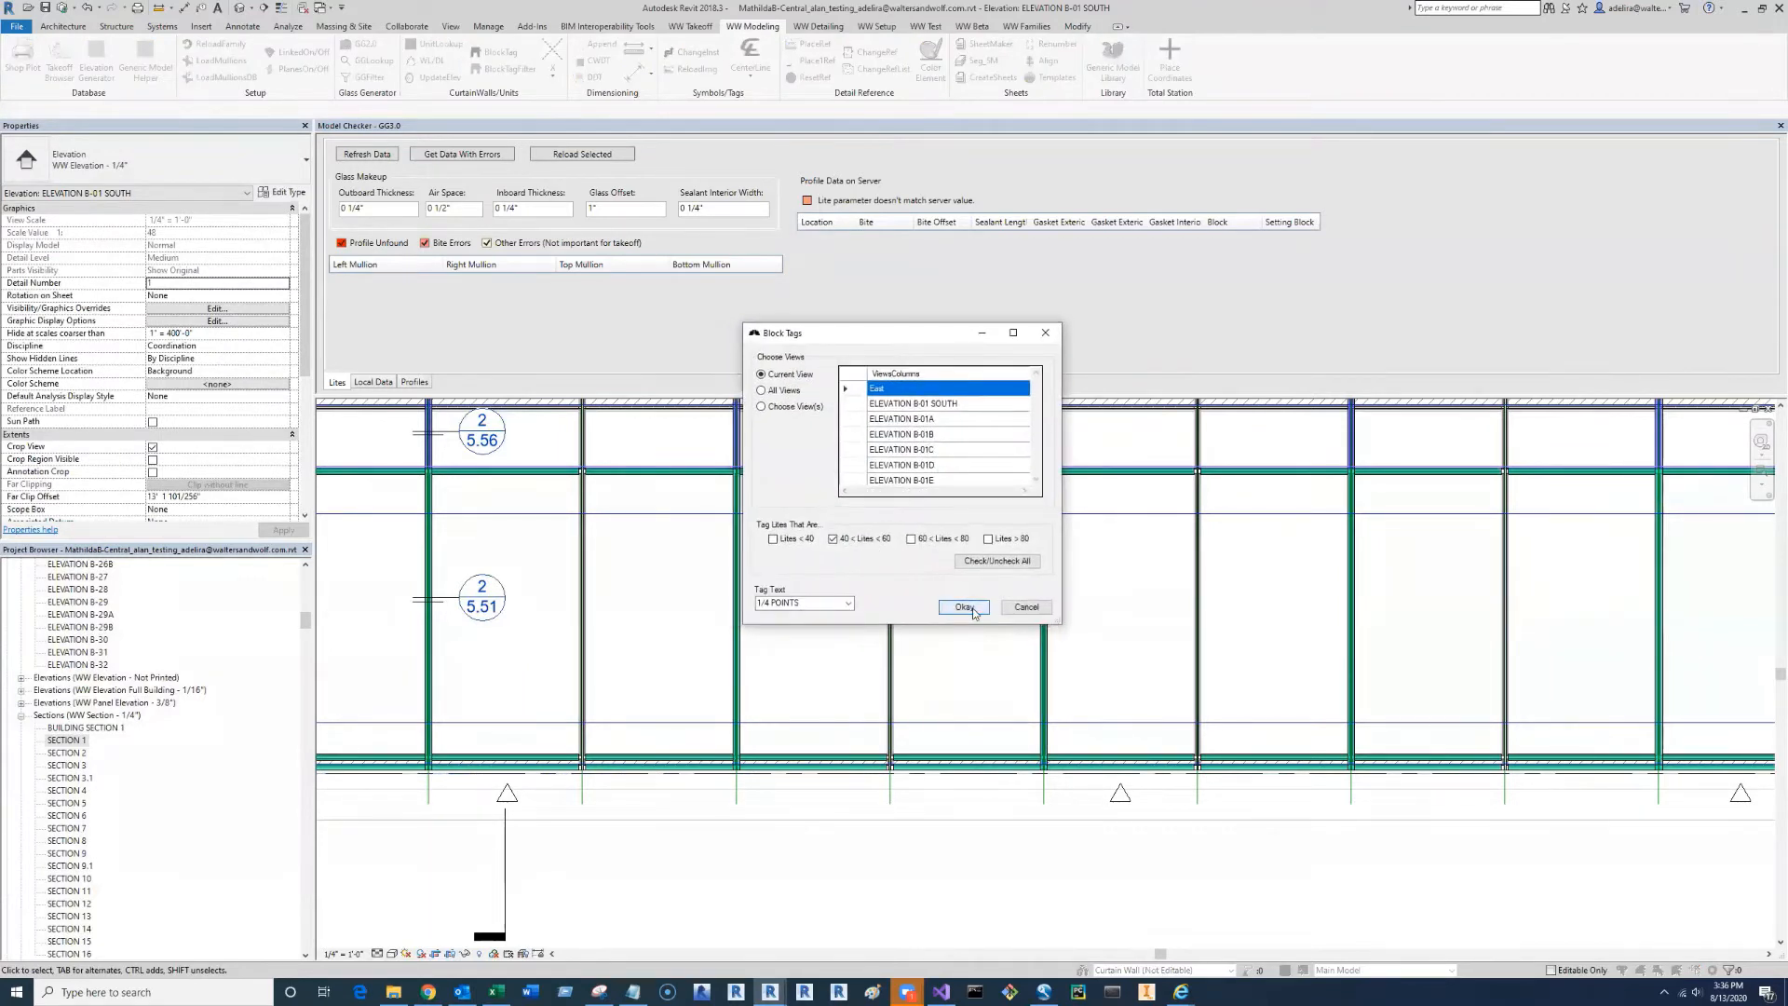
pyautogui.click(1041, 713)
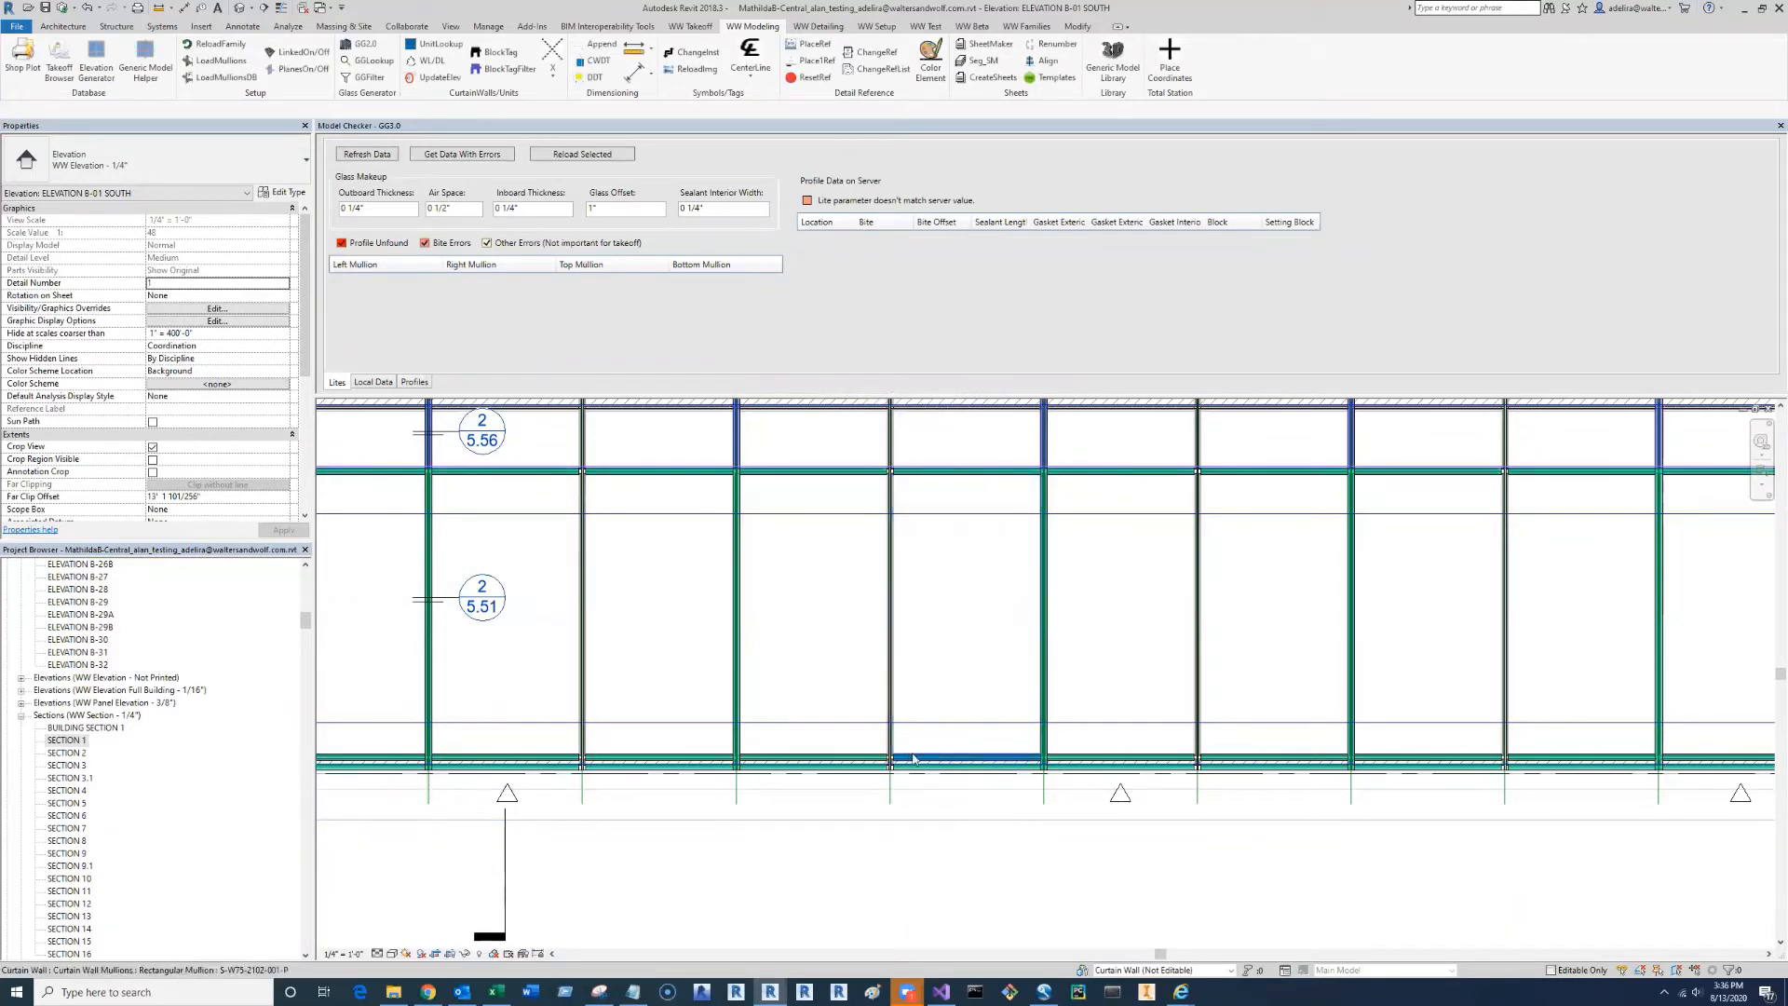
# - Inspect the enlarged glass panel above 1ST LEVEL for block tags and review its glazing material and bite properties
pyautogui.scroll(-5, 917, 754)
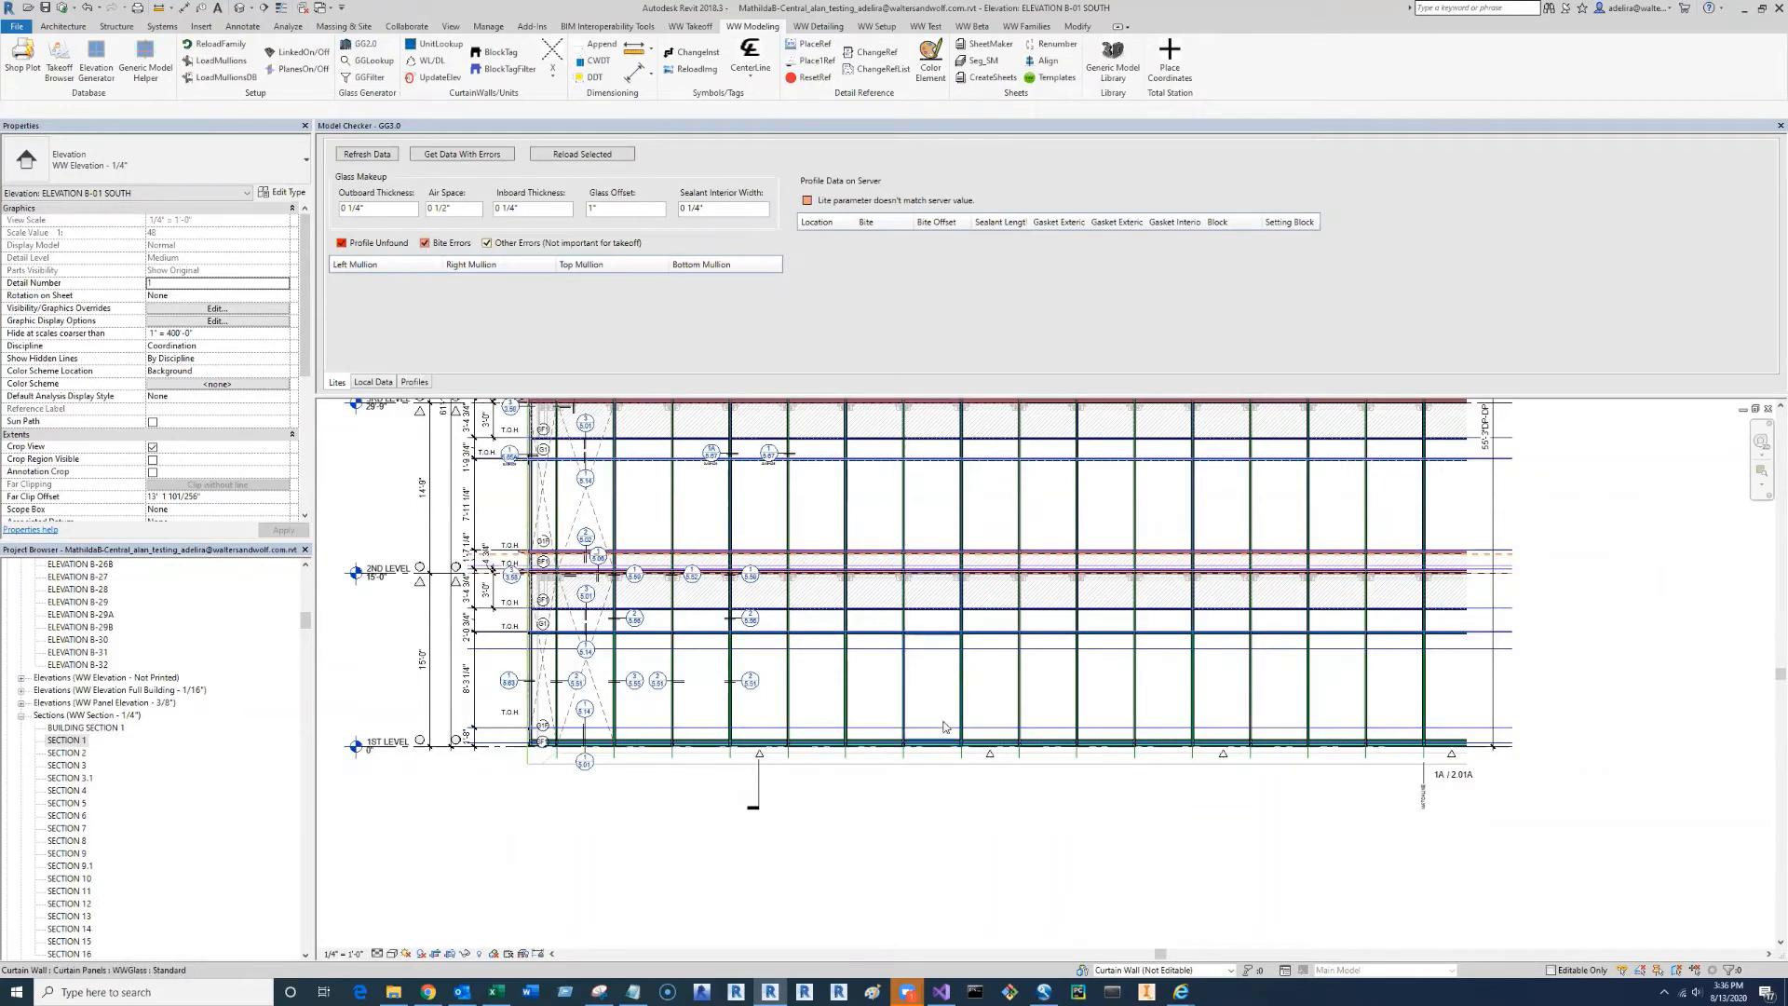
pyautogui.scroll(4, 935, 681)
pyautogui.click(931, 675)
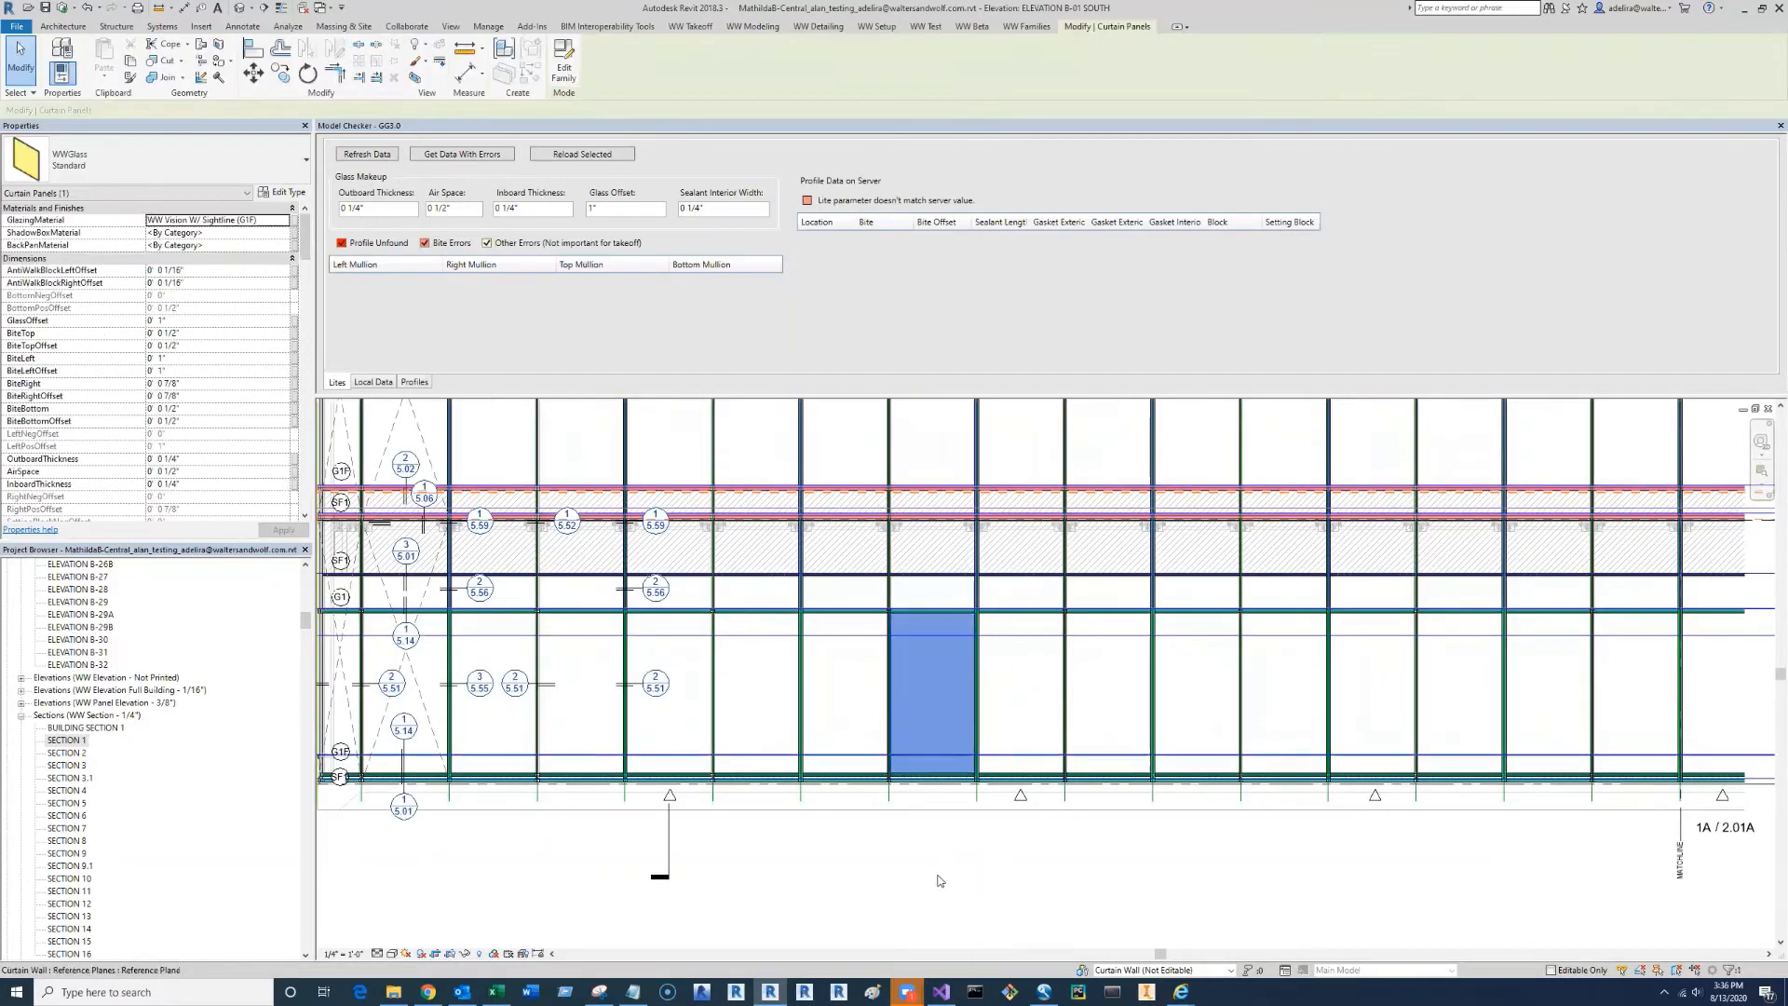
pyautogui.click(934, 785)
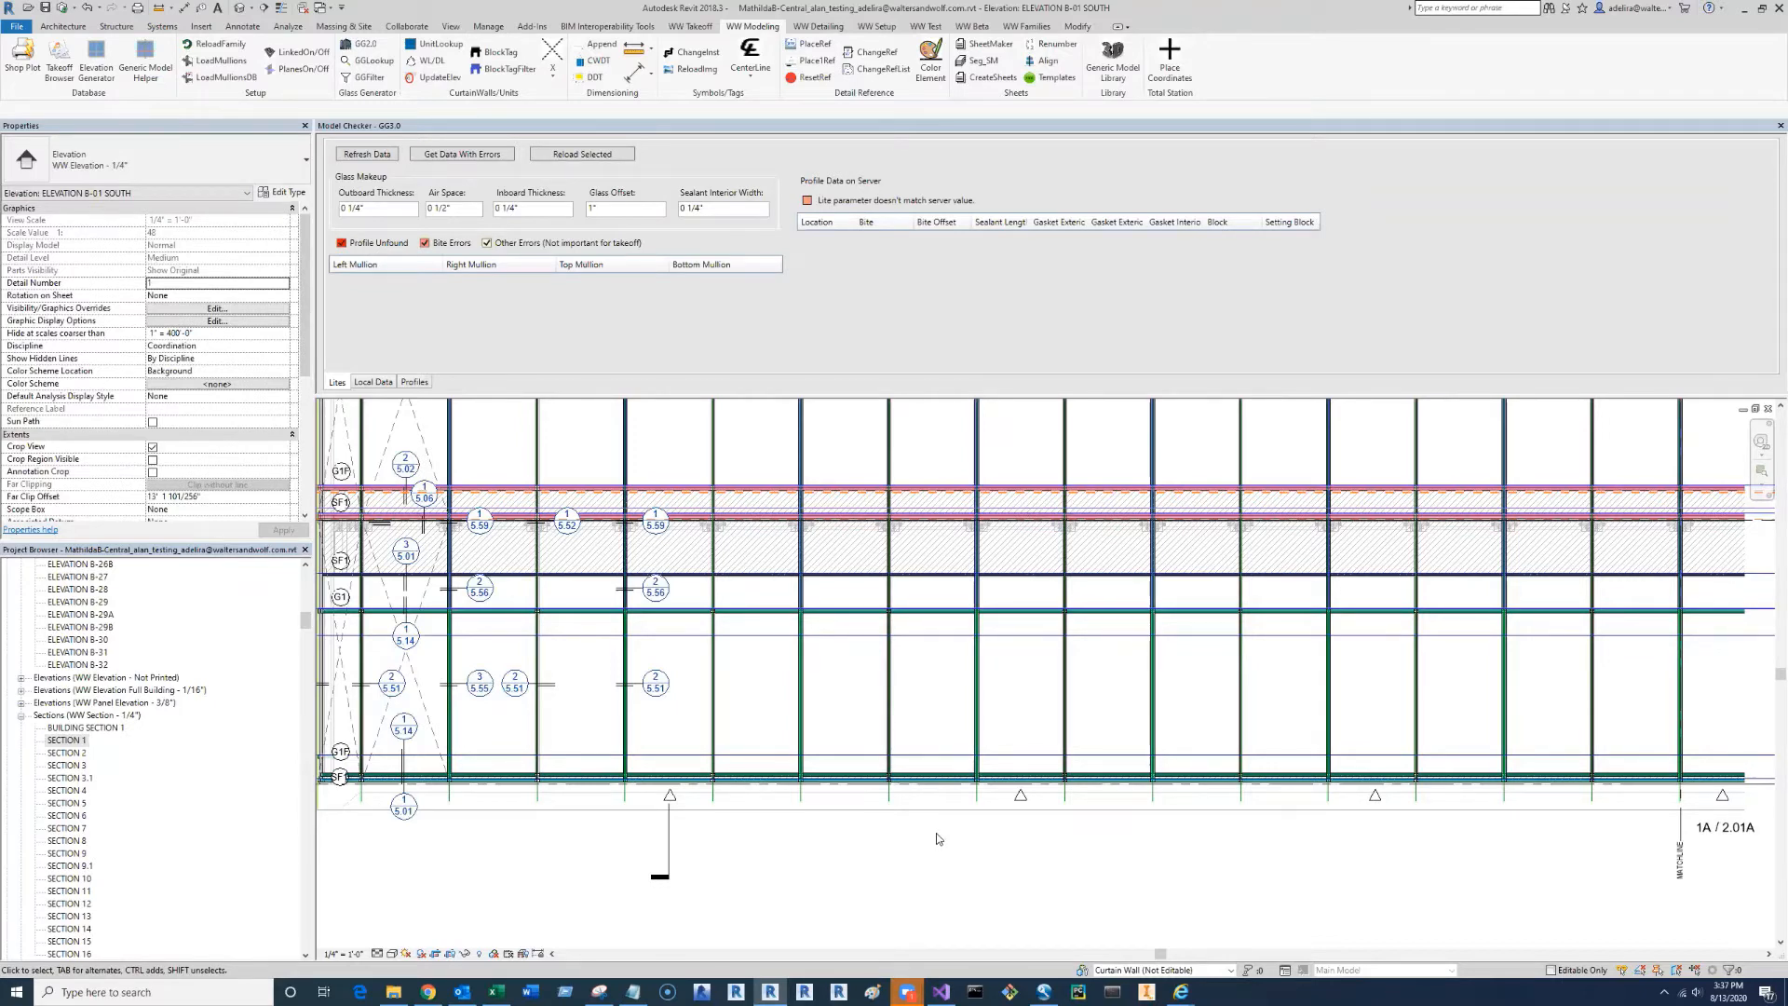
pyautogui.moveTo(935, 833); pyautogui.dragTo(978, 825, button='middle')
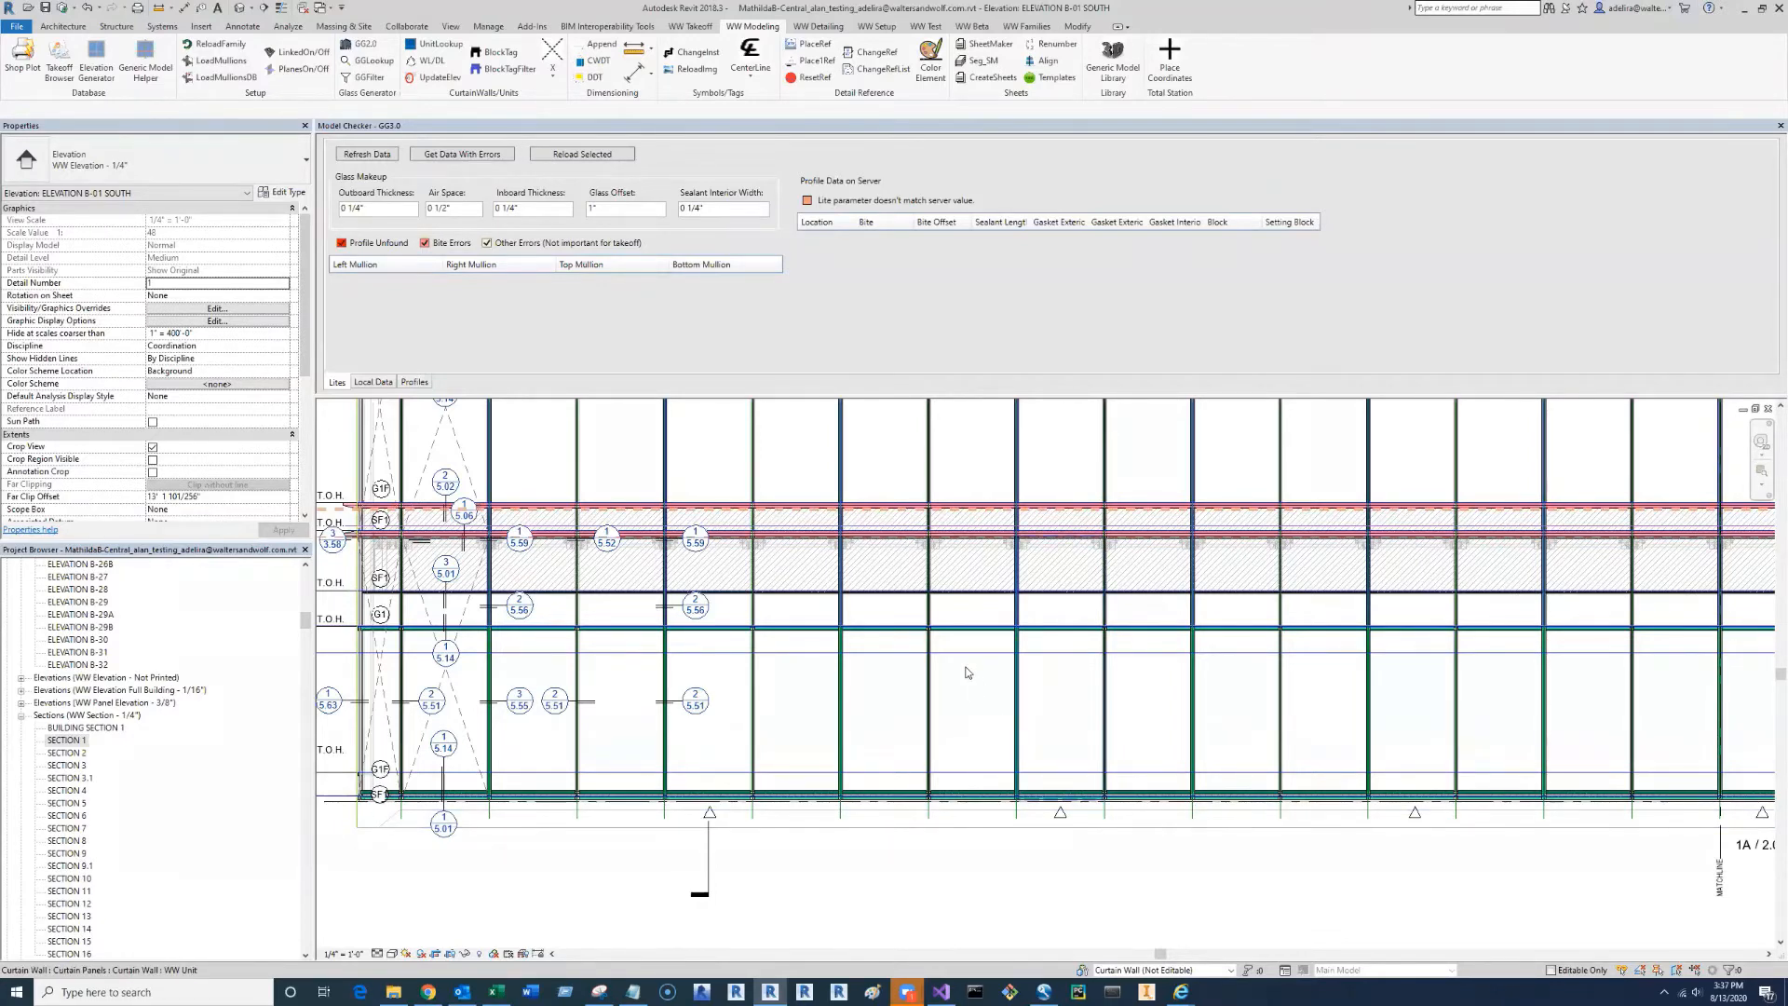
pyautogui.scroll(-2, 968, 671)
pyautogui.click(486, 54)
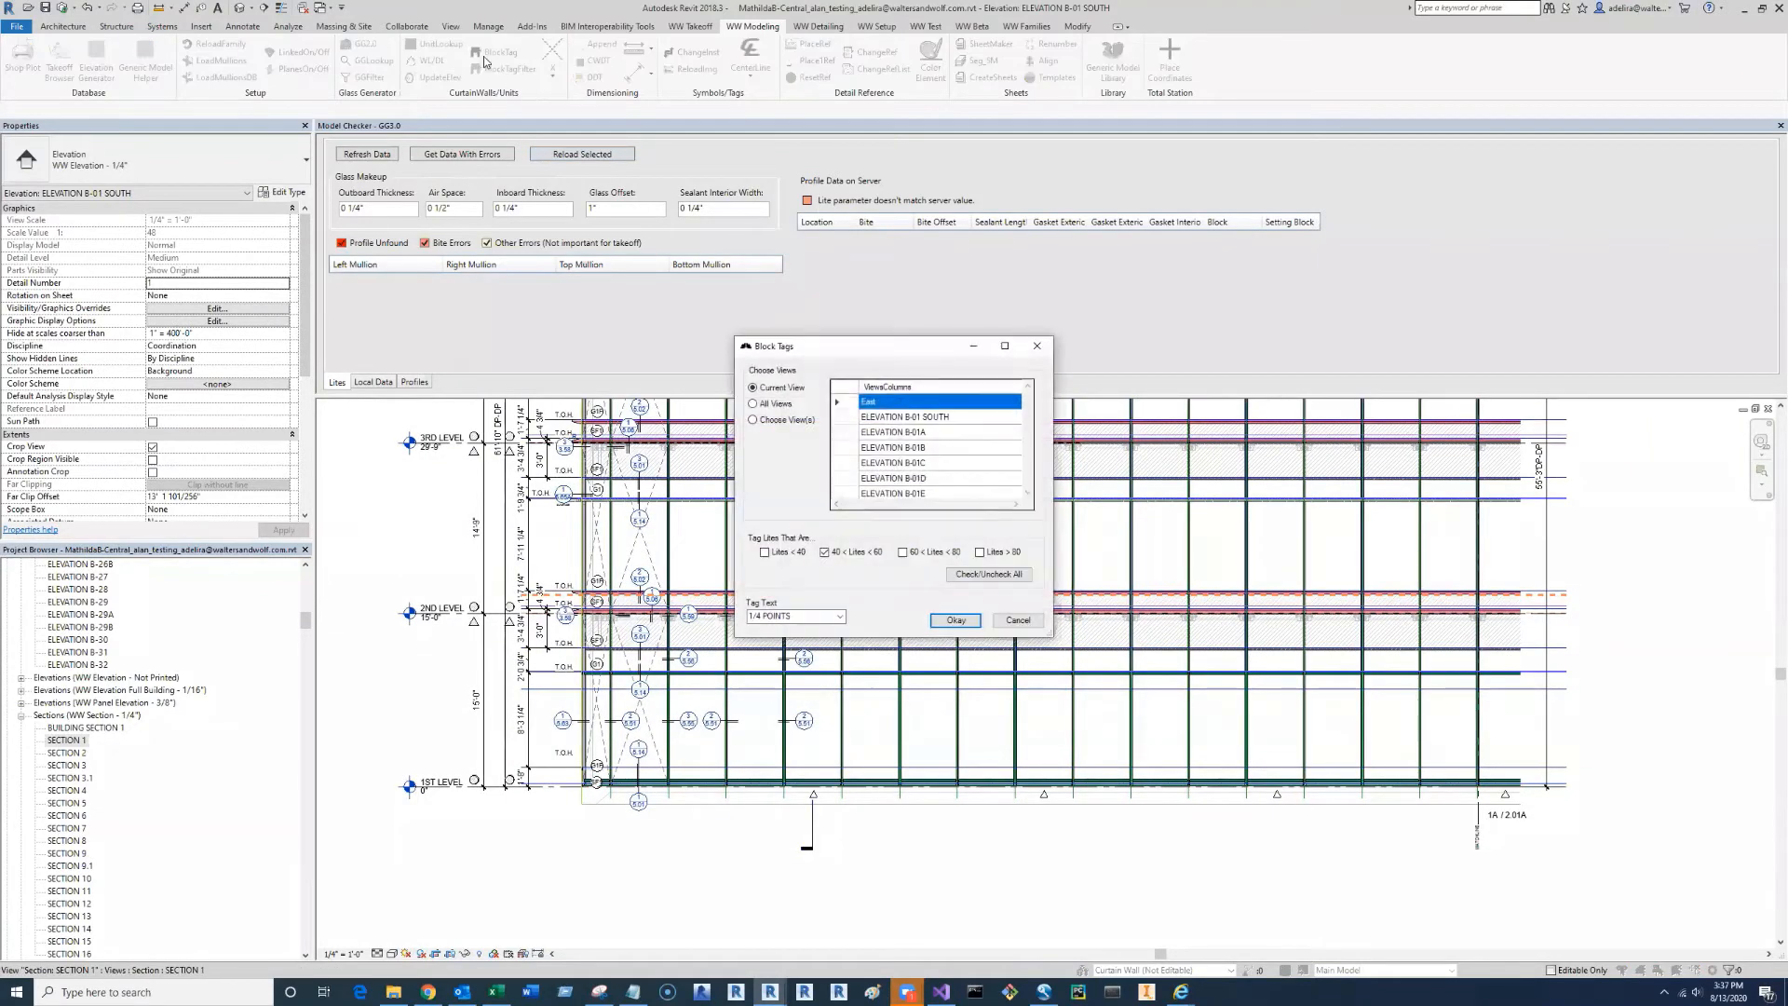
pyautogui.click(1037, 347)
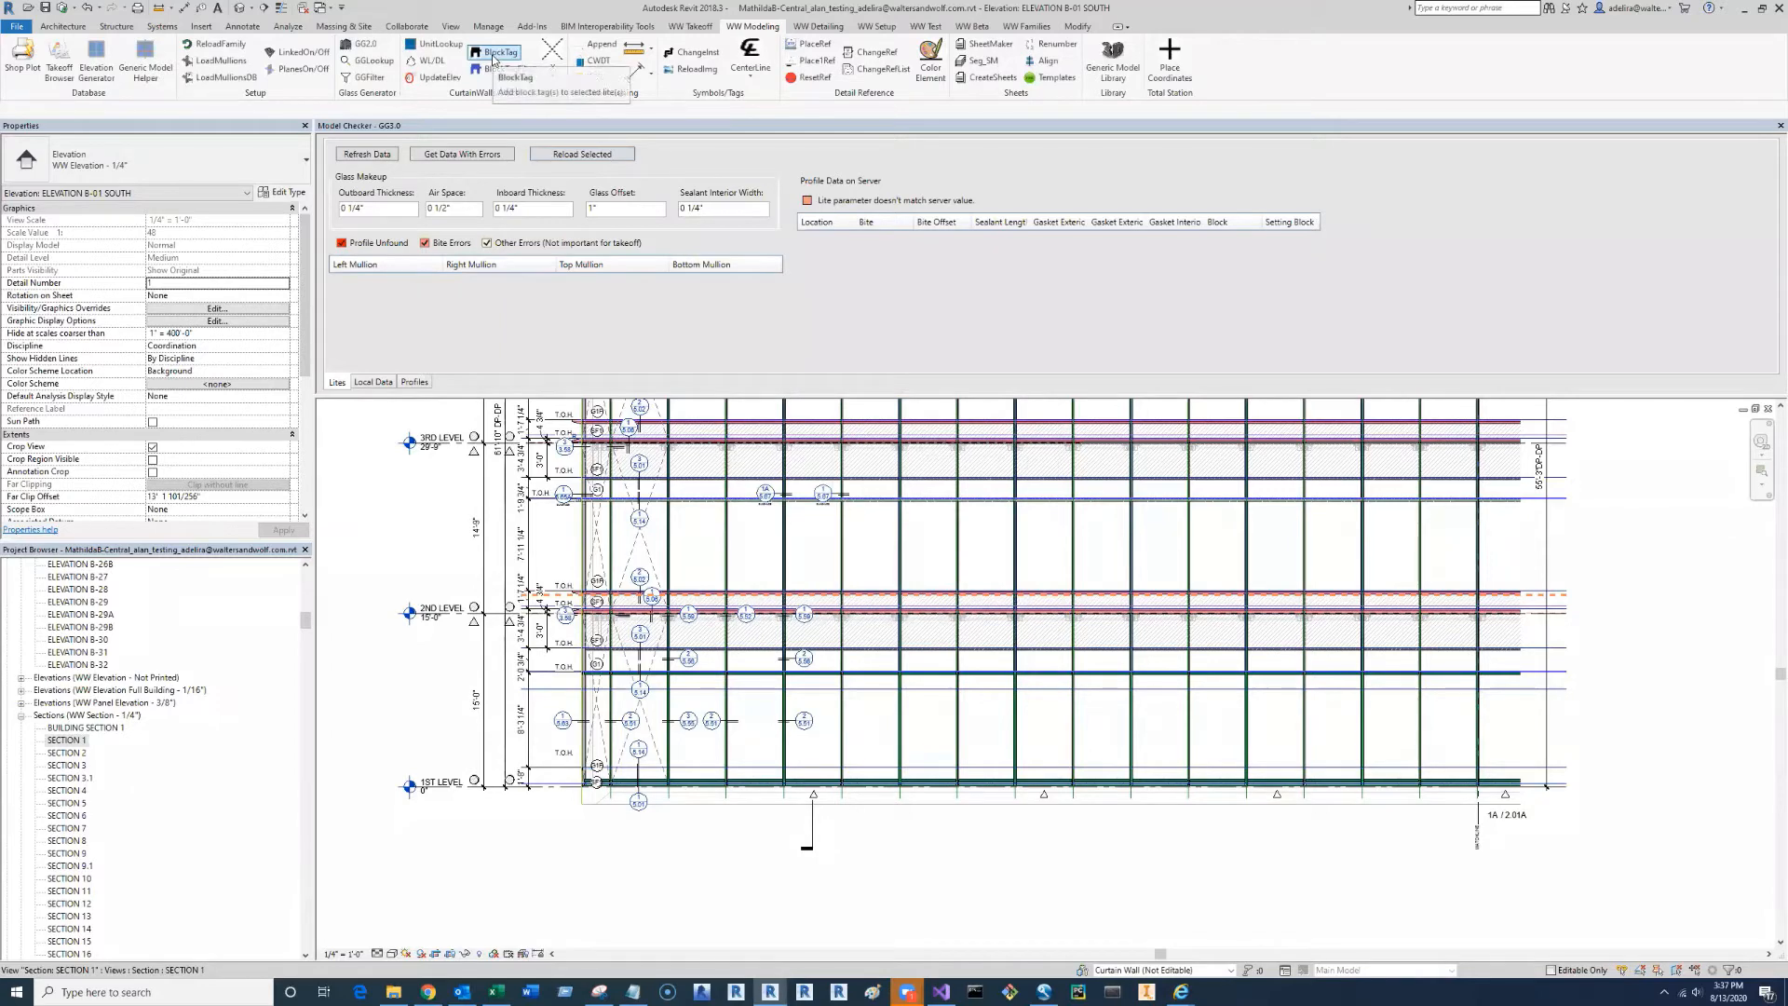
pyautogui.click(493, 56)
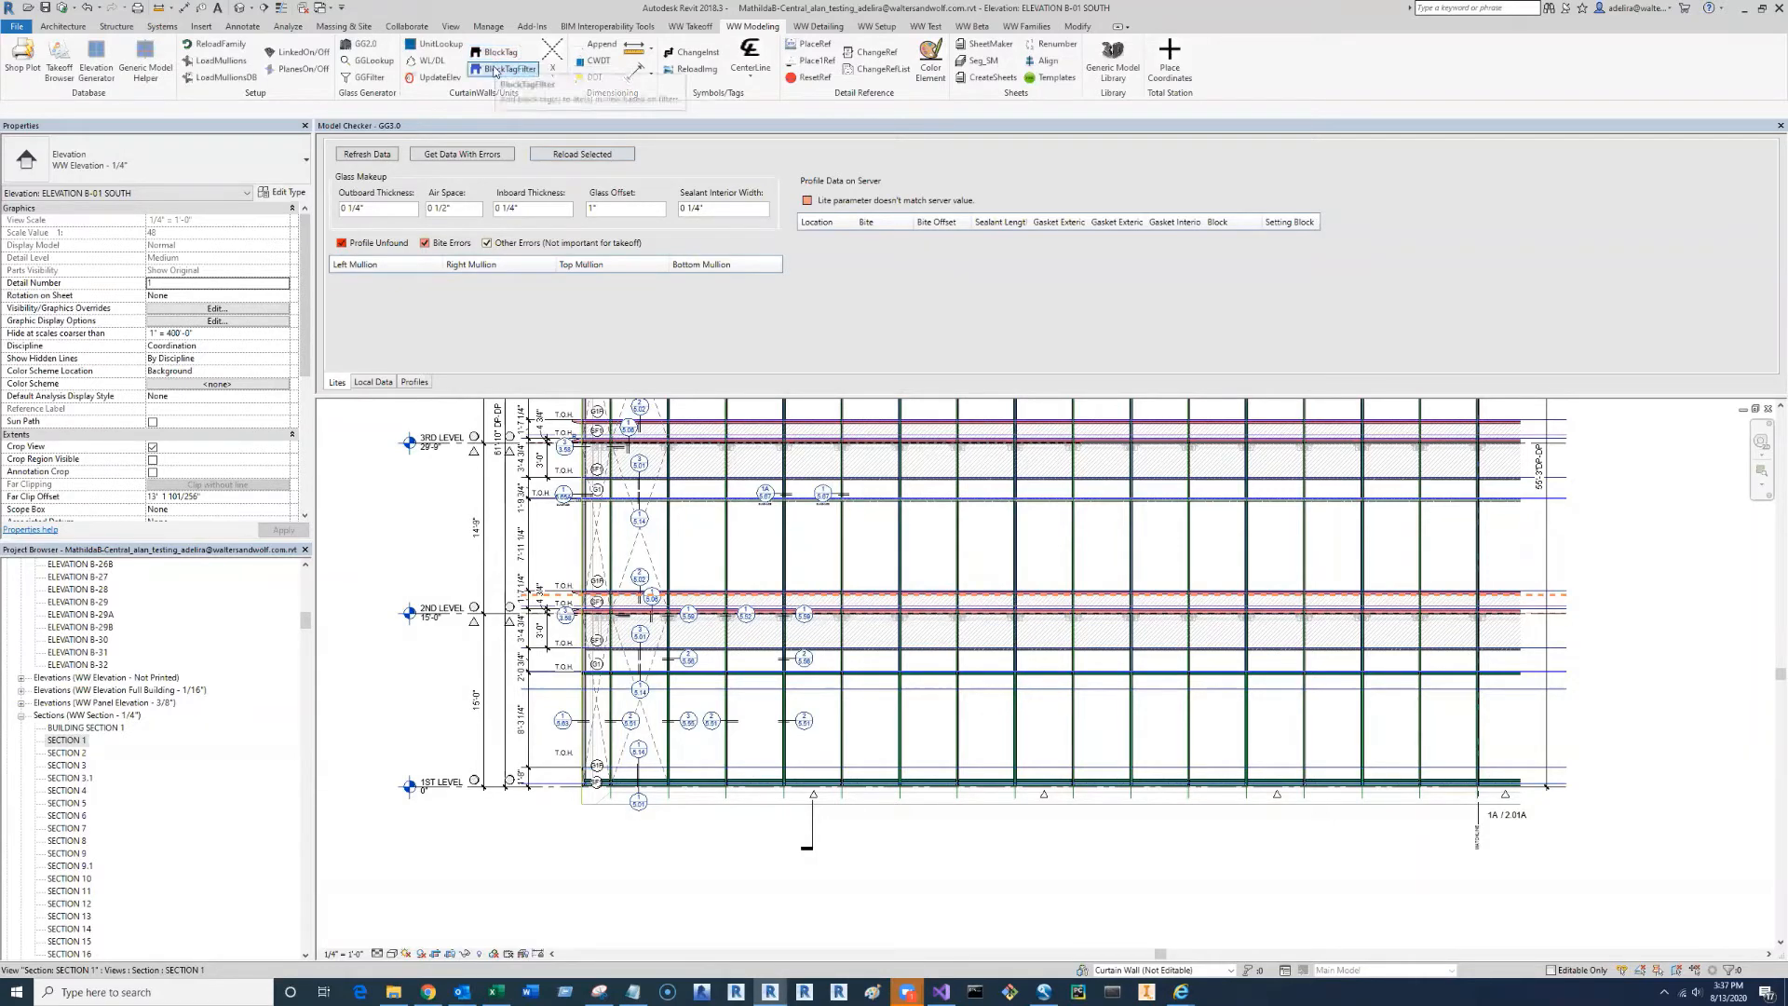
pyautogui.moveTo(628, 918); pyautogui.dragTo(1559, 559)
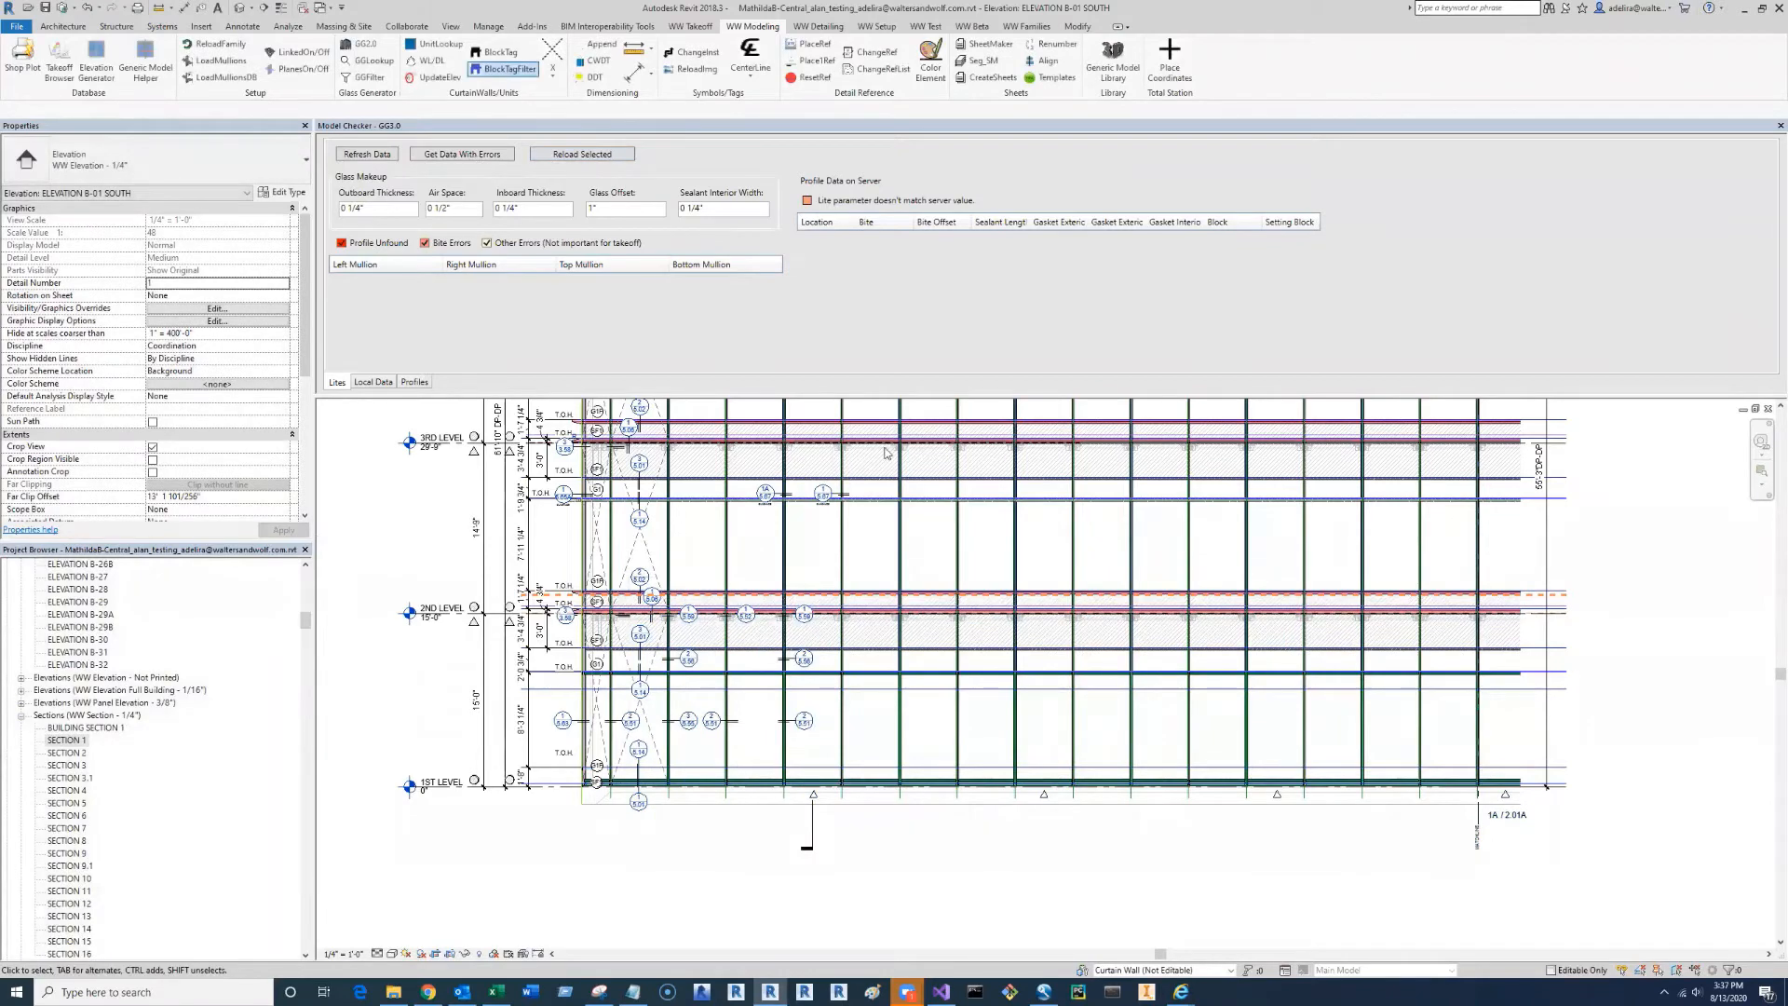
# - Examine the BlockTagFilter options for views, tag text and lite size ranges, including 60 < Lites < 80 and Lites > 80
pyautogui.moveTo(966, 352); pyautogui.dragTo(991, 350)
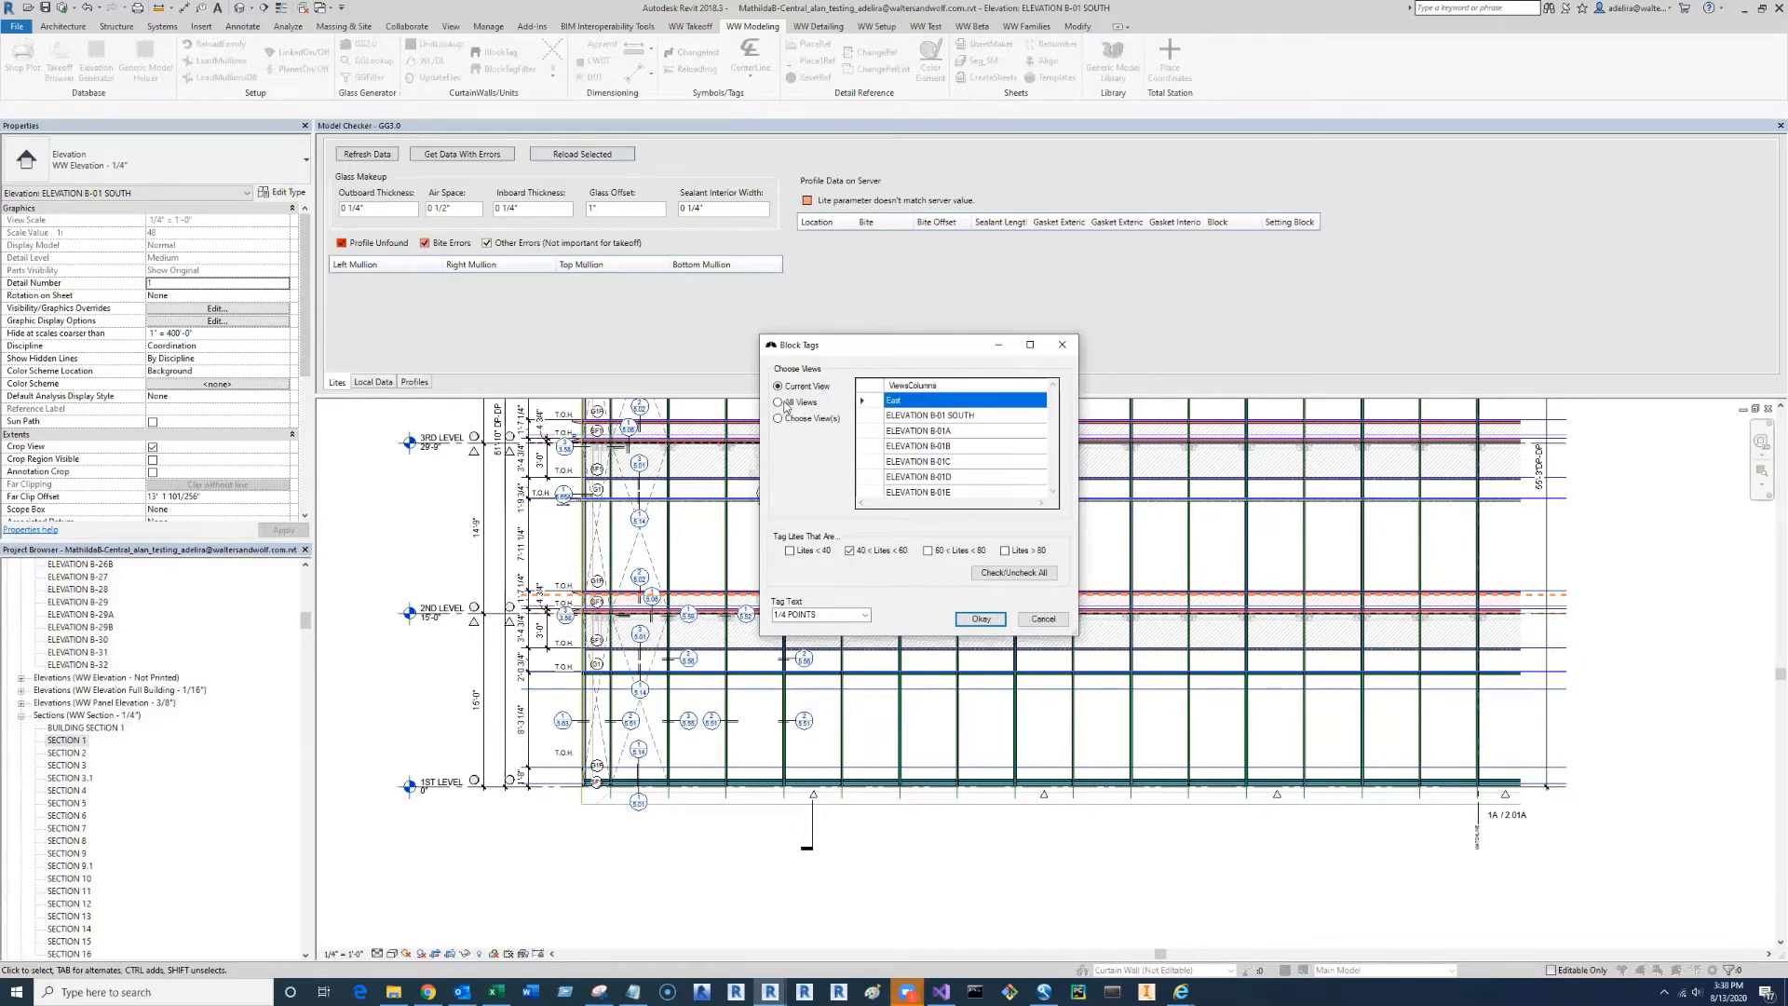
pyautogui.click(931, 430)
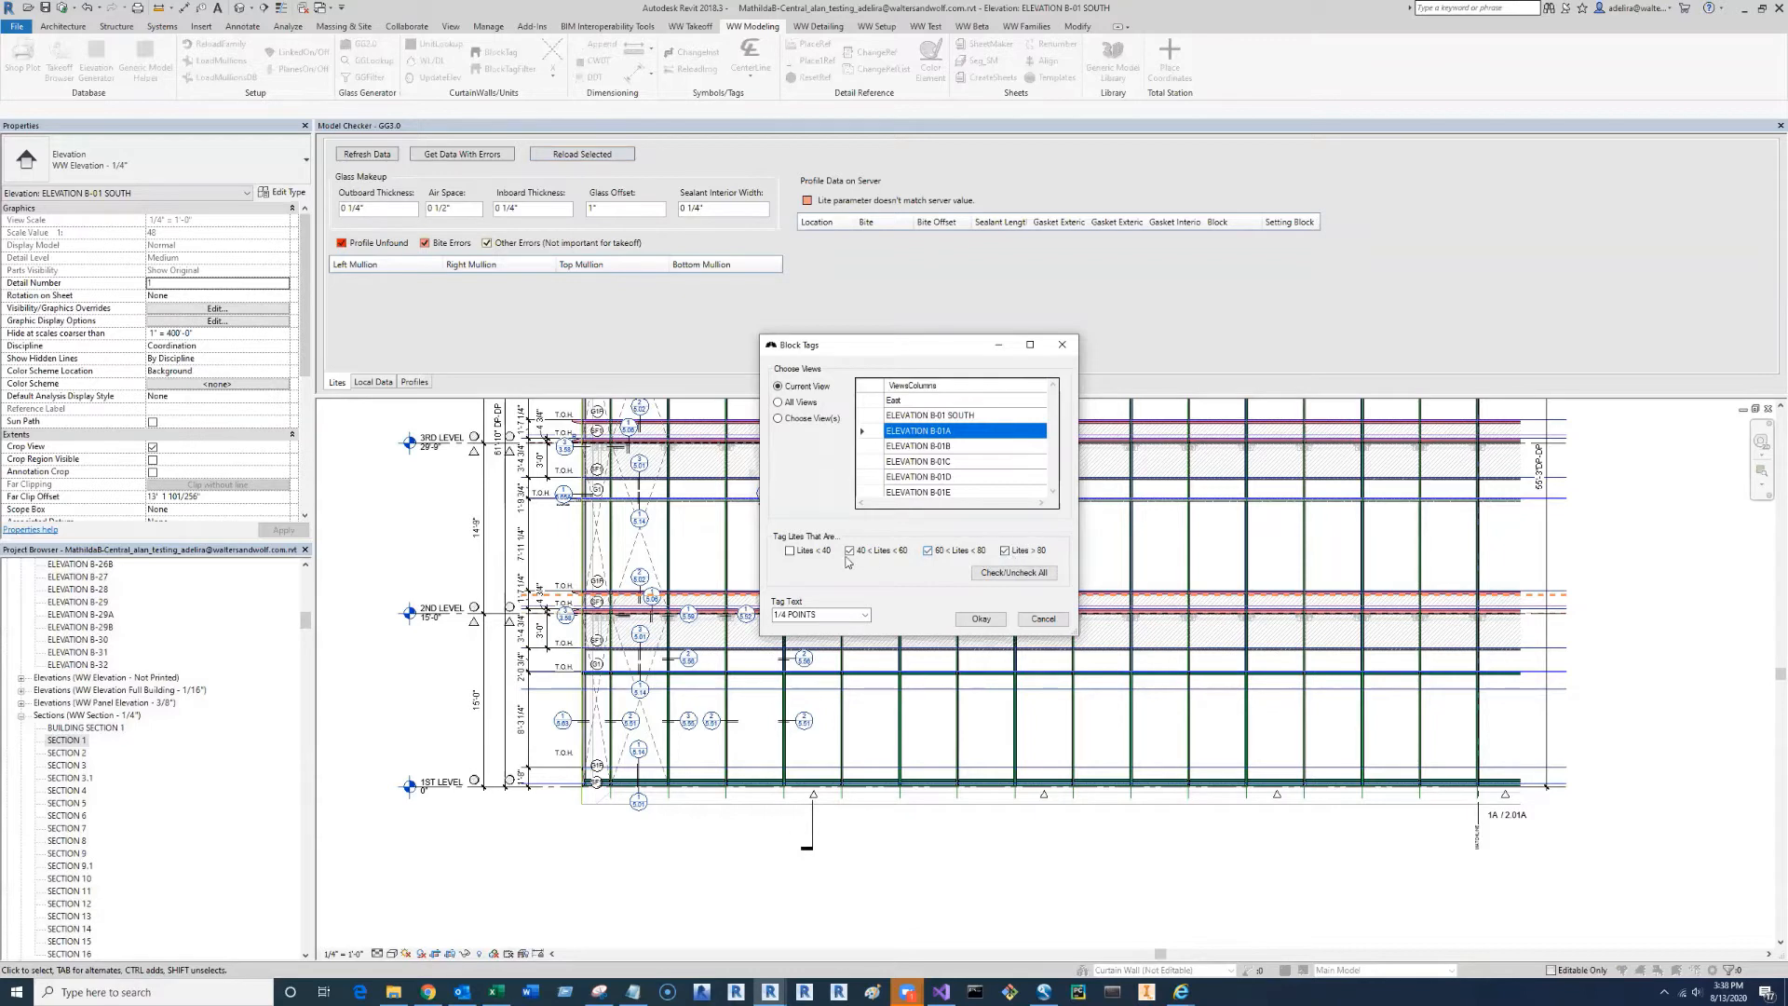
pyautogui.click(1040, 620)
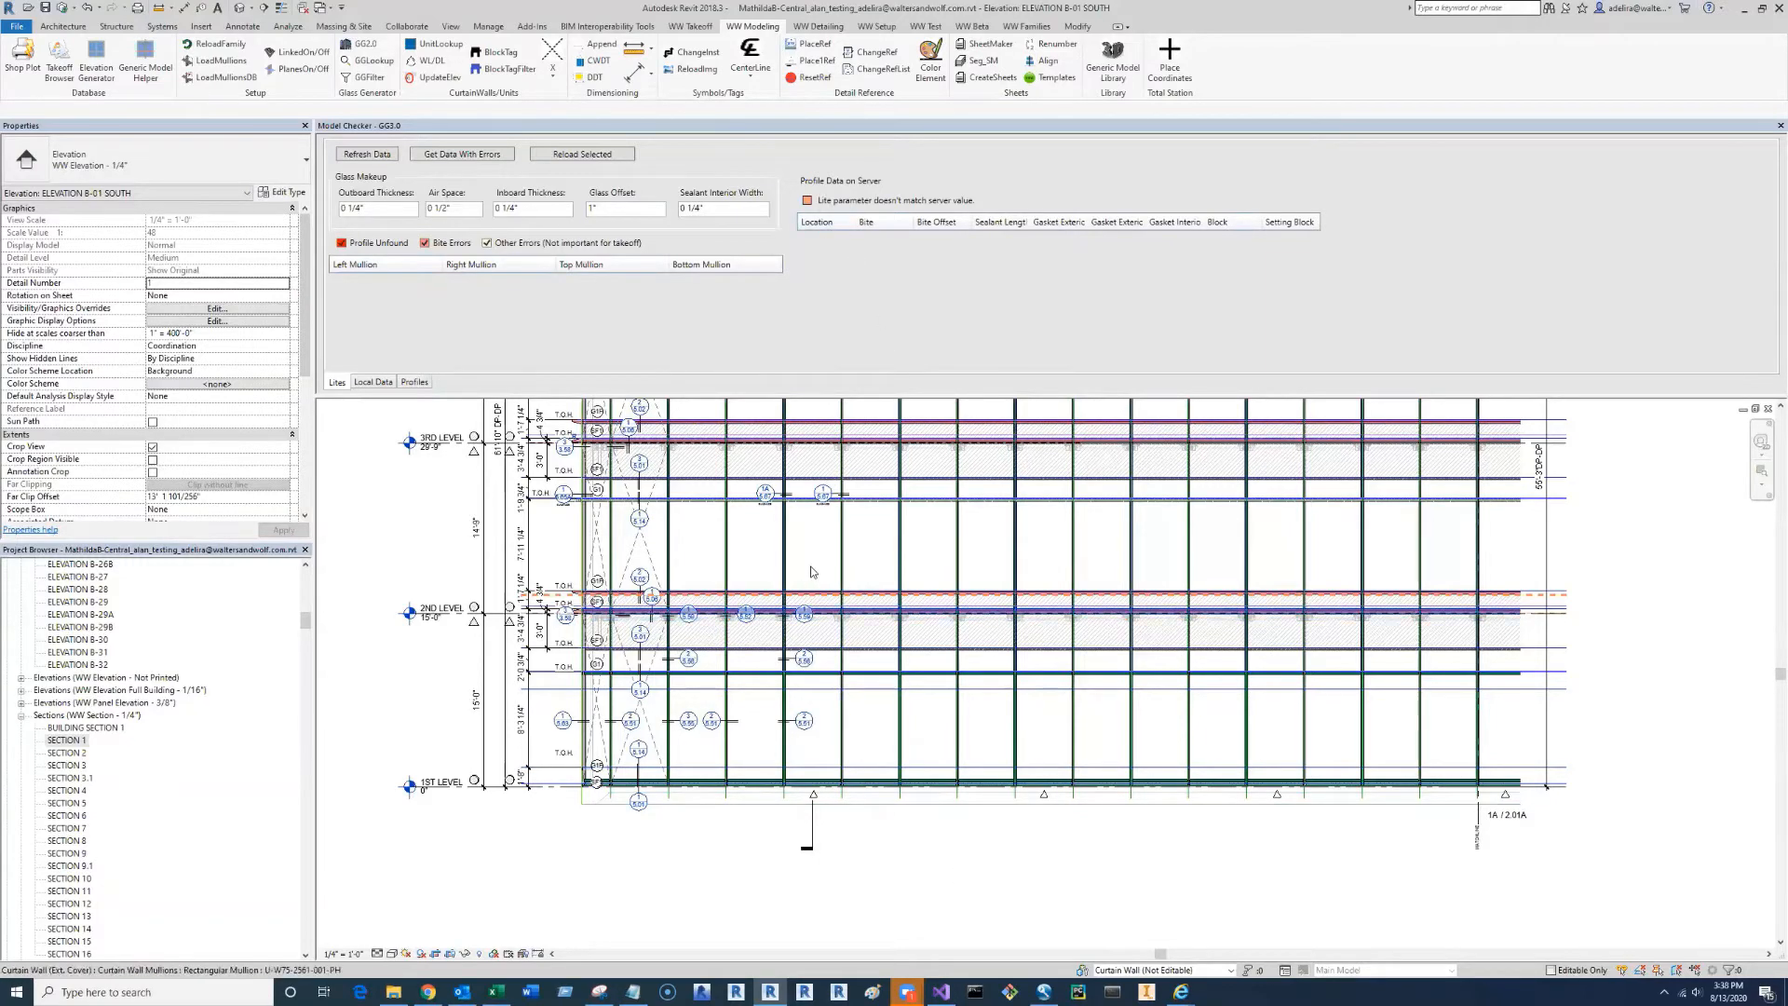
pyautogui.moveTo(811, 571); pyautogui.dragTo(858, 658, button='middle')
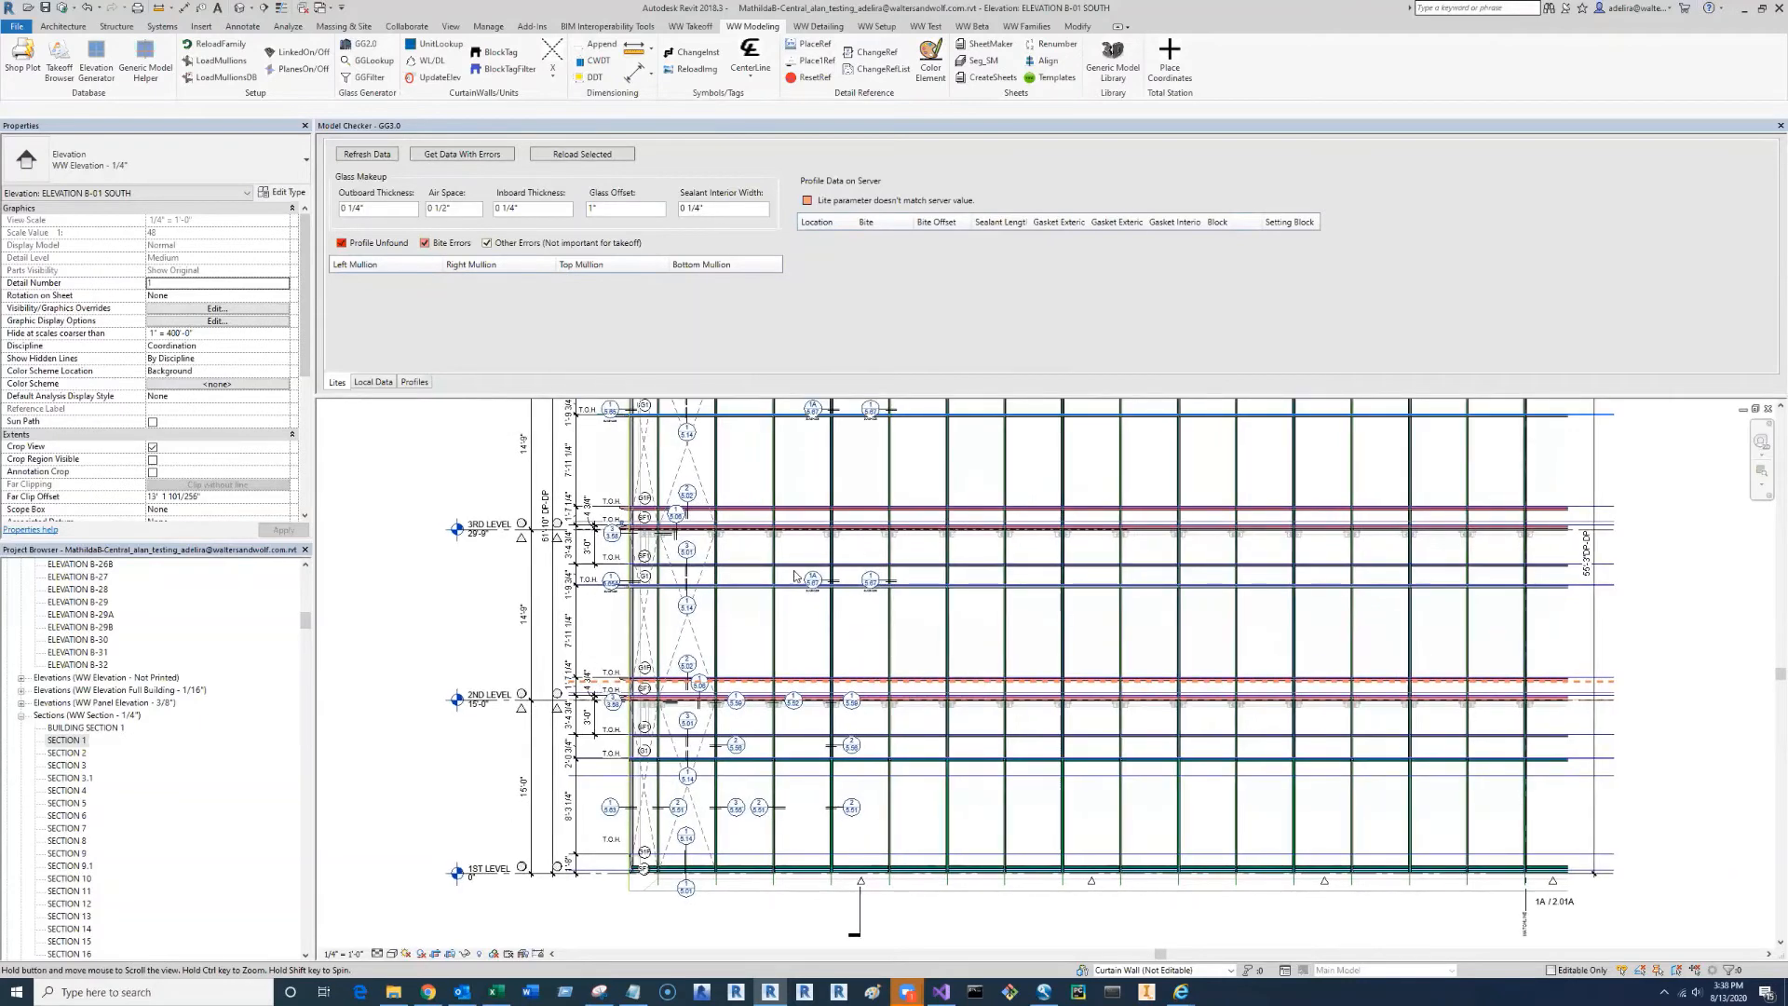
# - Look through the 1/4" elevation views, including B-01A, B-01E and B-05A, and open ELEVATION B-05
pyautogui.scroll(-3, 796, 577)
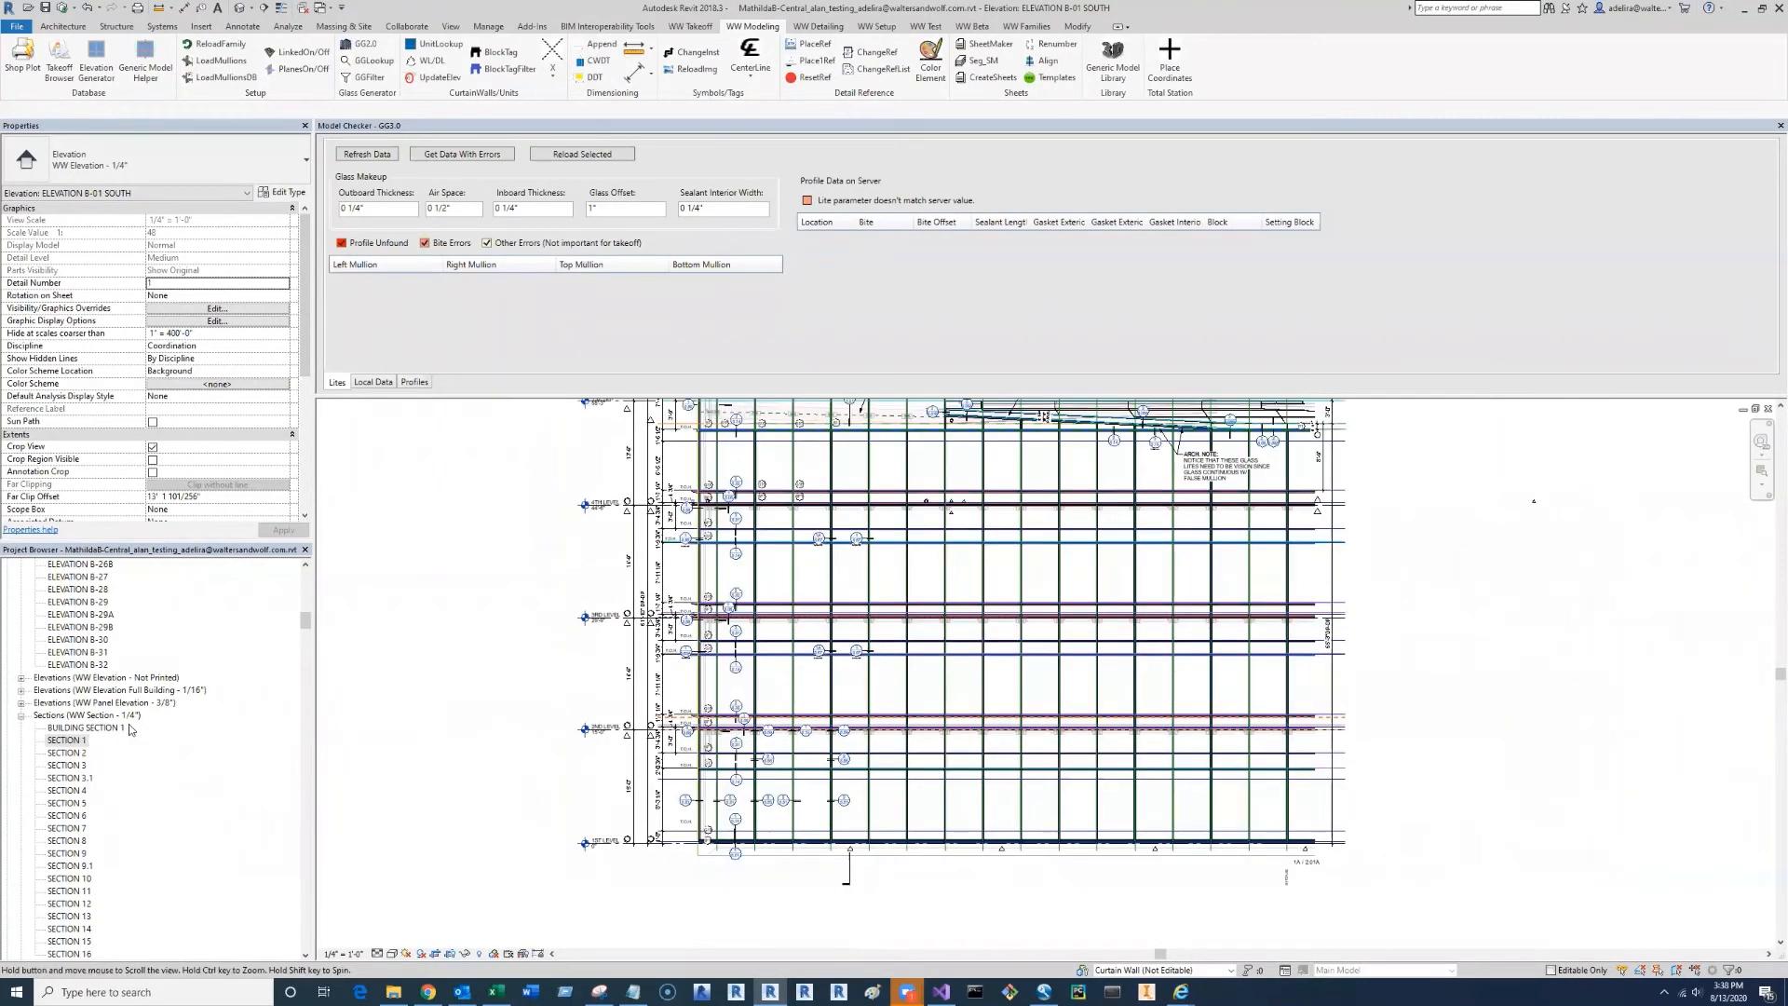
pyautogui.scroll(10, 138, 712)
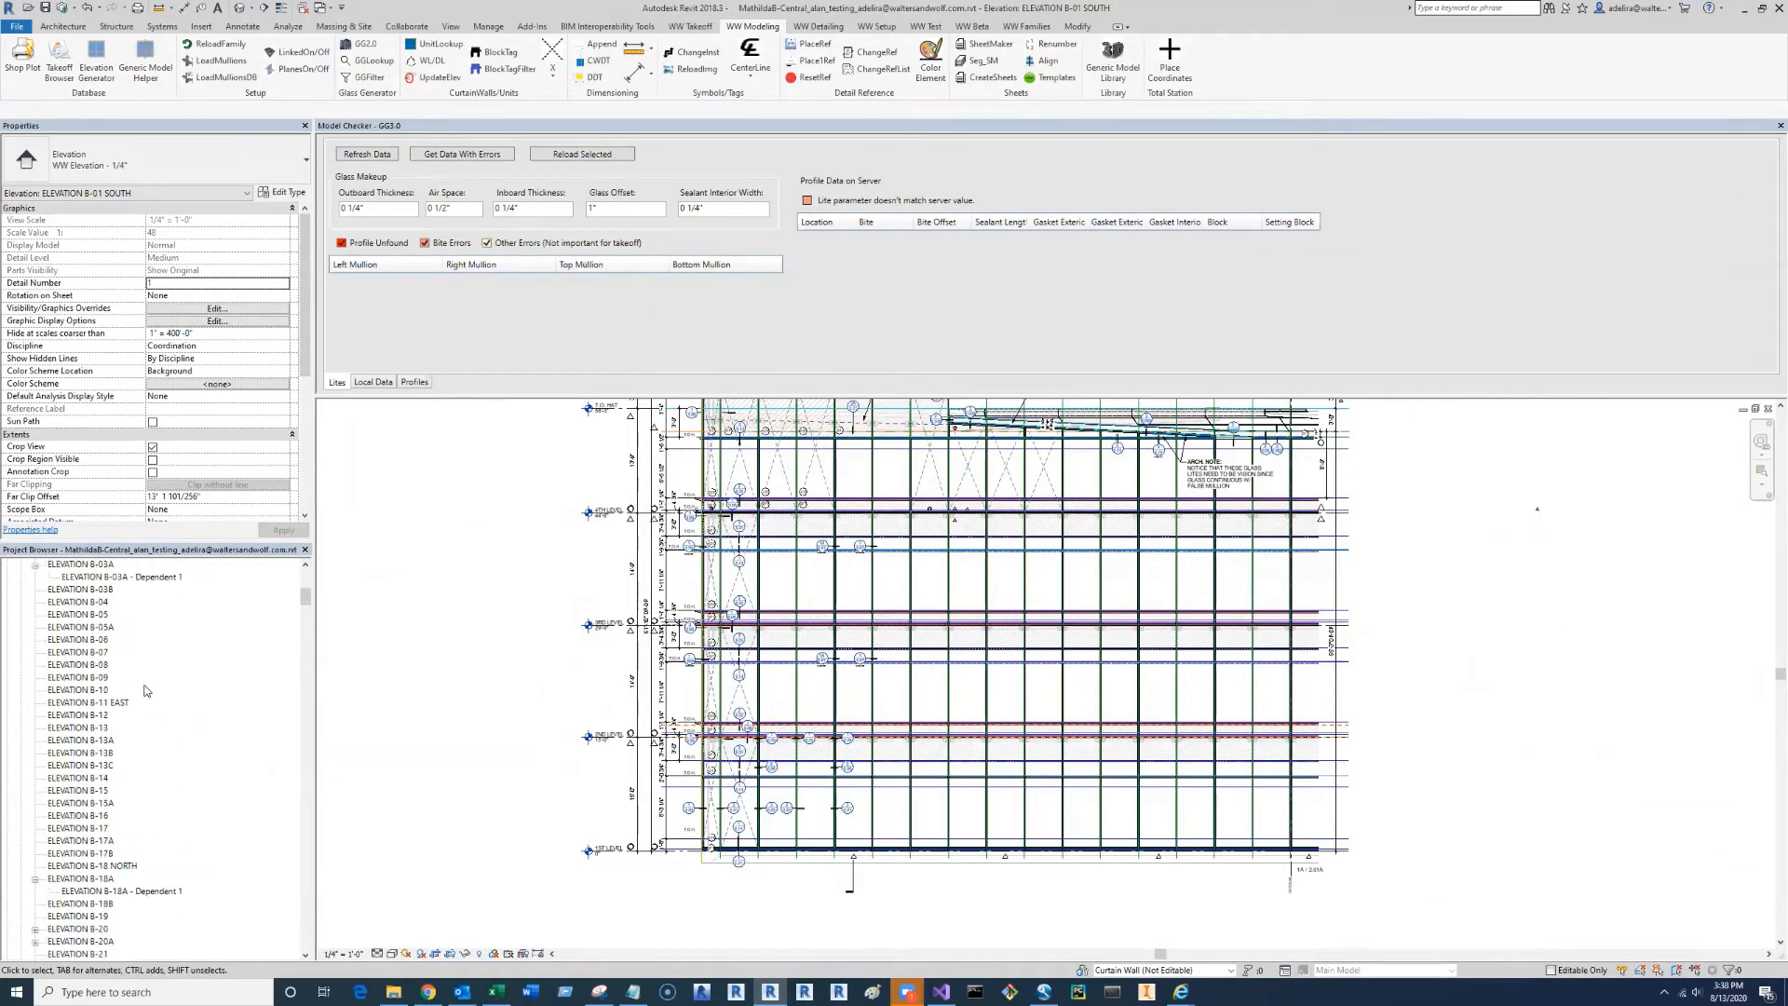
pyautogui.scroll(6, 144, 690)
pyautogui.click(110, 677)
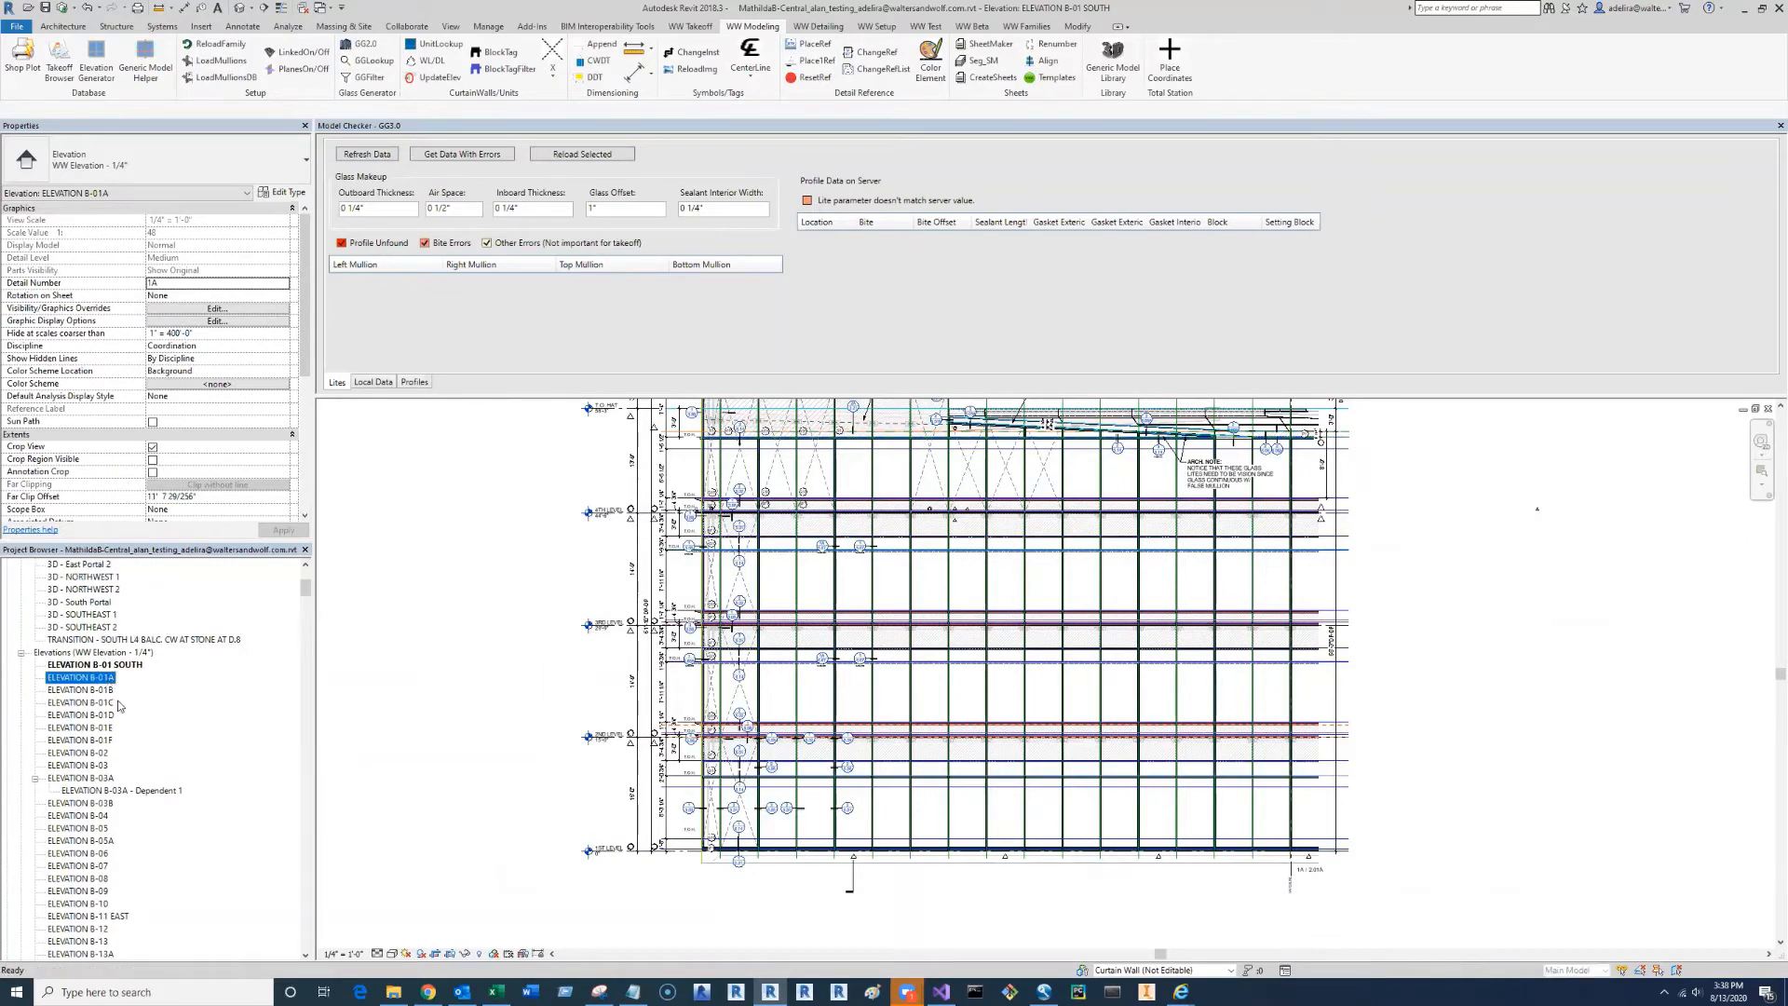
pyautogui.doubleClick(102, 679)
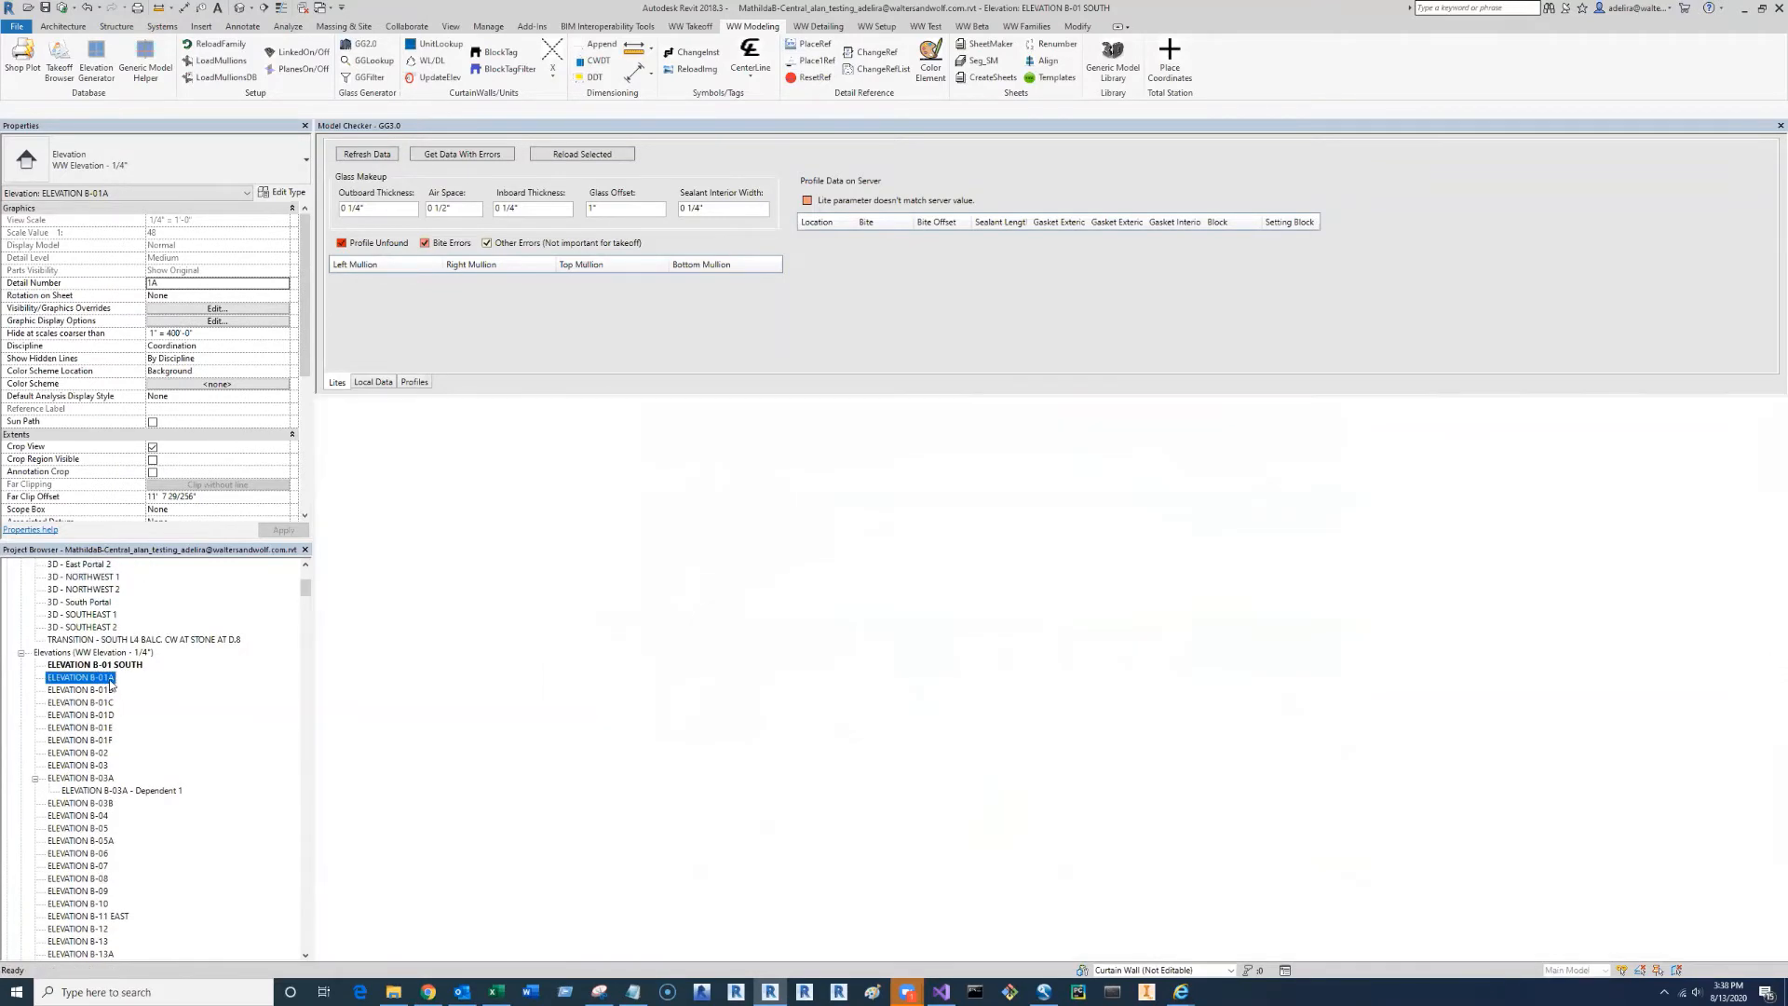
pyautogui.click(70, 727)
pyautogui.doubleClick(70, 728)
pyautogui.doubleClick(86, 838)
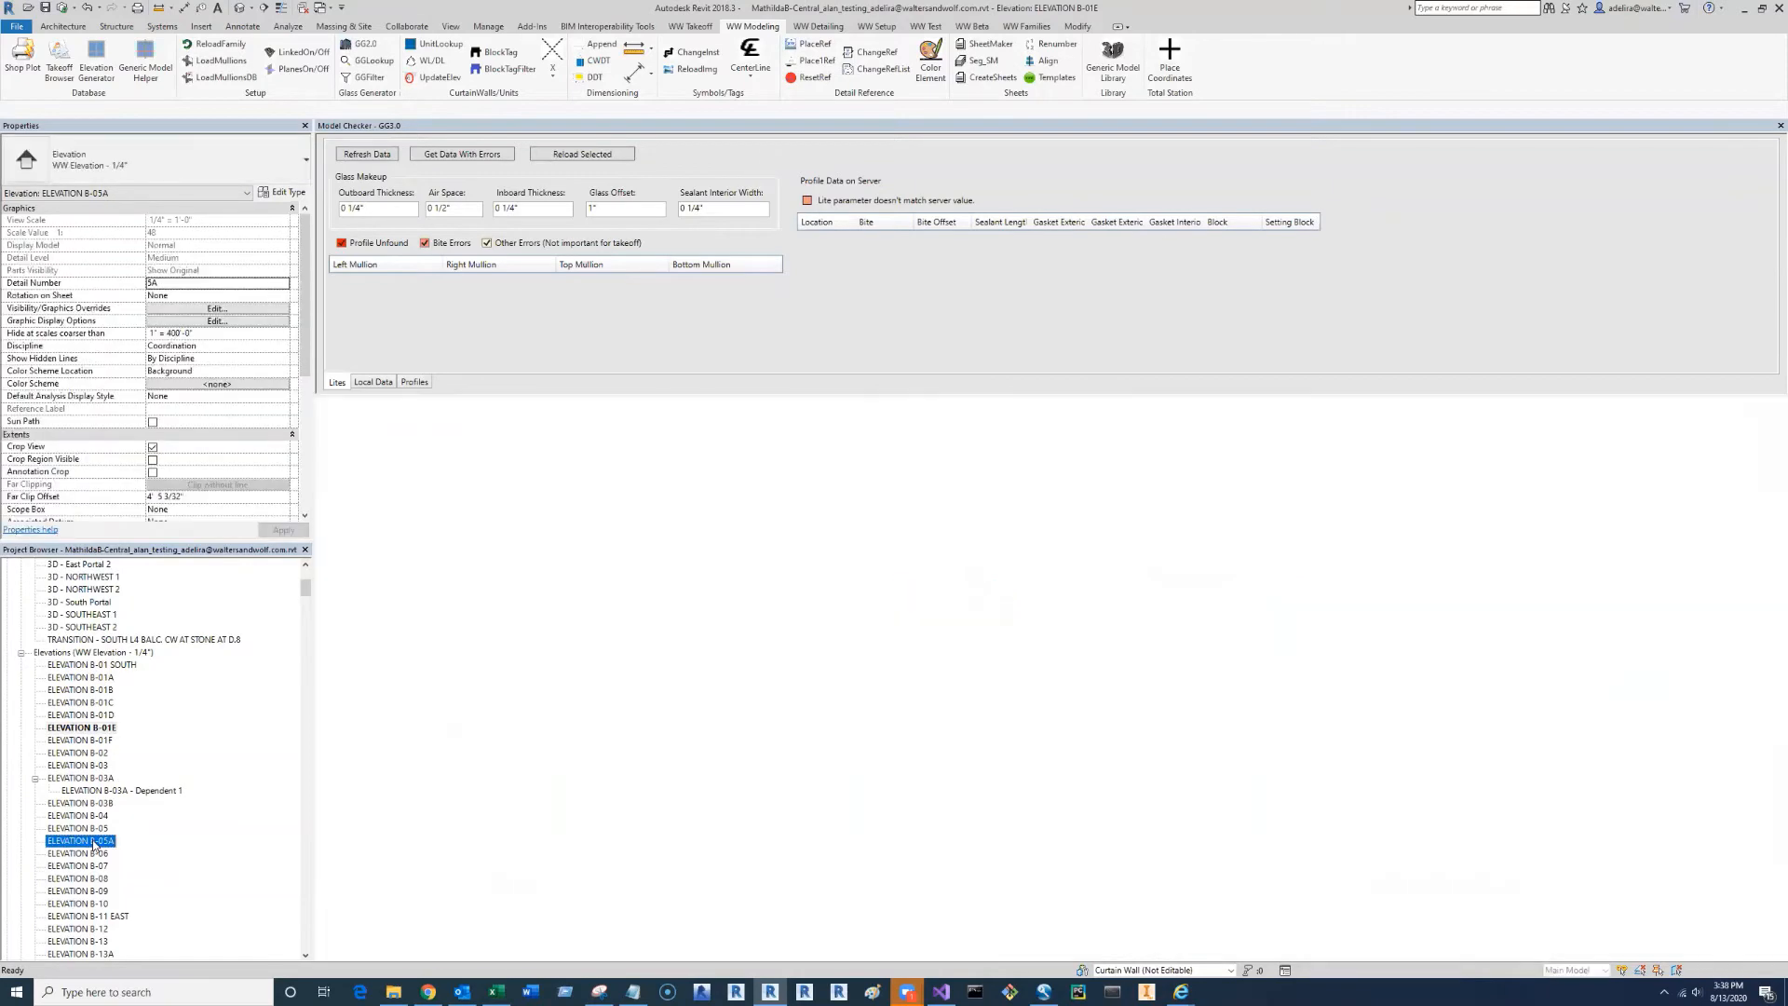
pyautogui.doubleClick(86, 828)
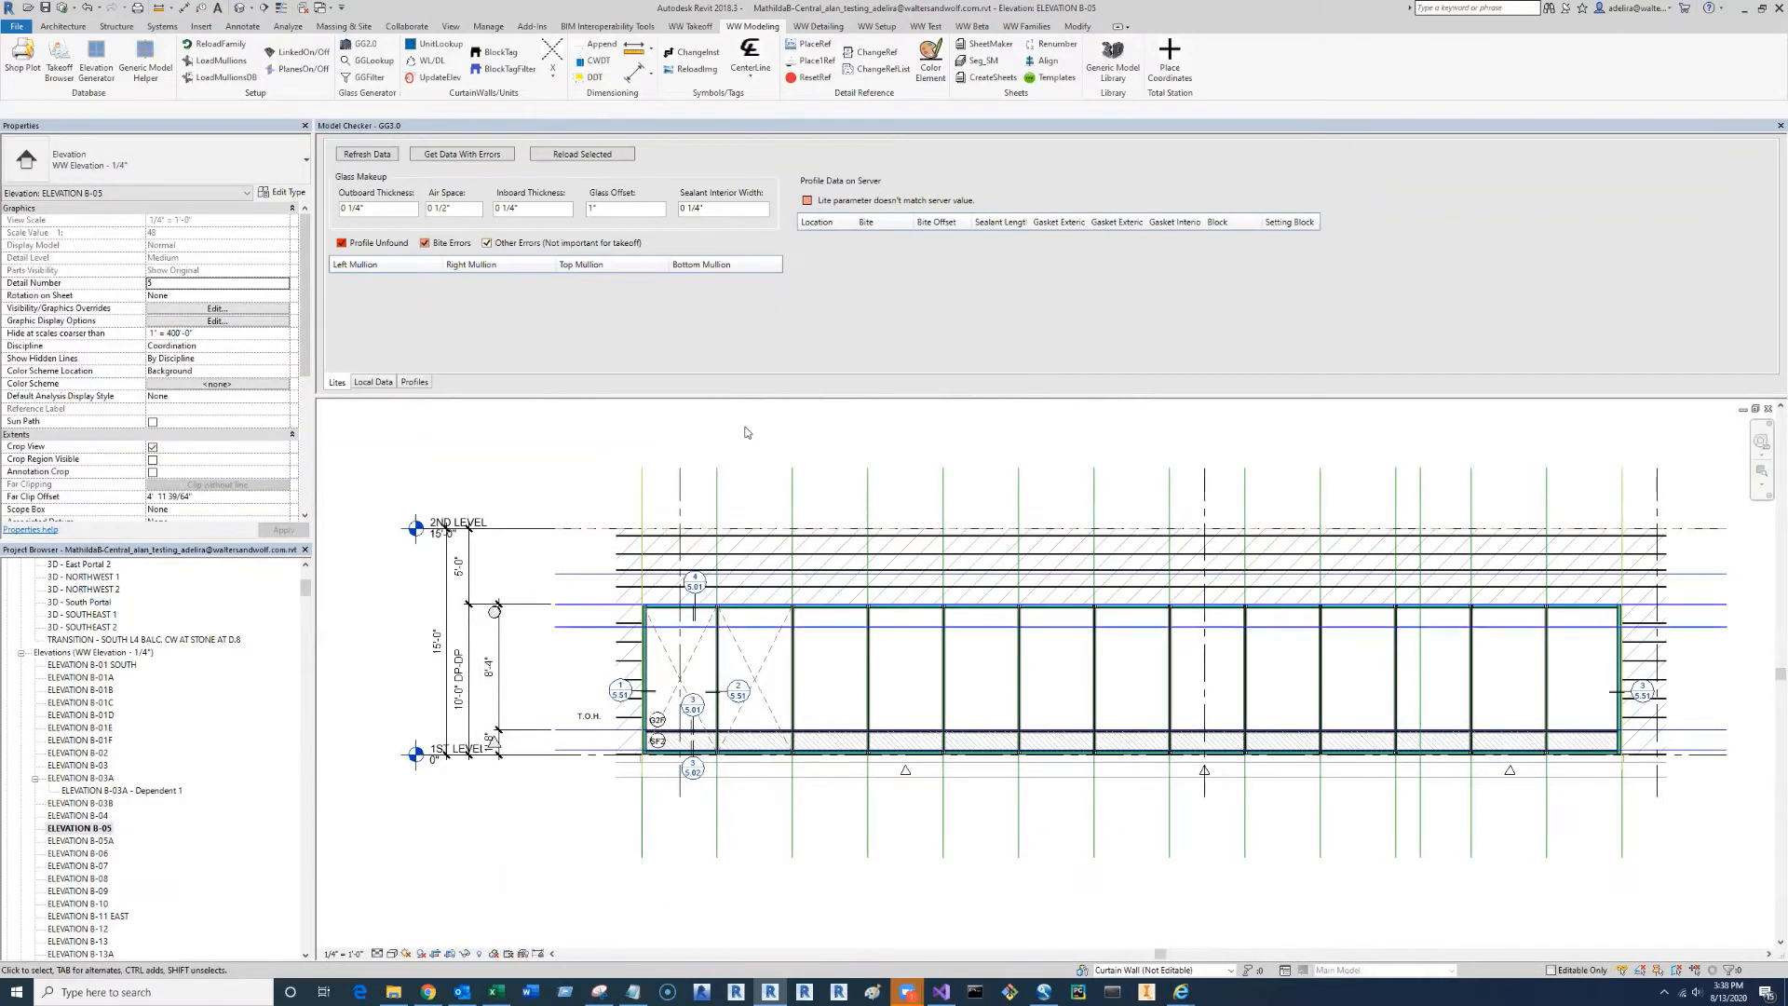
# - Start the CWDT dimensioning tool and choose the B-05 Elevation curtain wall as the item to dimension
pyautogui.click(598, 61)
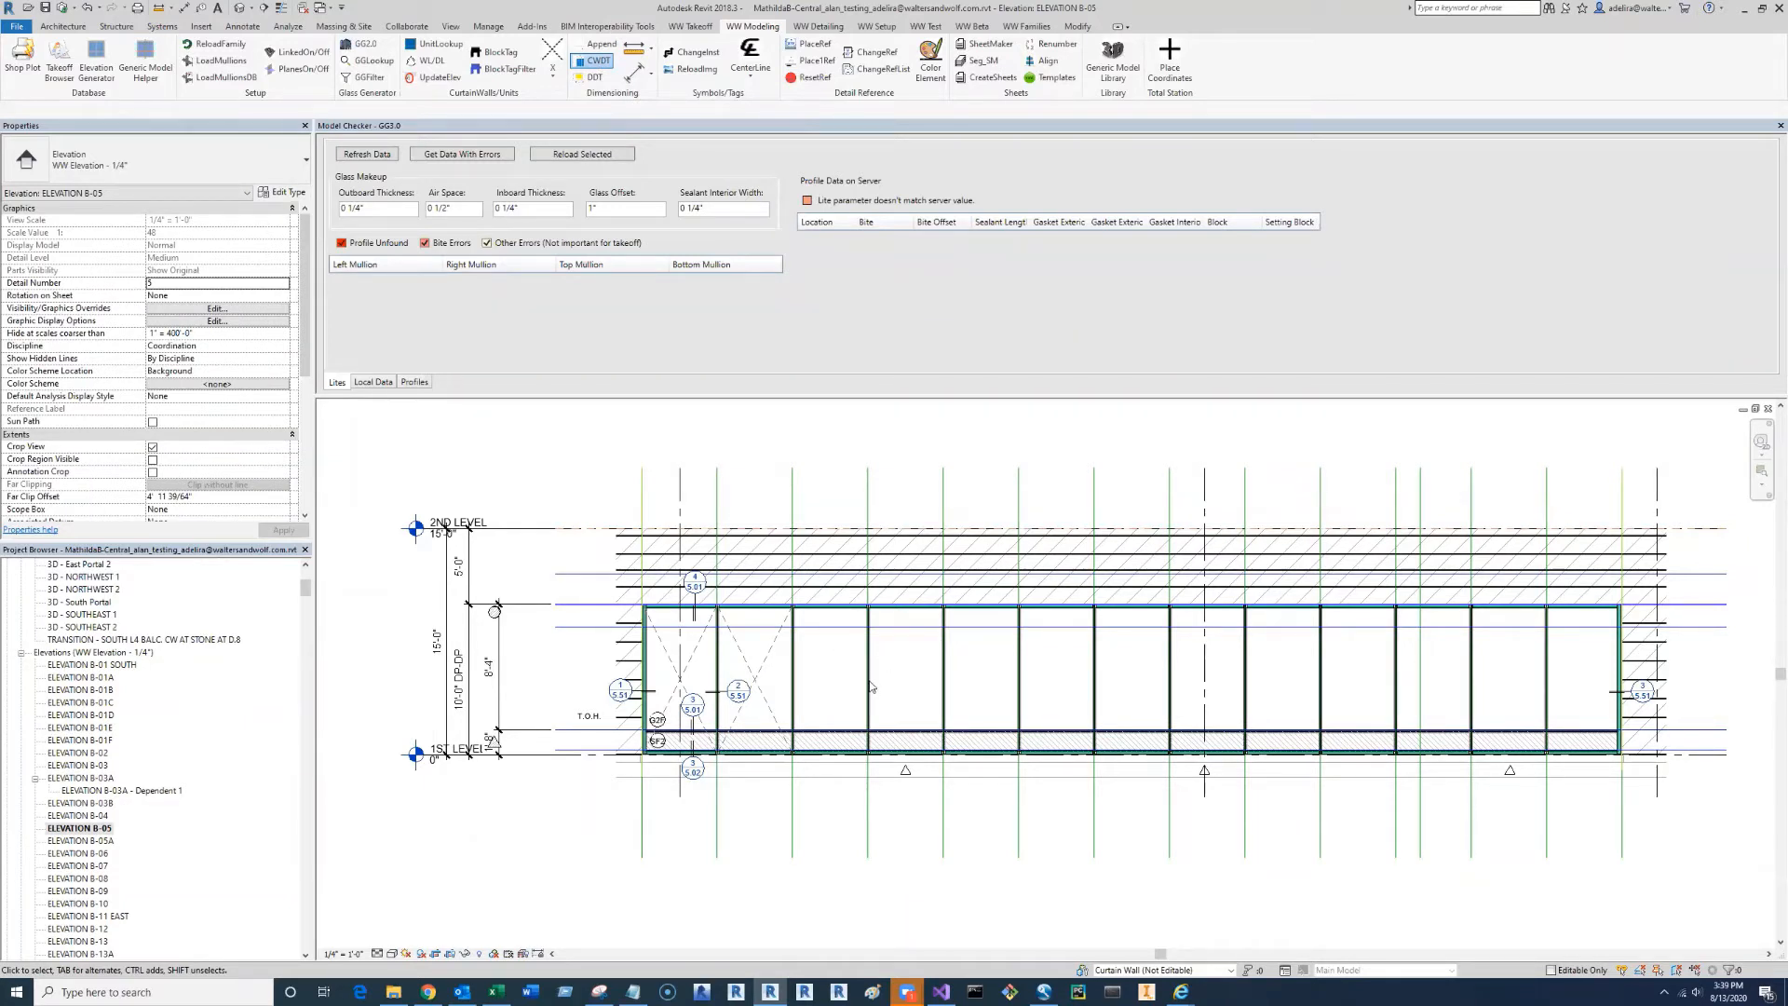
pyautogui.click(843, 697)
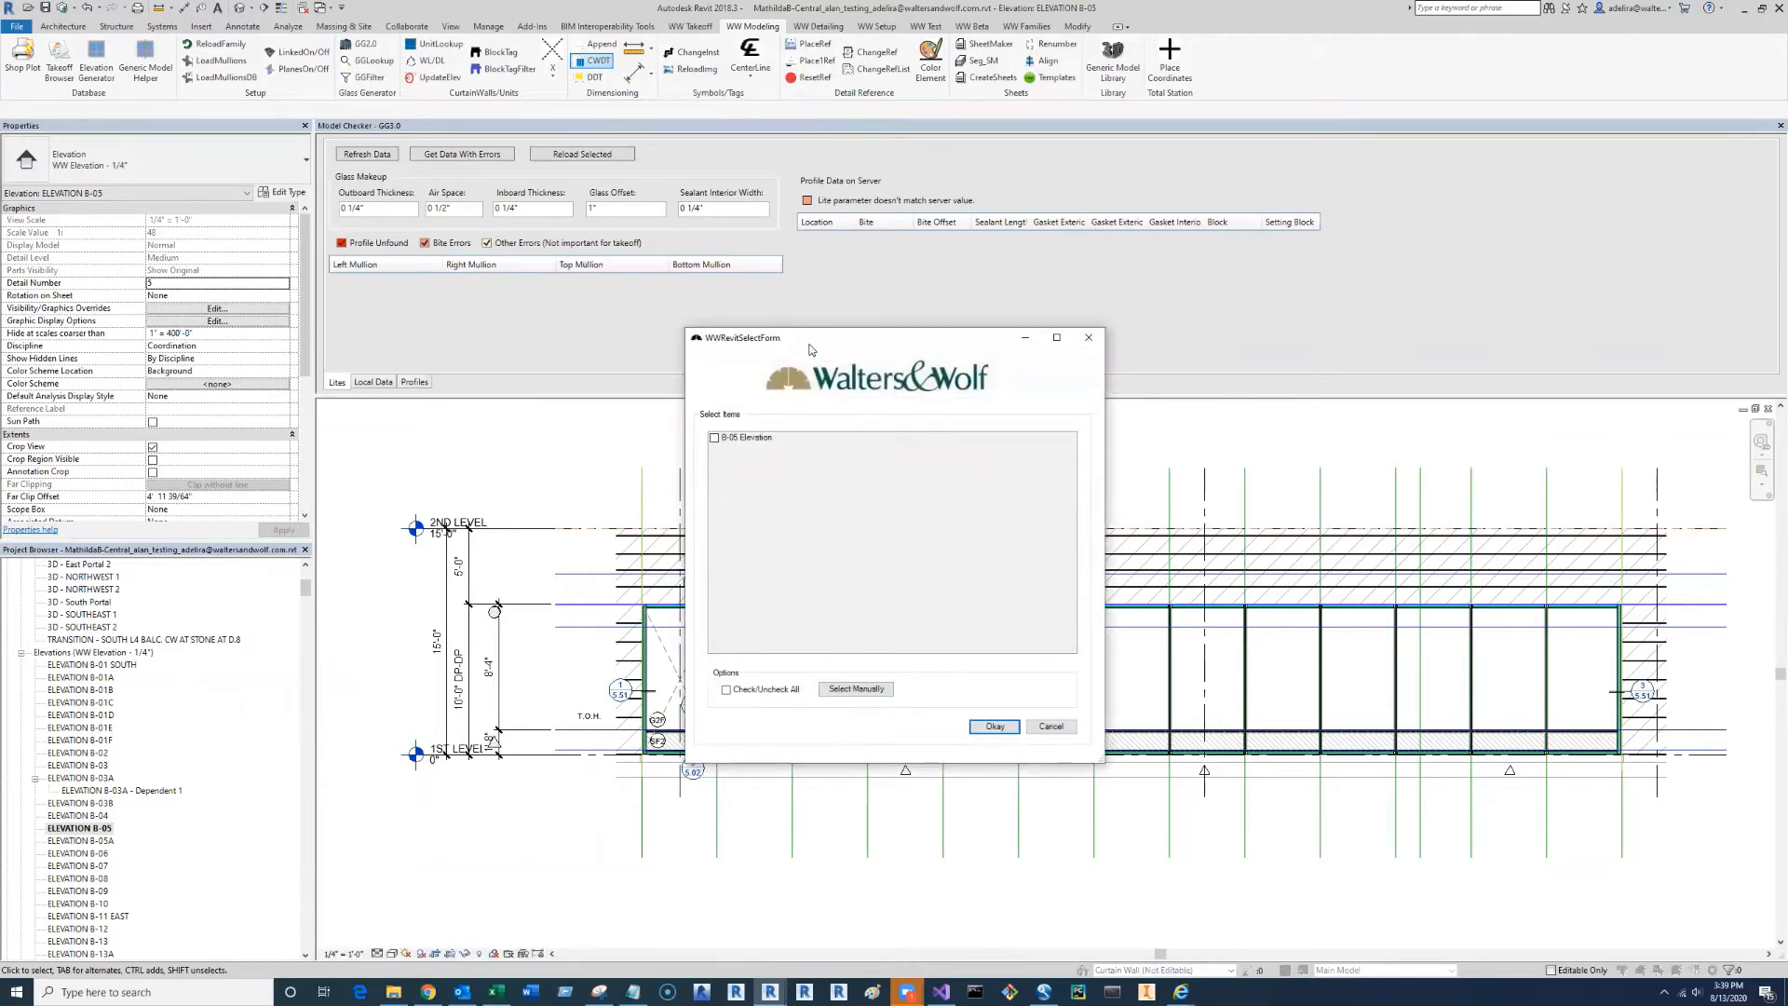
pyautogui.moveTo(809, 343); pyautogui.dragTo(940, 327)
pyautogui.doubleClick(871, 426)
pyautogui.press('Return')
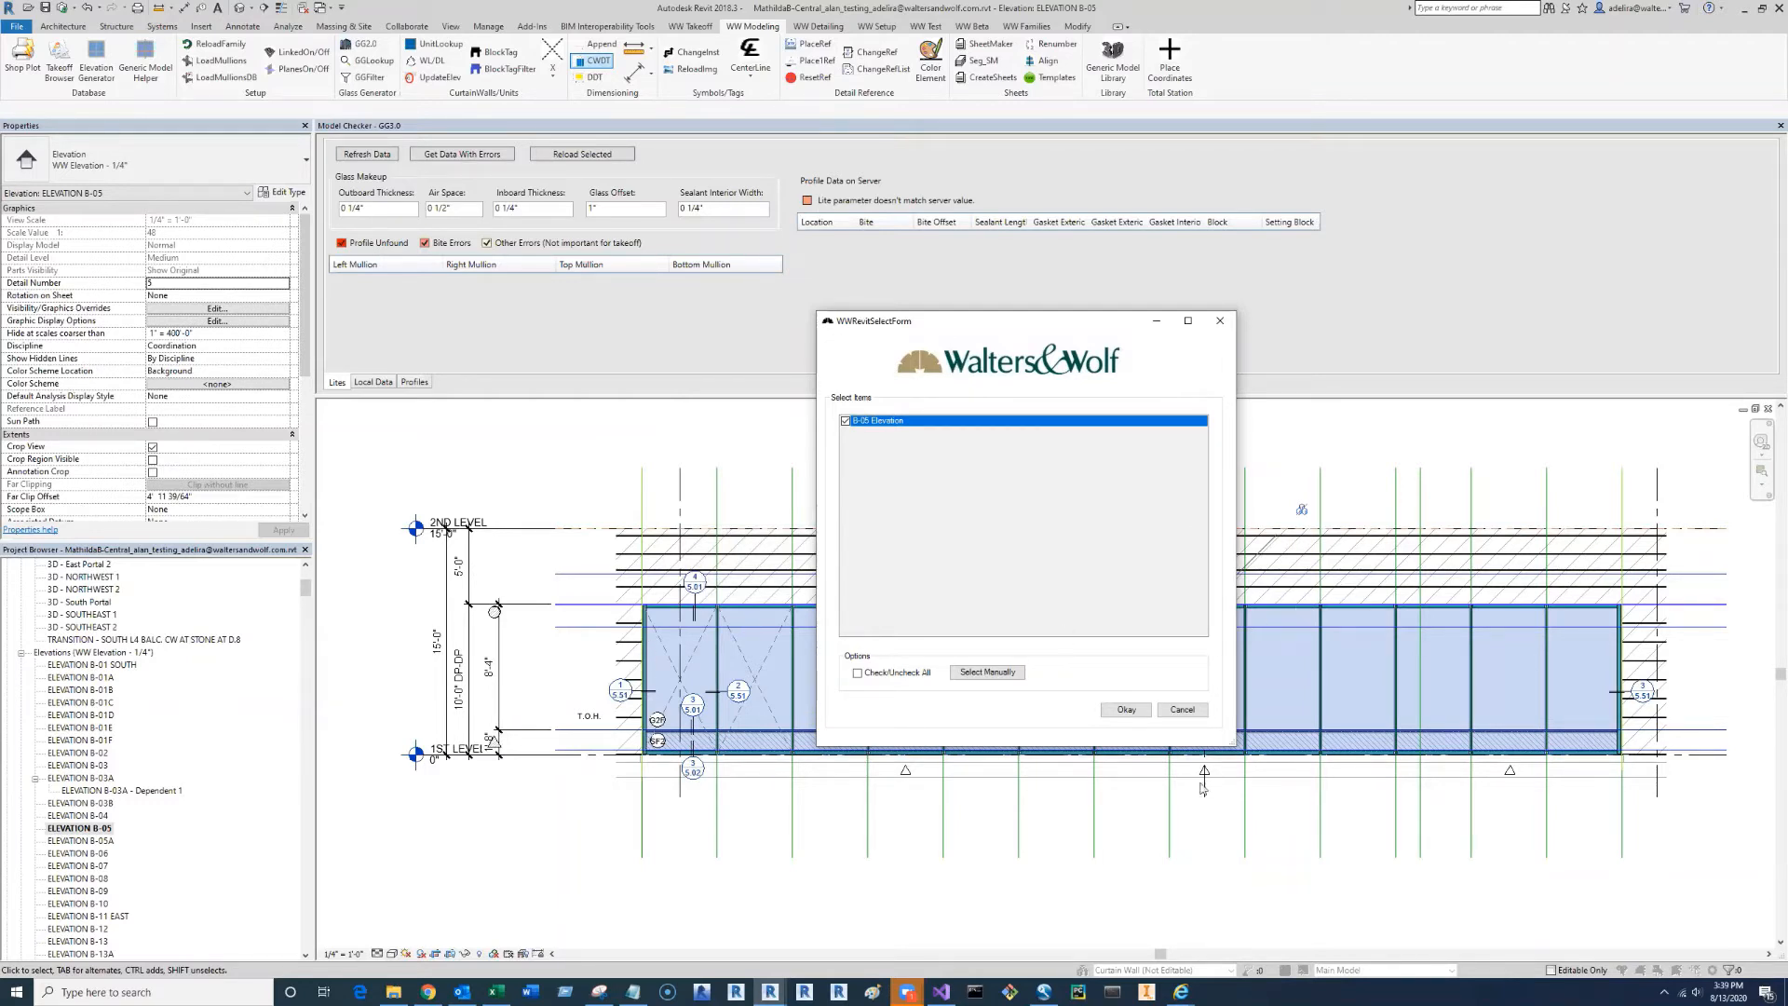
pyautogui.click(1126, 710)
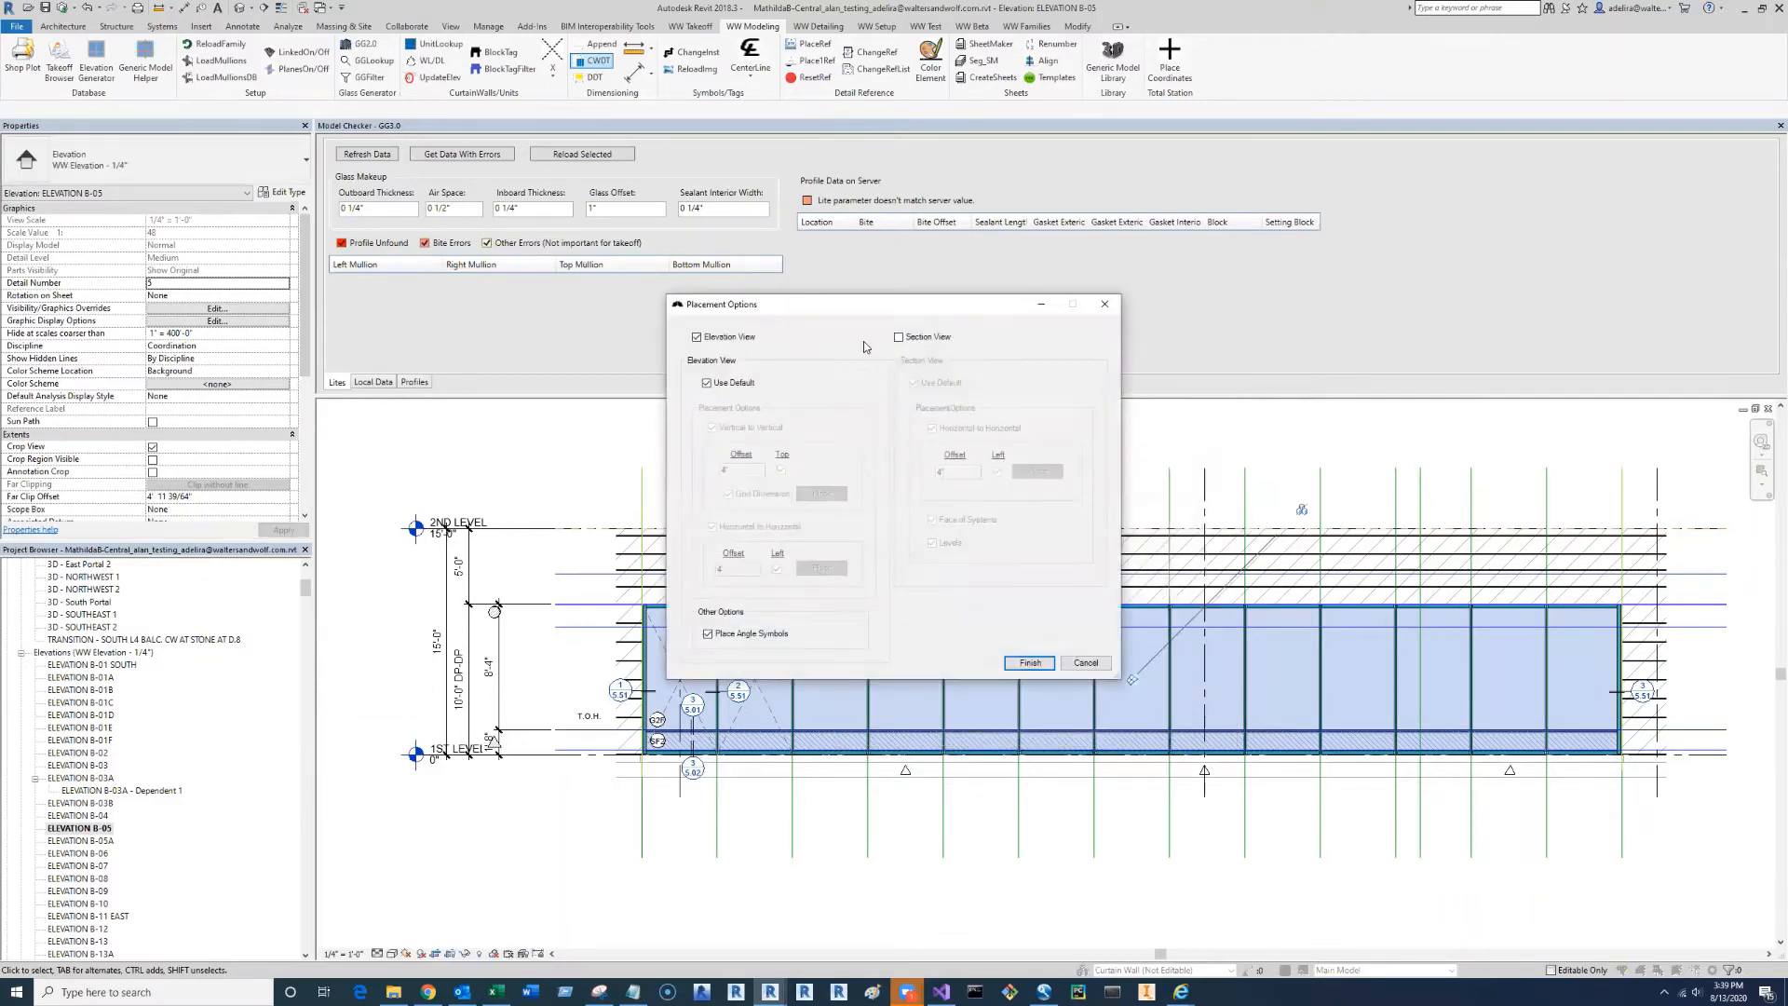
# - Review the custom placement options, then dimension the curtain wall in Elevation View with Use Default and Place Angle Symbols enabled
pyautogui.moveTo(822, 310); pyautogui.dragTo(948, 298)
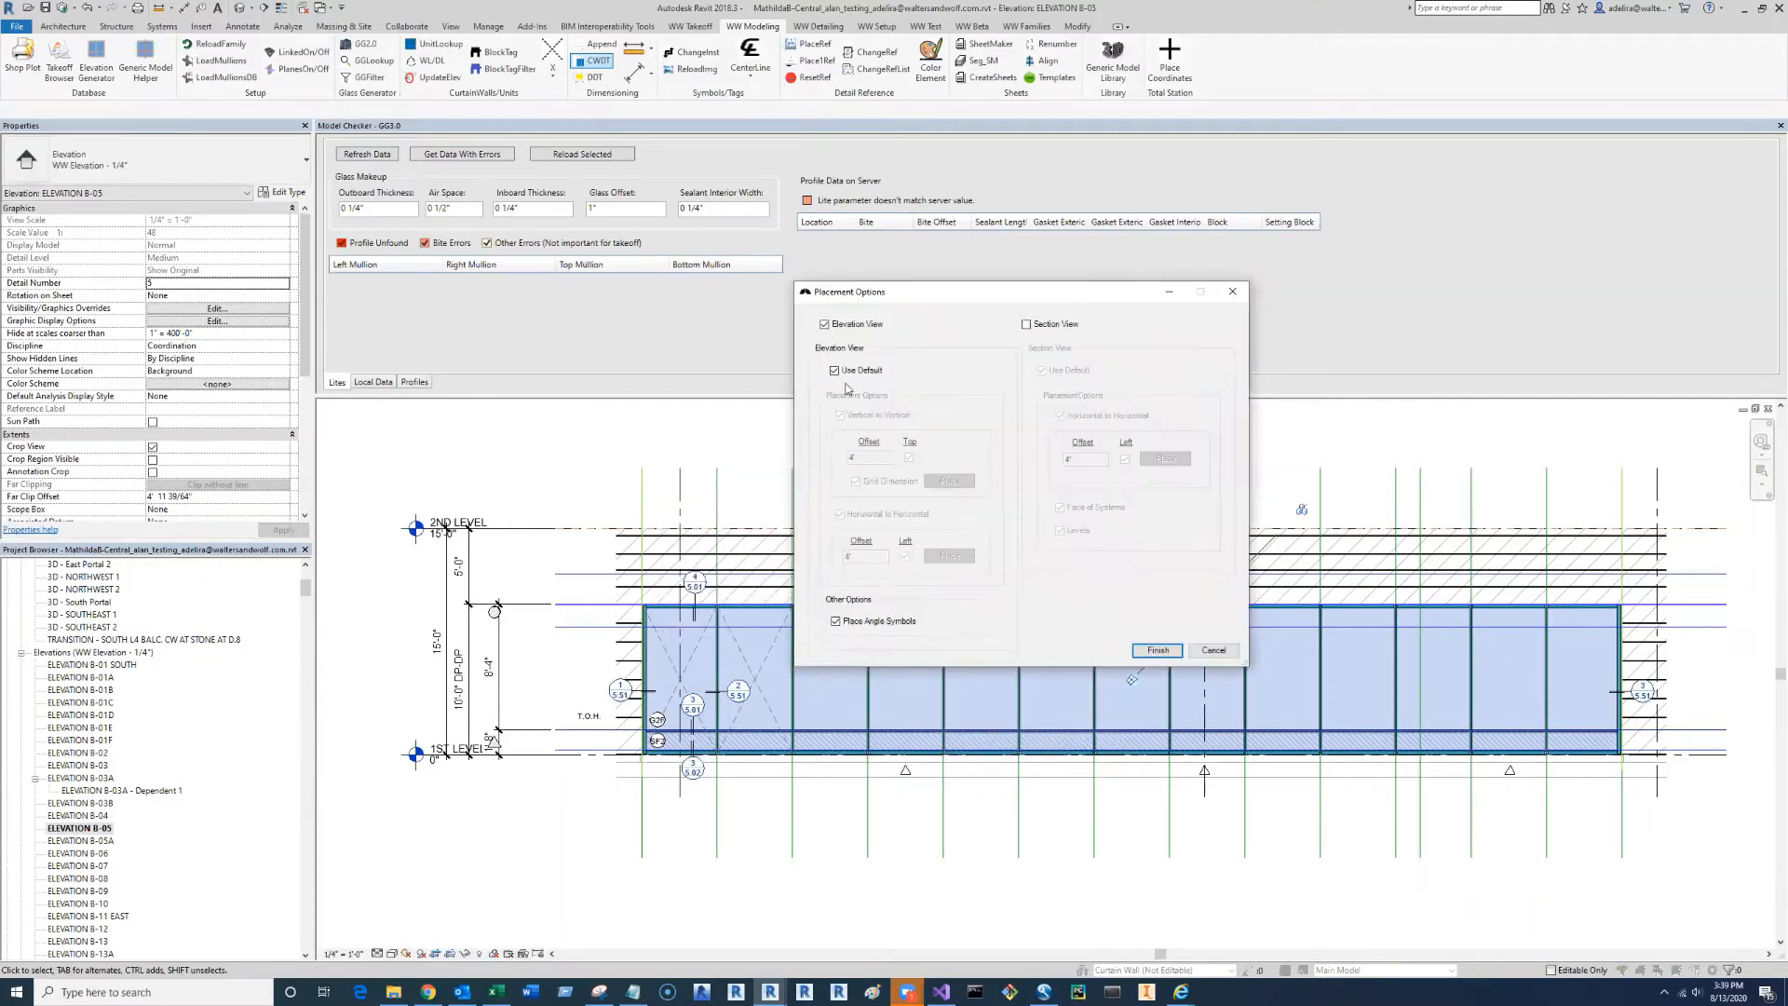
pyautogui.click(835, 327)
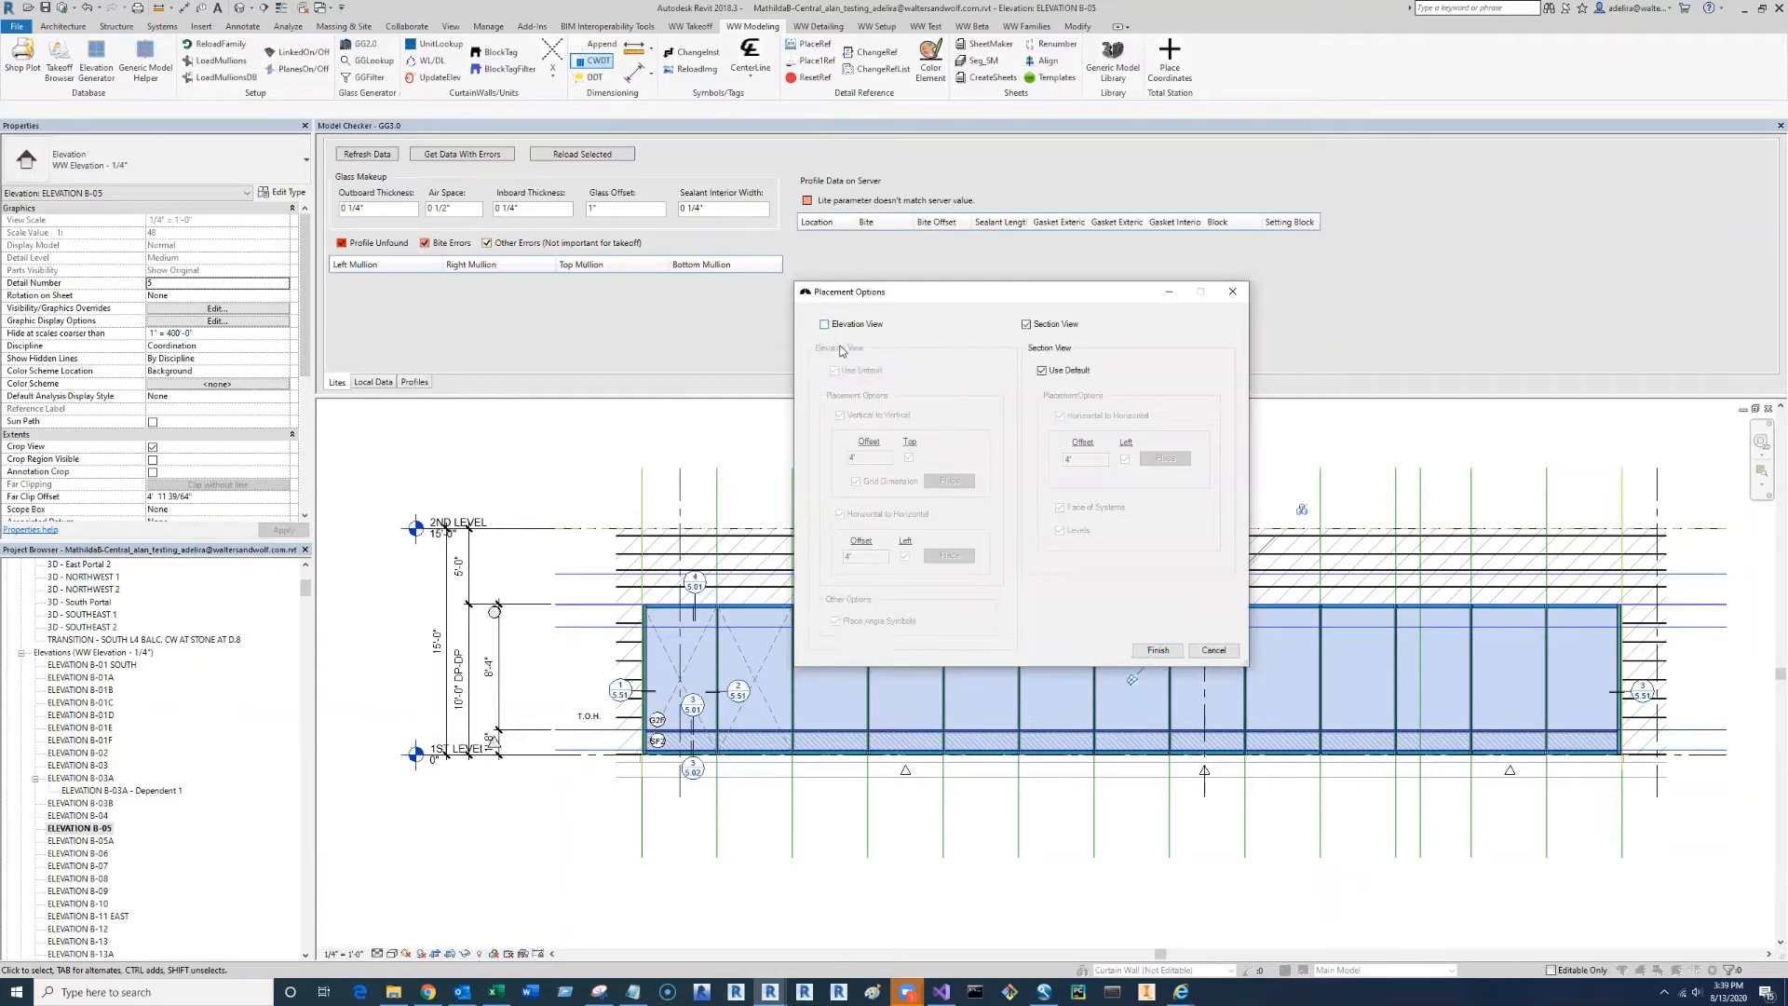
pyautogui.click(838, 328)
pyautogui.click(834, 371)
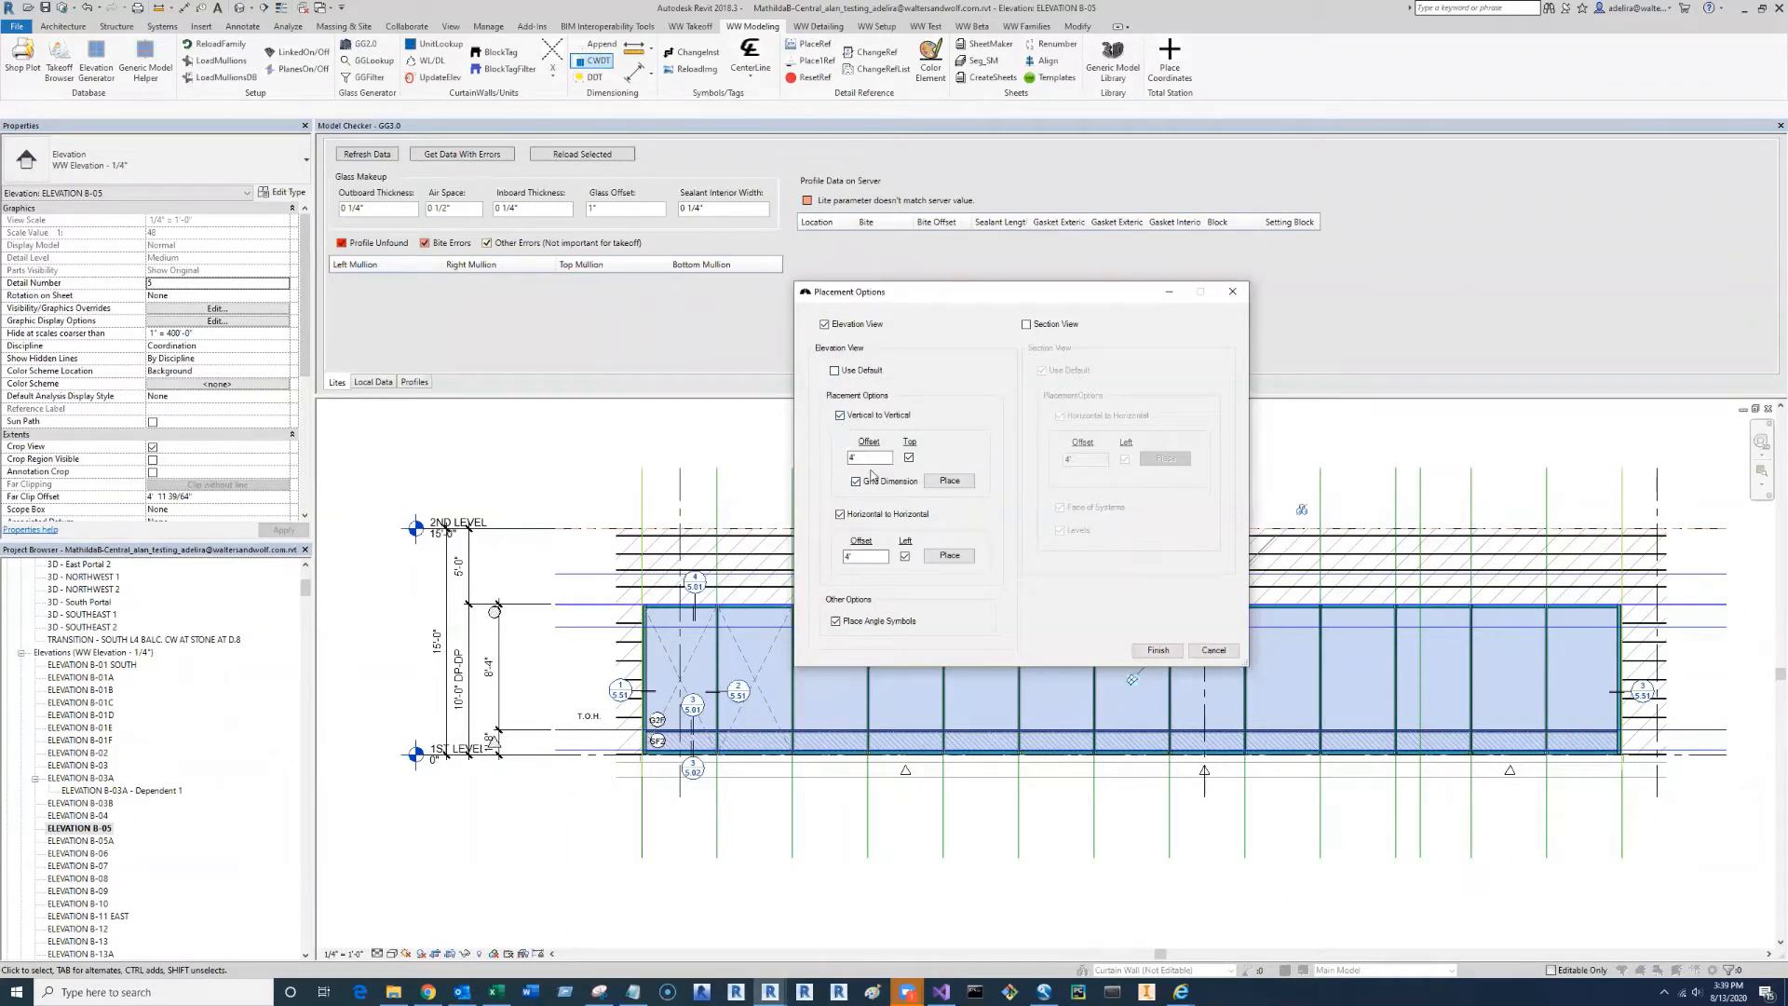
pyautogui.click(867, 373)
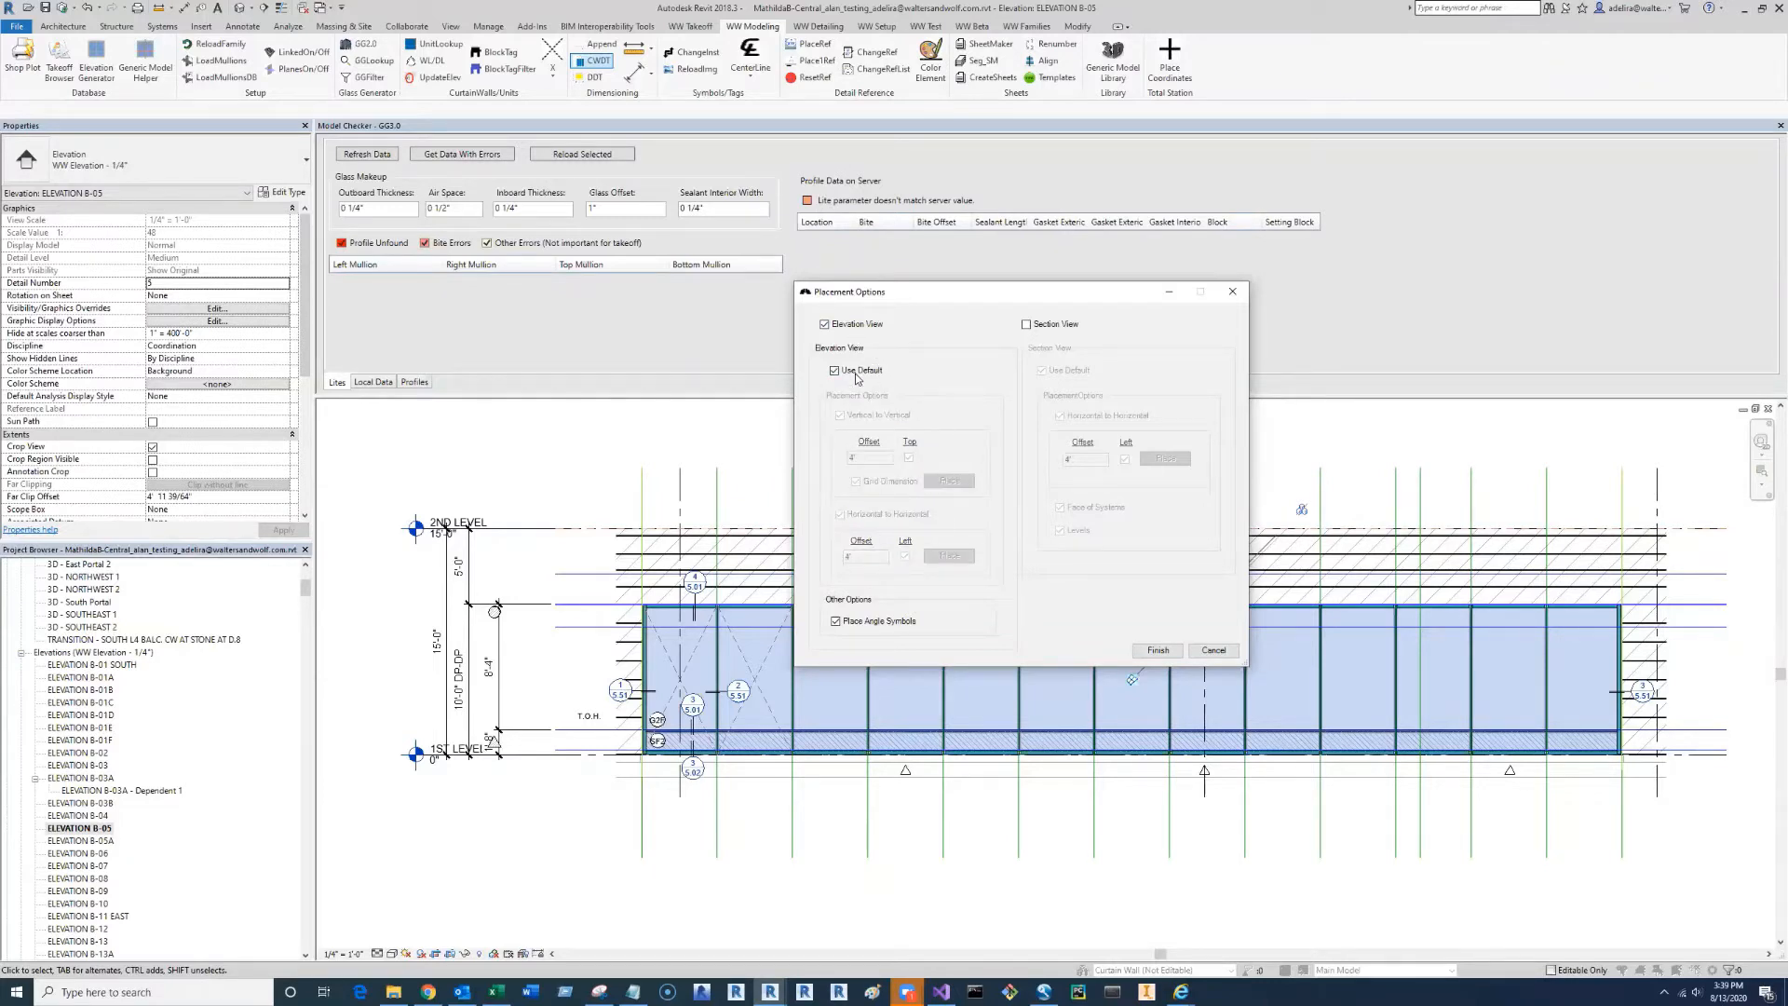
pyautogui.click(1156, 651)
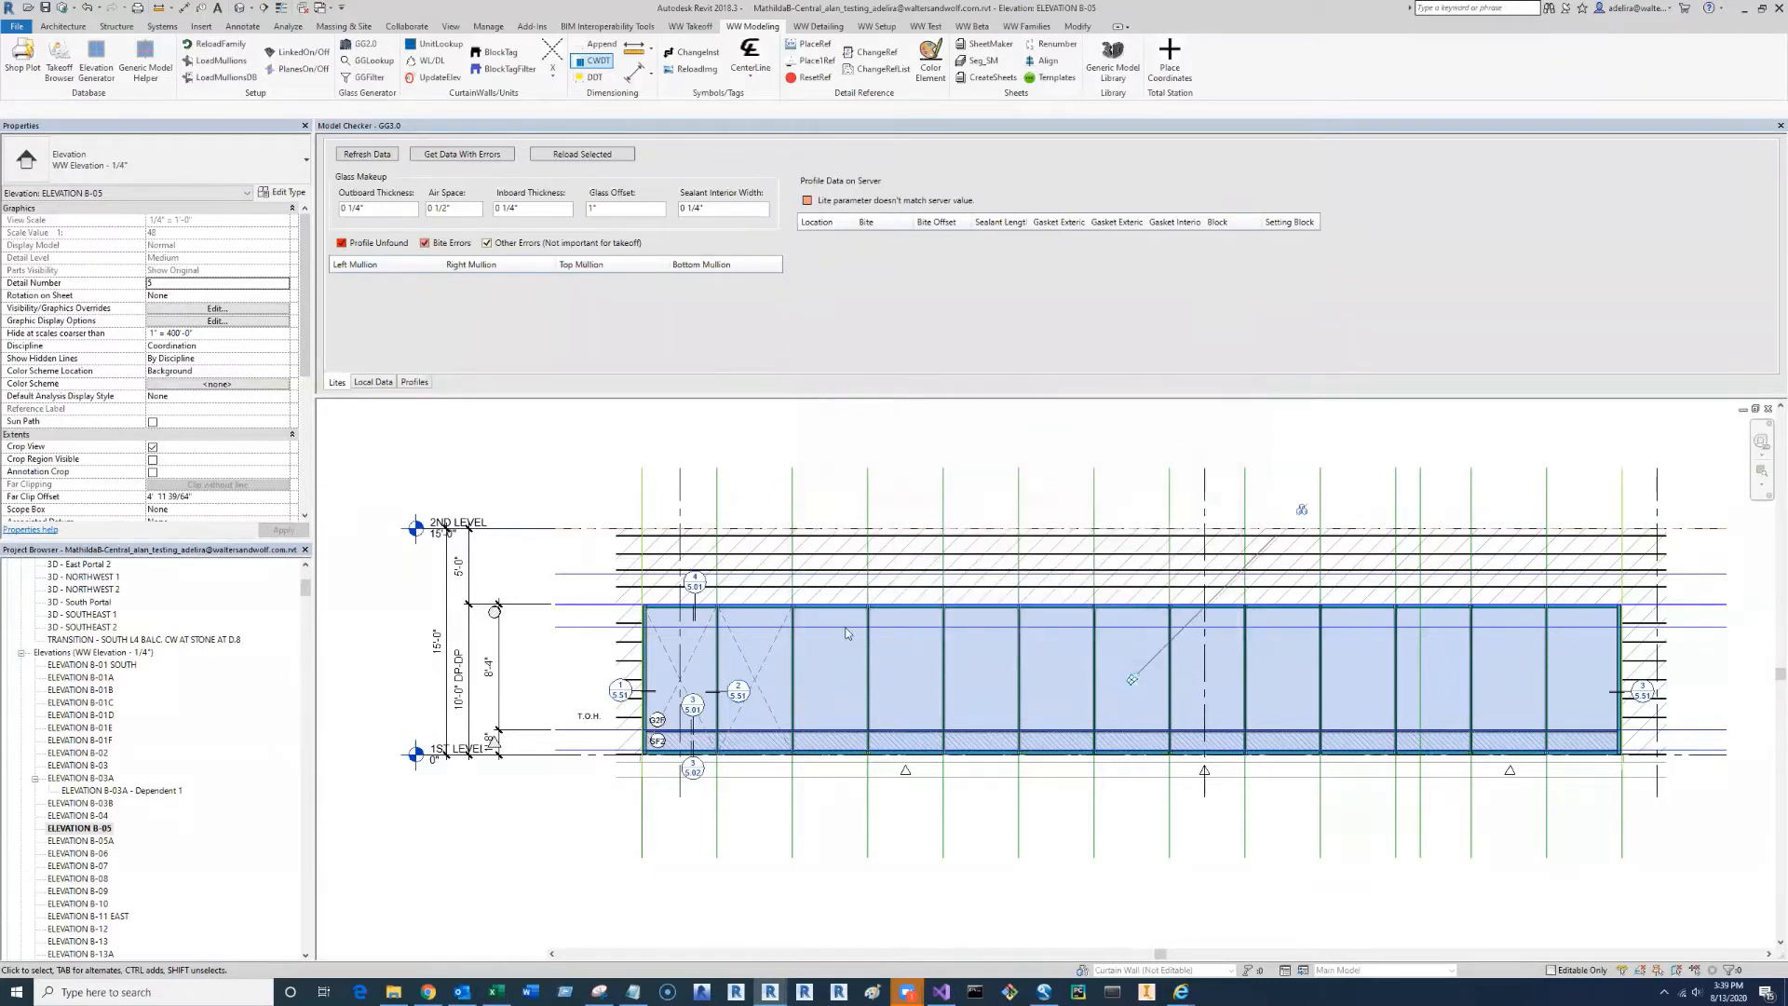
# - Examine the placed dimension strings, T.O.H. label and centerline symbols around the B-05 curtain wall
pyautogui.click(784, 631)
pyautogui.scroll(3, 577, 689)
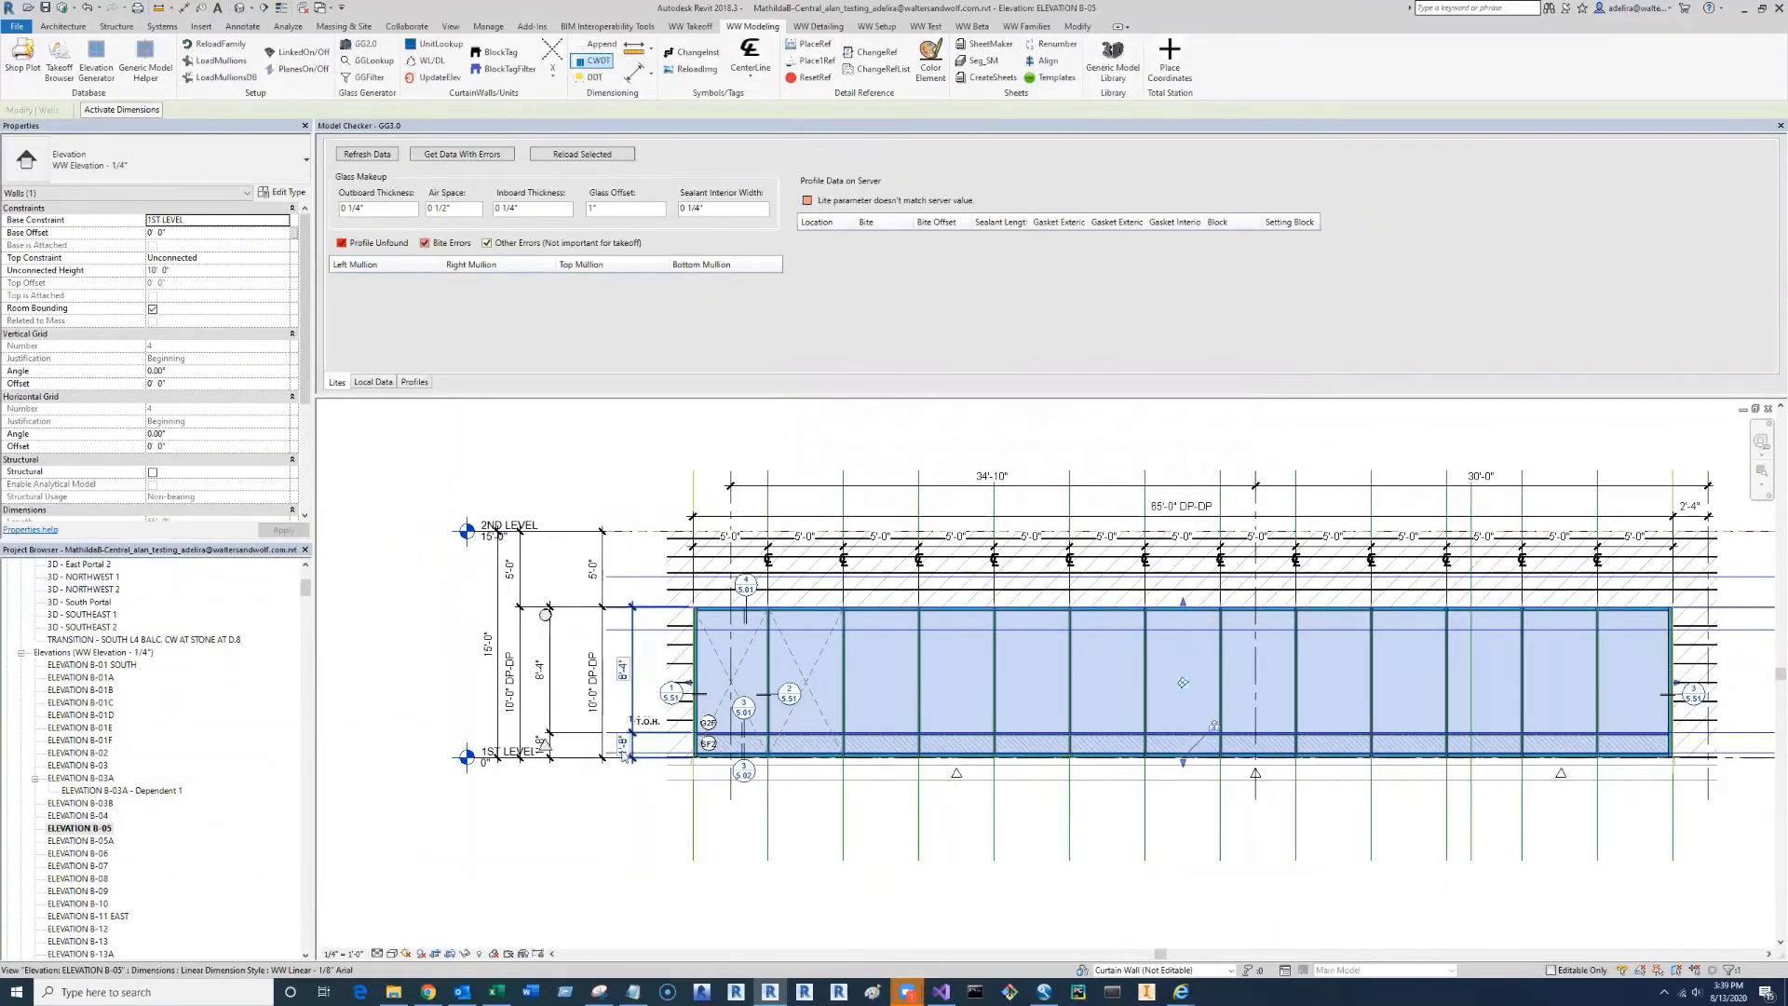
pyautogui.click(649, 900)
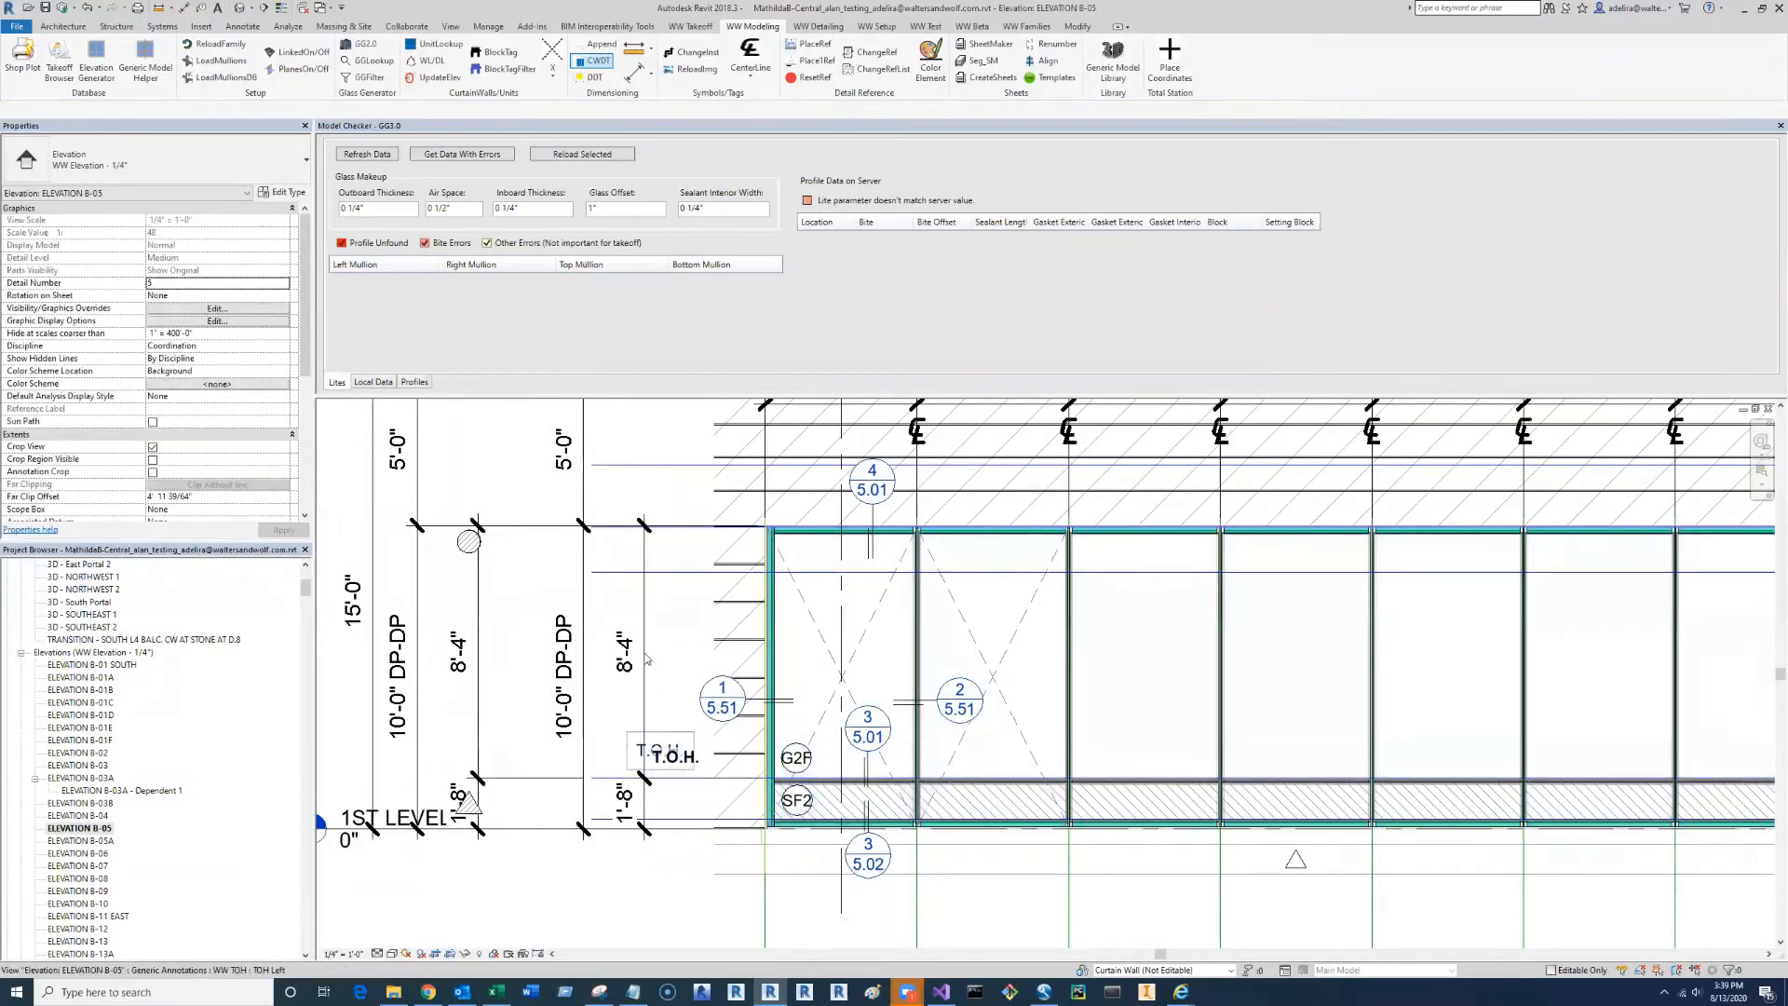
pyautogui.moveTo(691, 661); pyautogui.dragTo(736, 679, button='middle')
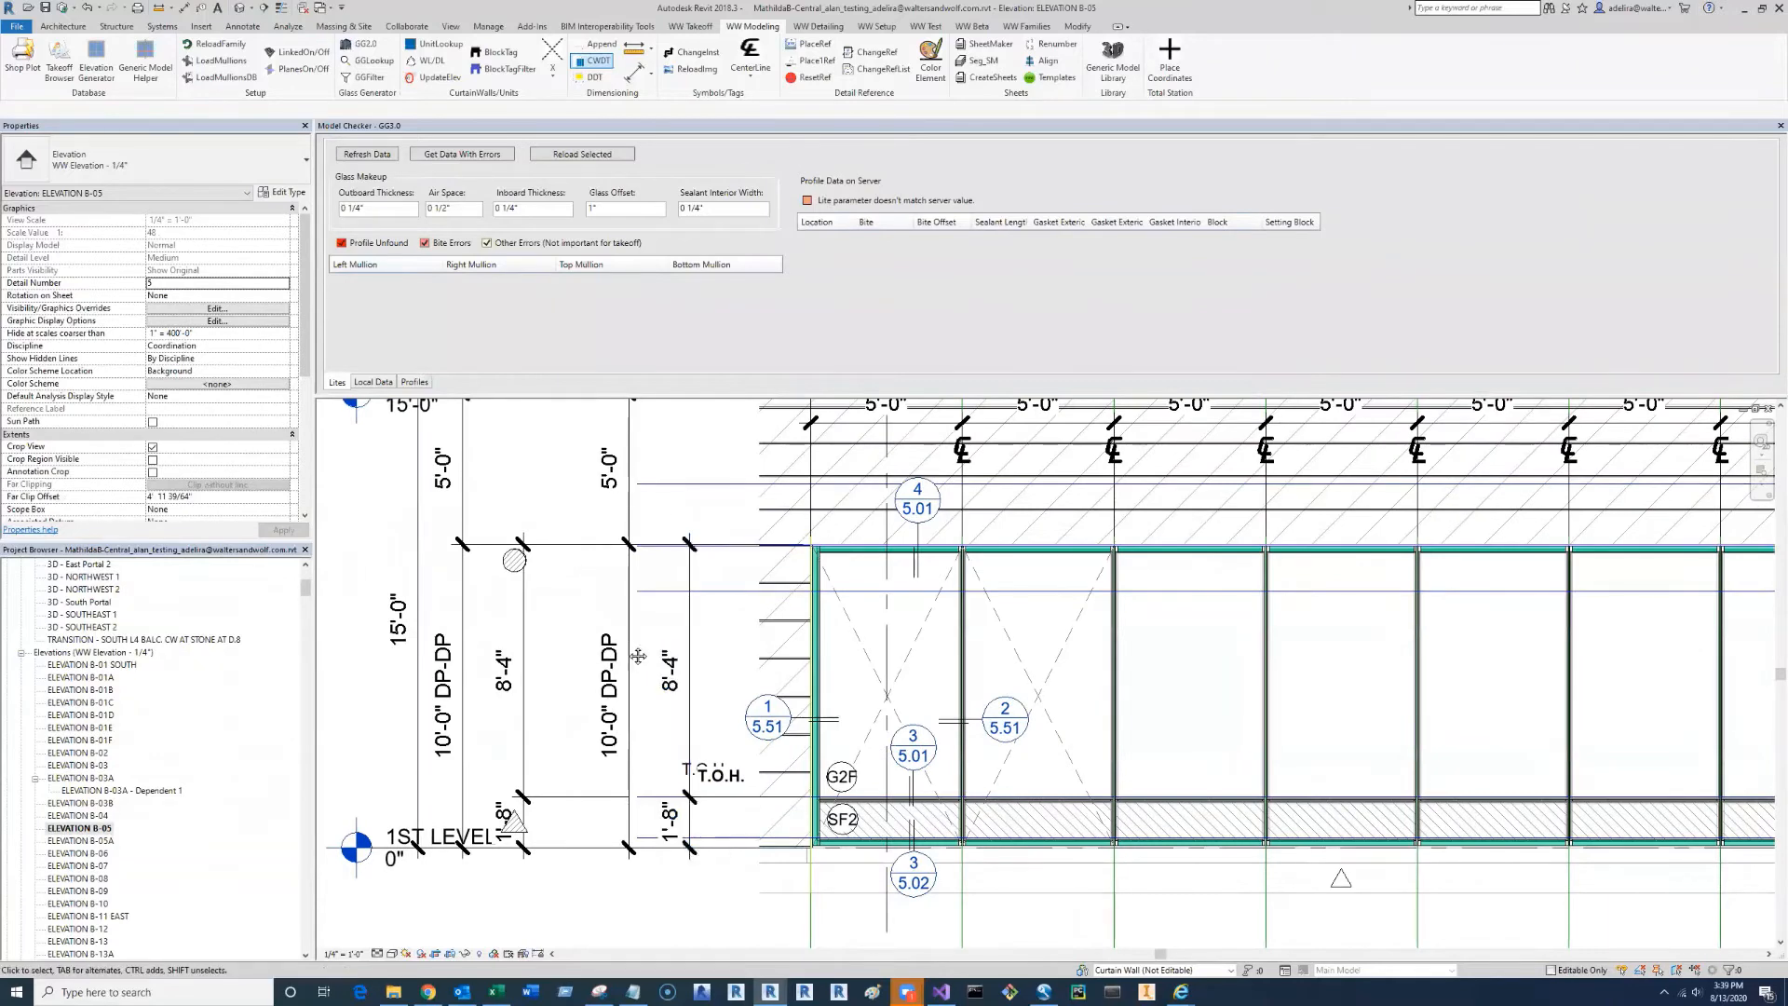
pyautogui.moveTo(622, 637); pyautogui.dragTo(642, 658, button='middle')
pyautogui.scroll(1, 641, 657)
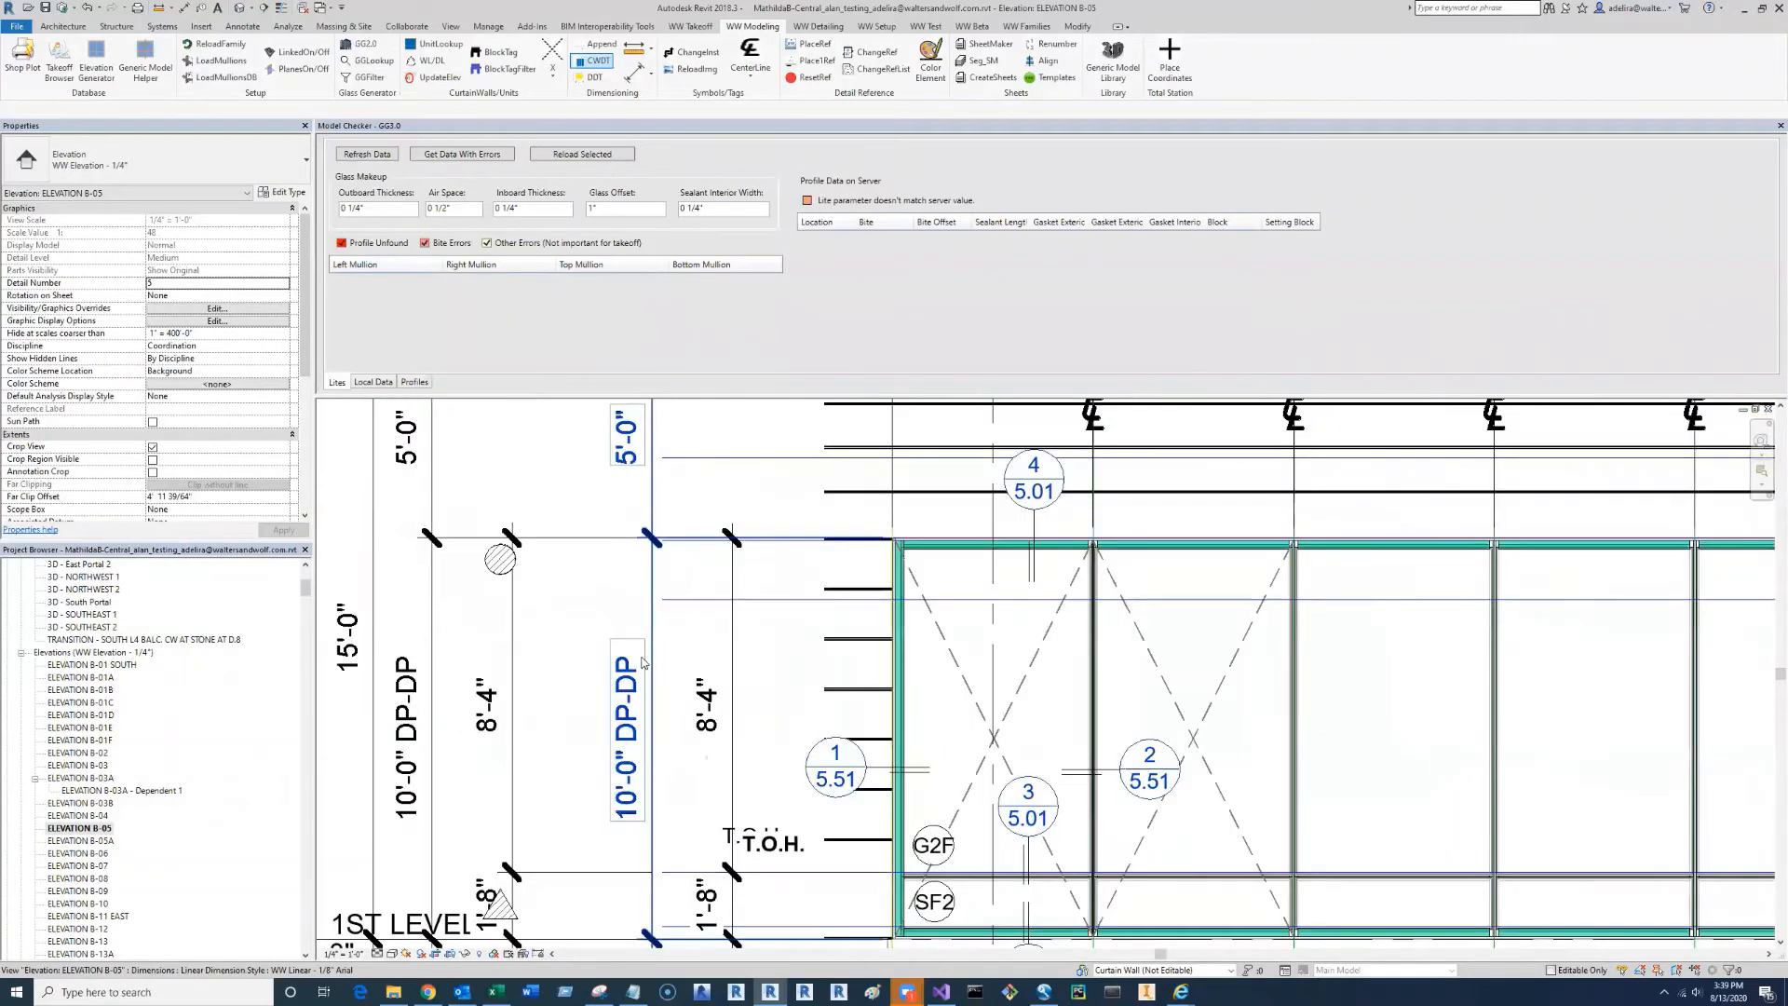
pyautogui.scroll(-4, 641, 661)
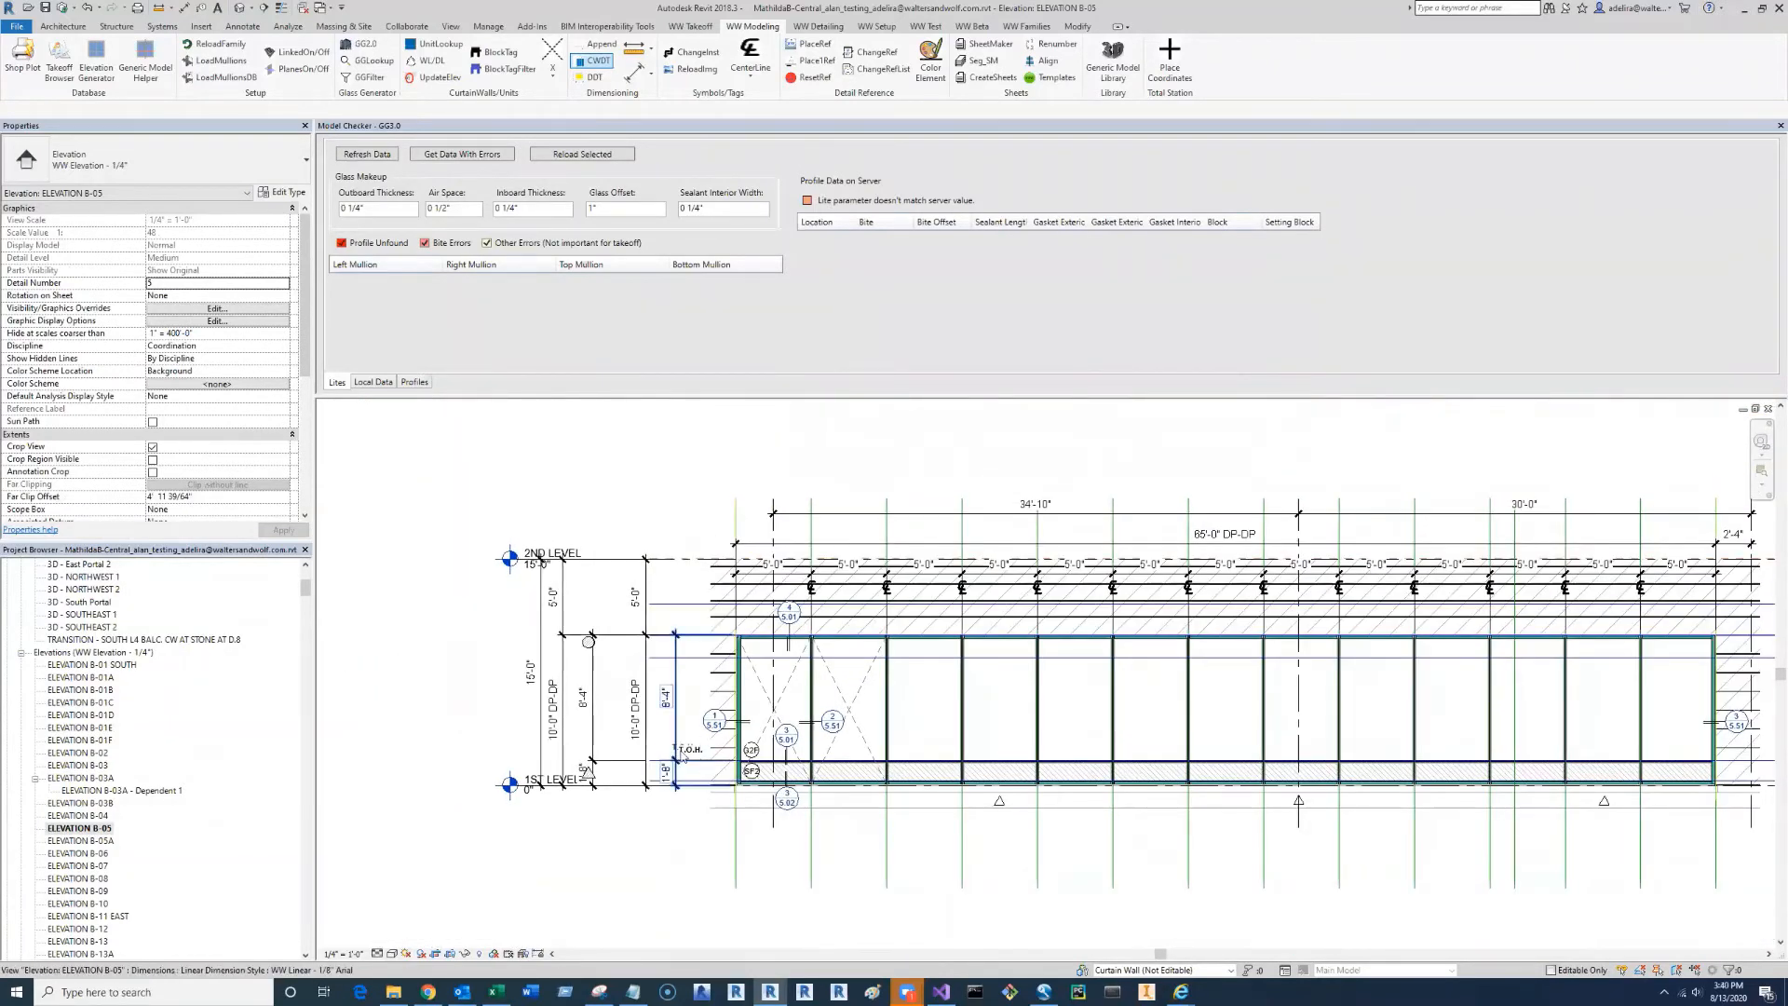
pyautogui.moveTo(645, 567); pyautogui.dragTo(429, 580, button='middle')
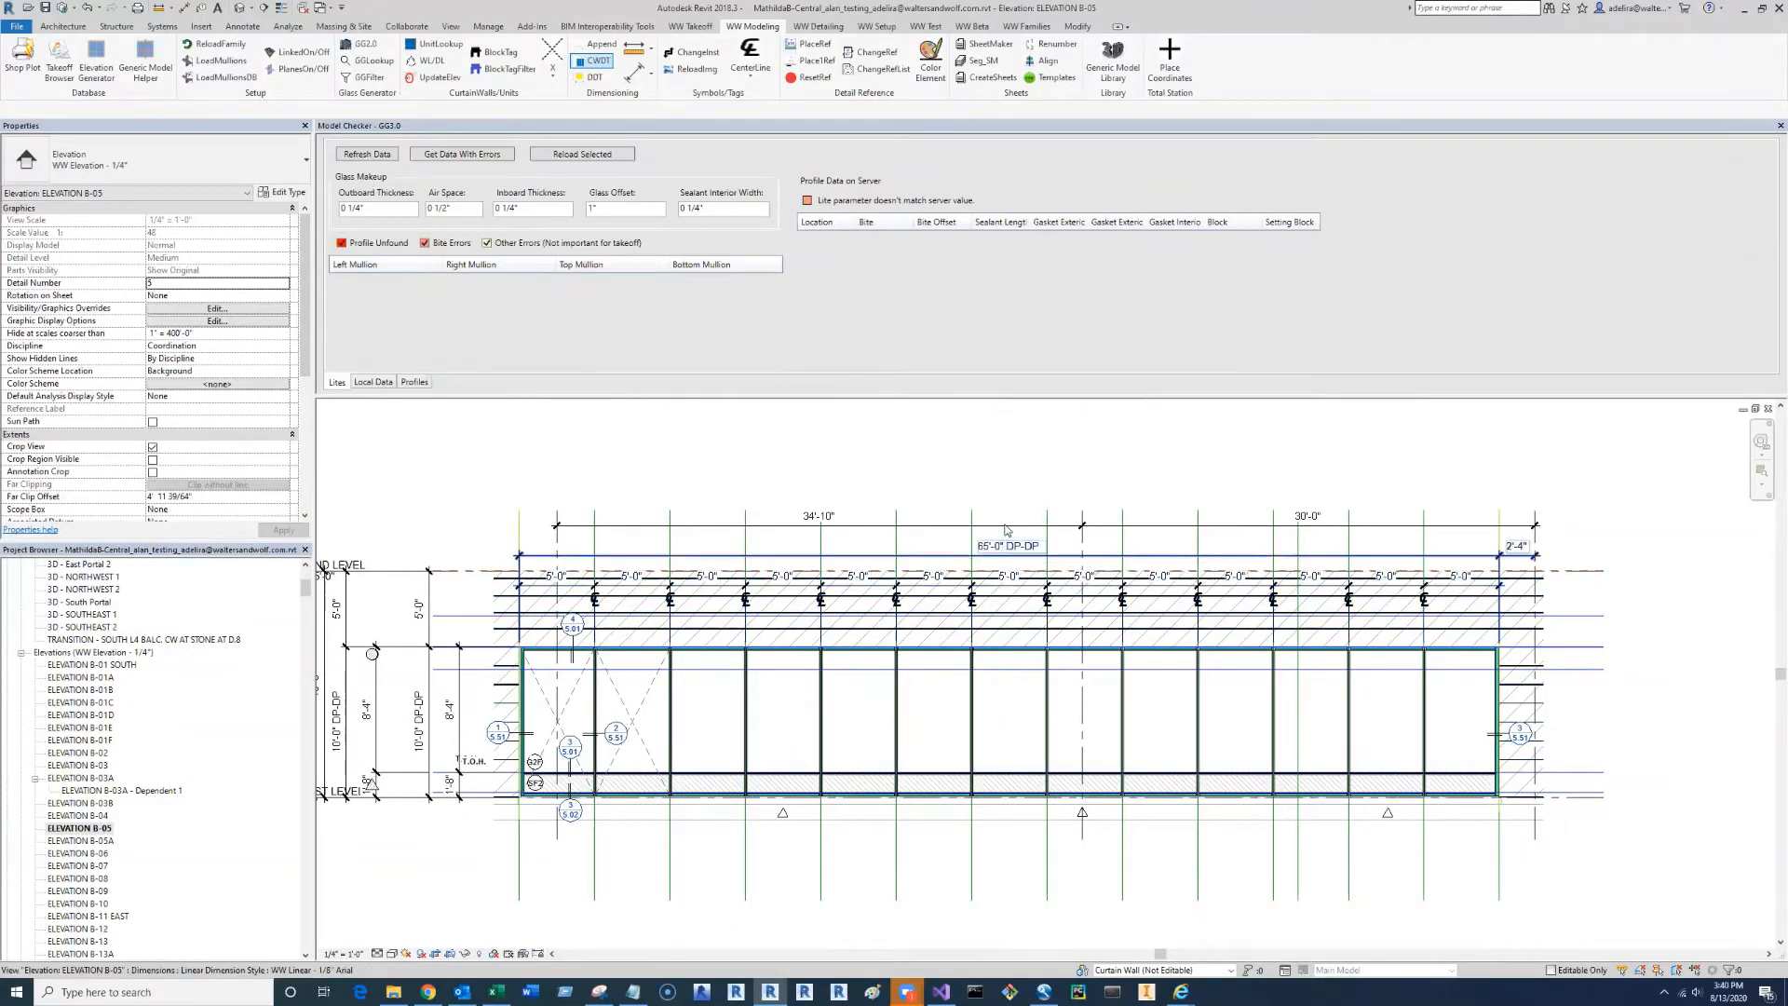
pyautogui.moveTo(1005, 540); pyautogui.dragTo(928, 534, button='middle')
pyautogui.moveTo(703, 886); pyautogui.dragTo(898, 870, button='middle')
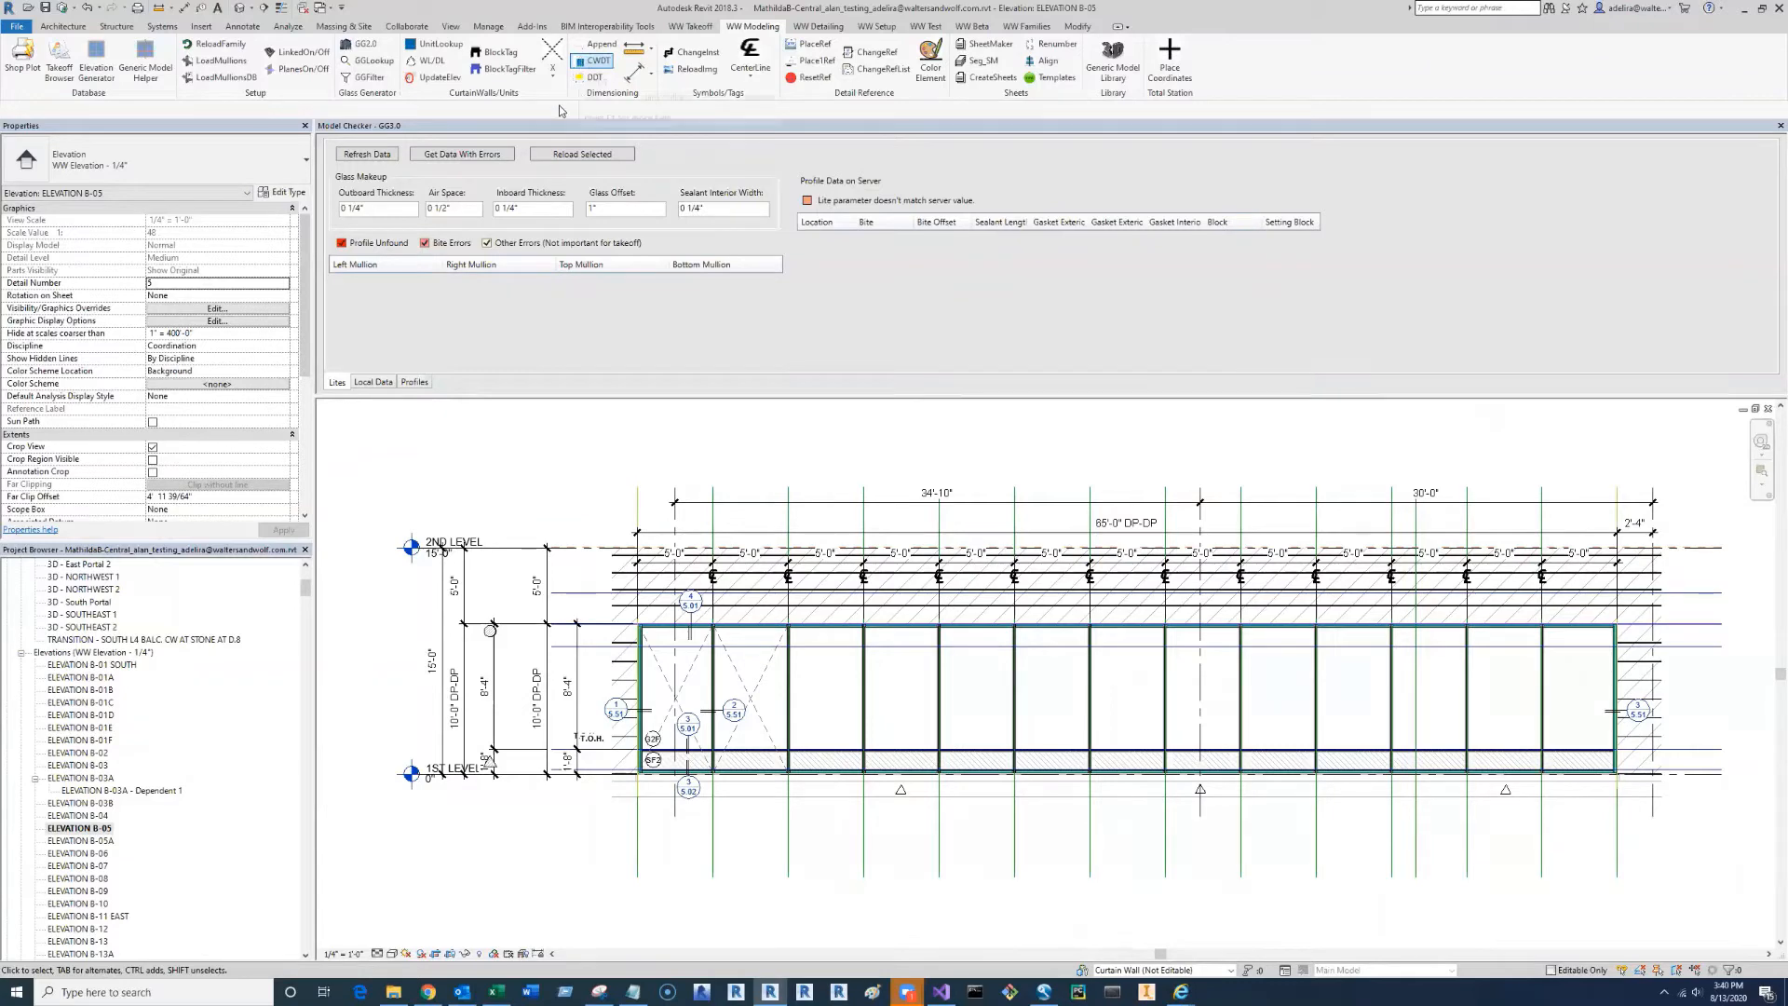
# - Run CWDT again on B-05 Elevation and turn off the default placement for Elevation View
pyautogui.click(582, 62)
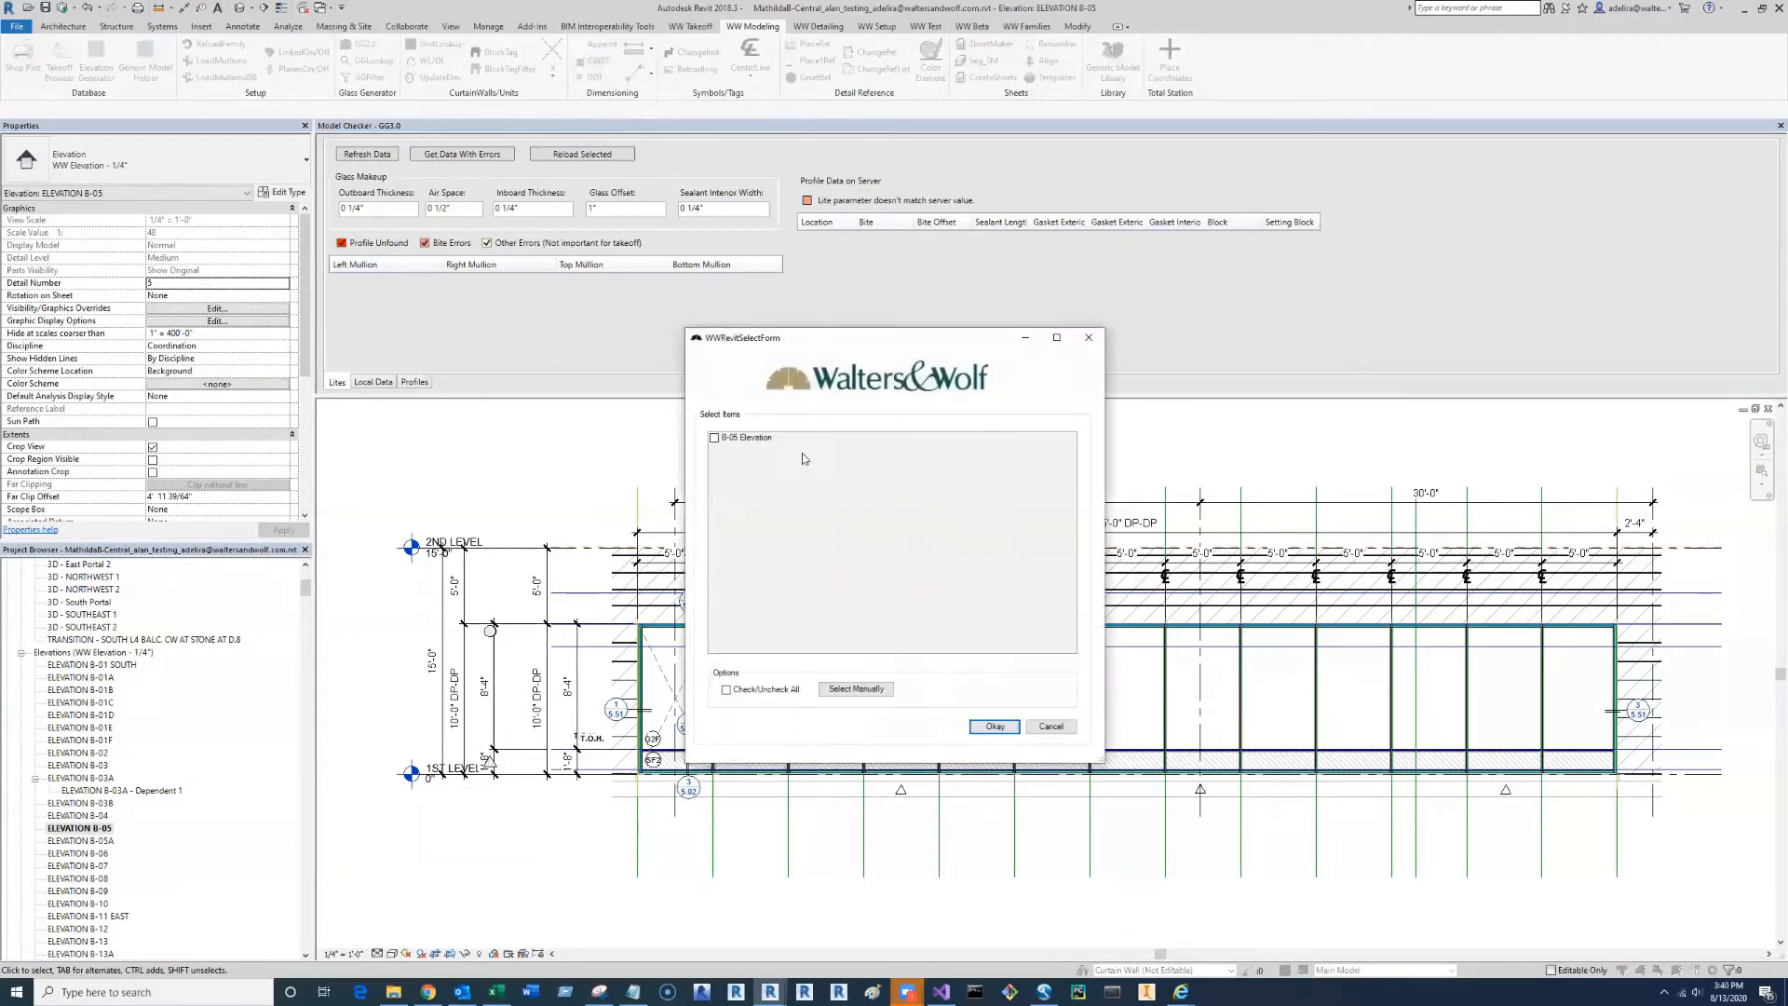
pyautogui.click(764, 438)
pyautogui.click(992, 724)
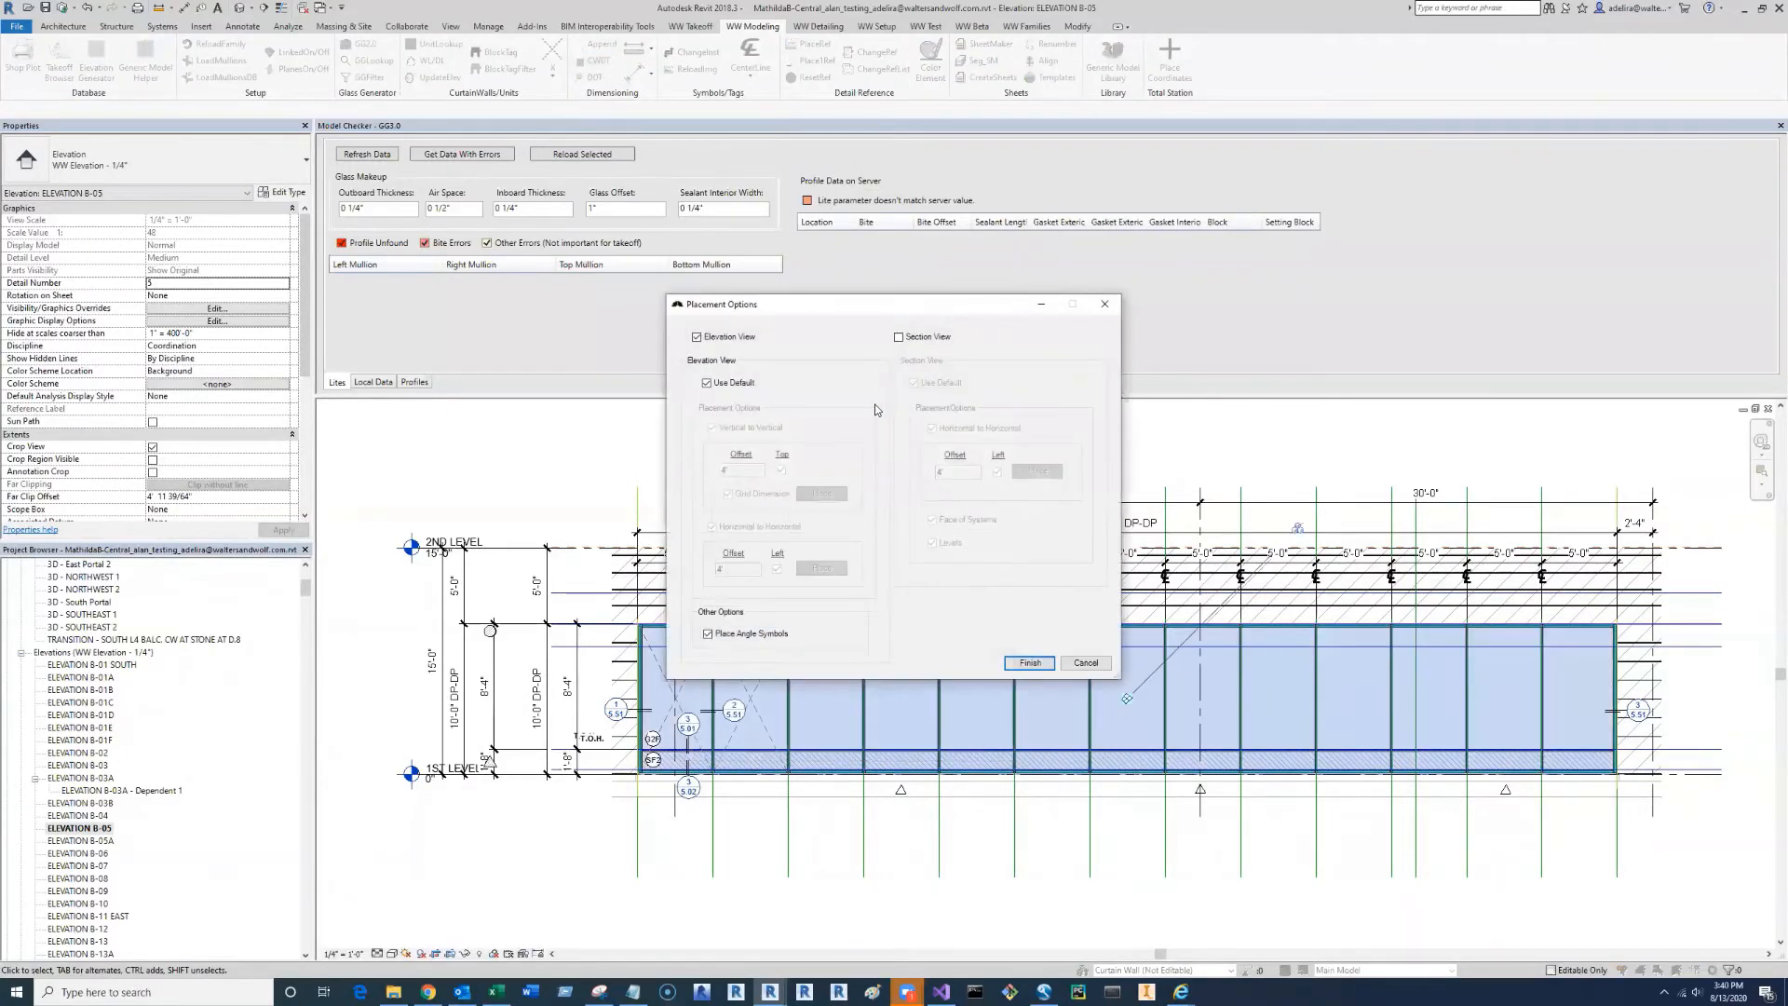
pyautogui.click(707, 383)
pyautogui.click(735, 470)
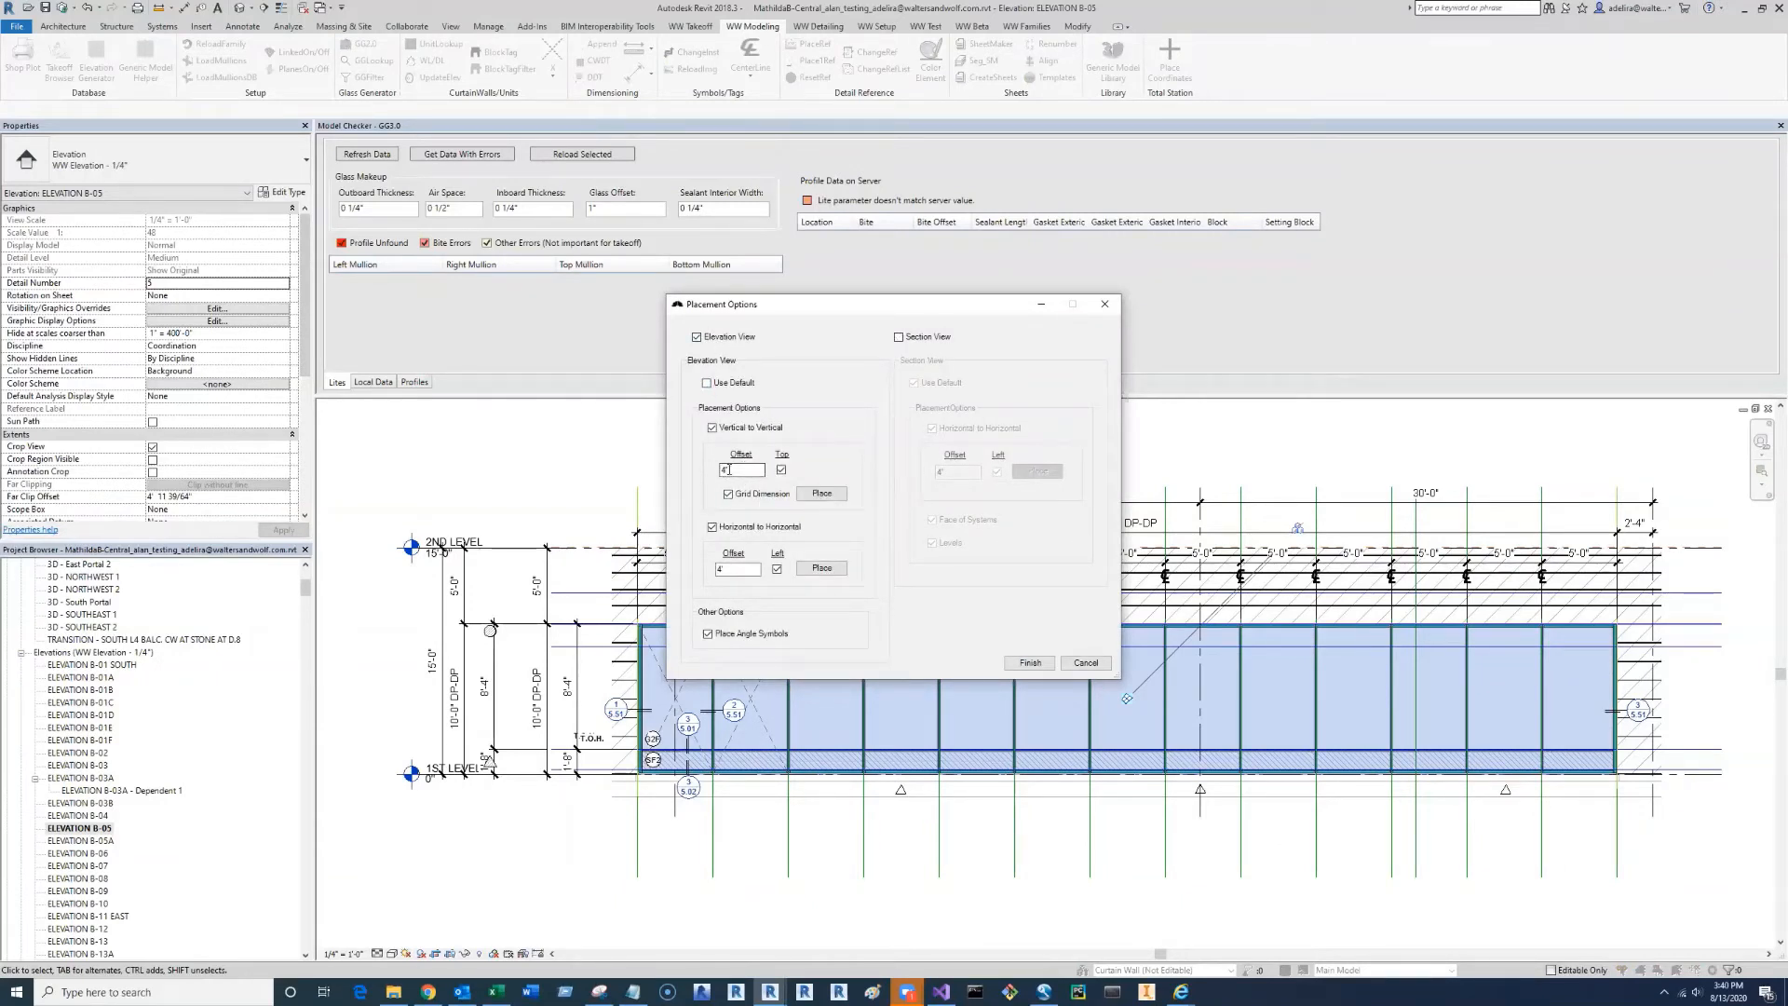
pyautogui.moveTo(800, 308); pyautogui.dragTo(834, 286)
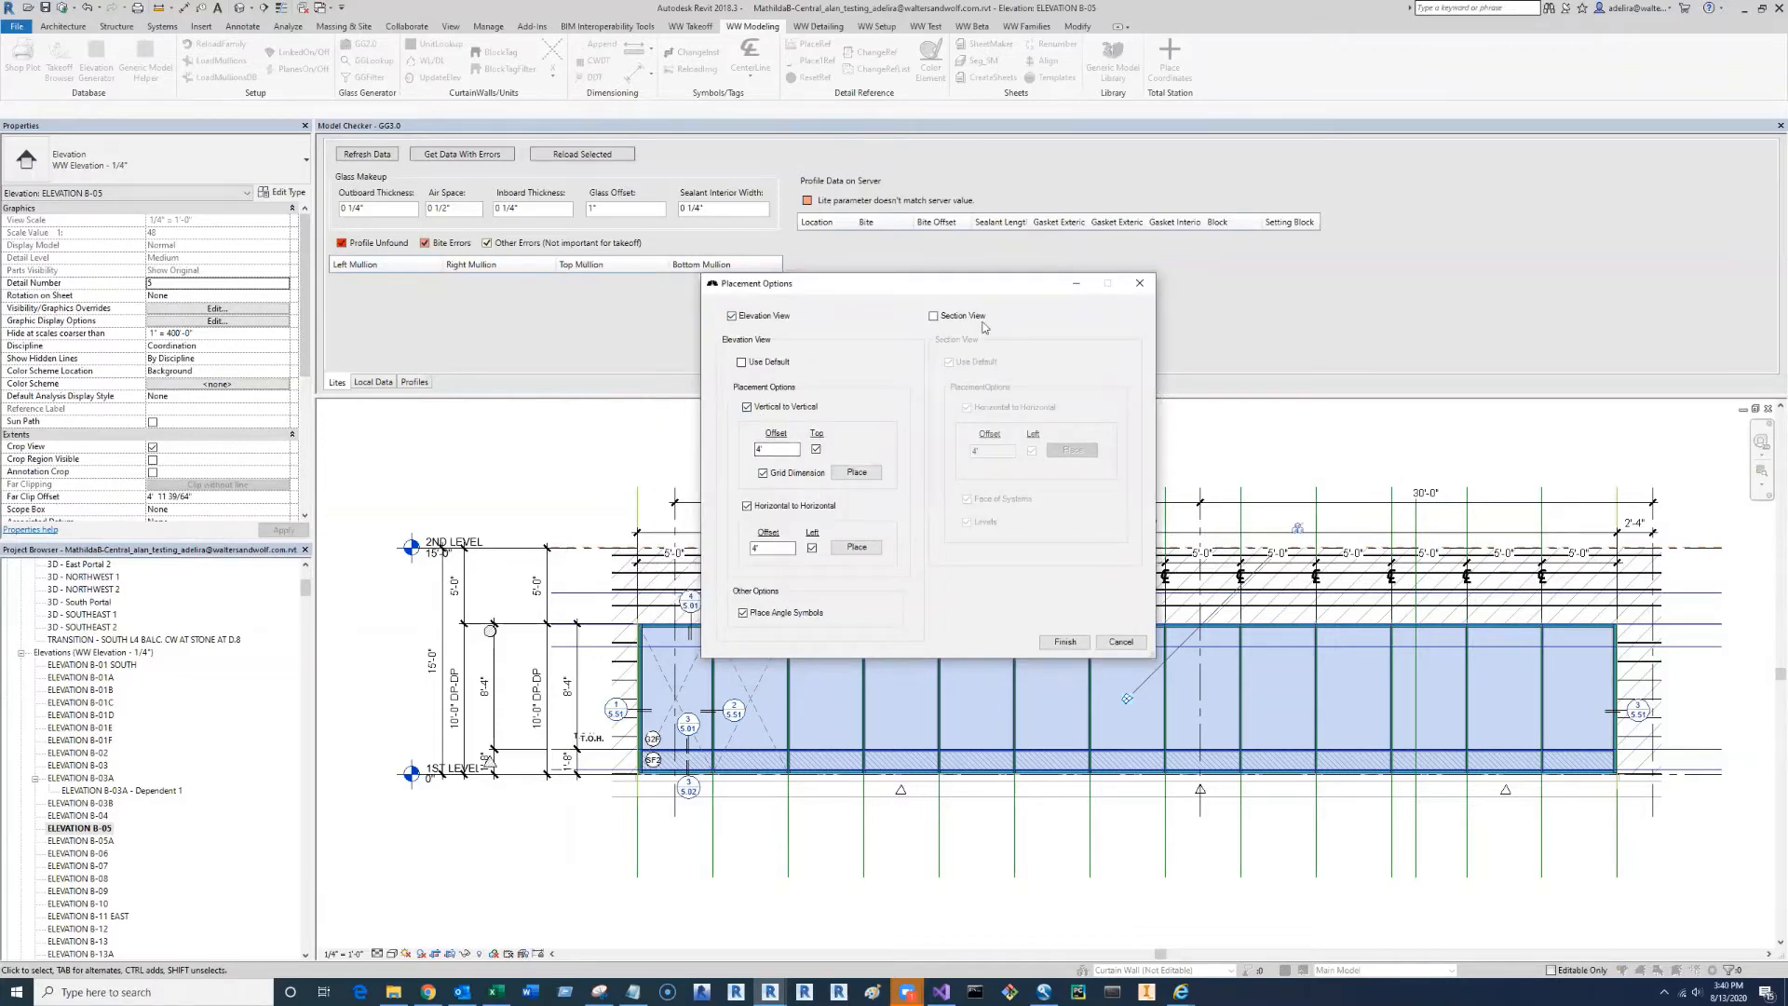
pyautogui.moveTo(794, 289); pyautogui.dragTo(982, 326)
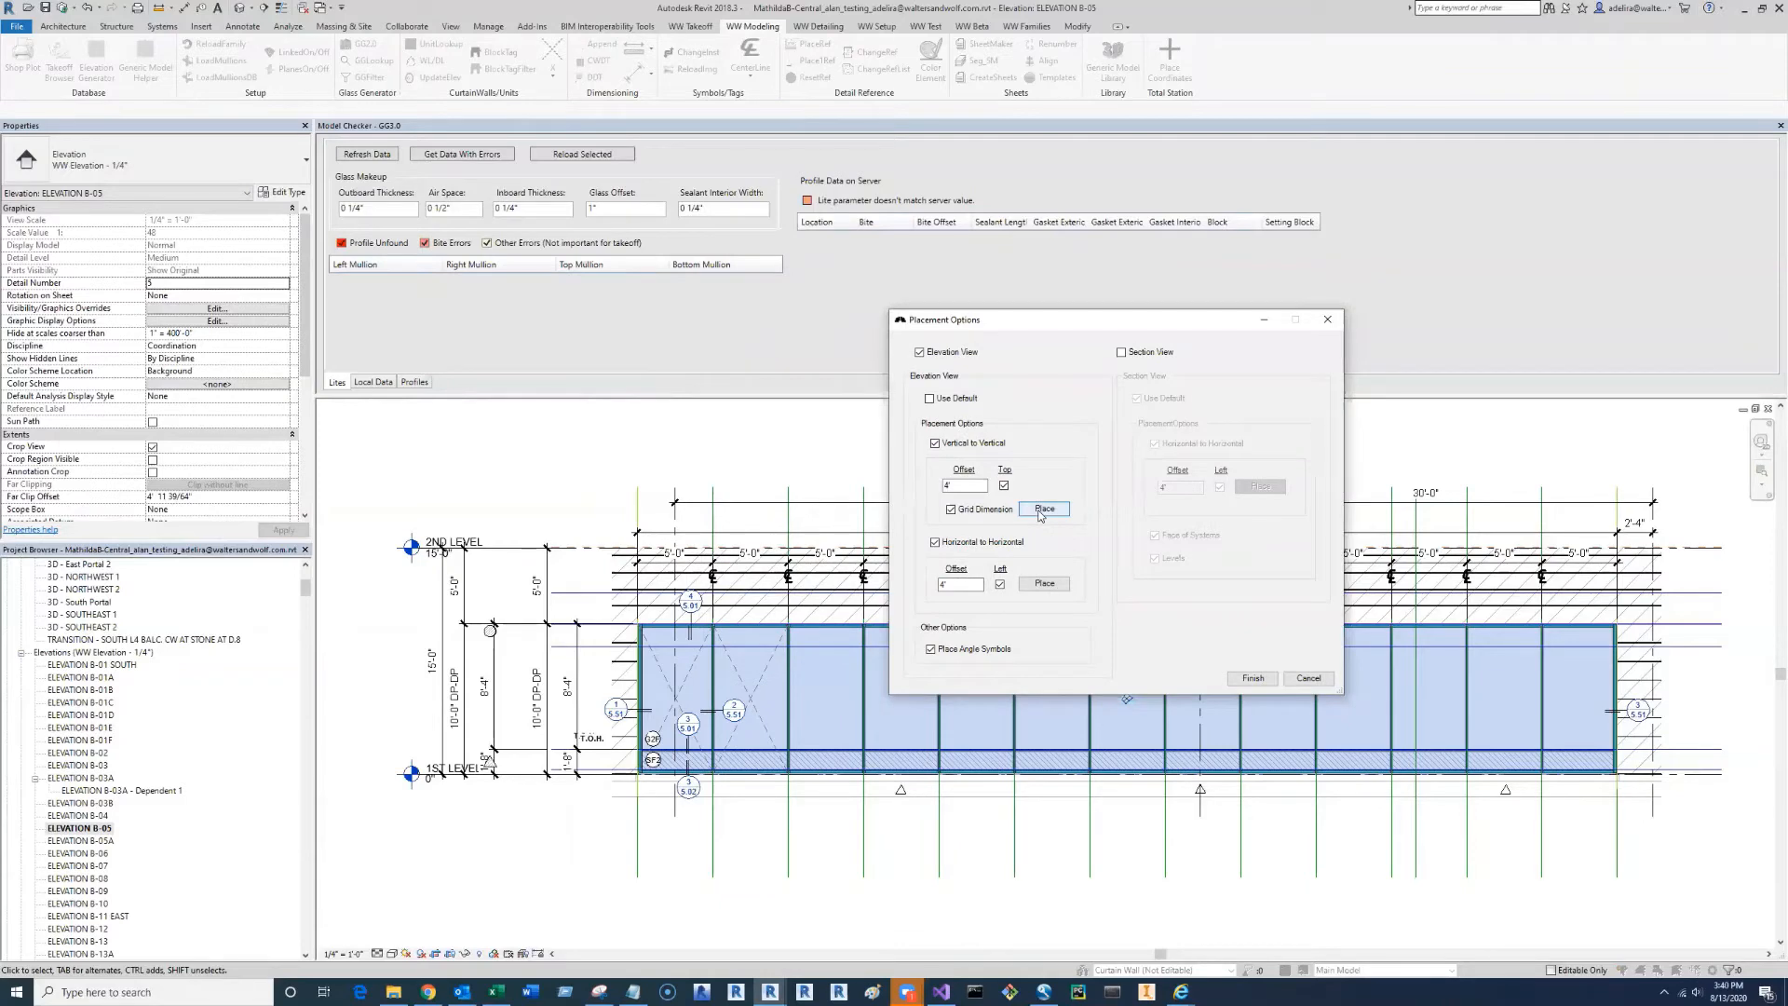
# - Pick placement points giving offsets of about 10.5' above the wall for vertical-to-vertical dimensions and about 8' beside it for horizontal-to-horizontal dimensions
pyautogui.click(1043, 509)
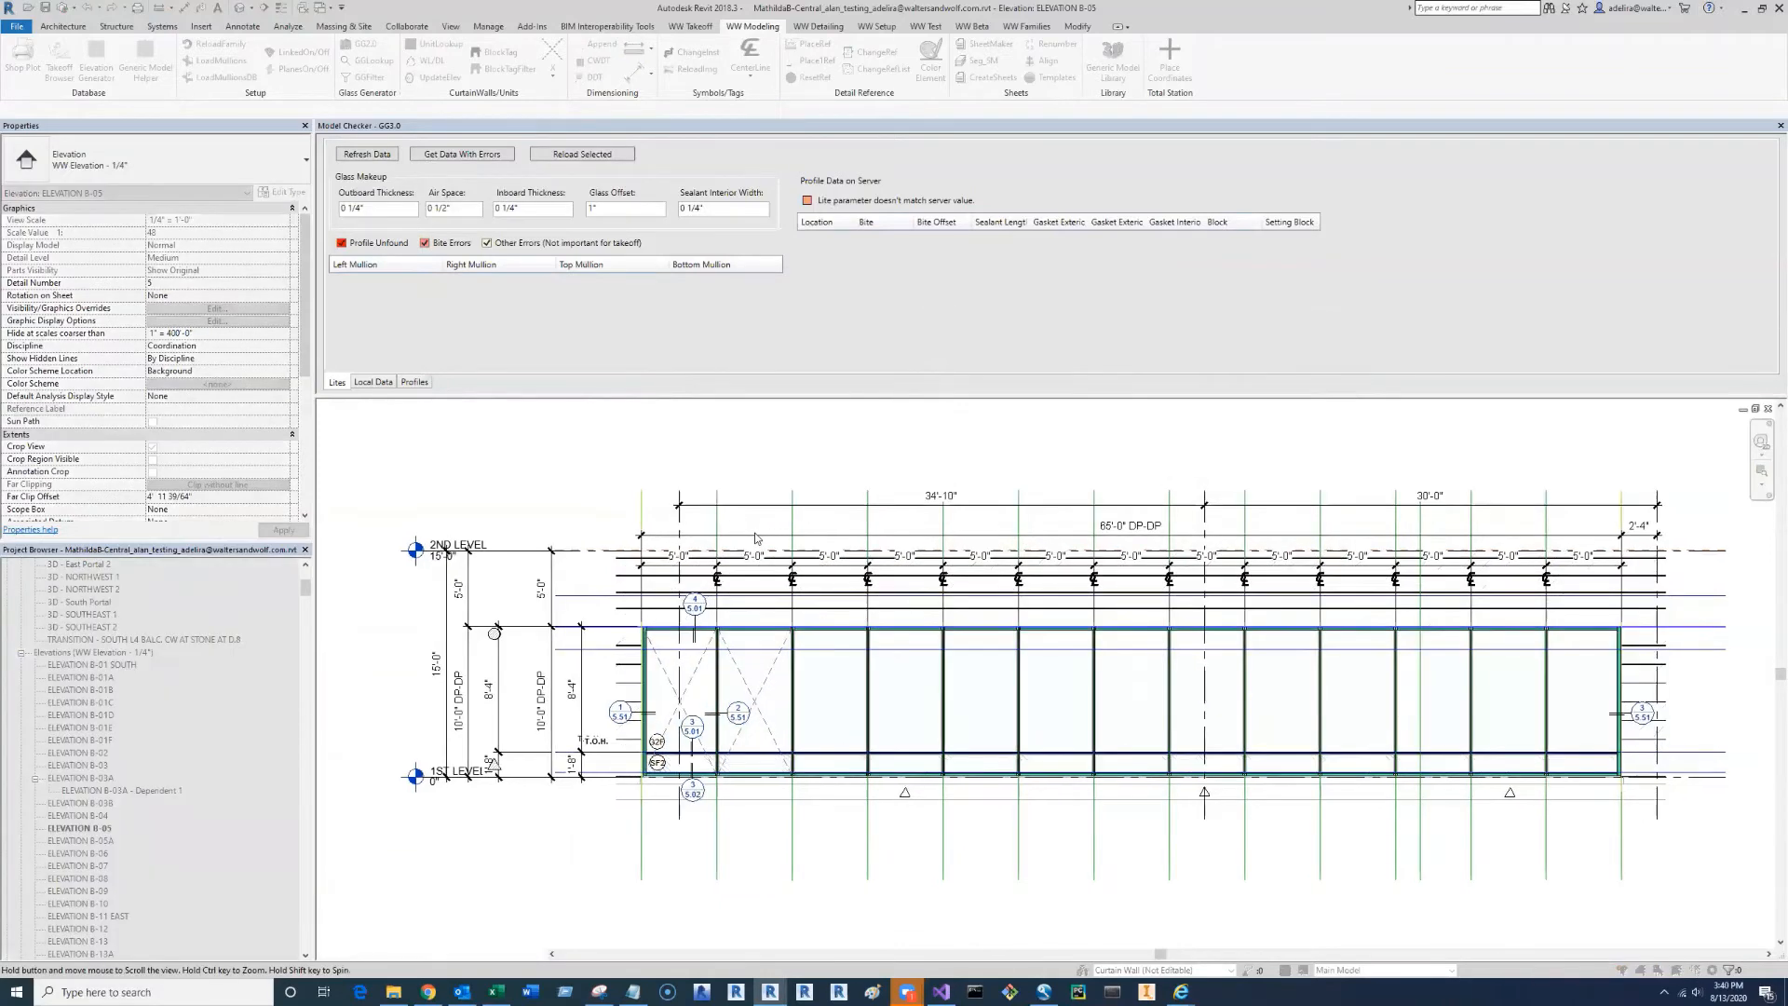
pyautogui.scroll(1, 745, 560)
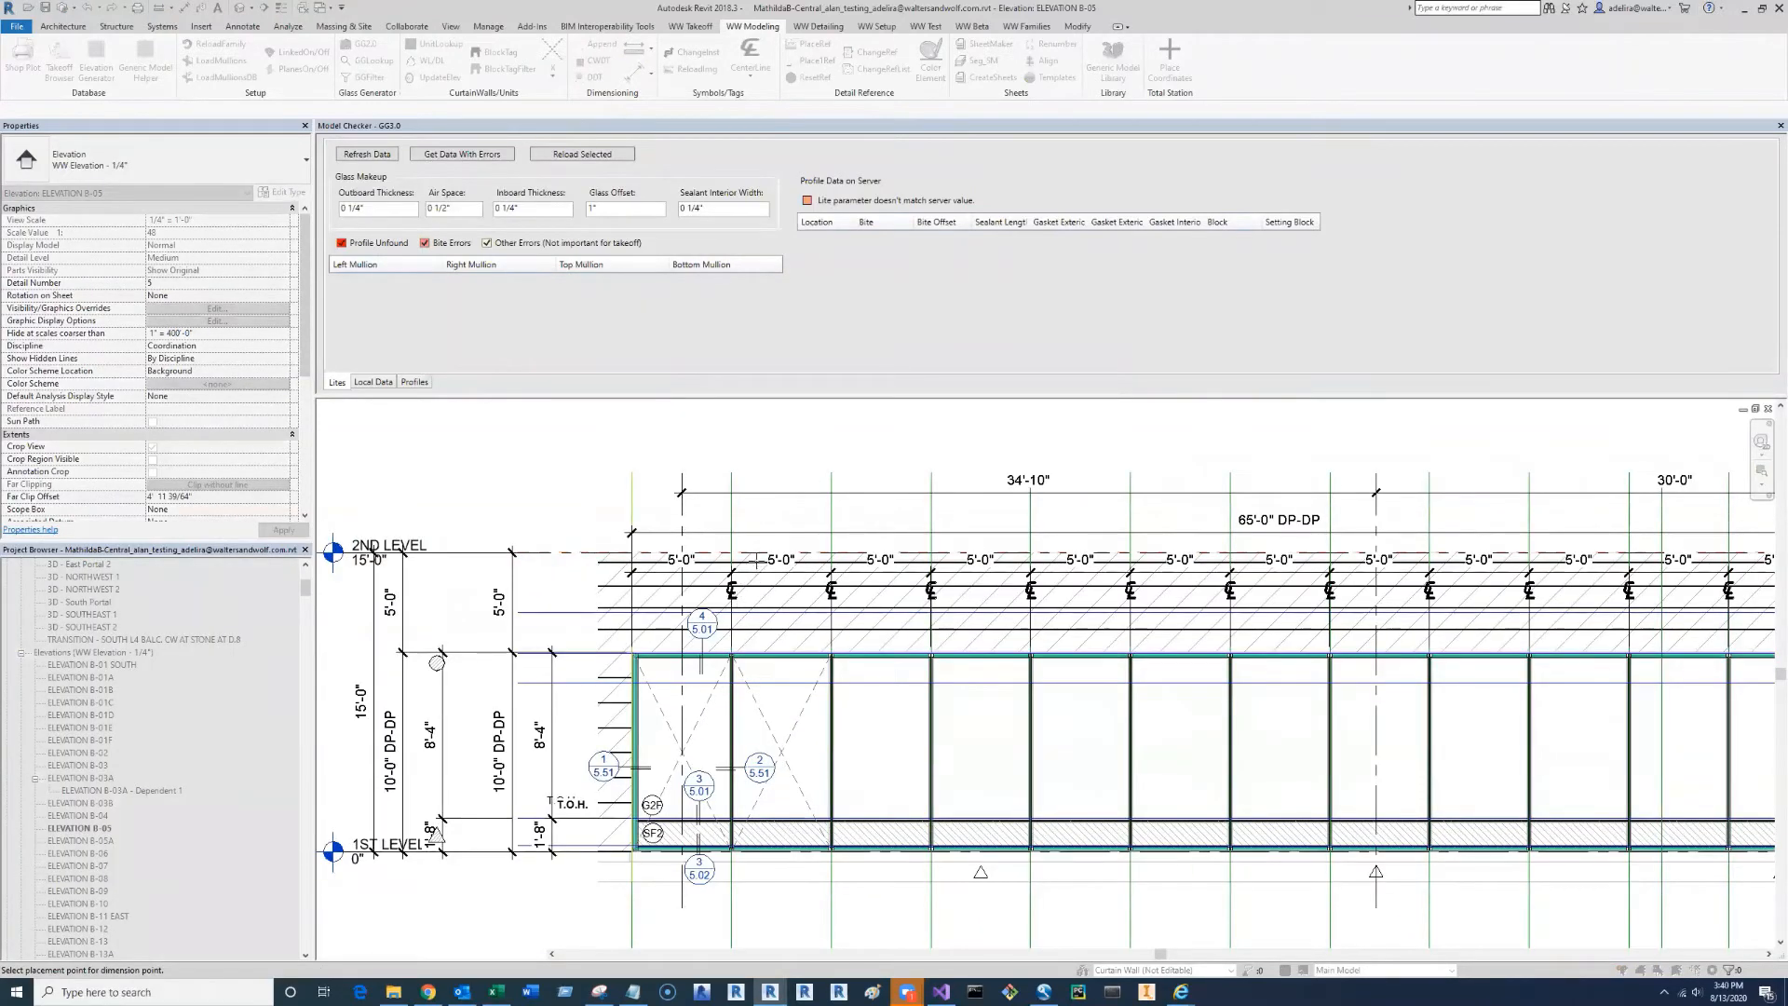
pyautogui.click(769, 443)
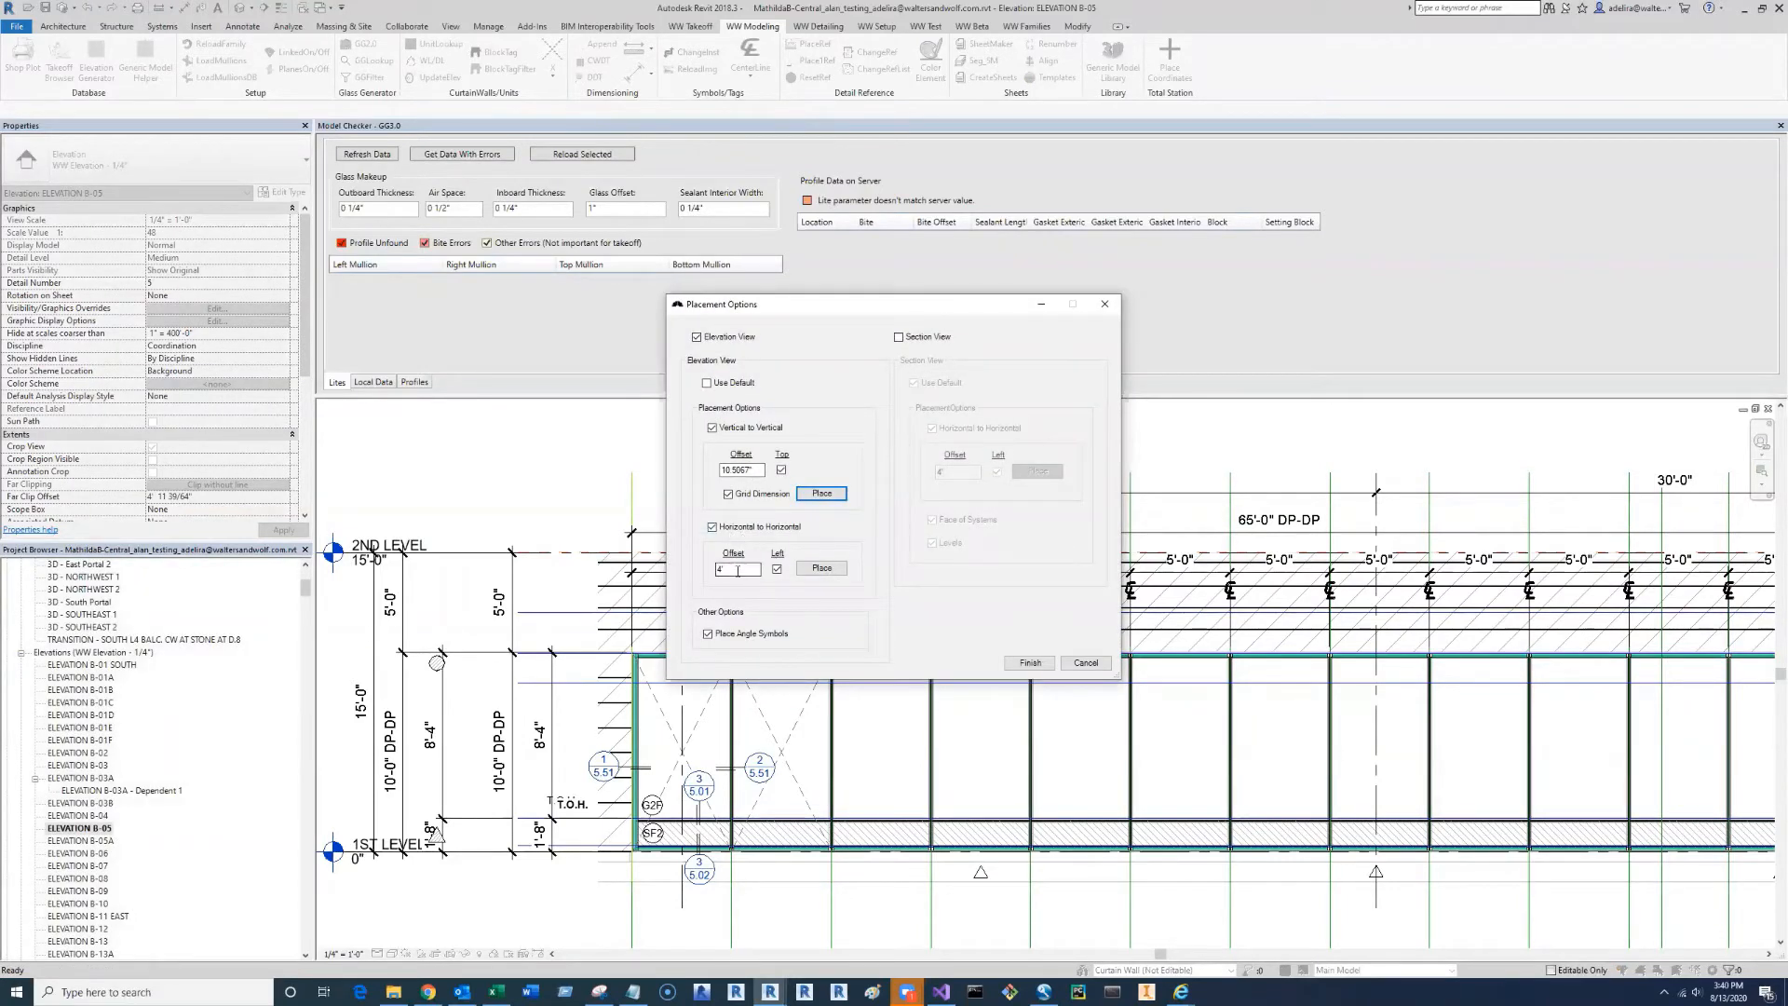
pyautogui.click(819, 568)
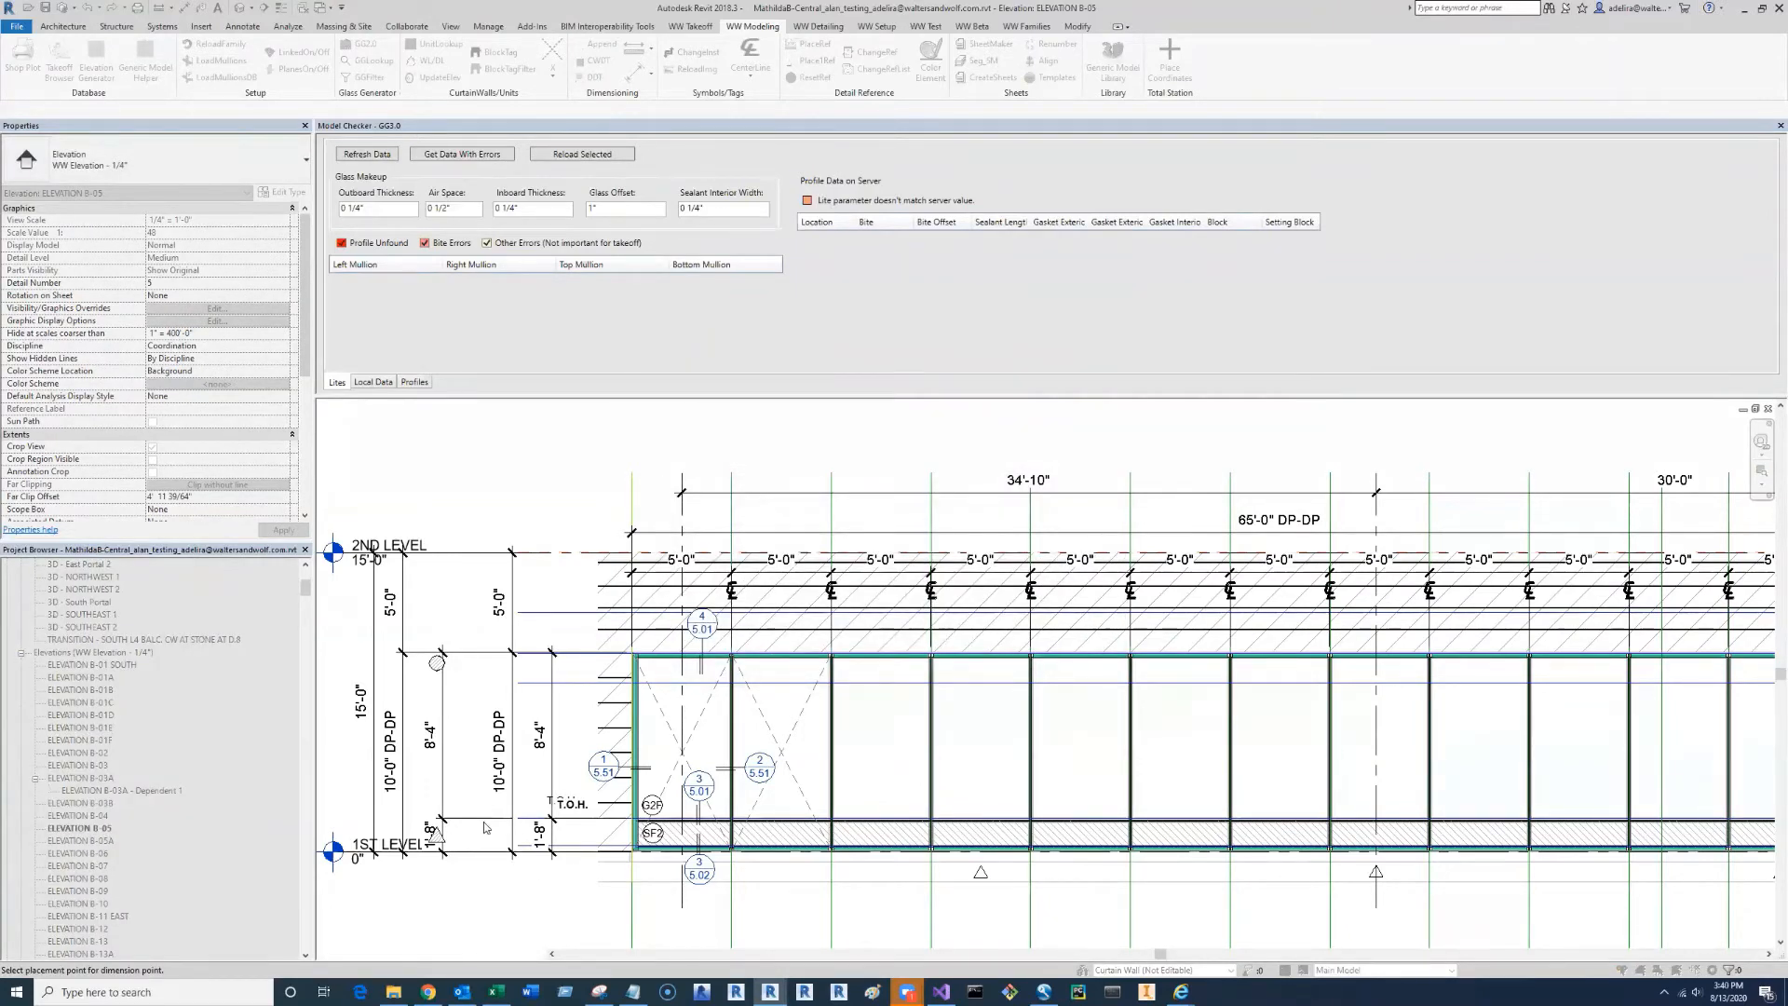
pyautogui.click(485, 827)
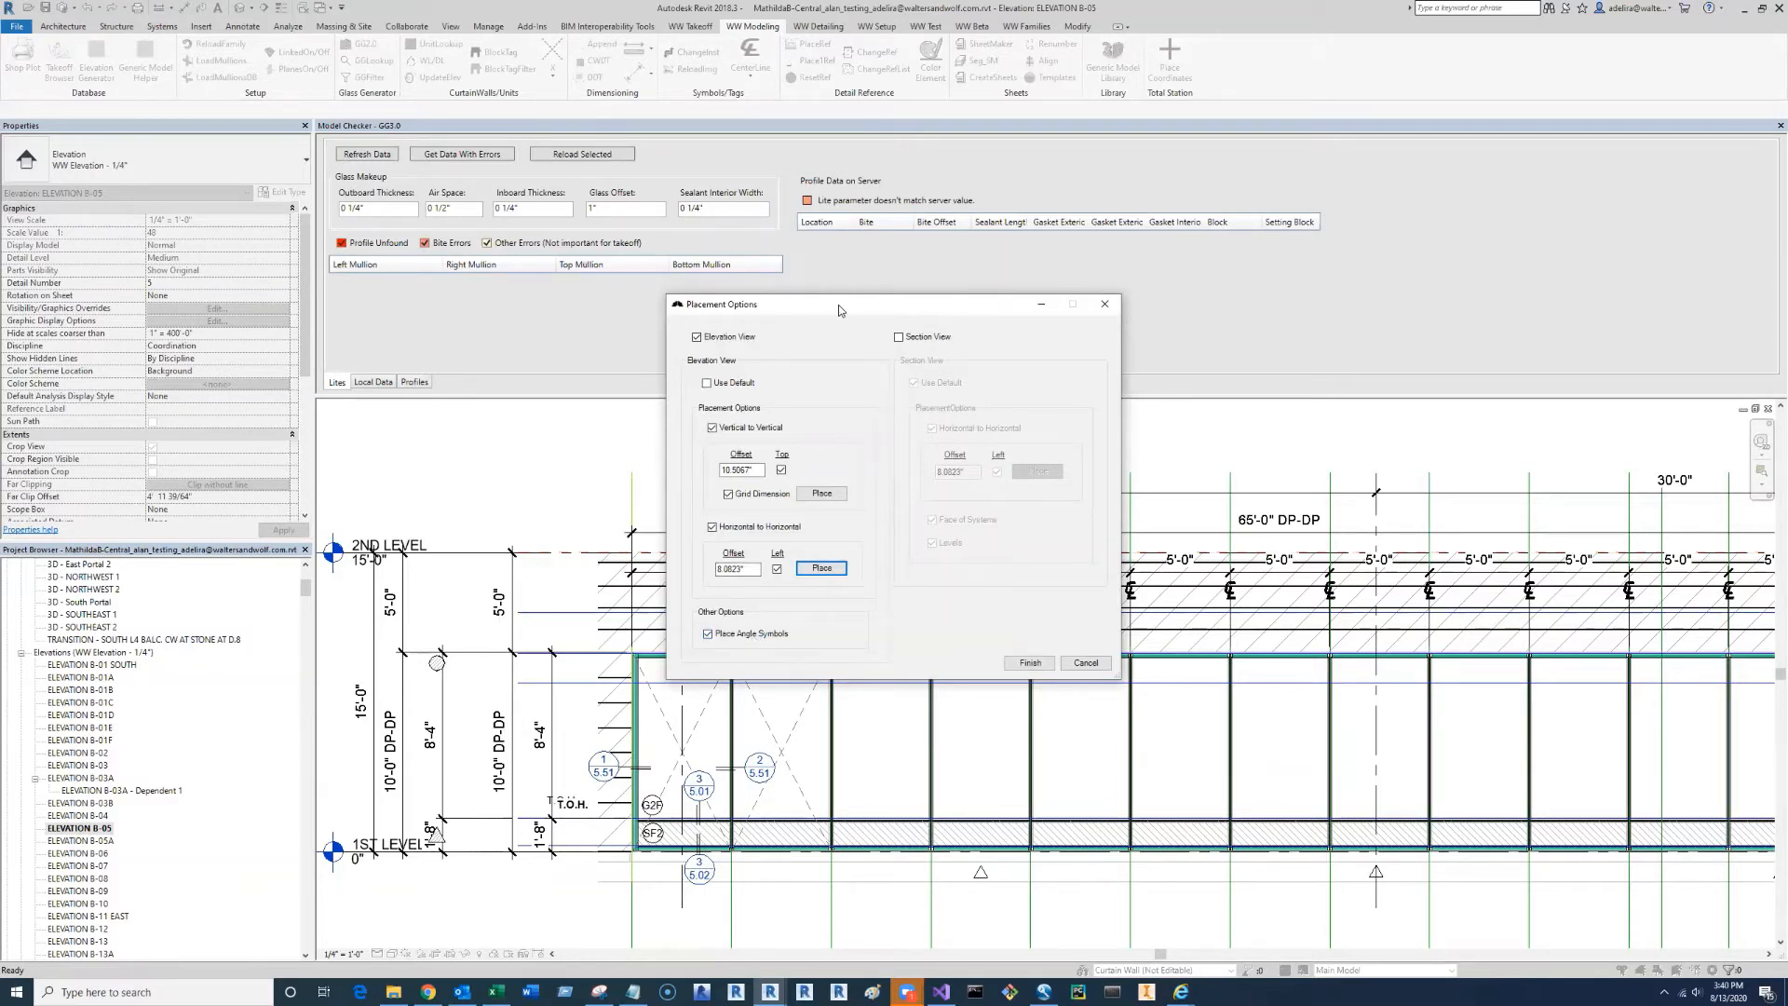
# - Finish the automatic placement of vertical and horizontal dimension strings on elevation B-05, and examine the strings around the curtain wall
pyautogui.moveTo(838, 305); pyautogui.dragTo(938, 280)
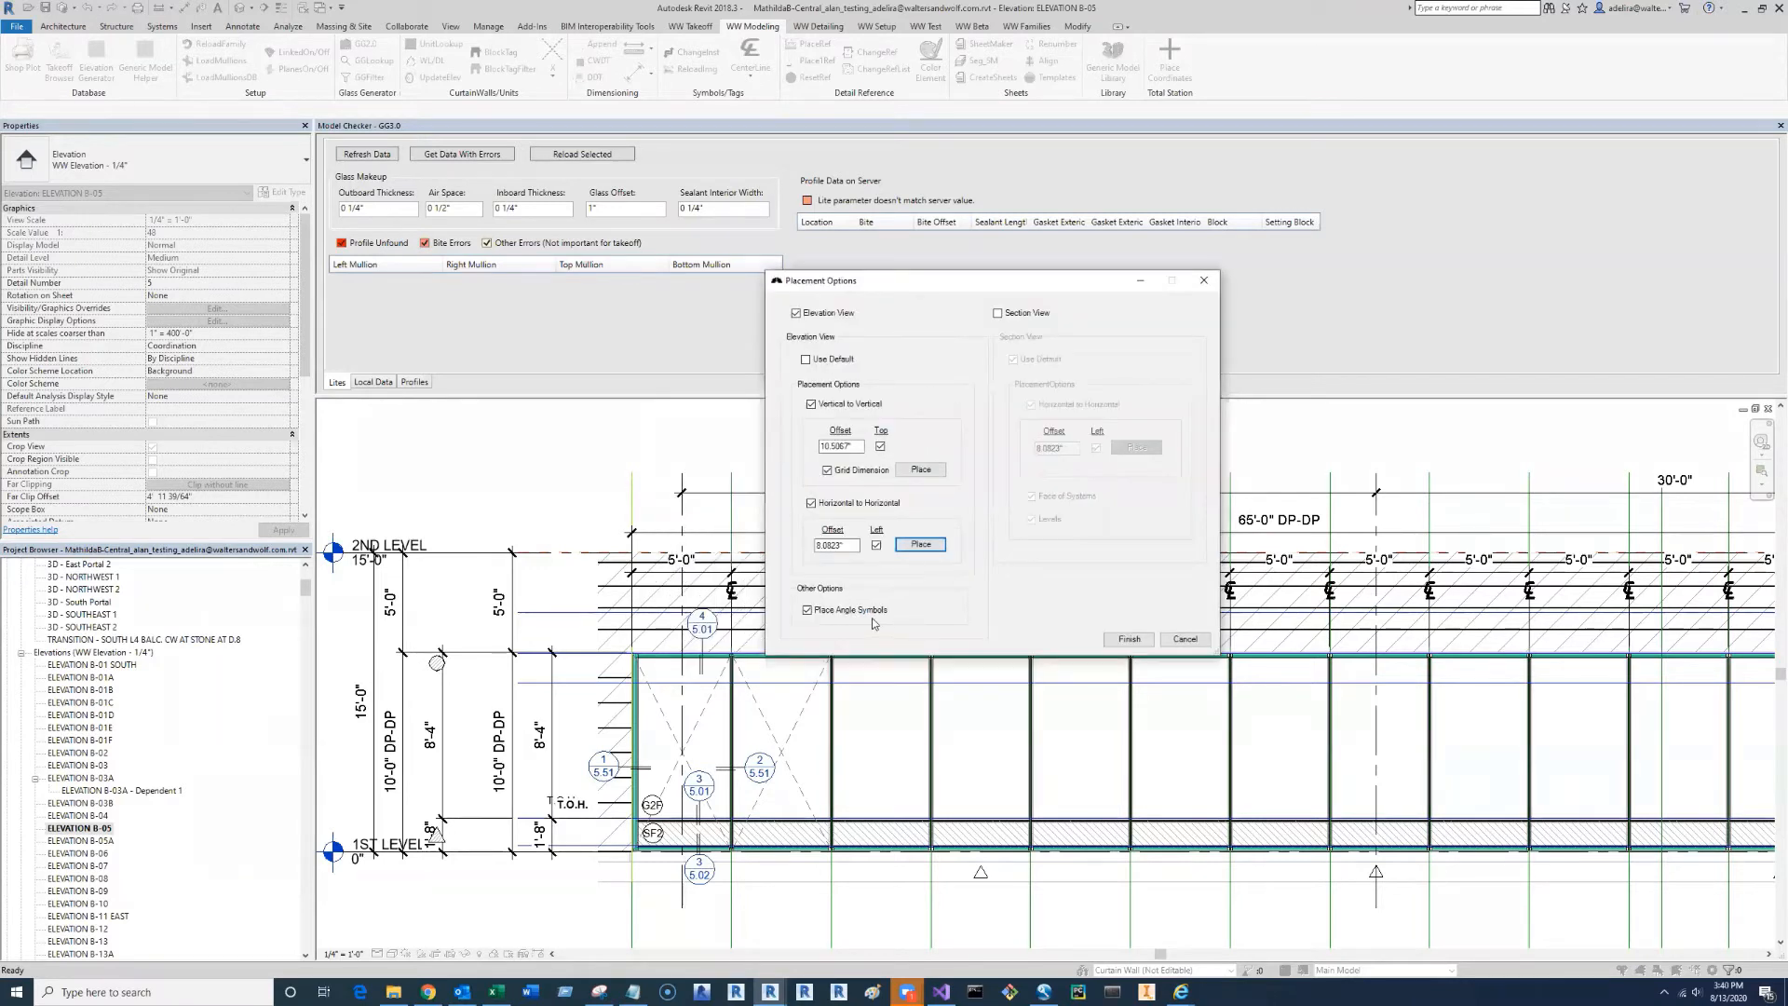
pyautogui.click(861, 612)
pyautogui.click(1128, 639)
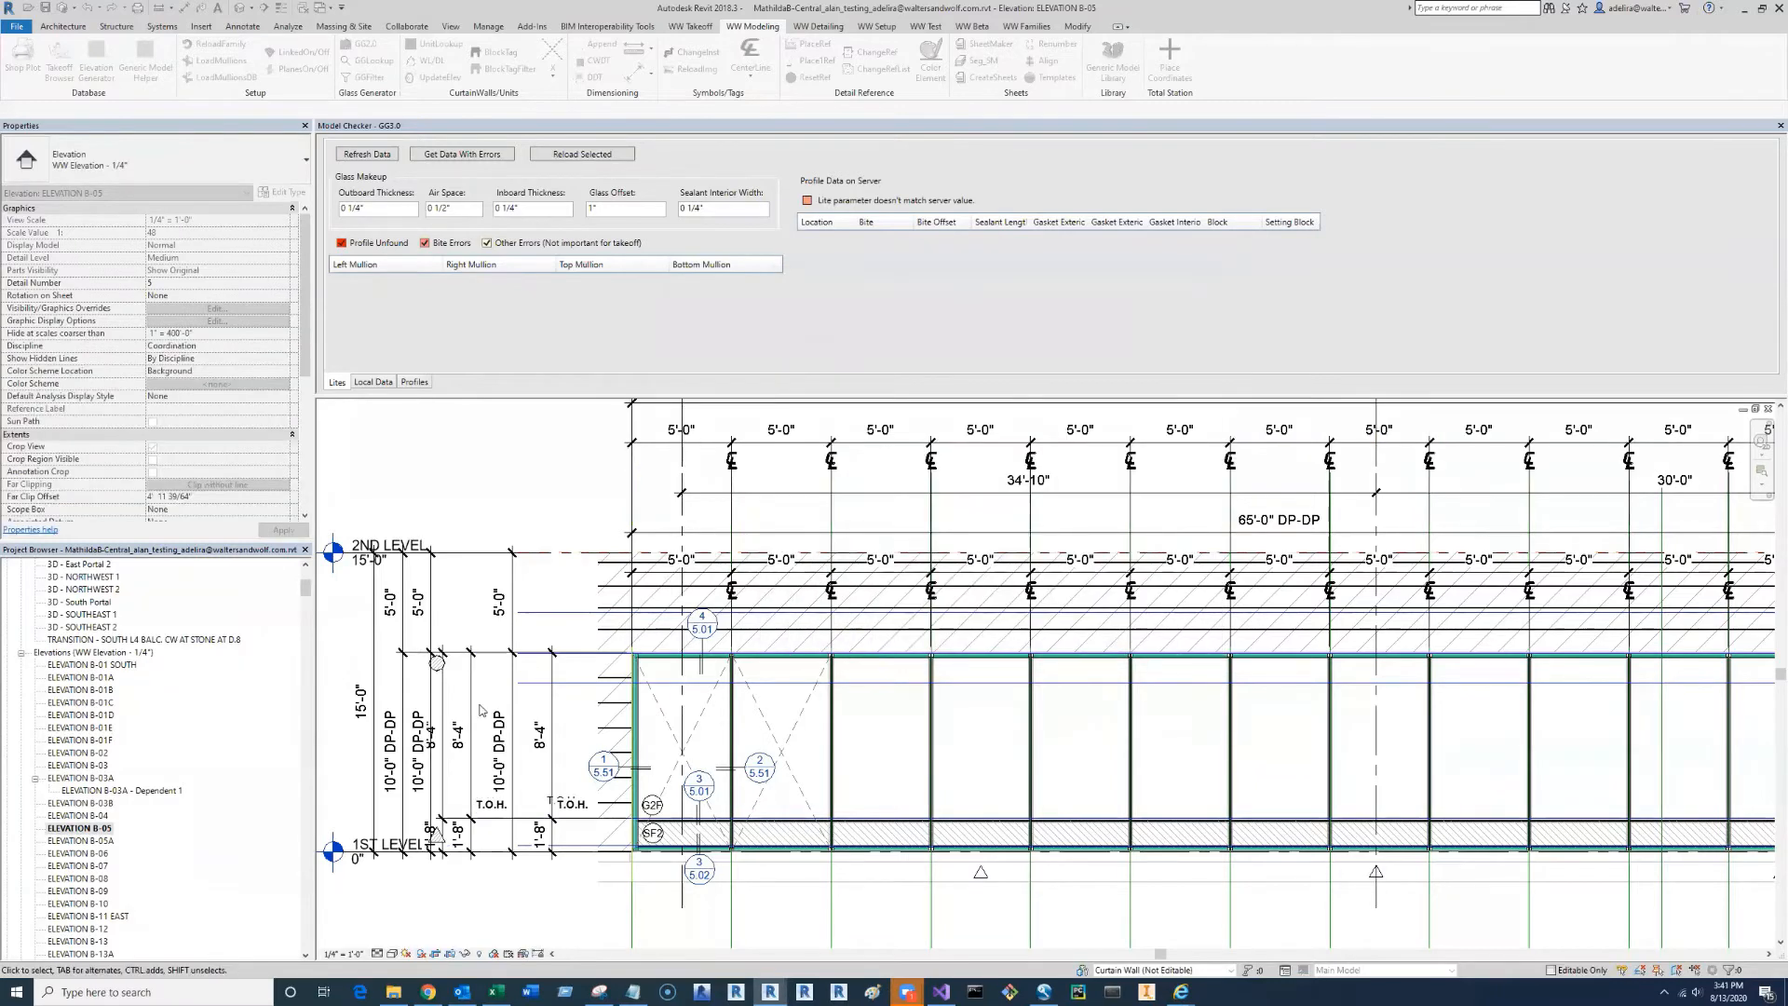
pyautogui.moveTo(469, 749); pyautogui.dragTo(651, 719, button='middle')
pyautogui.moveTo(654, 720)
pyautogui.mouseDown()
pyautogui.moveTo(648, 756)
pyautogui.moveTo(624, 732)
pyautogui.mouseUp()
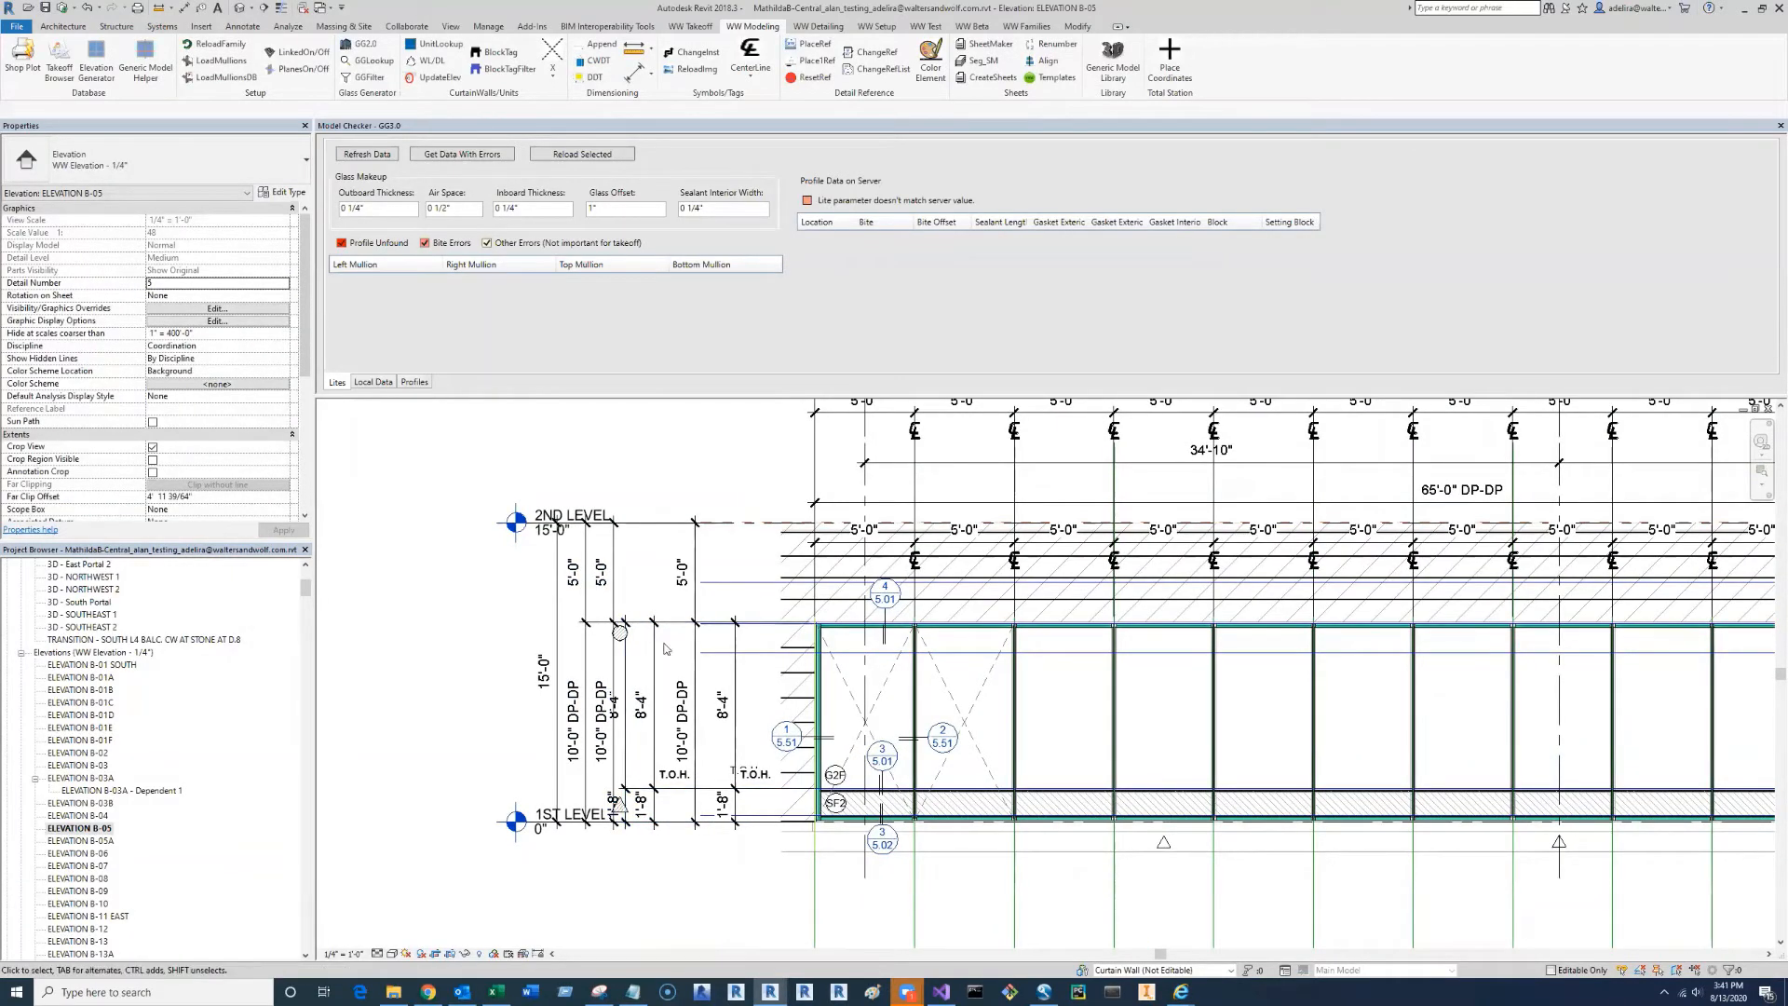
pyautogui.moveTo(651, 597); pyautogui.dragTo(662, 700, button='middle')
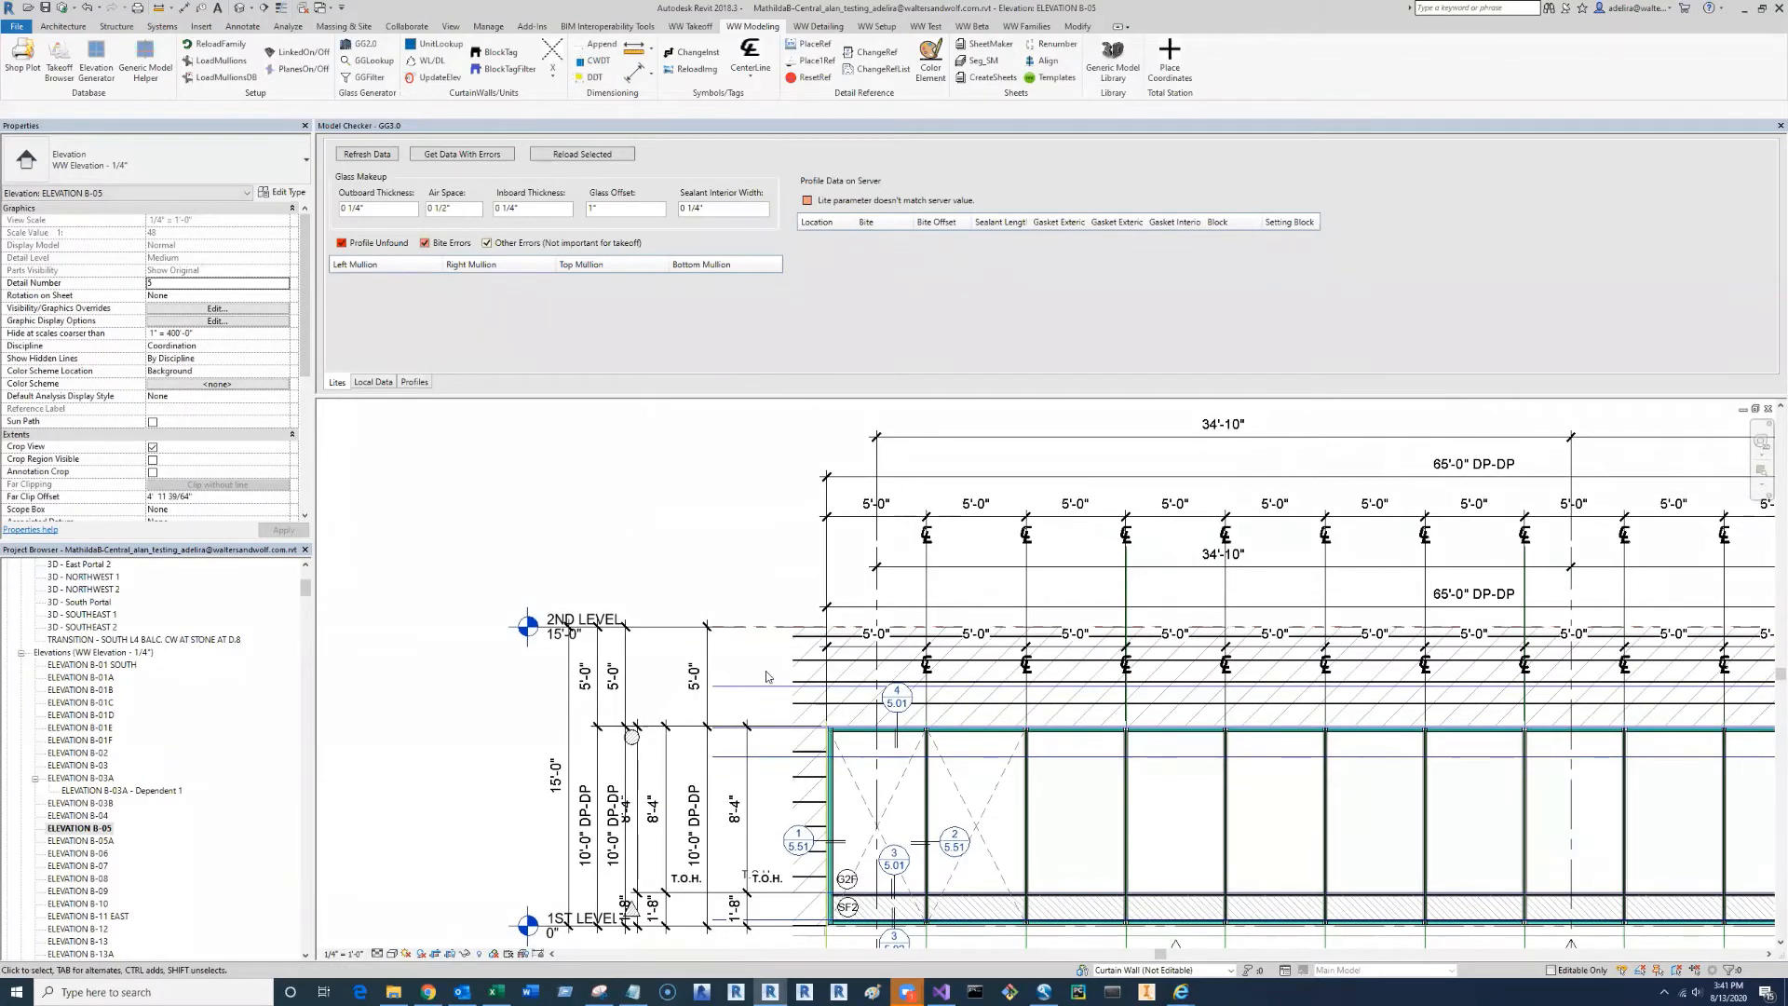
pyautogui.moveTo(765, 676); pyautogui.dragTo(756, 632, button='middle')
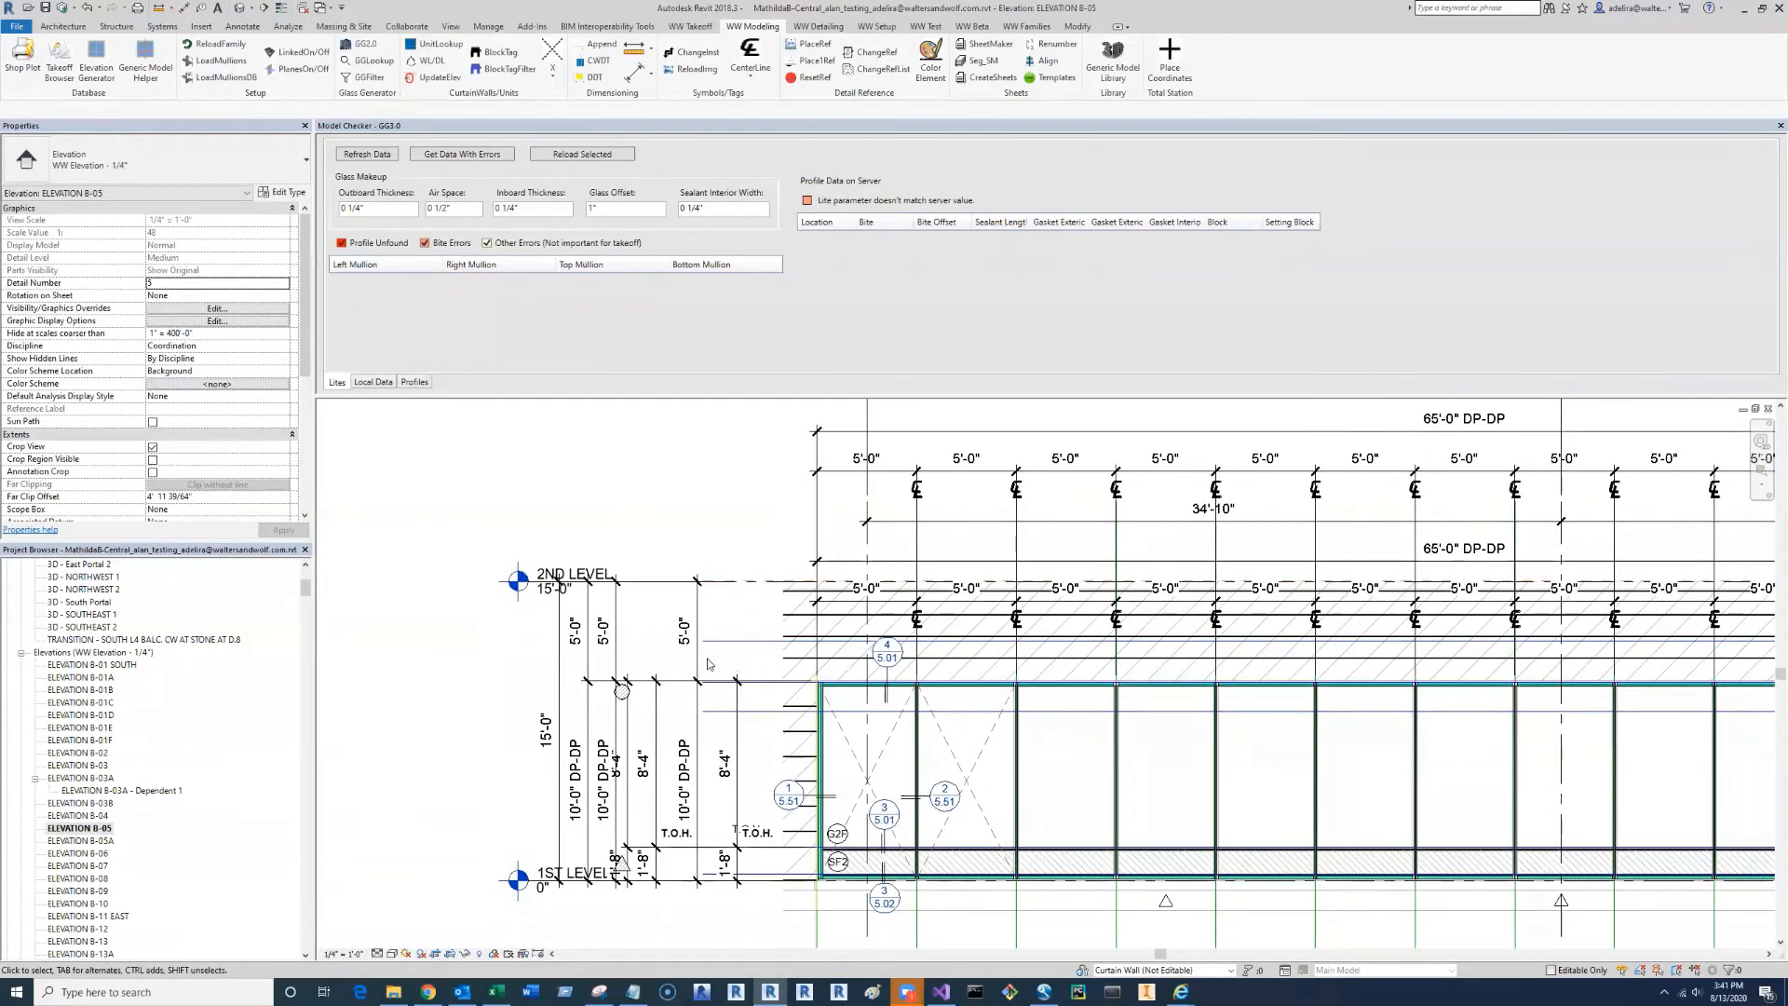
pyautogui.scroll(-2, 708, 664)
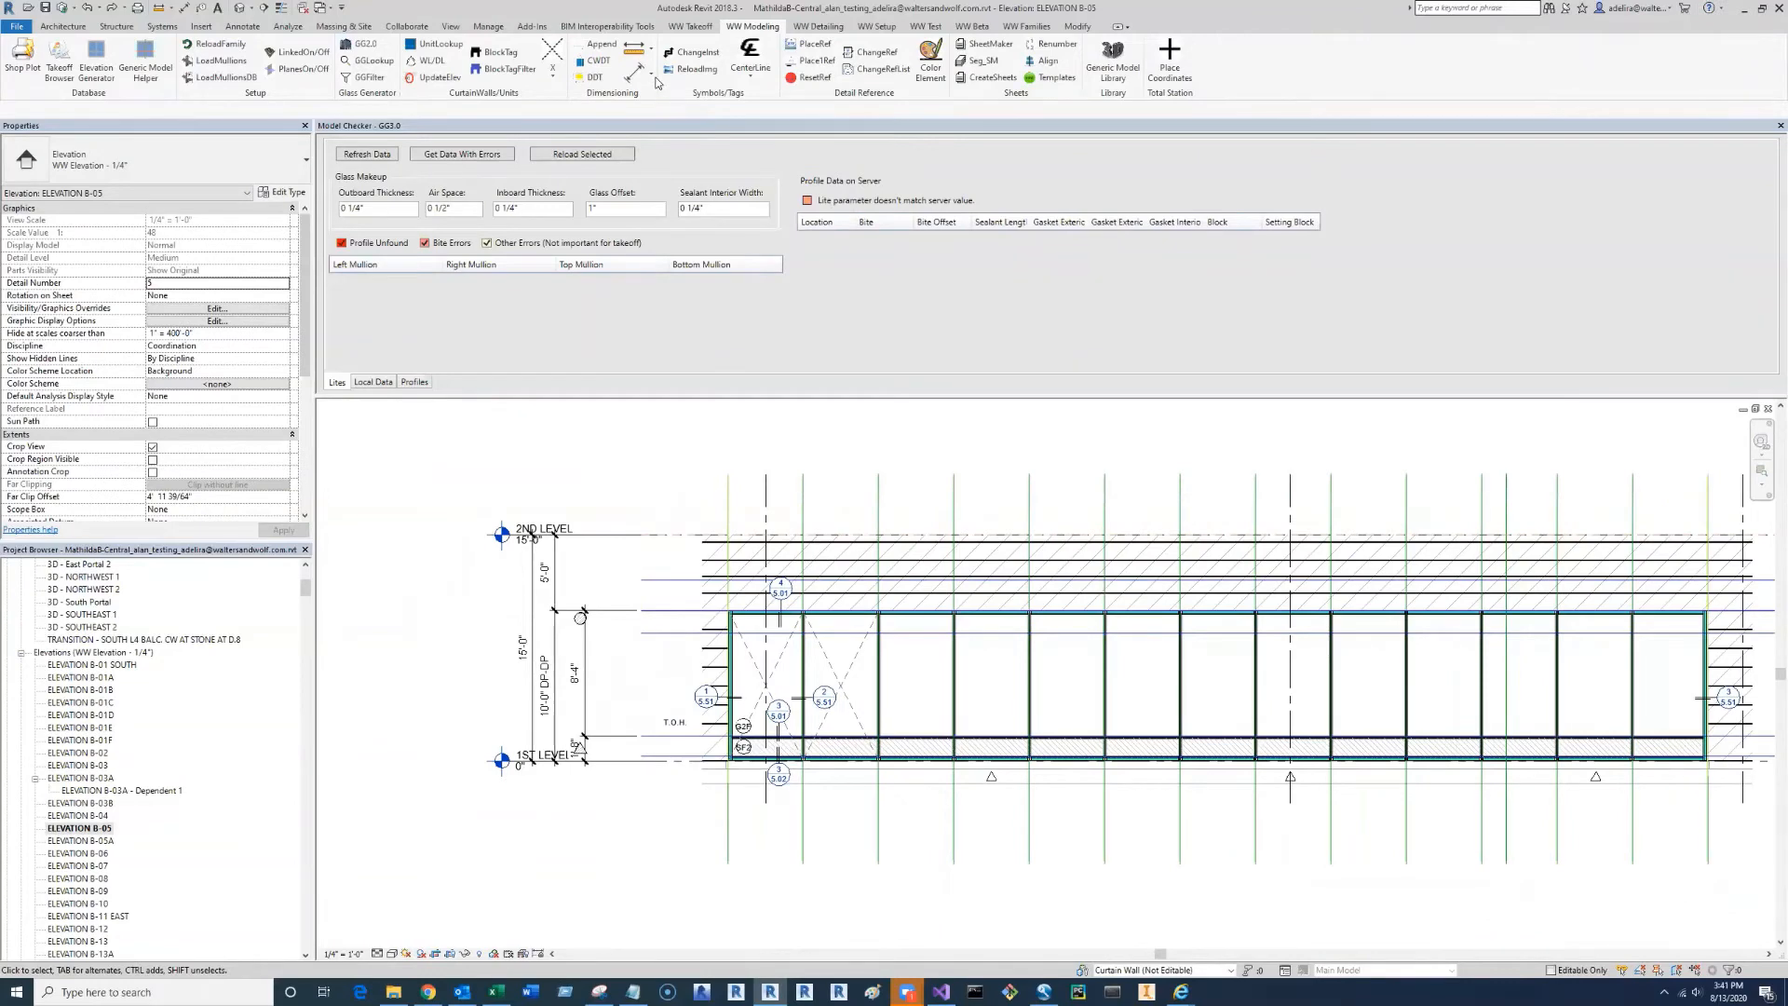
pyautogui.click(651, 75)
pyautogui.click(675, 98)
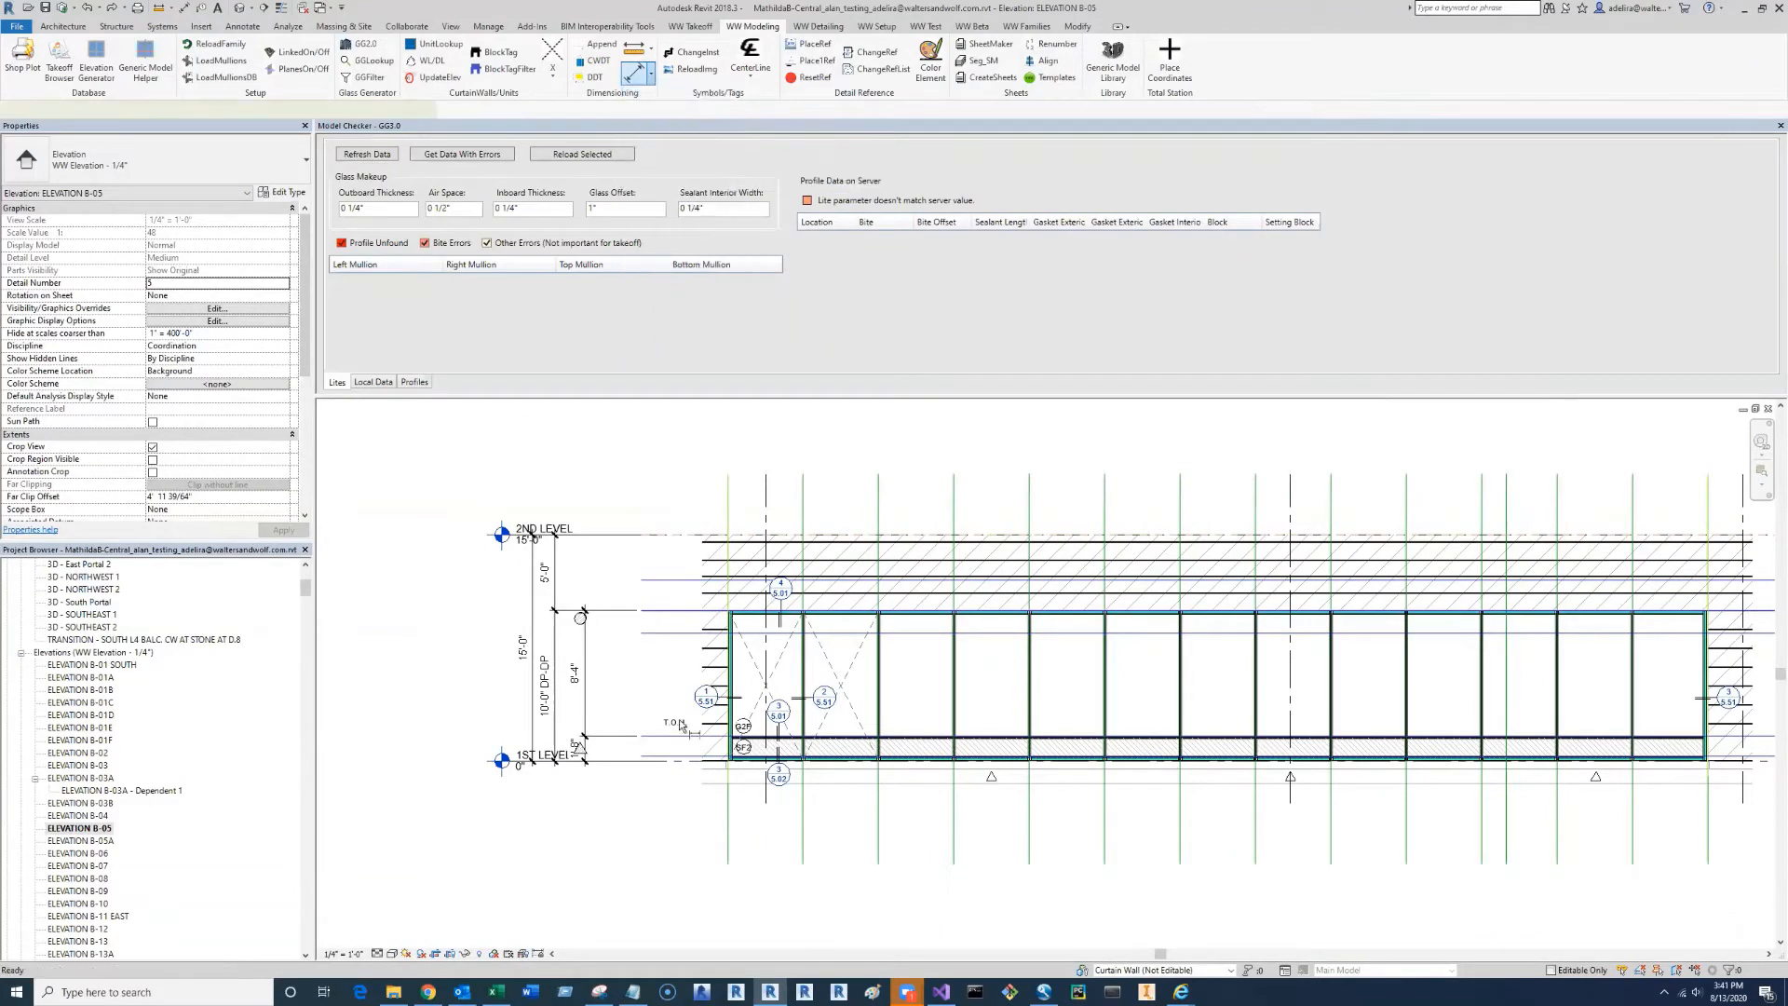
pyautogui.scroll(5, 680, 725)
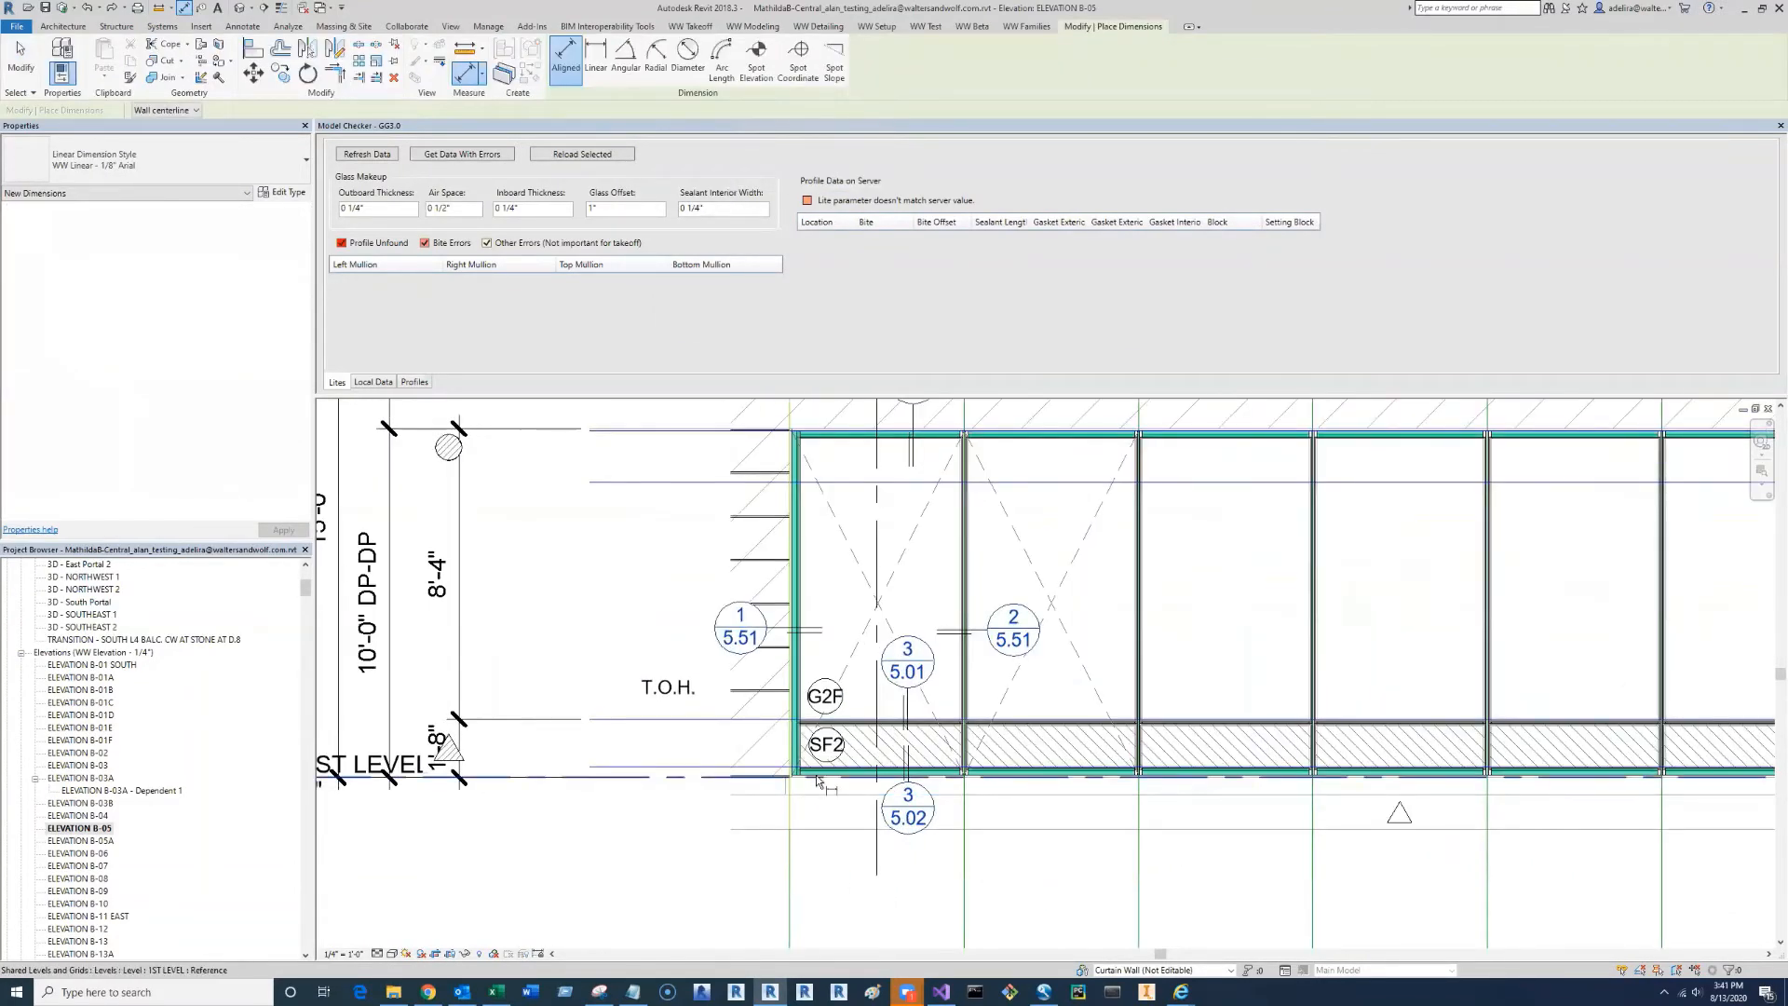
pyautogui.moveTo(818, 780); pyautogui.dragTo(933, 782, button='middle')
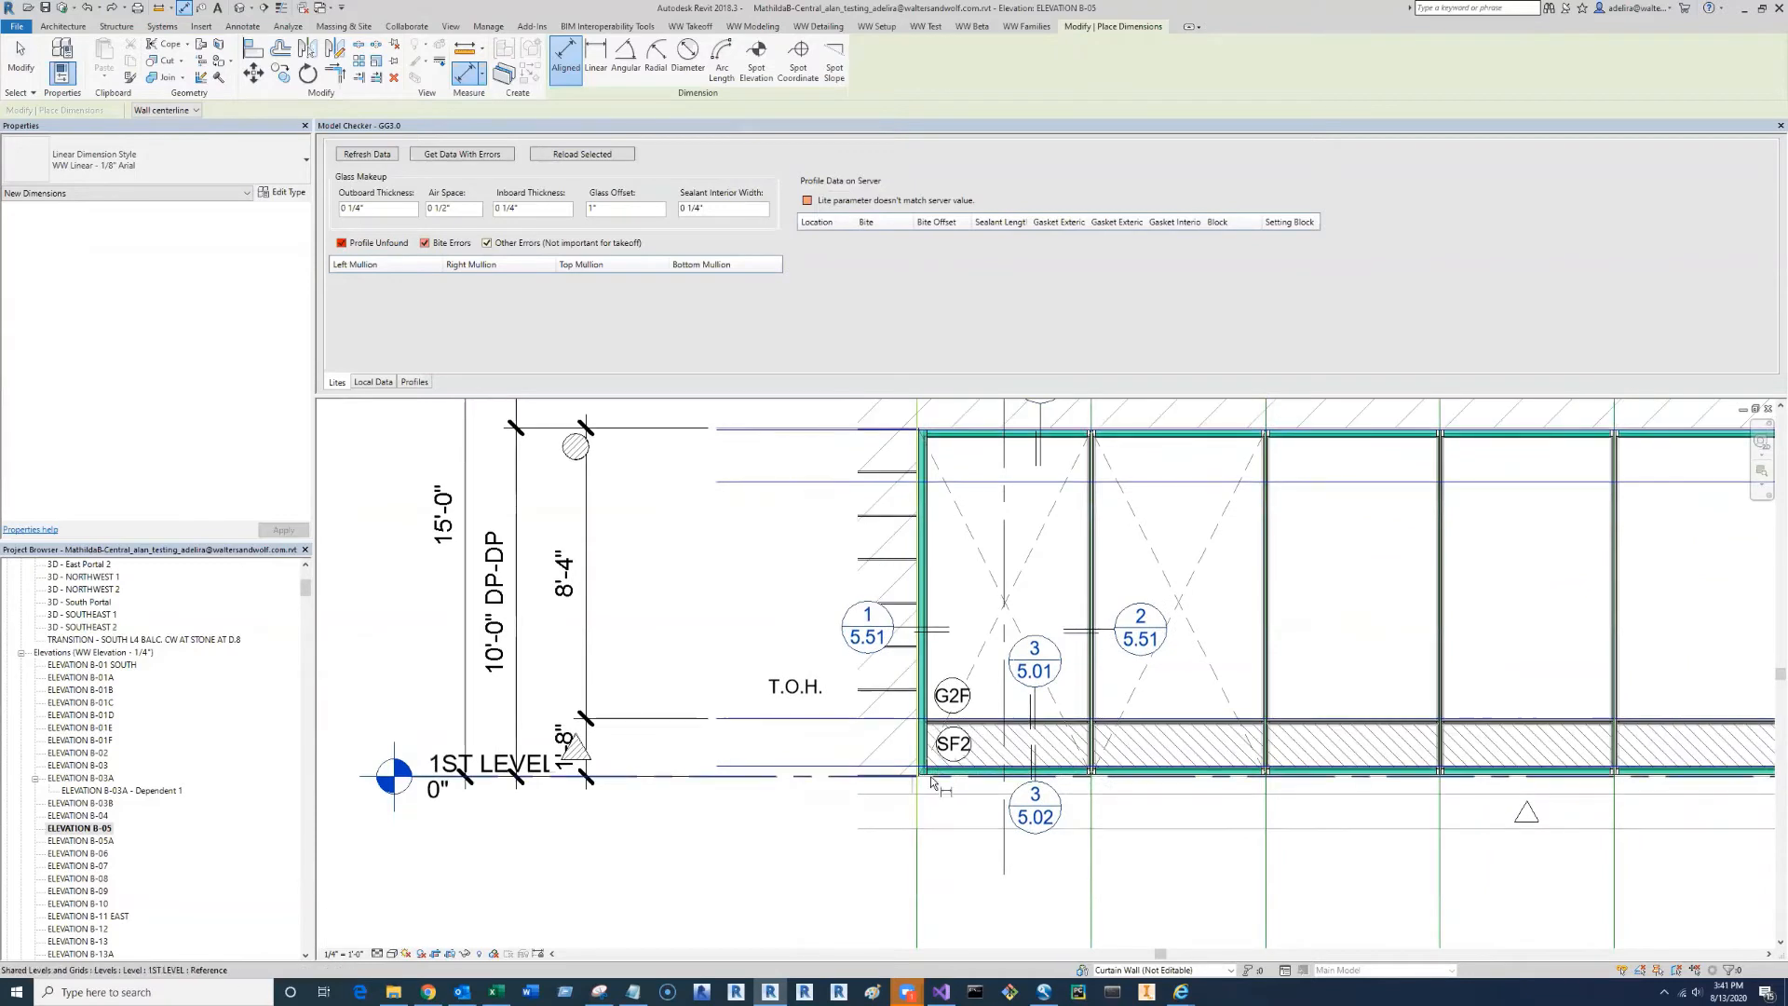
pyautogui.click(934, 777)
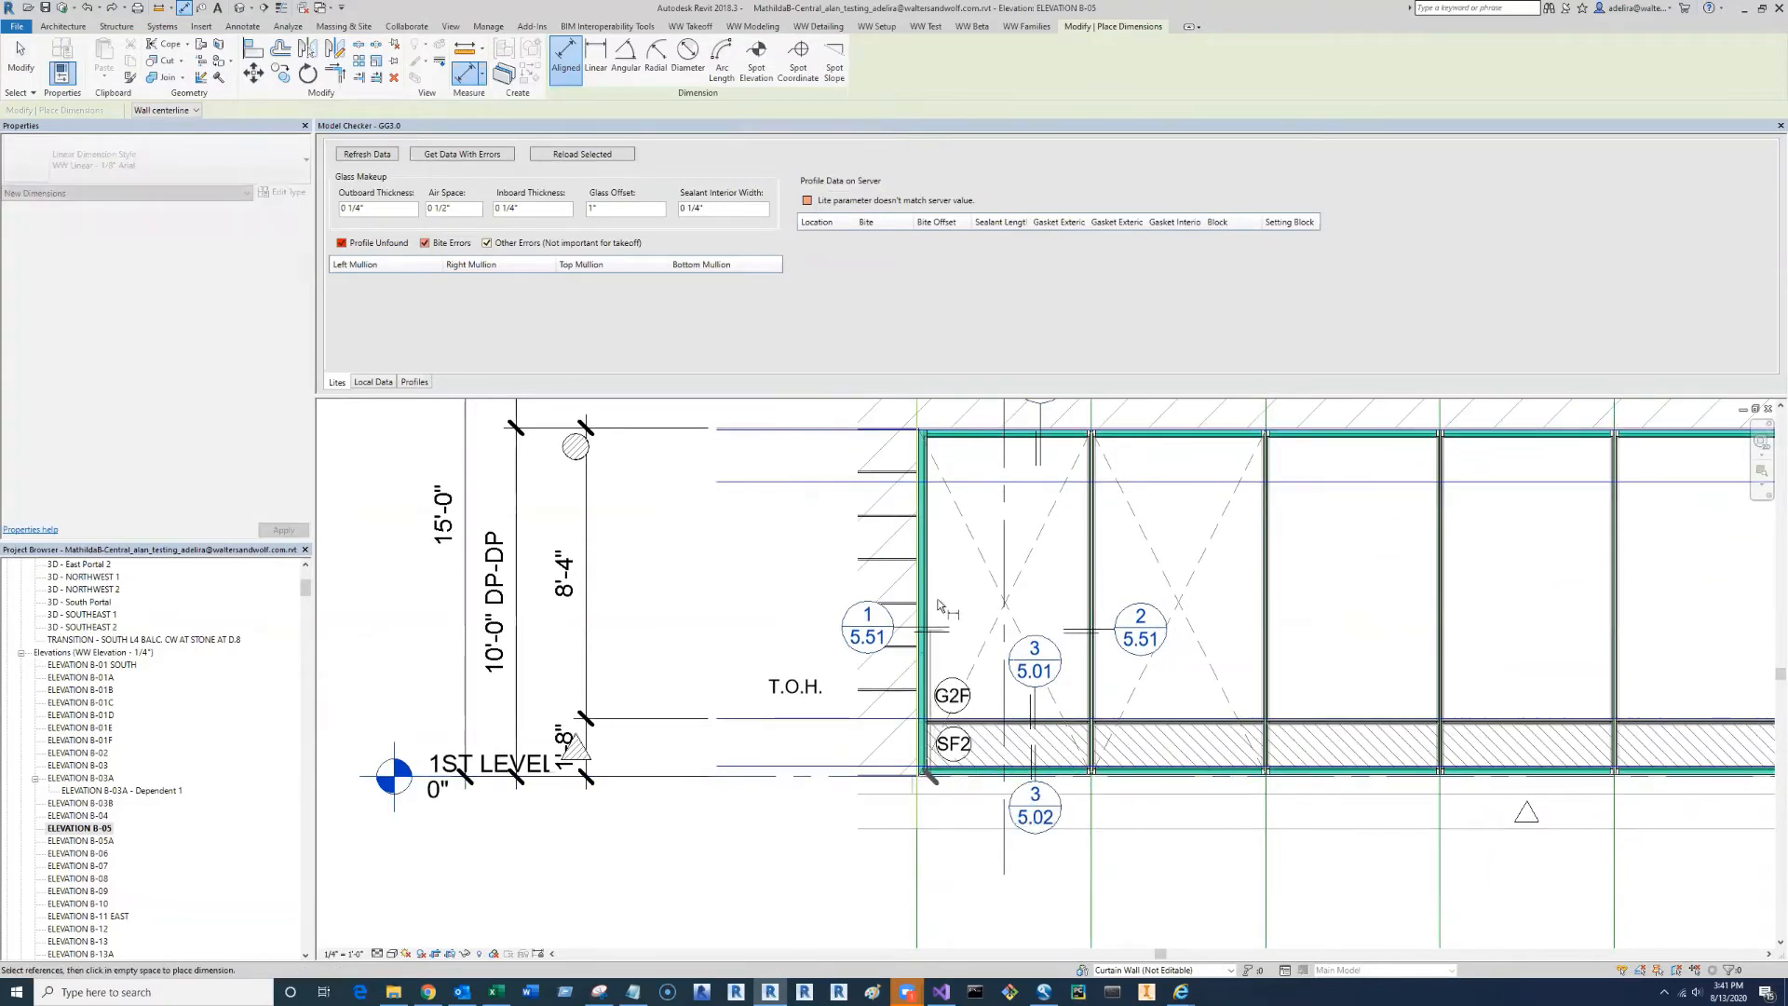
pyautogui.click(946, 718)
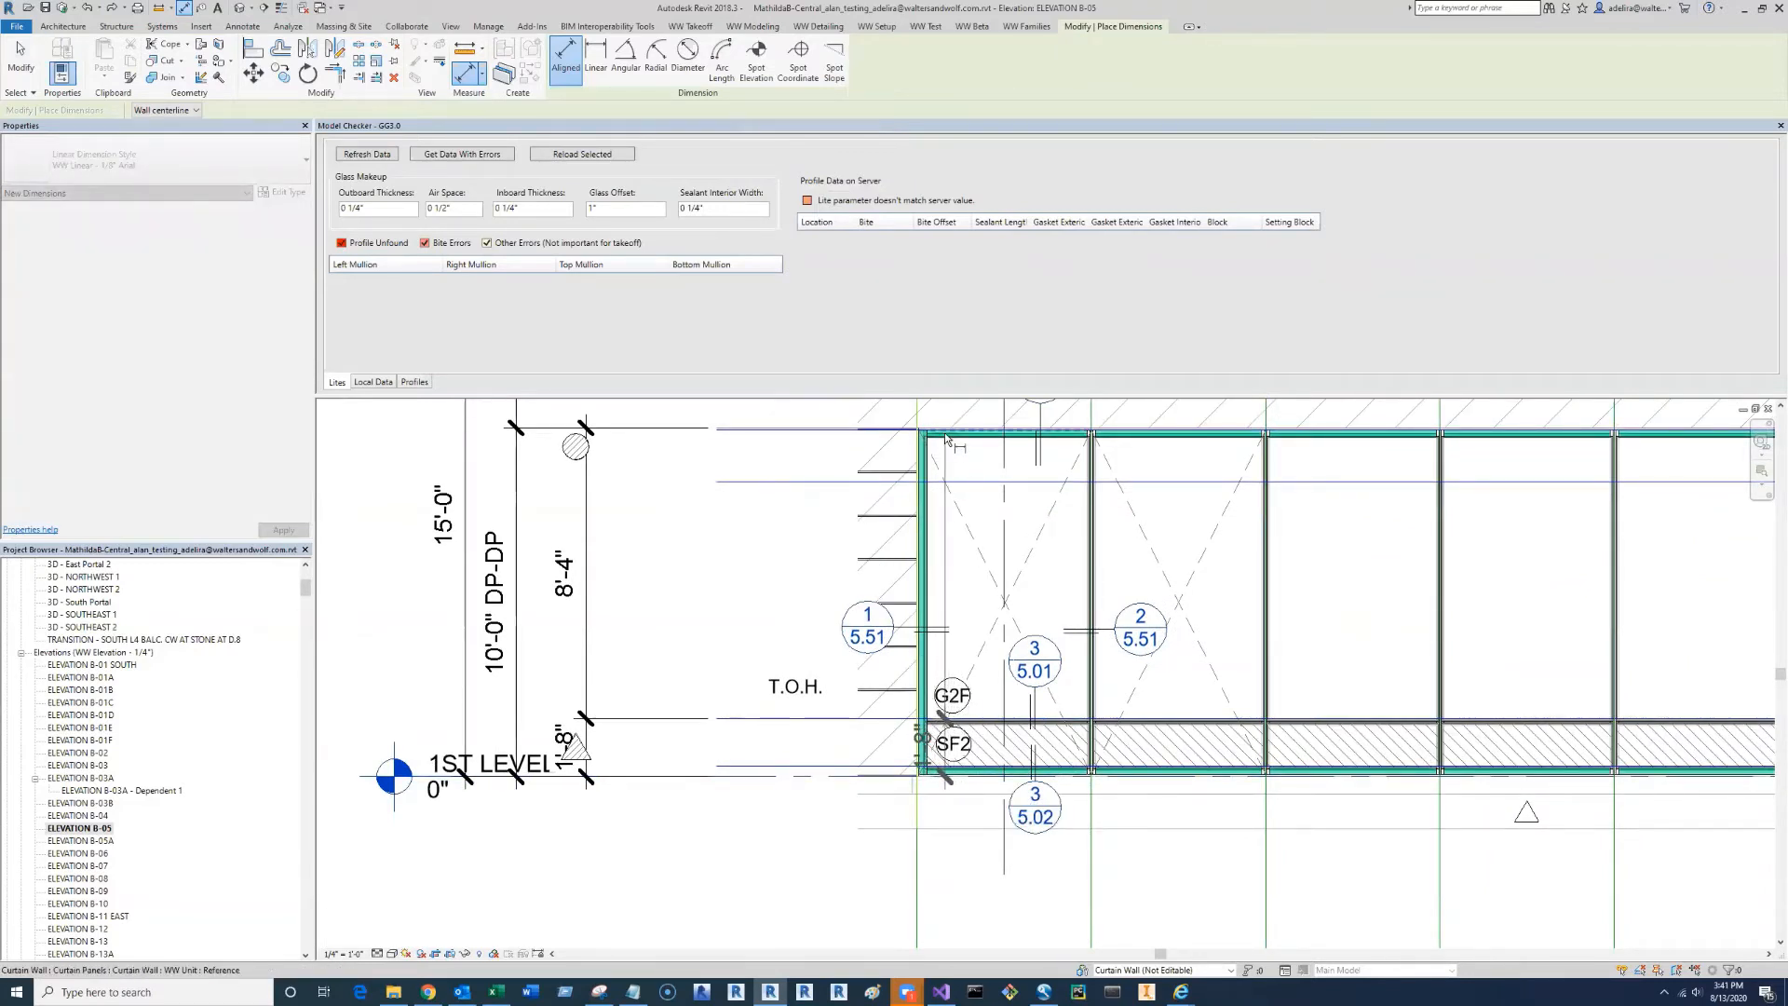
pyautogui.click(946, 437)
pyautogui.click(656, 596)
pyautogui.moveTo(749, 588); pyautogui.dragTo(909, 648, button='middle')
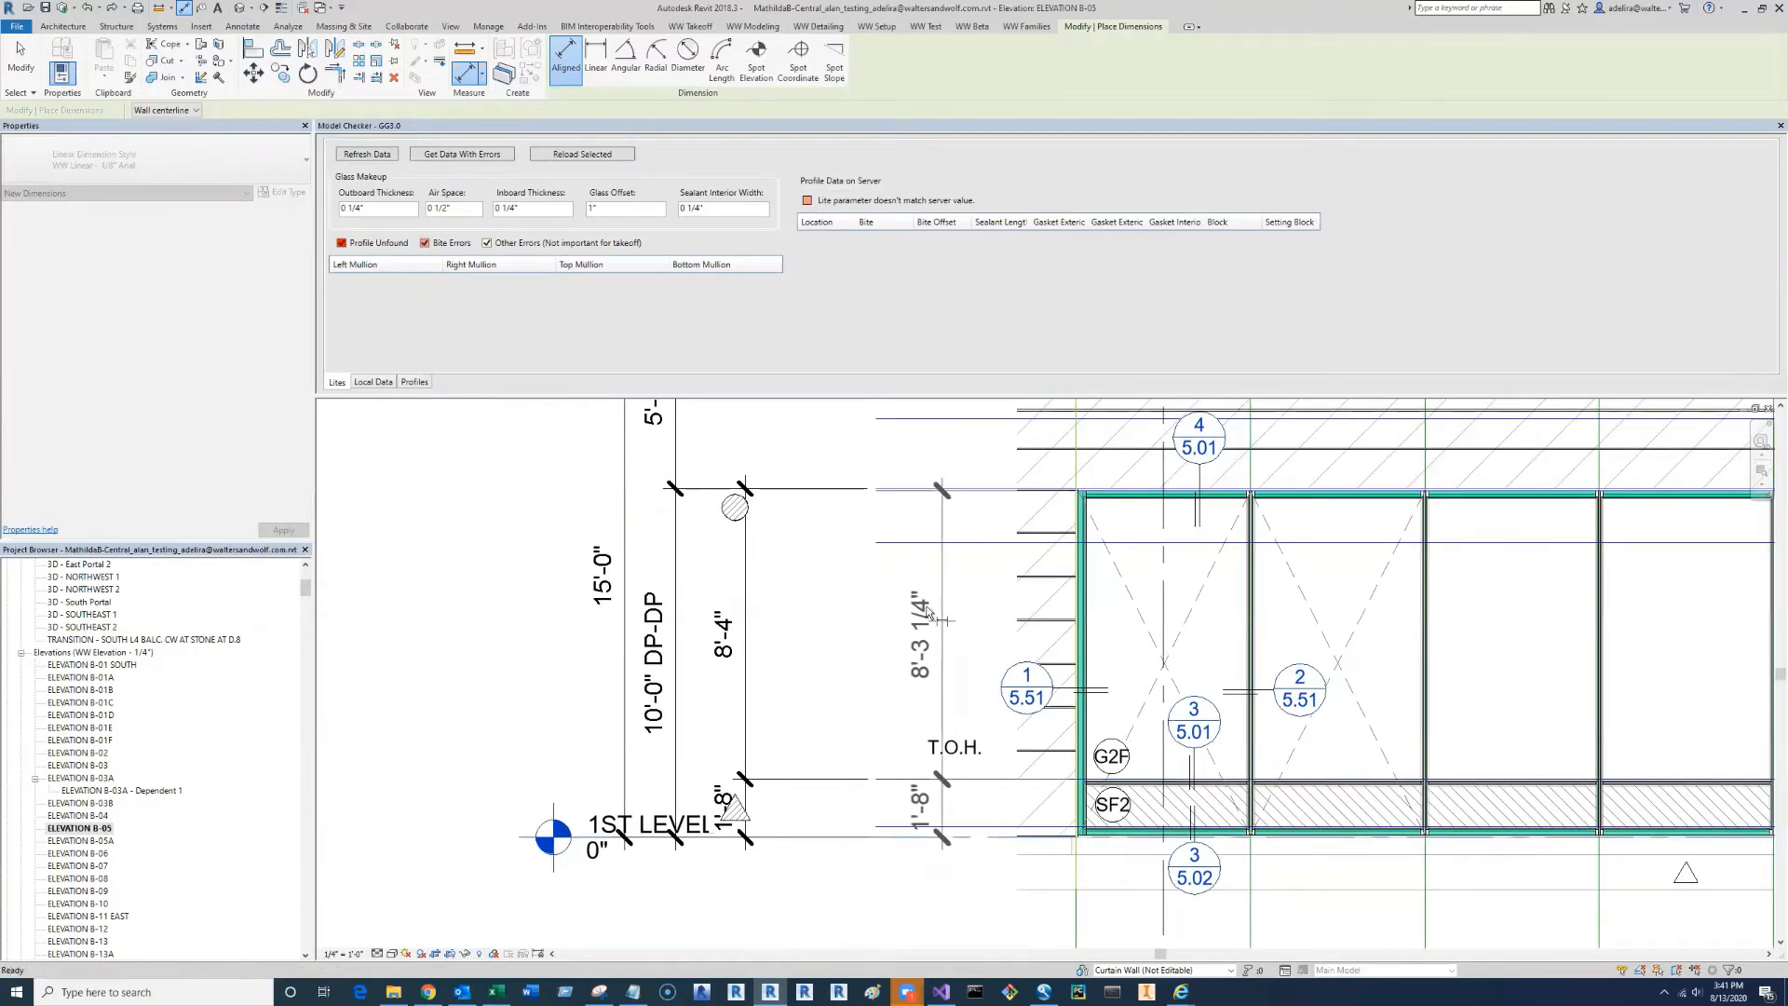
pyautogui.press('Escape')
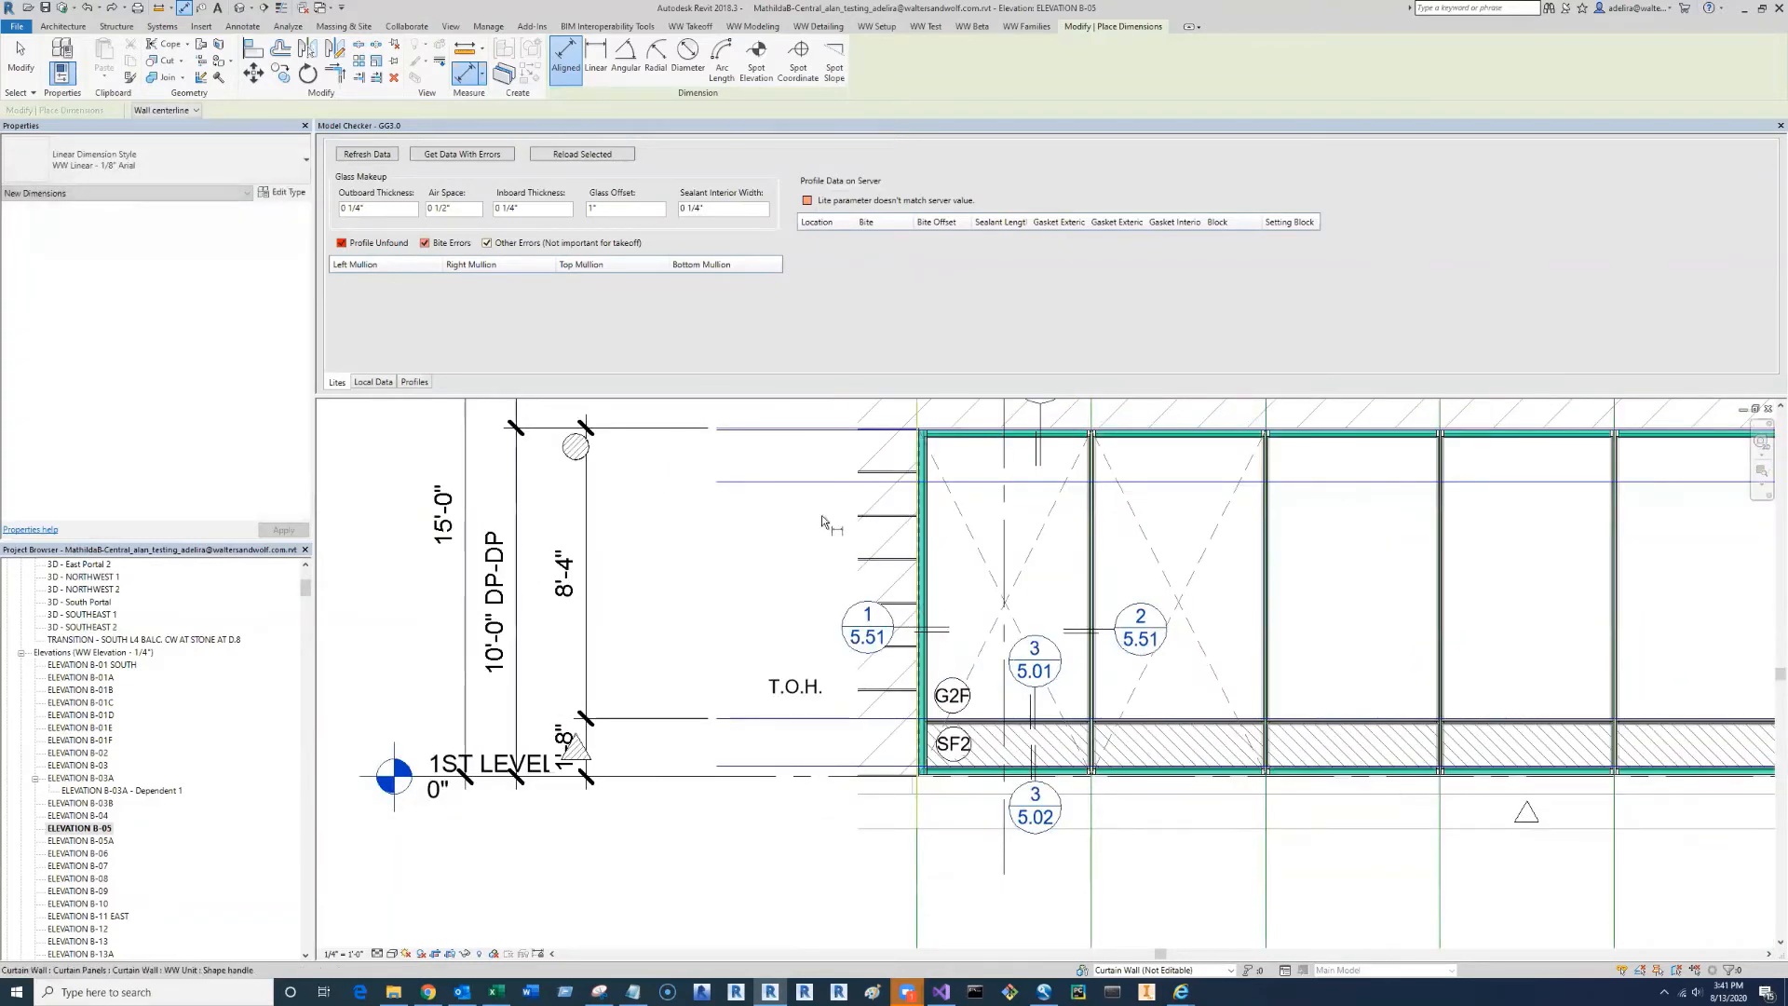
# - Try an aligned dimension string from the curtain wall's base through its horizontal mullion to the top edge, placed beside the existing vertical dimensions
pyautogui.click(959, 777)
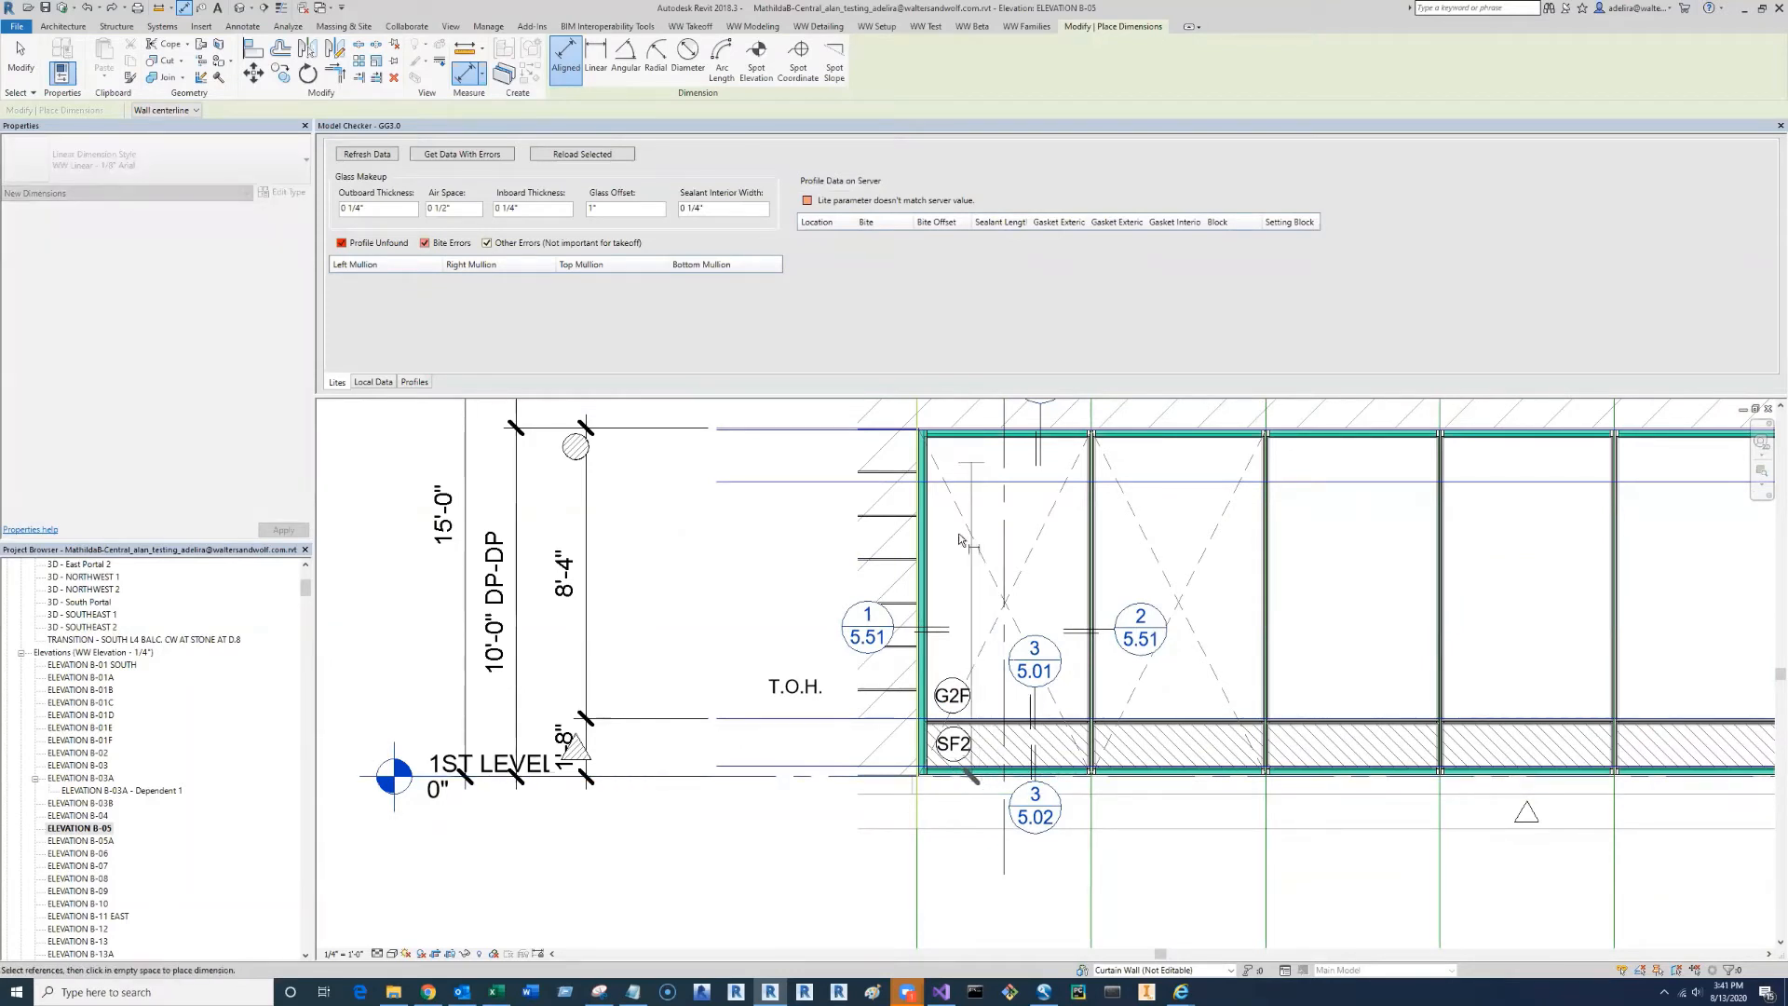
pyautogui.click(967, 720)
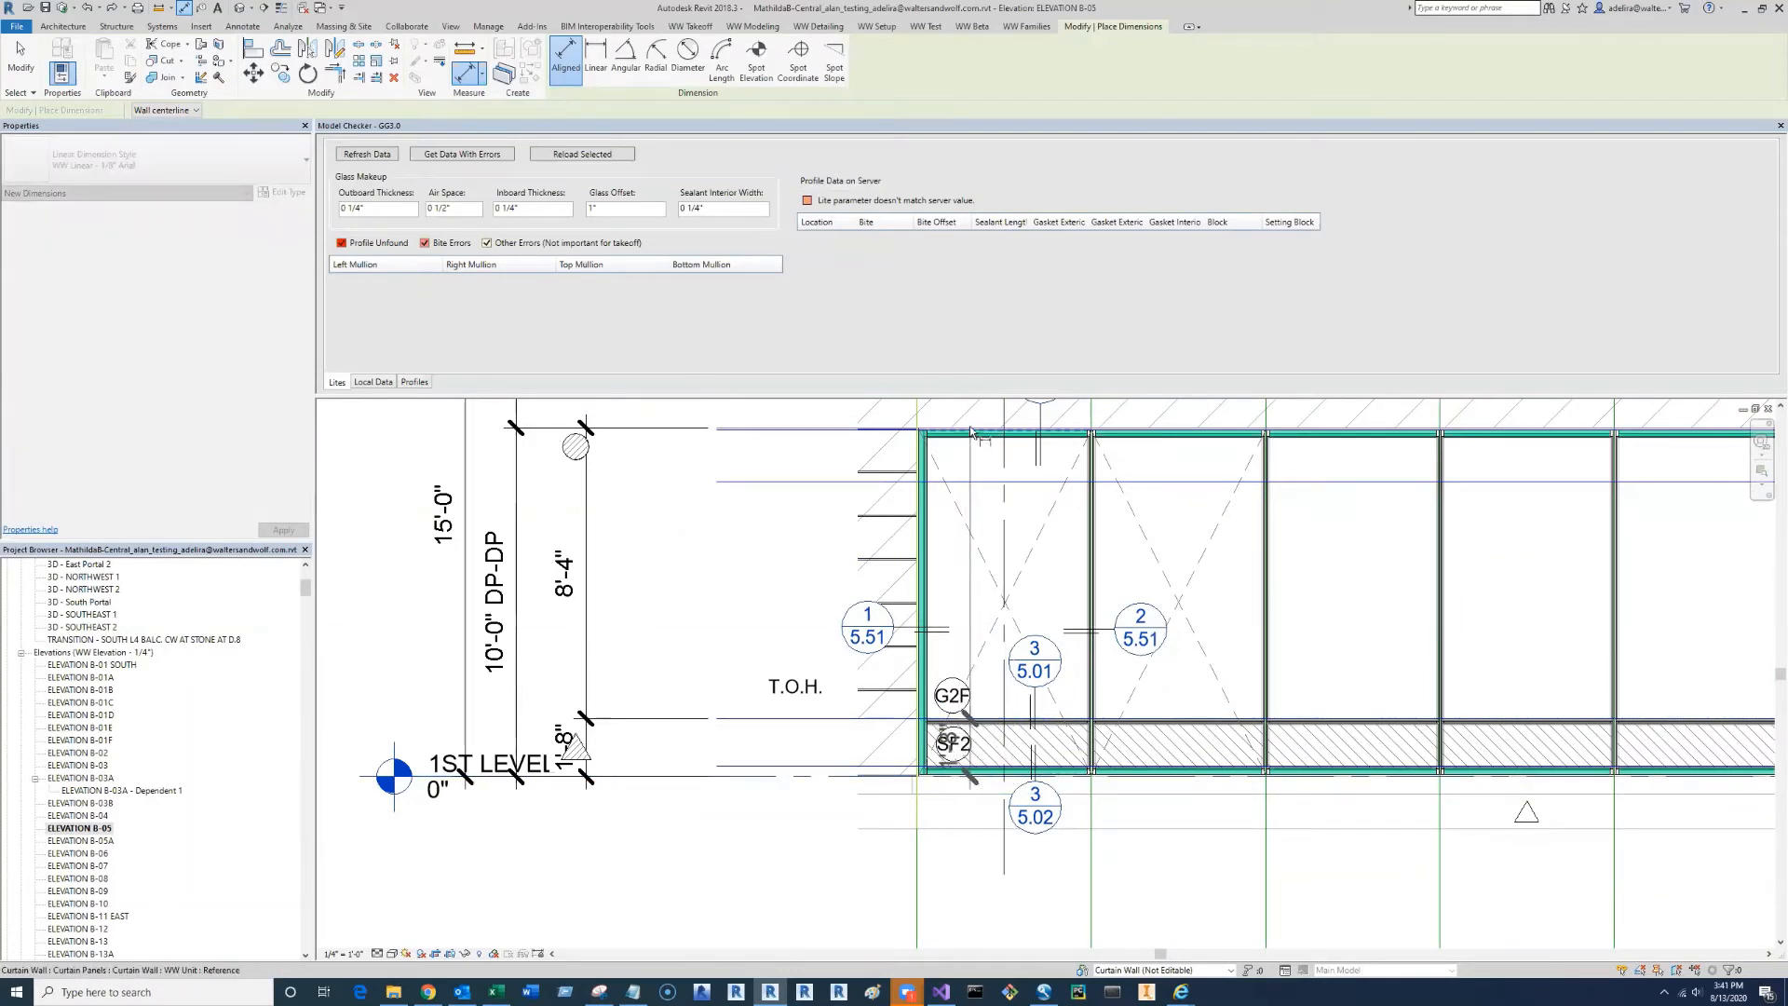
pyautogui.scroll(5, 969, 428)
pyautogui.click(955, 429)
pyautogui.scroll(-1, 806, 570)
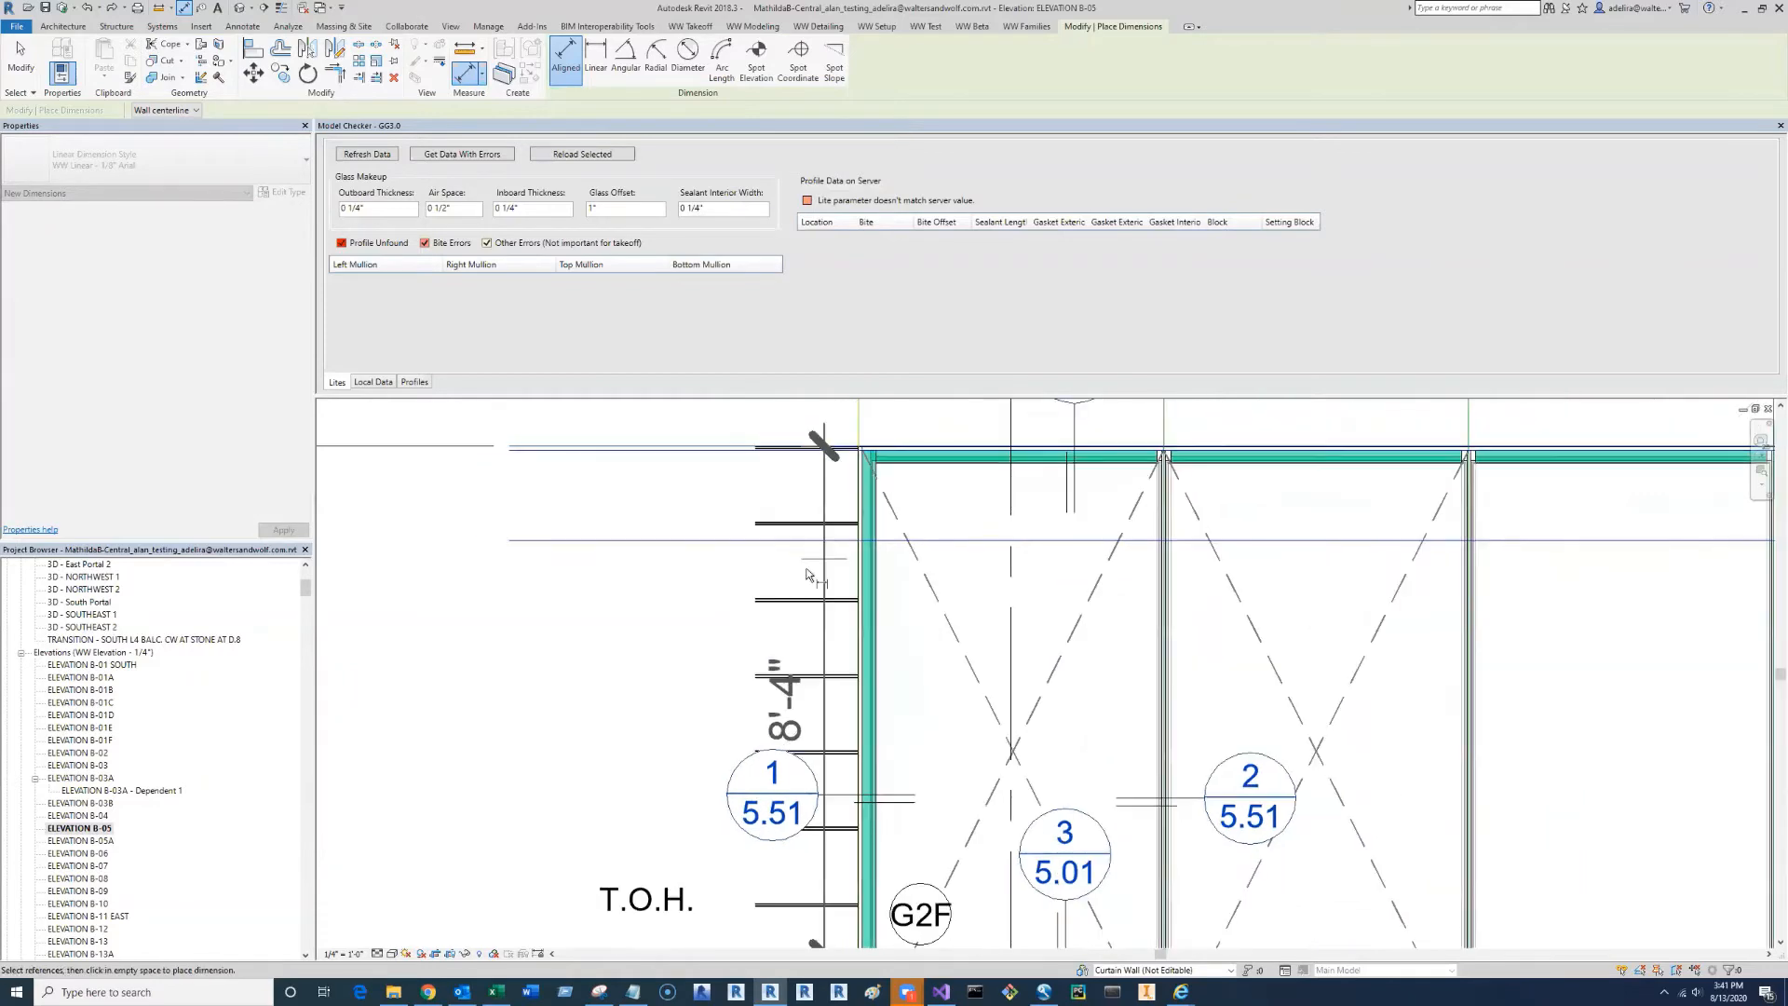
pyautogui.scroll(-4, 806, 570)
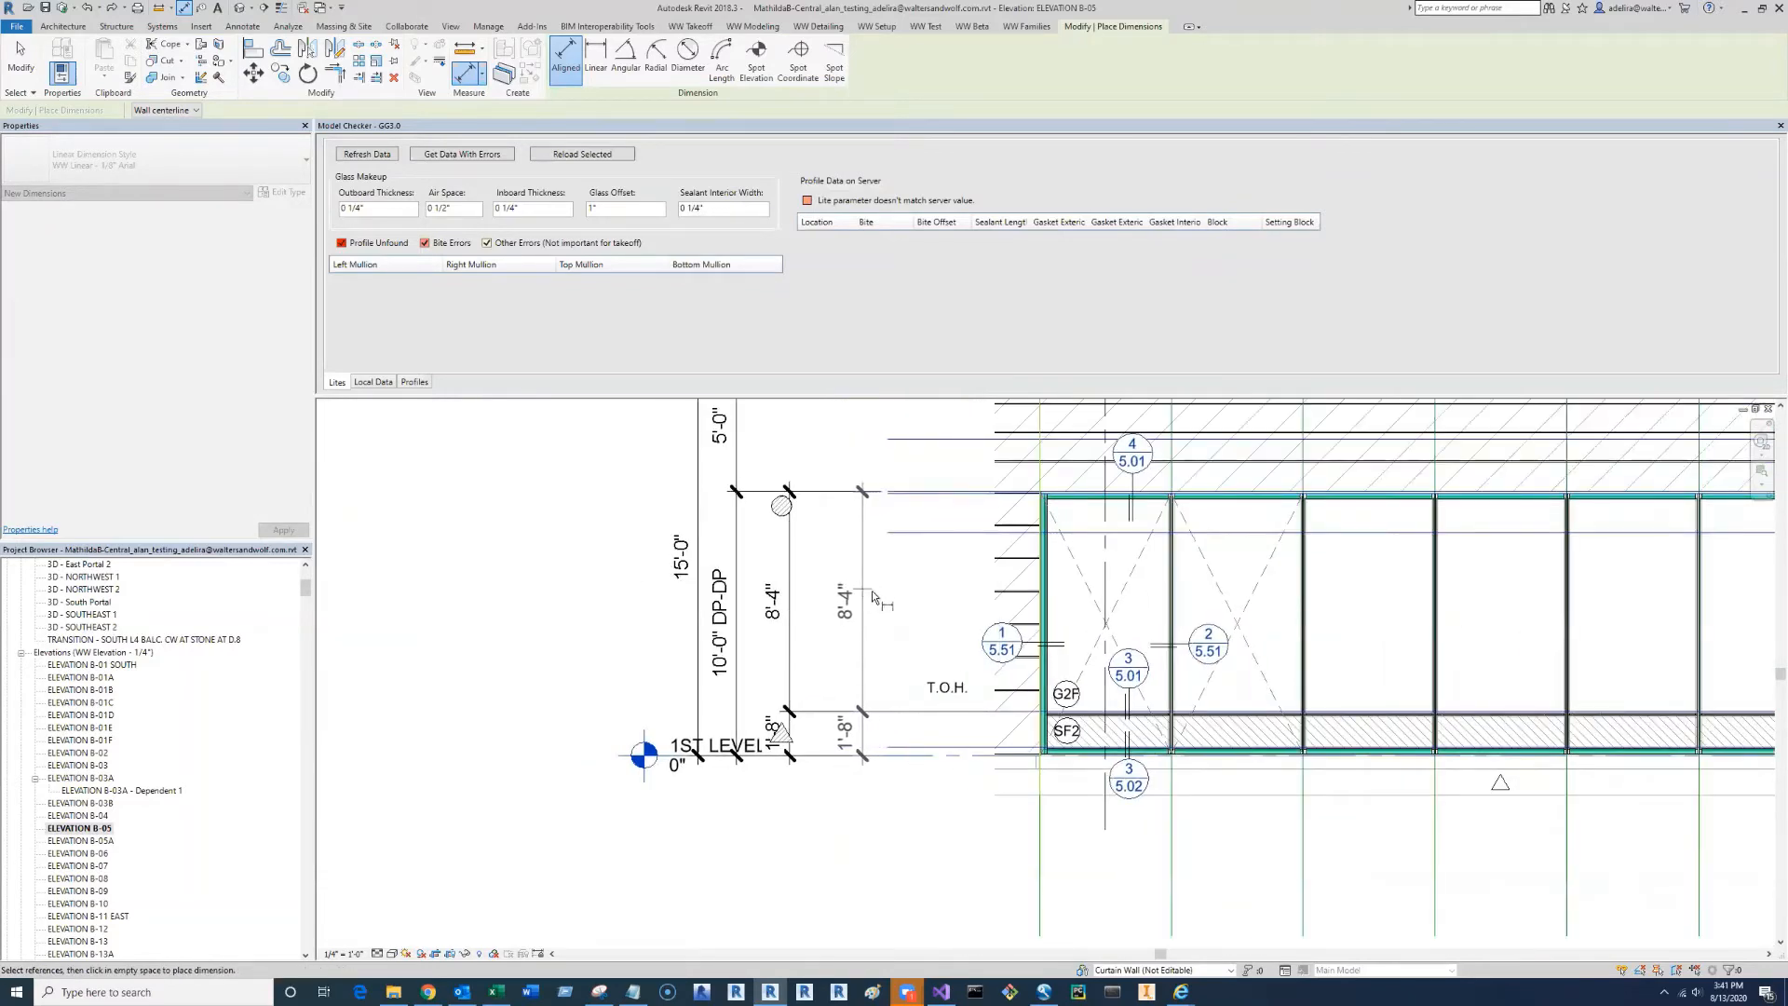
pyautogui.press('Escape')
pyautogui.press('Escape')
pyautogui.scroll(1, 871, 597)
pyautogui.moveTo(942, 616); pyautogui.dragTo(789, 593, button='middle')
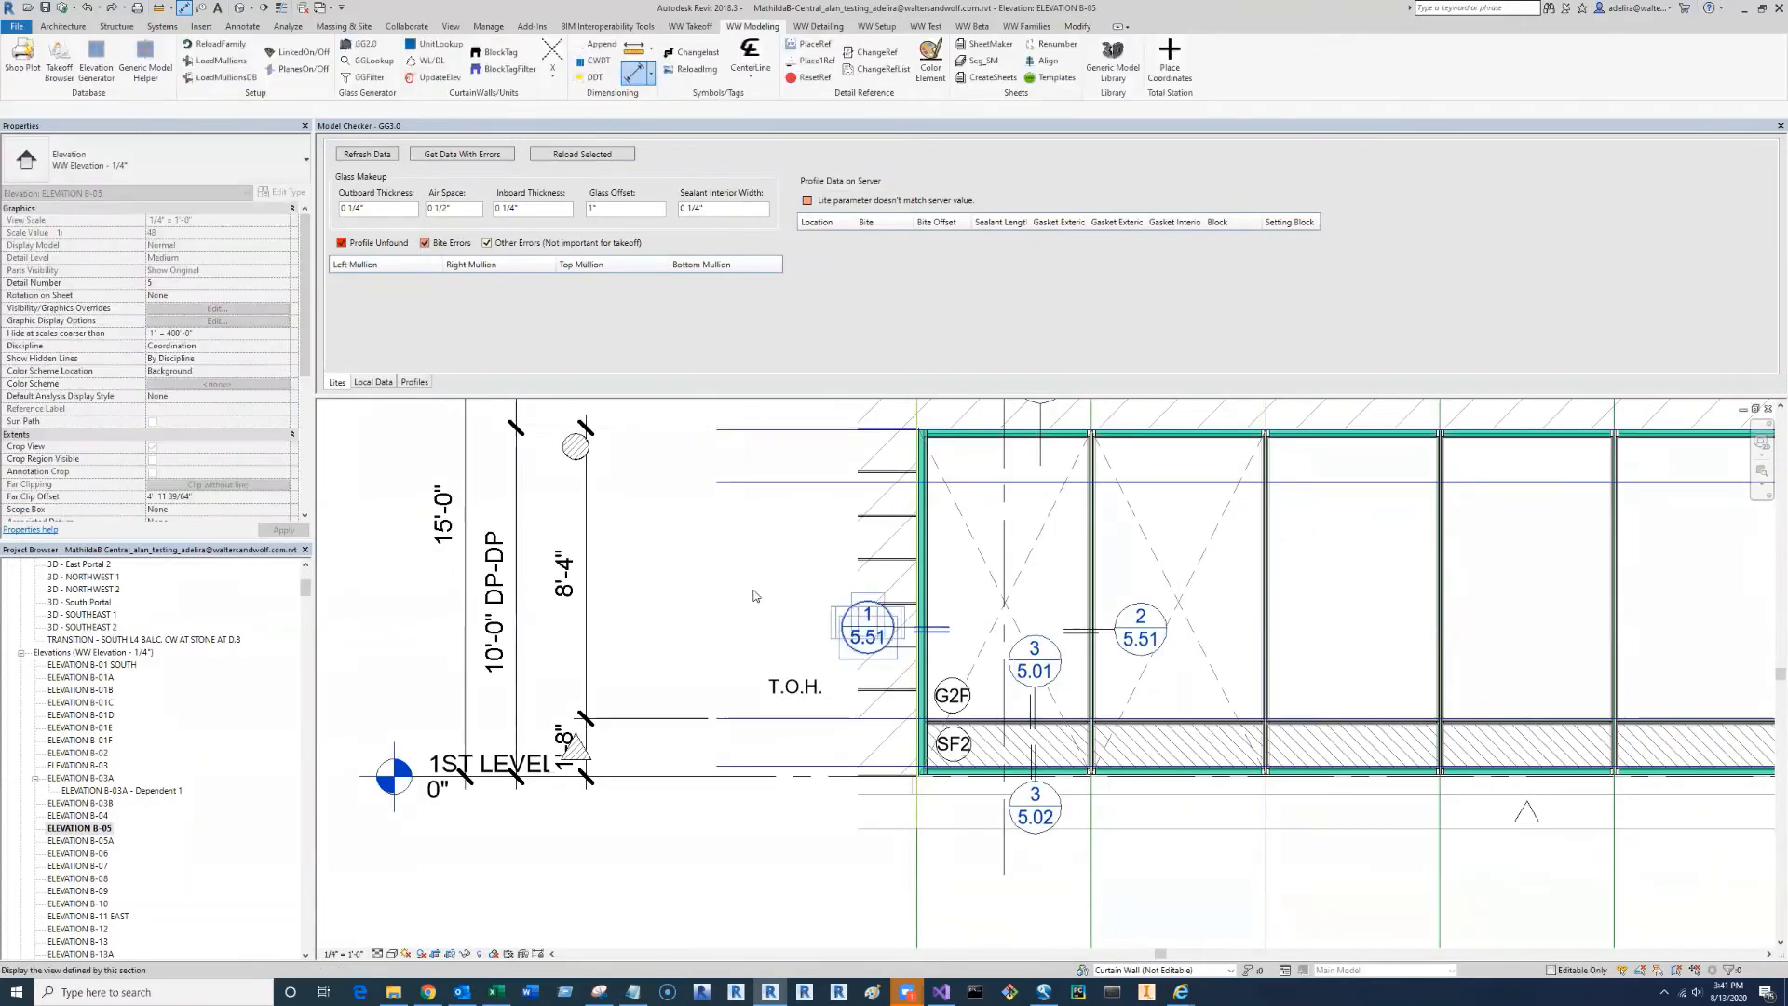
# - Select the B-05 curtain wall and examine its left end, from the sill to the head, against the existing vertical dimensions
pyautogui.scroll(-2, 730, 535)
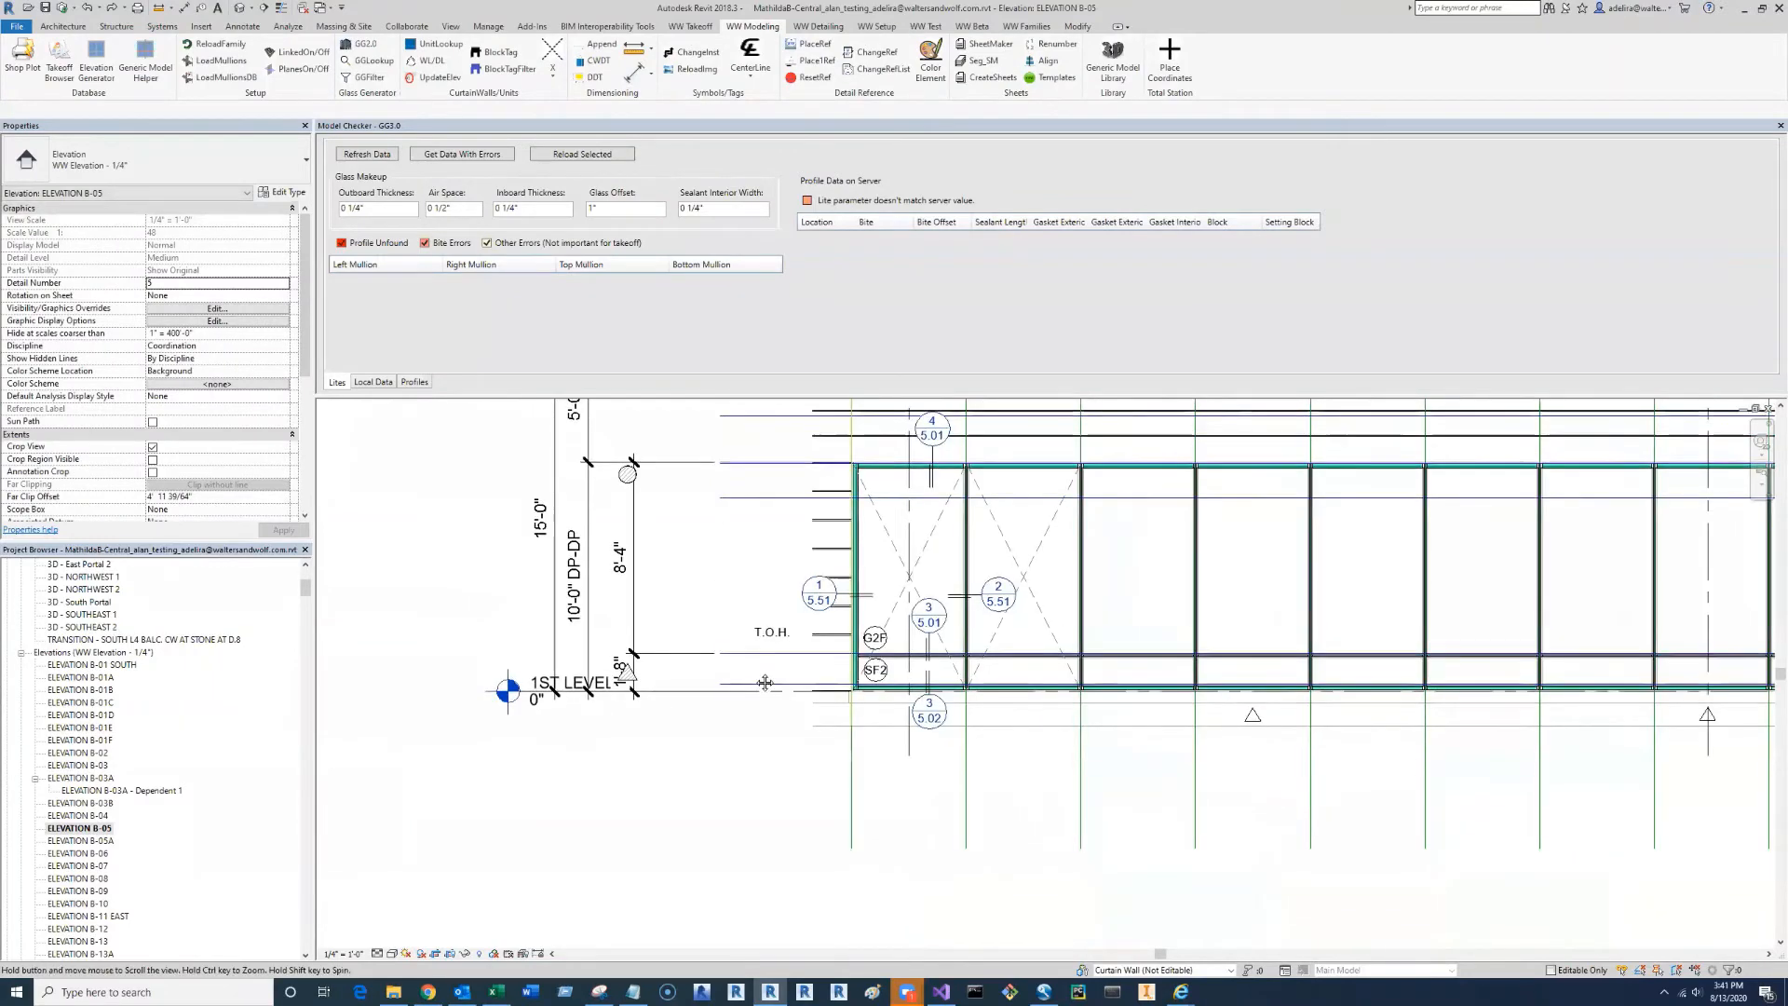
pyautogui.moveTo(764, 682); pyautogui.dragTo(785, 818, button='middle')
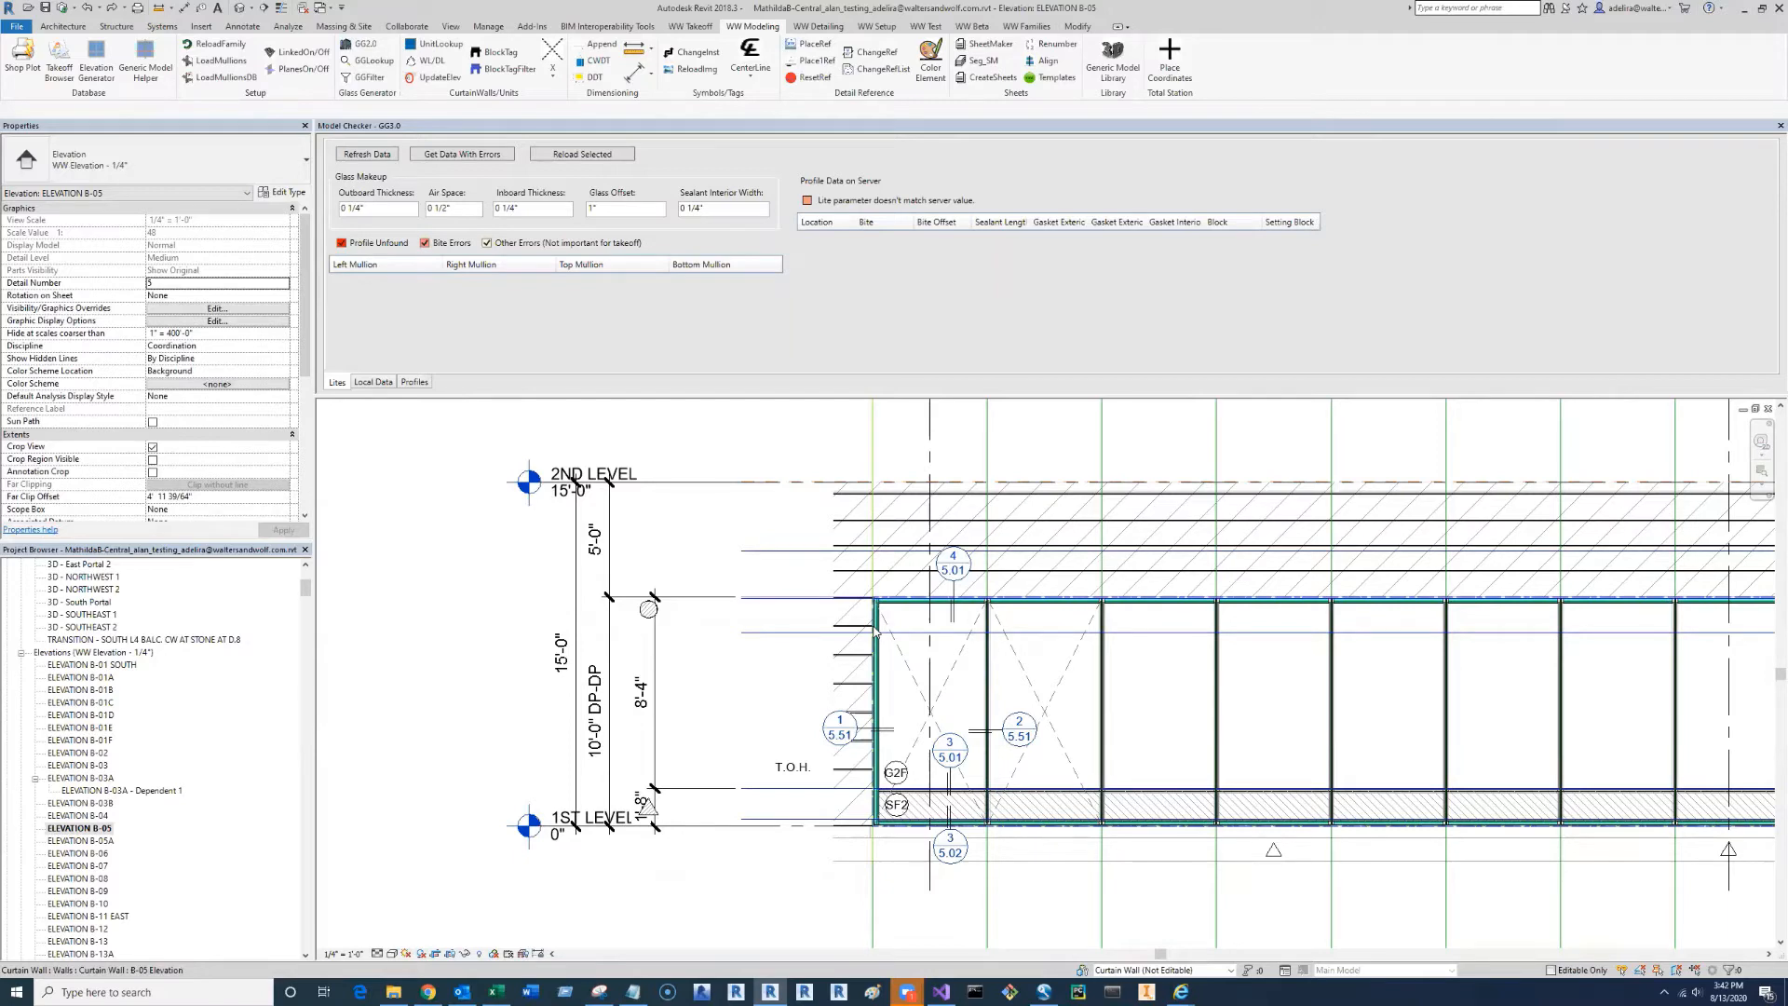
pyautogui.moveTo(875, 631); pyautogui.dragTo(845, 633, button='middle')
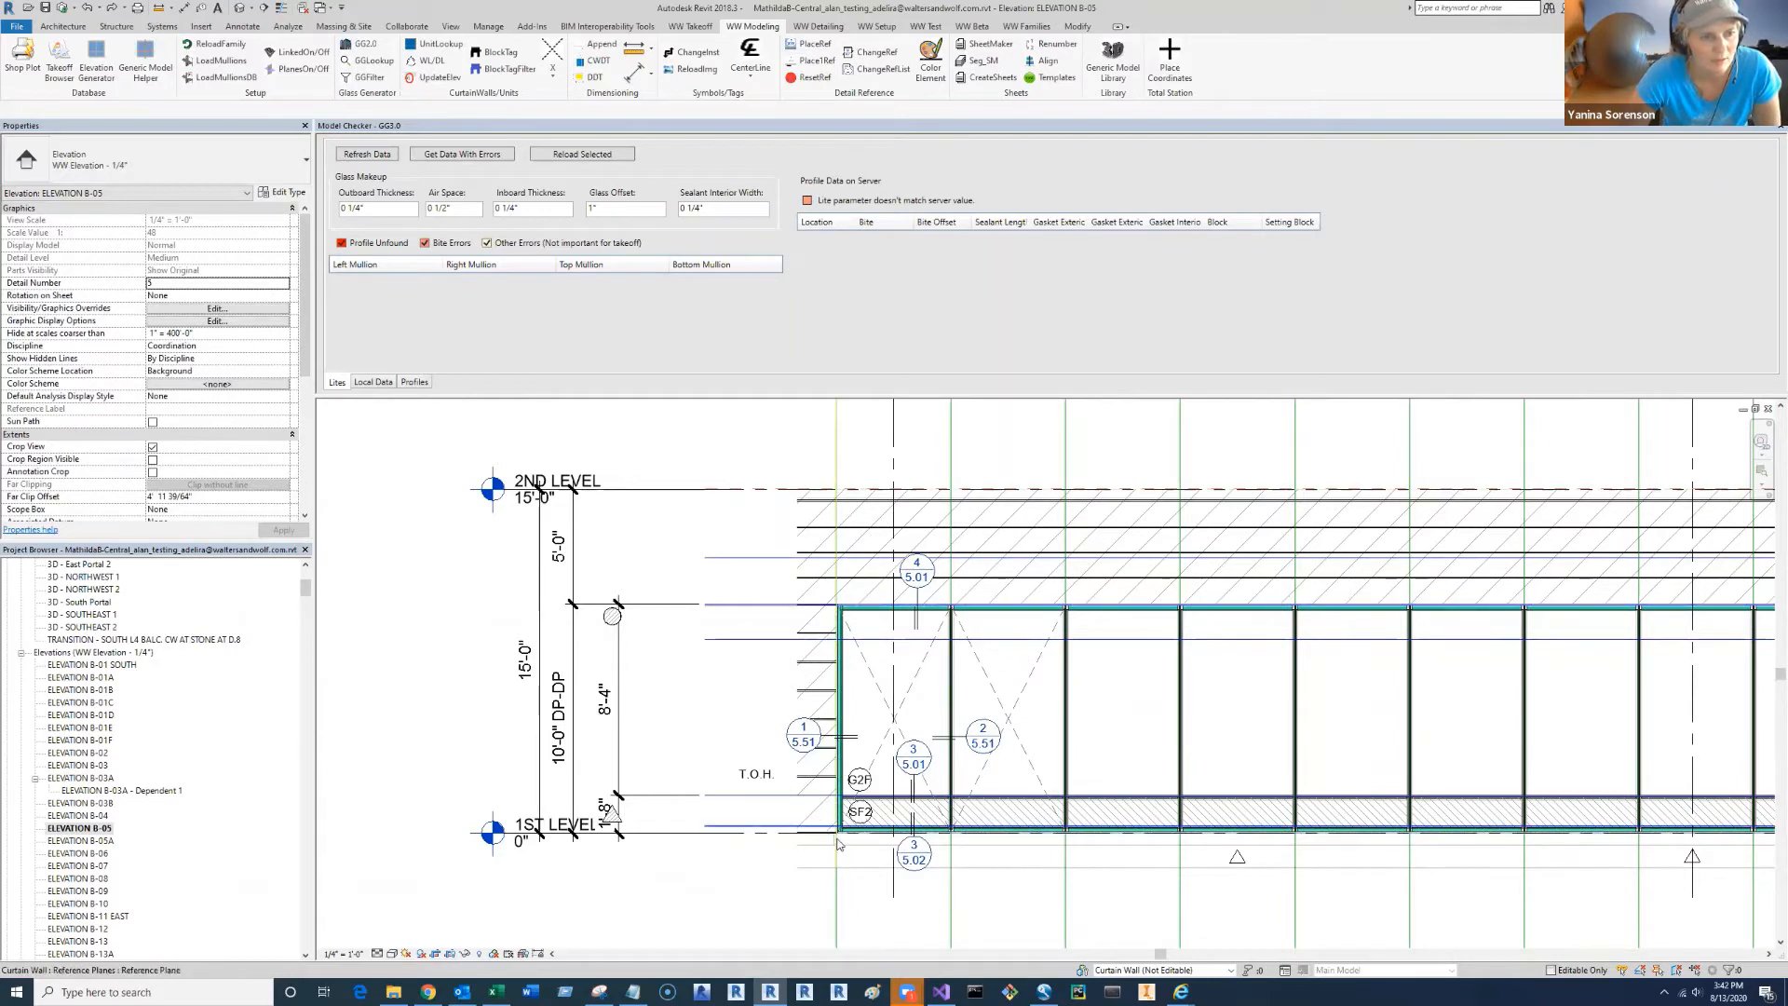
pyautogui.scroll(3, 836, 844)
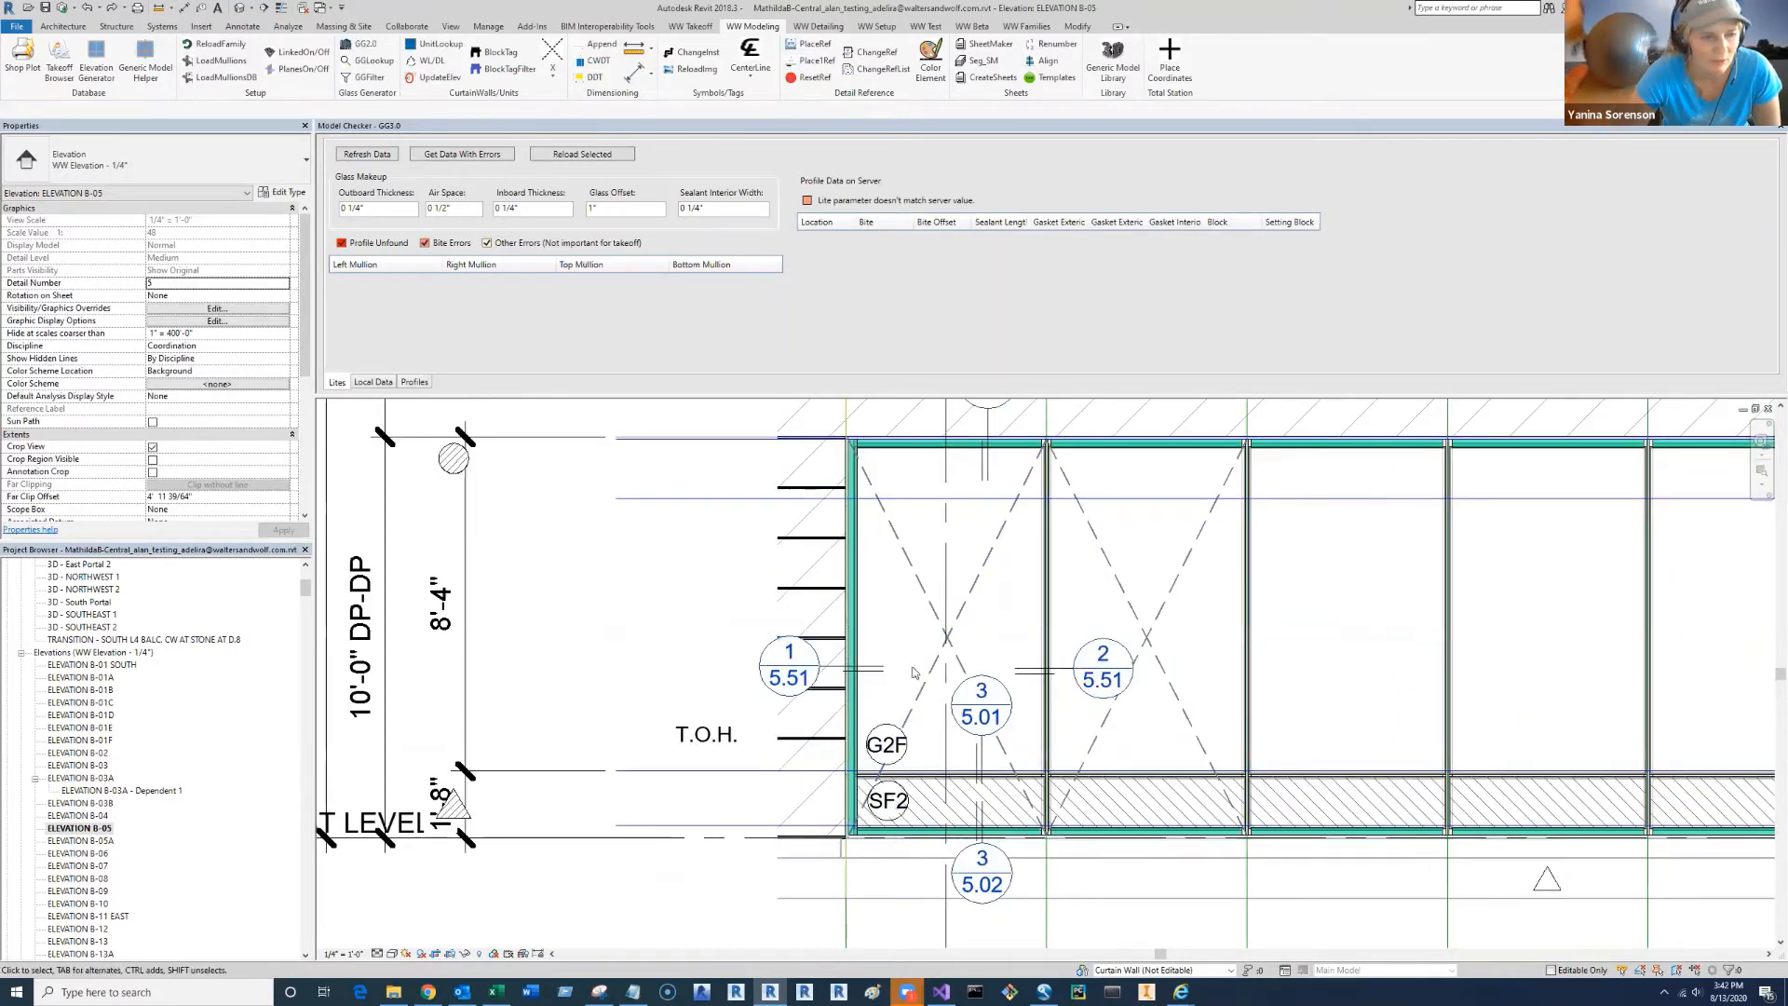
pyautogui.moveTo(851, 512); pyautogui.dragTo(926, 513, button='middle')
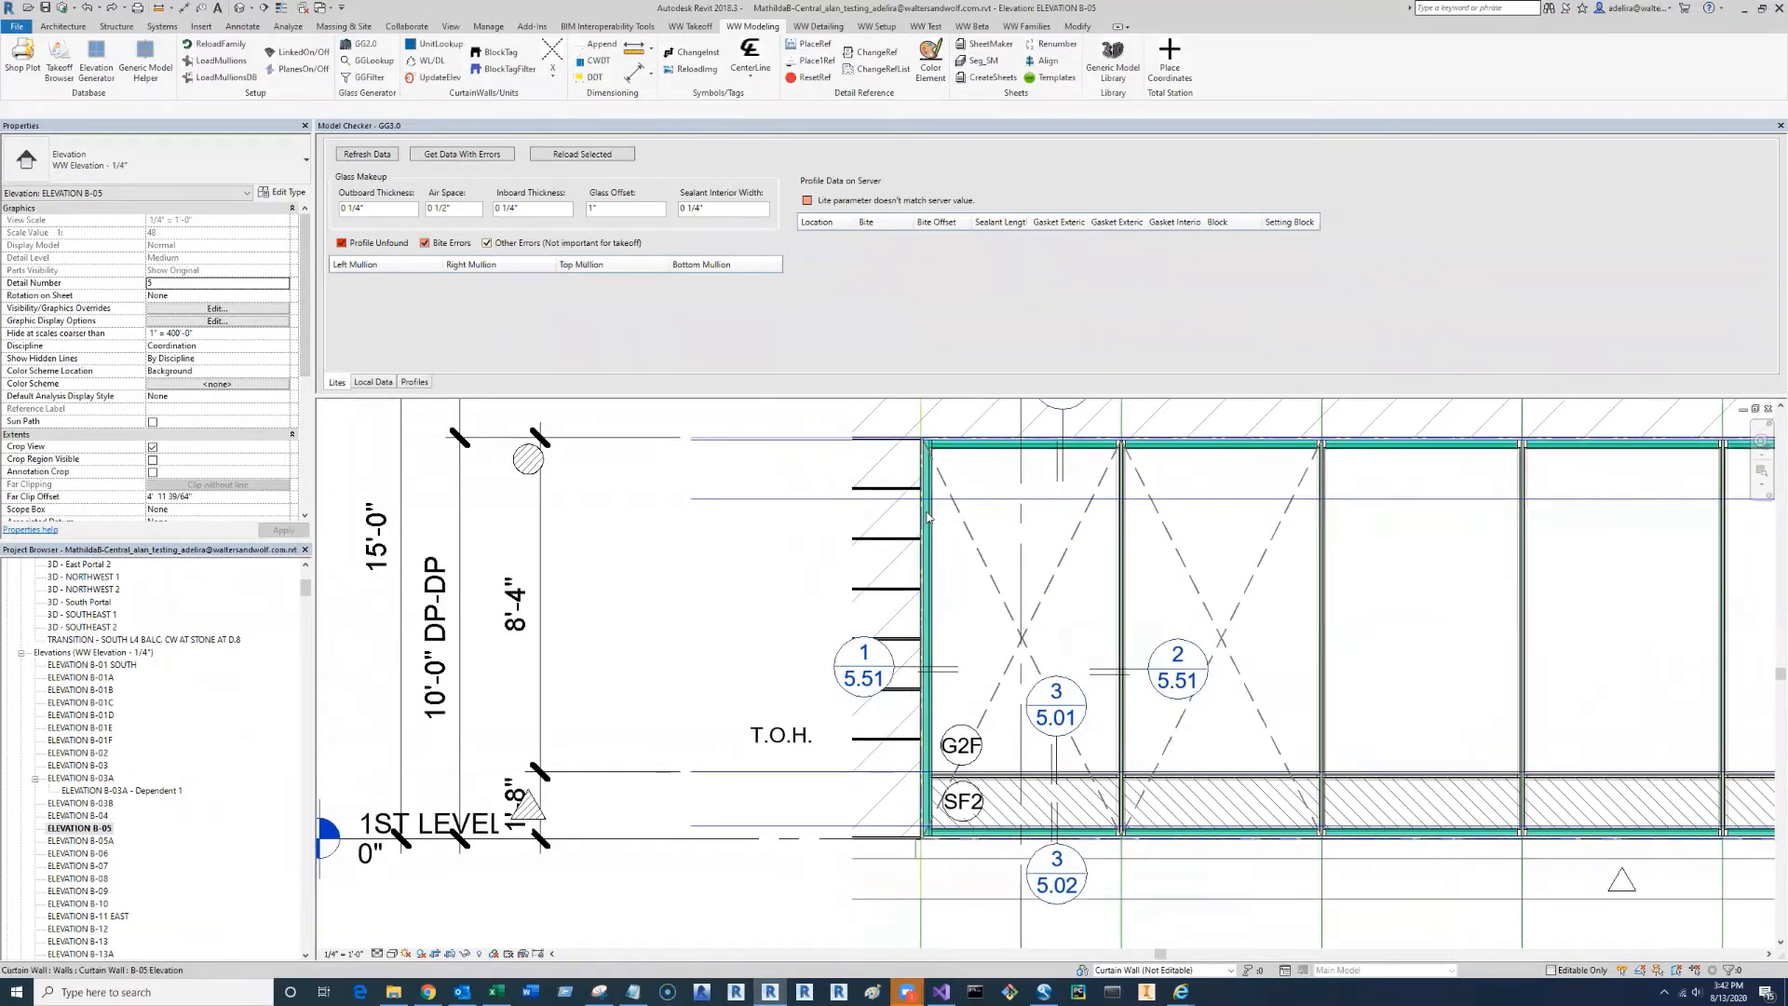
pyautogui.click(926, 517)
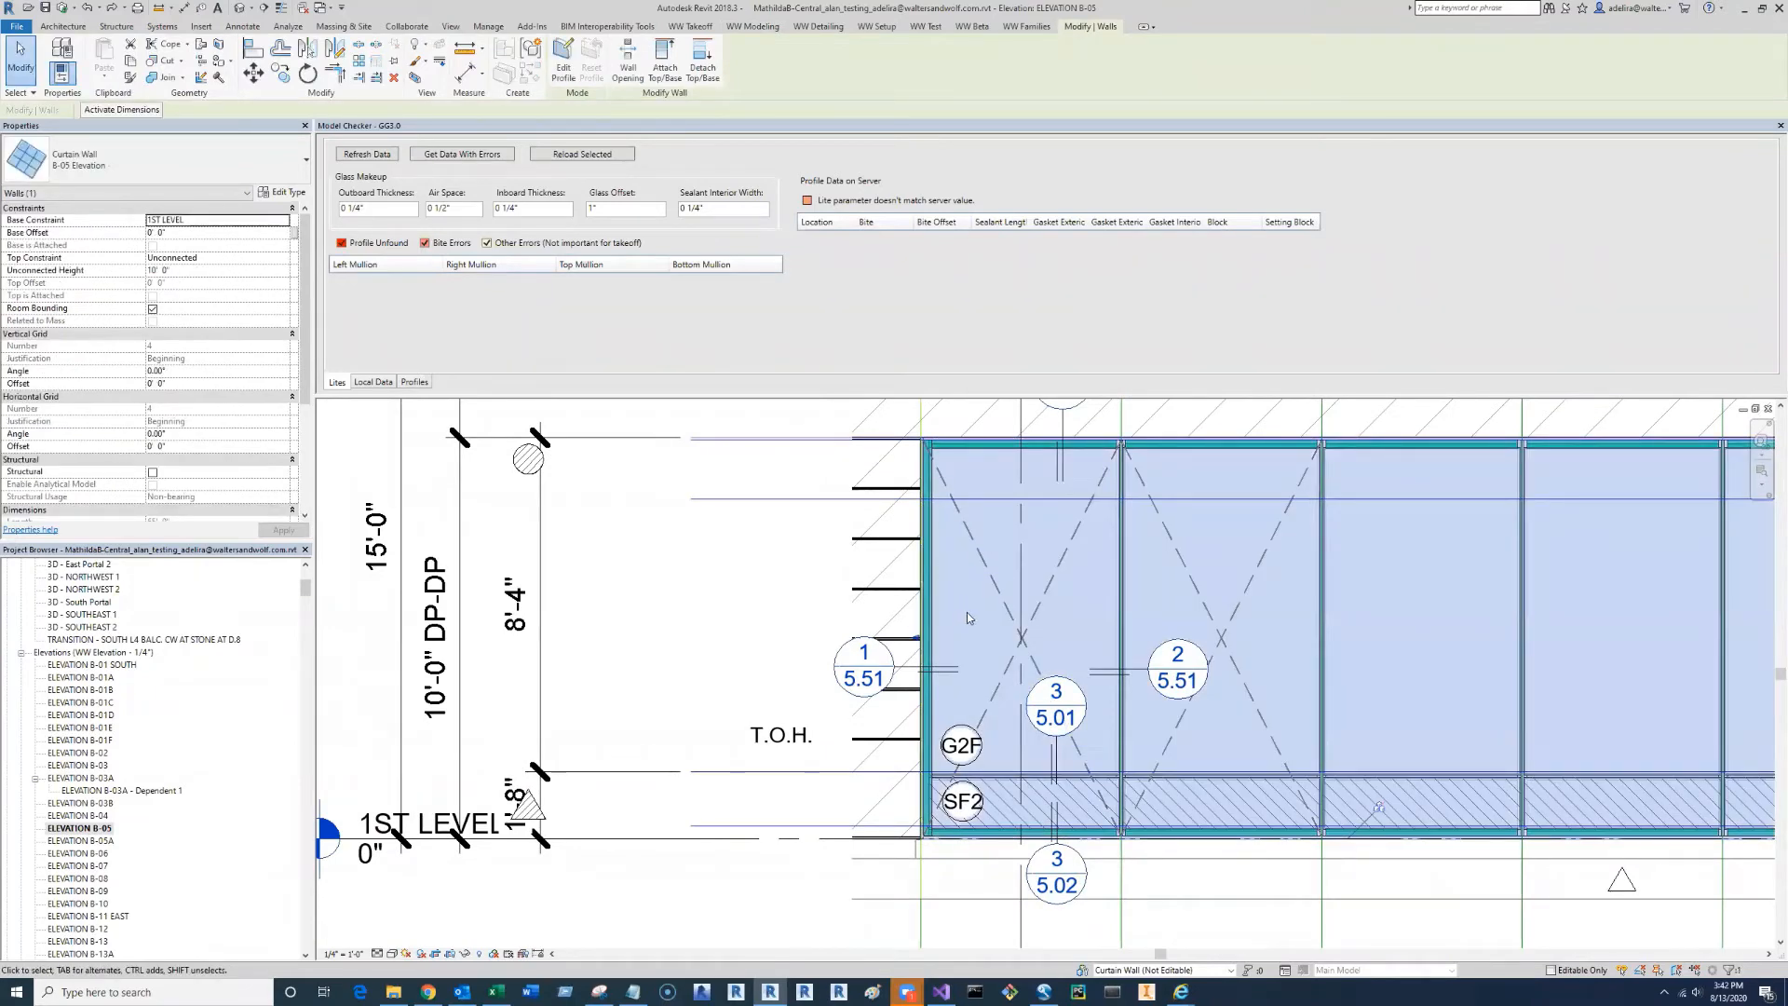
pyautogui.moveTo(647, 780); pyautogui.dragTo(756, 758, button='middle')
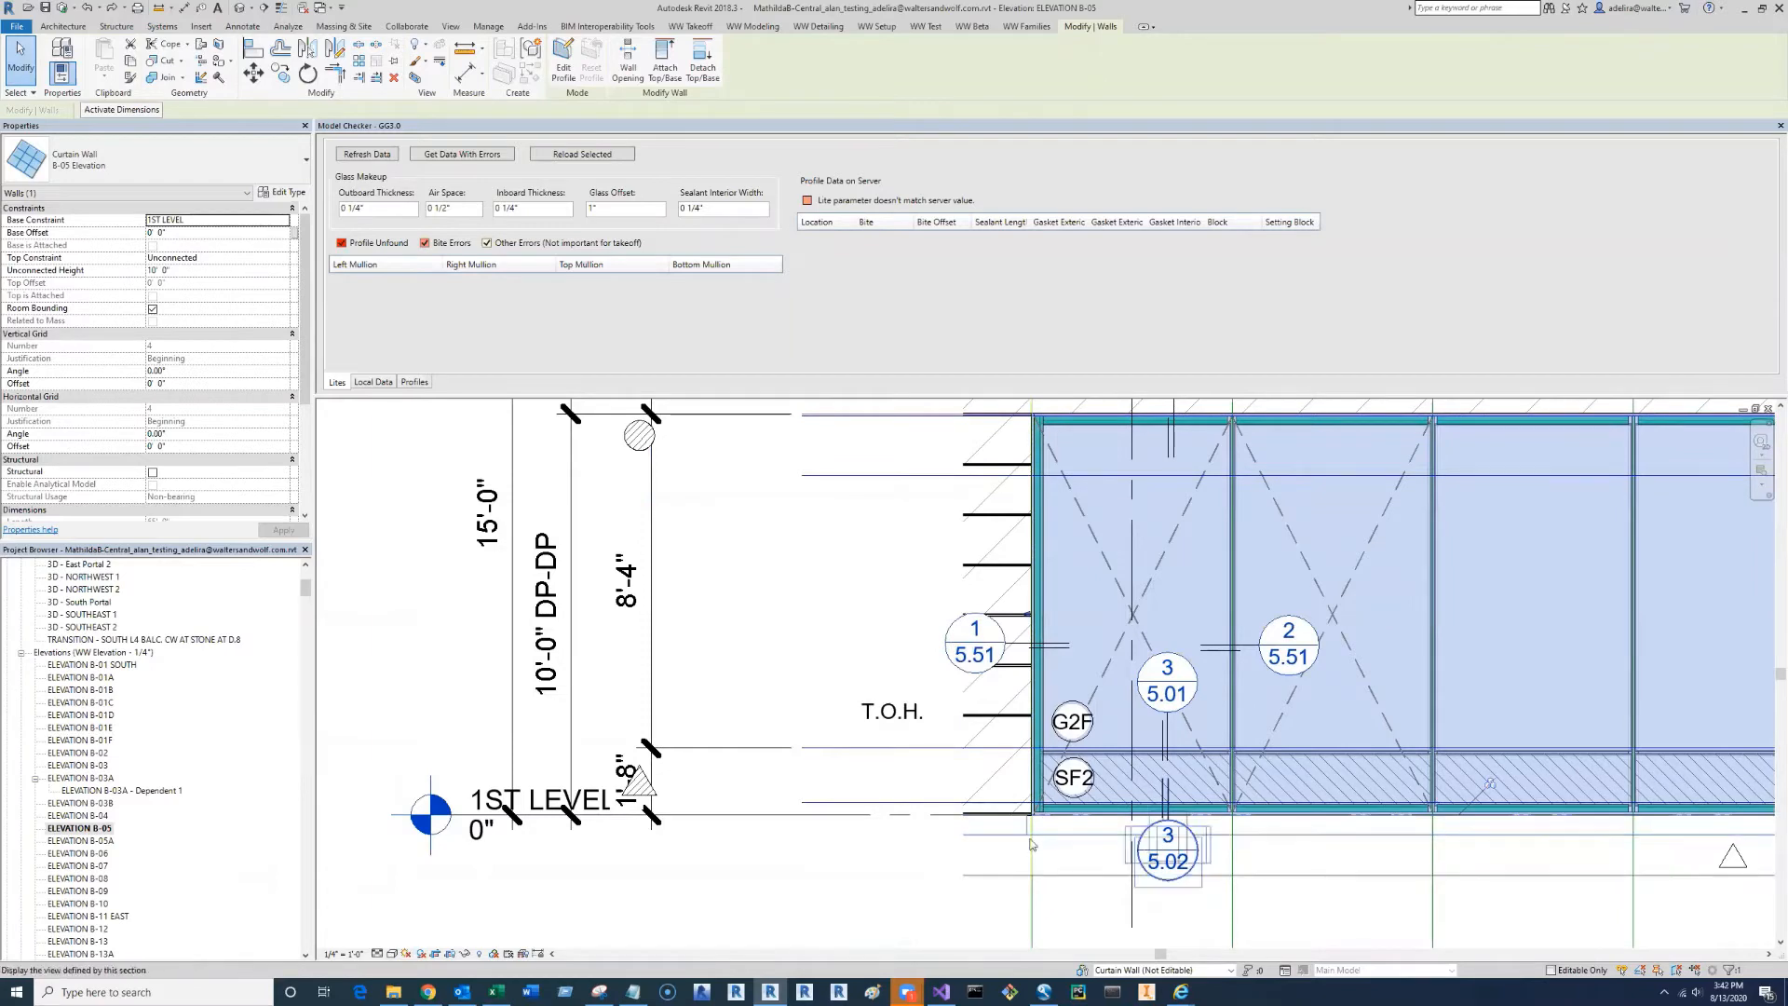
pyautogui.moveTo(1131, 423); pyautogui.dragTo(1111, 540, button='middle')
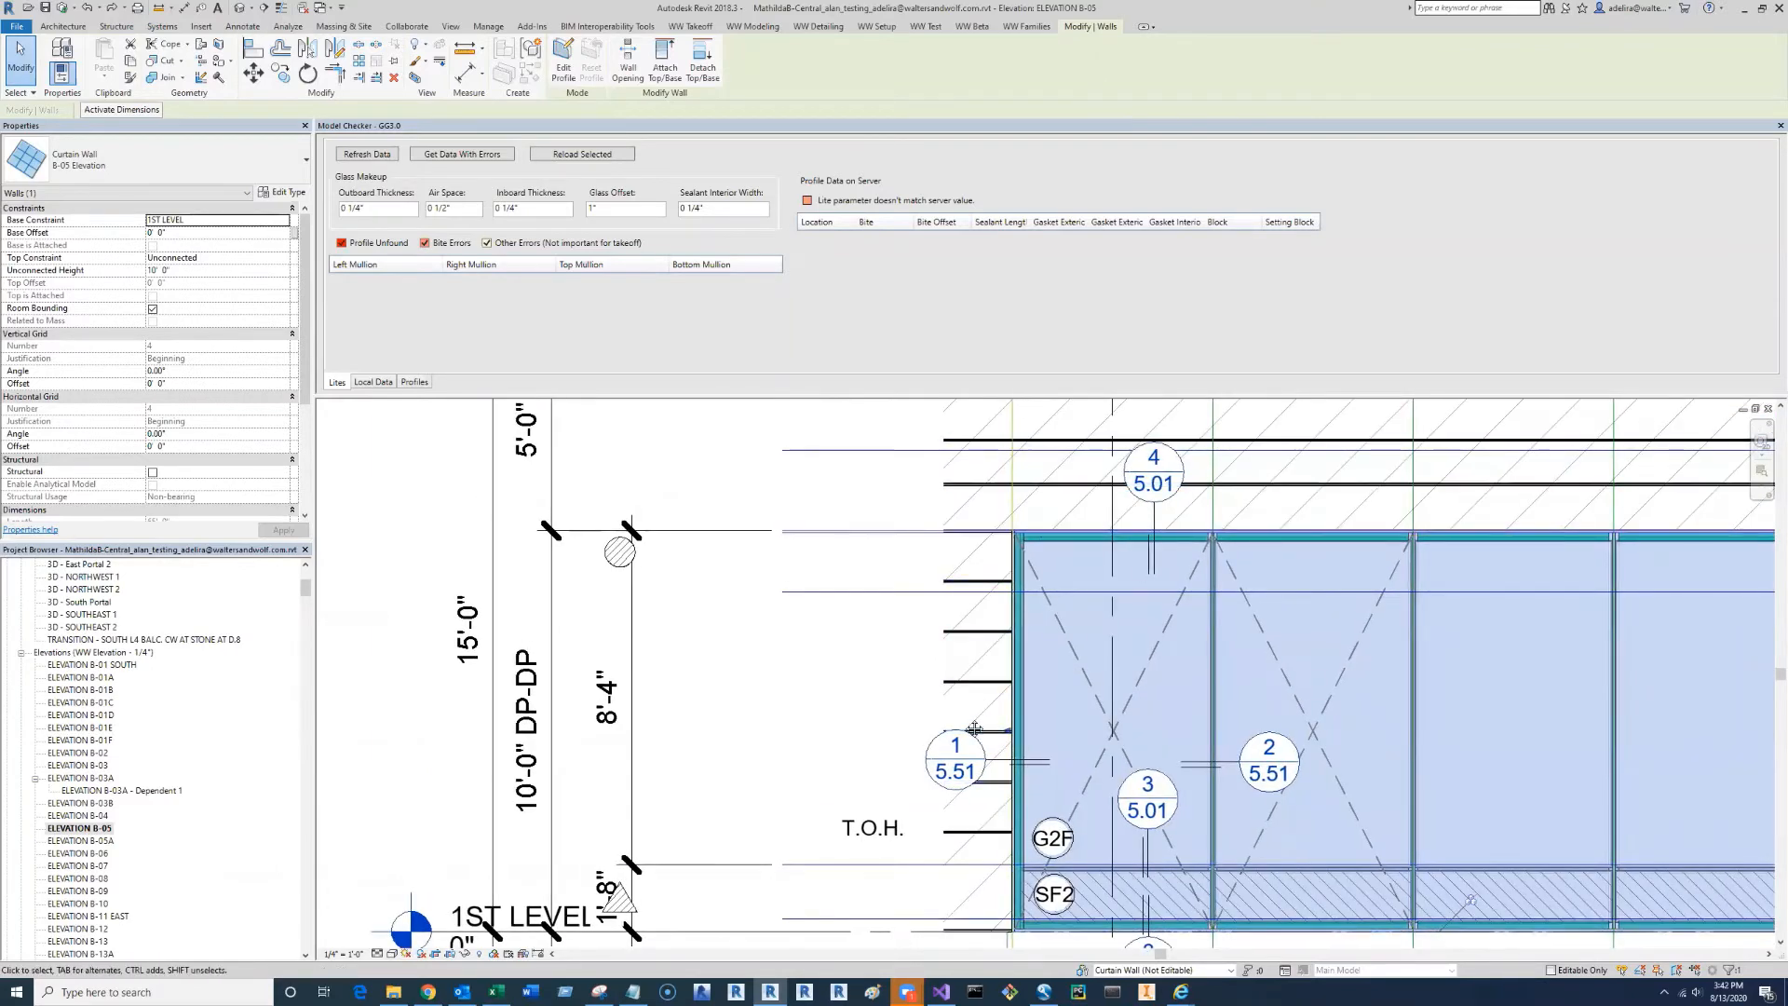
pyautogui.moveTo(1105, 865); pyautogui.dragTo(1085, 803, button='middle')
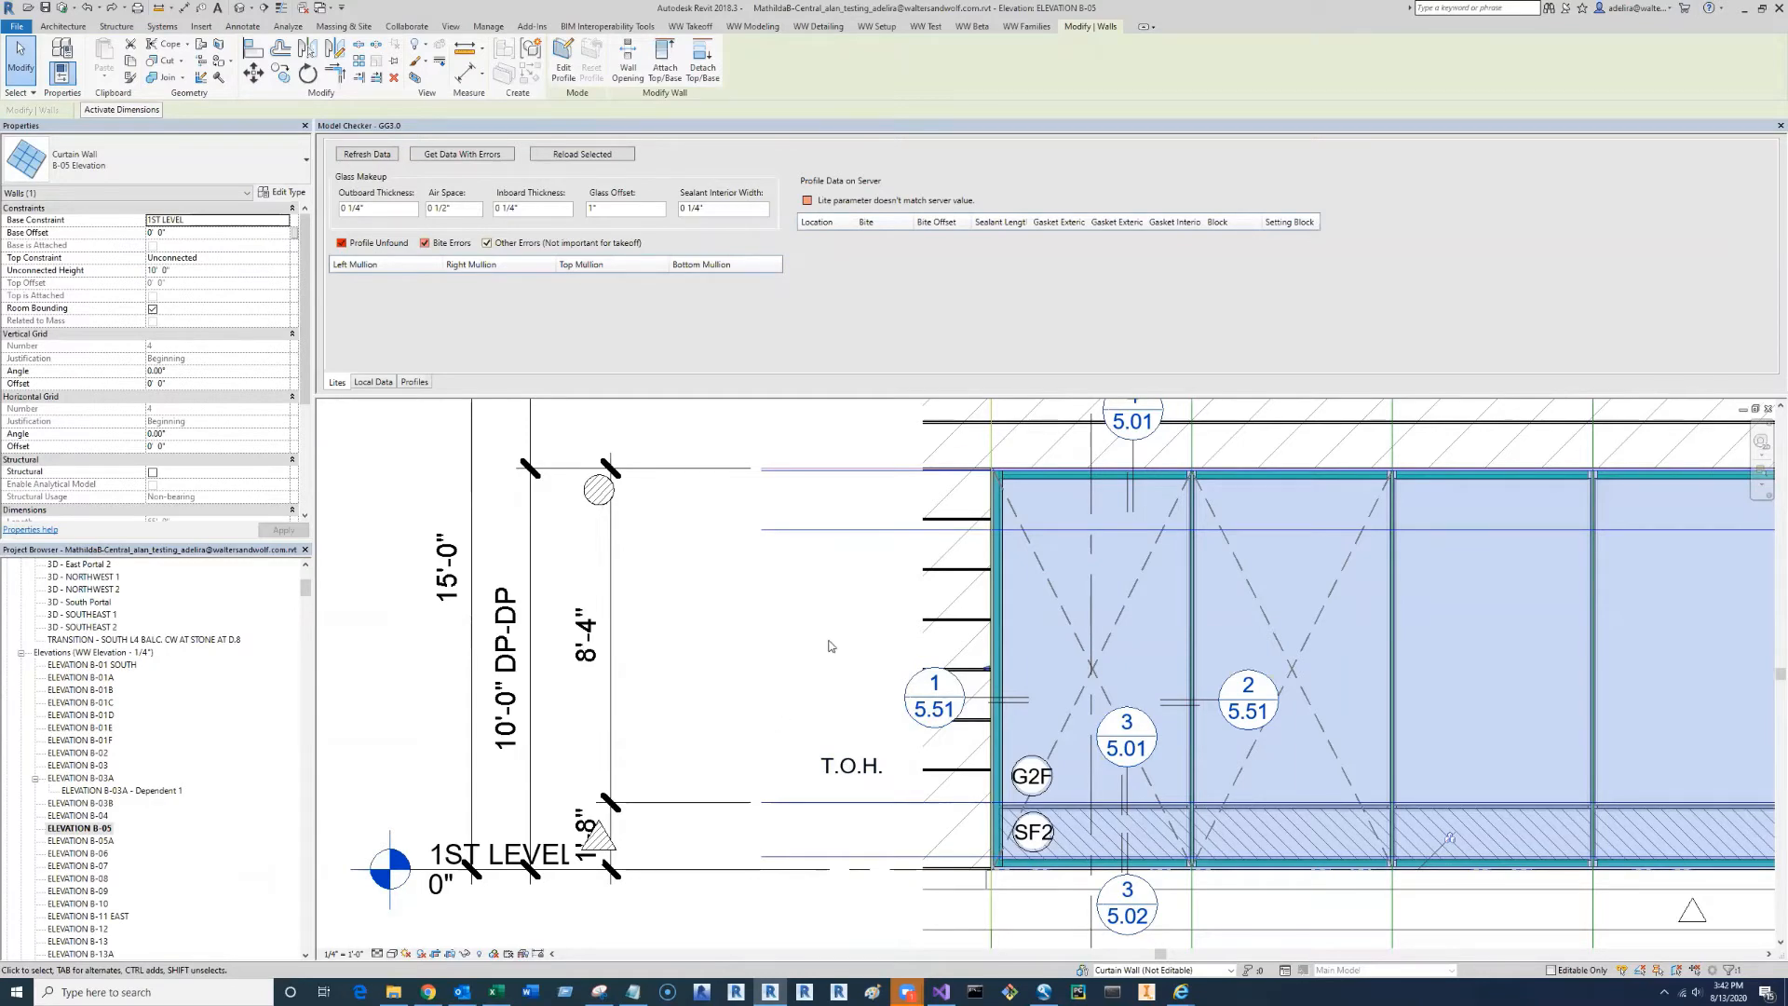
# - Examine the curtain wall's right end and select grid line H, followed by the grid line just beyond the wall's end
pyautogui.scroll(-4, 864, 572)
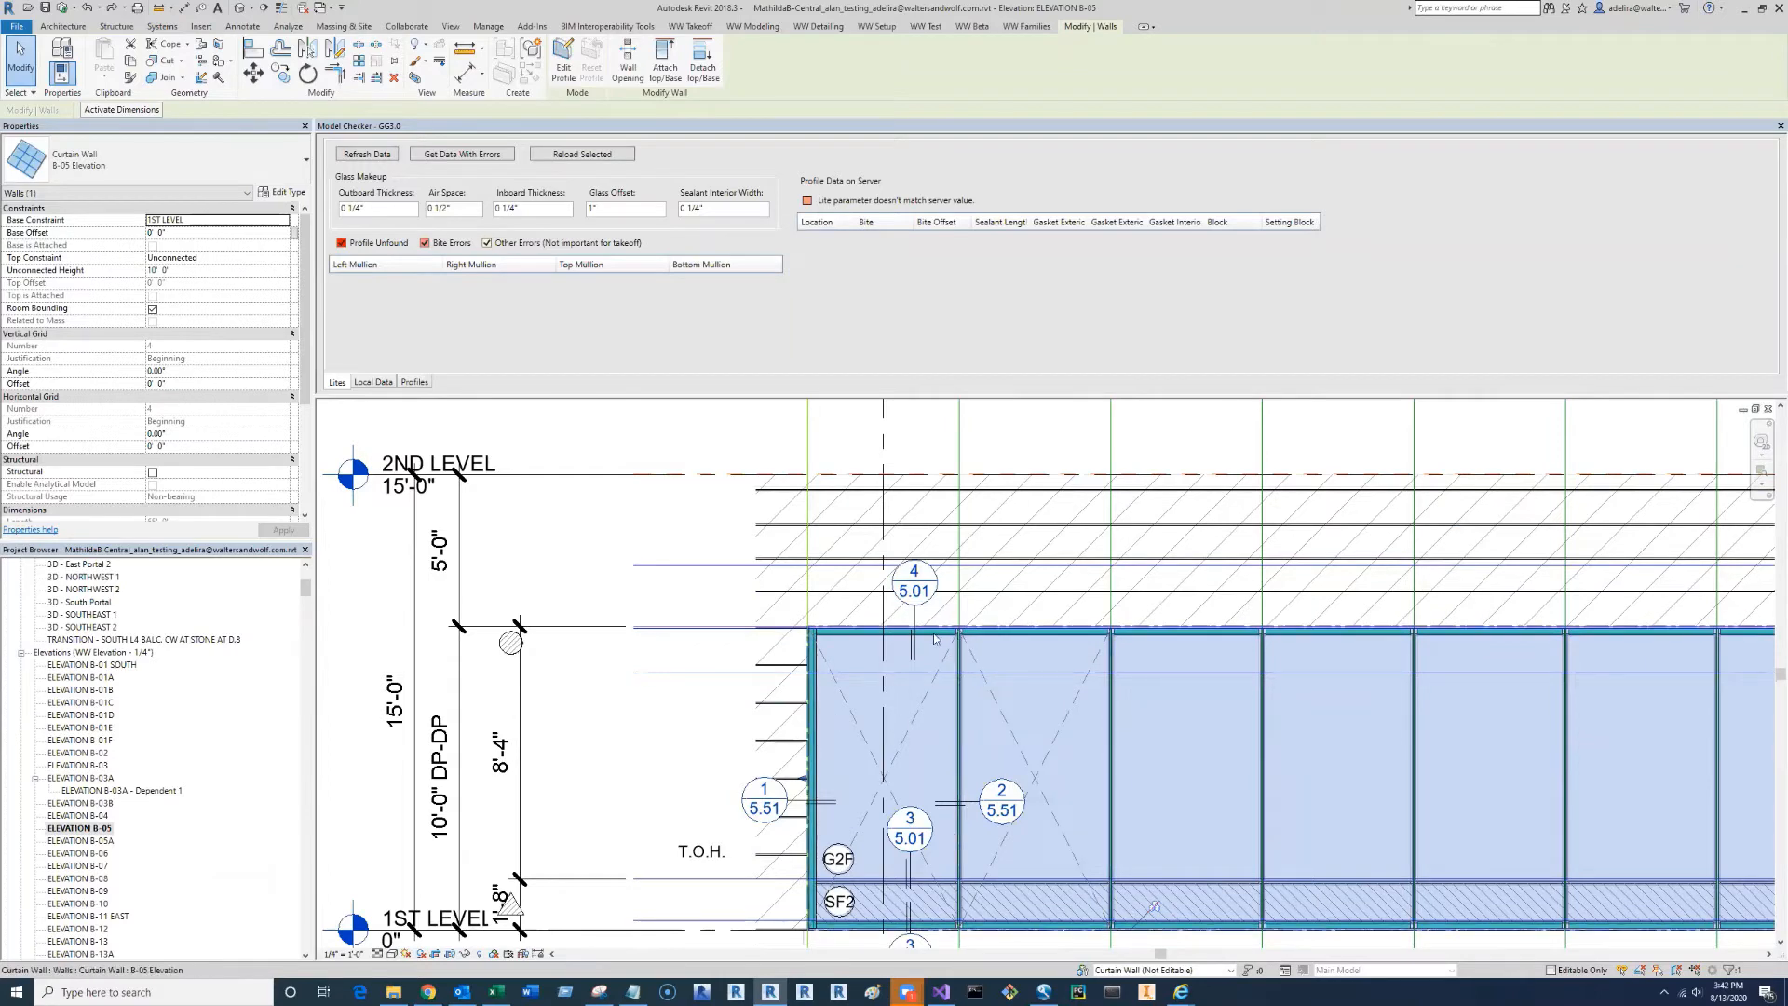
pyautogui.scroll(-3, 935, 638)
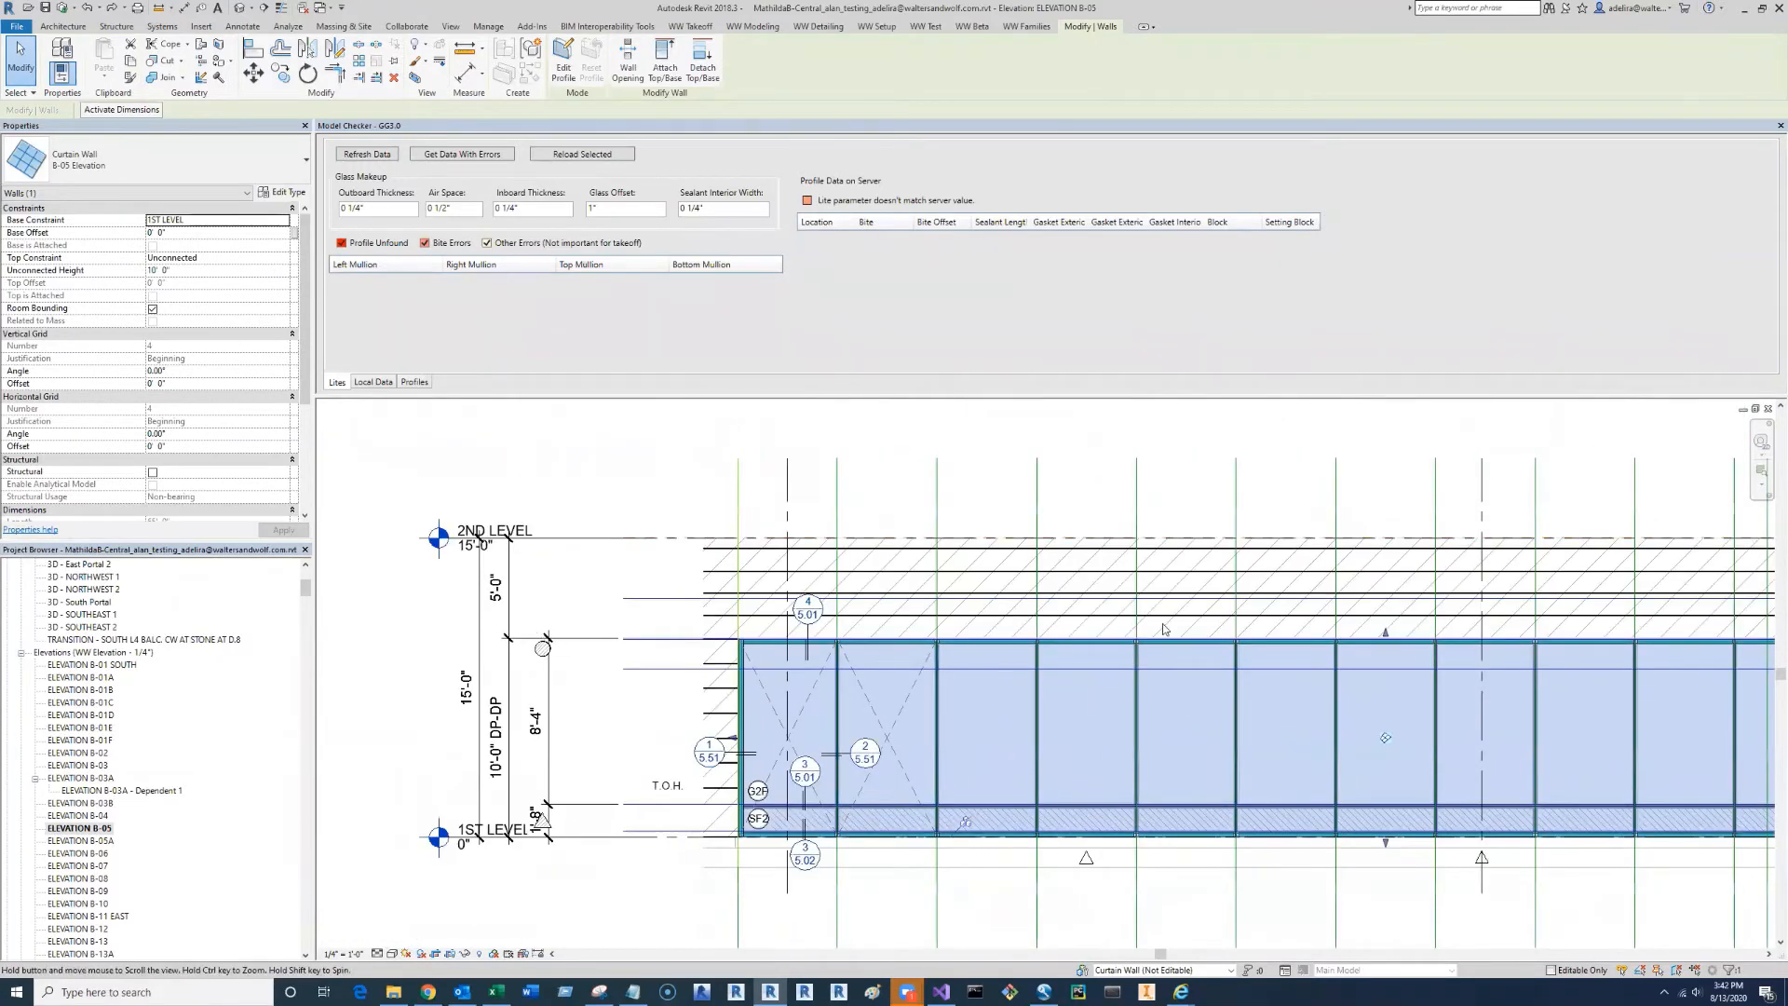
pyautogui.moveTo(1162, 629); pyautogui.dragTo(901, 619, button='middle')
pyautogui.scroll(-1, 1149, 592)
pyautogui.scroll(2, 1133, 665)
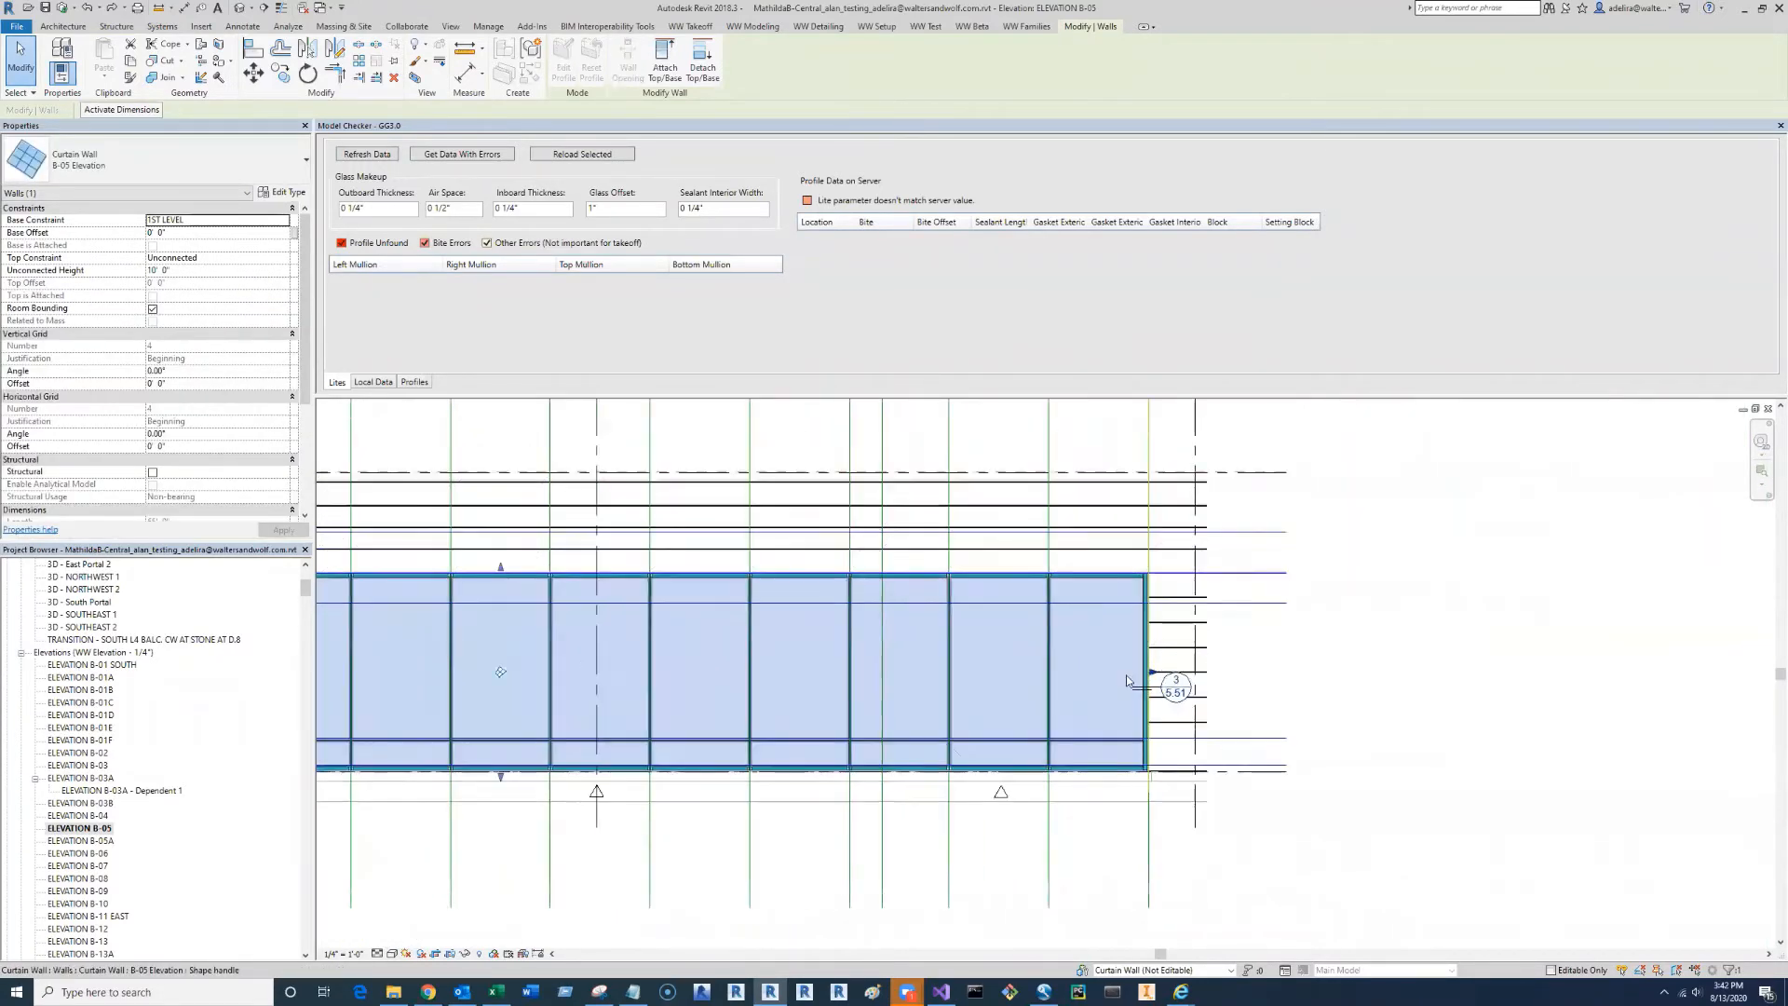
pyautogui.moveTo(1102, 552); pyautogui.dragTo(1367, 711, button='middle')
pyautogui.moveTo(1049, 587); pyautogui.dragTo(838, 598, button='middle')
pyautogui.click(1097, 564)
pyautogui.click(1093, 581)
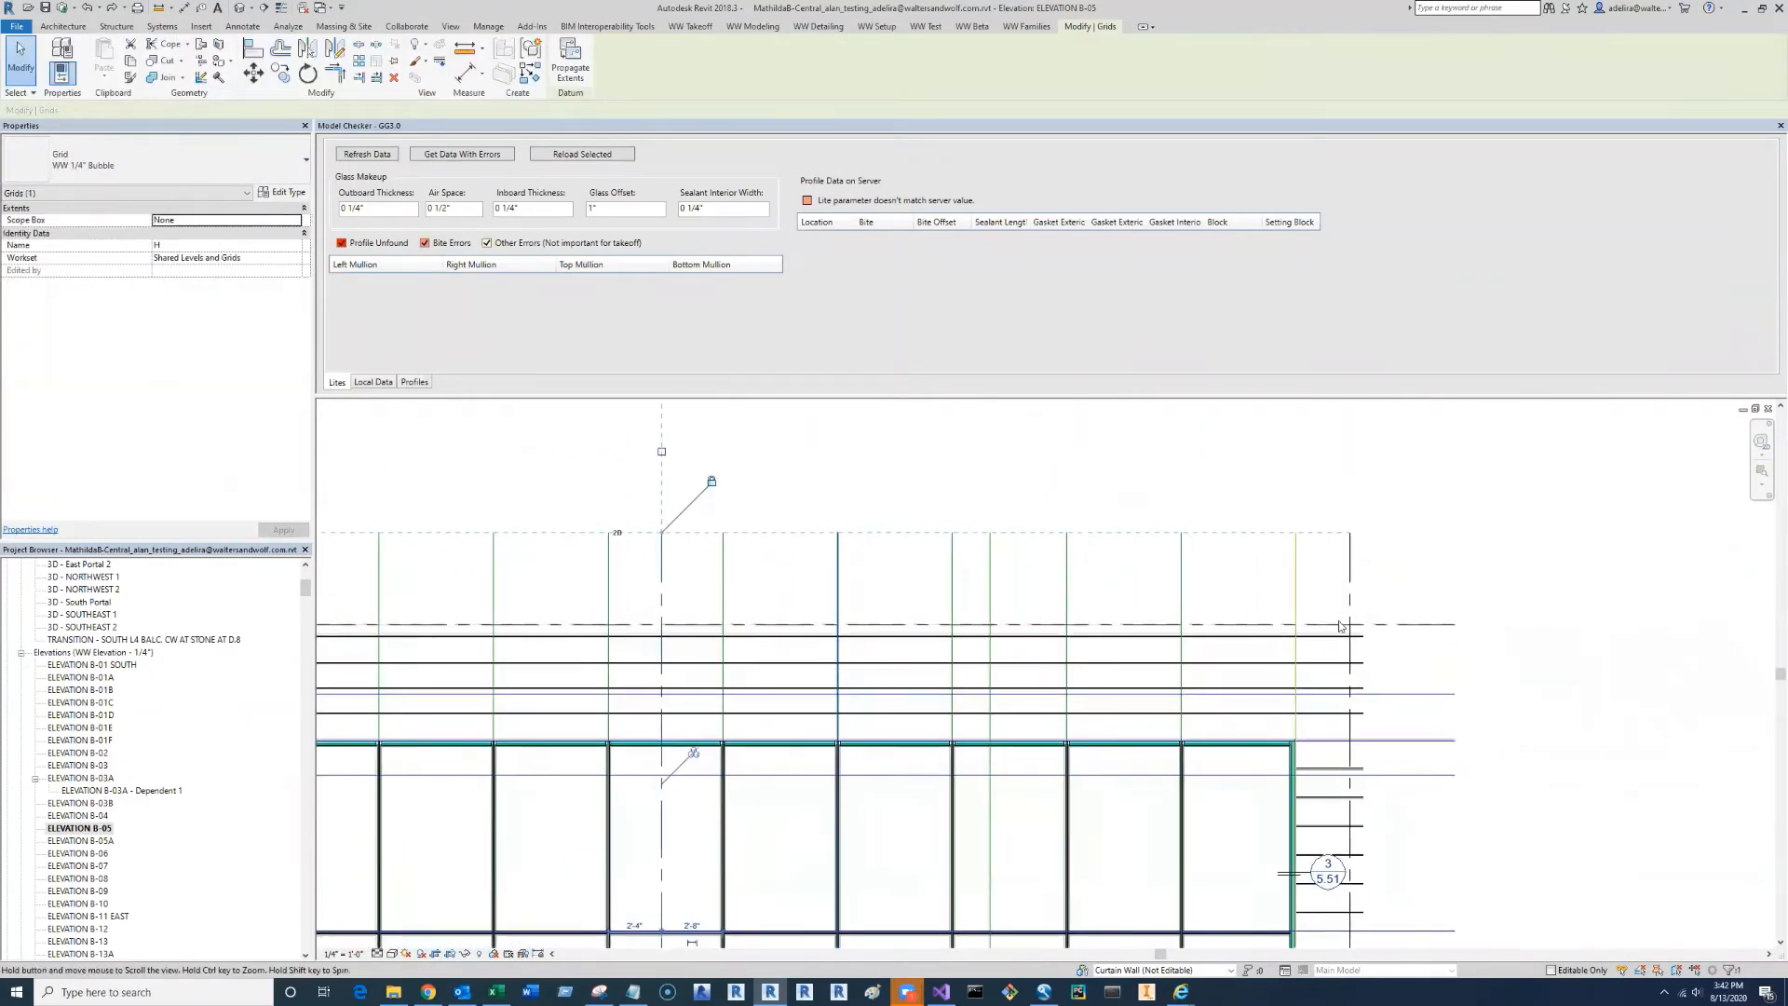
pyautogui.click(1351, 583)
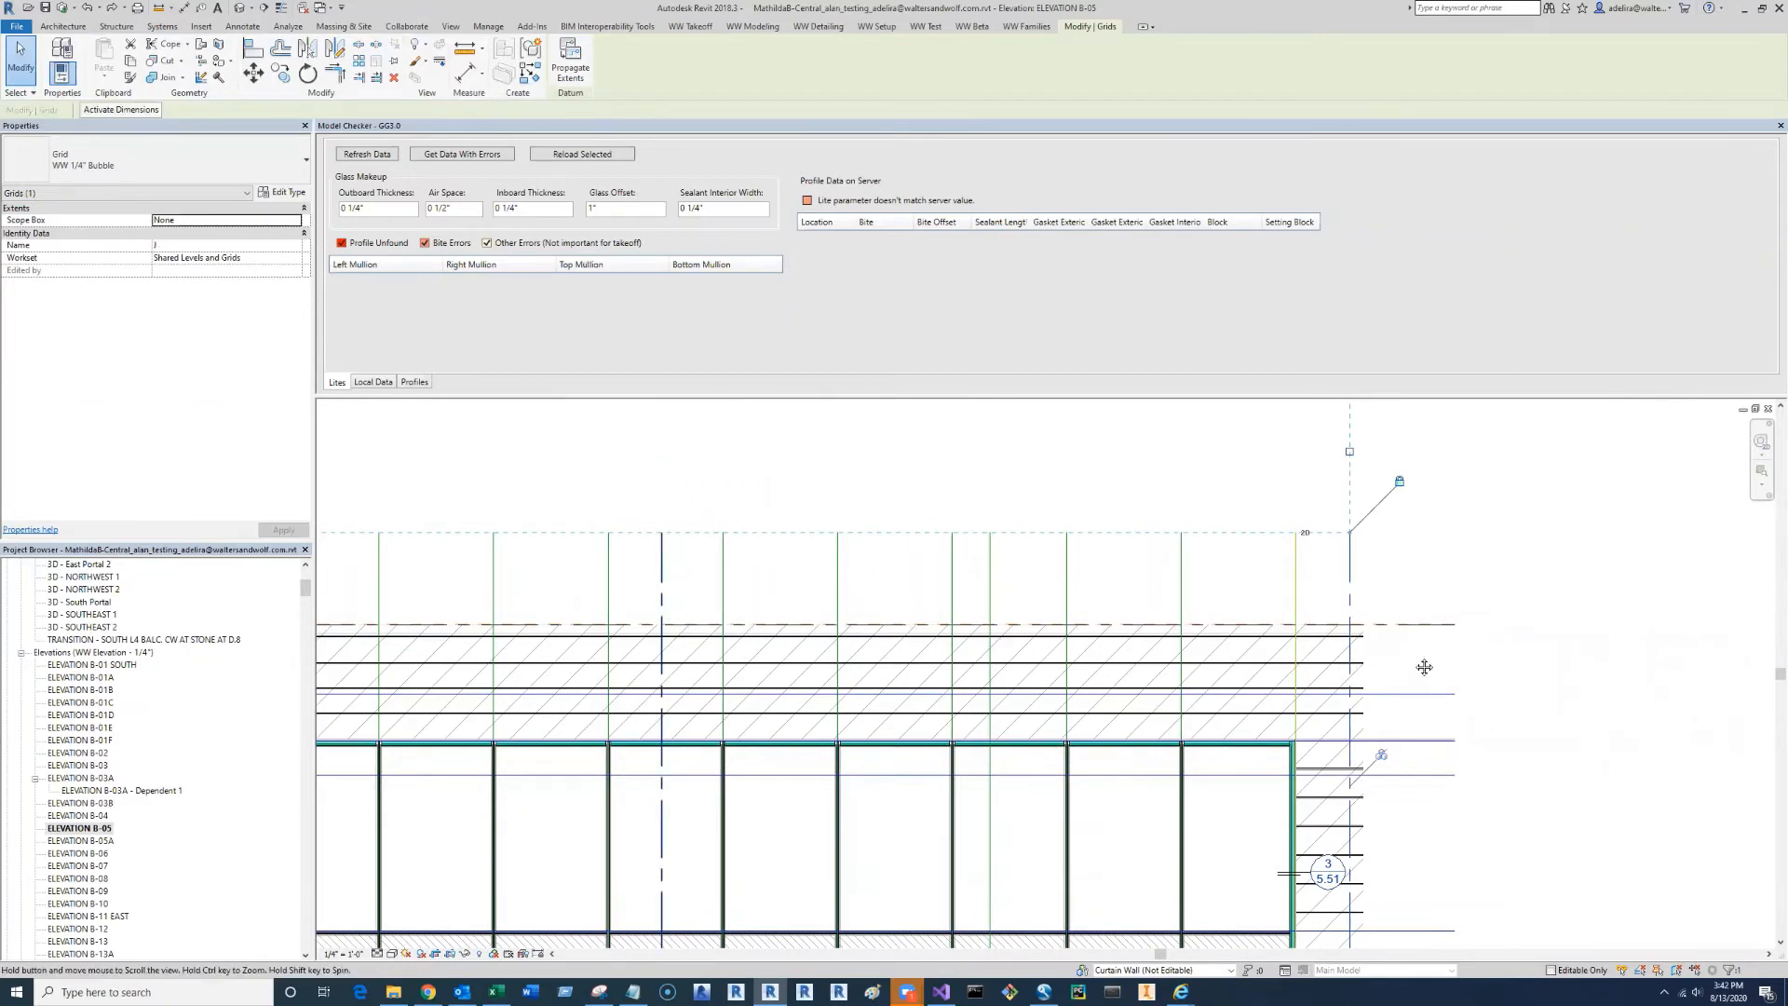
# - Clear the grid line selection and inspect the vertical dimension string at the 2nd Level, left of the curtain wall
pyautogui.moveTo(1424, 666); pyautogui.dragTo(1723, 698, button='middle')
pyautogui.moveTo(531, 560); pyautogui.dragTo(1334, 532, button='middle')
pyautogui.click(836, 546)
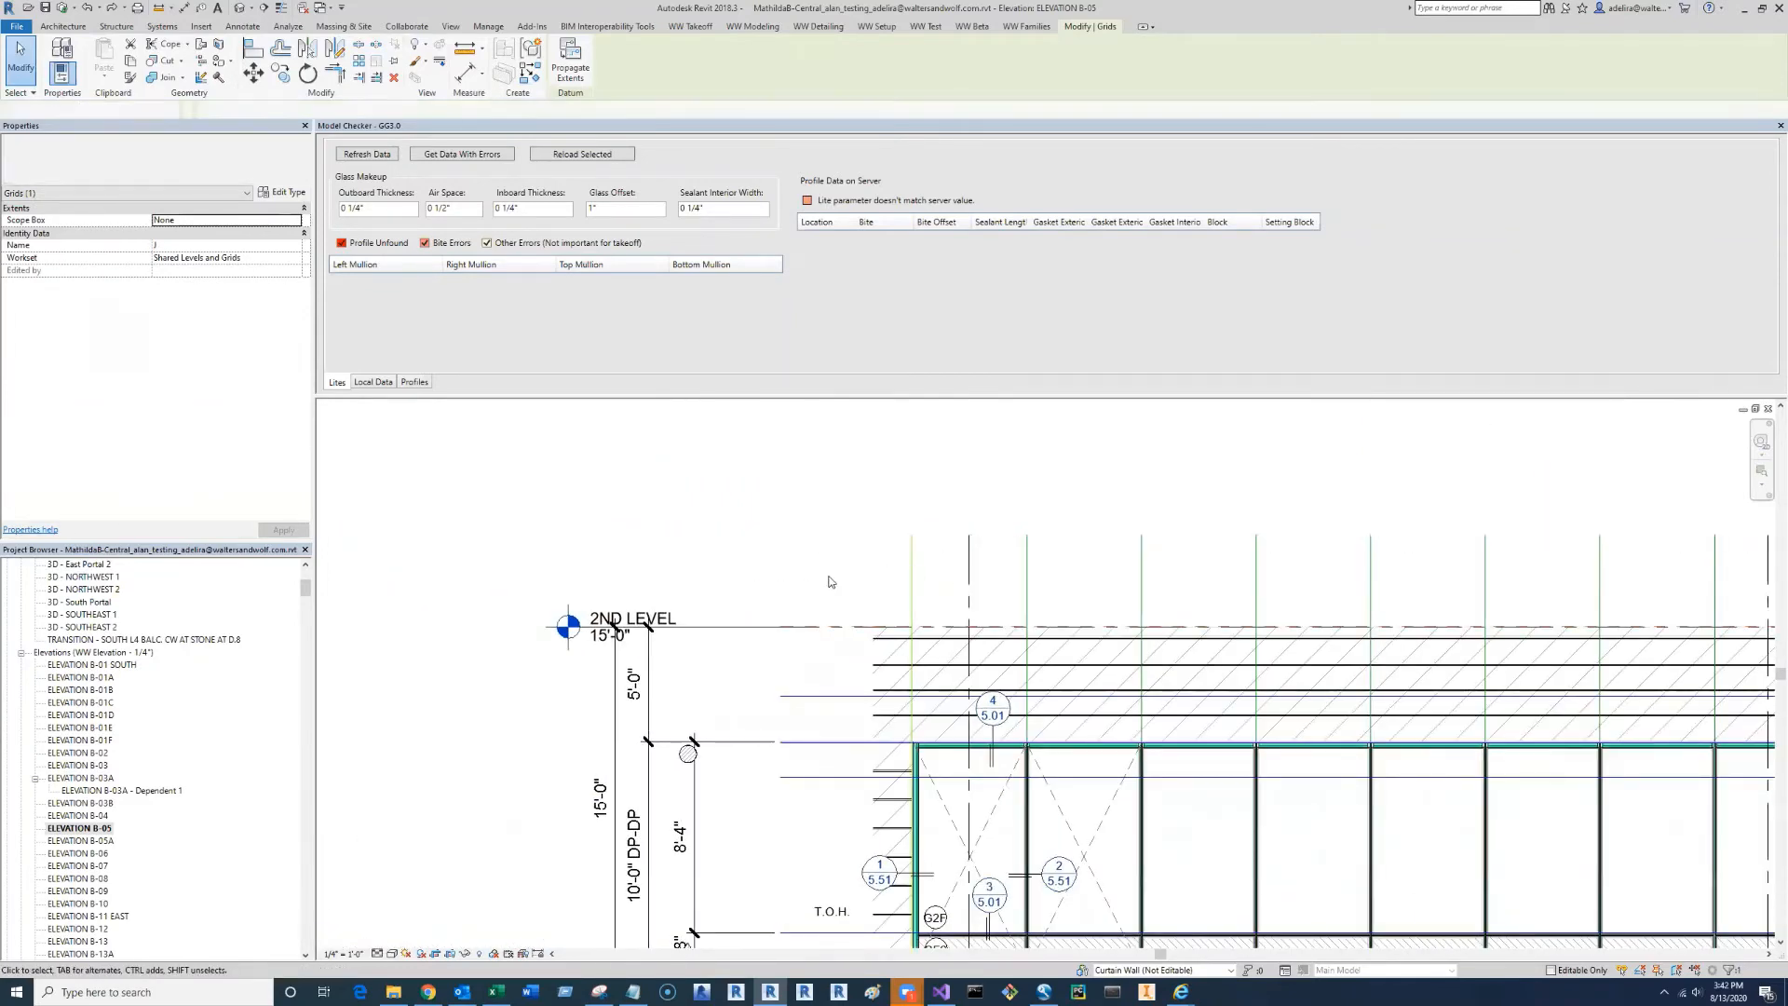
pyautogui.moveTo(898, 645)
pyautogui.mouseDown(button='middle')
pyautogui.moveTo(889, 605)
pyautogui.moveTo(915, 542)
pyautogui.mouseUp(button='middle')
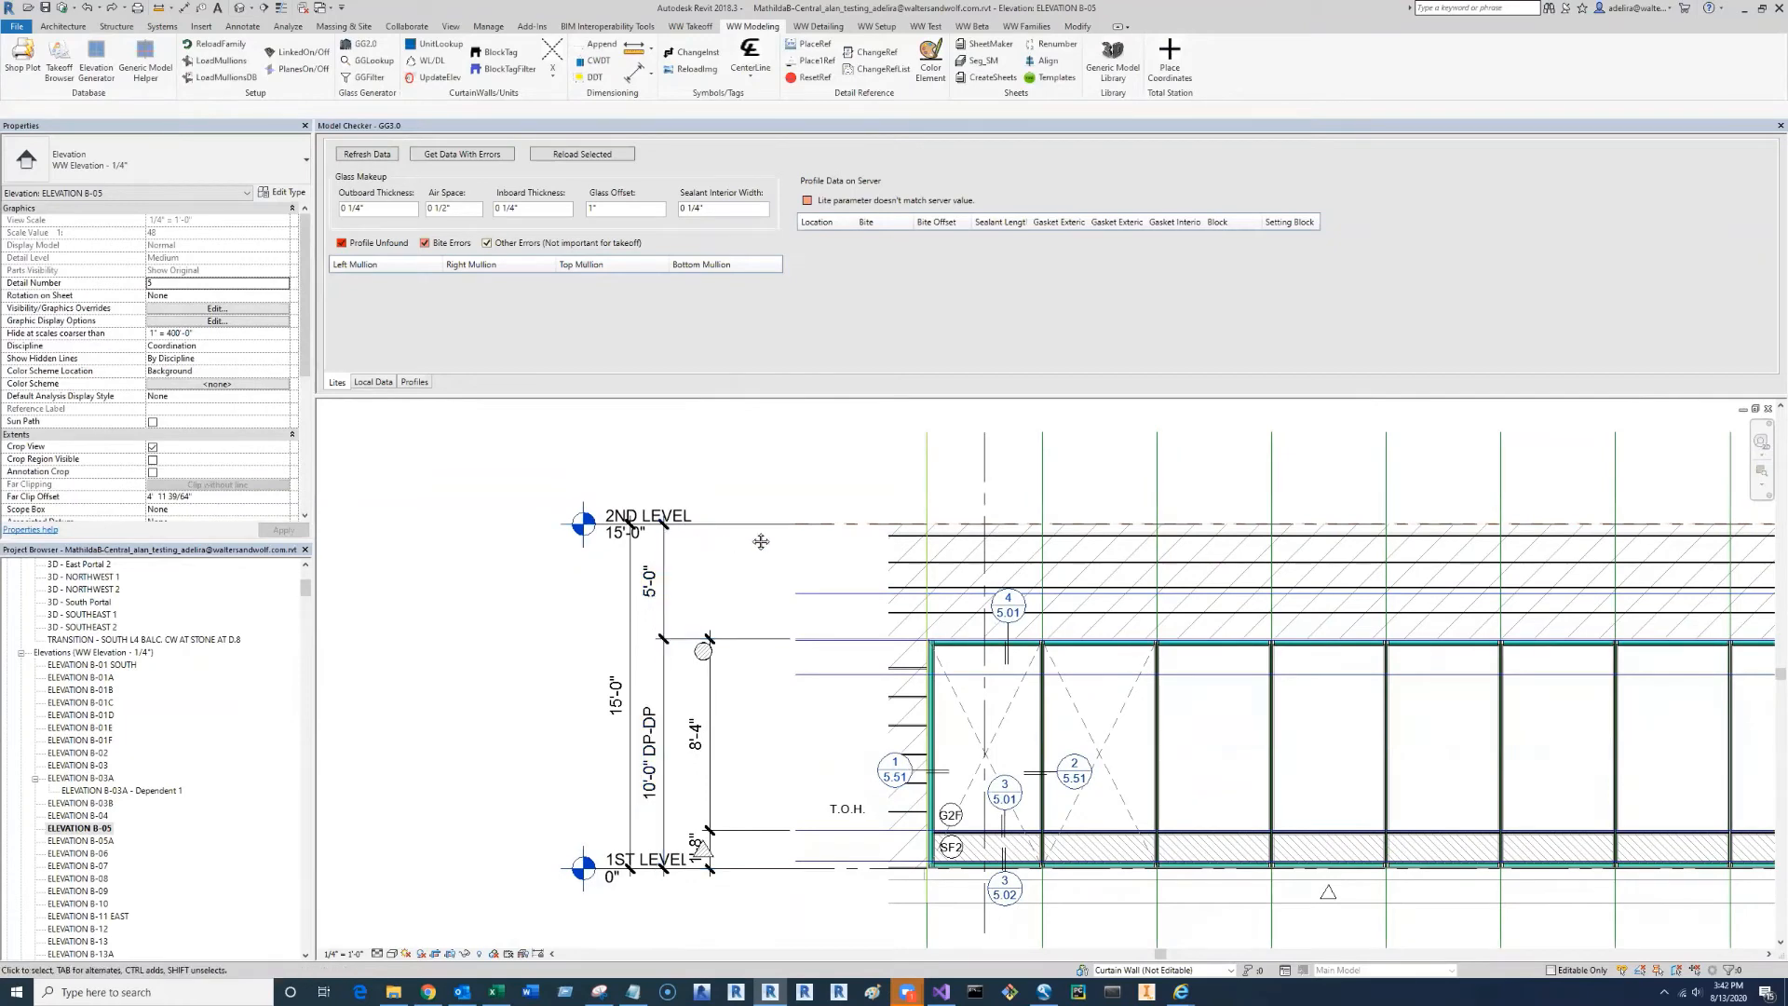
pyautogui.scroll(2, 722, 522)
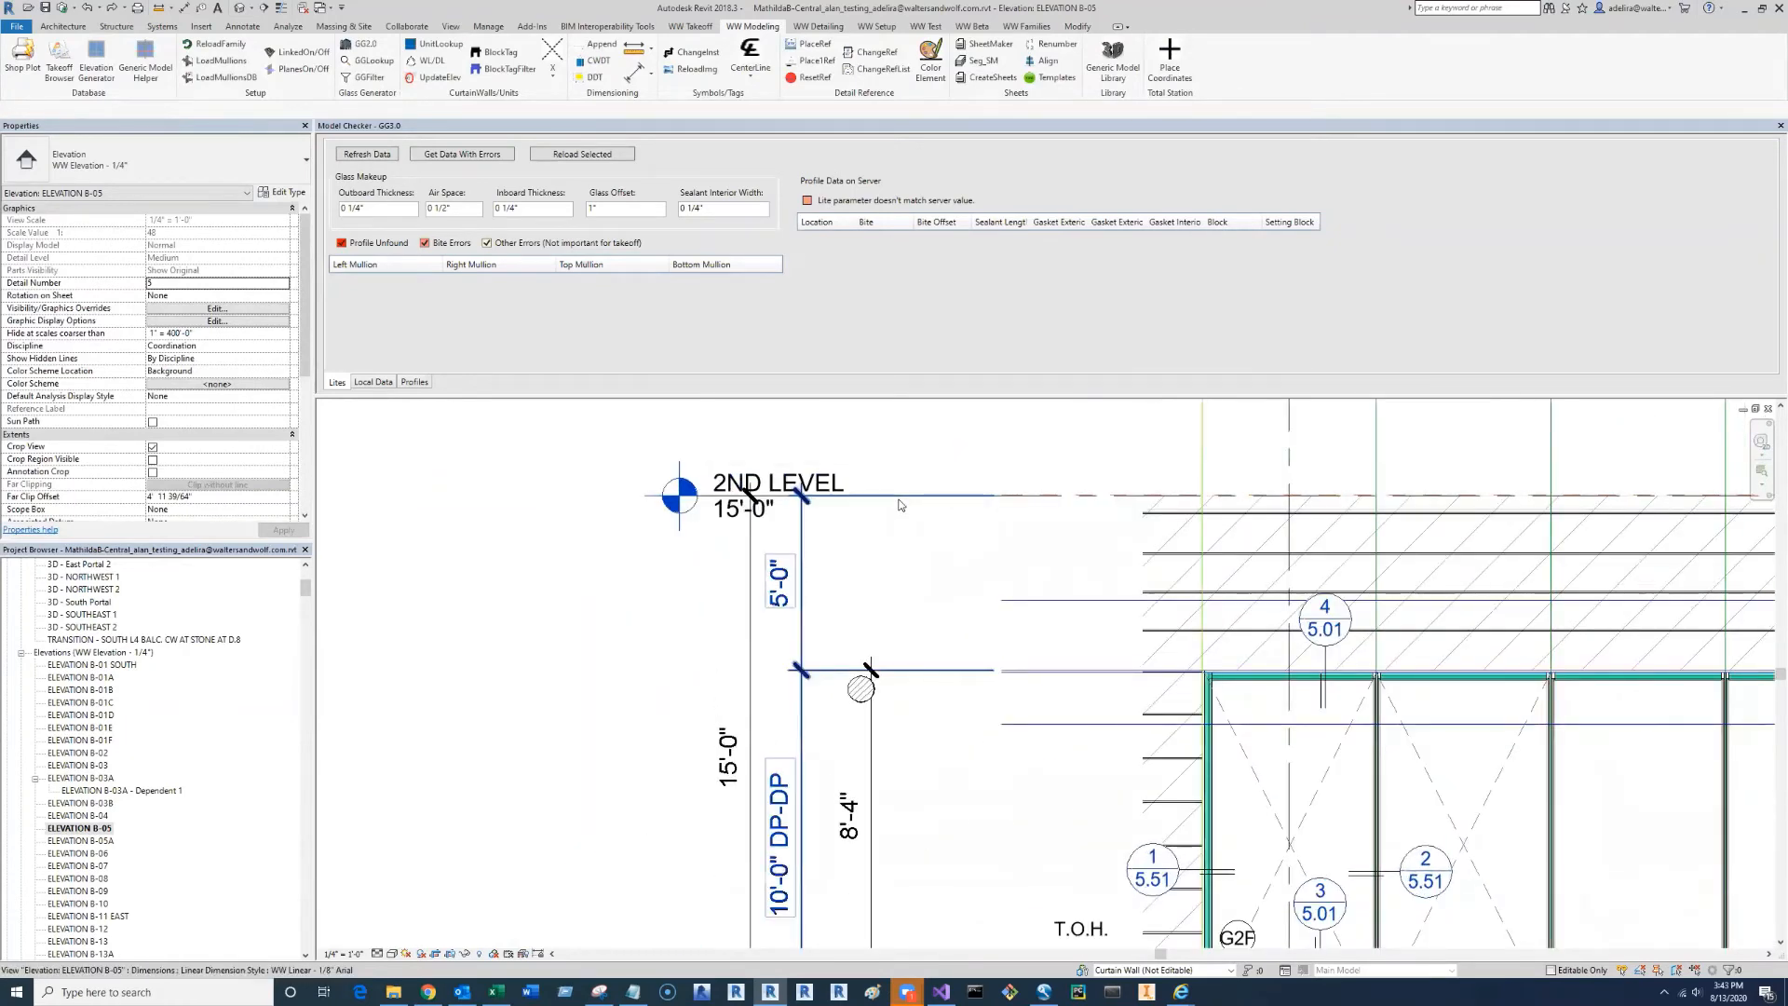
# - Automatically dimension the B-05 curtain wall with the CWDT tool in the elevation view, using default placement and angle symbols
pyautogui.moveTo(899, 506); pyautogui.dragTo(938, 352, button='middle')
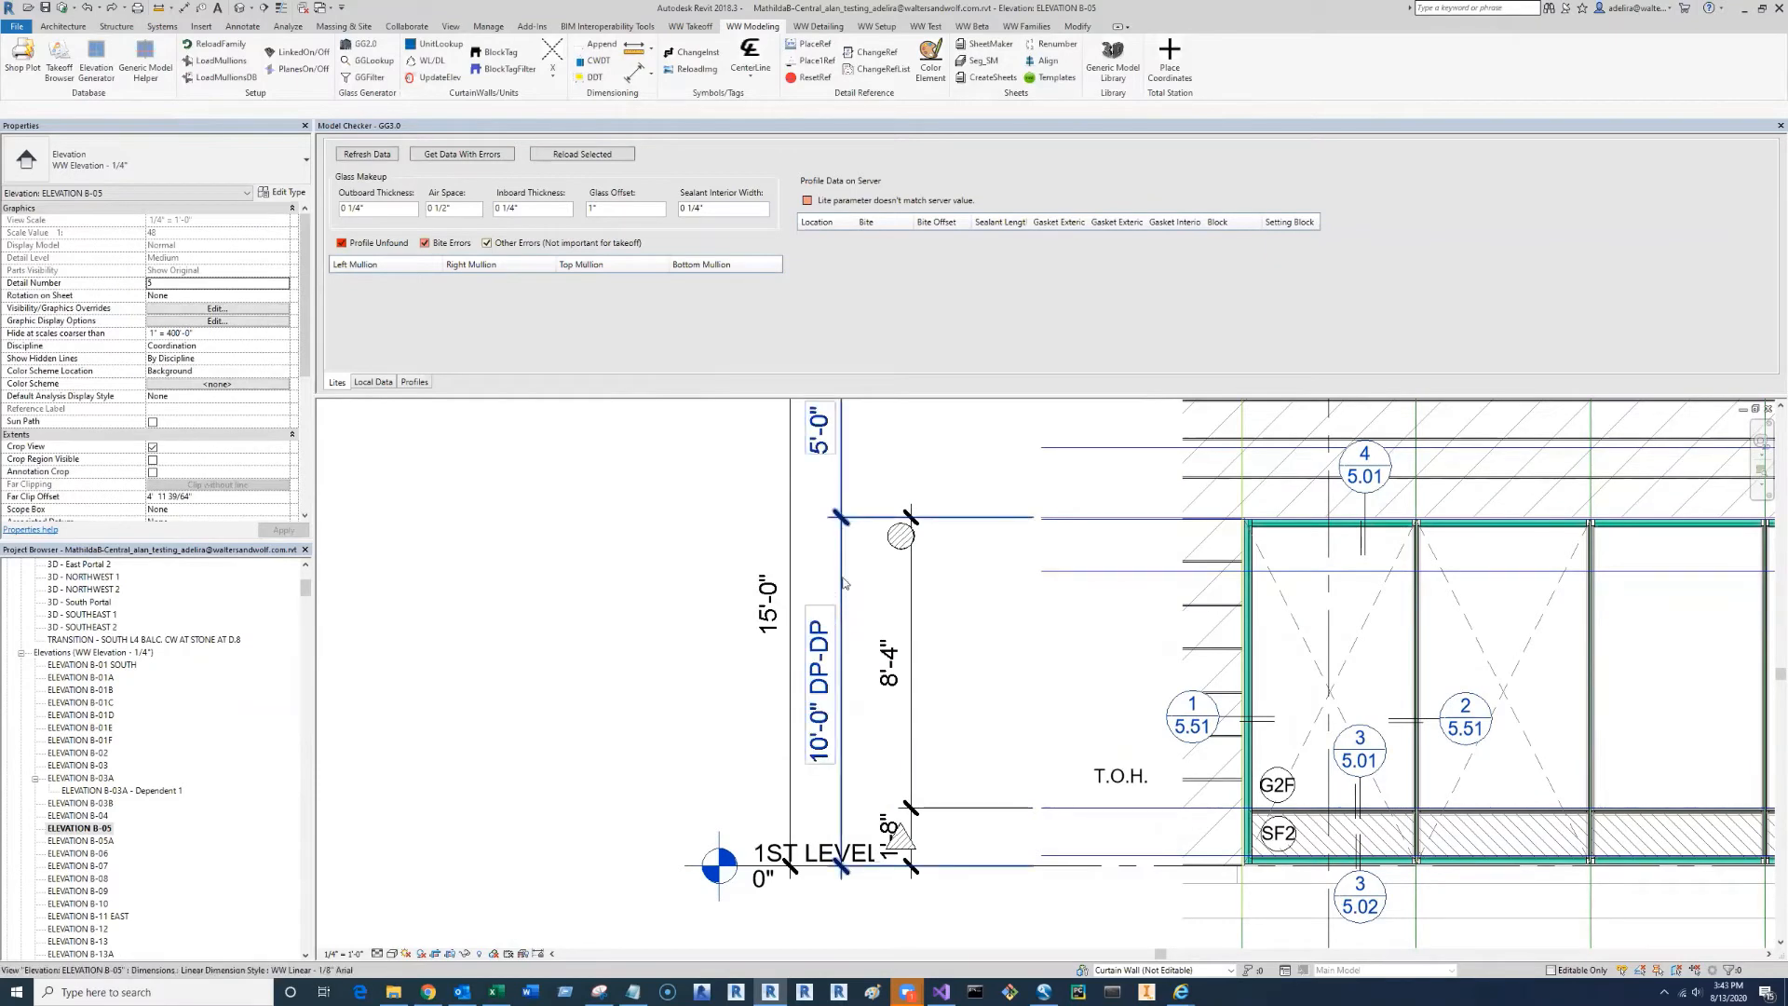
pyautogui.moveTo(854, 569); pyautogui.dragTo(879, 680, button='middle')
pyautogui.scroll(-2, 943, 621)
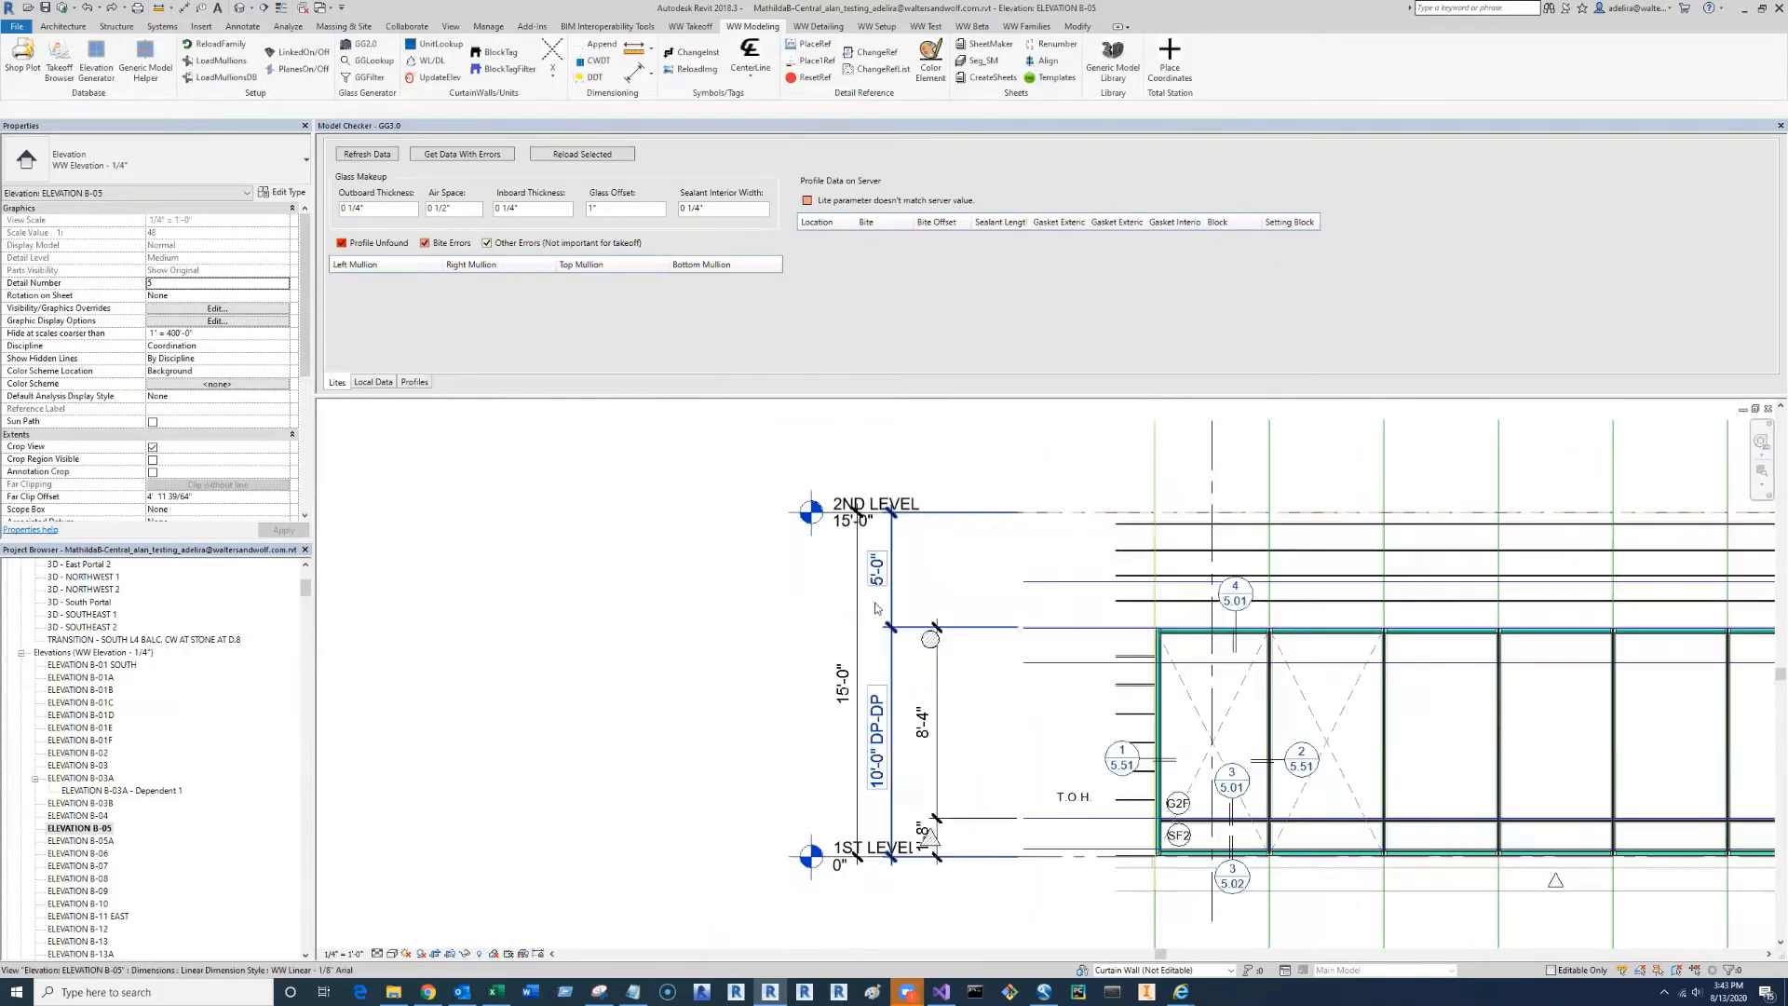
pyautogui.moveTo(943, 622); pyautogui.dragTo(876, 601, button='middle')
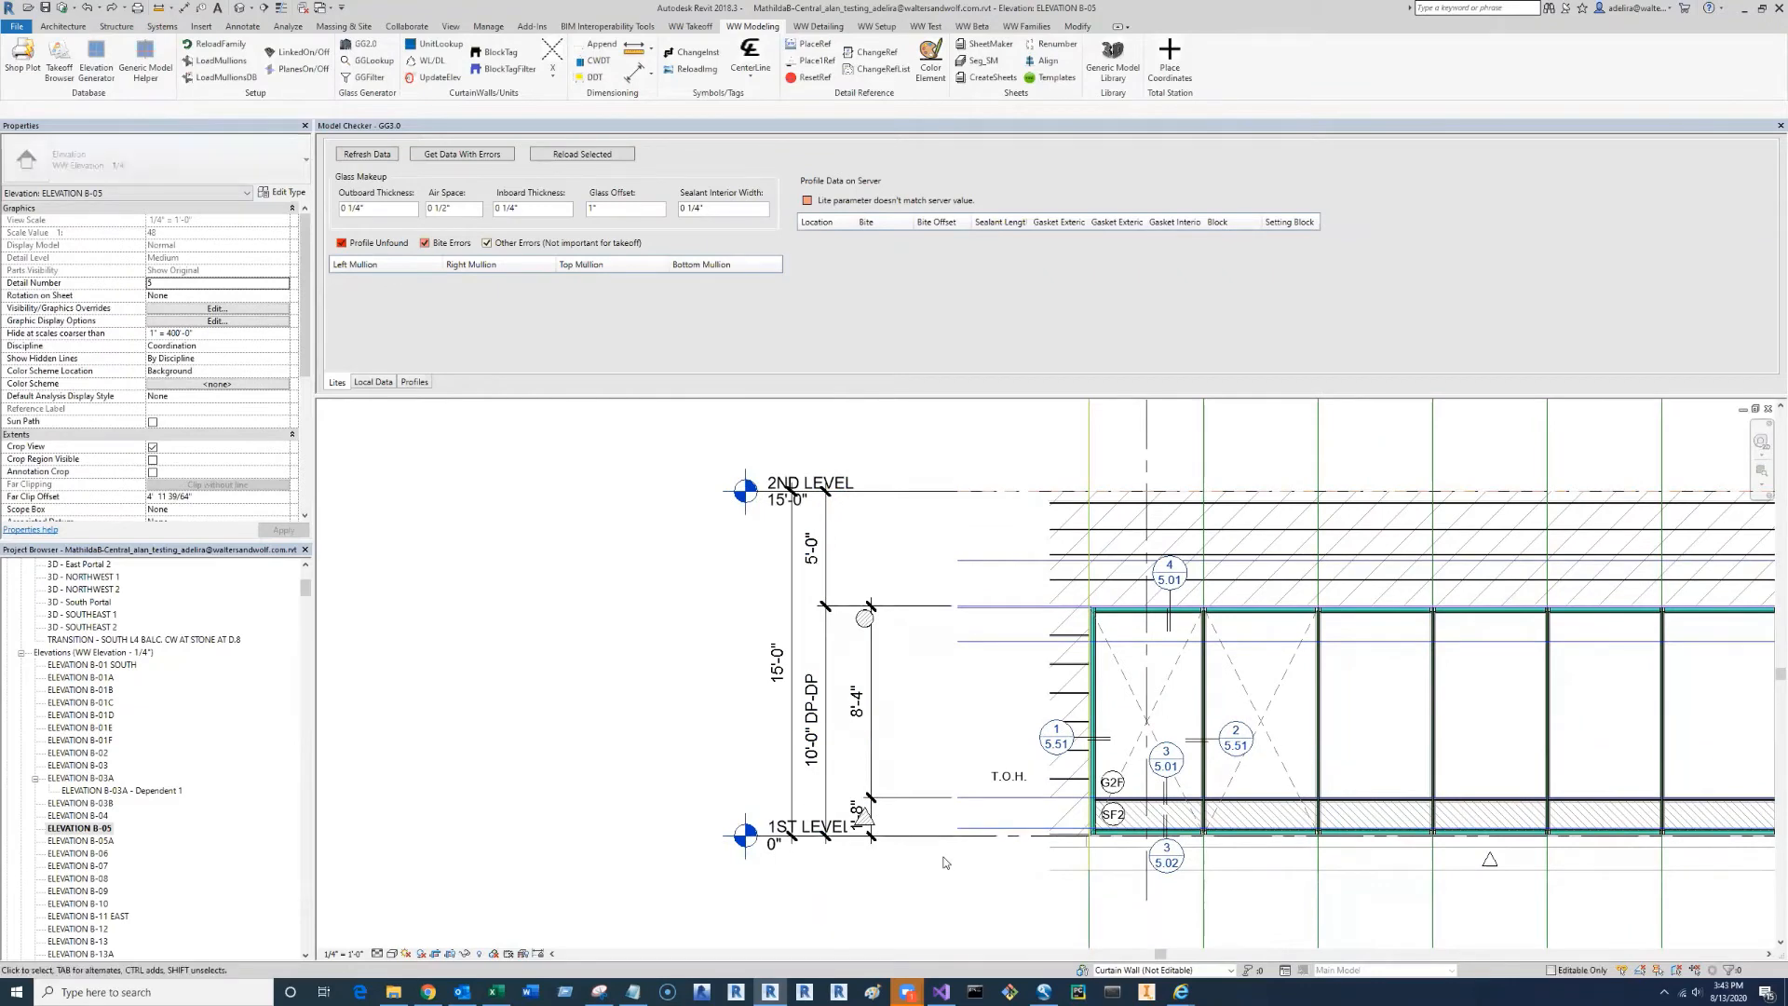
pyautogui.moveTo(962, 771); pyautogui.dragTo(906, 745, button='middle')
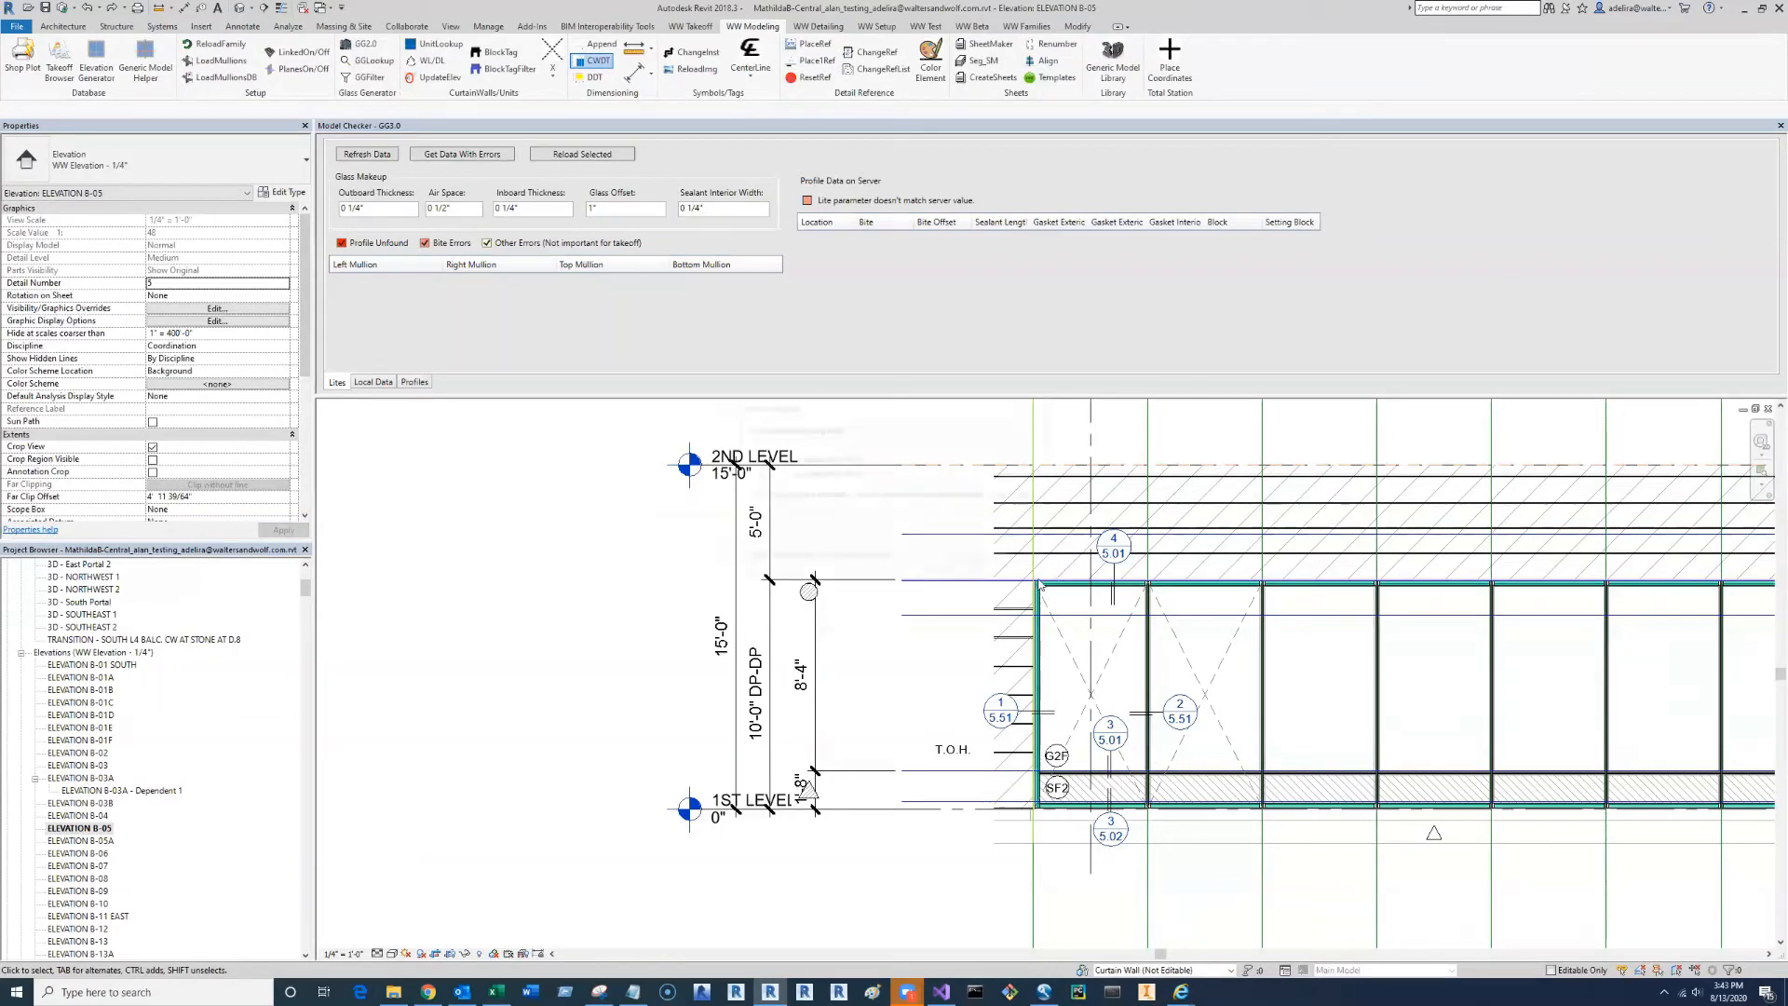
pyautogui.click(833, 439)
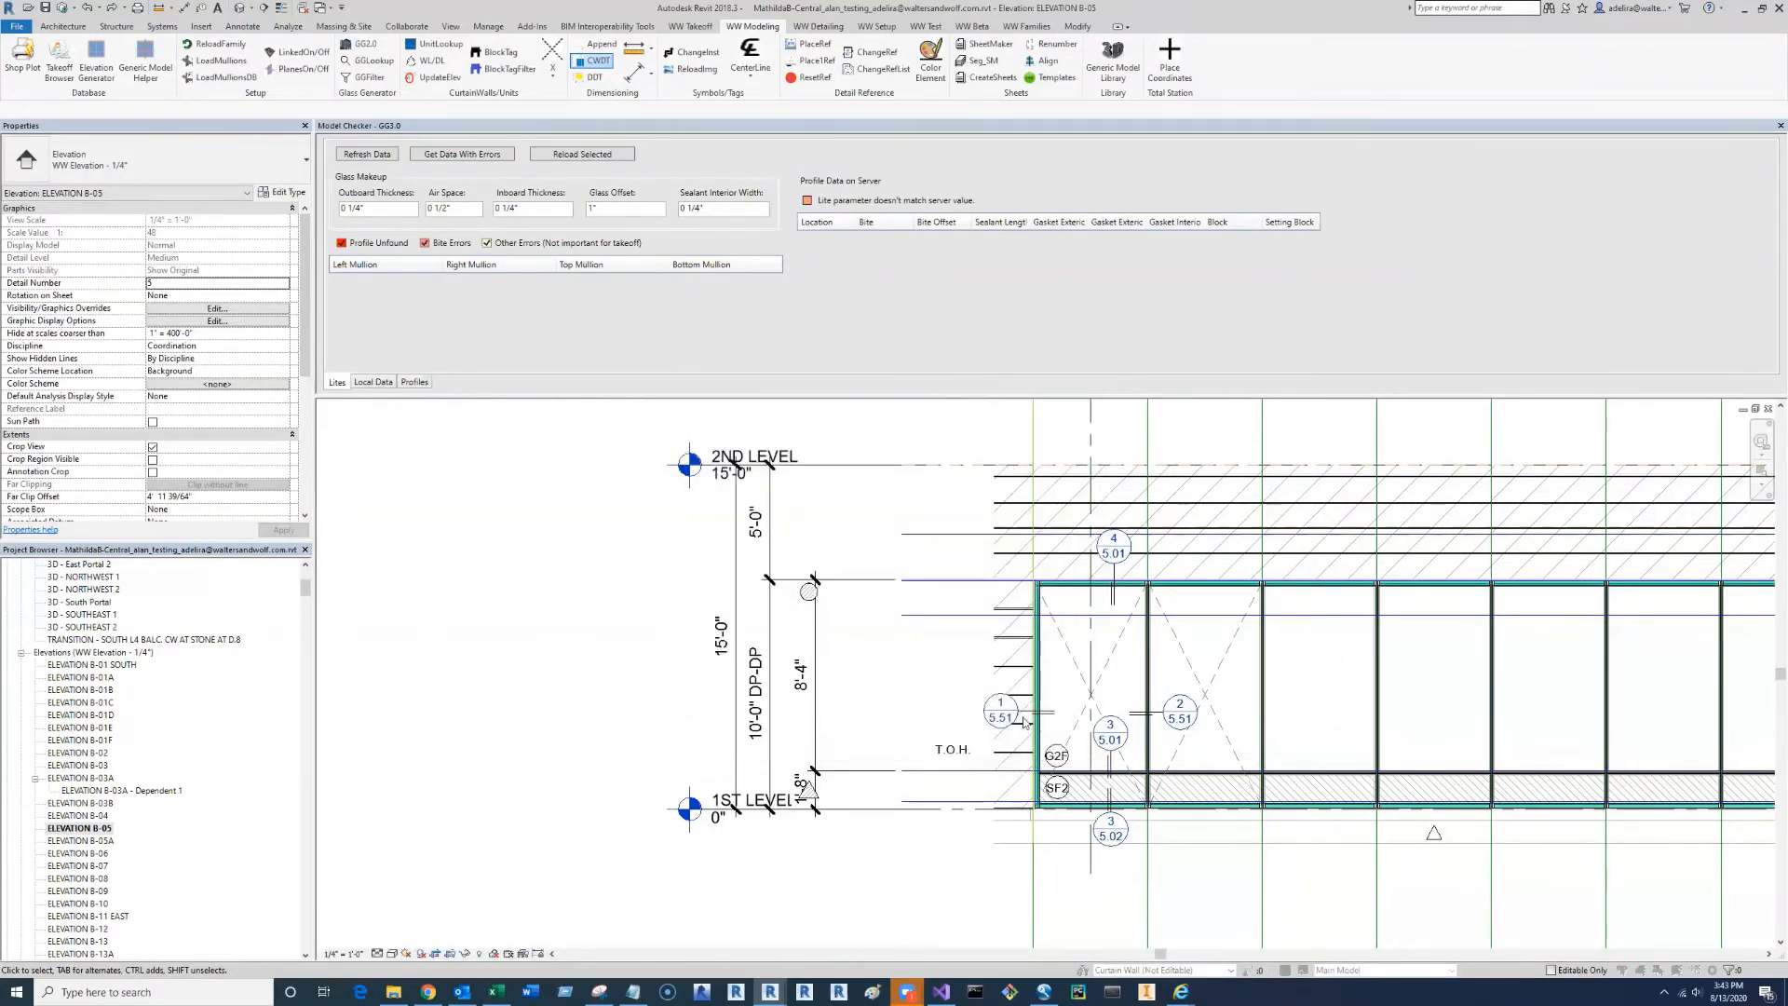
pyautogui.click(995, 725)
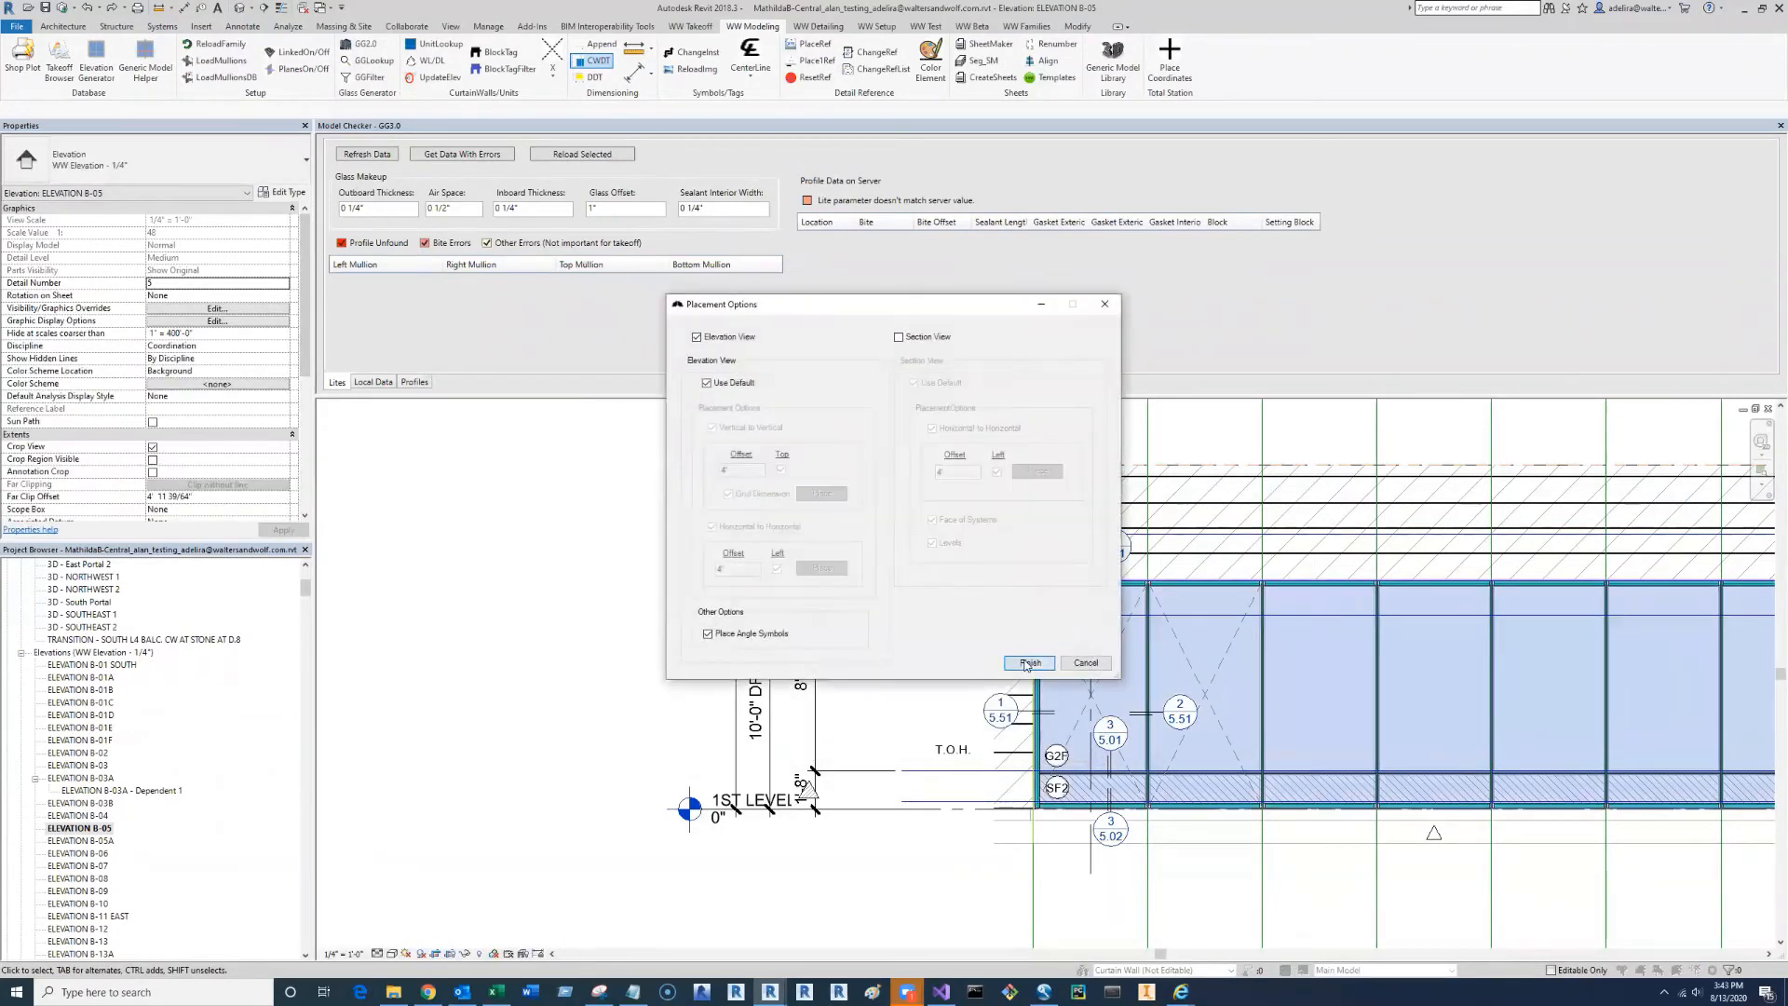
pyautogui.click(1028, 663)
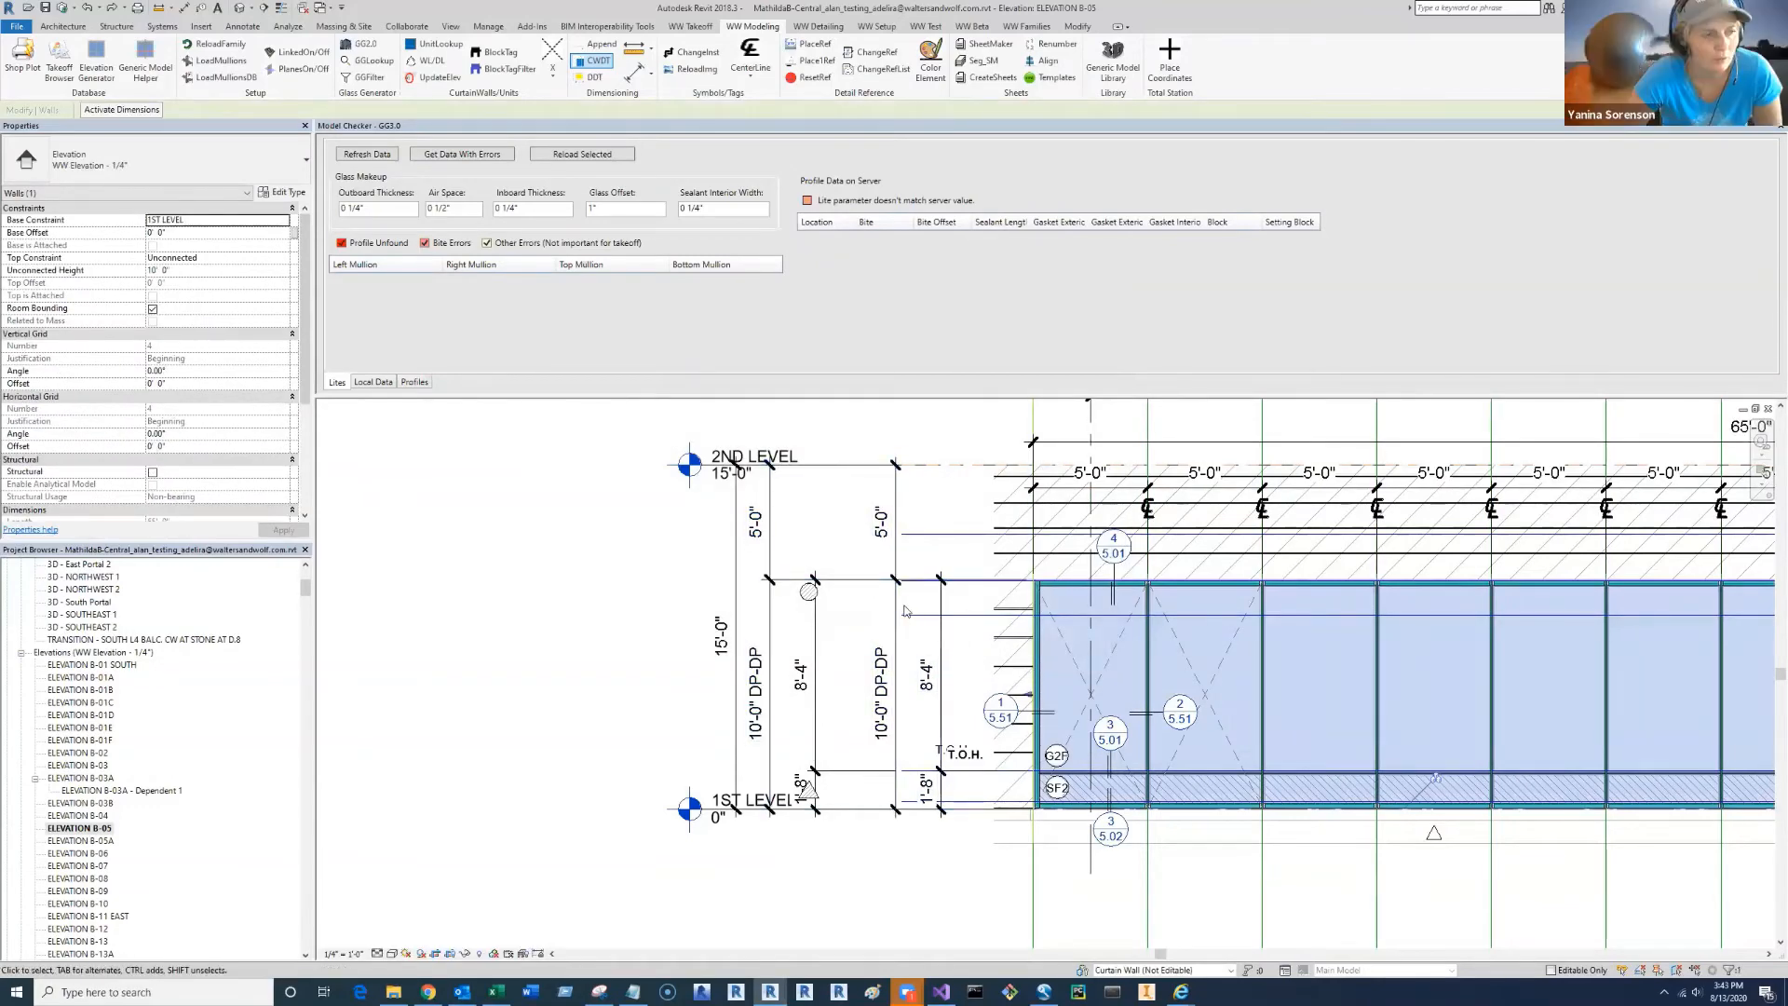
pyautogui.click(948, 664)
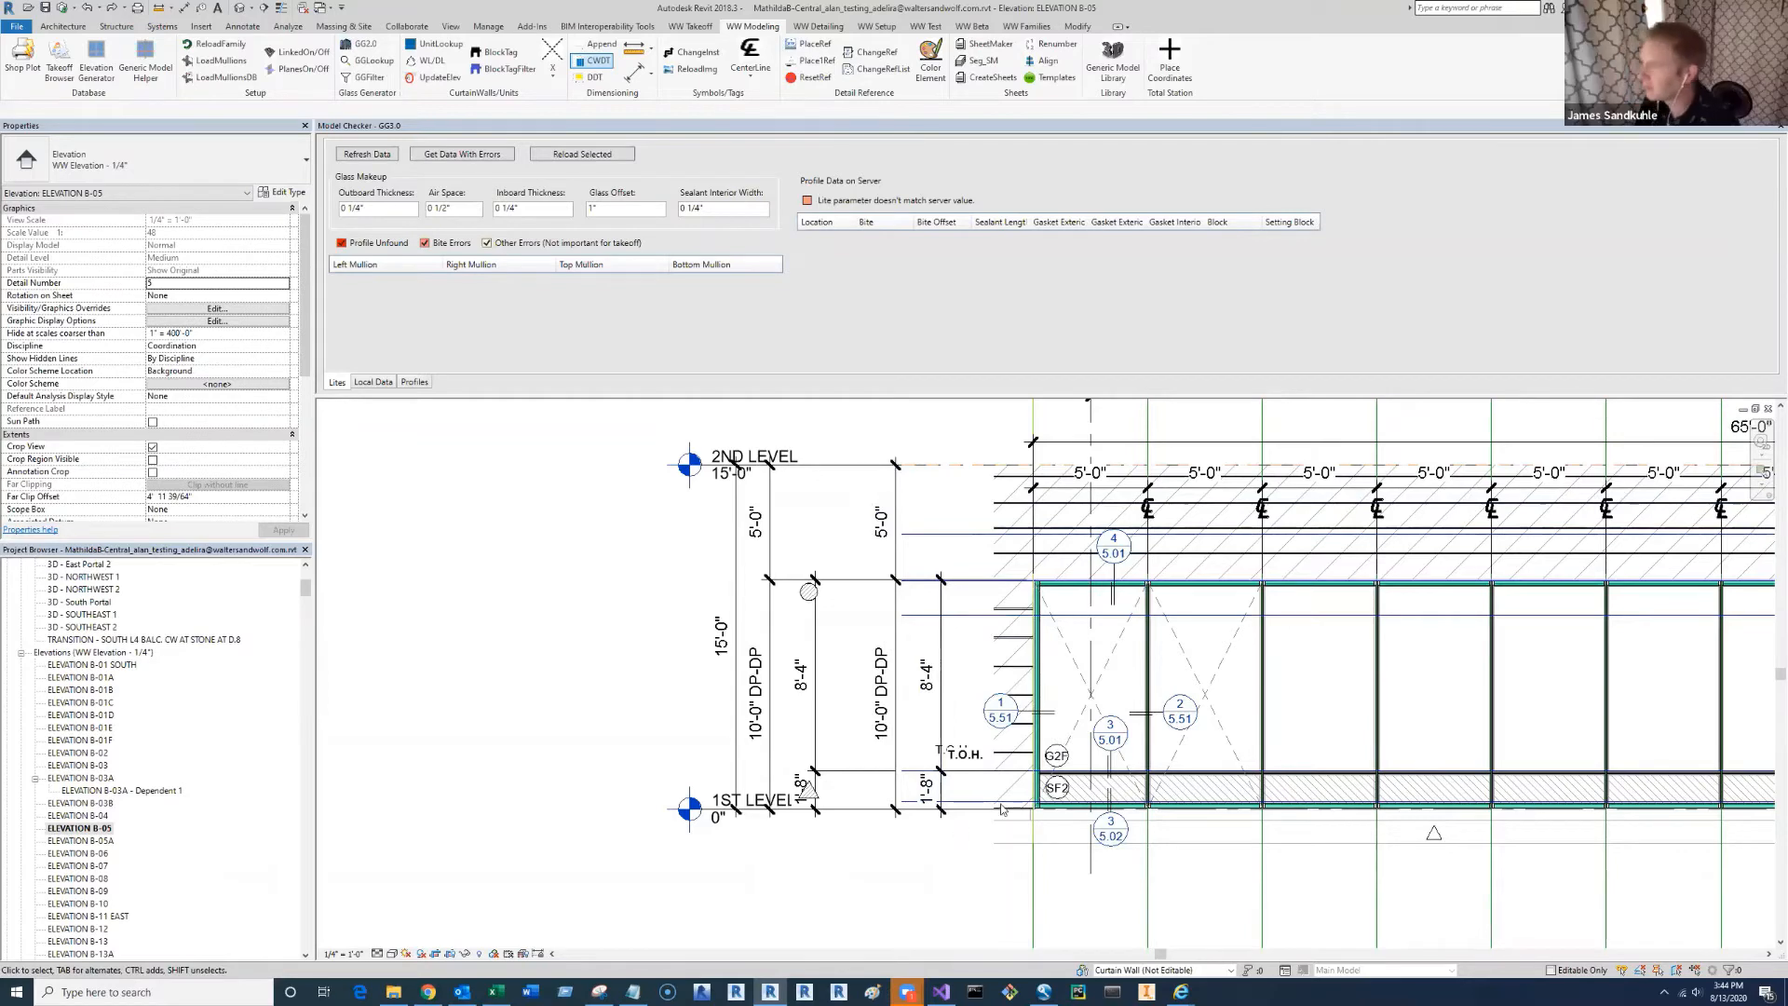
# - Examine the horizontal dimension strings above the curtain wall from its left end to the grid line beyond its right end
pyautogui.scroll(-1, 932, 845)
pyautogui.scroll(-1, 933, 846)
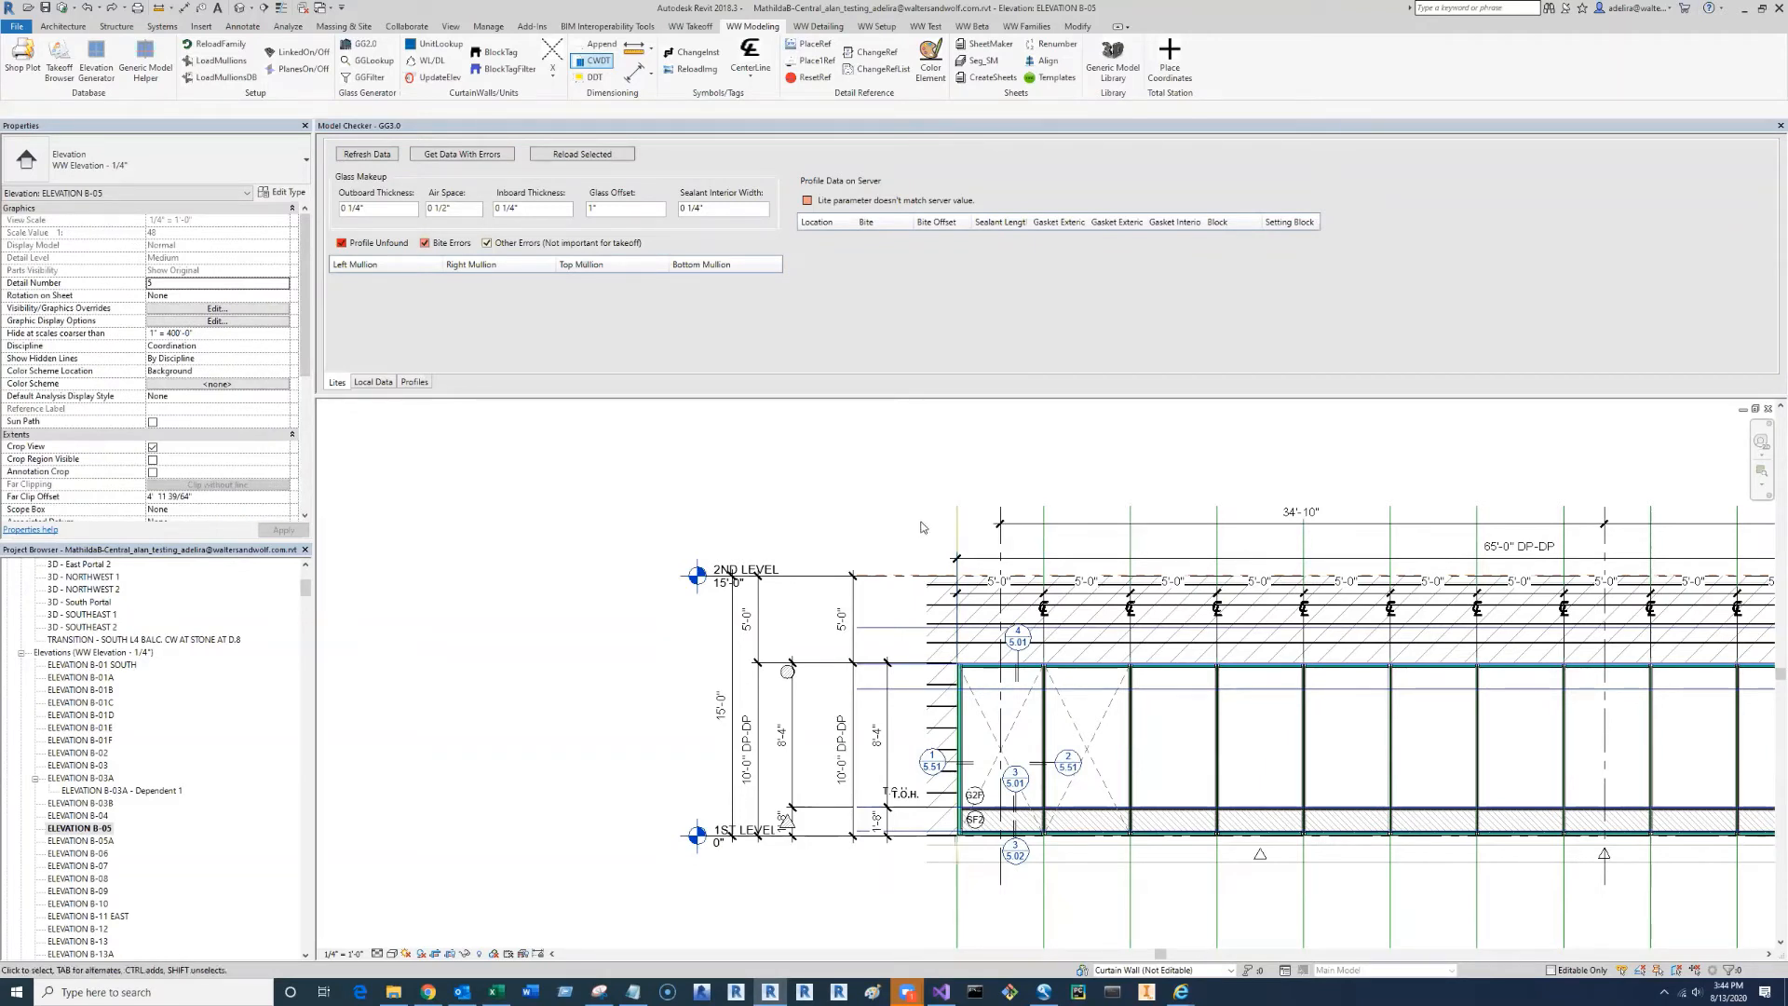
pyautogui.scroll(-1, 934, 533)
pyautogui.moveTo(891, 540); pyautogui.dragTo(720, 533, button='middle')
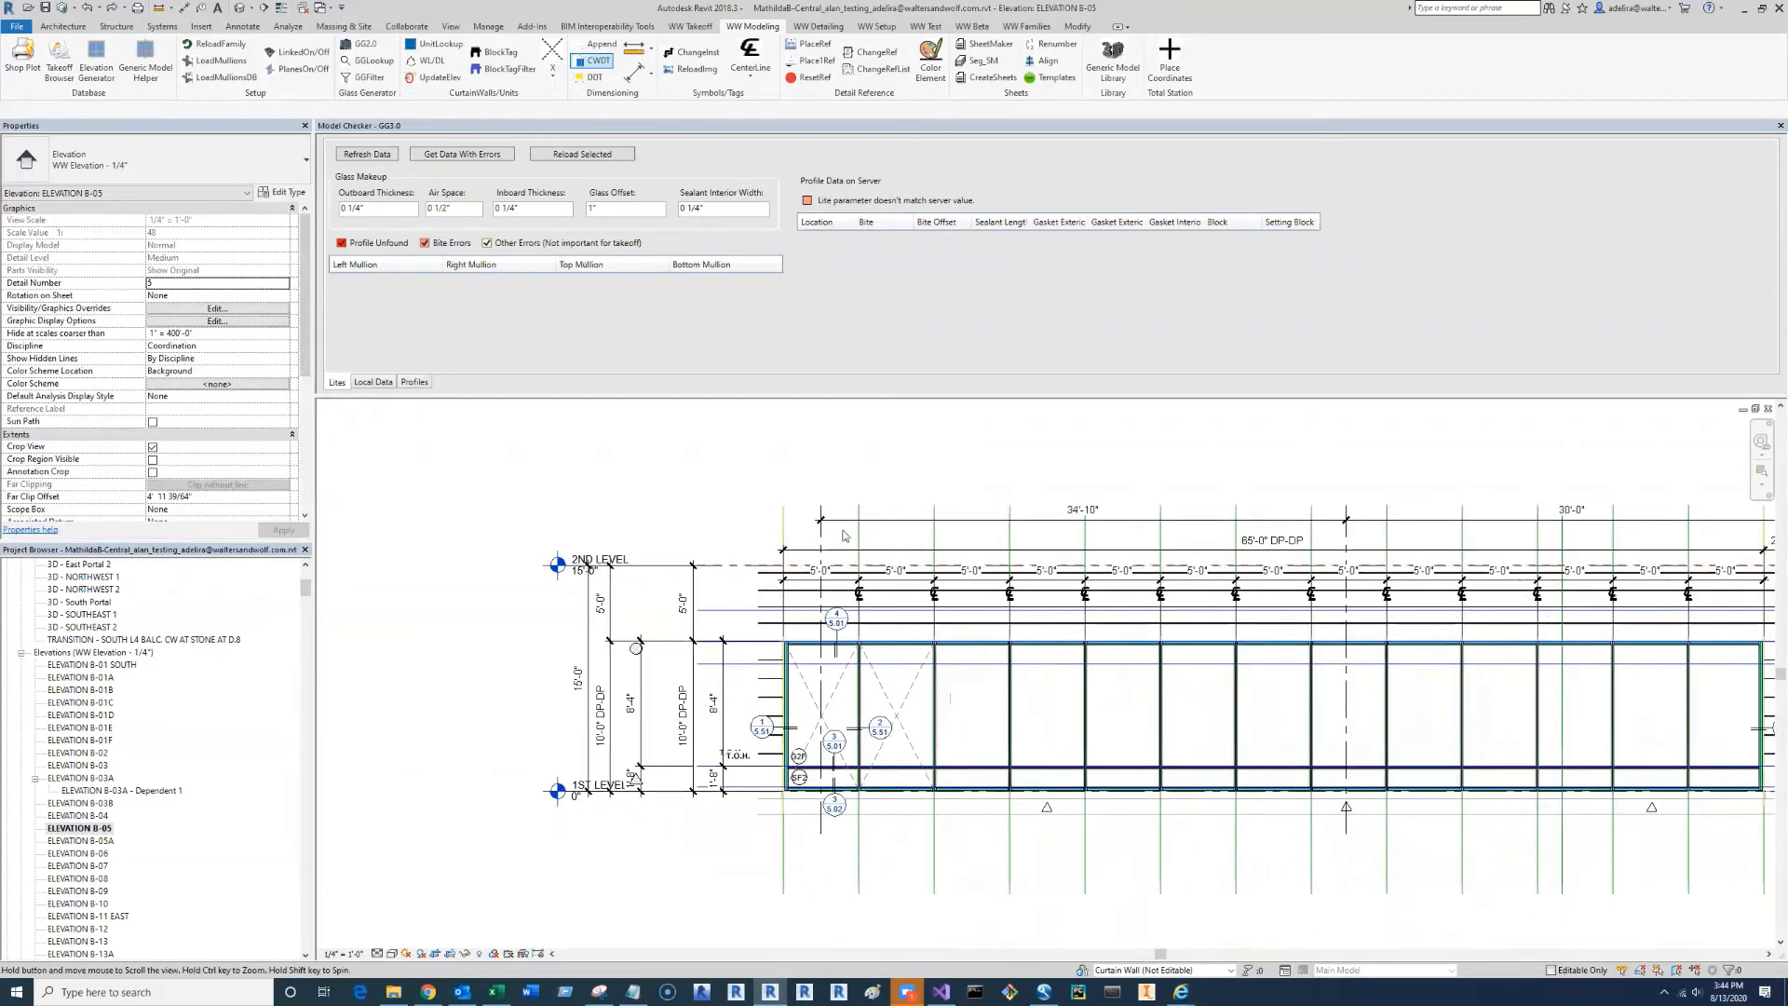
pyautogui.moveTo(1124, 533); pyautogui.dragTo(1113, 523, button='middle')
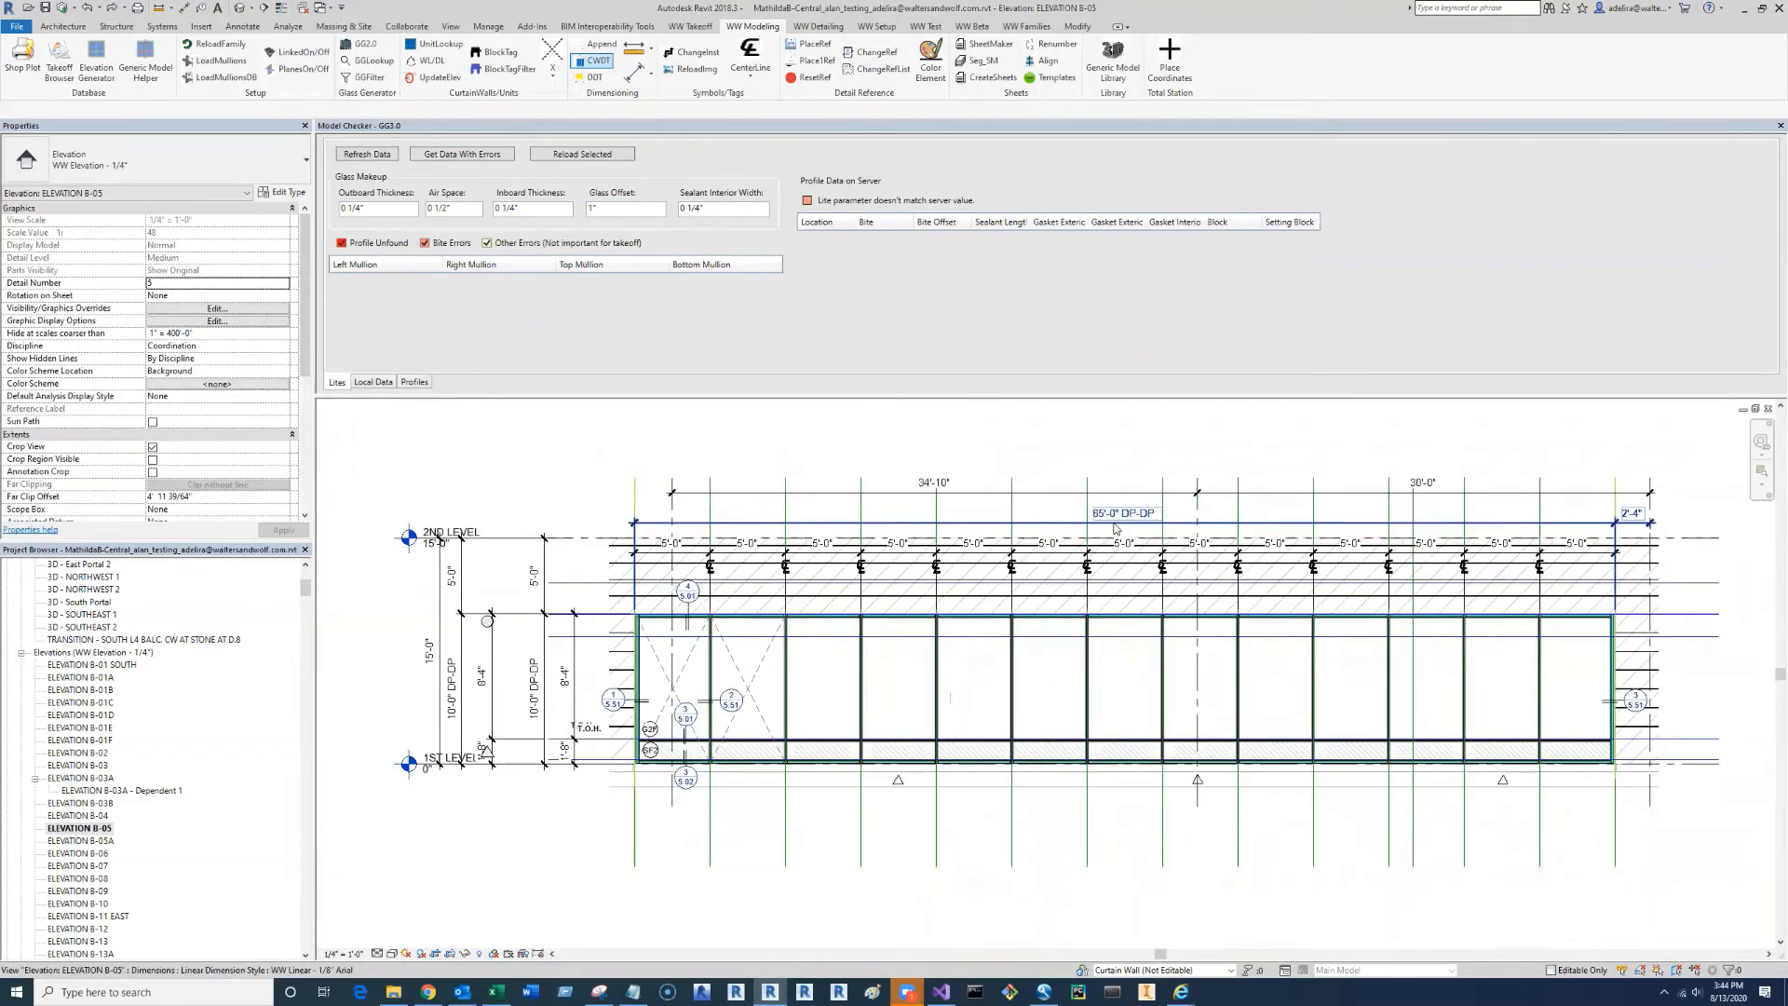
pyautogui.click(647, 531)
pyautogui.moveTo(1703, 557); pyautogui.dragTo(1404, 505, button='middle')
pyautogui.click(1403, 505)
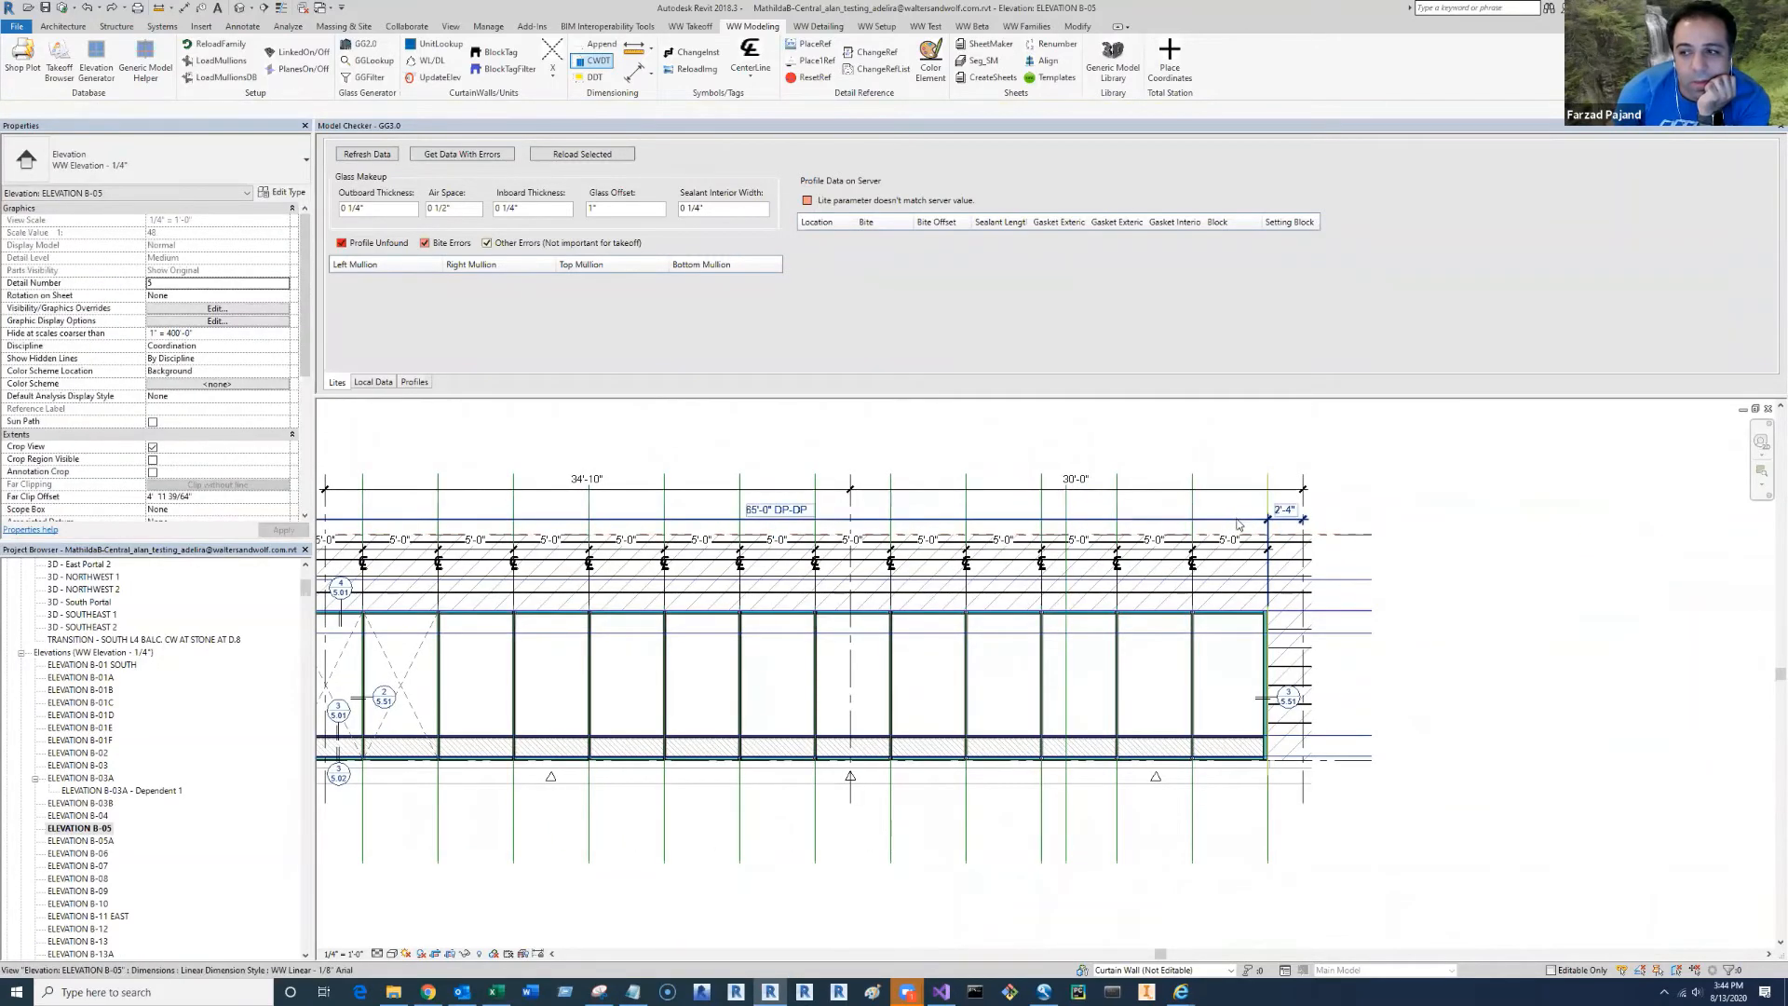
pyautogui.moveTo(1227, 528); pyautogui.dragTo(1329, 550, button='middle')
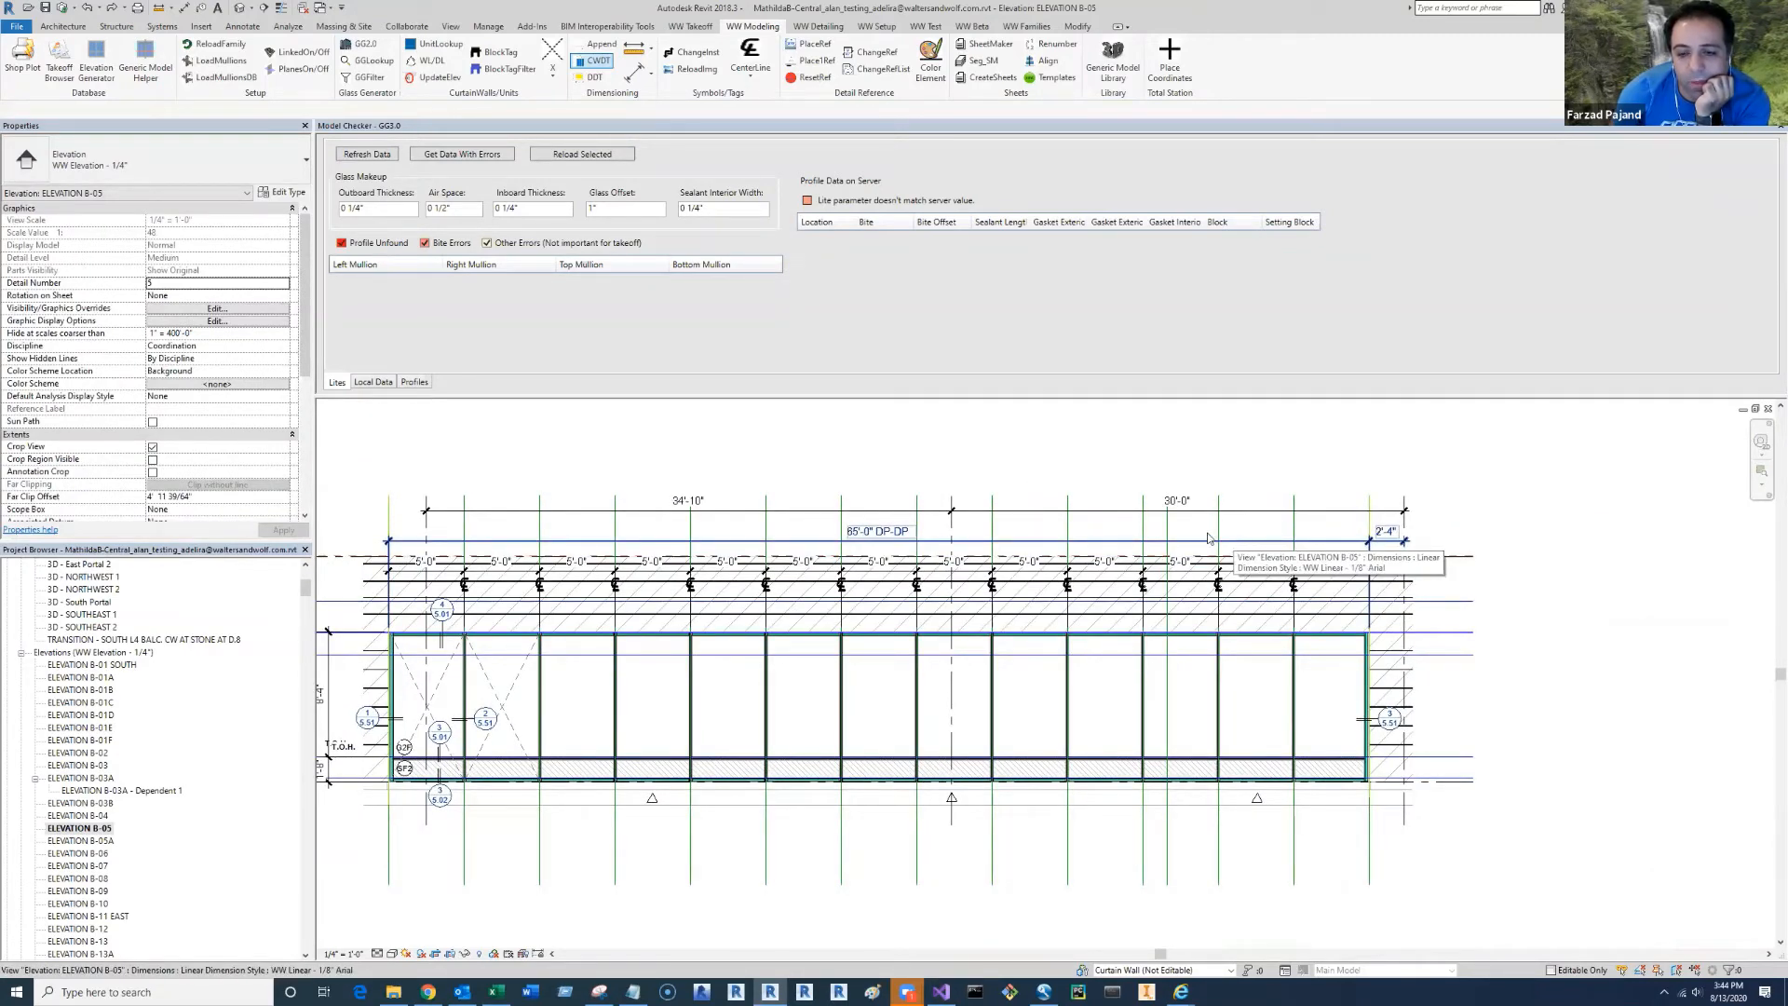
pyautogui.moveTo(1054, 765); pyautogui.dragTo(1230, 764, button='middle')
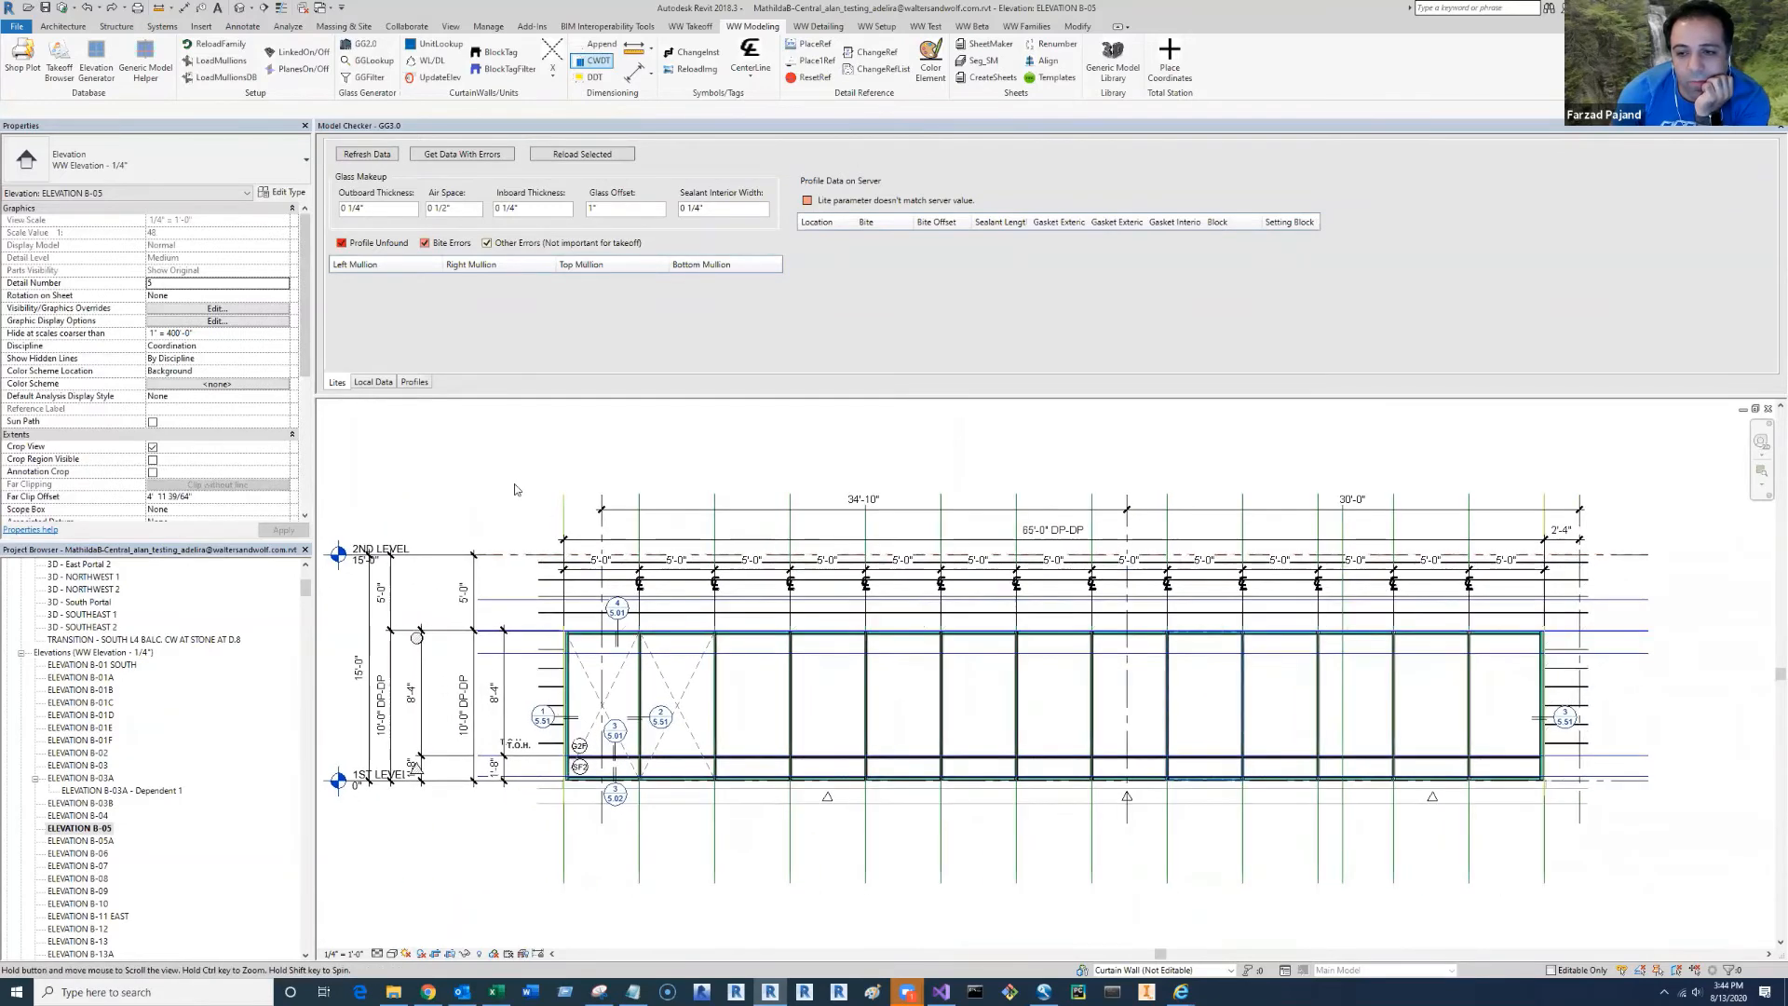
# - Try deleting the vertical reference plane at the curtain wall's left end, and undo the deletion
pyautogui.click(566, 508)
pyautogui.press('Delete')
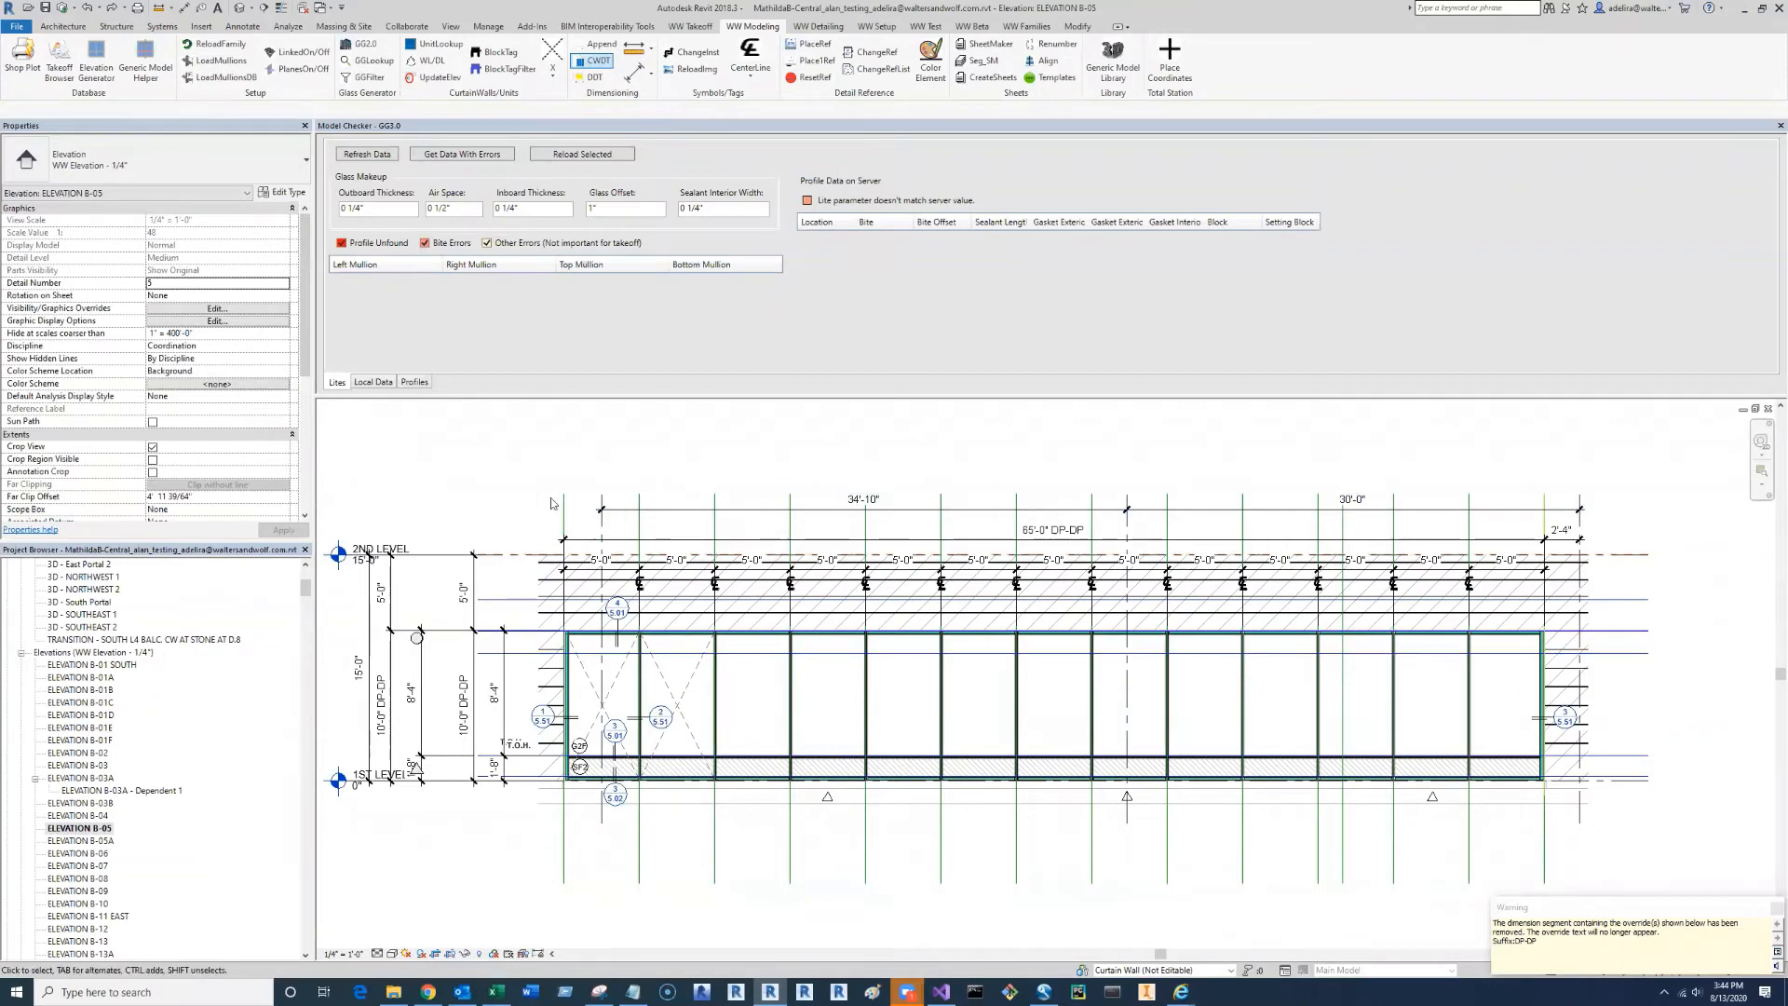
pyautogui.hotkey('ctrl', 'z')
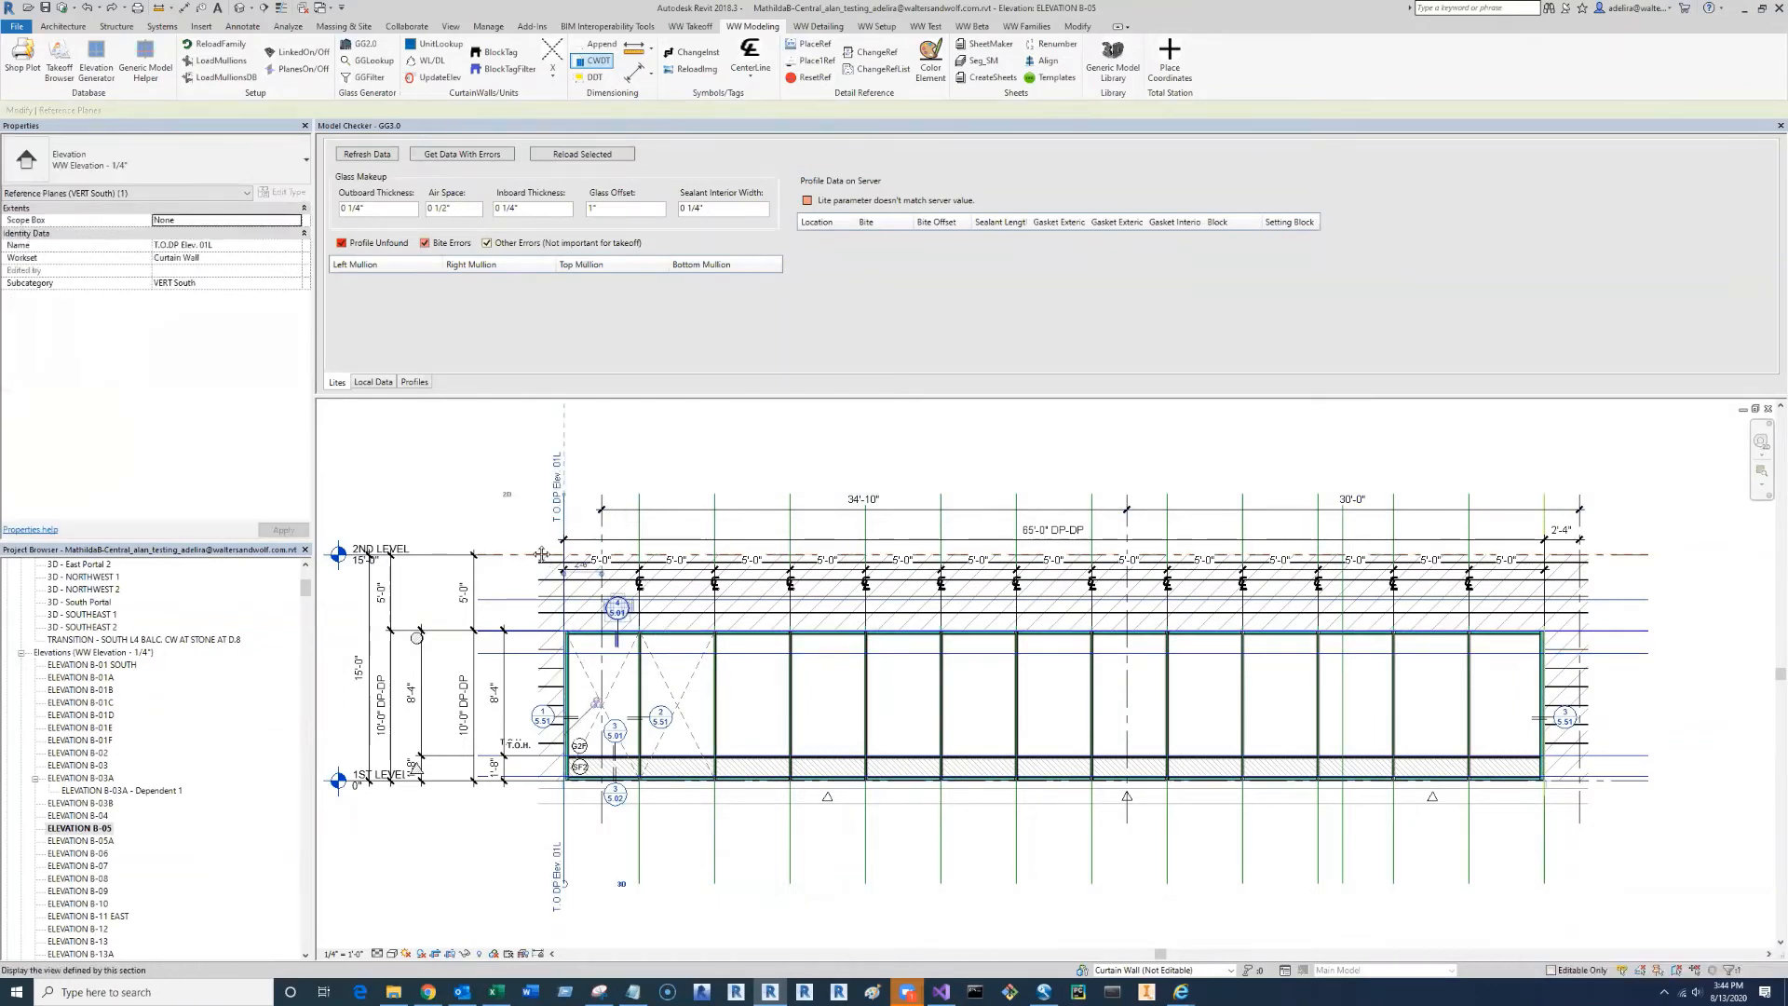
pyautogui.moveTo(571, 565); pyautogui.dragTo(682, 594, button='middle')
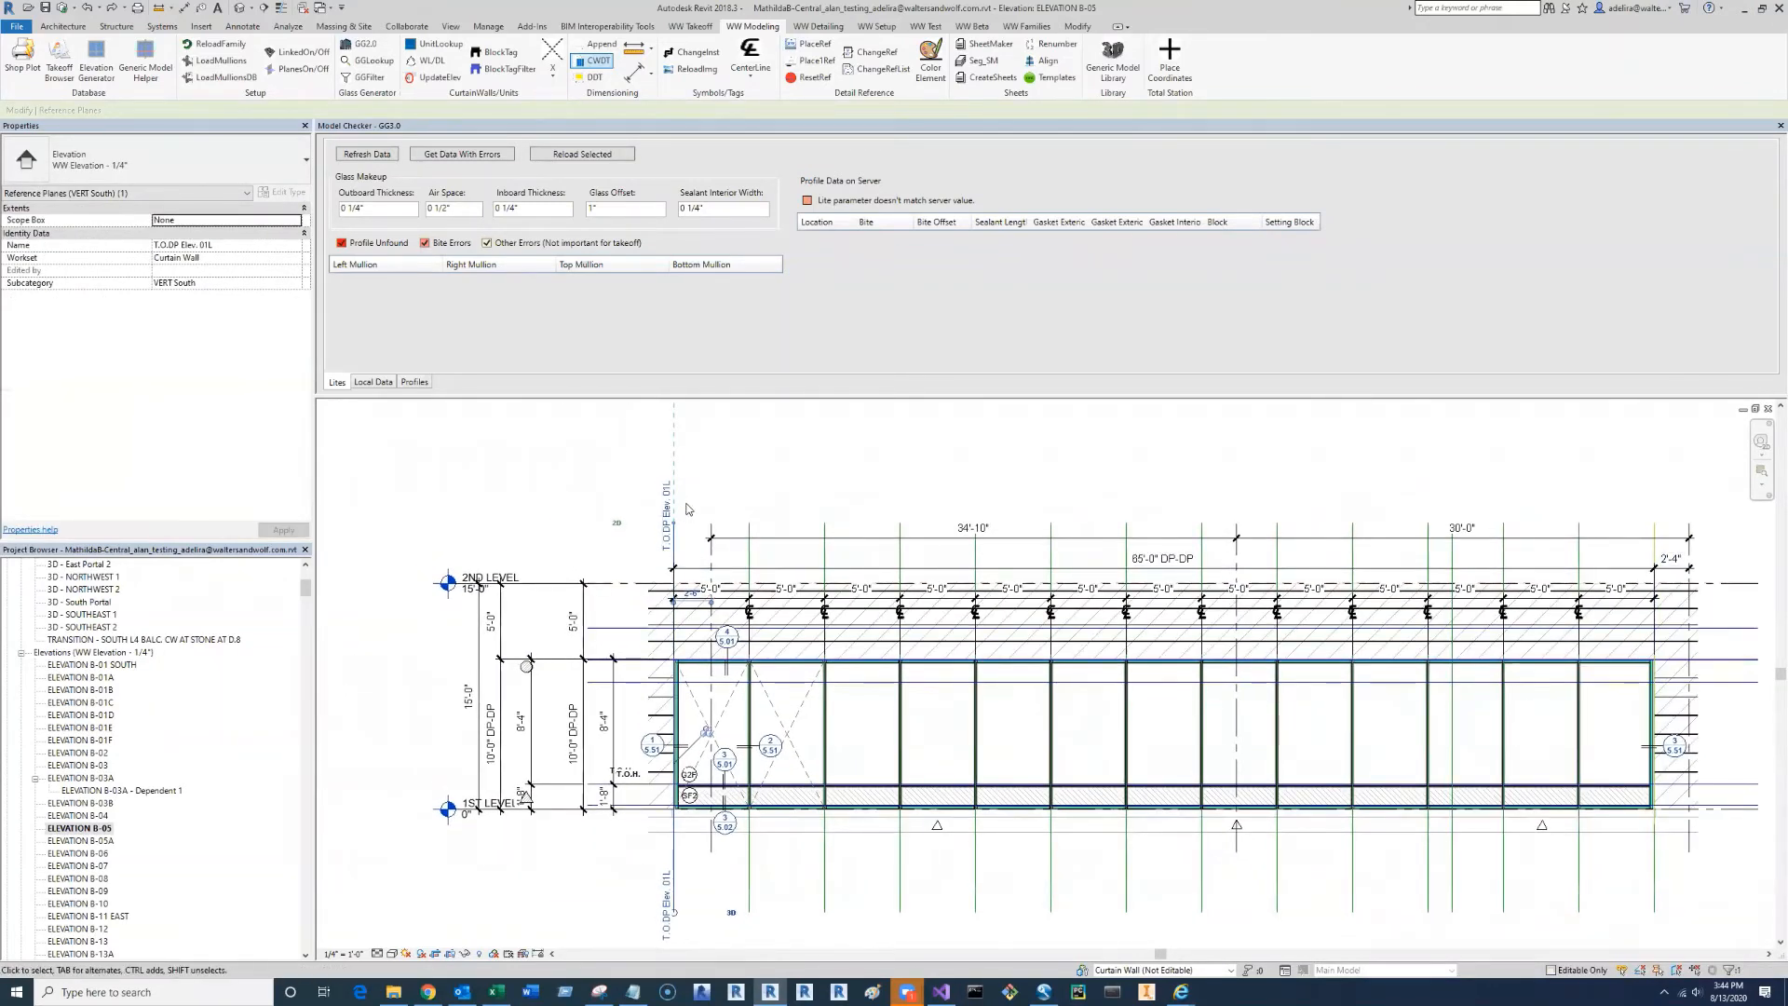
pyautogui.click(708, 496)
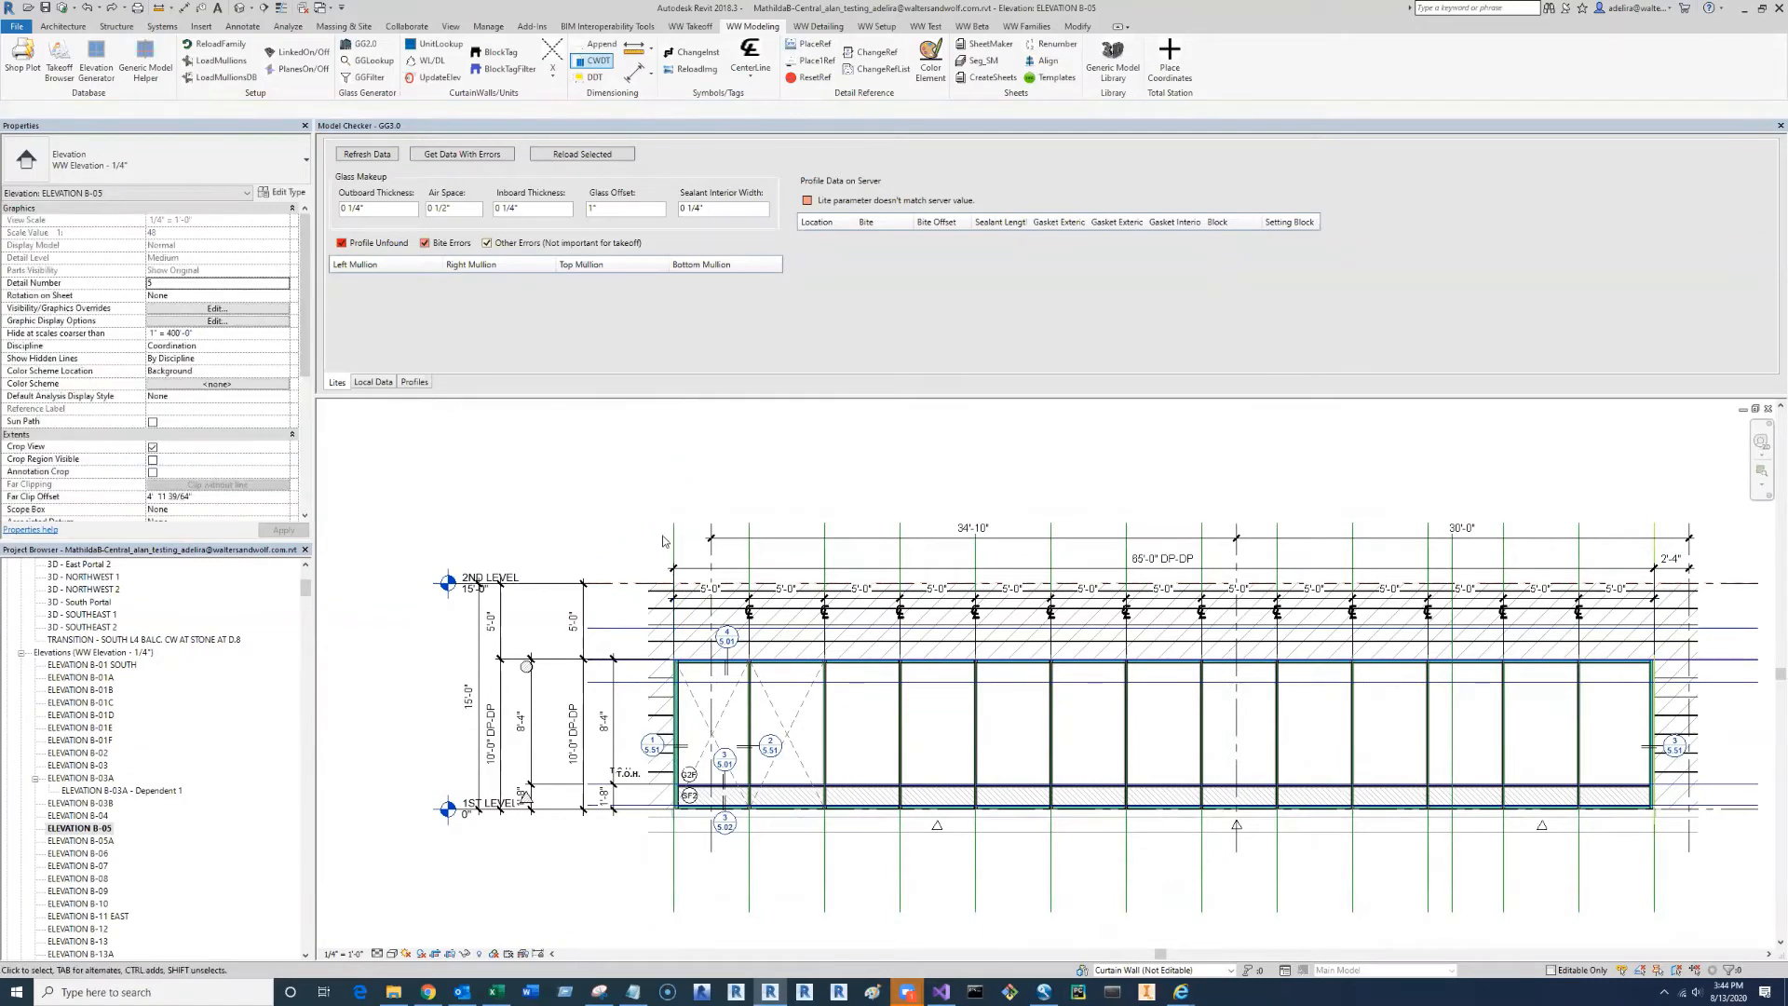
# - Inspect the dimension references near the curtain wall's left end by selecting the curtain wall and grid line G.1
pyautogui.moveTo(696, 653); pyautogui.dragTo(777, 631, button='middle')
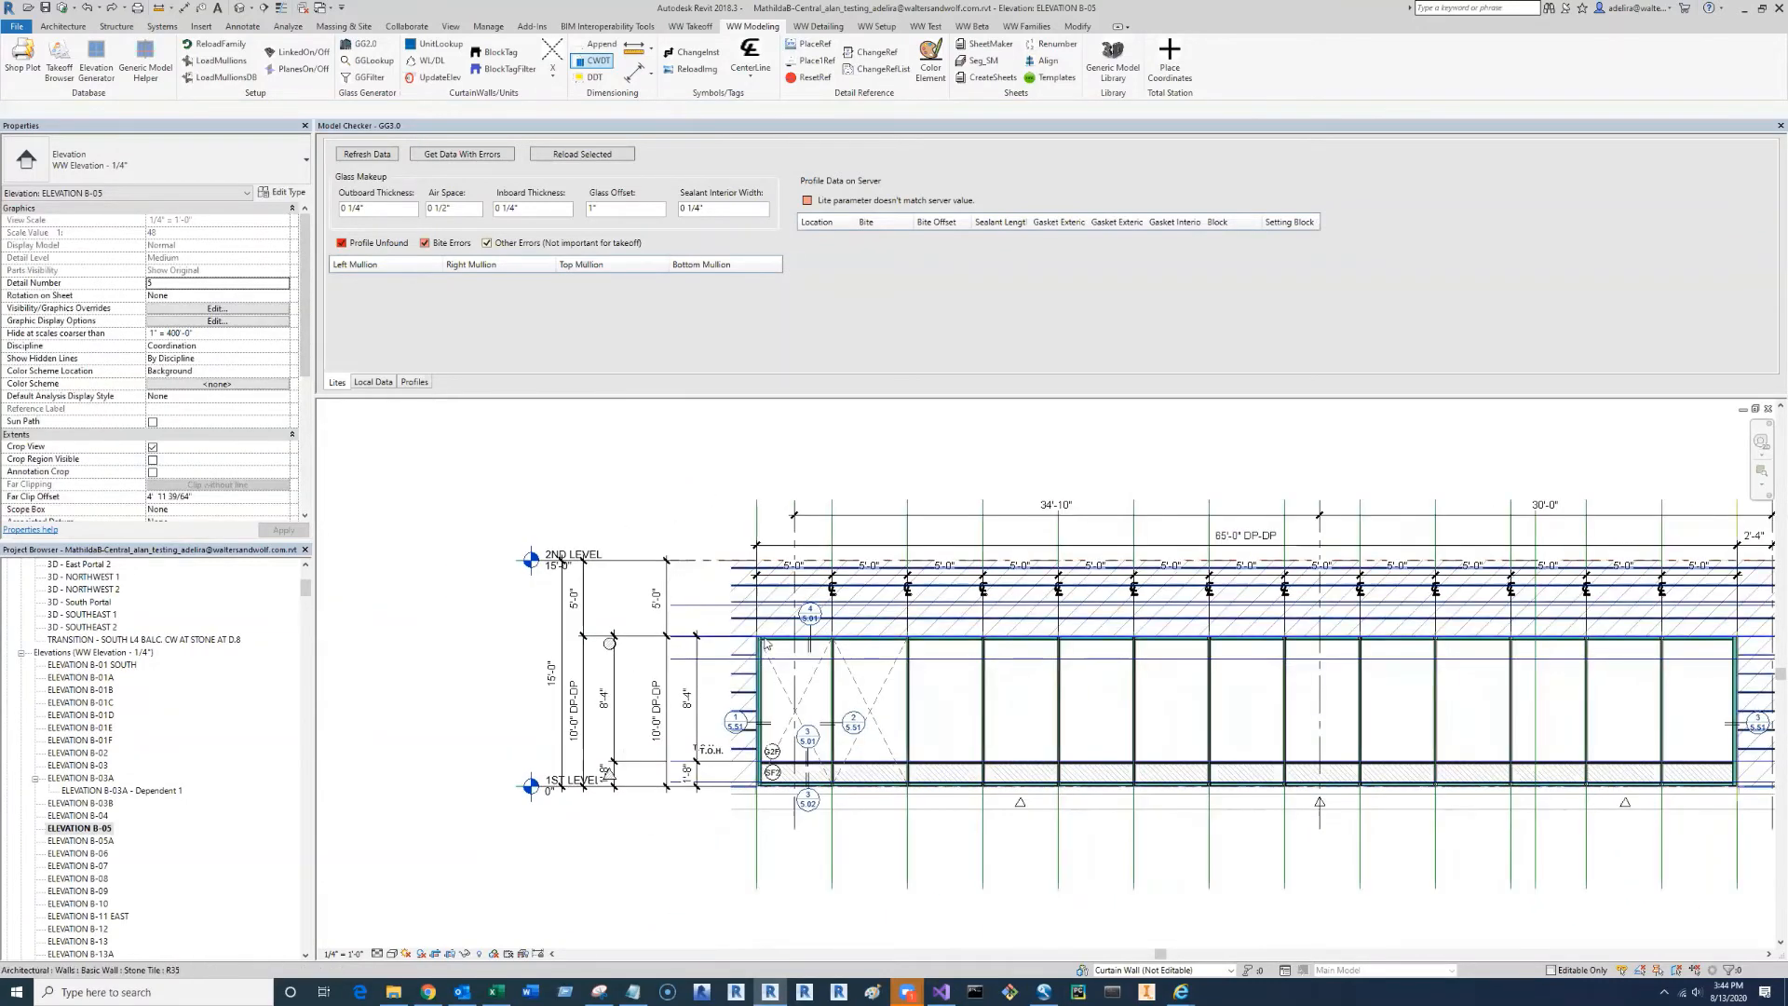
pyautogui.click(769, 636)
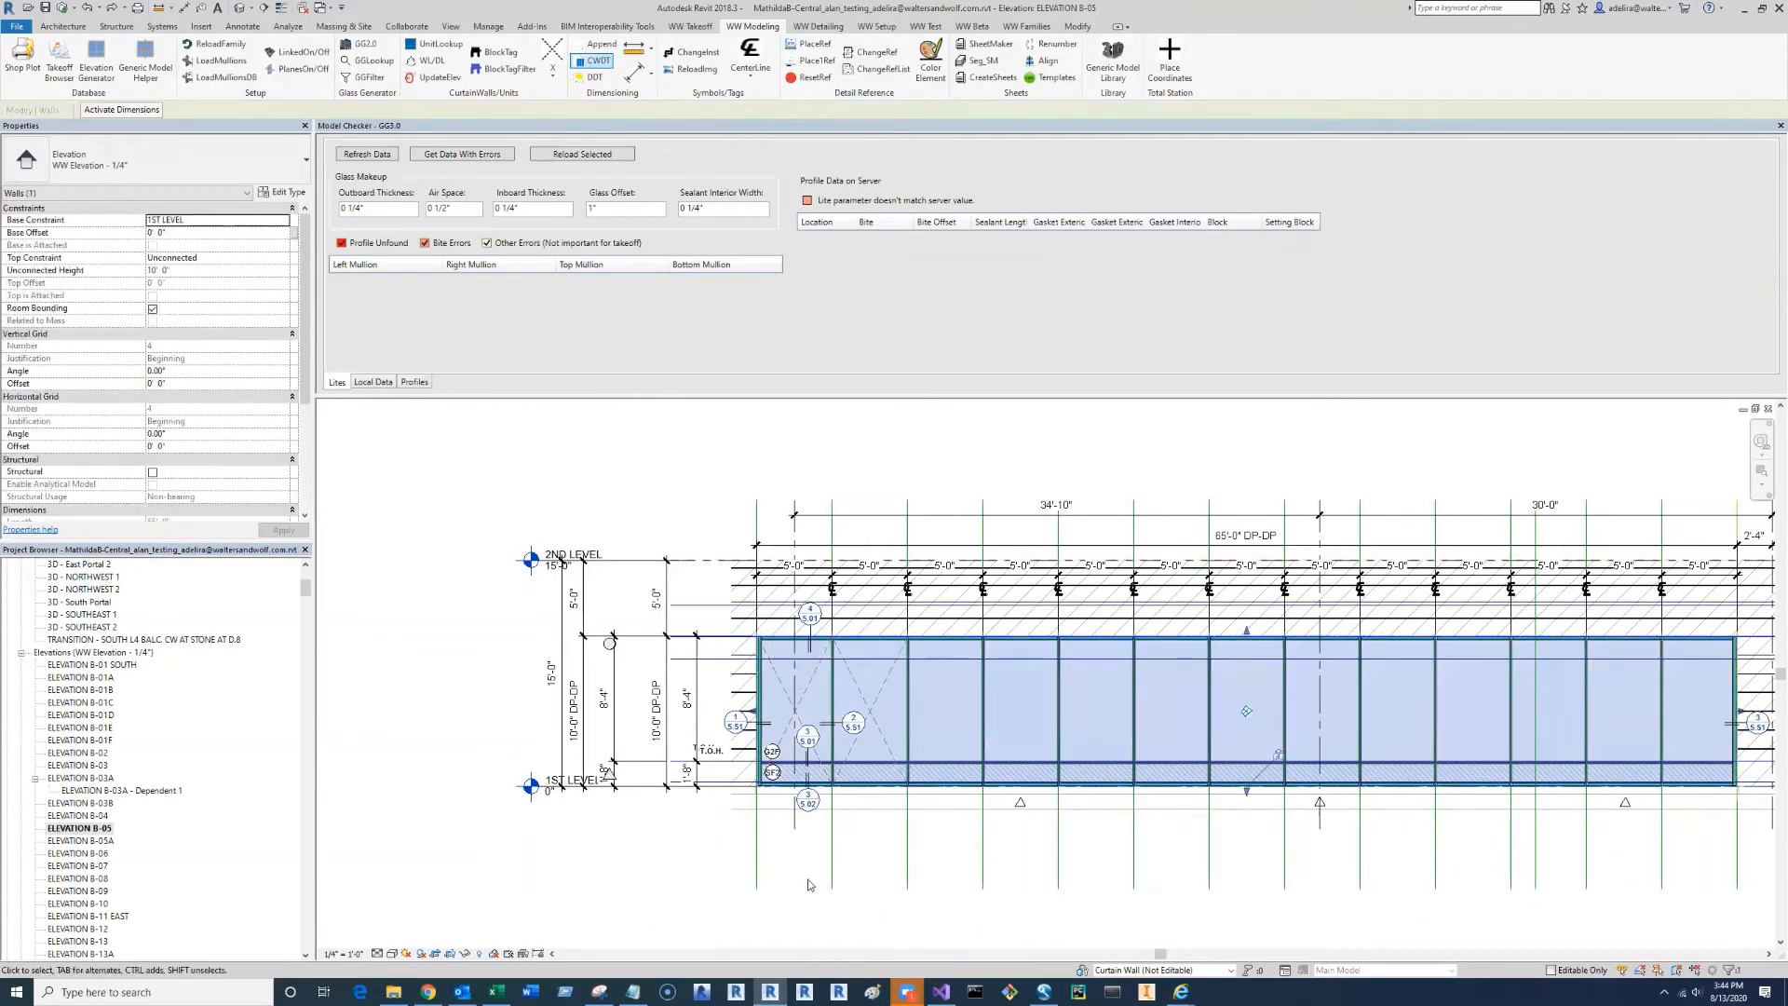
pyautogui.click(787, 925)
pyautogui.moveTo(1259, 586); pyautogui.dragTo(1206, 591, button='middle')
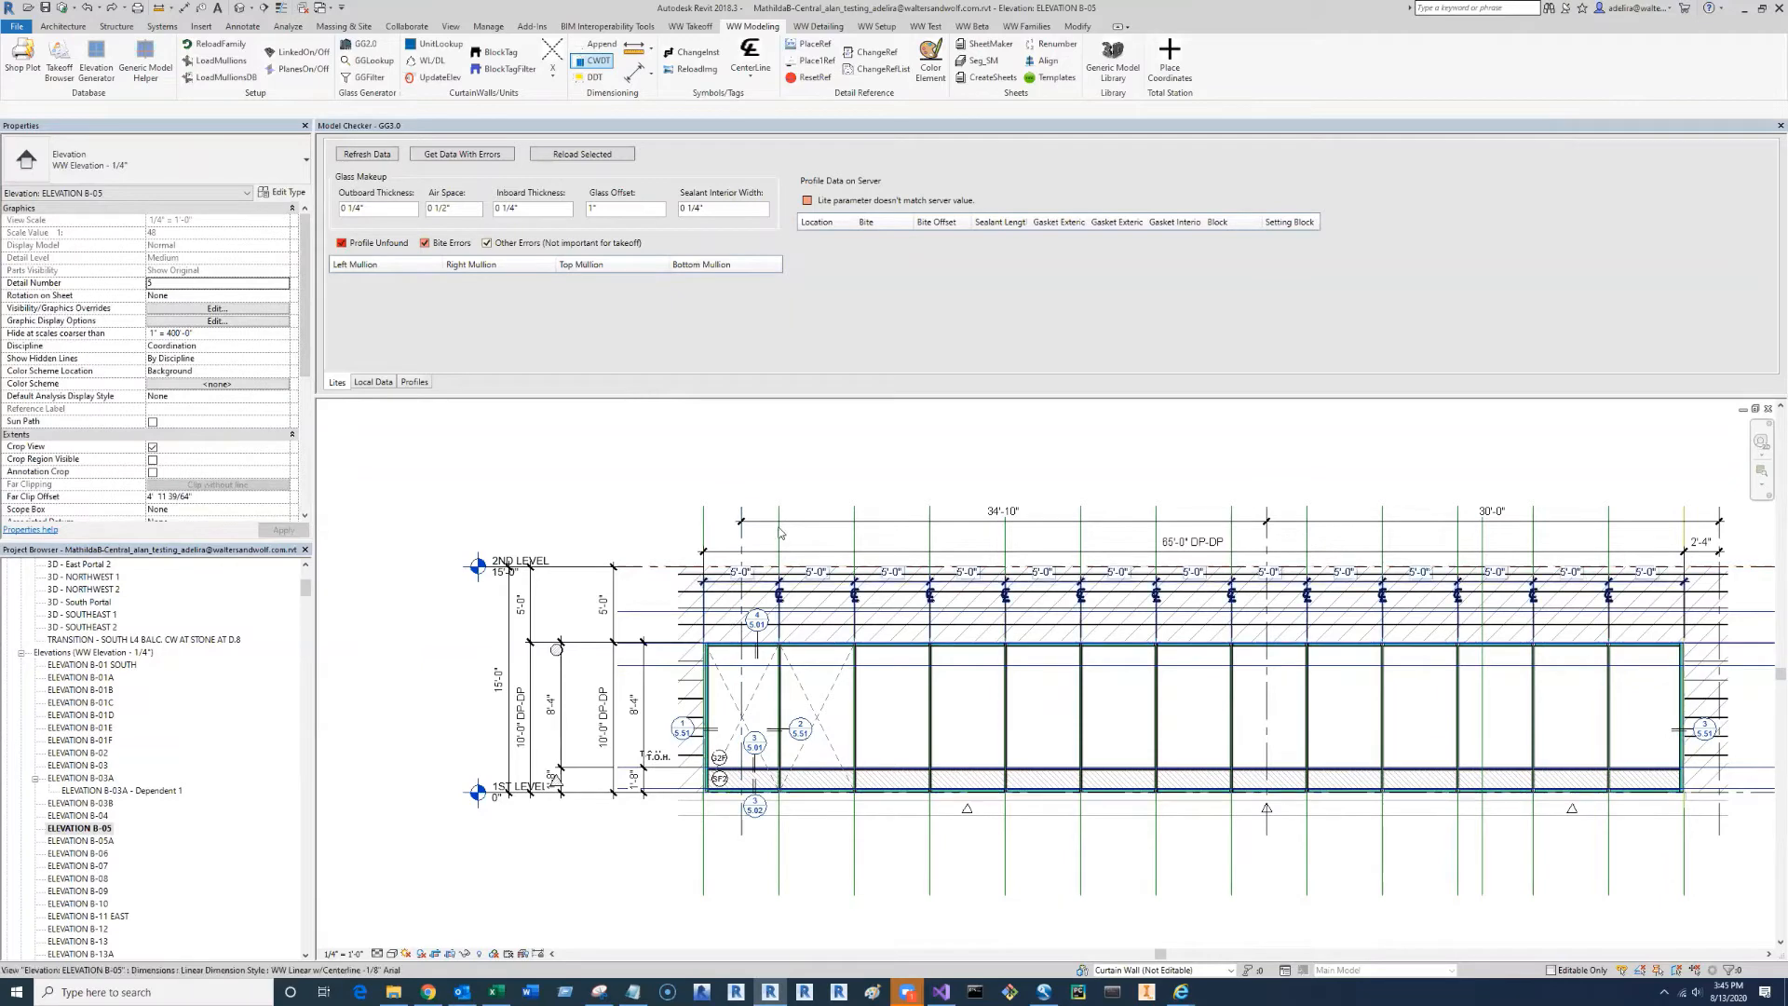
pyautogui.click(743, 550)
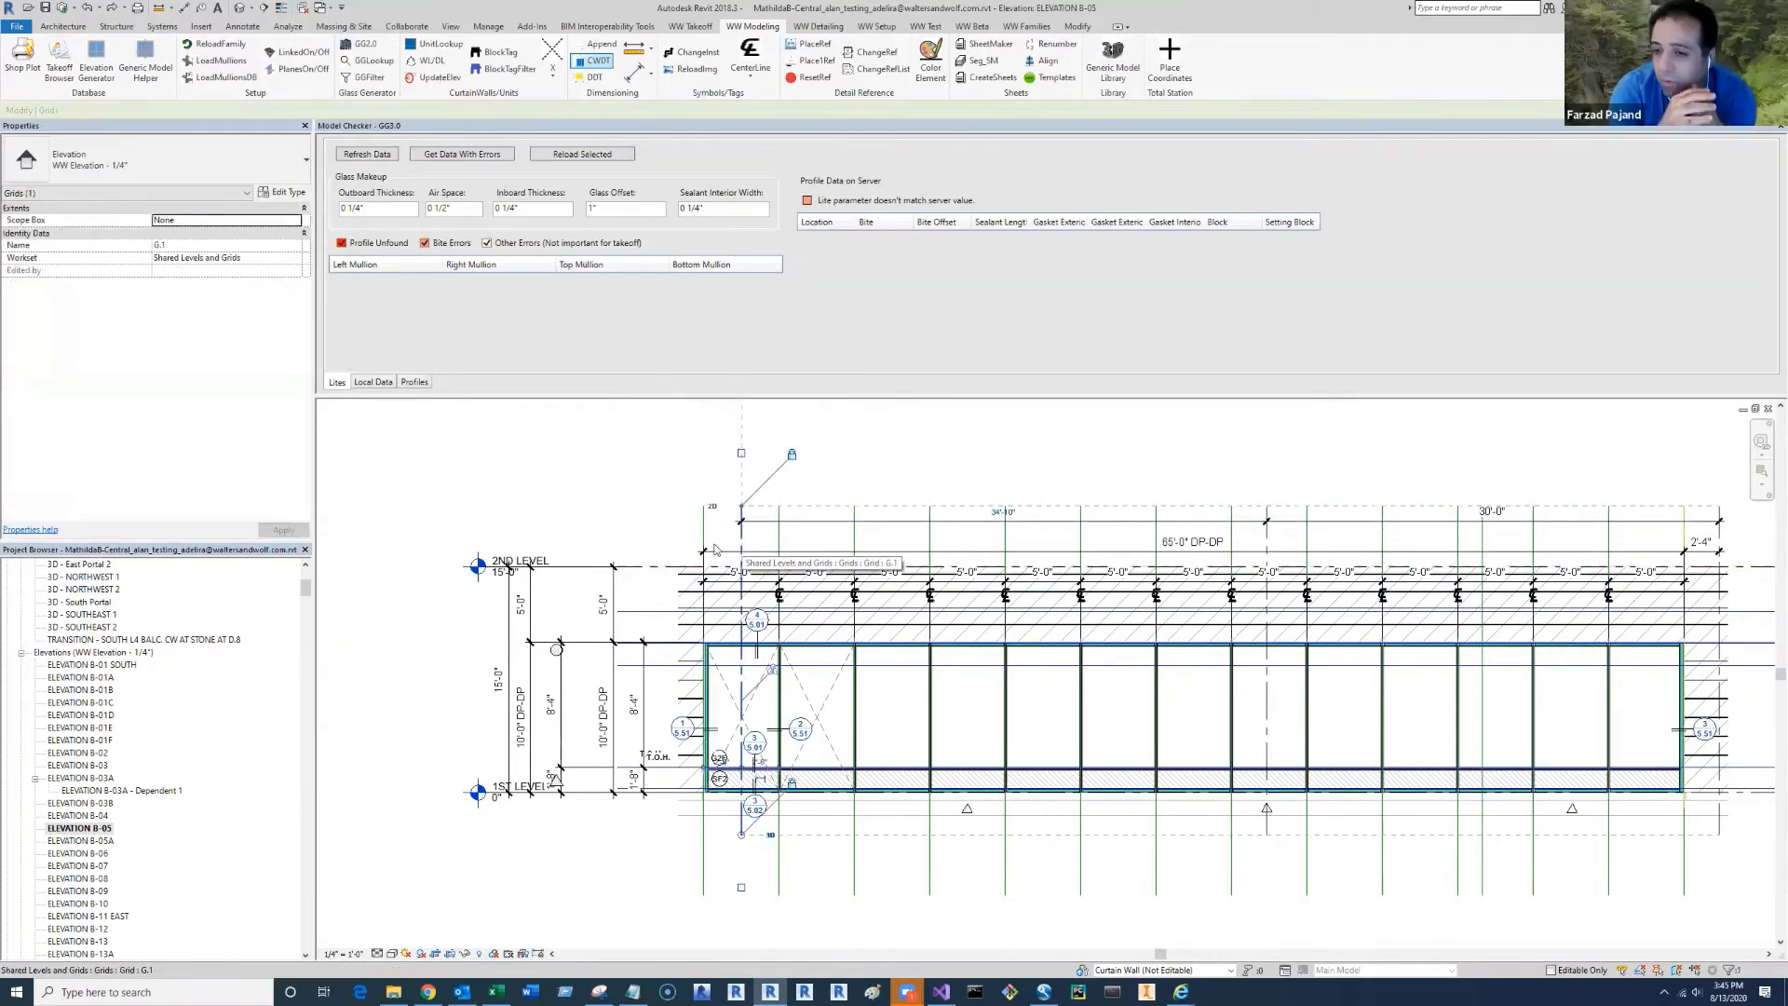
pyautogui.click(616, 513)
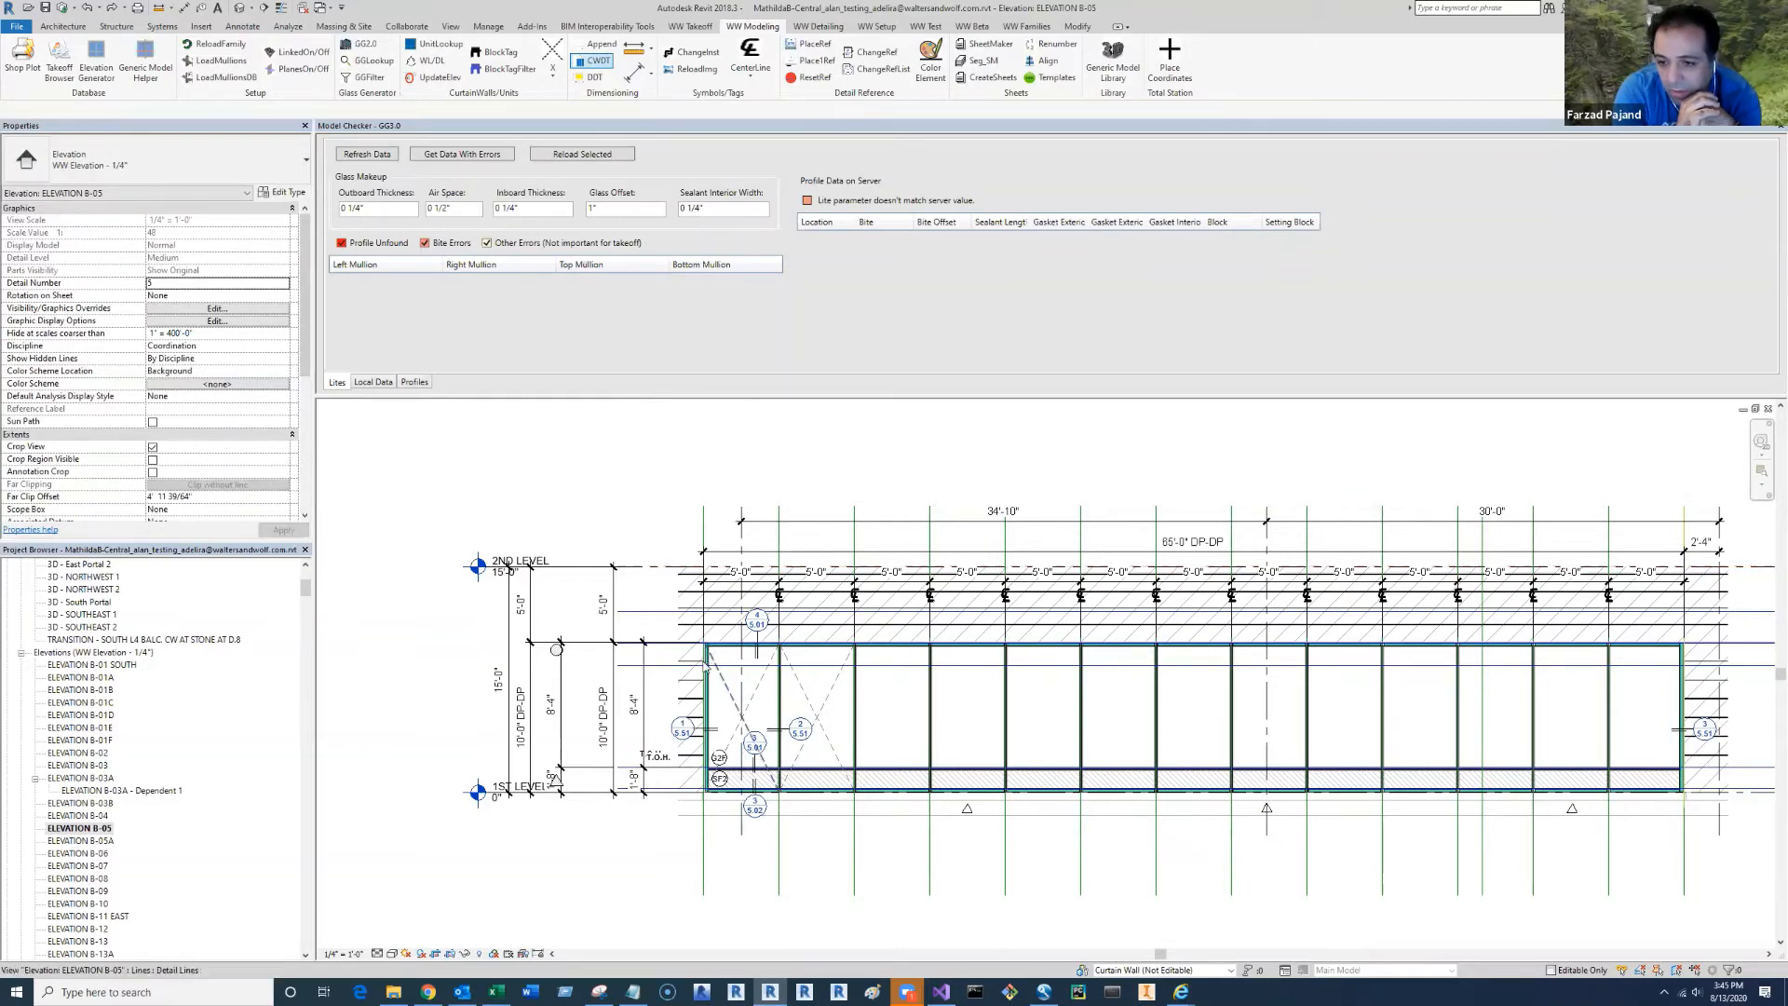
# - Try shortening the curtain wall by one bay at its left end to 60'-0", deleting the mullions that lose their grid
pyautogui.click(705, 726)
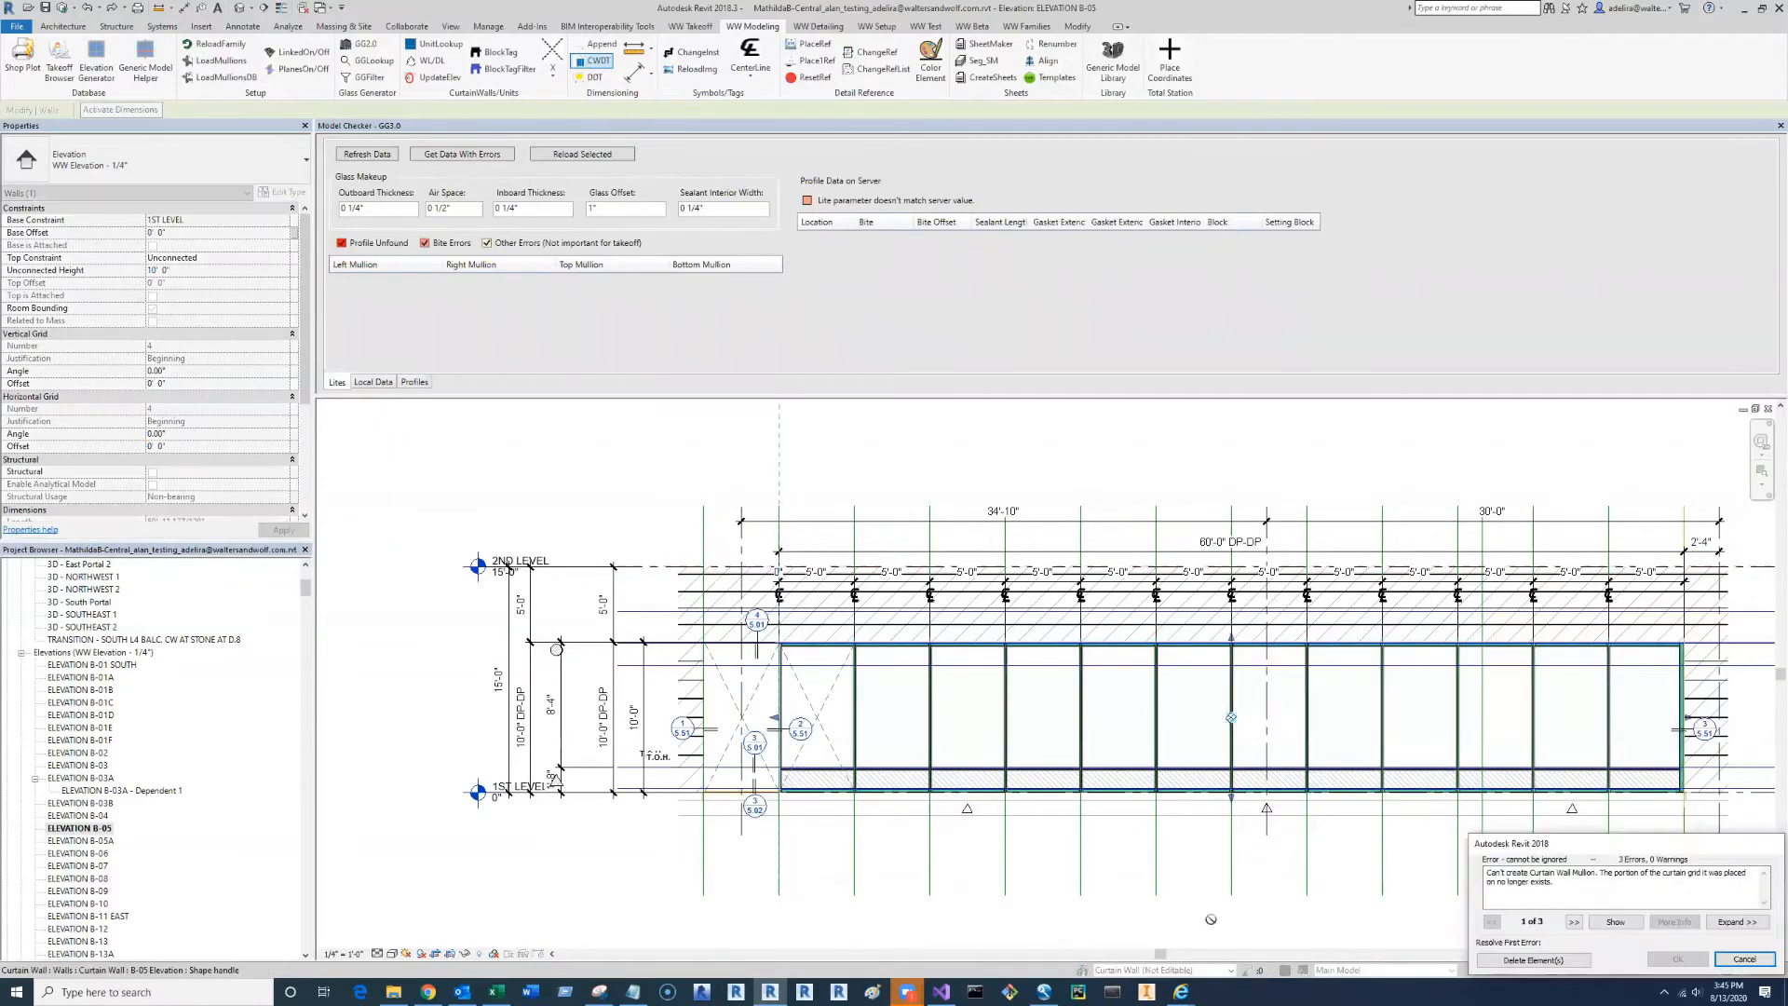
pyautogui.click(1543, 965)
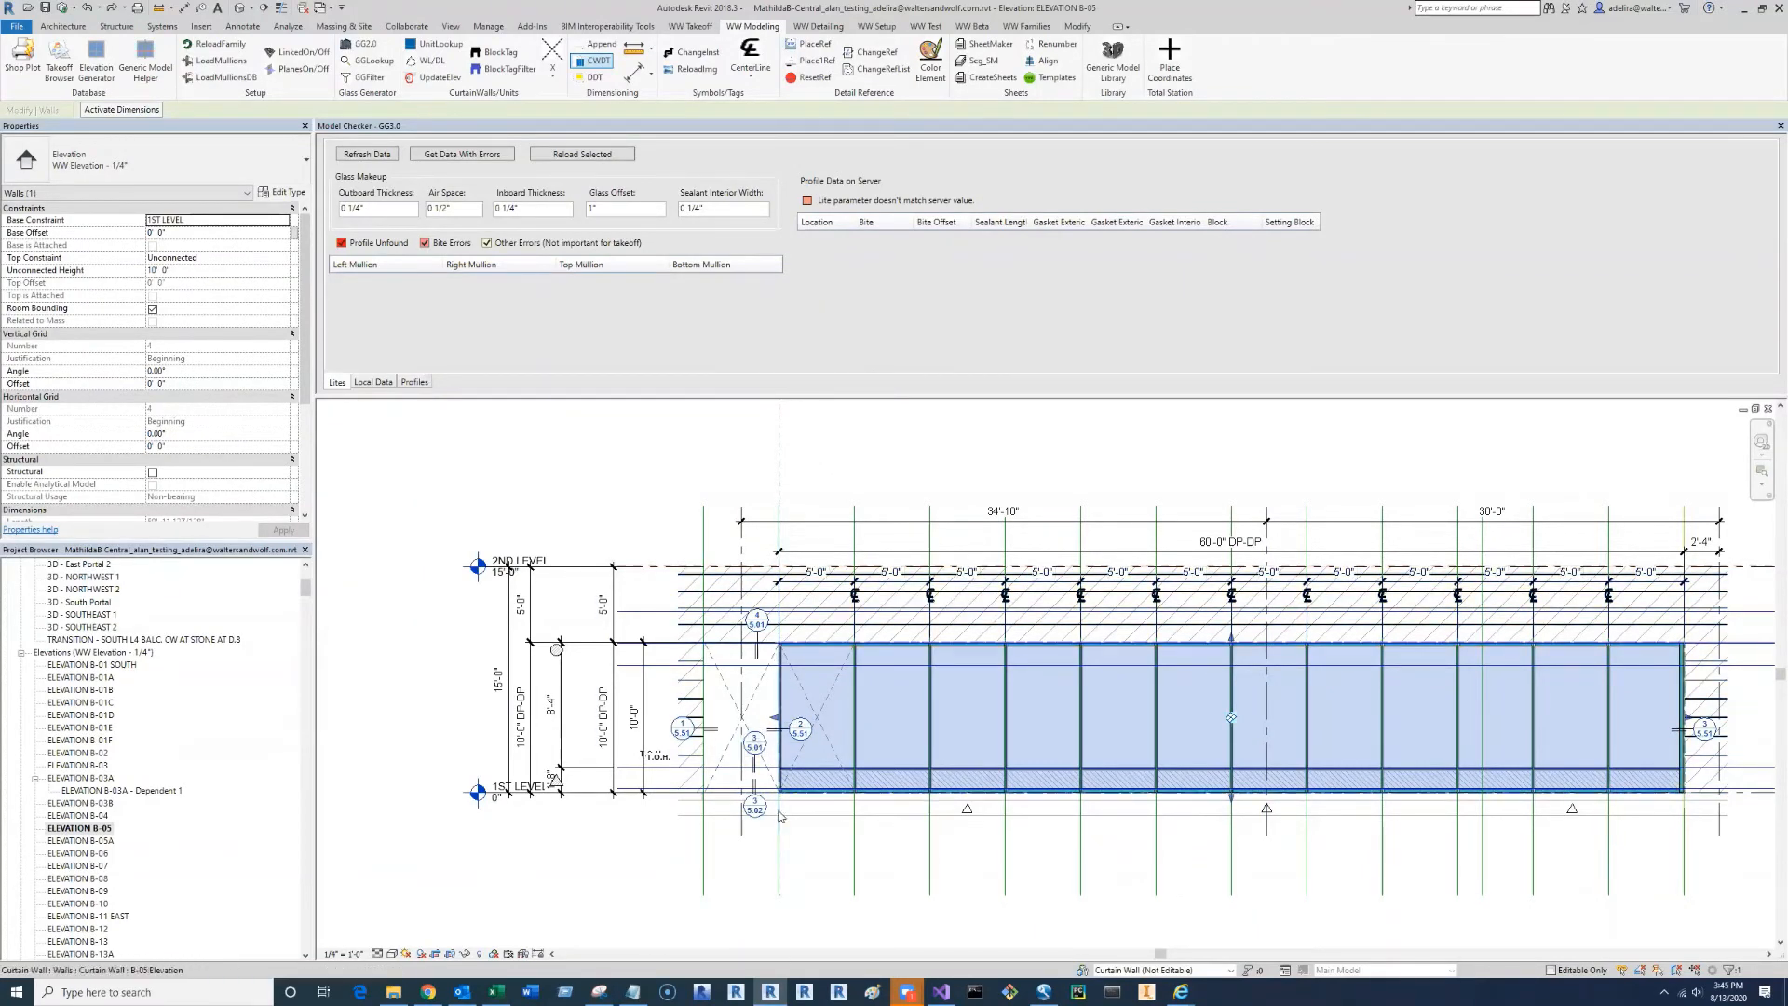
pyautogui.click(832, 910)
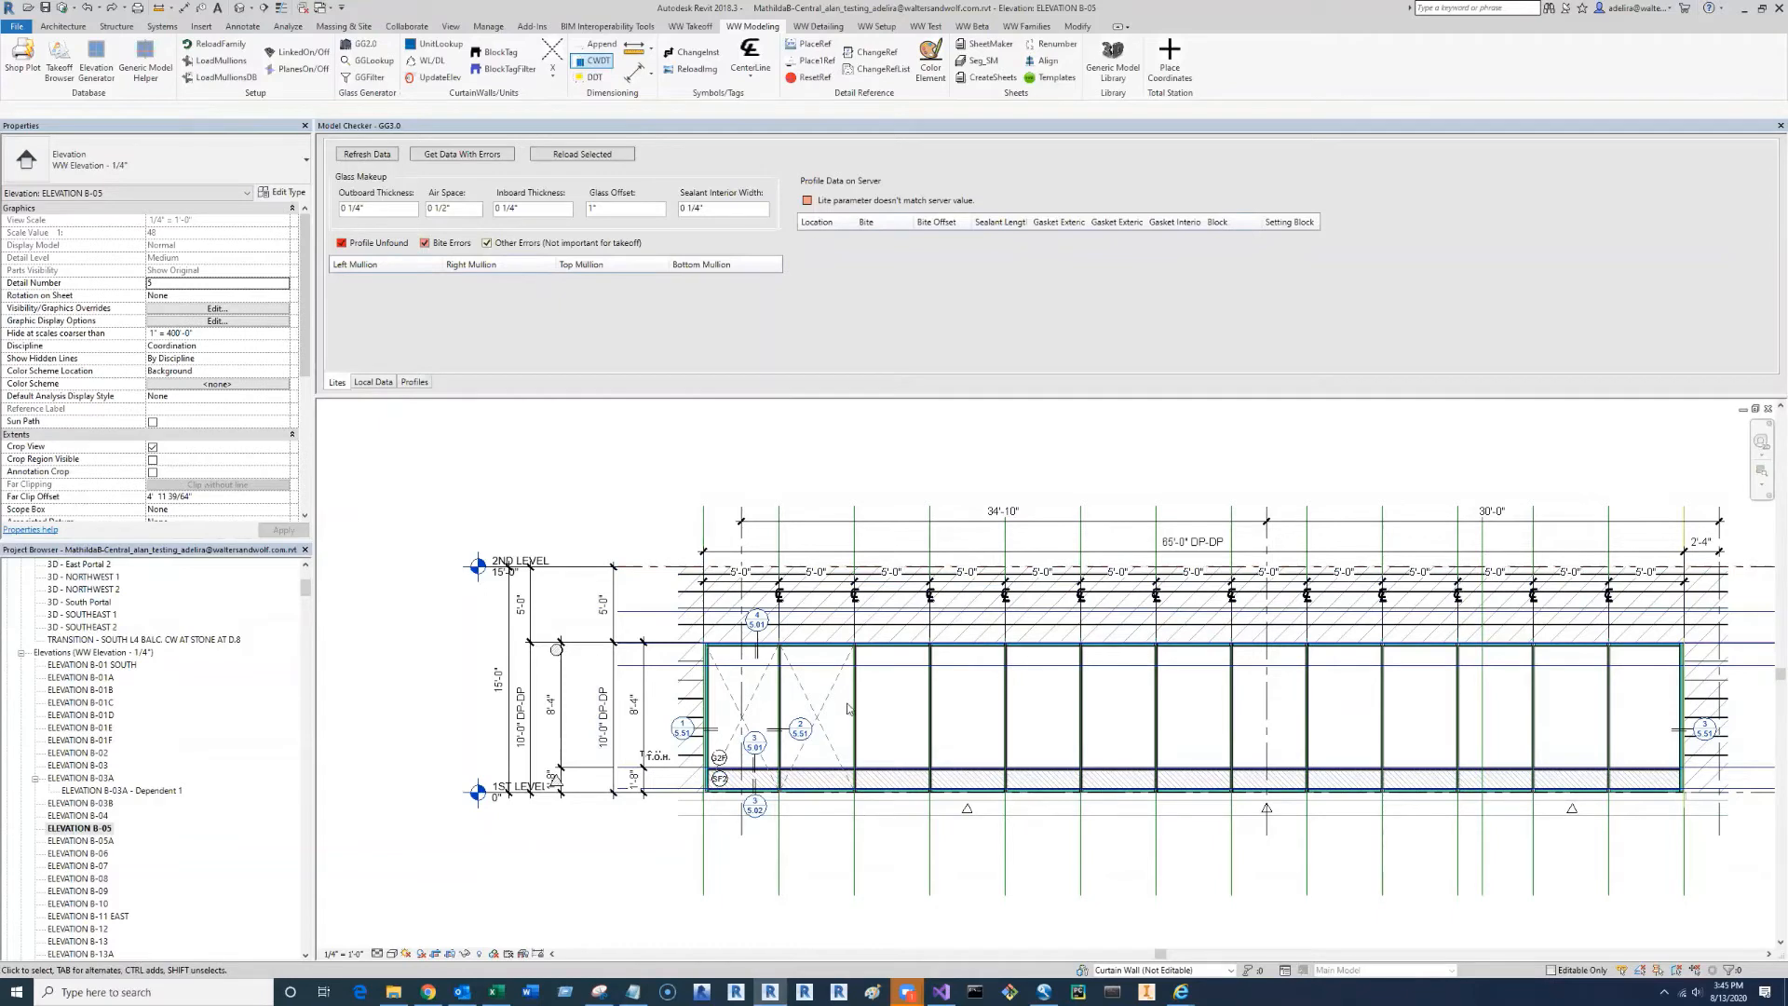
# - Open the help video for the GG2.0 tool, close it and return to the B-05 elevation in Revit
pyautogui.moveTo(1028, 746); pyautogui.dragTo(971, 768, button='middle')
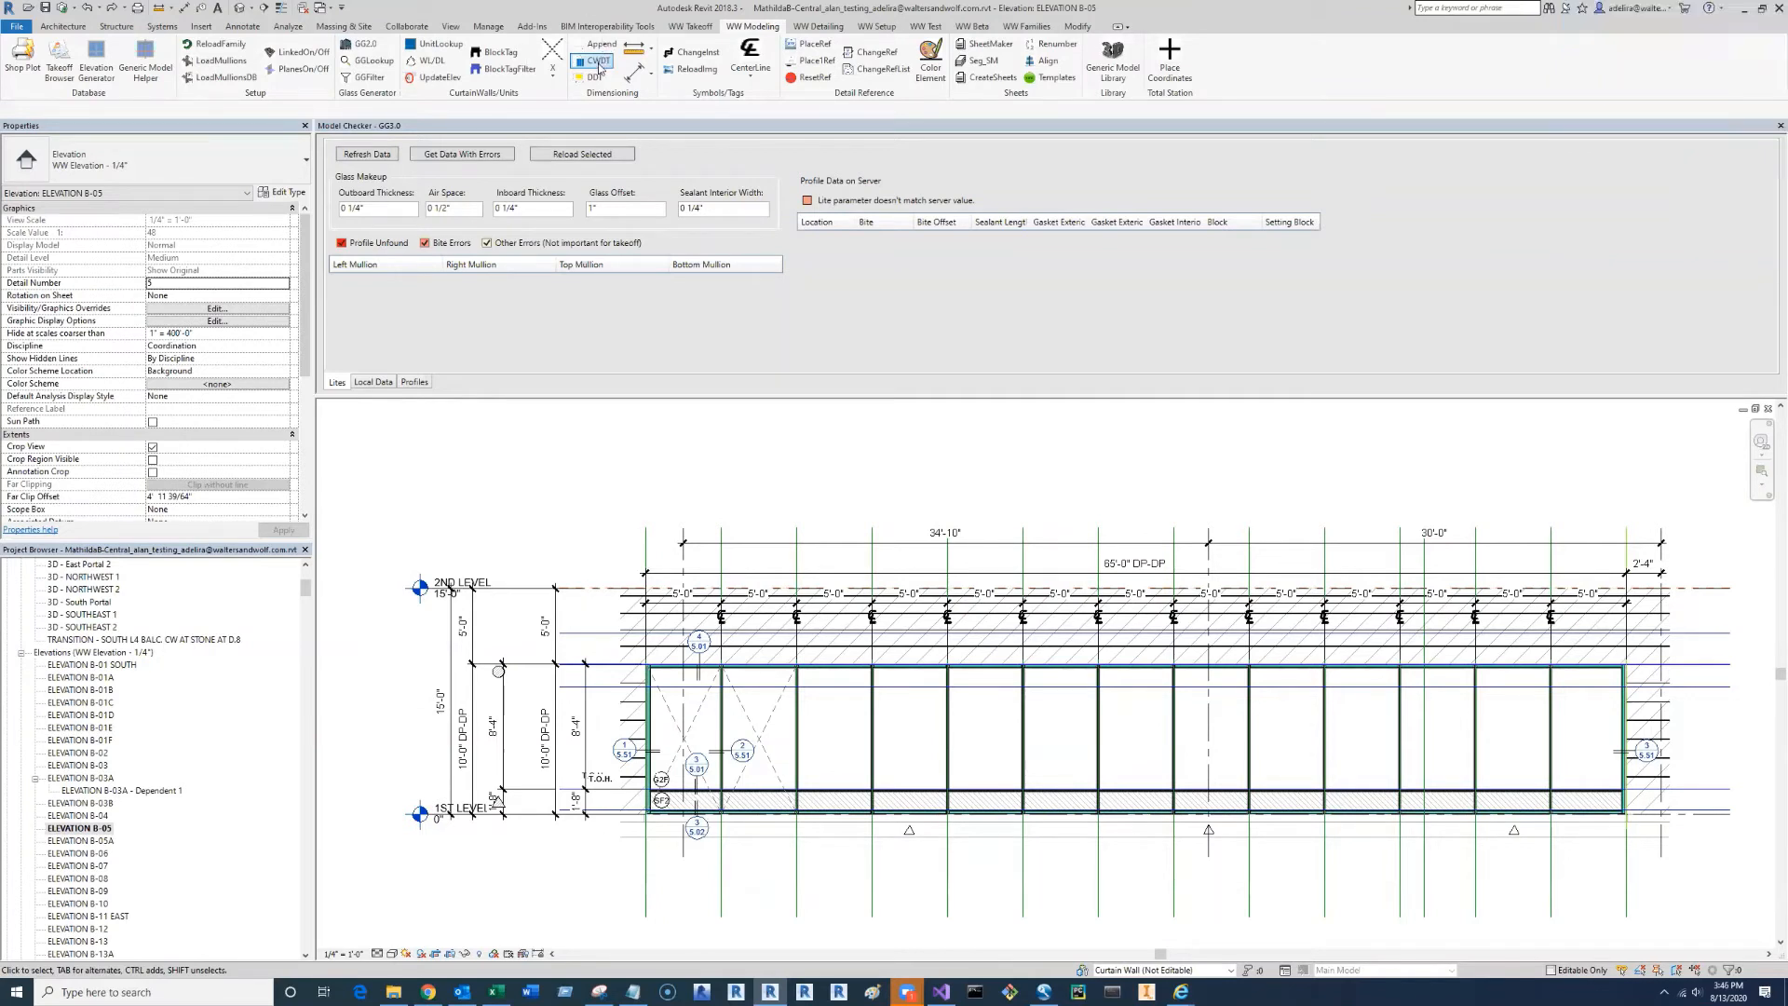
pyautogui.rightClick(596, 103)
pyautogui.click(579, 115)
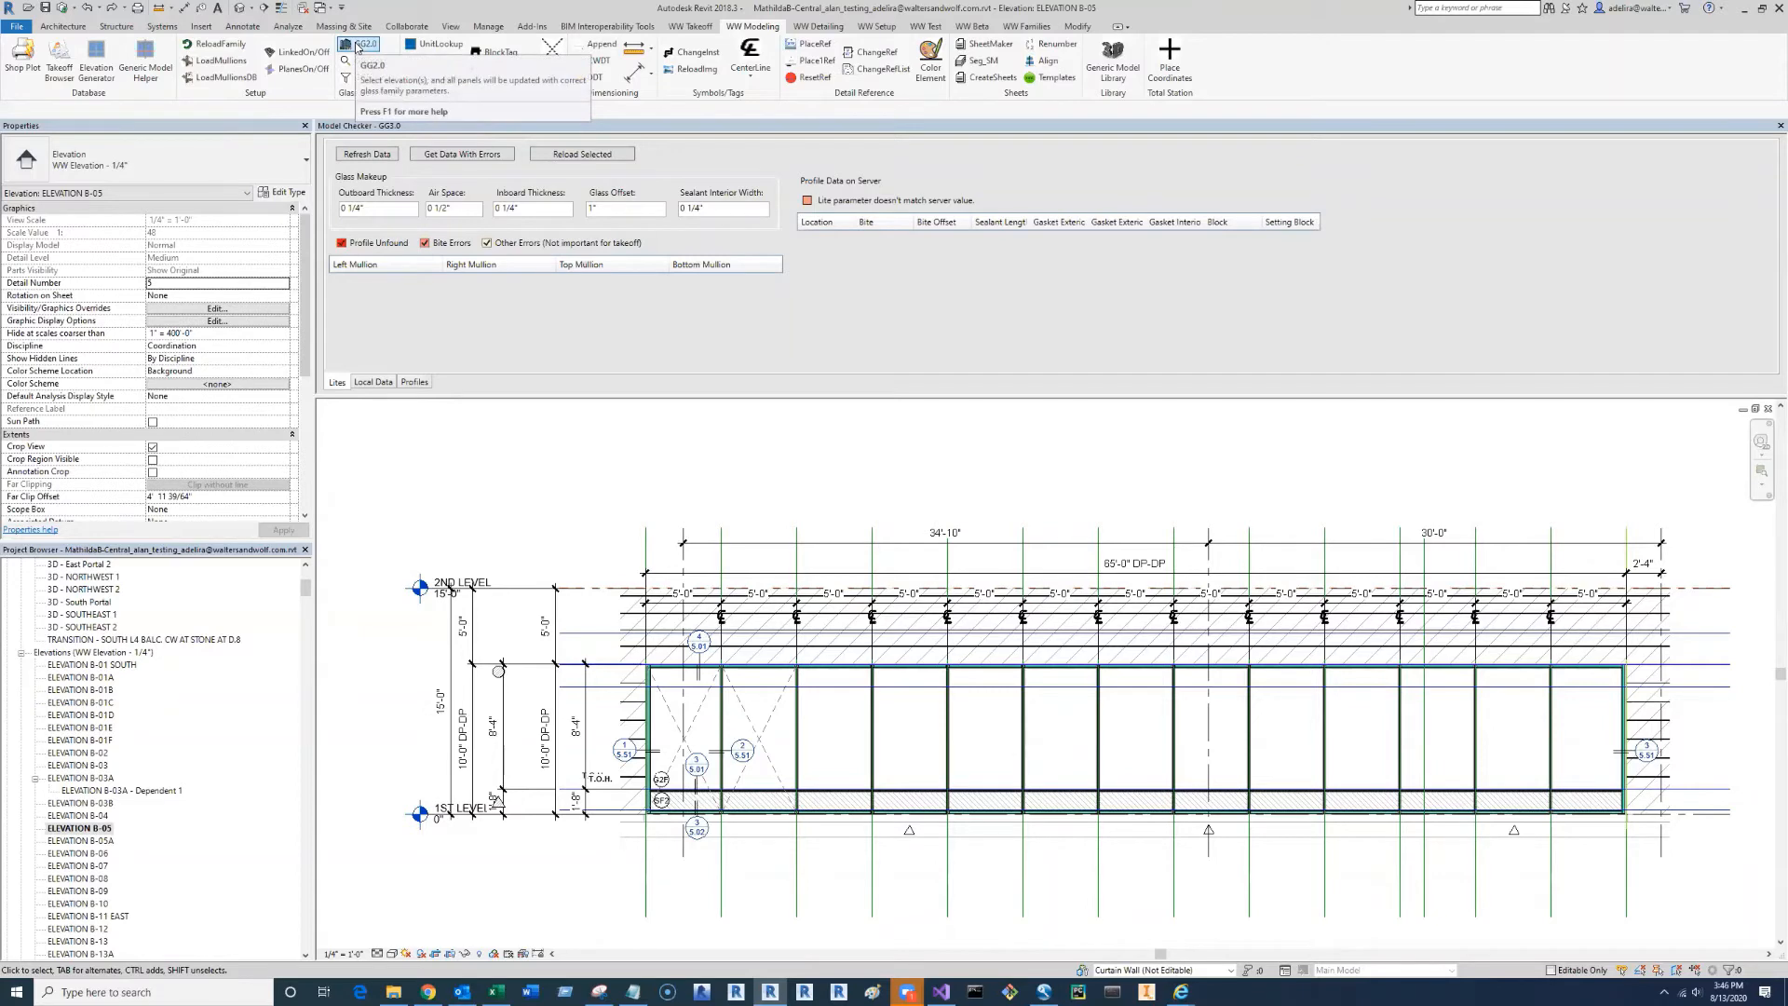
pyautogui.press('F1')
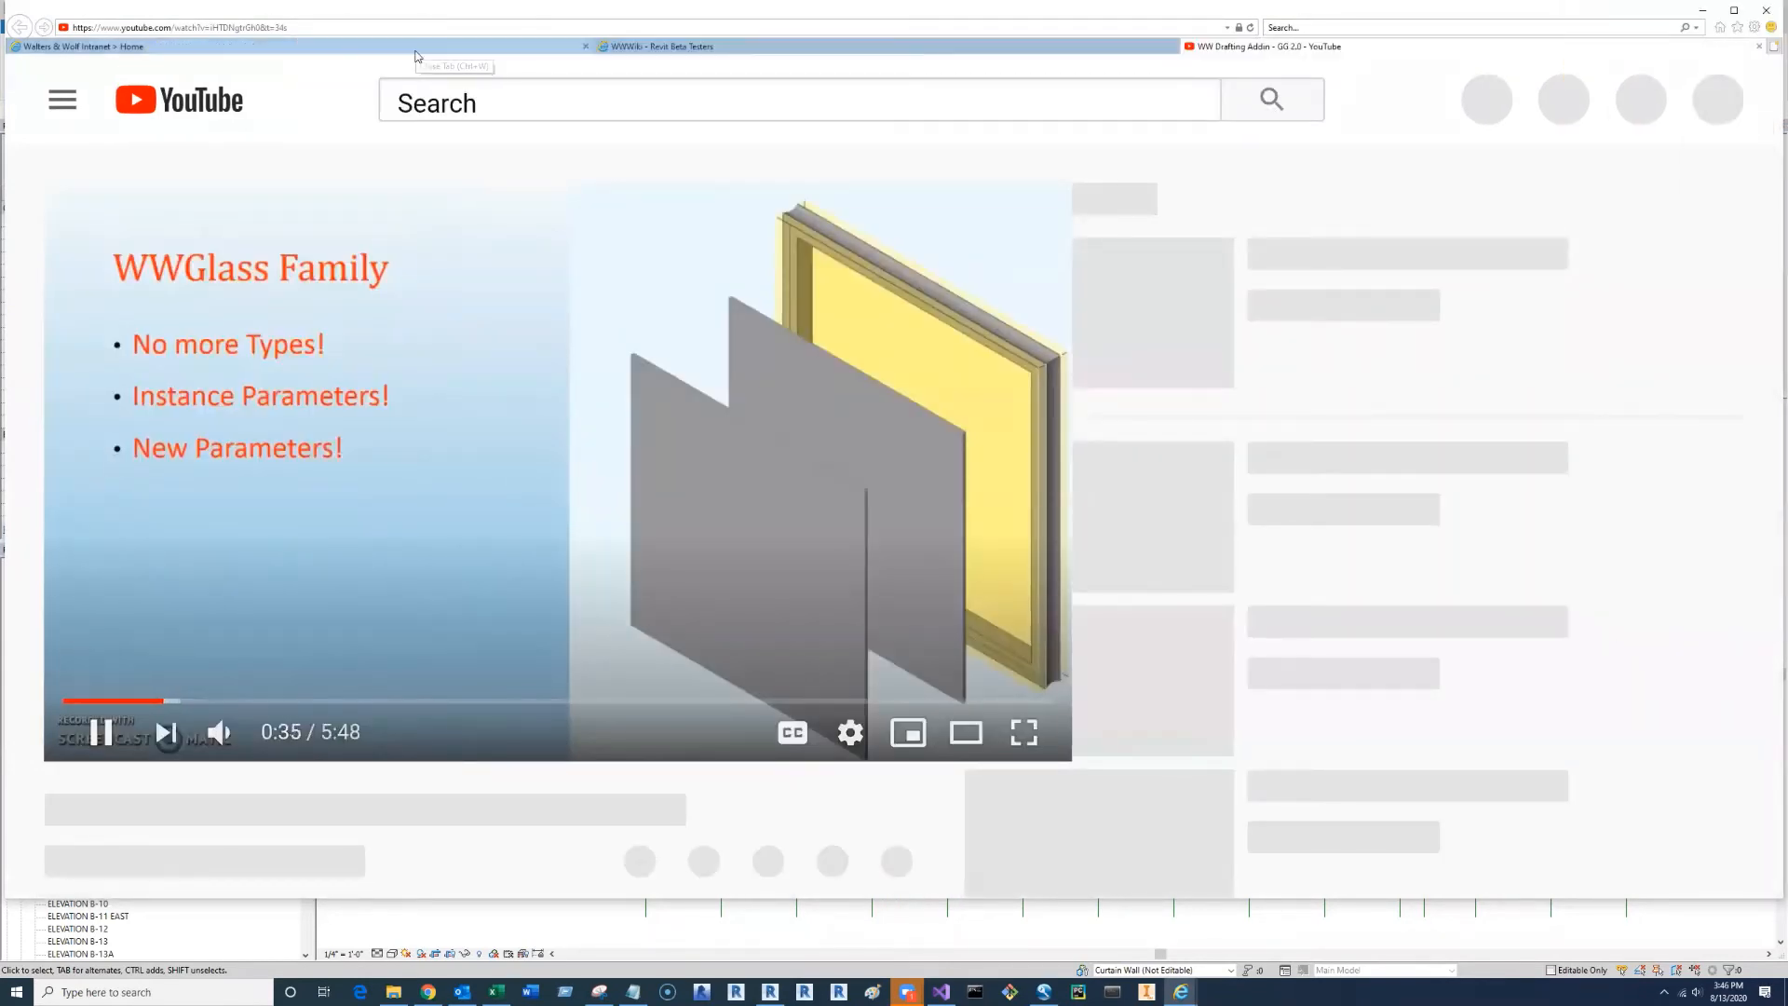
pyautogui.click(419, 46)
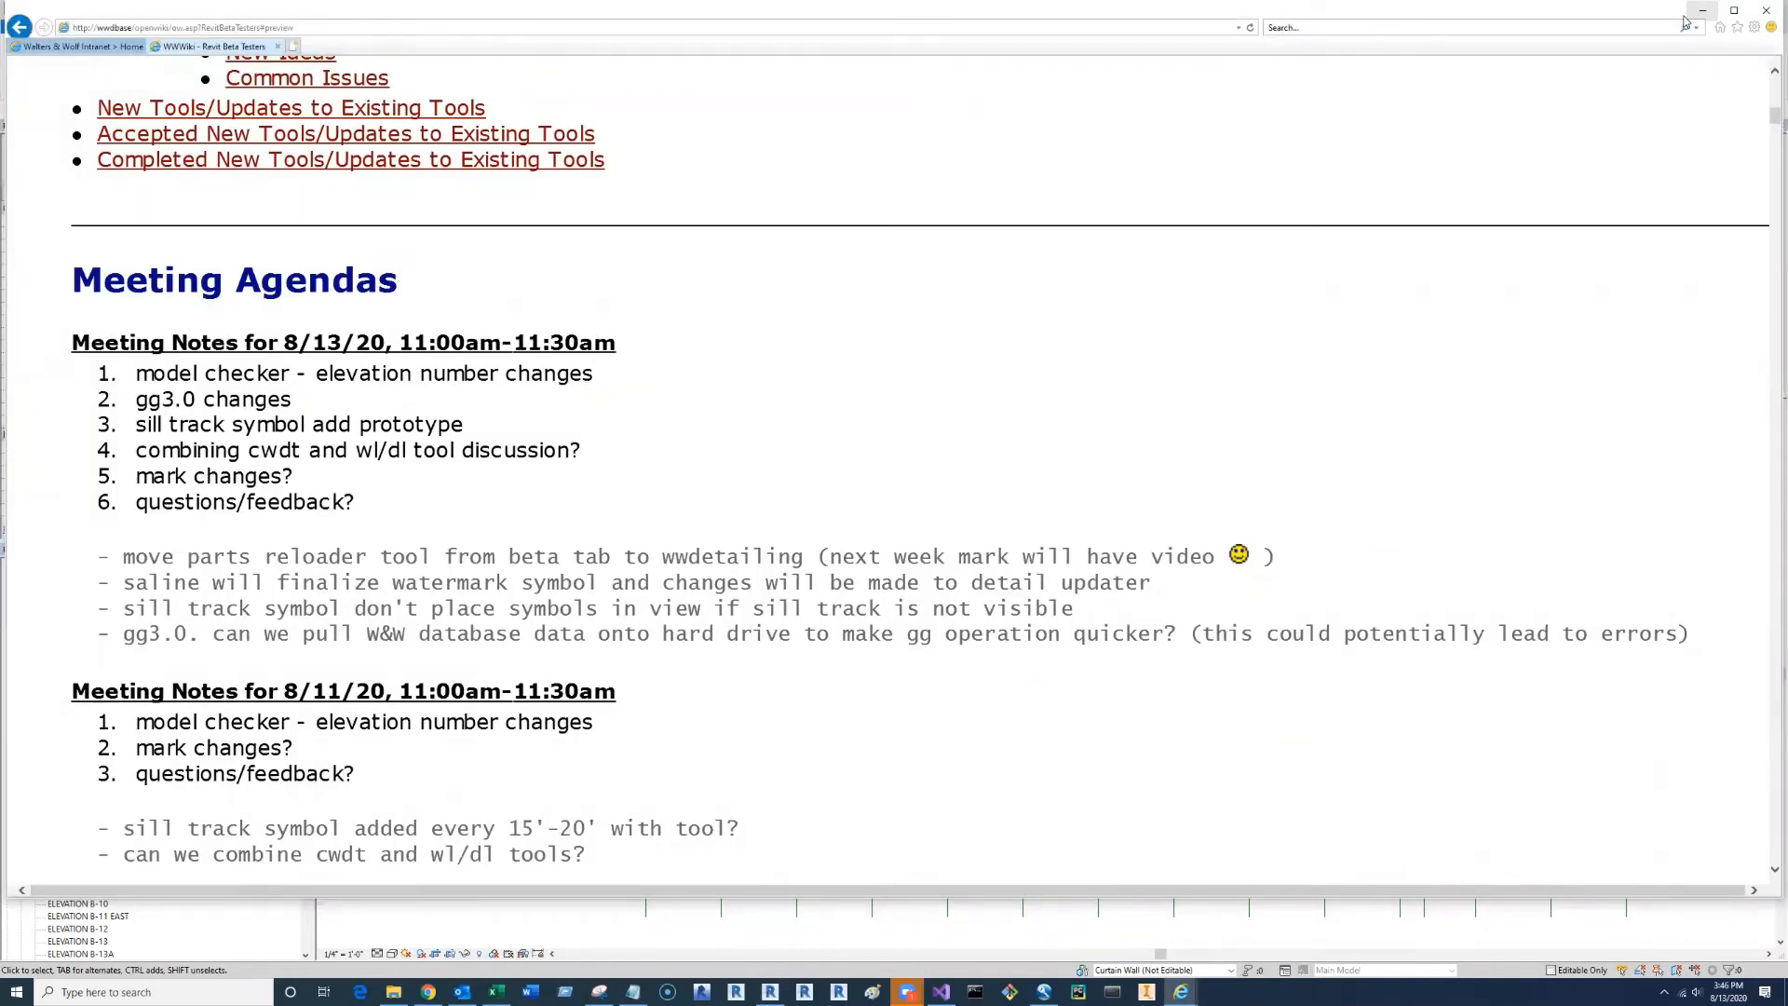
pyautogui.click(562, 919)
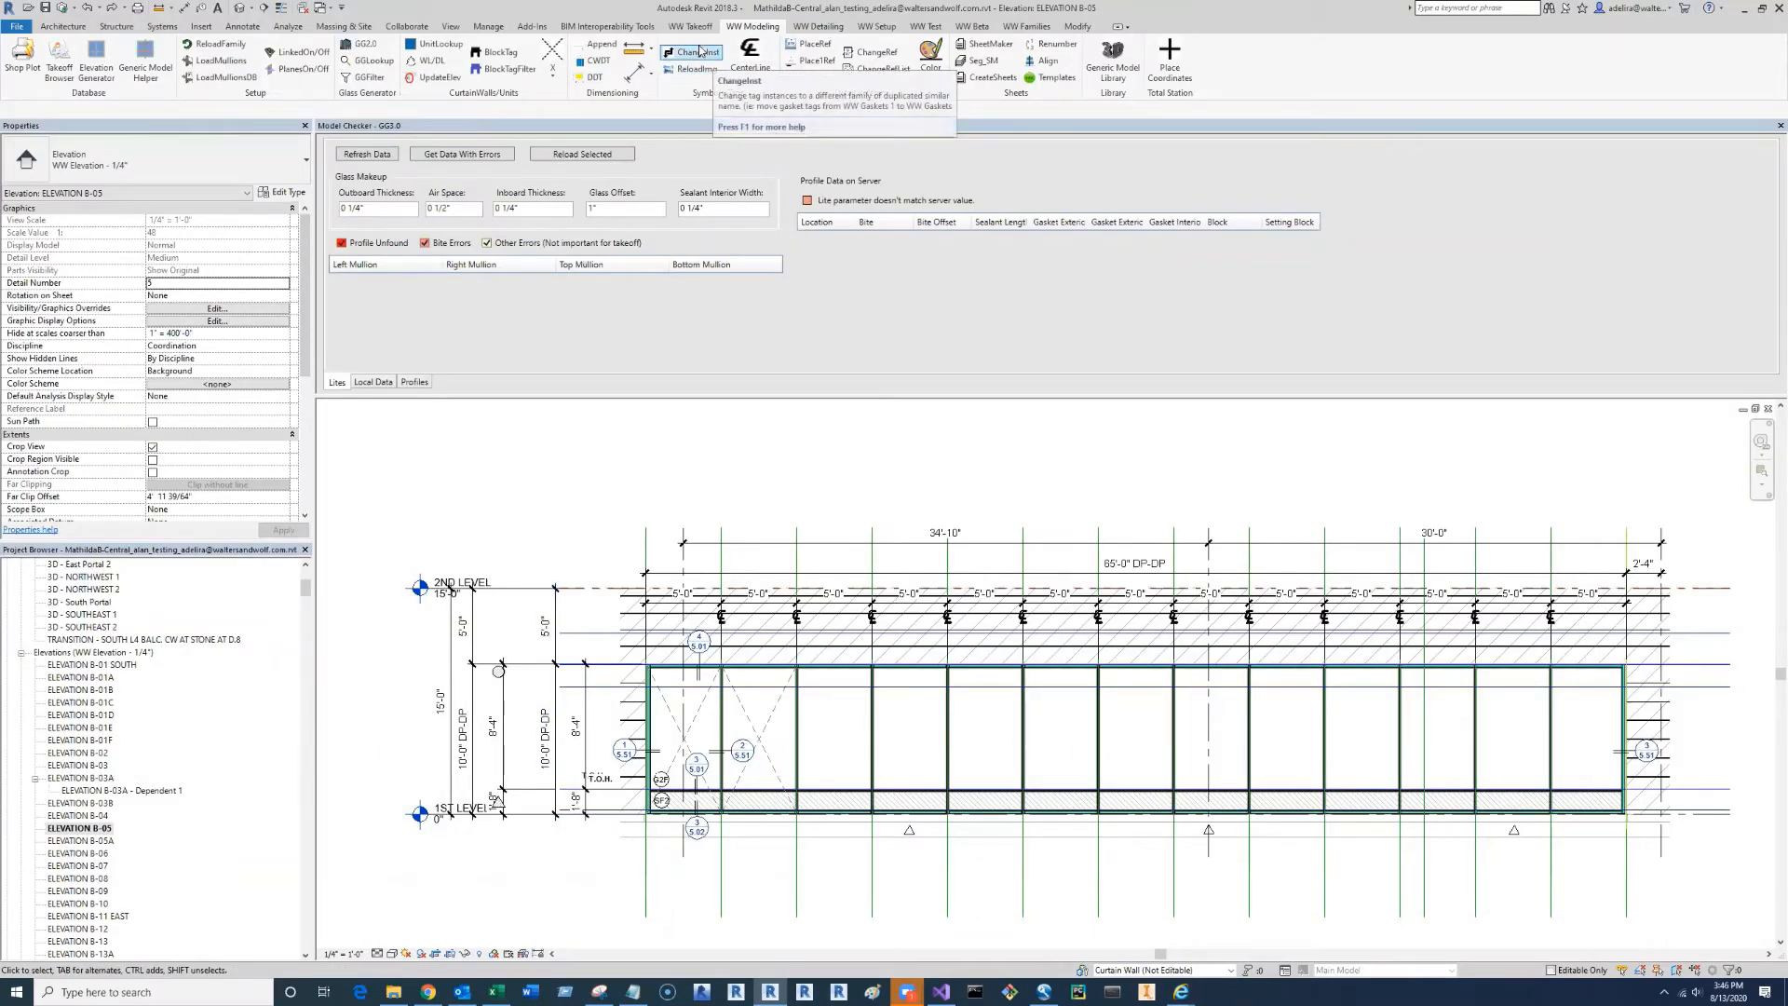
# - View and close the help video for the ChangeInst tool, and open the one for the CWDT tool
pyautogui.press('F1')
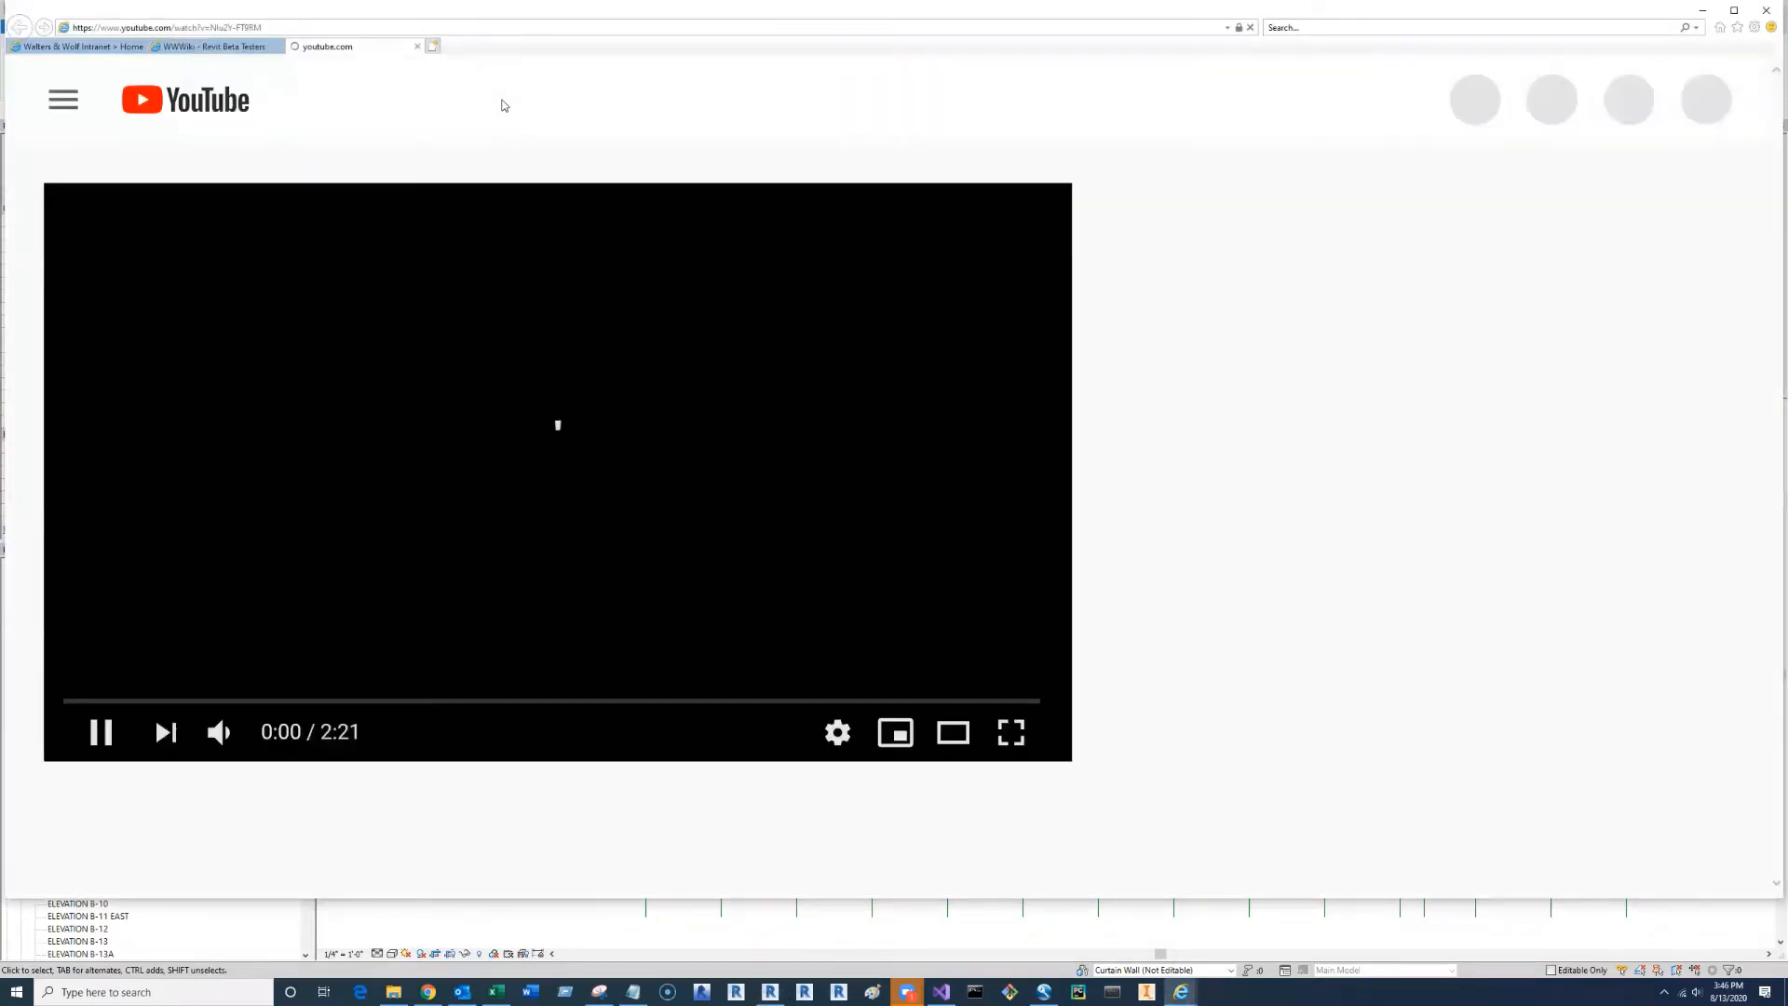
pyautogui.click(419, 46)
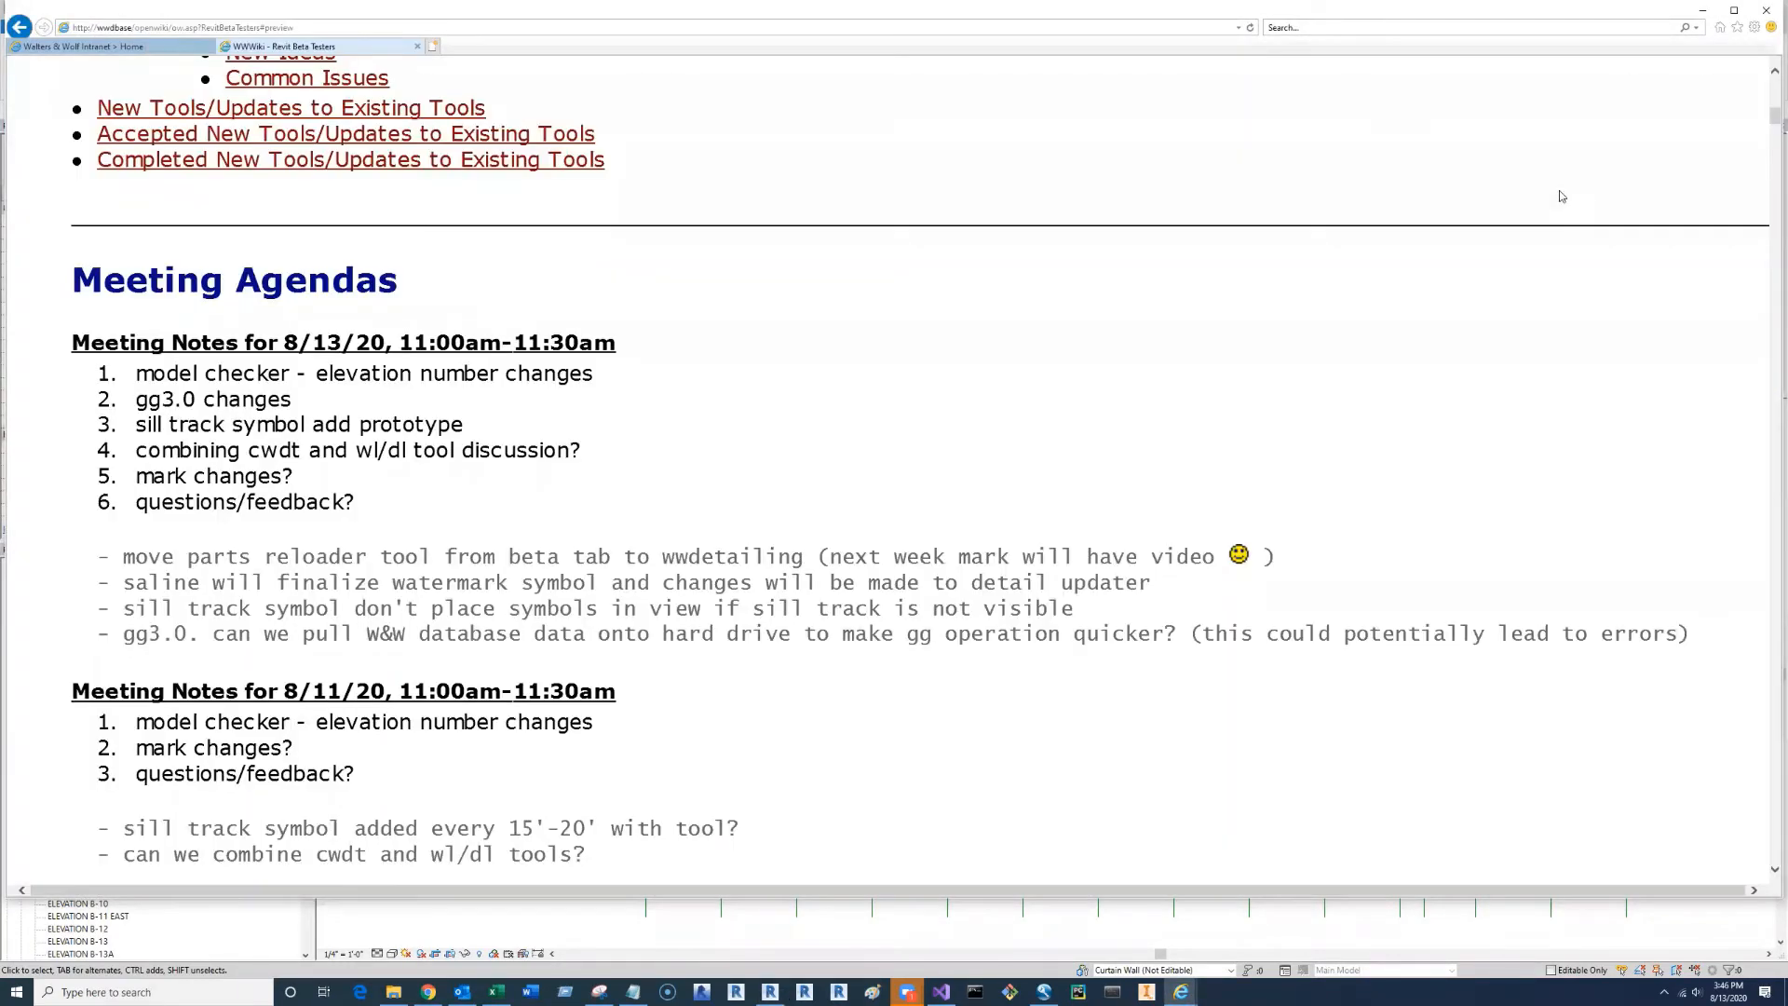
pyautogui.hotkey('alt', 'Tab')
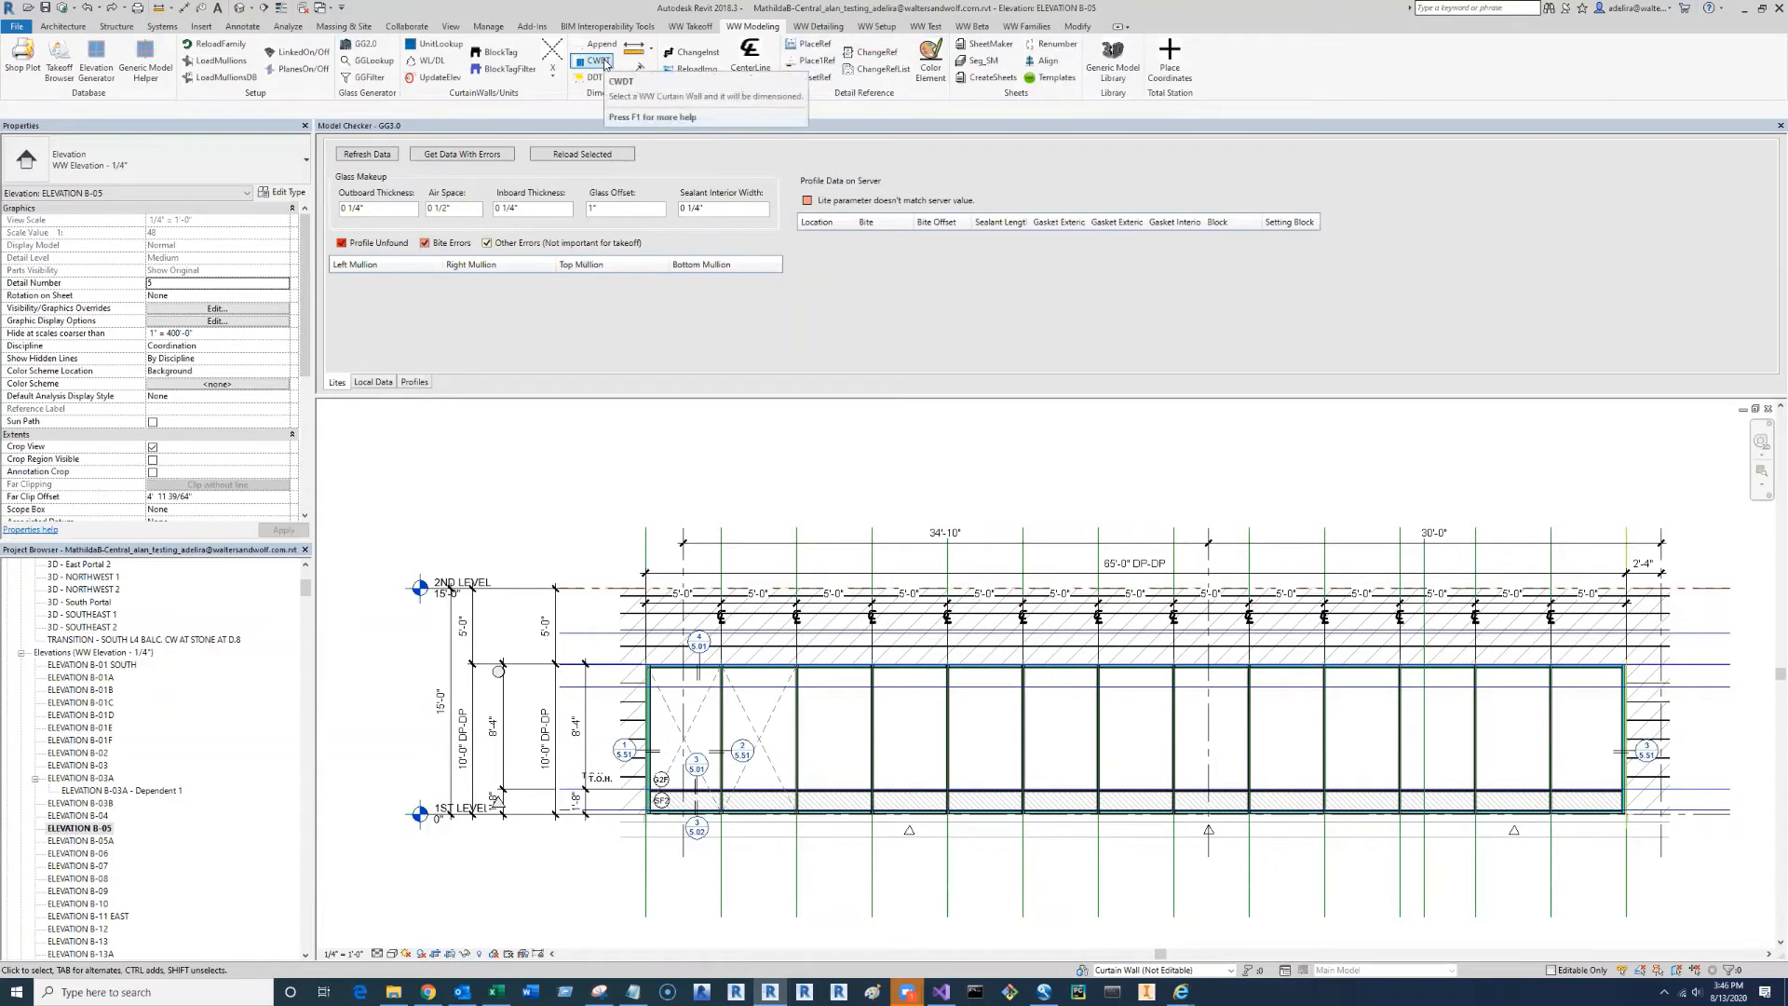
pyautogui.press('F1')
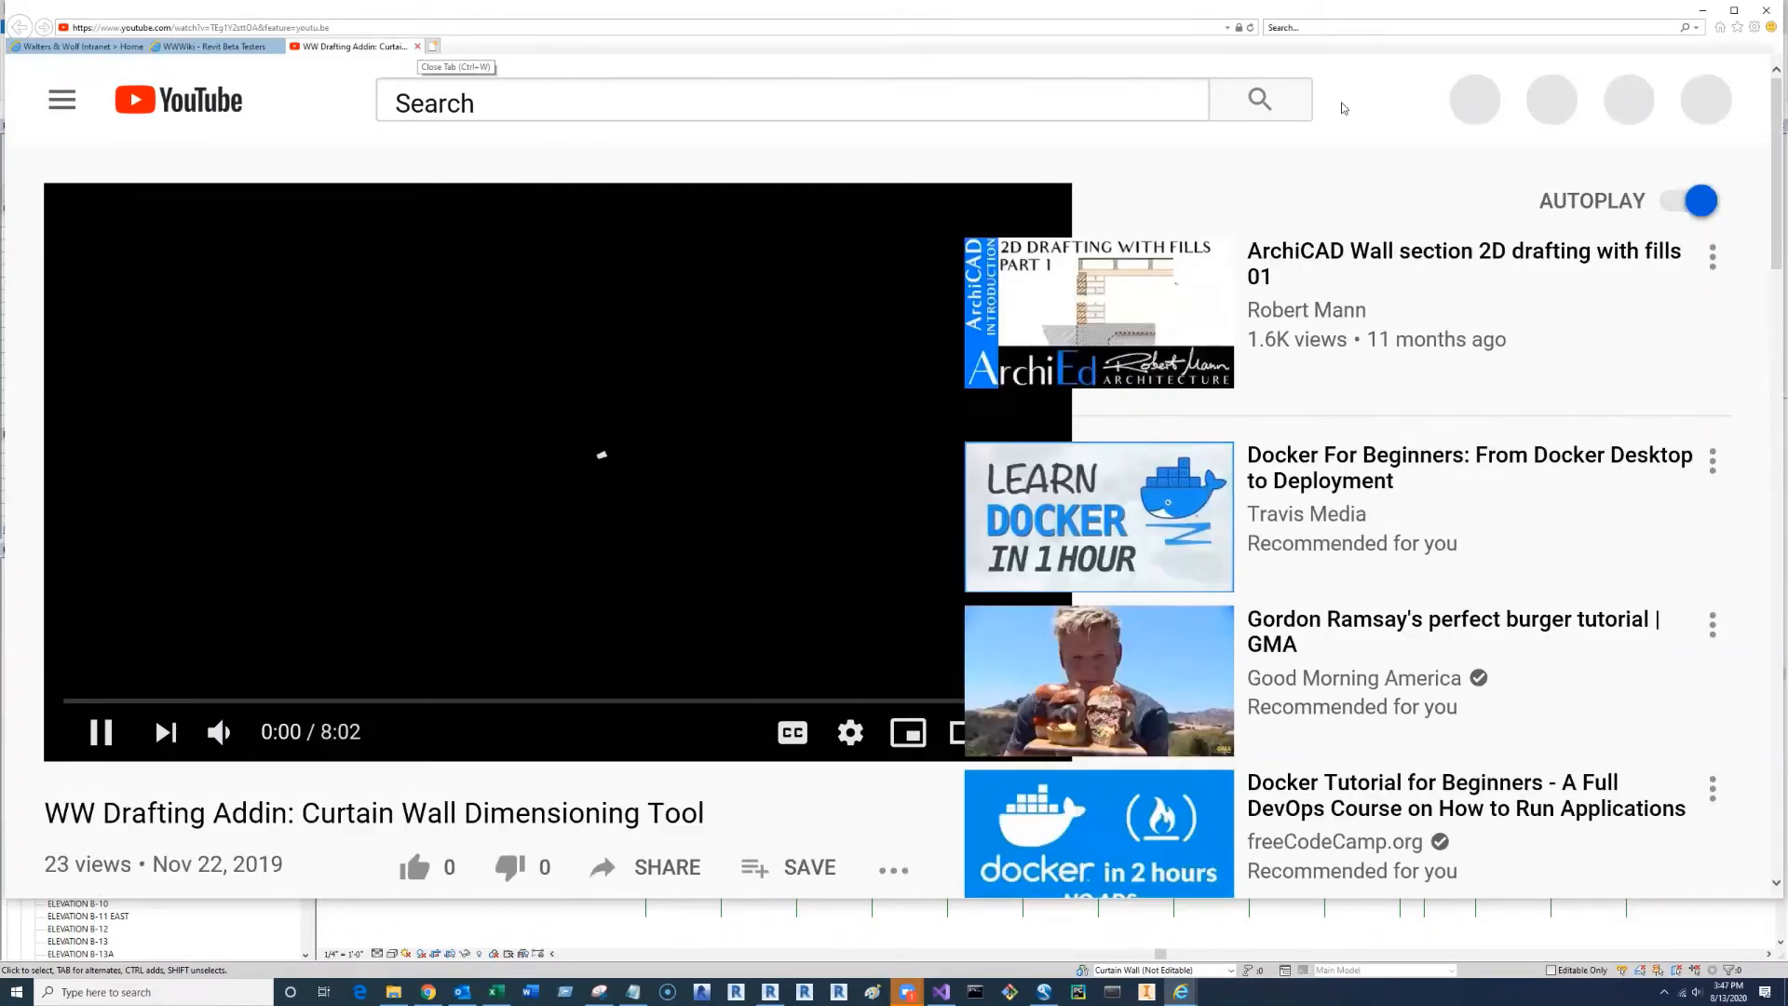
# - Close the CWDT help video and return to the B-05 elevation in Revit
pyautogui.click(417, 47)
pyautogui.click(1697, 12)
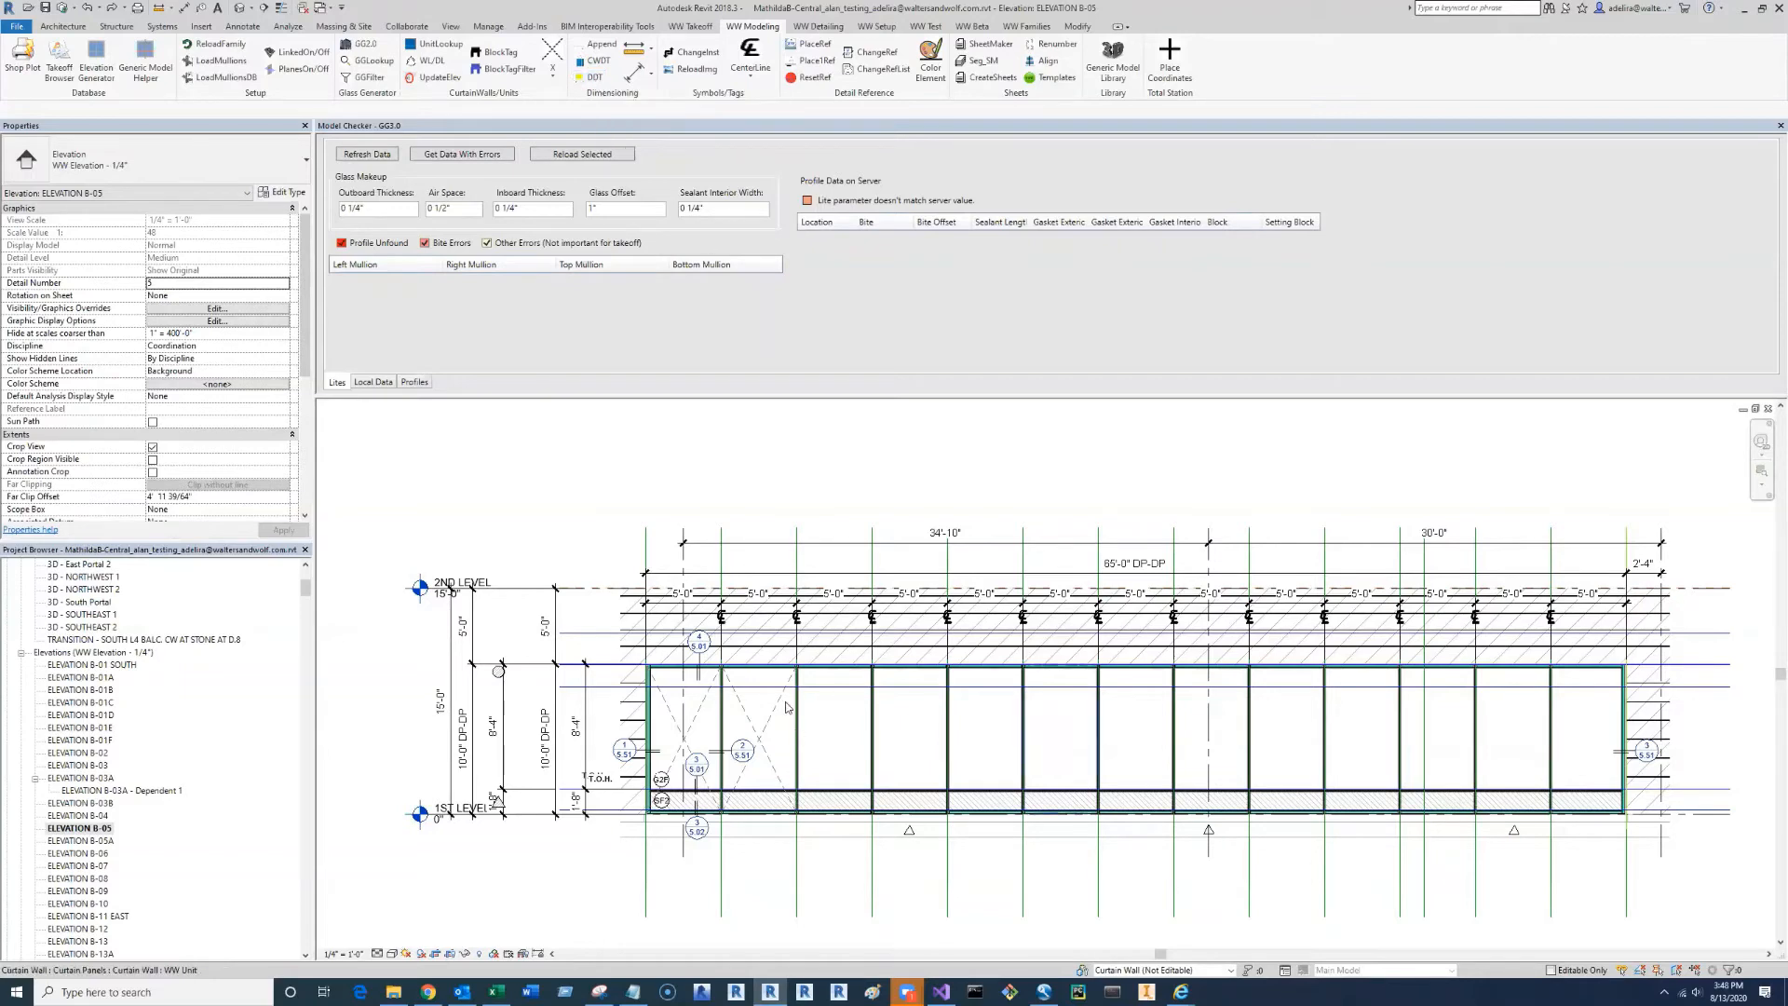
# - View the profile sketch of the B-05 curtain wall, then leave it without editing and deselect the wall
pyautogui.click(780, 659)
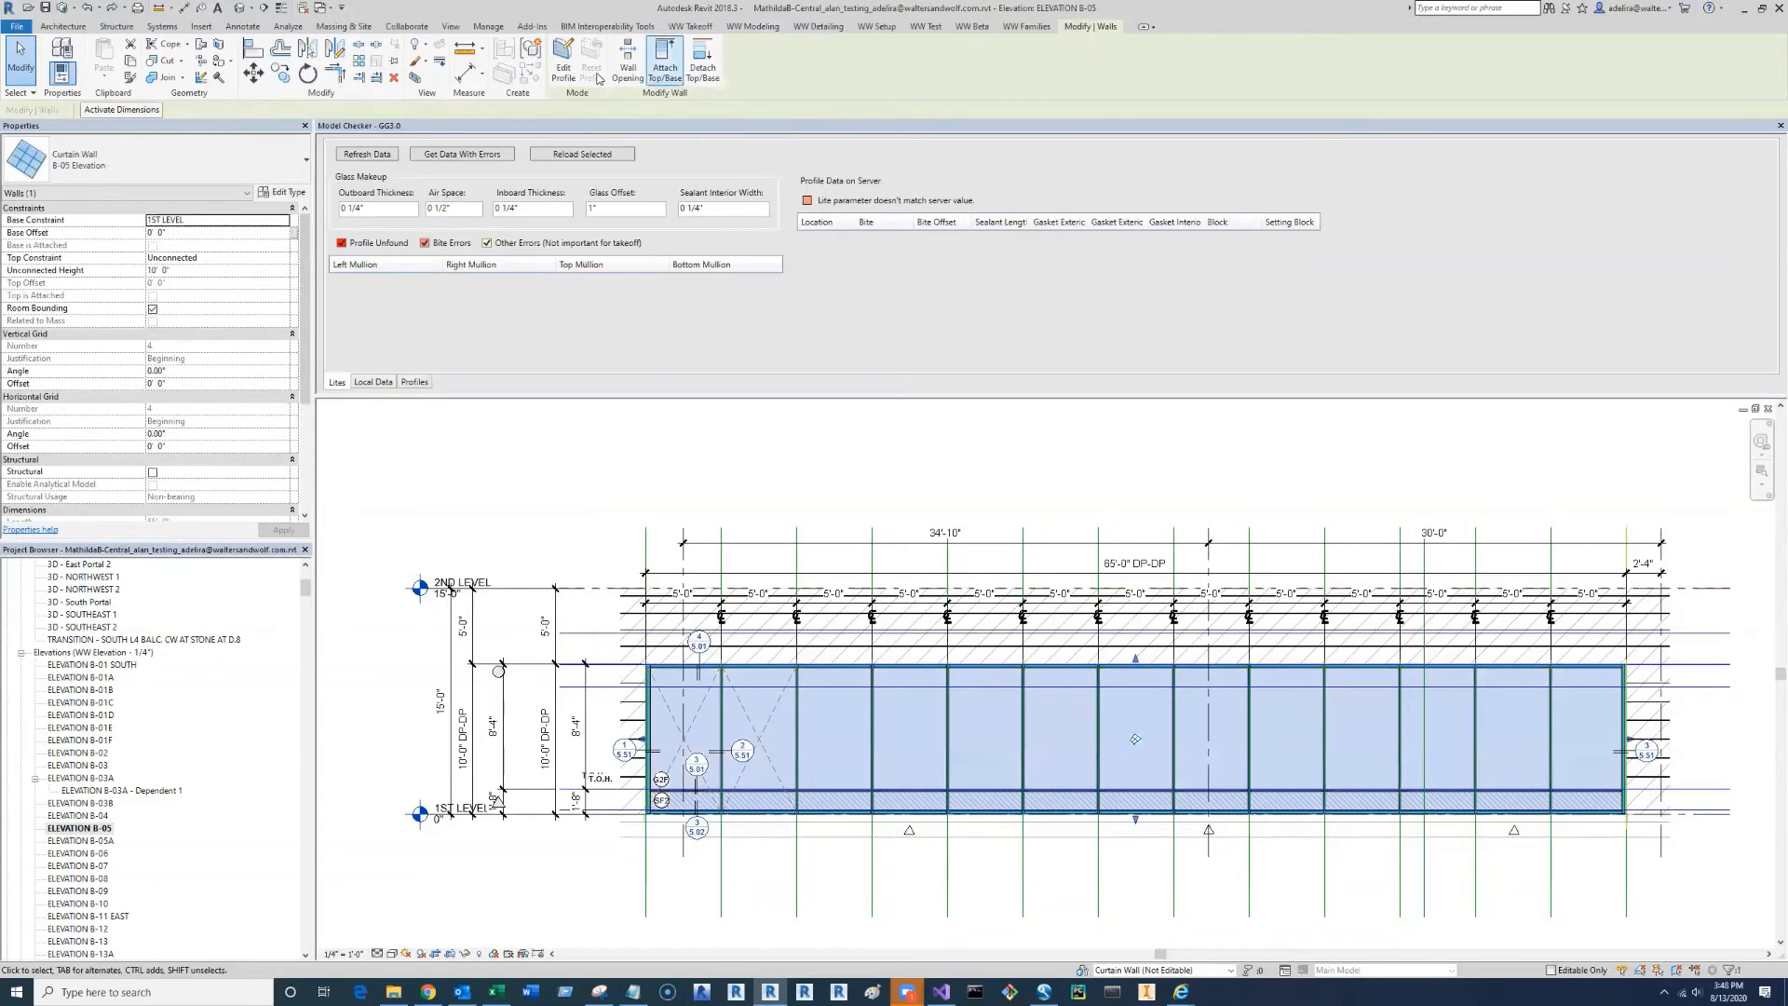
pyautogui.doubleClick(1015, 810)
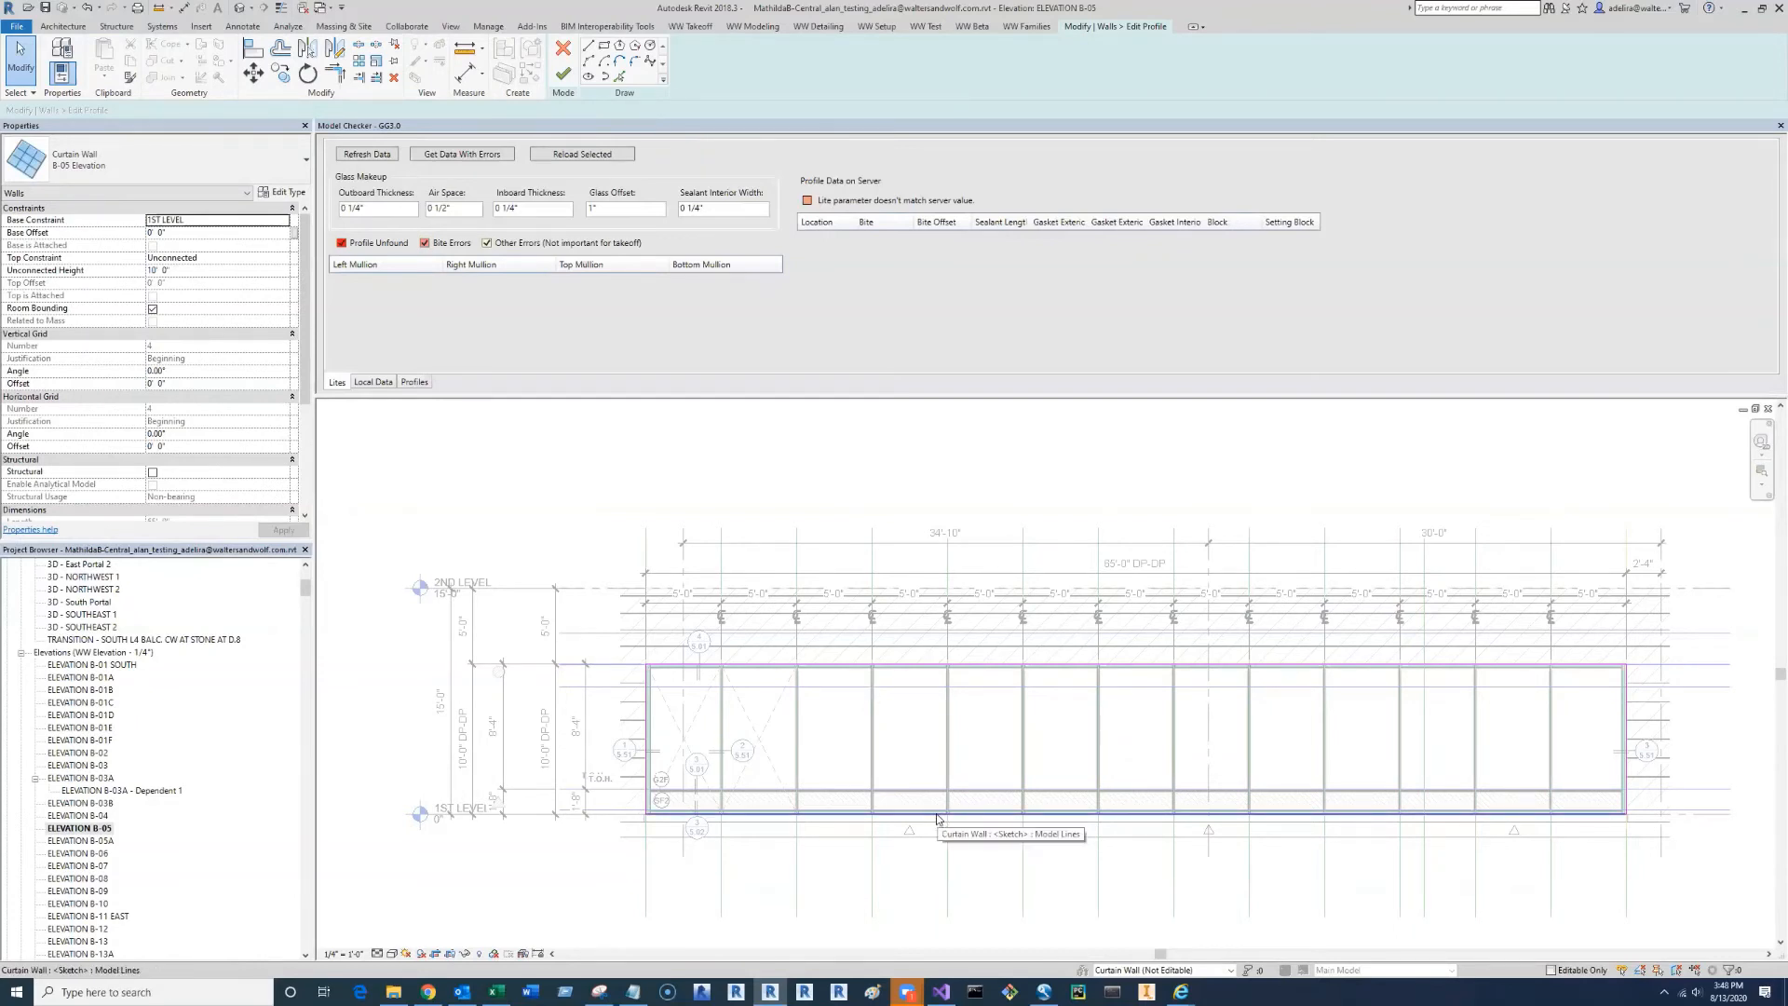
pyautogui.click(563, 49)
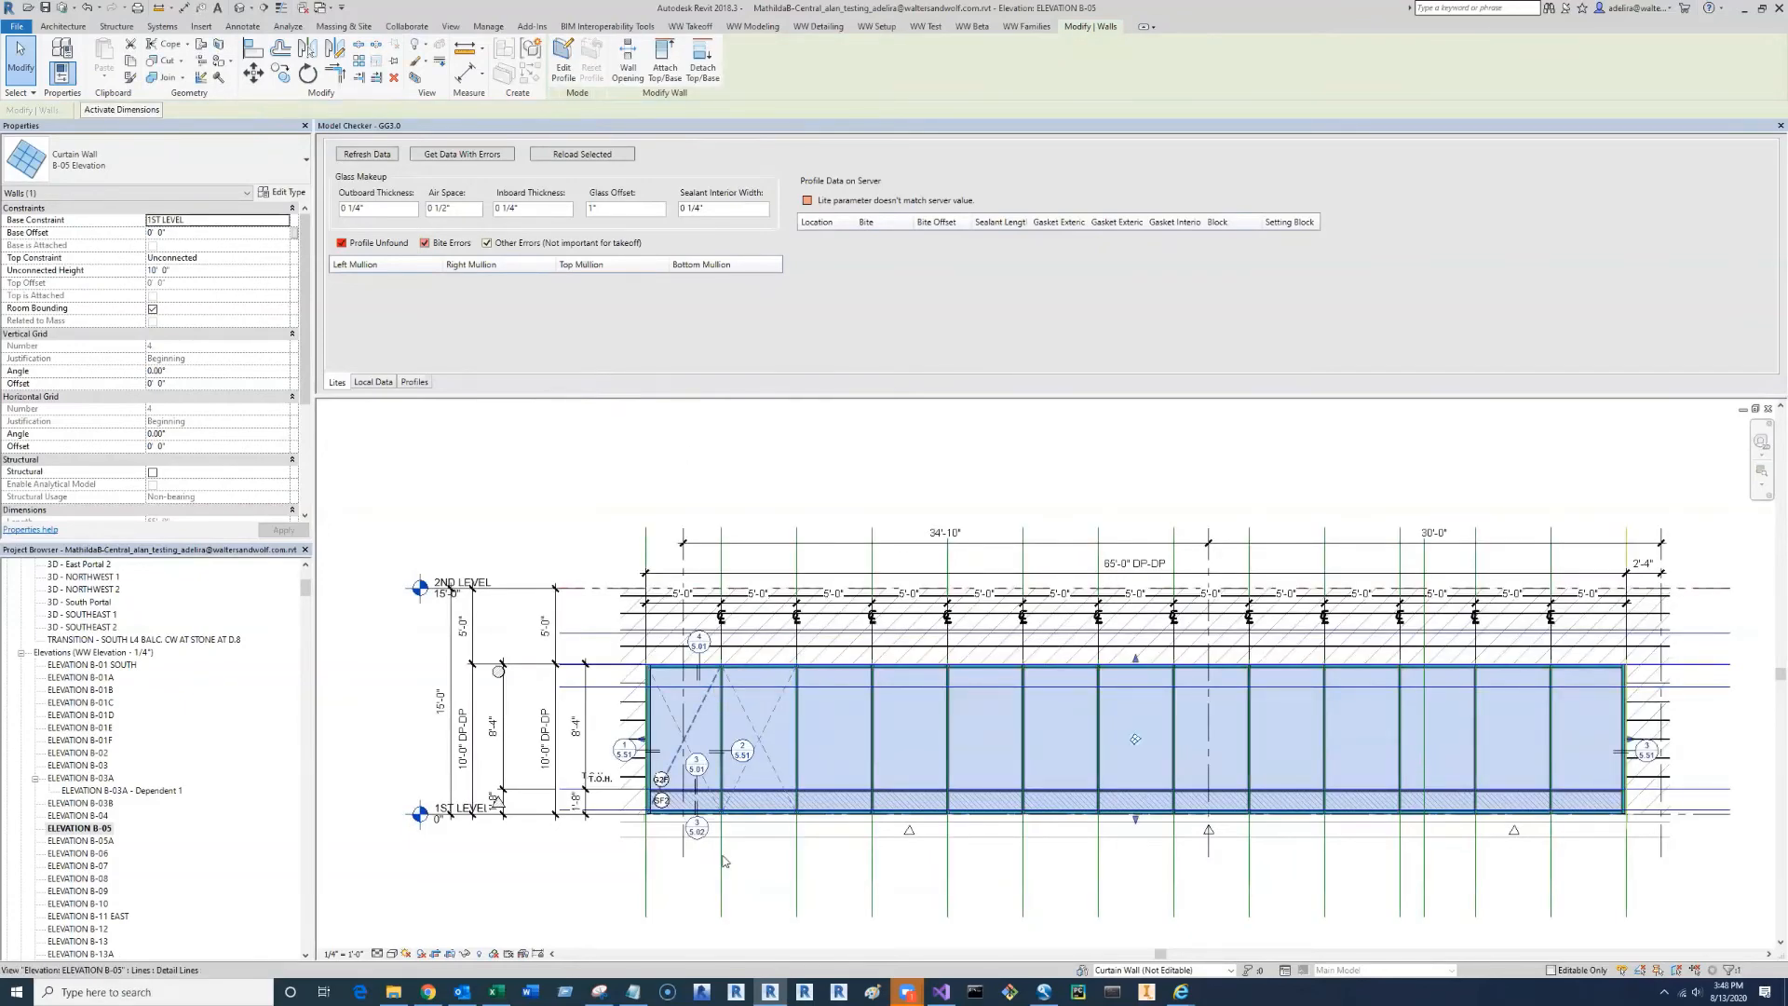
pyautogui.click(771, 463)
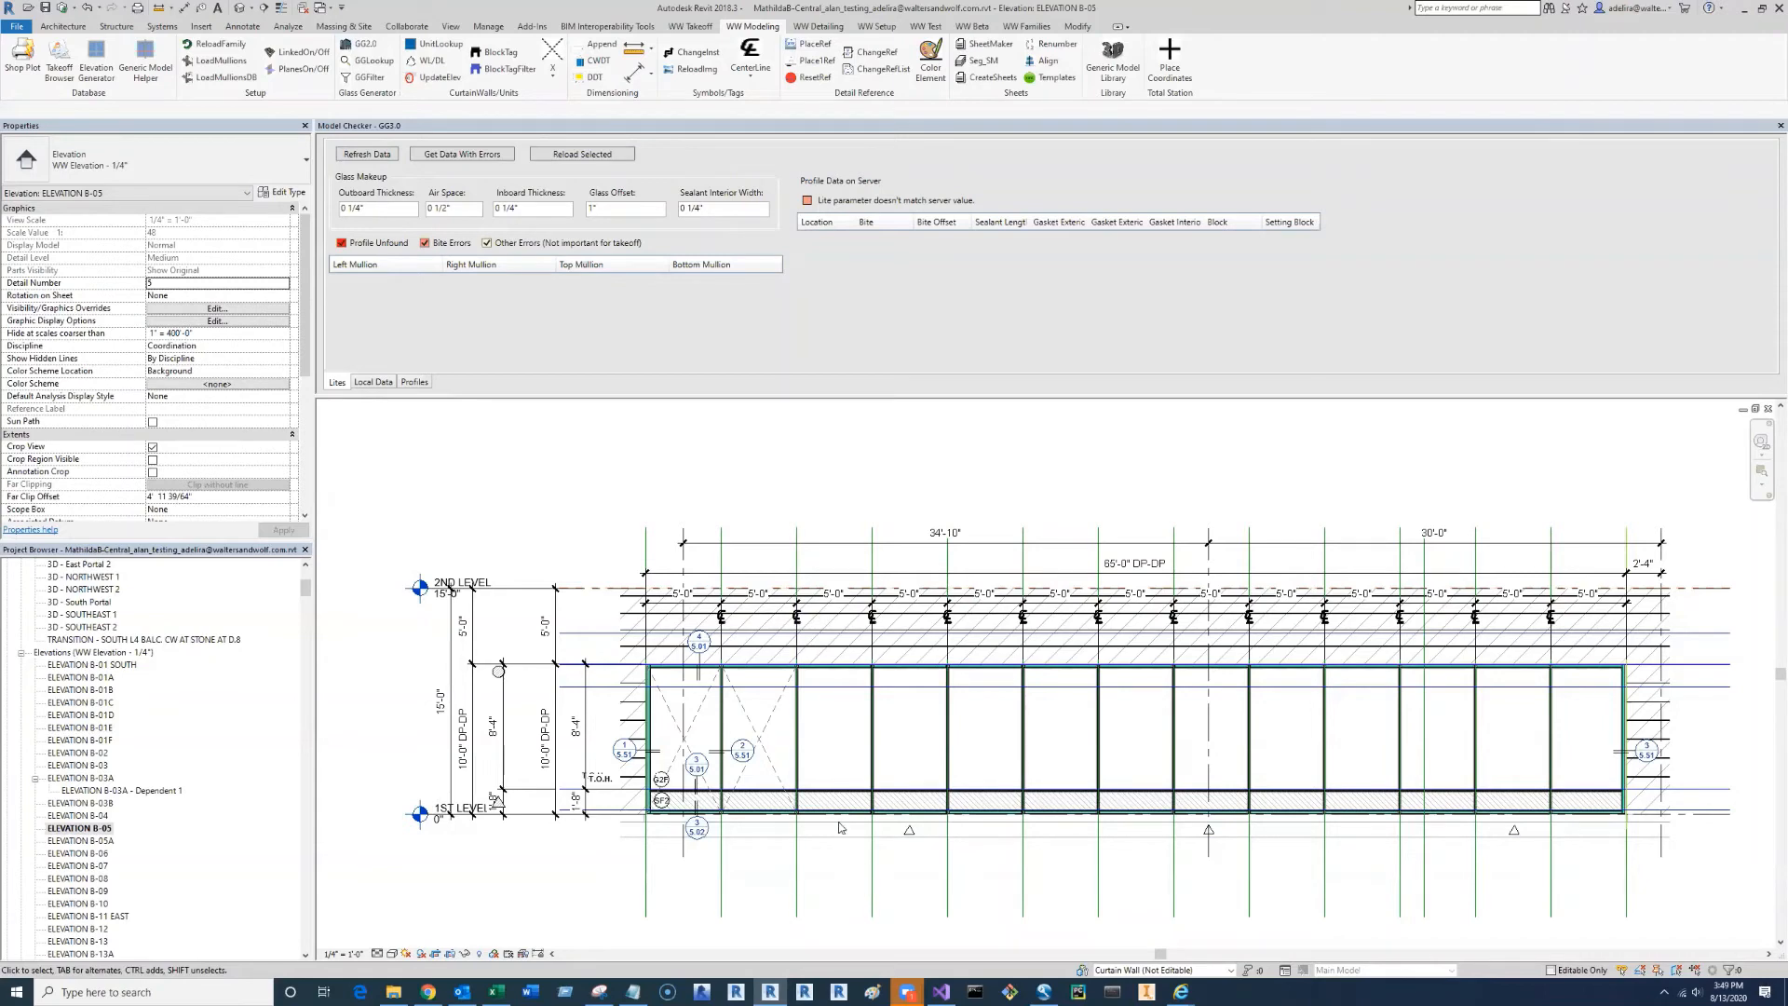
# - Open the B-07 elevation view to work on its storefront door
pyautogui.scroll(2, 840, 827)
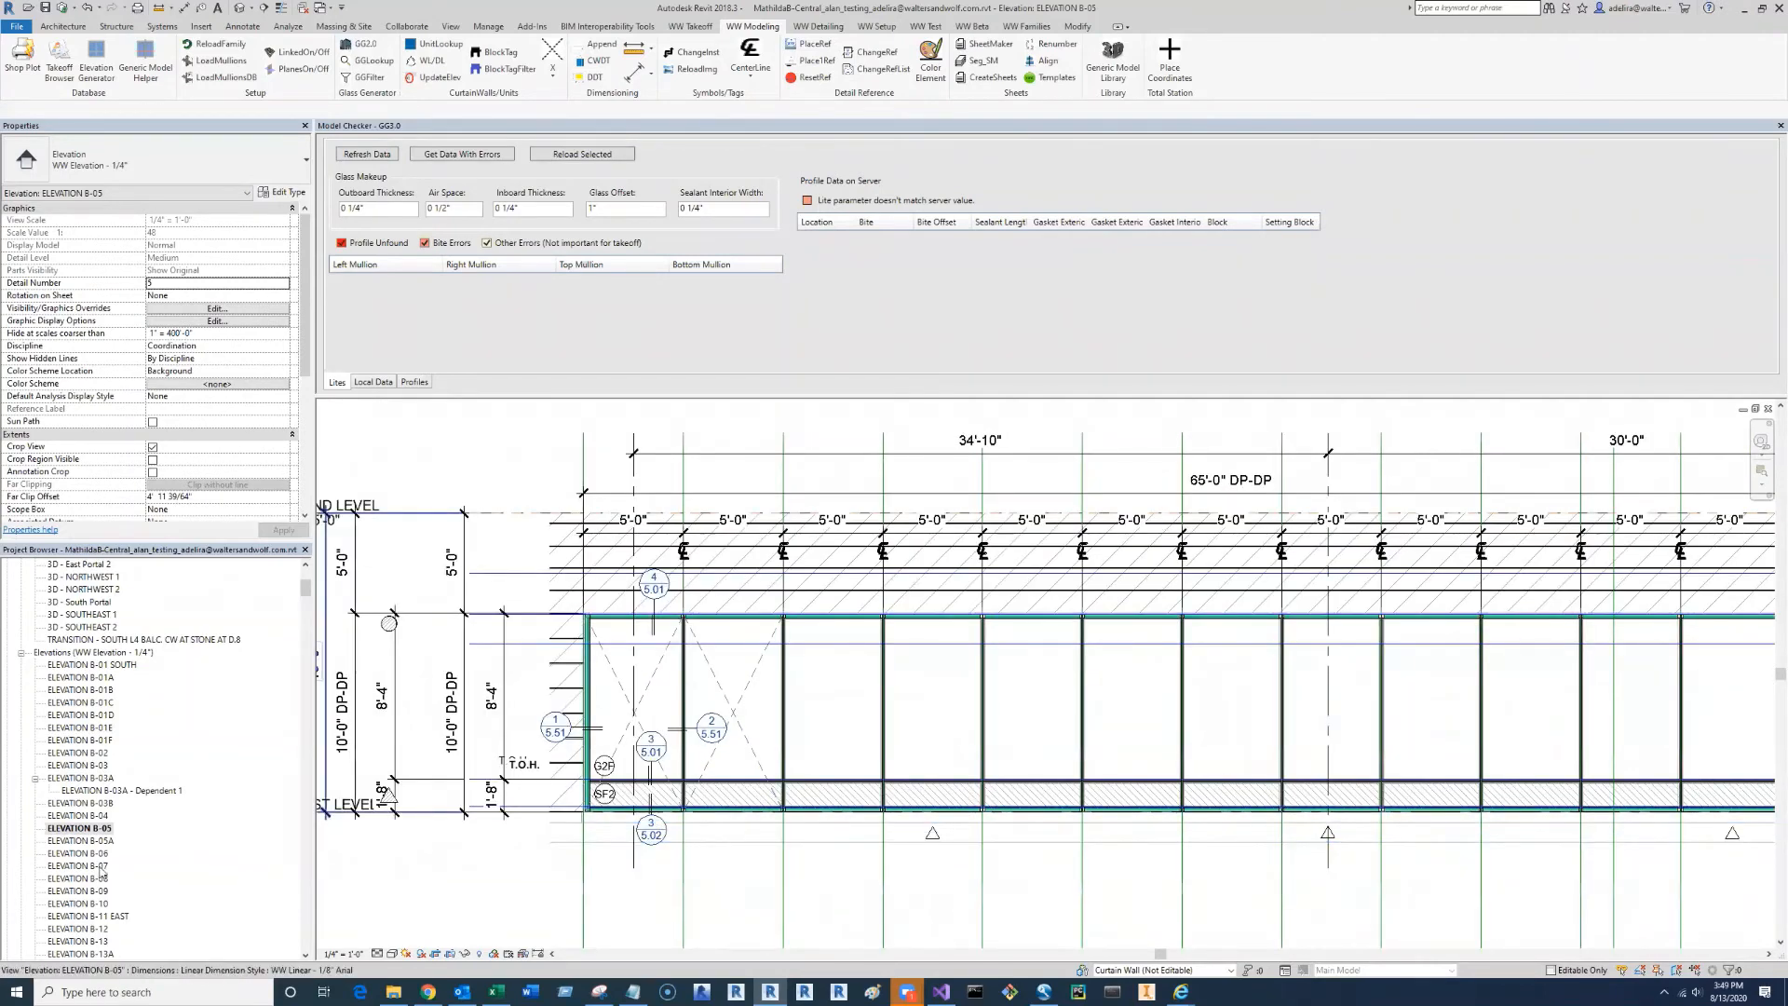
pyautogui.doubleClick(101, 868)
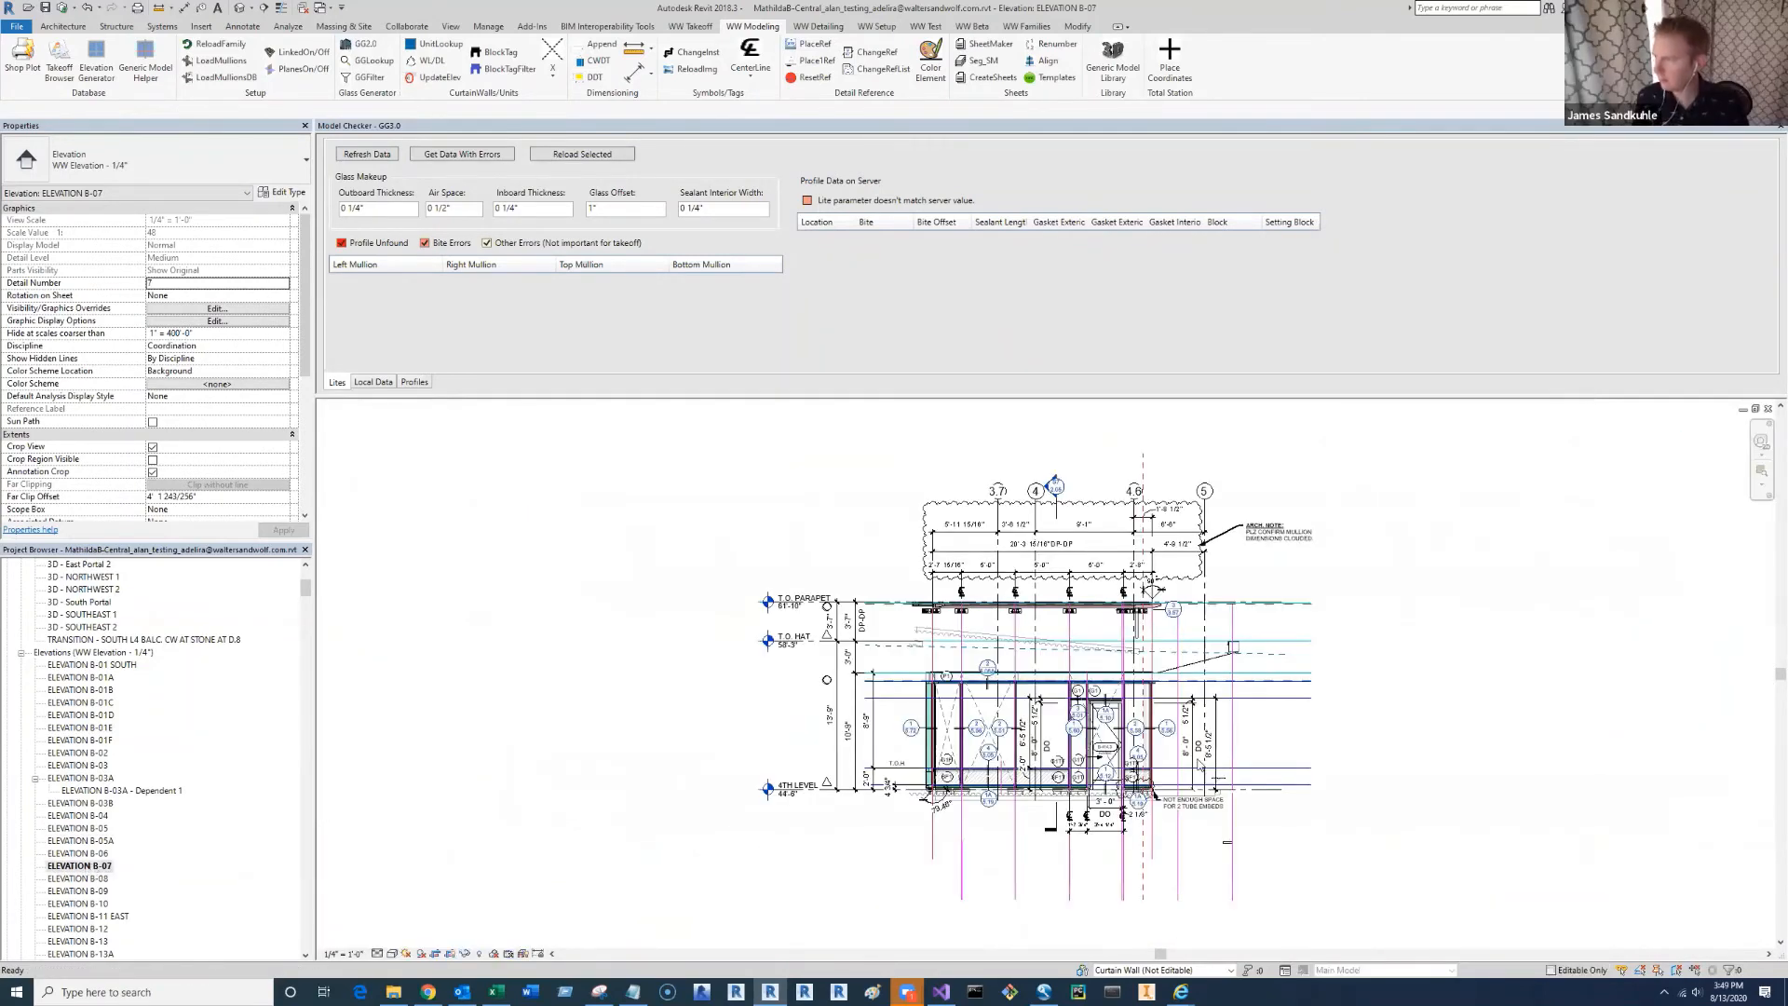
pyautogui.scroll(5, 1164, 764)
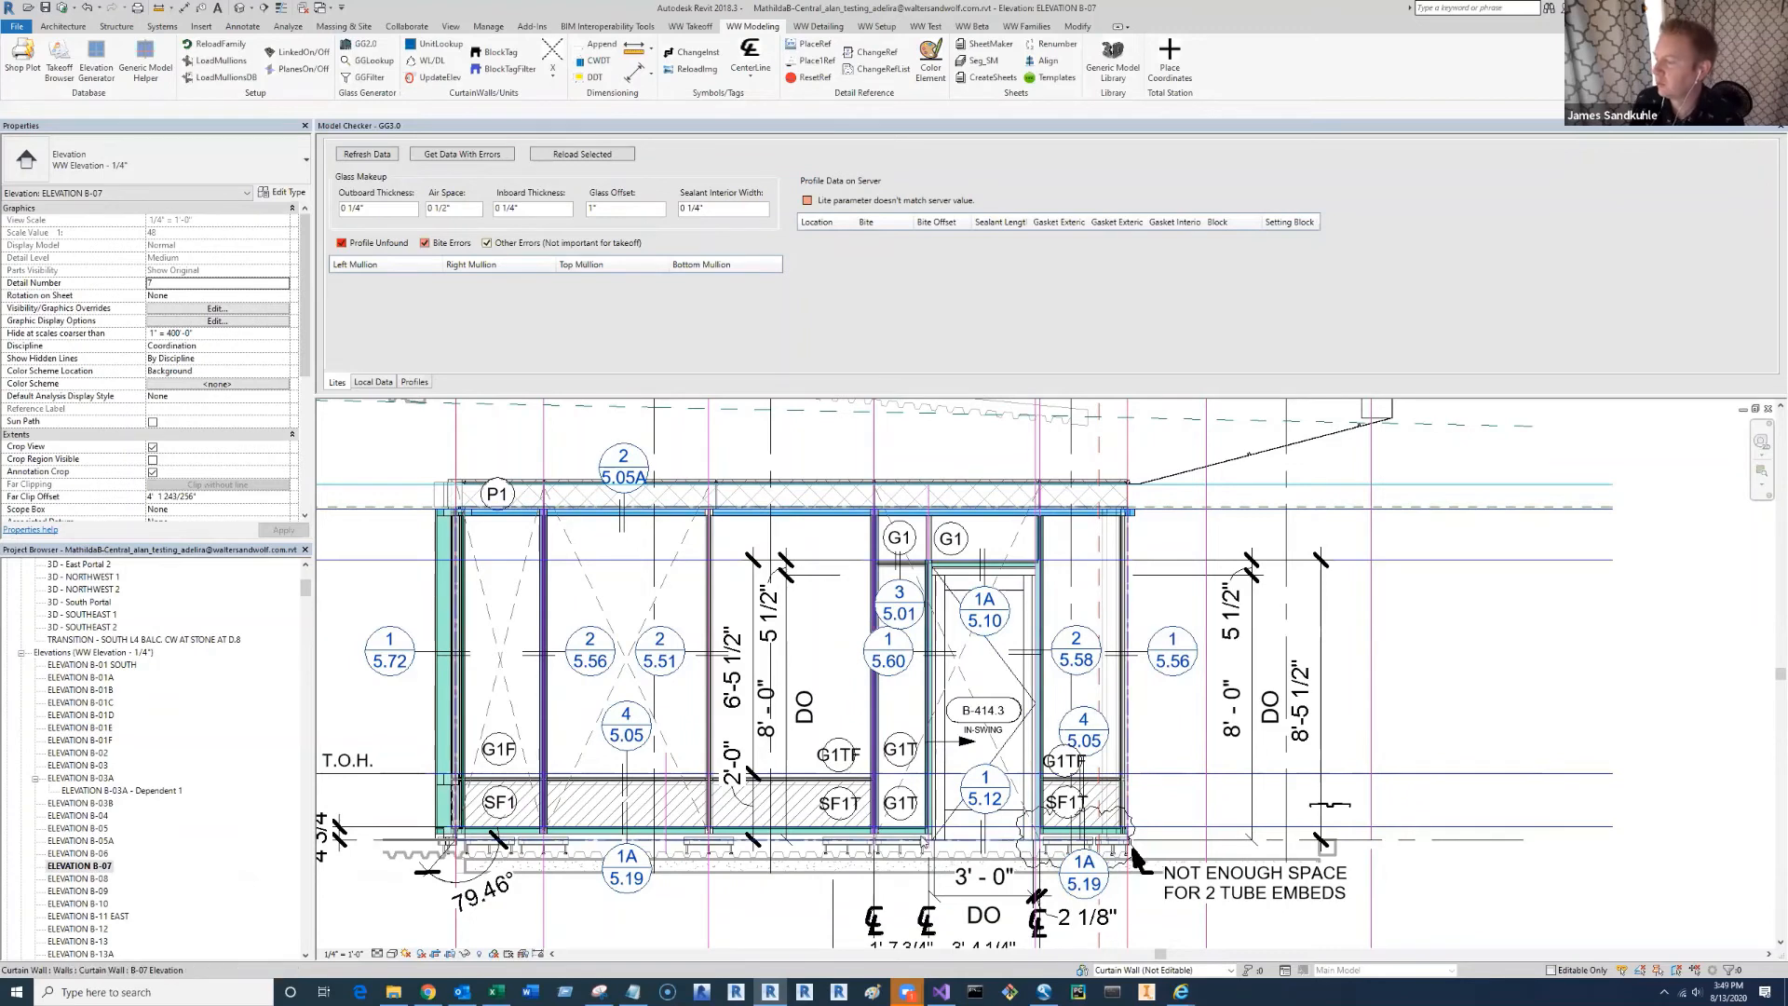
# - Temporarily hide the B-07 curtain wall elements around the door and check the door that stays in view
pyautogui.click(982, 836)
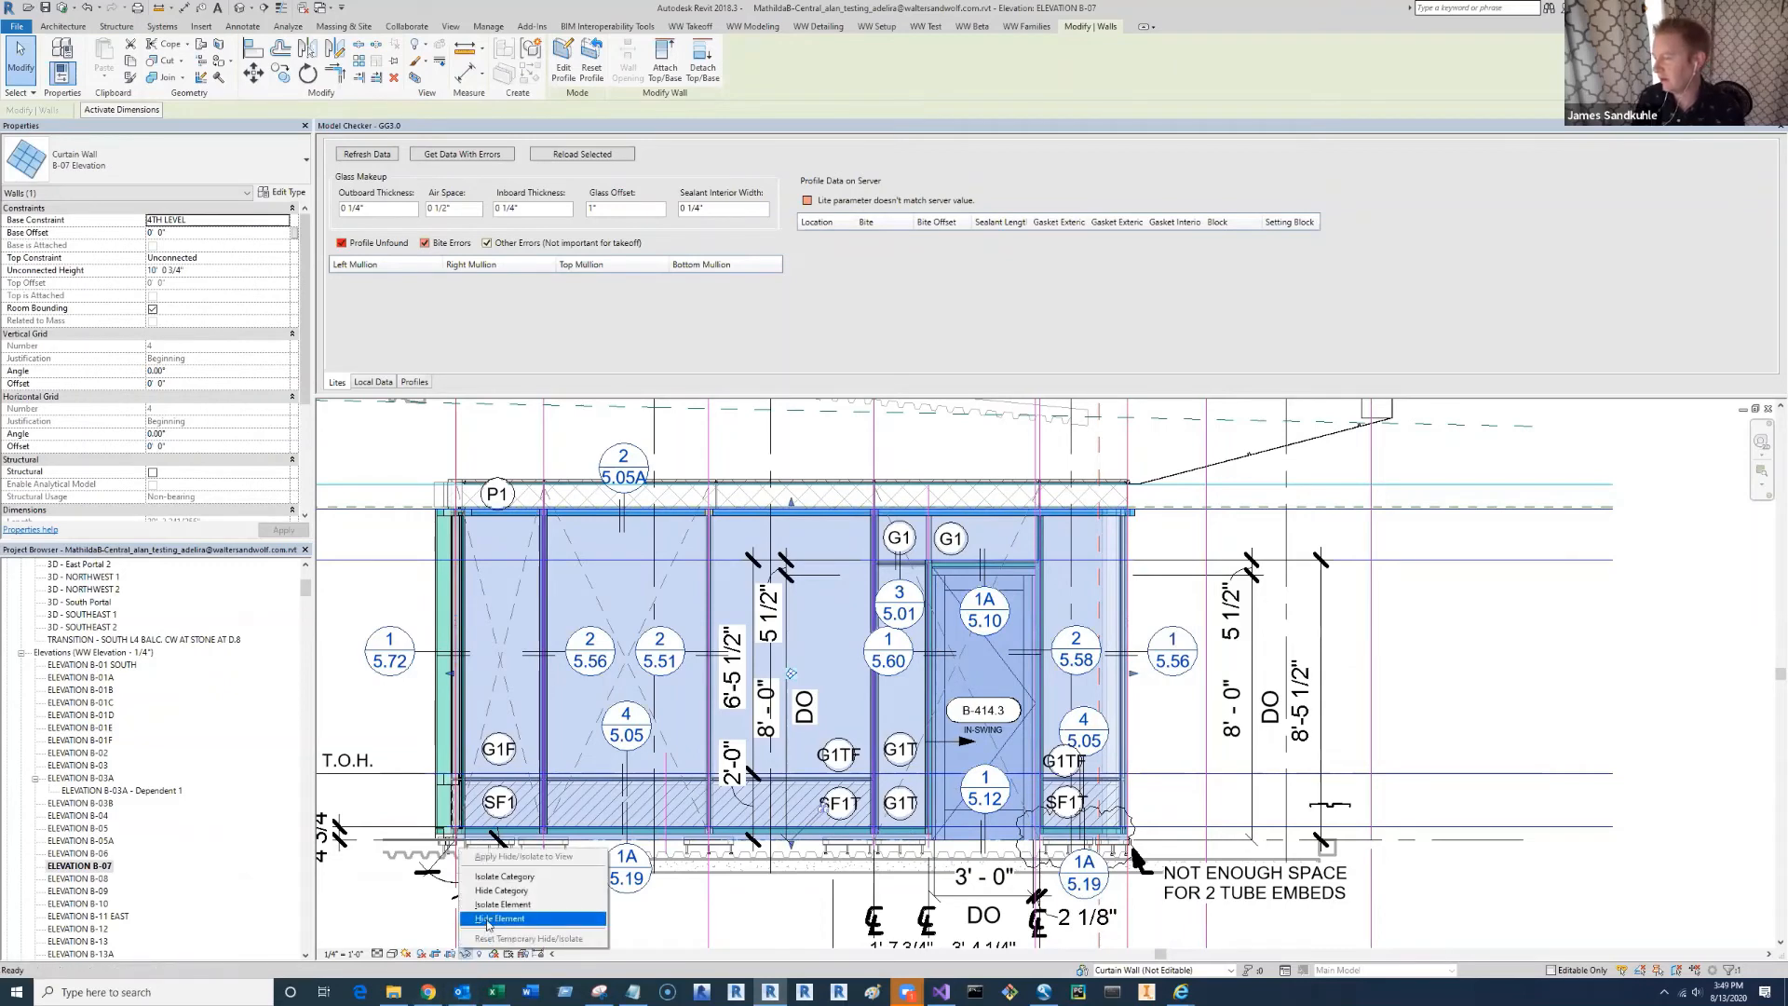
pyautogui.press('h')
pyautogui.press('h')
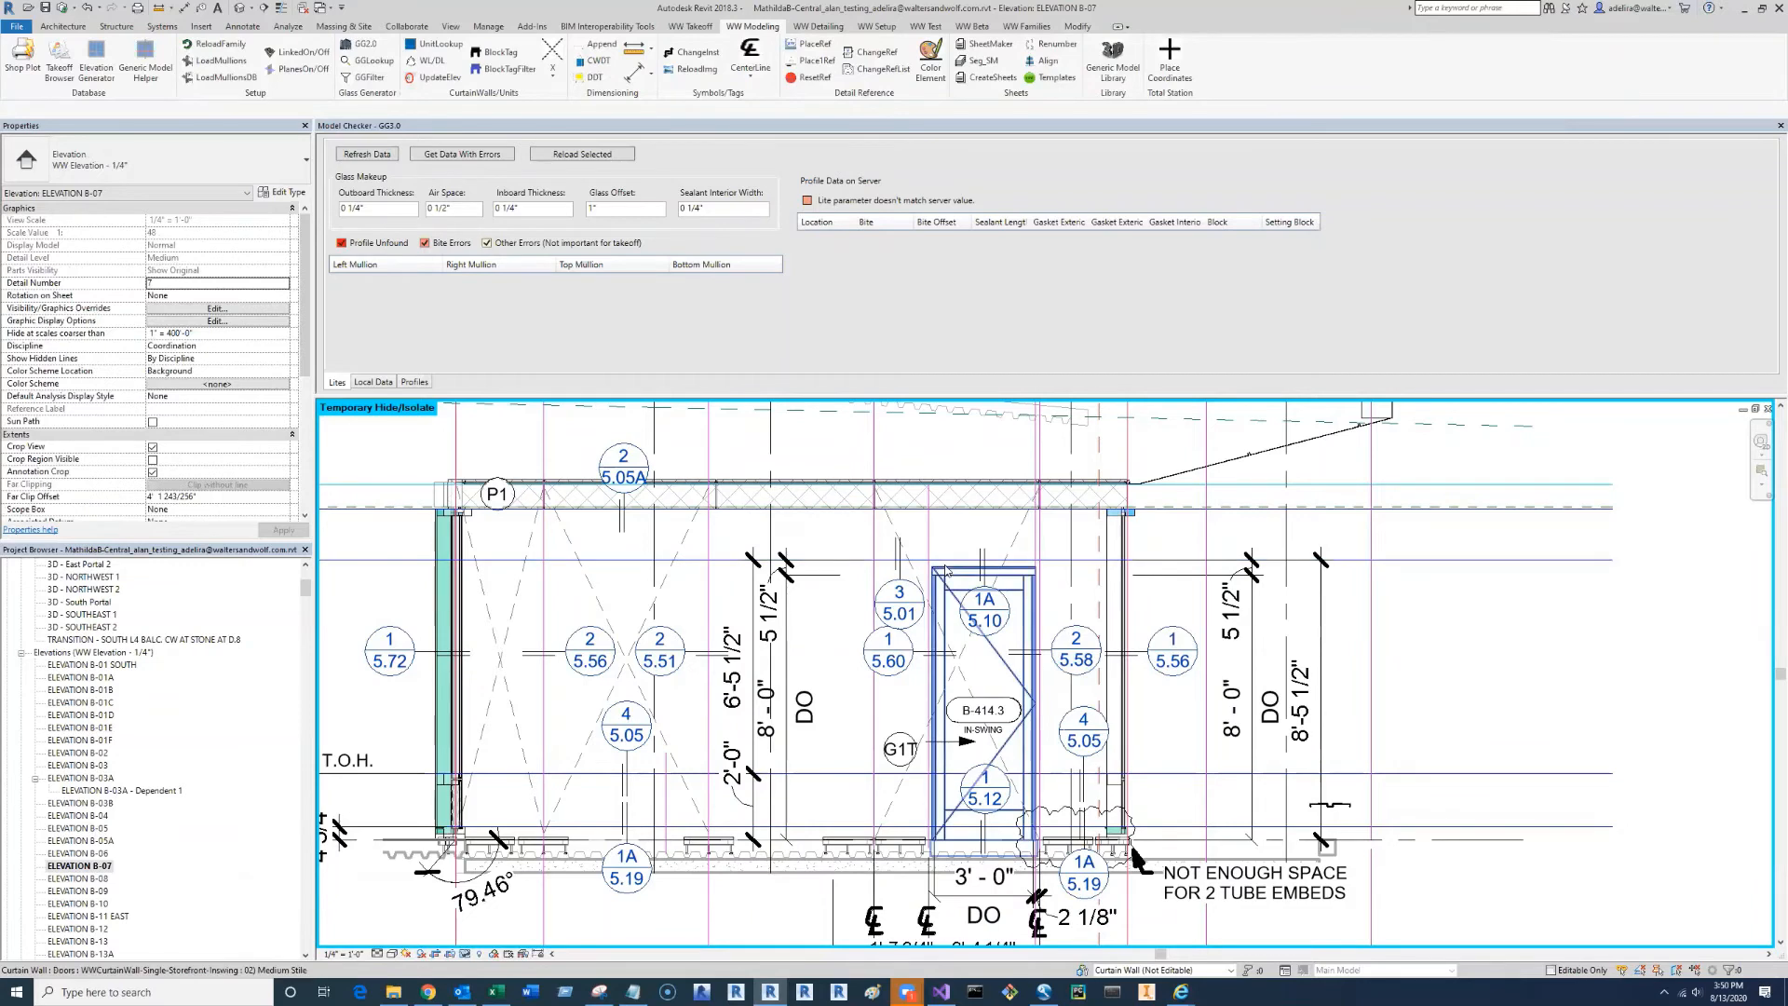
pyautogui.click(945, 570)
pyautogui.click(1455, 678)
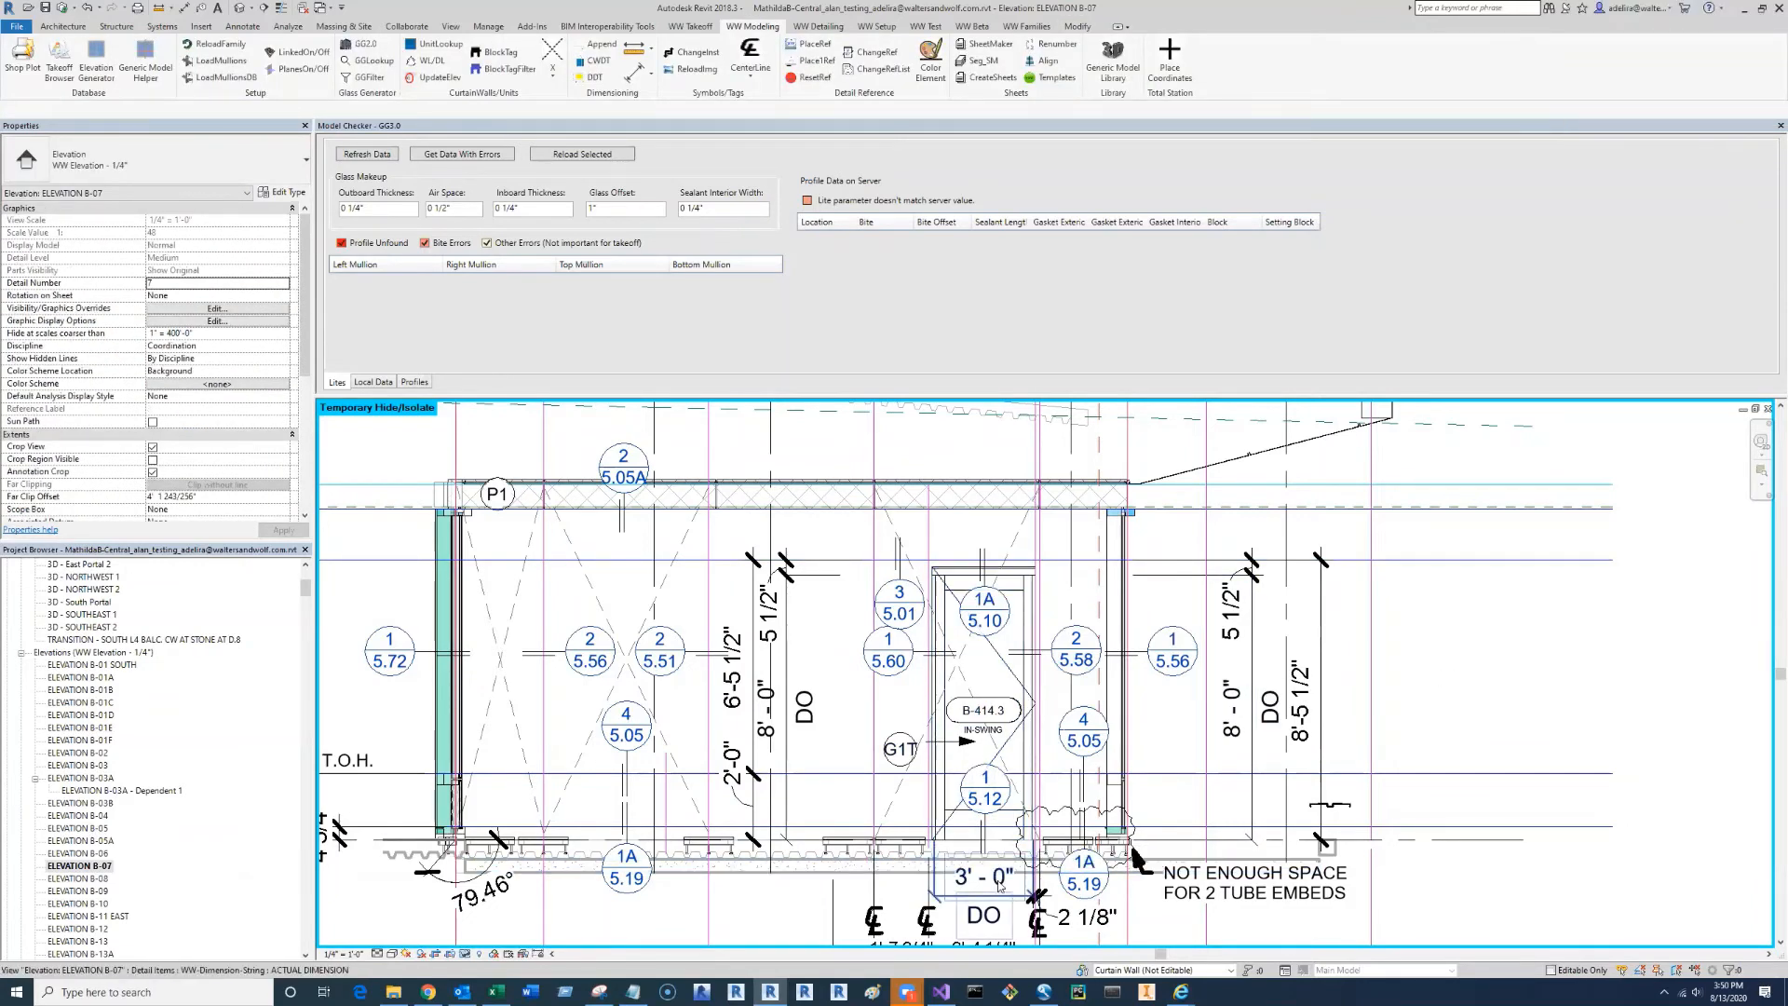
# - Delete the horizontal dimension string and centerline symbols below the door while the curtain wall is hidden
pyautogui.scroll(-2, 988, 759)
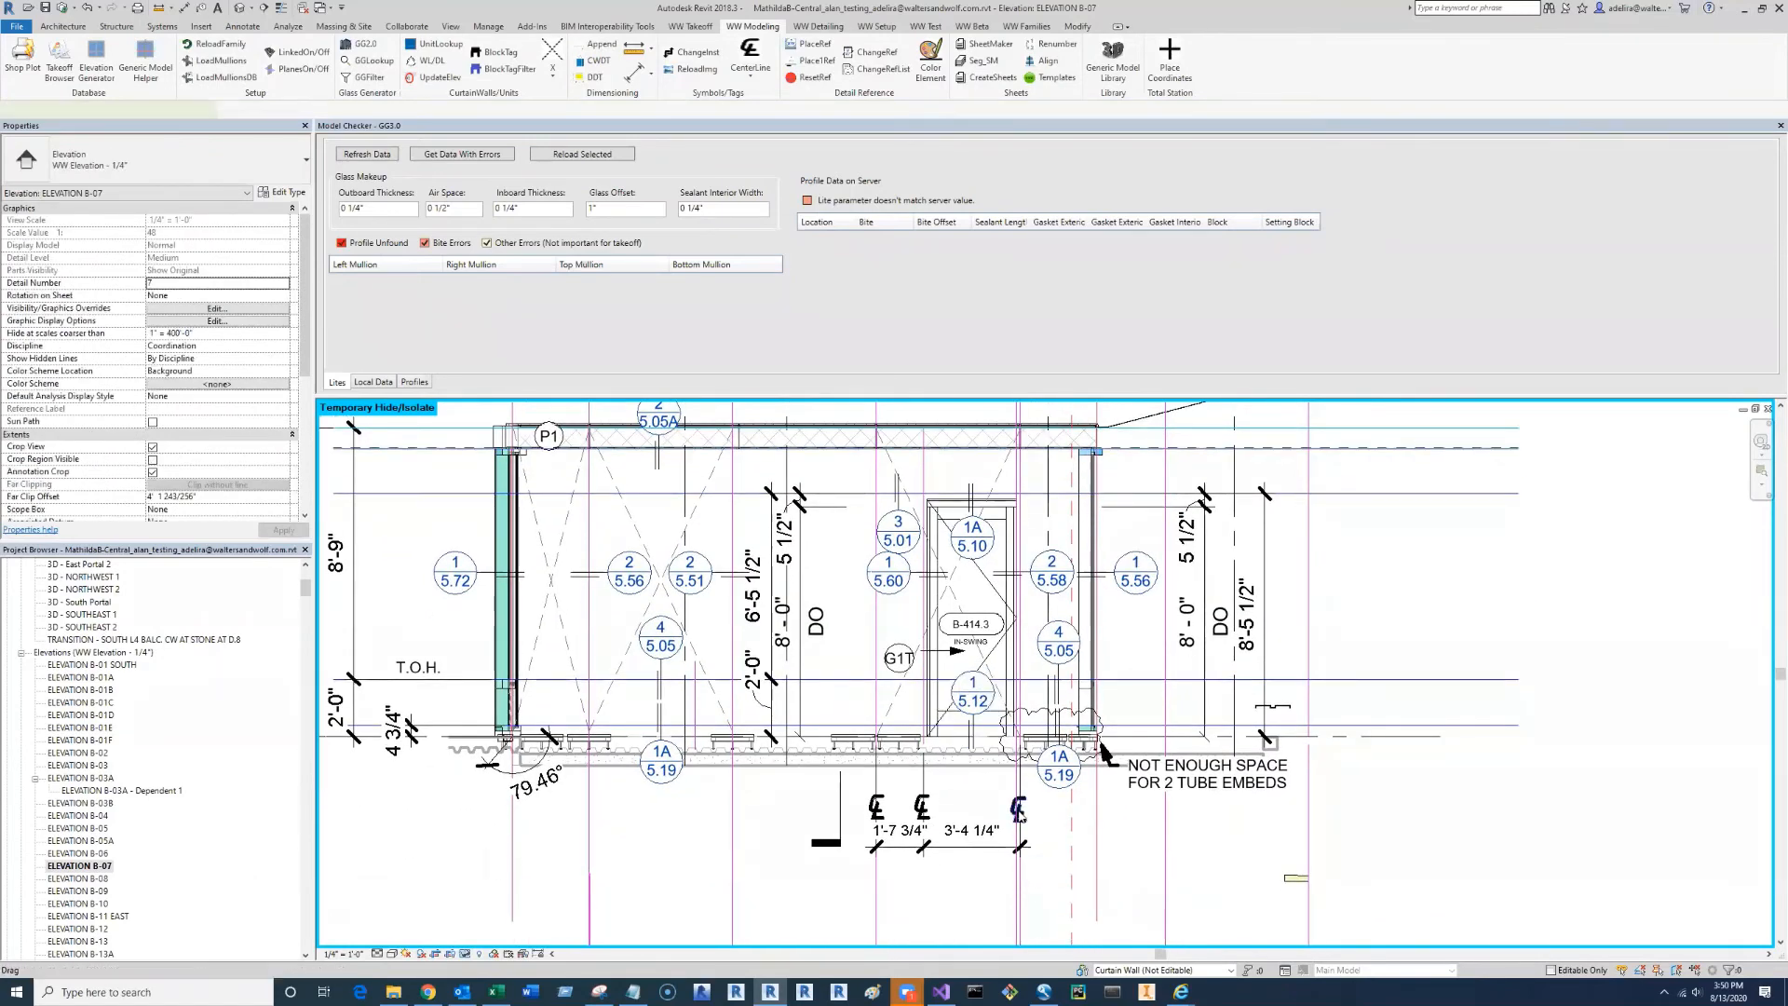
pyautogui.click(924, 835)
pyautogui.press('Escape')
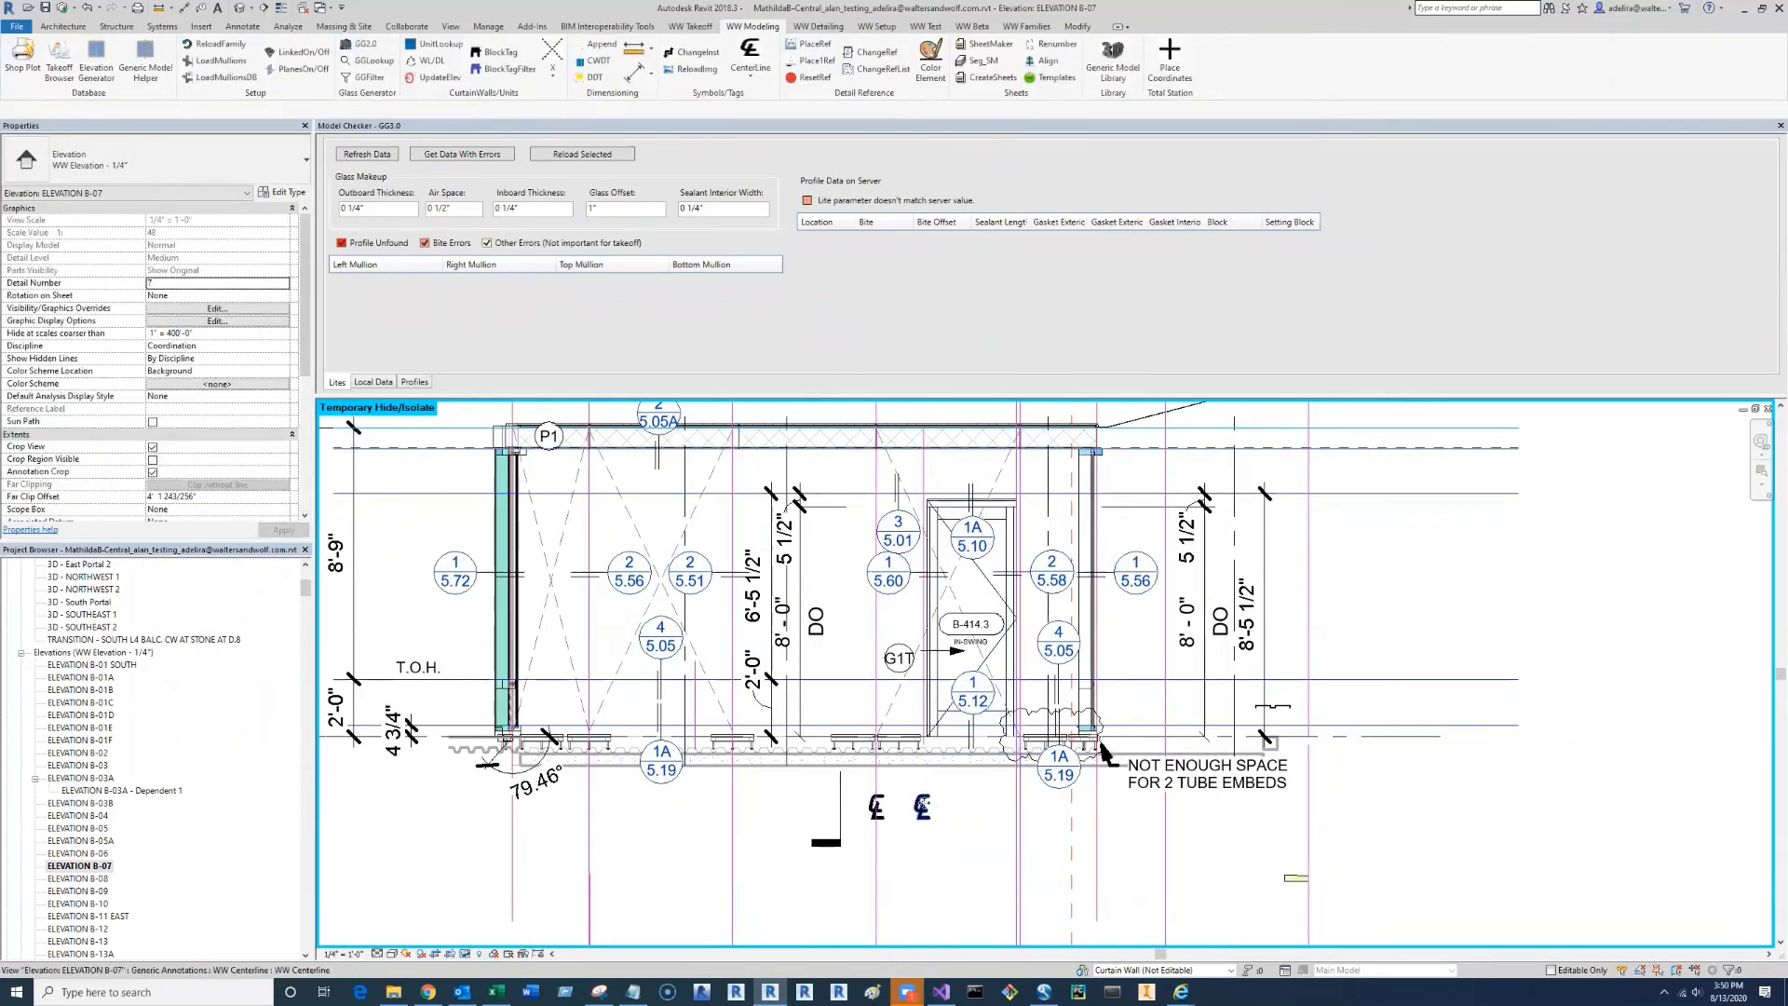
pyautogui.press('Delete')
pyautogui.click(884, 812)
pyautogui.press('Delete')
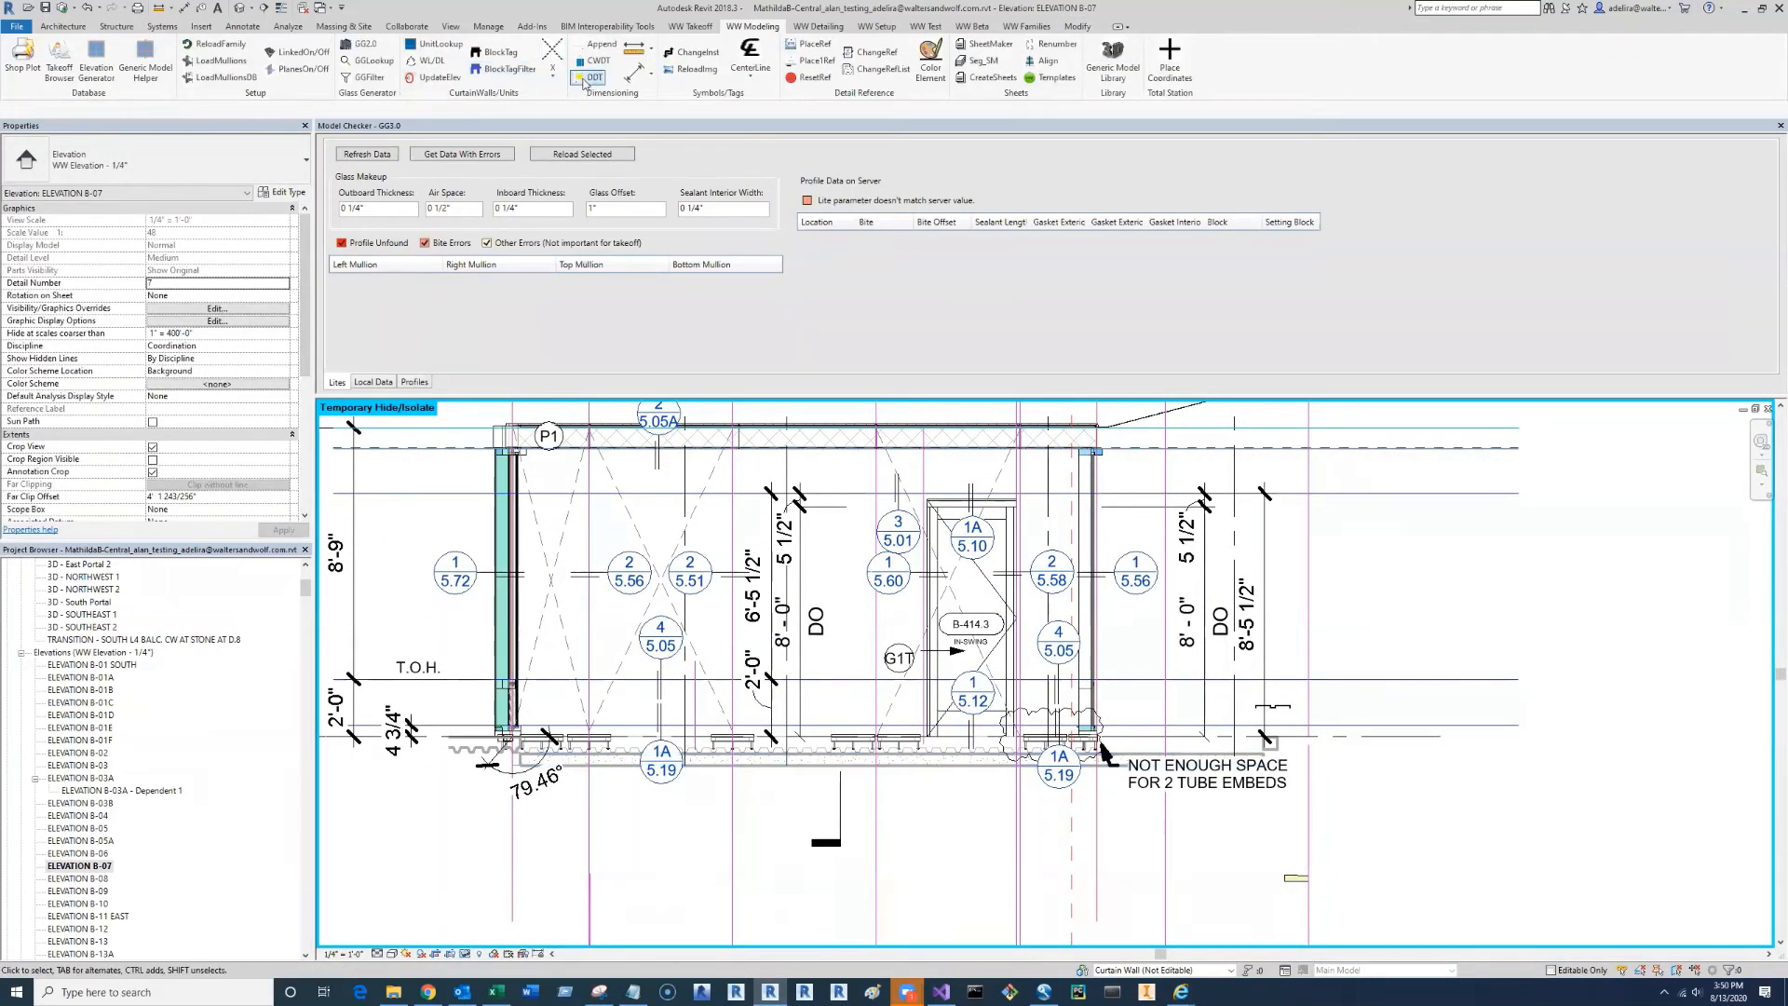
# - Try the DDT tool on the door with the curtain wall hidden, leaving Visual Studio, and undo the result
pyautogui.hotkey('alt', 'Tab')
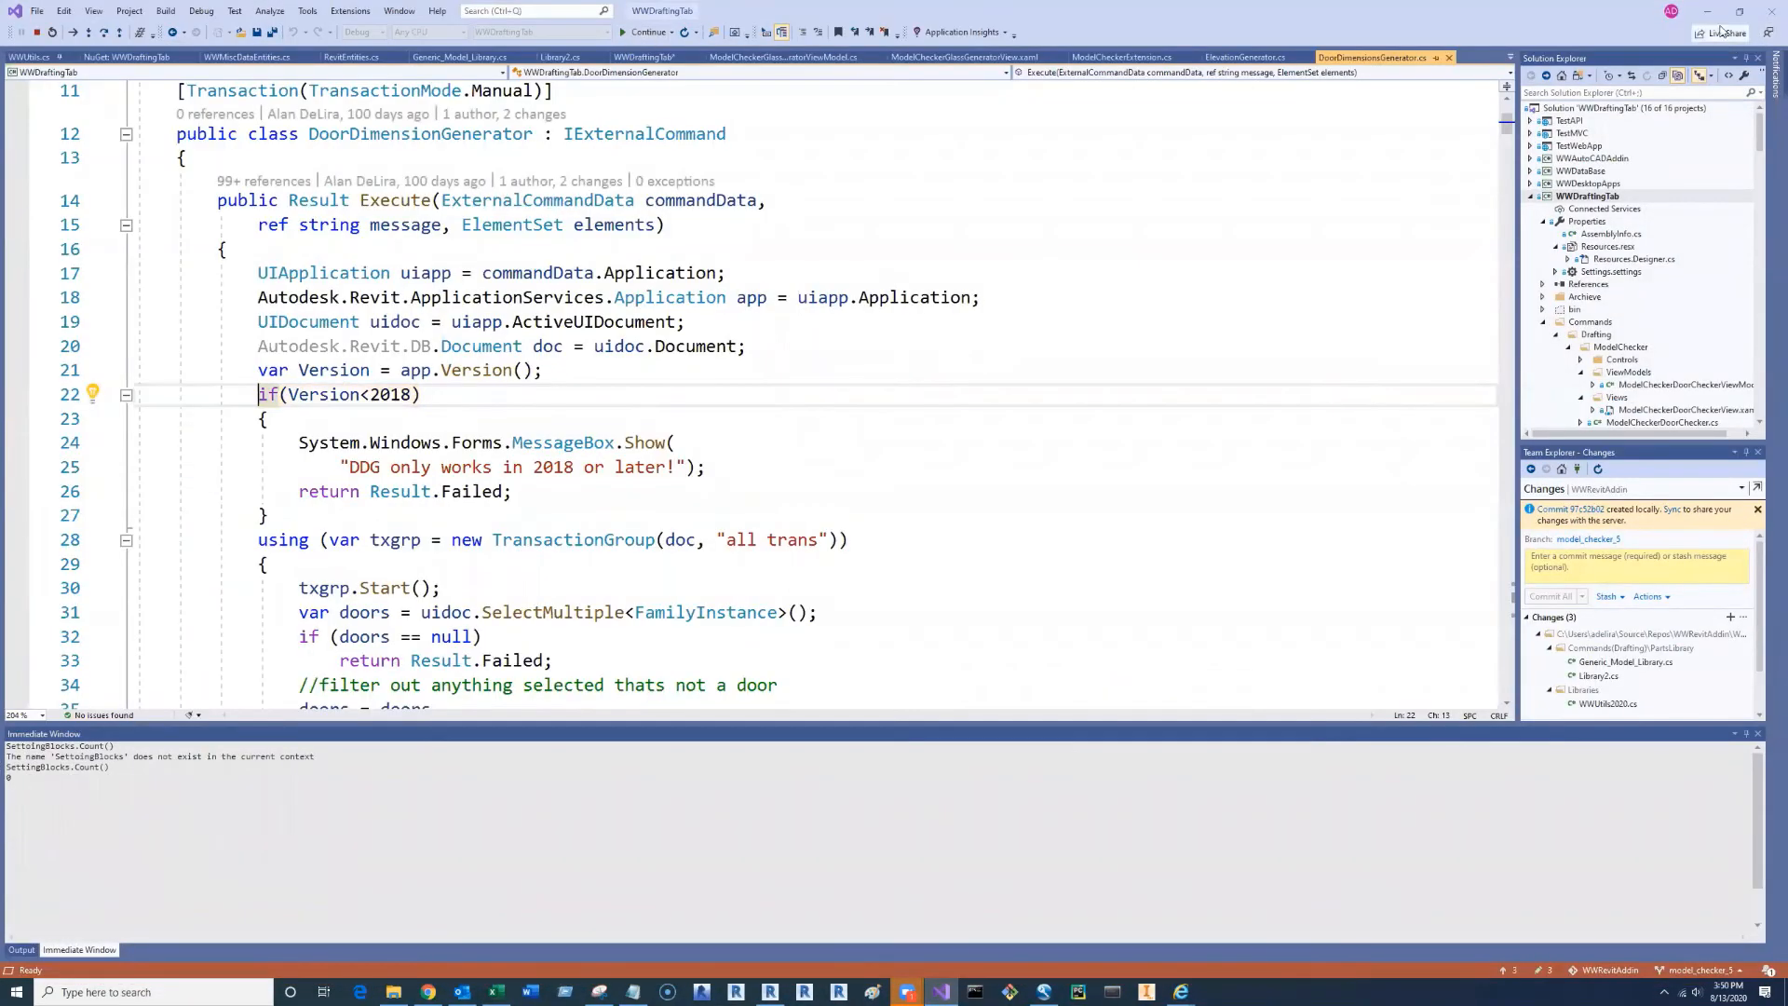
pyautogui.click(1708, 11)
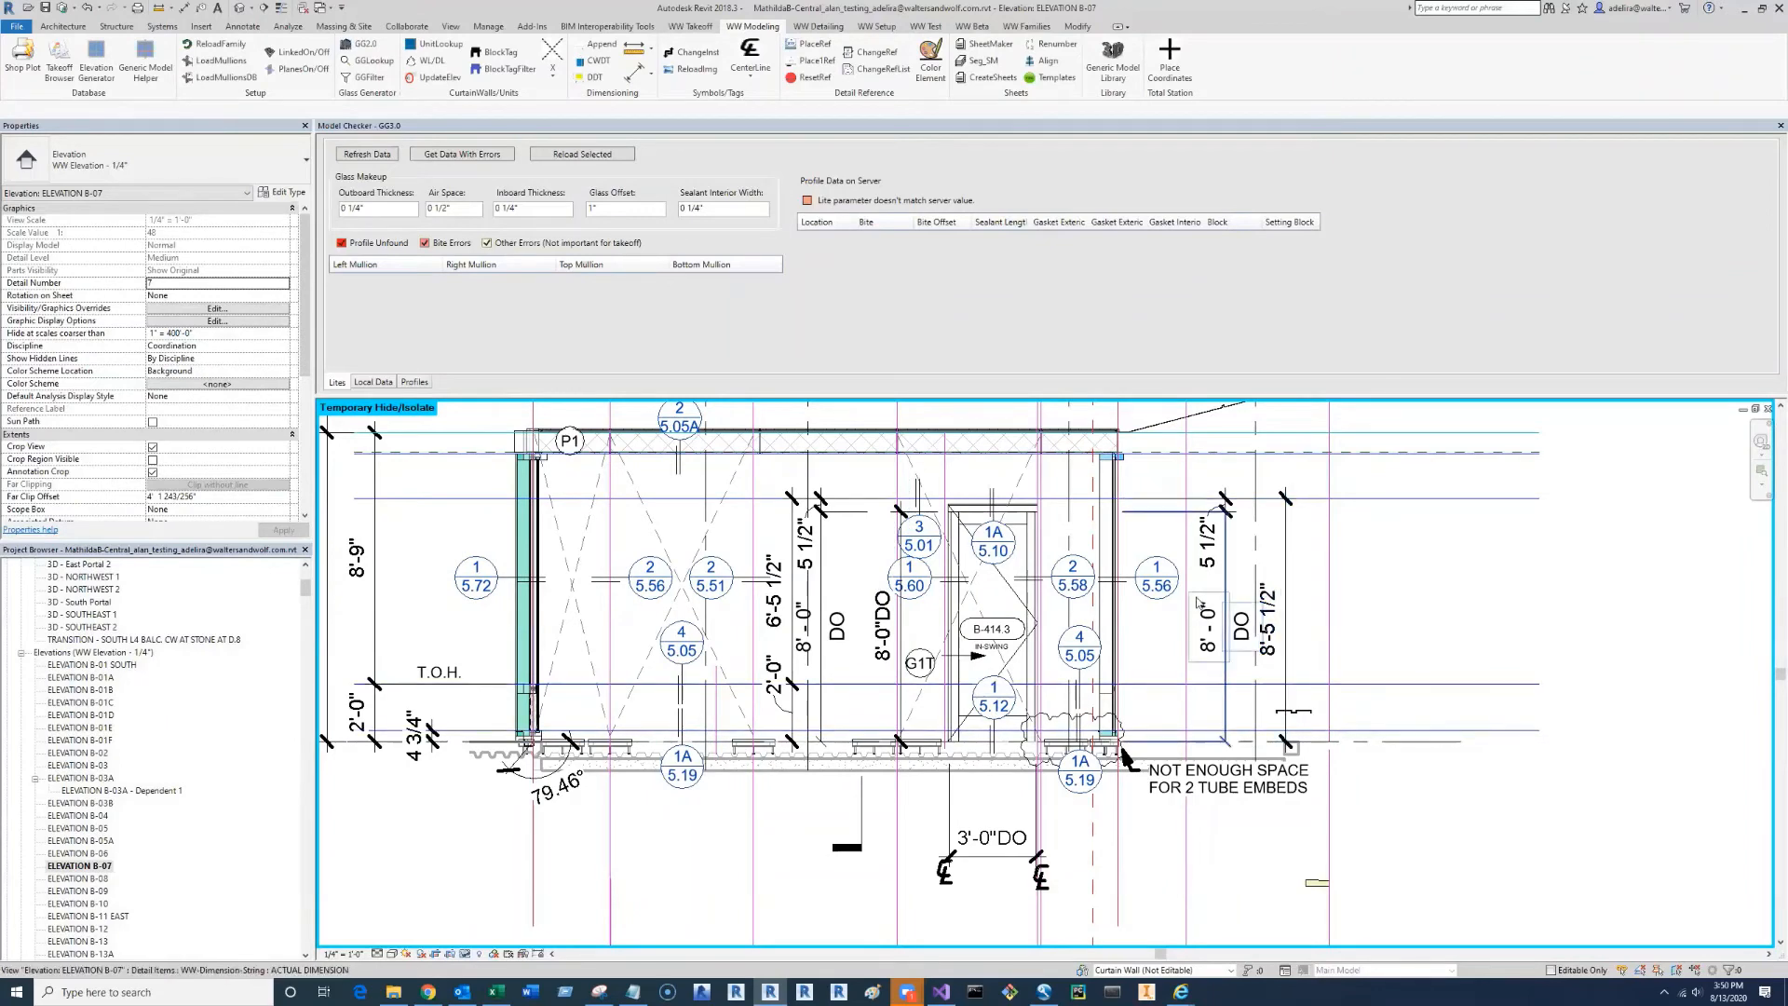
pyautogui.moveTo(1253, 609); pyautogui.dragTo(1234, 604, button='middle')
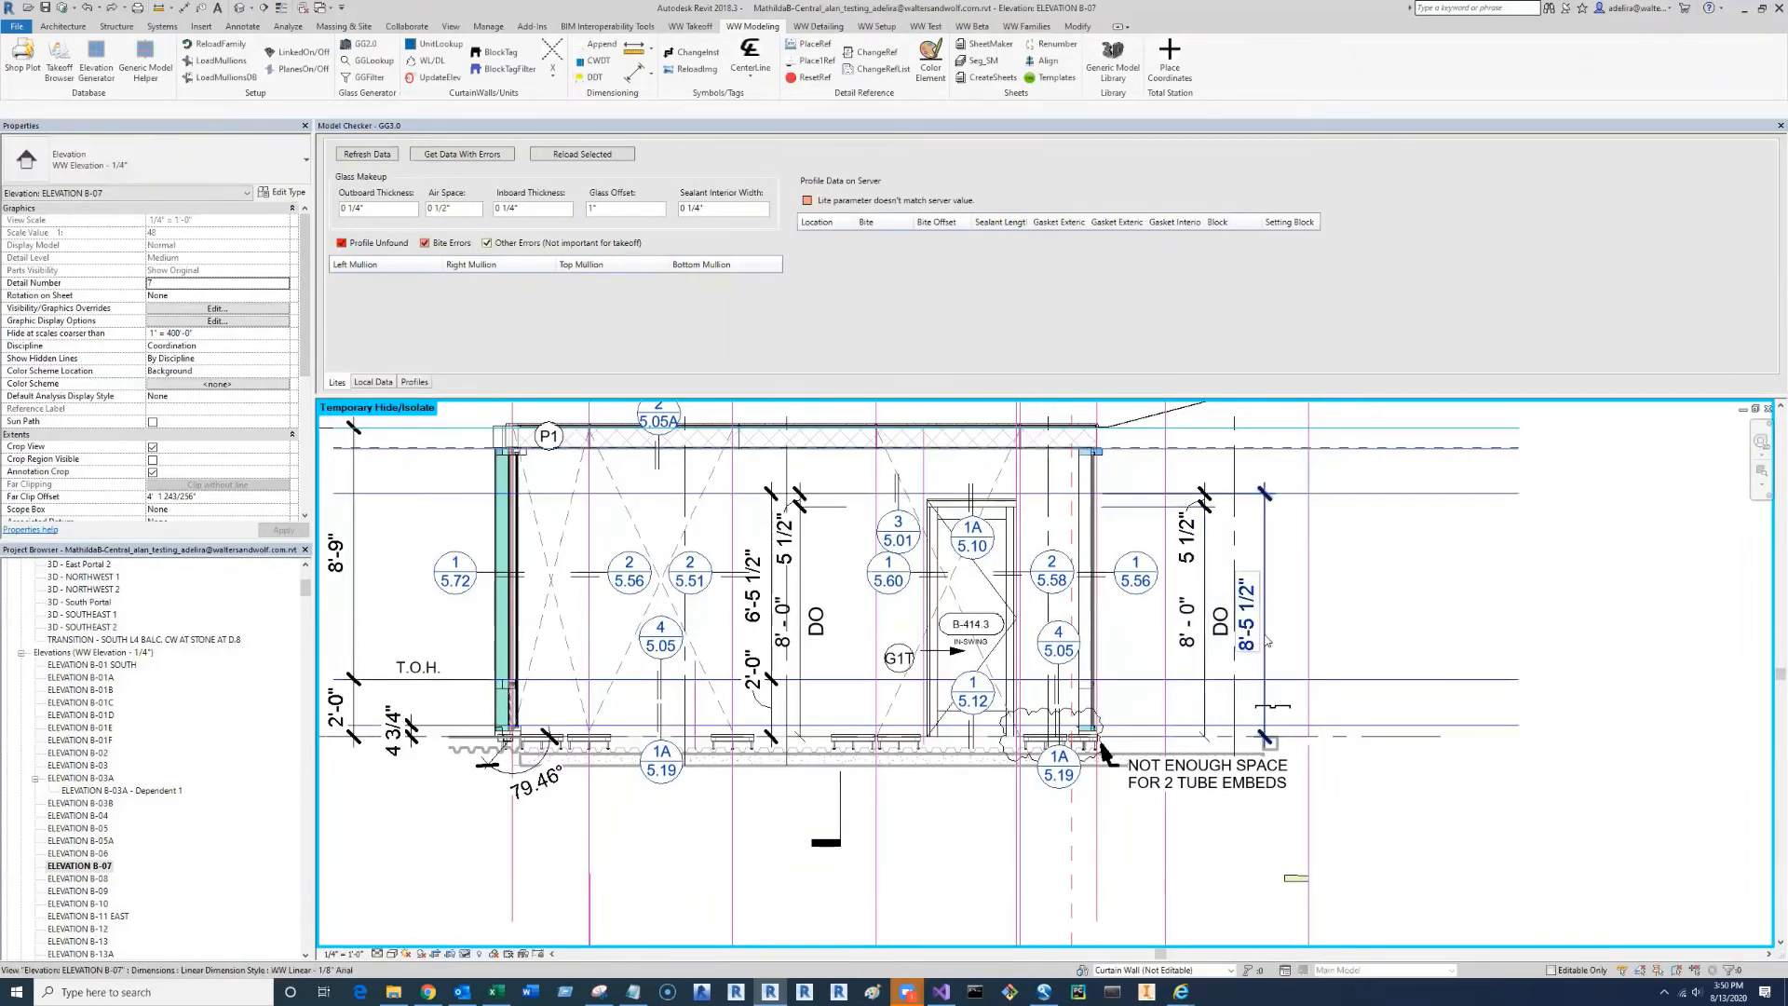
pyautogui.scroll(2, 838, 694)
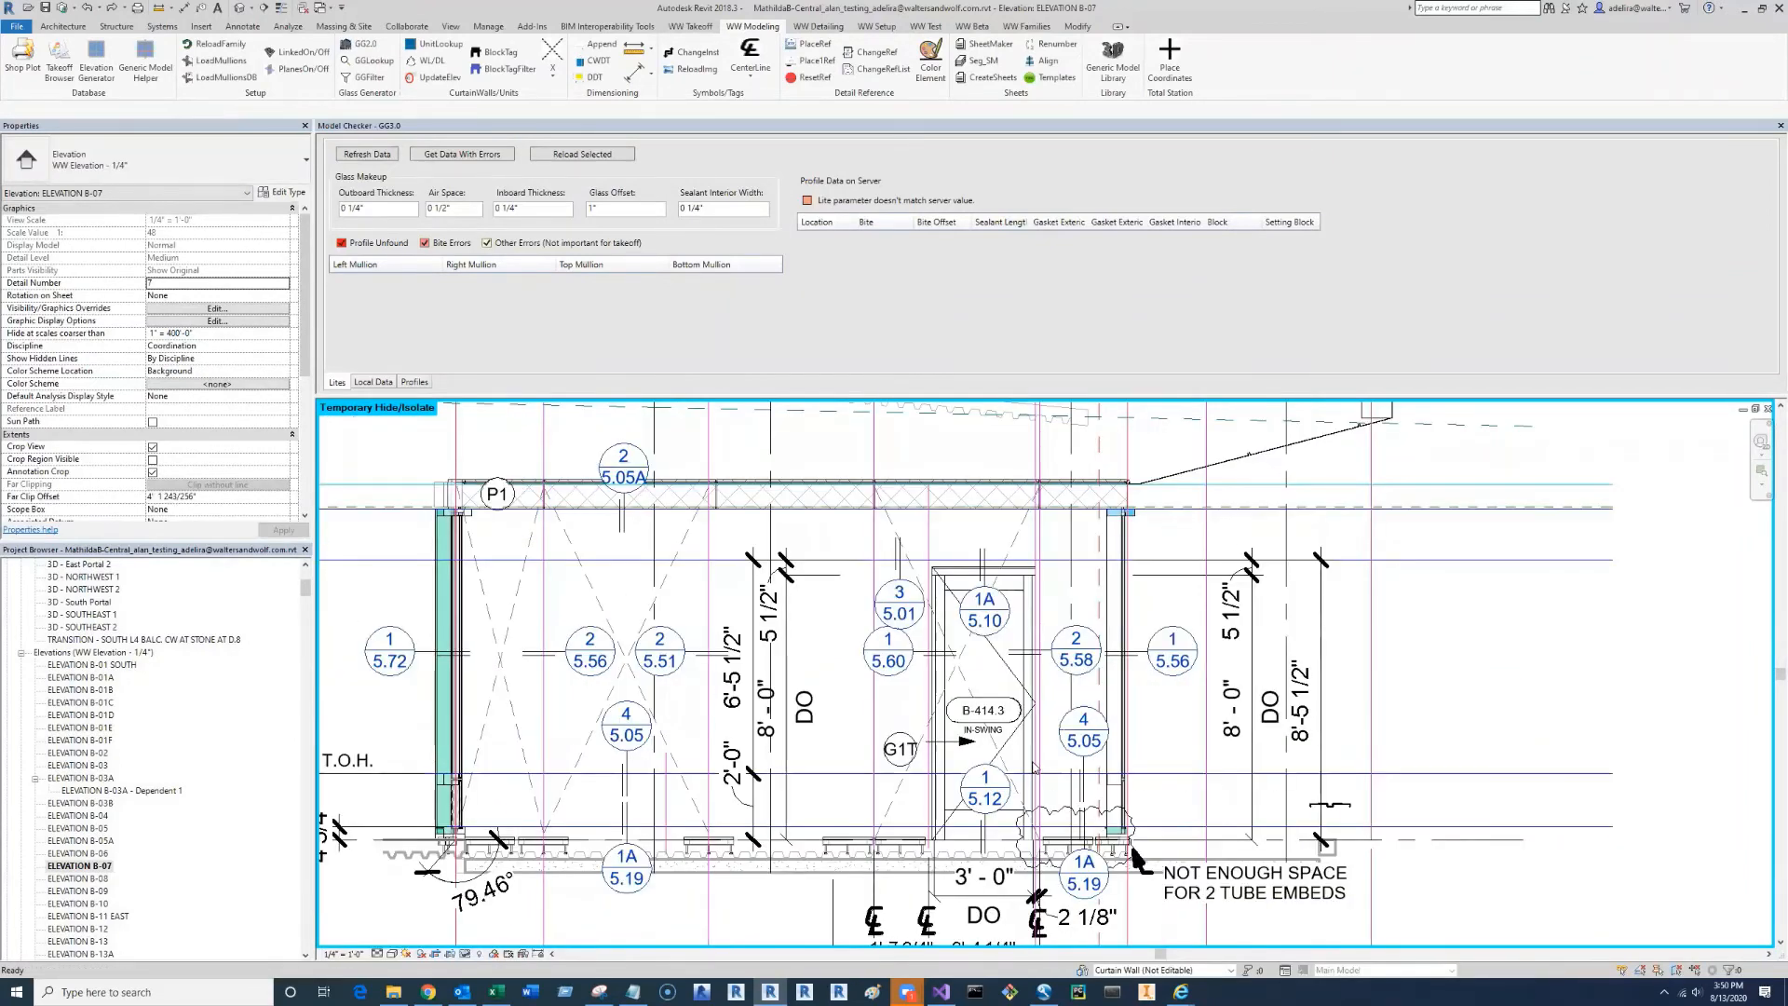
# - Reset the temporary hide in B-07 and delete the vertical dimensions on both sides of the door
pyautogui.press('h')
pyautogui.press('r')
pyautogui.click(783, 694)
pyautogui.press('Delete')
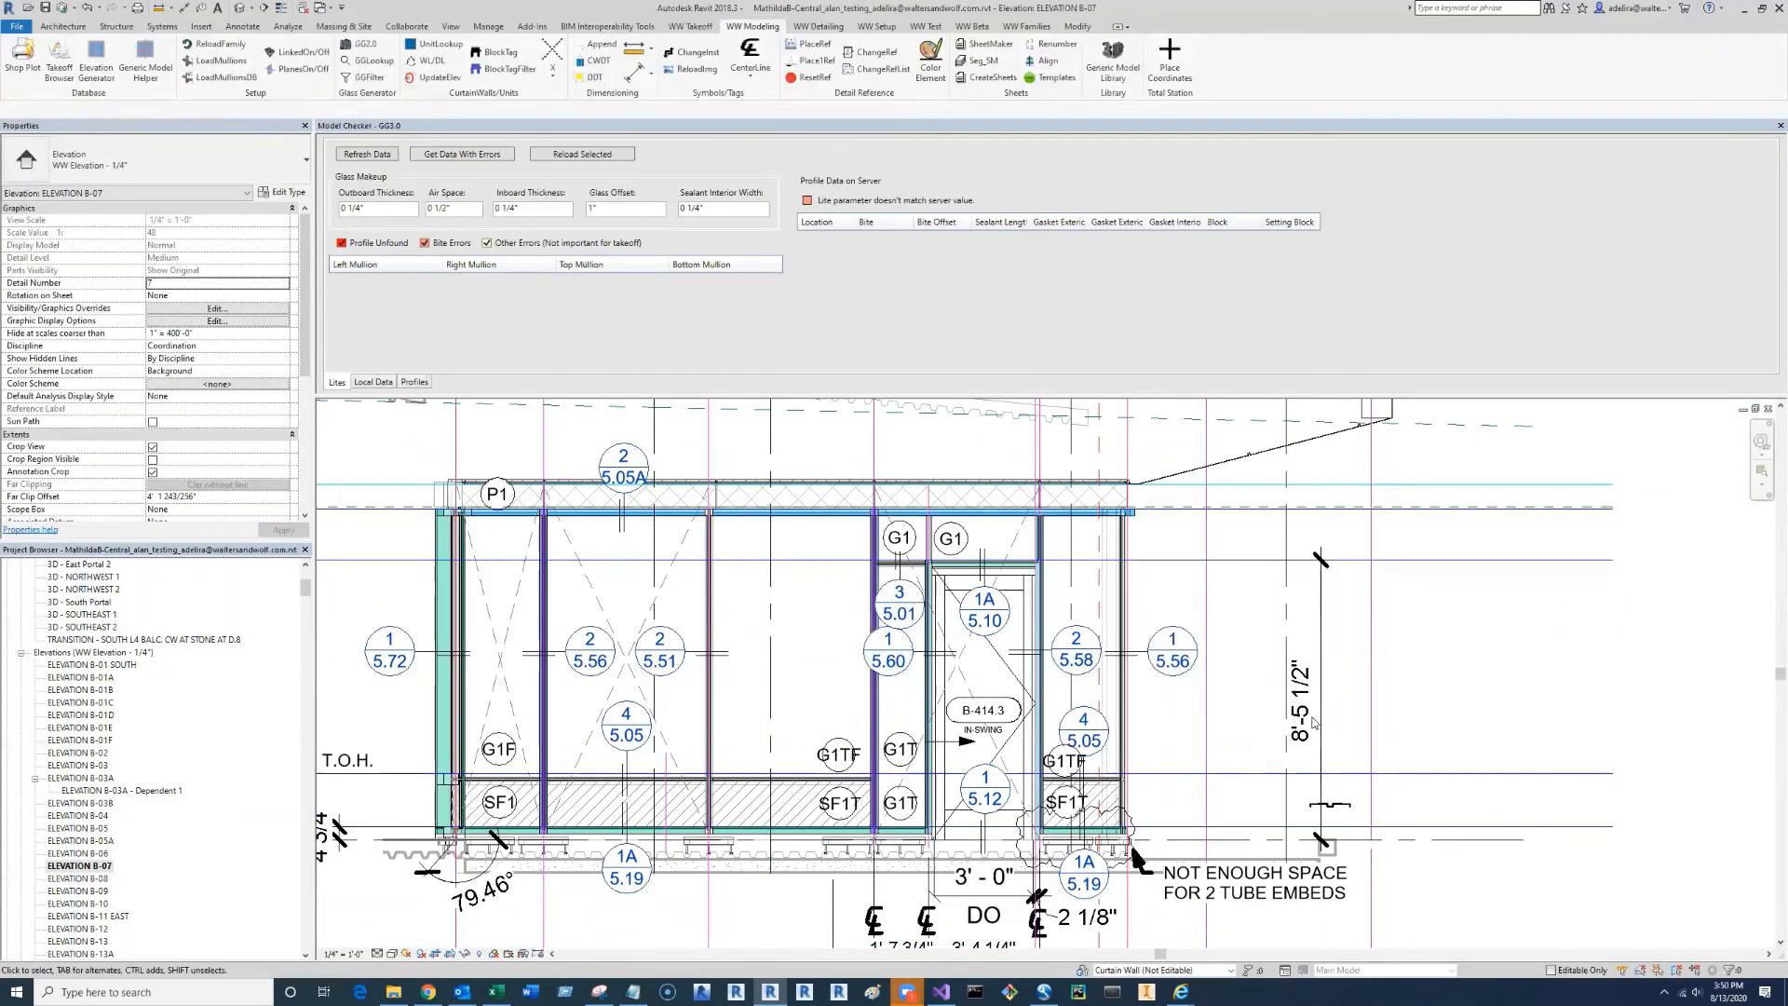
pyautogui.click(1210, 707)
pyautogui.press('Delete')
# - Delete the horizontal dimension string and the centerline symbols below the door
pyautogui.moveTo(1029, 917); pyautogui.dragTo(1026, 826, button='middle')
pyautogui.click(1024, 827)
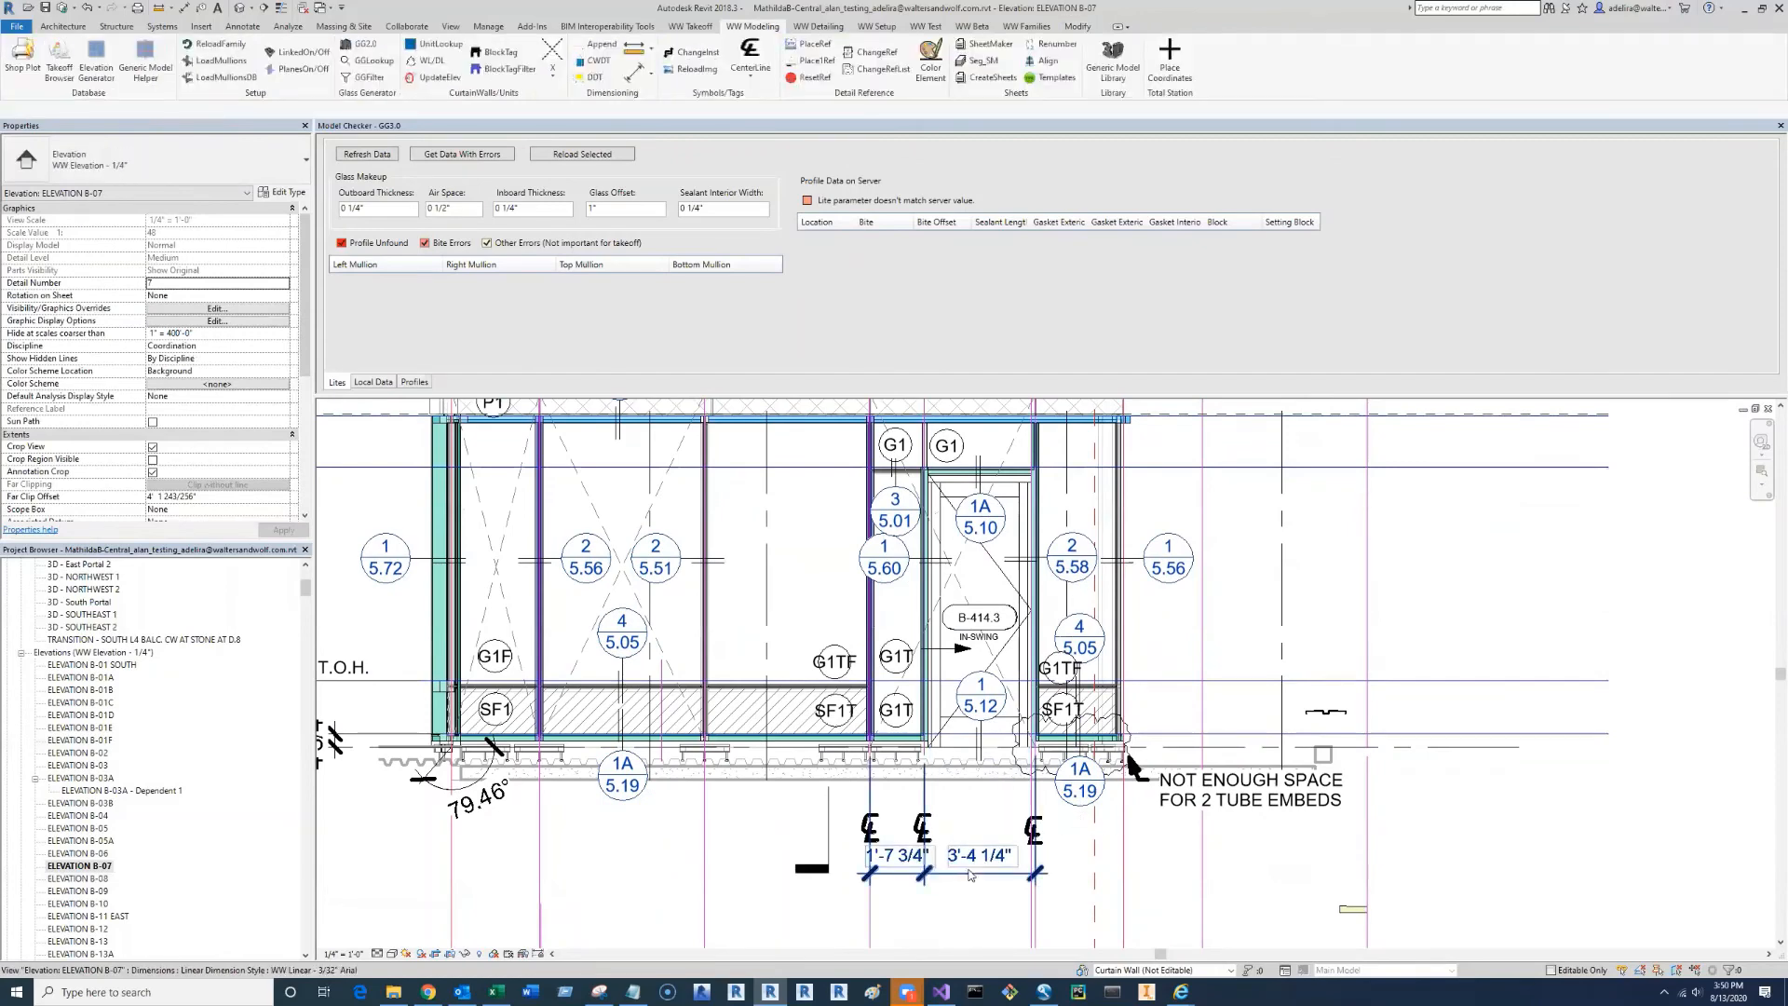
pyautogui.press('Delete')
pyautogui.click(922, 827)
pyautogui.press('Delete')
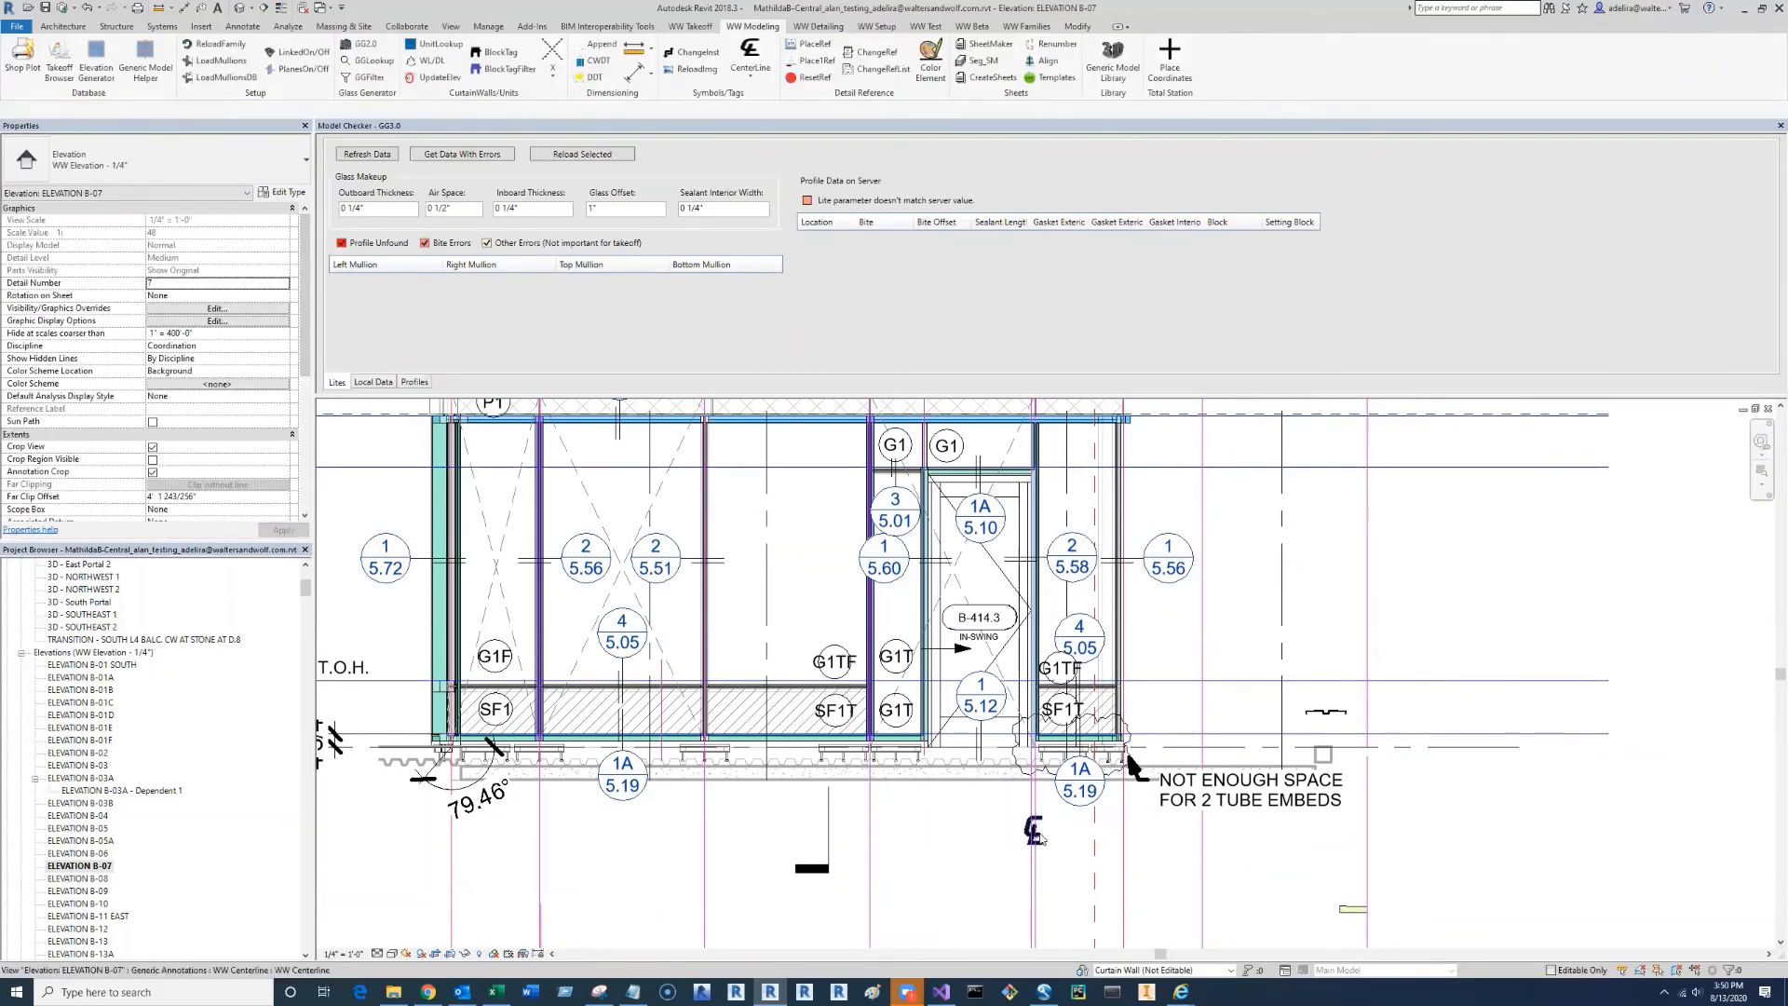
# - Run the DDT tool on door B-414.3 to dimension its opening automatically
pyautogui.click(571, 154)
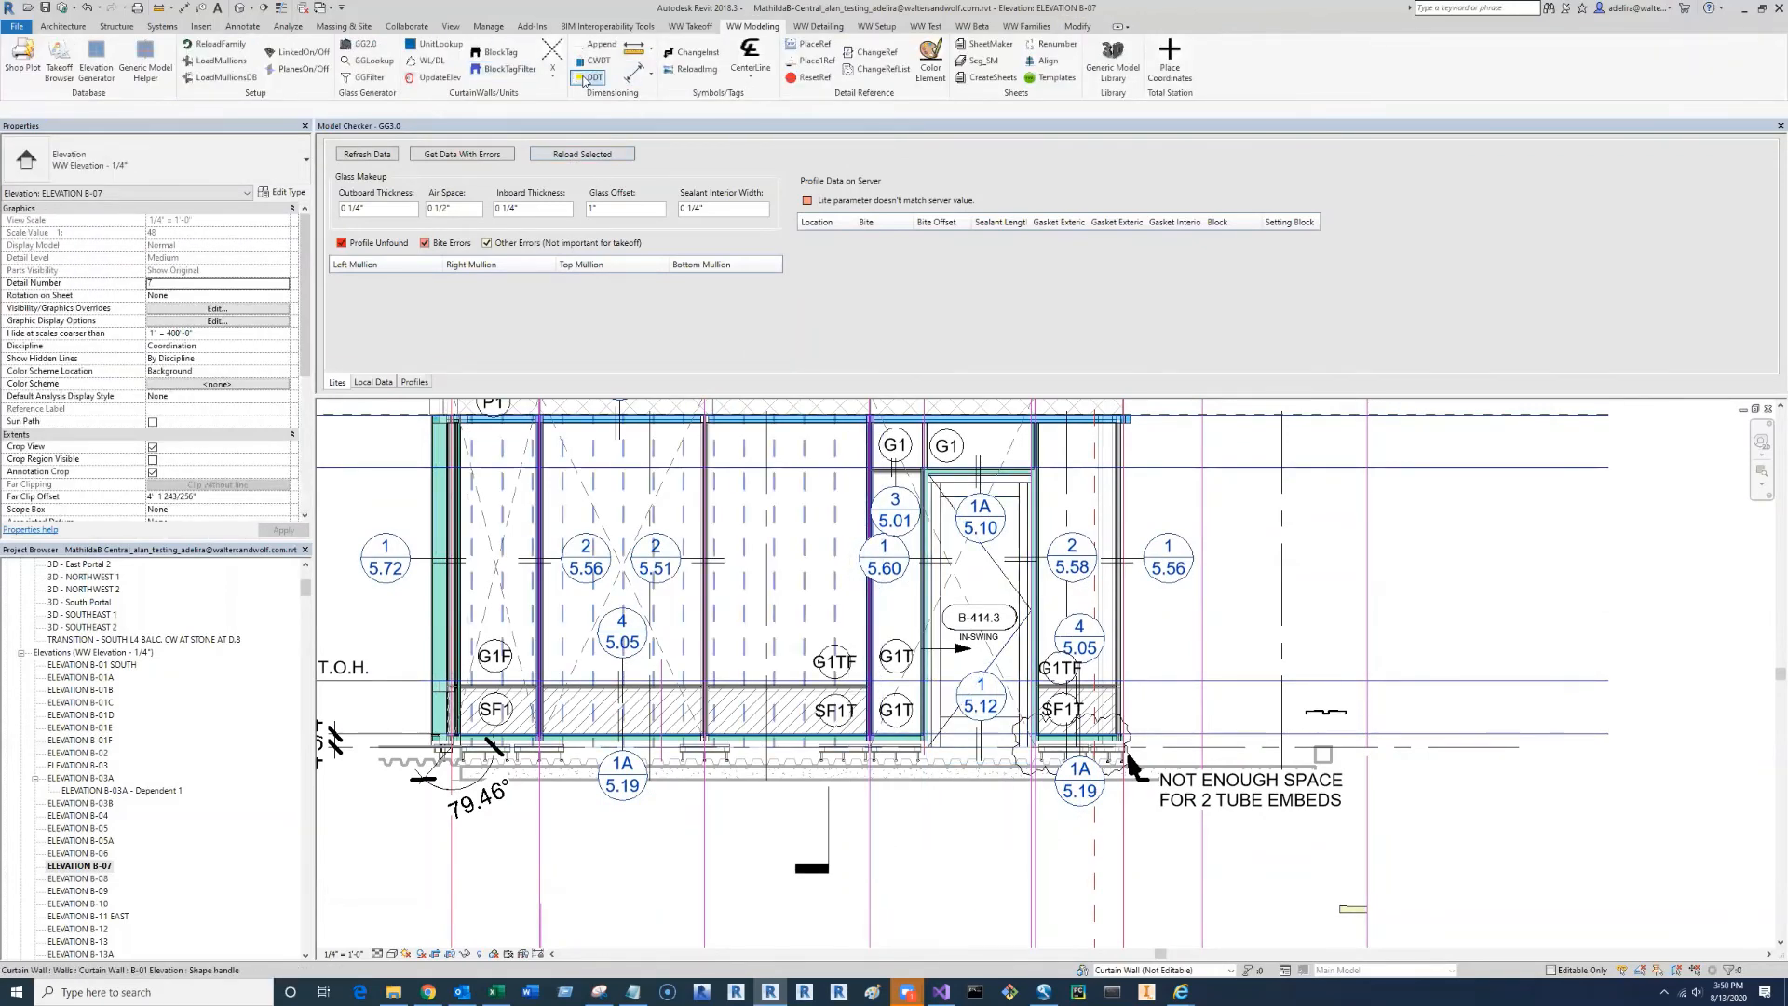
pyautogui.click(992, 572)
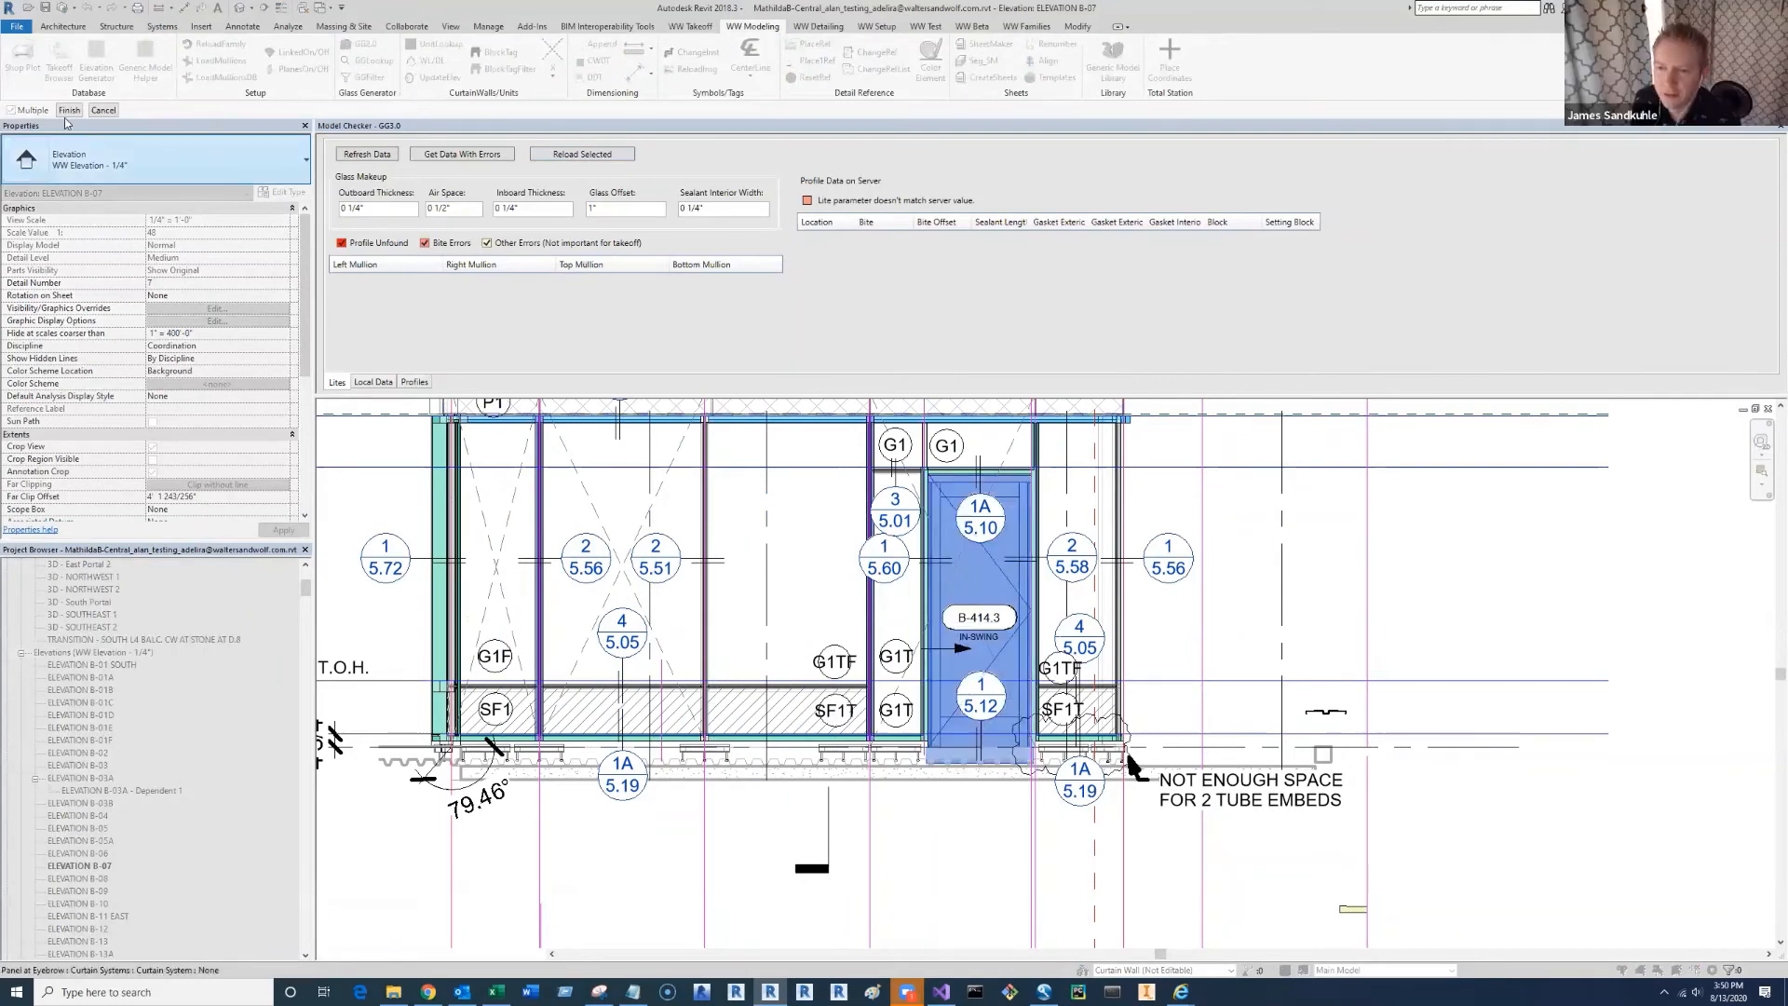
pyautogui.press('Return')
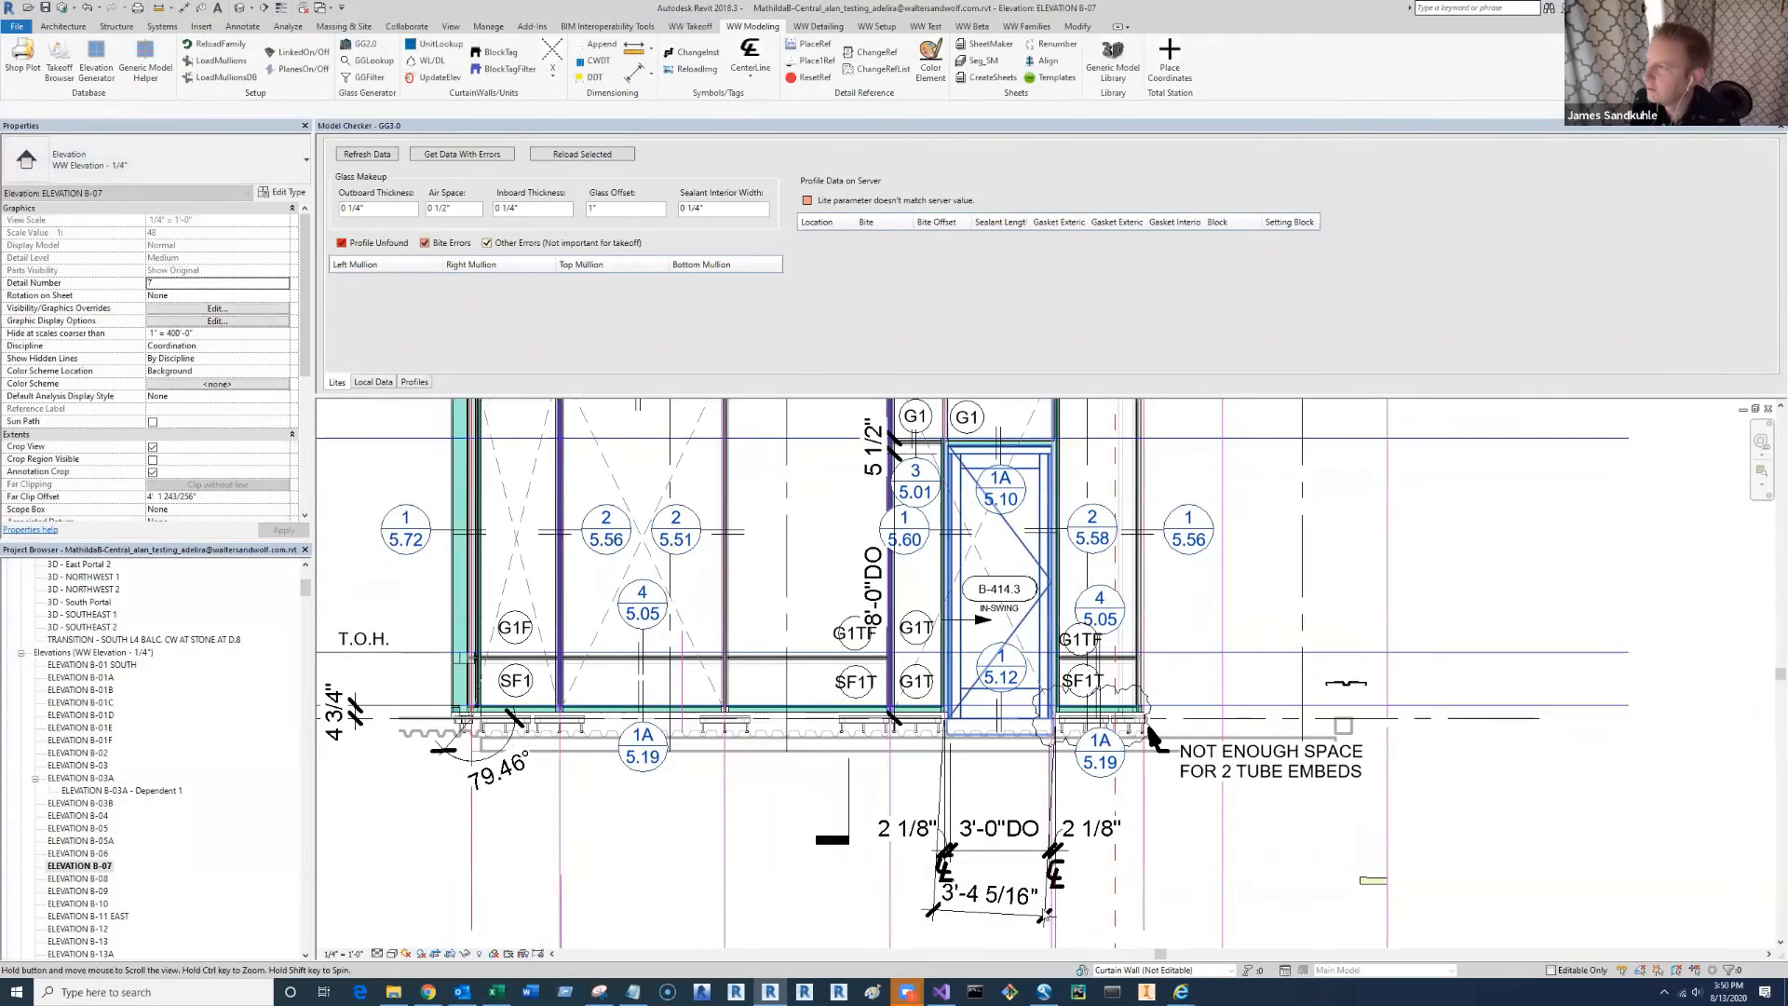
# - Inspect the generated overall width dimension below the door and the short vertical dimension at the door head
pyautogui.click(994, 895)
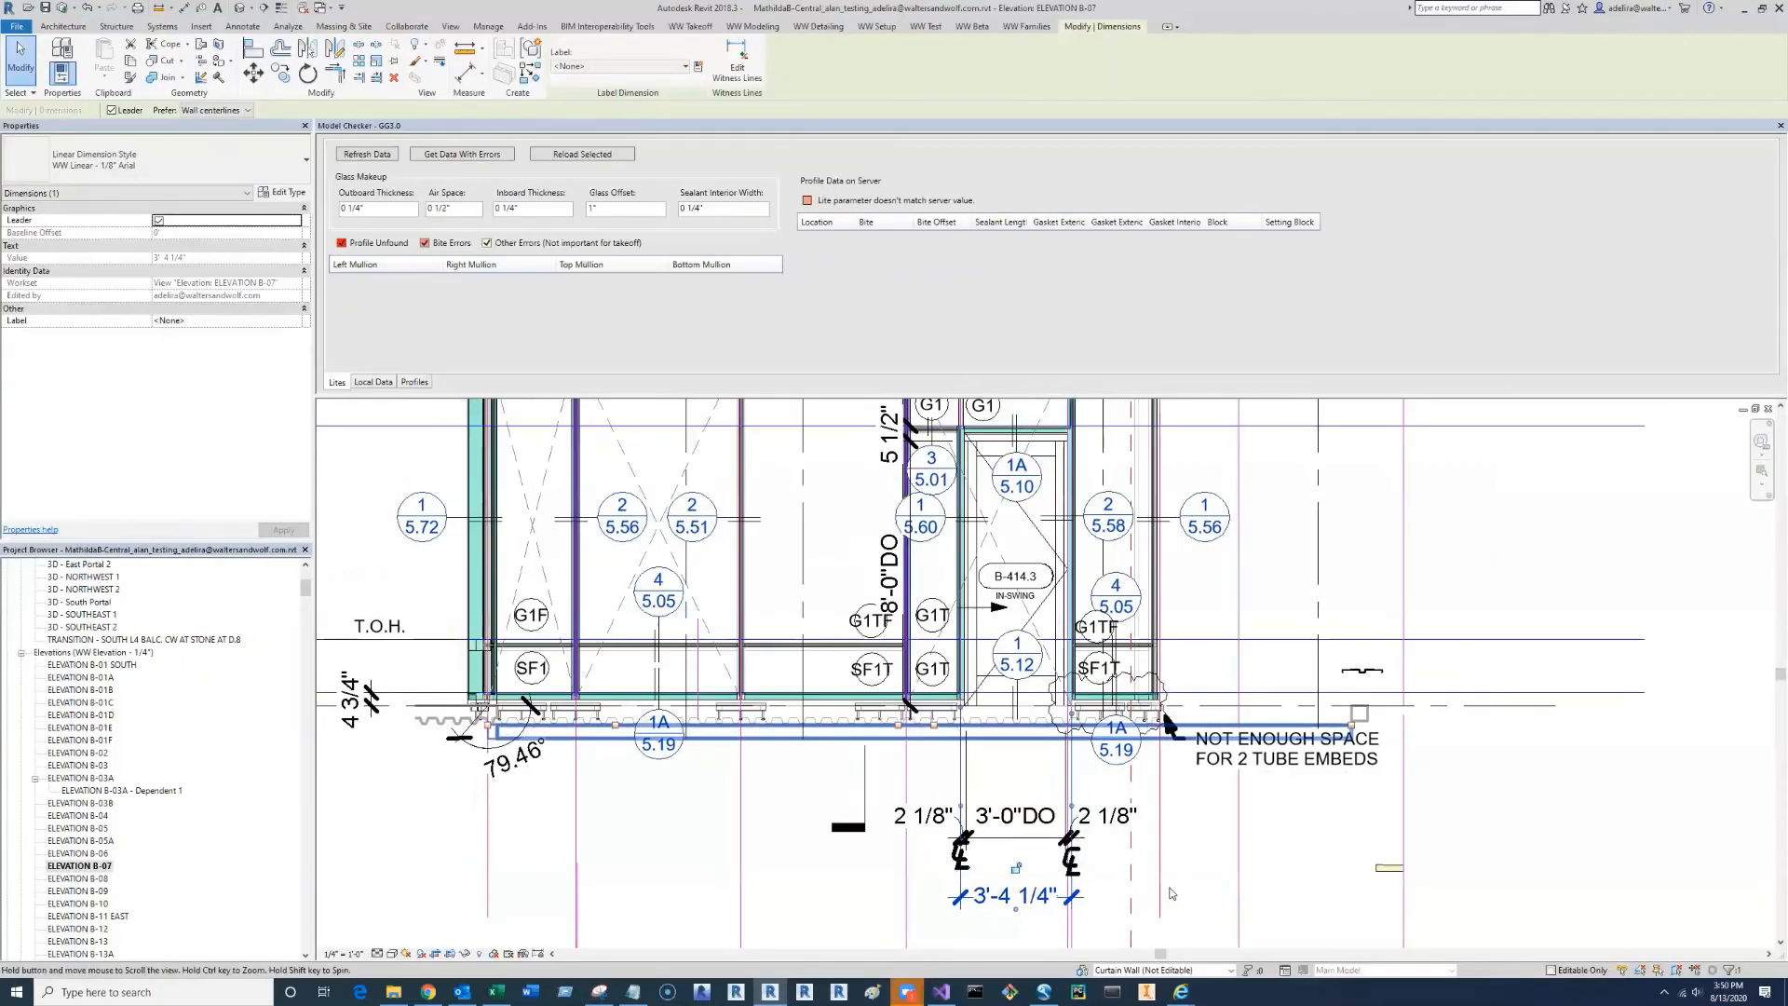
pyautogui.click(1275, 847)
pyautogui.moveTo(890, 453); pyautogui.dragTo(922, 510, button='middle')
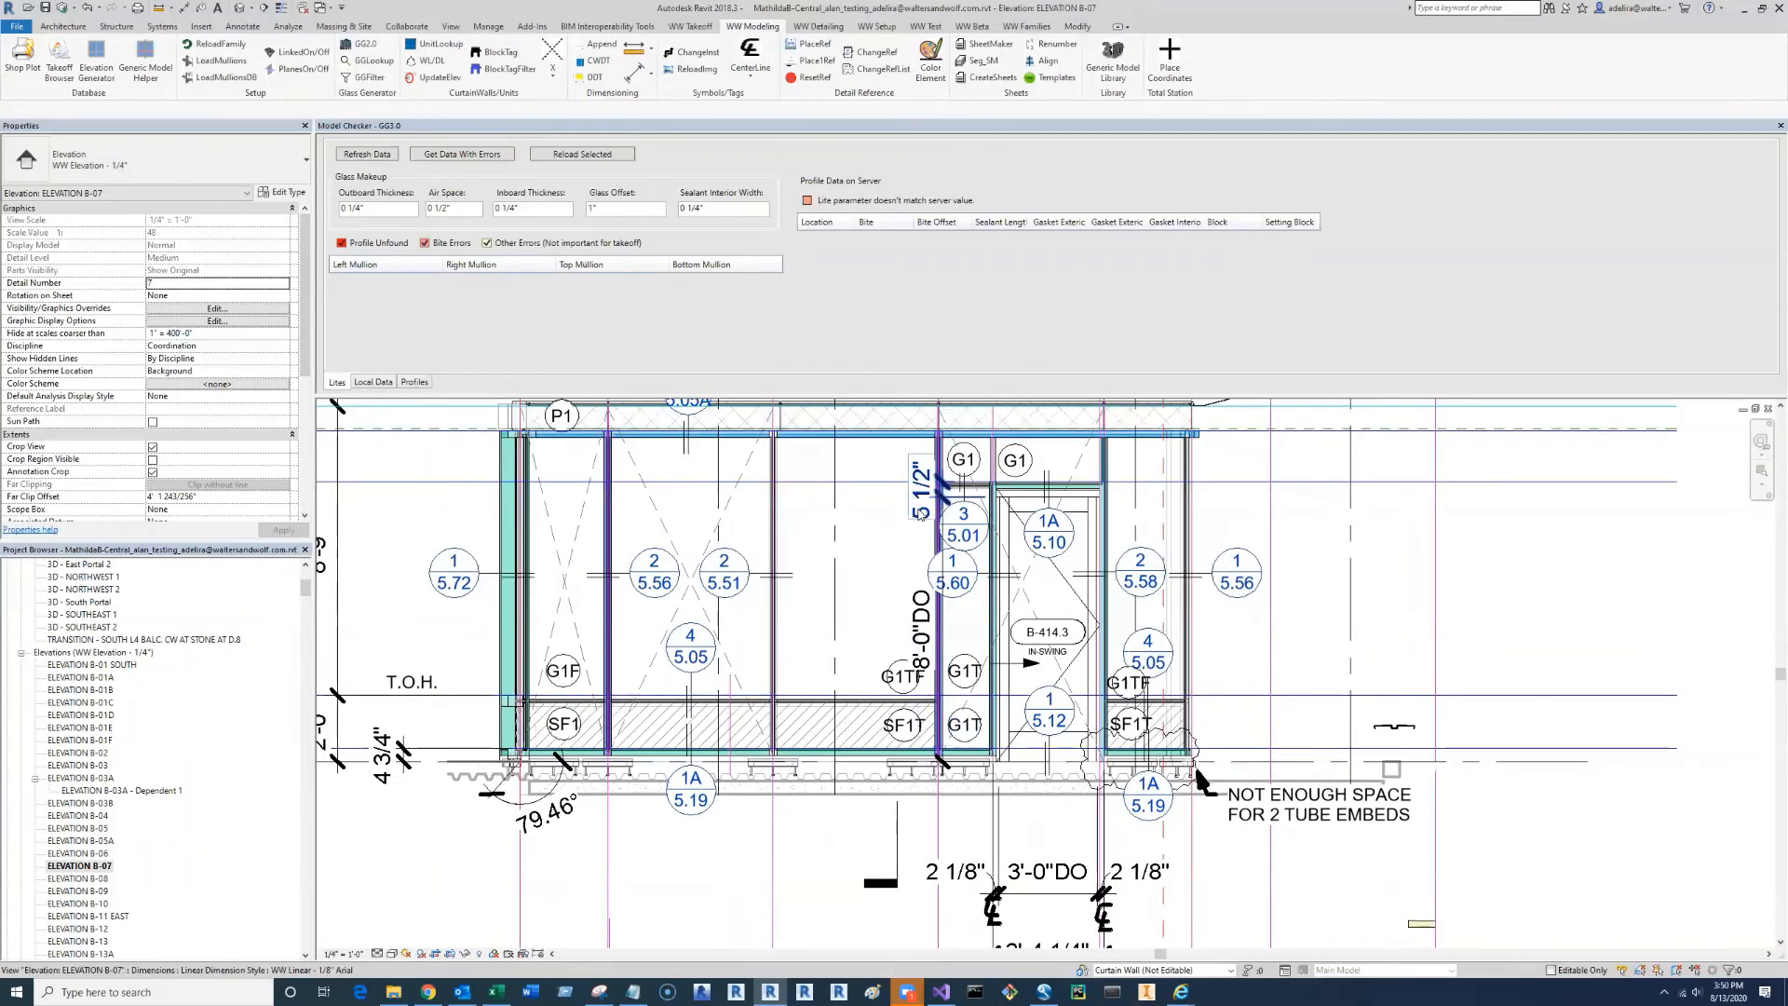
pyautogui.click(931, 496)
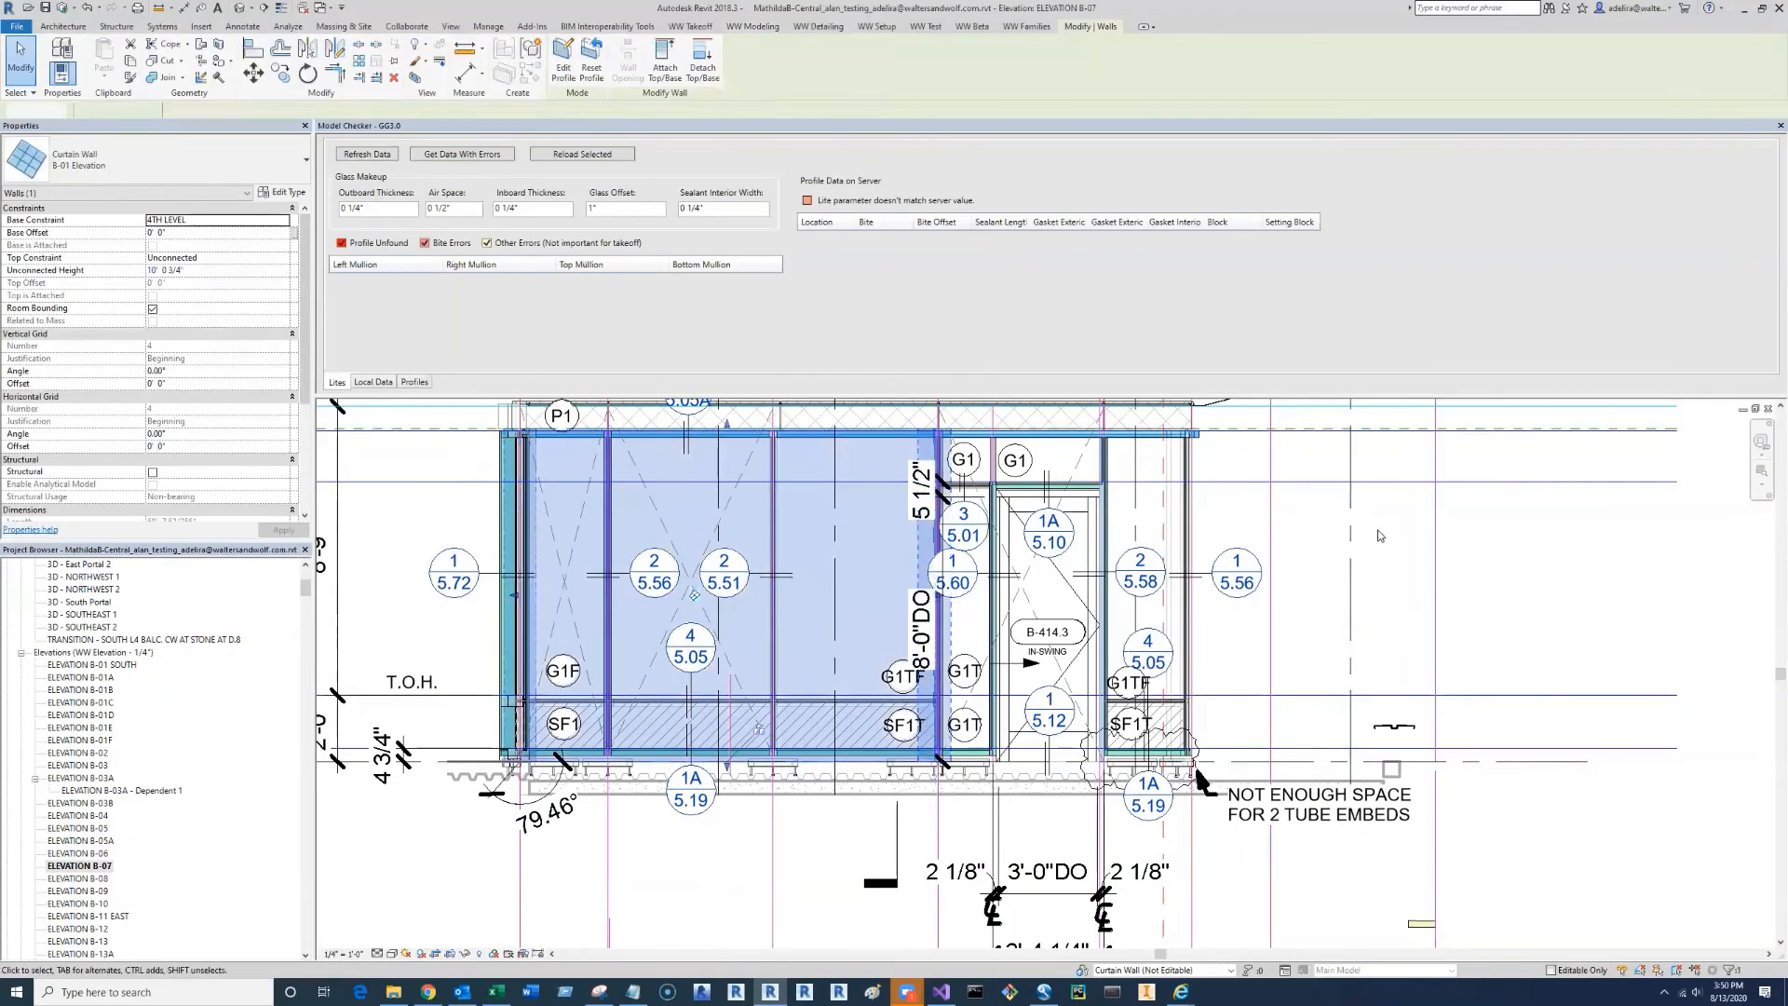
pyautogui.click(1372, 527)
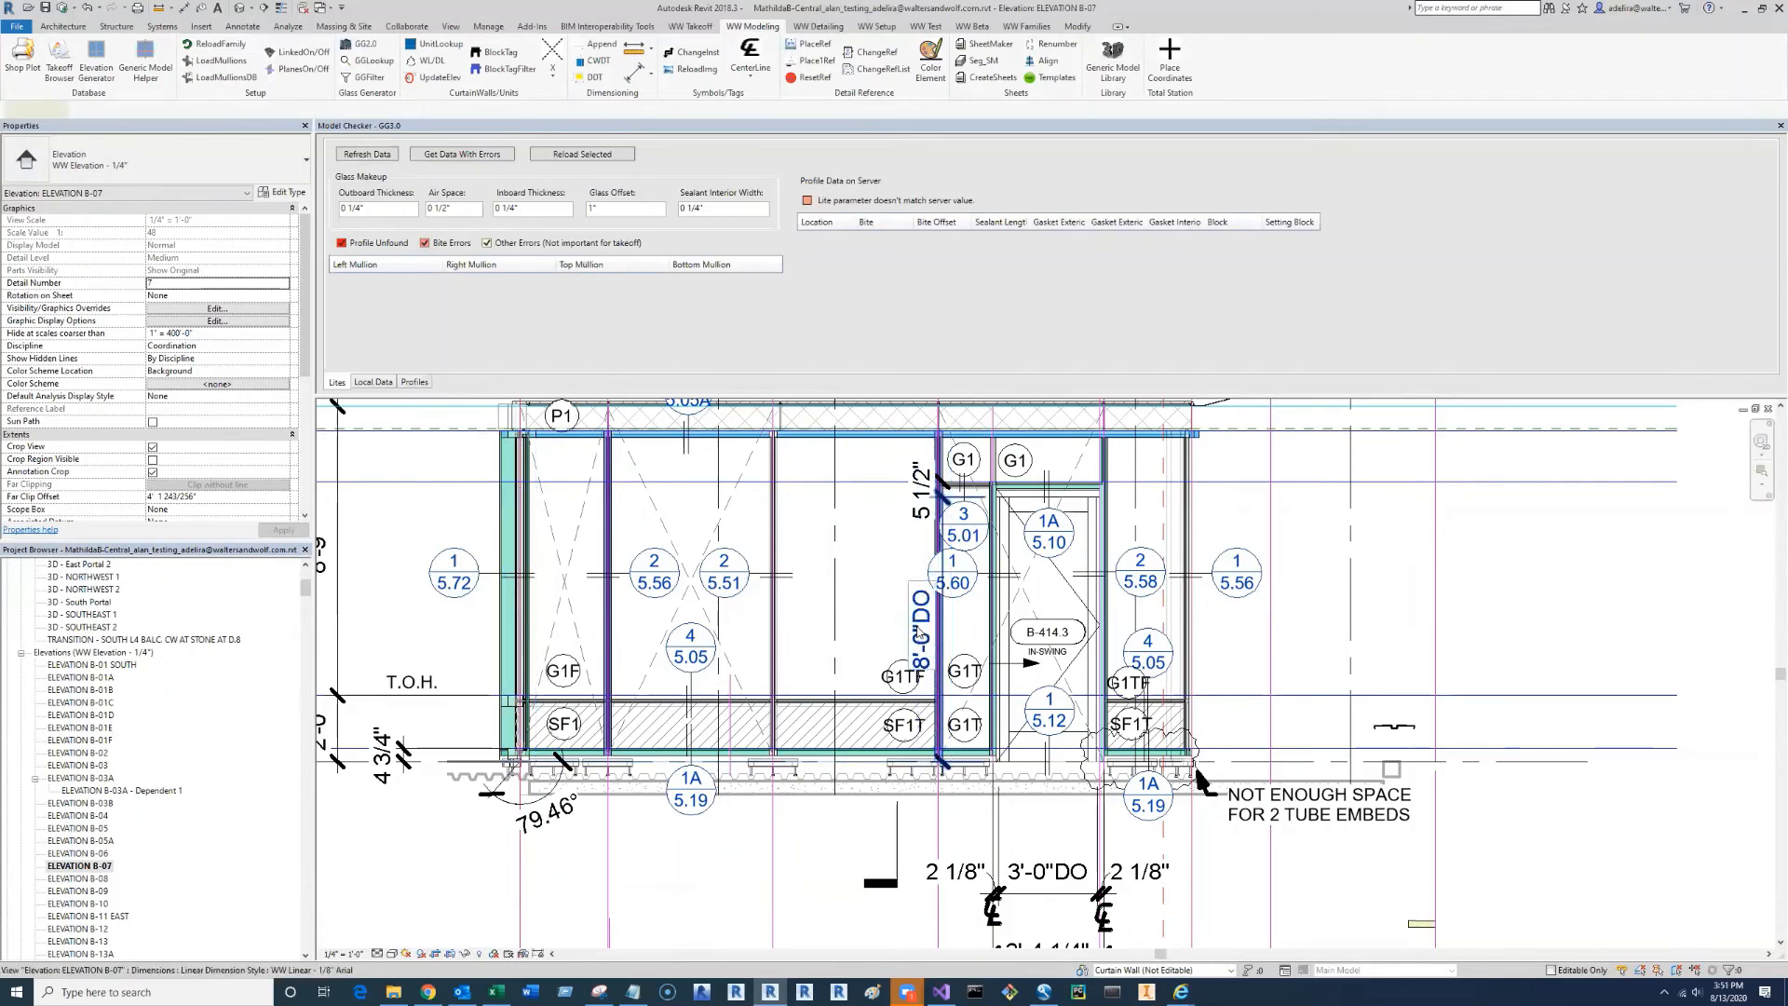
# - View the dimension text settings of the door opening height dimension and close them without changes
pyautogui.click(939, 652)
pyautogui.click(922, 630)
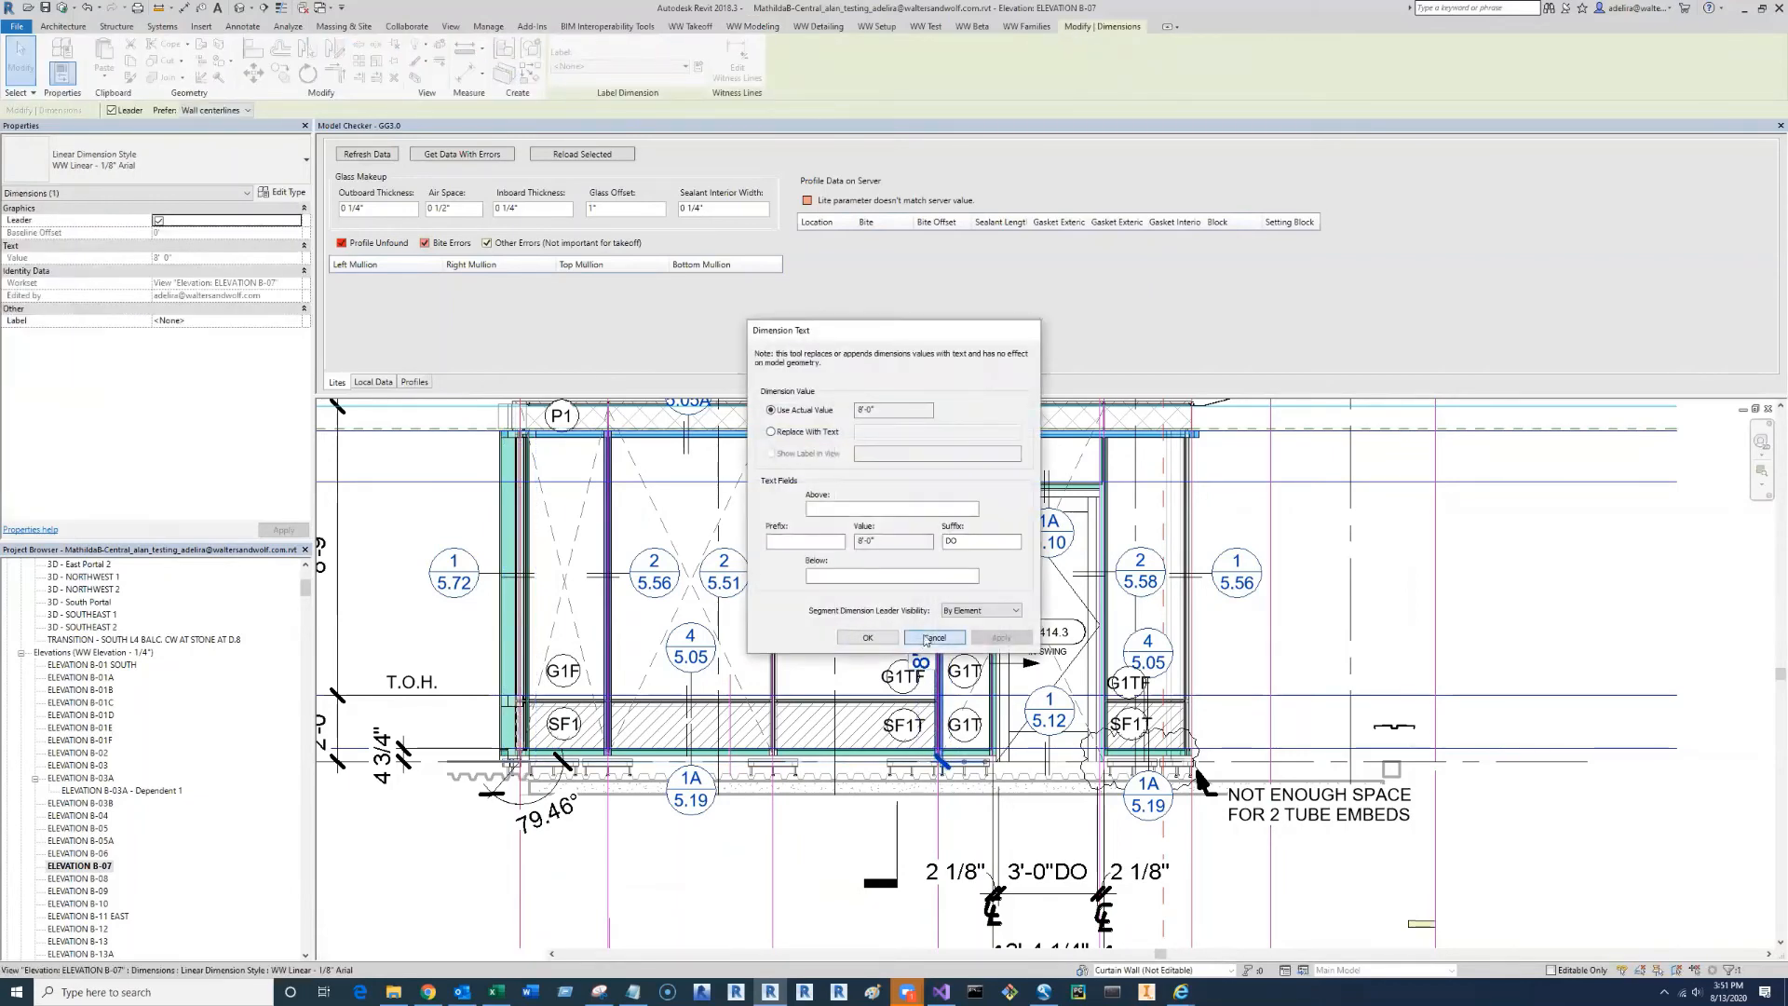
pyautogui.click(927, 634)
pyautogui.click(1246, 655)
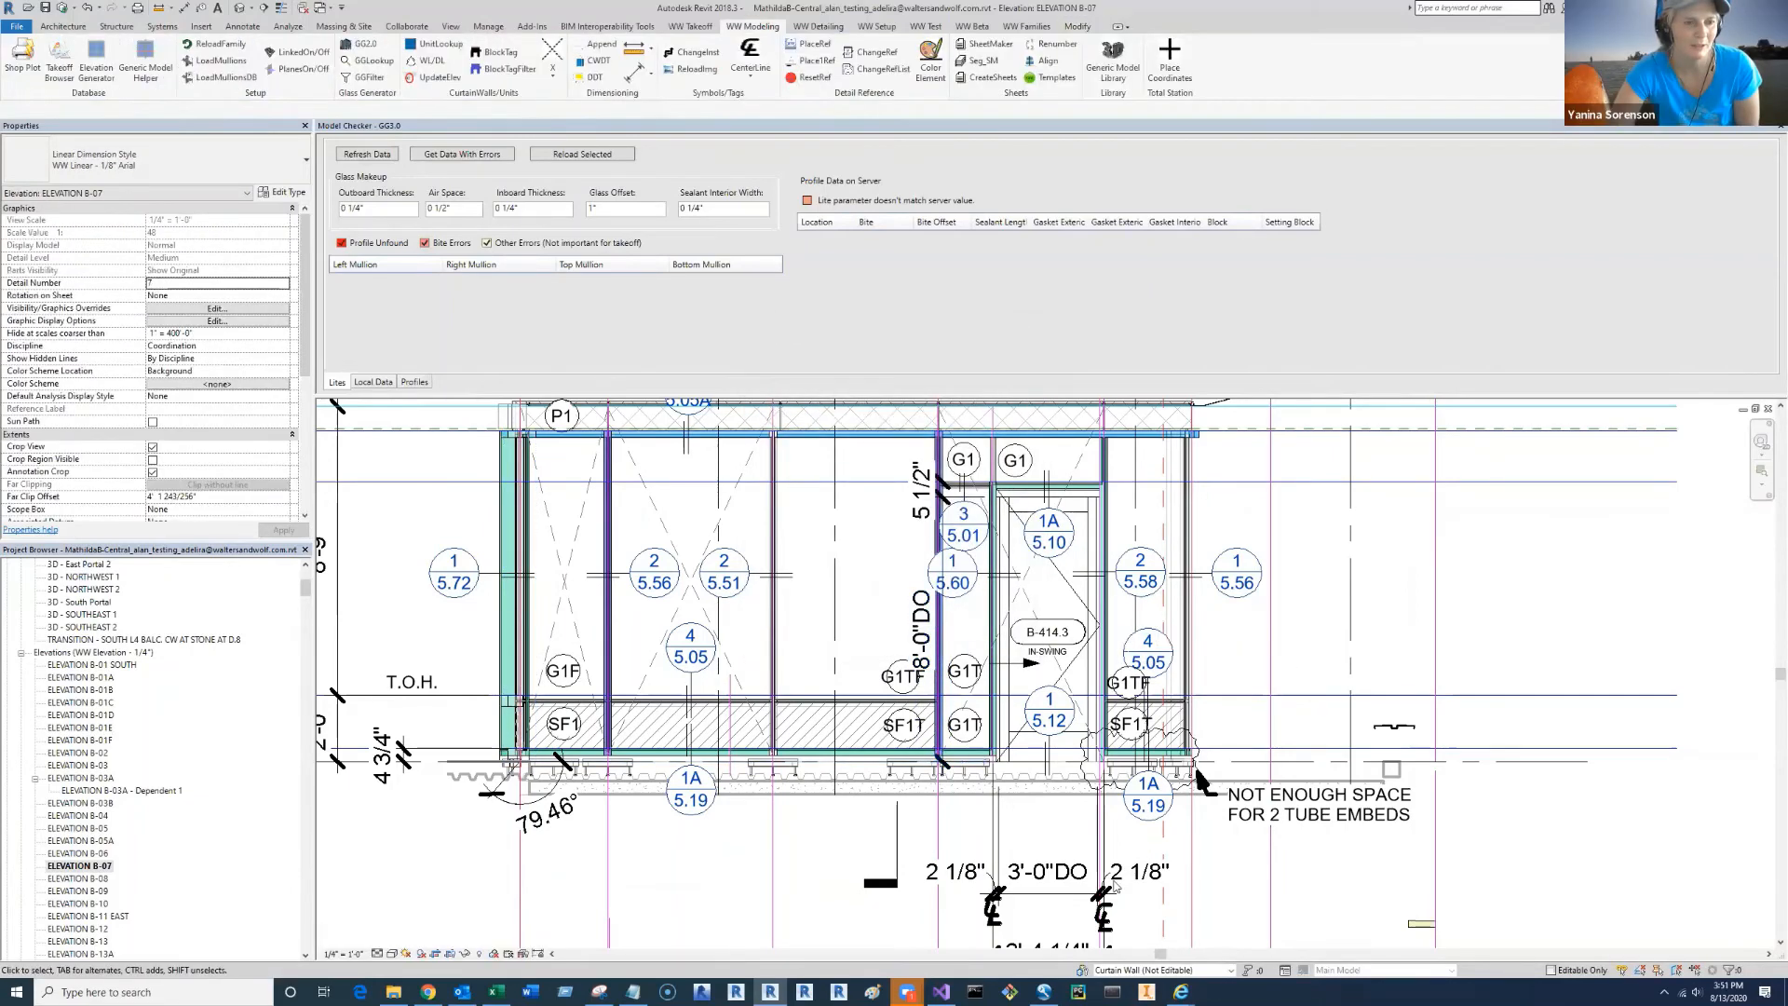
# - Move the 3'-0" DO dimension closer to the door and the 3'-4 1/4" dimension up between the 2 1/8" dimensions
pyautogui.moveTo(1081, 804); pyautogui.dragTo(1073, 733, button='middle')
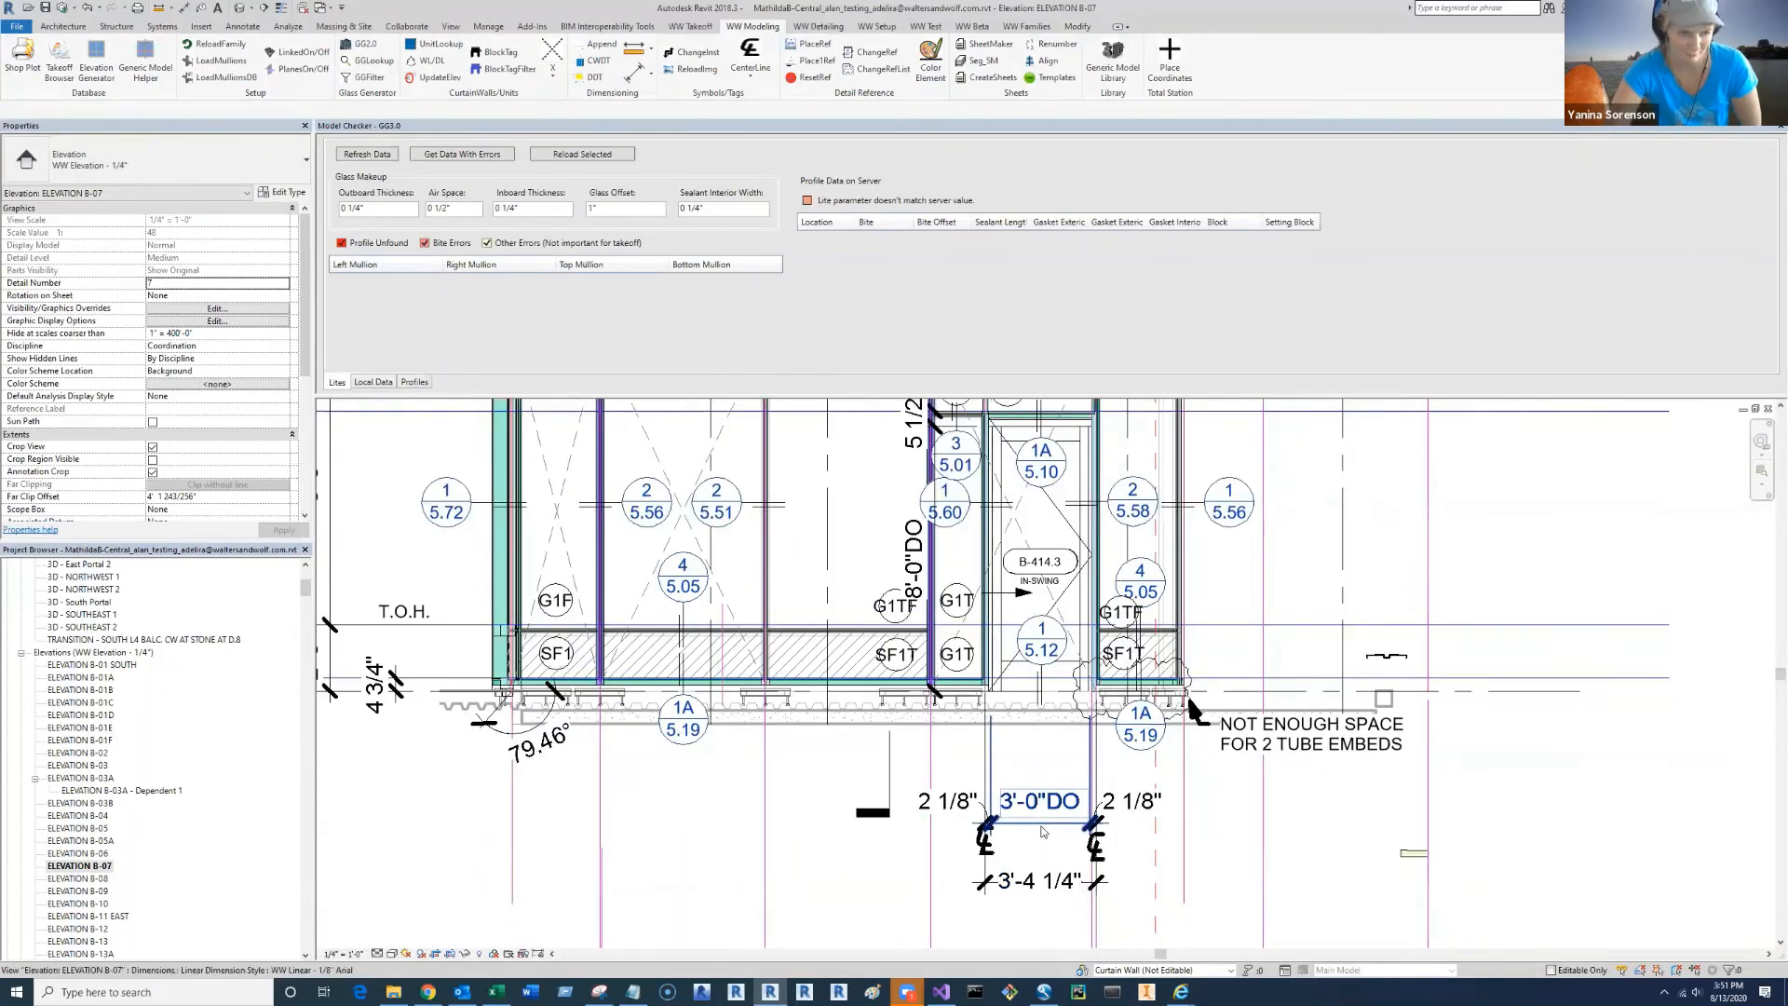
pyautogui.click(1045, 823)
pyautogui.moveTo(1050, 797); pyautogui.dragTo(1045, 760)
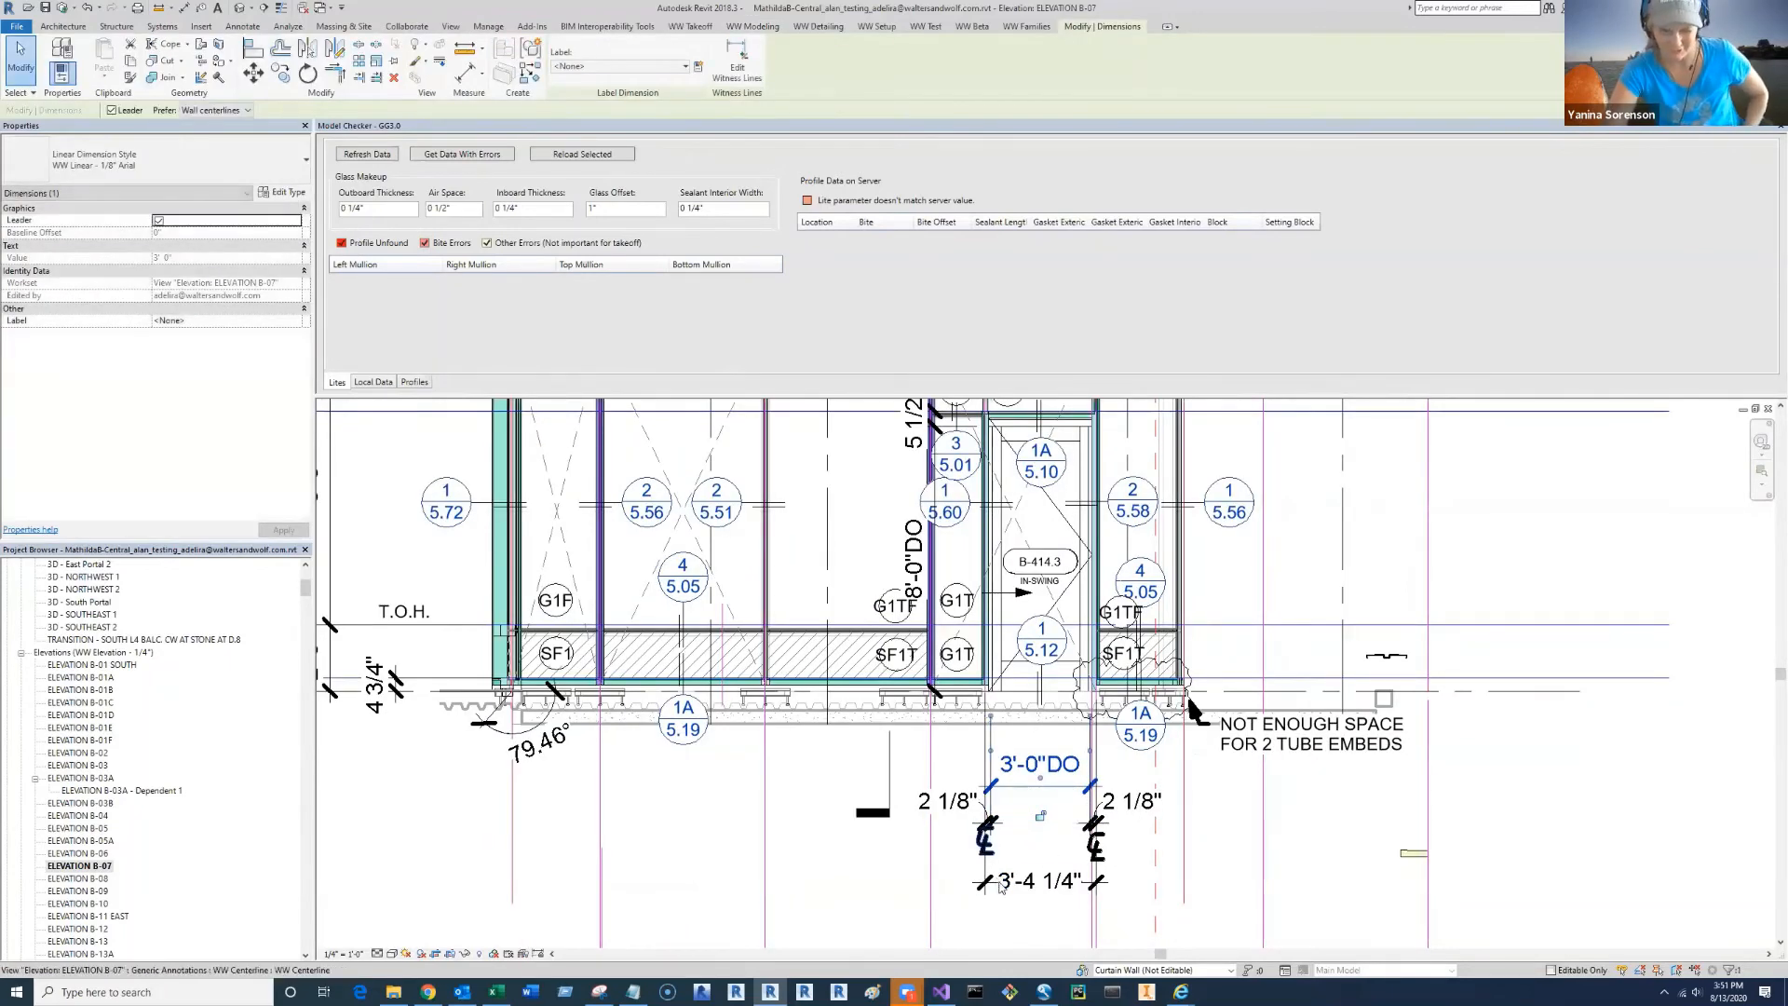
pyautogui.click(1031, 892)
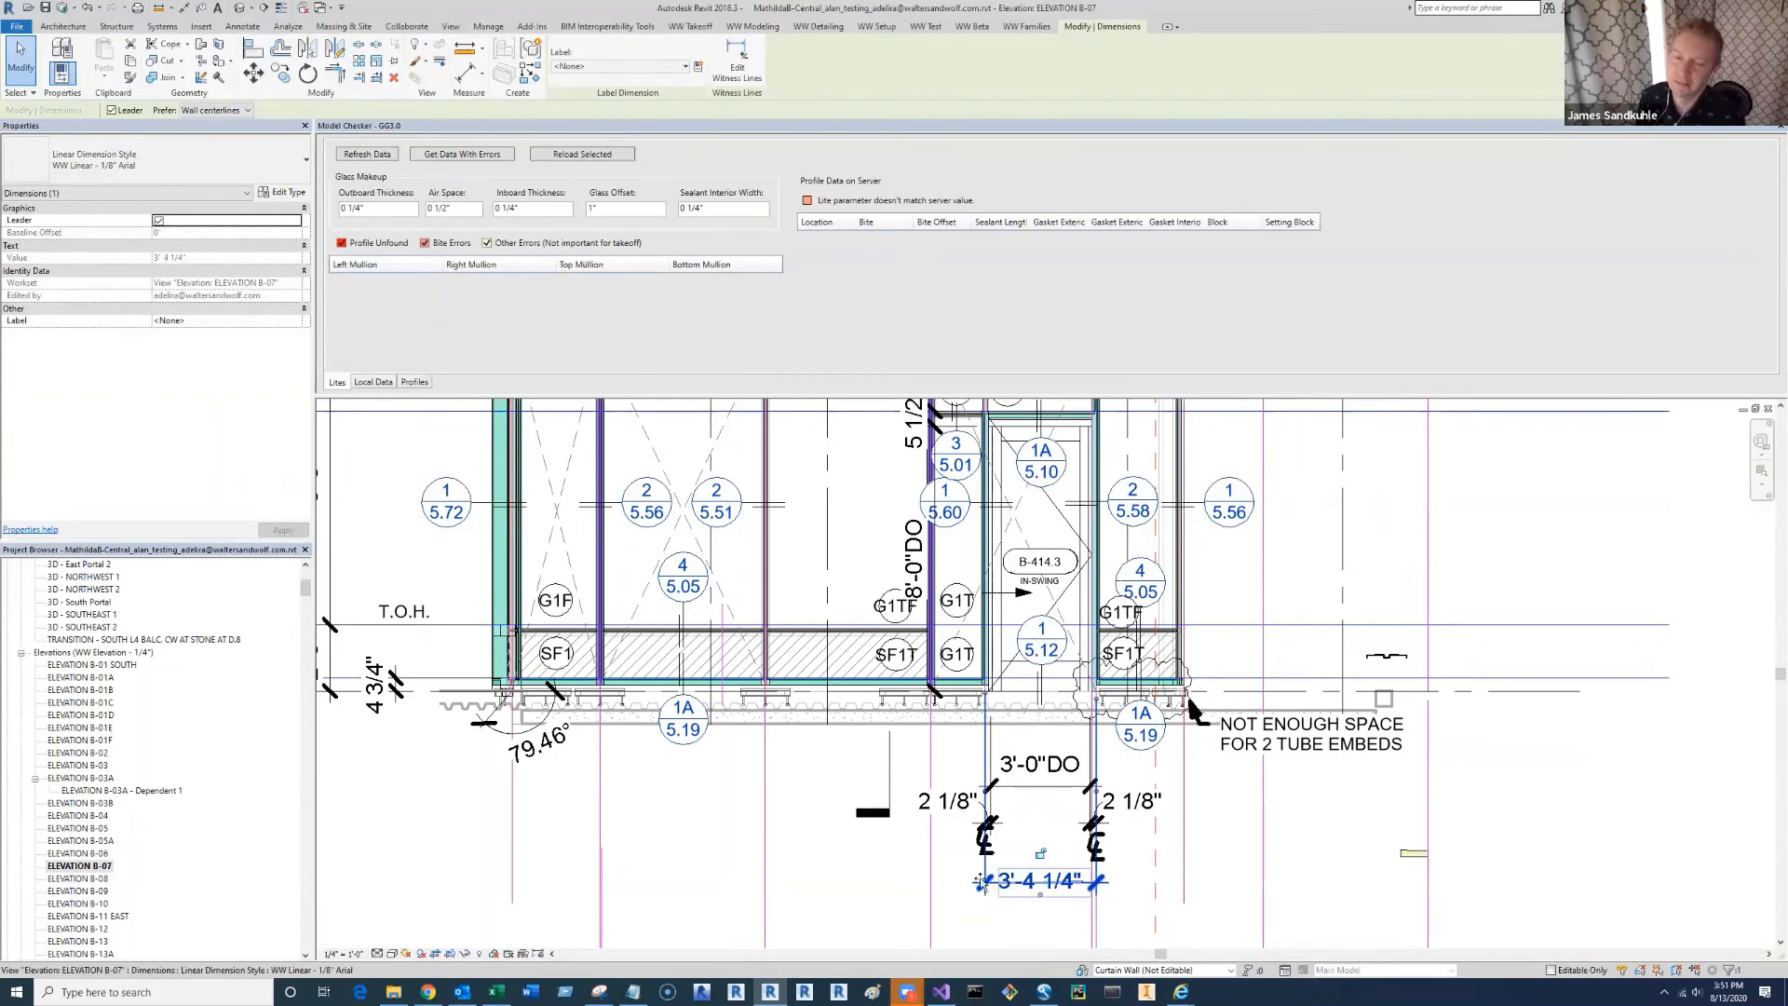
pyautogui.moveTo(983, 881); pyautogui.dragTo(983, 822)
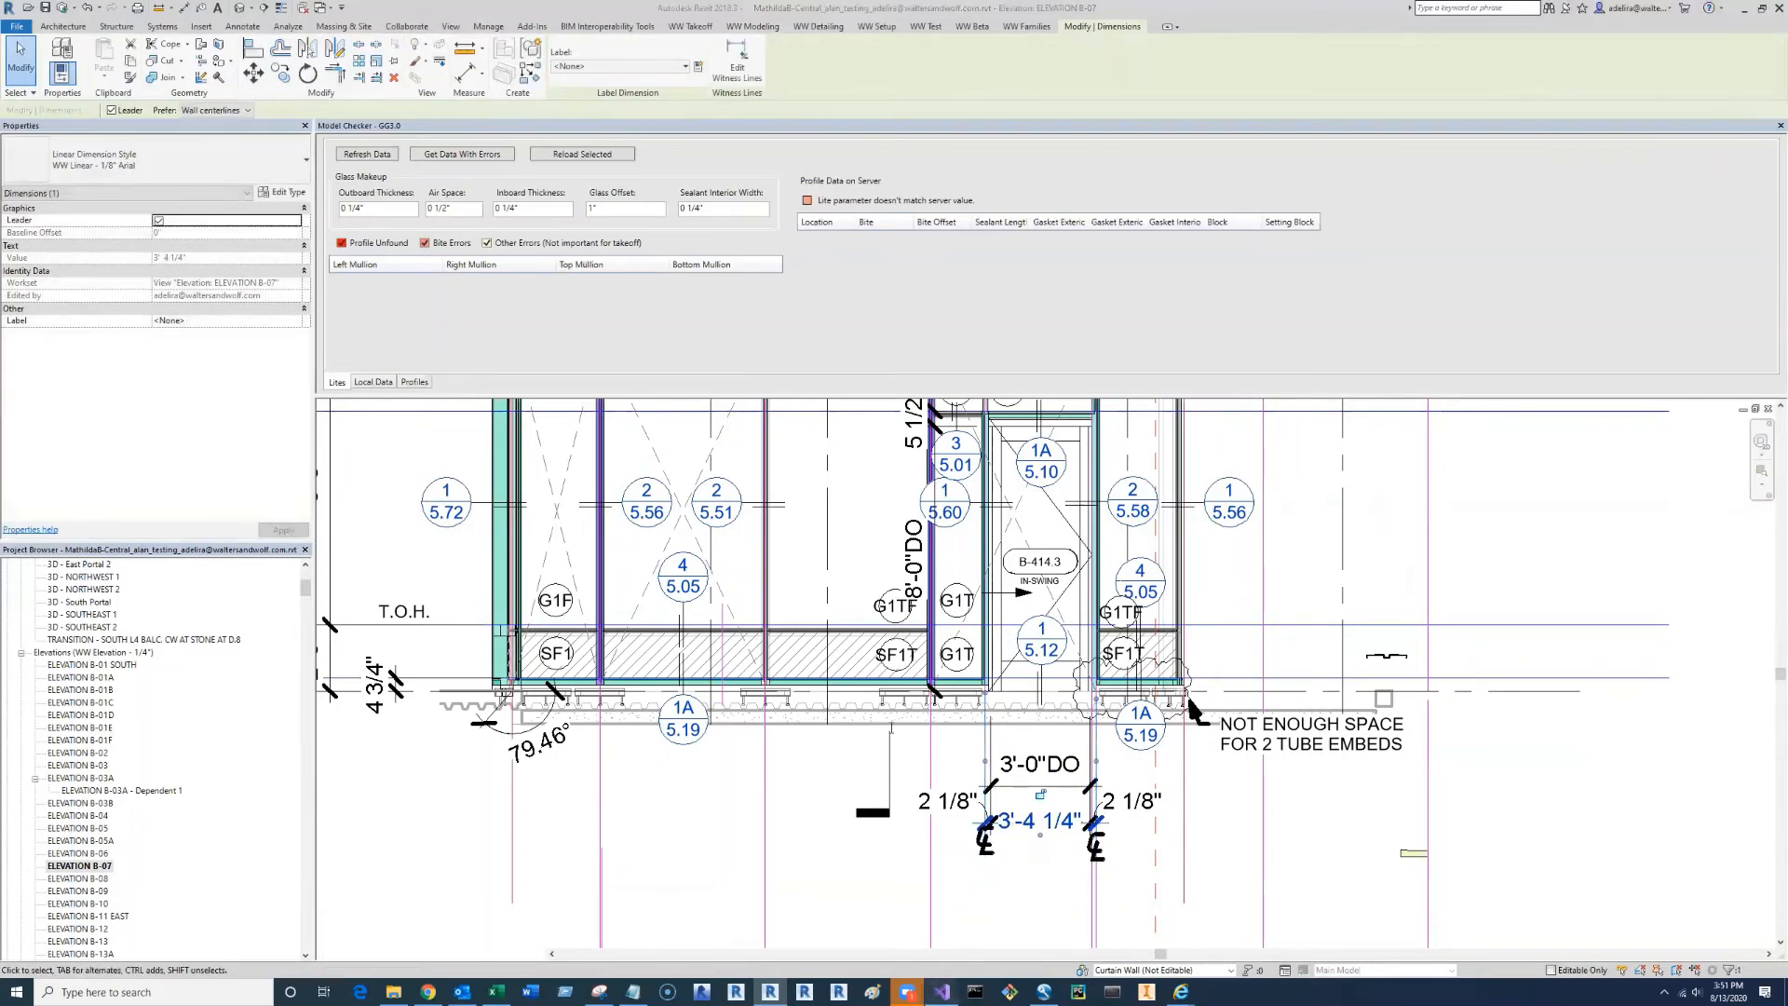
# - View the DoorDimensionGenerator code in Visual Studio, then return to elevation B-07 in Revit and clear the dimension selection
pyautogui.click(940, 994)
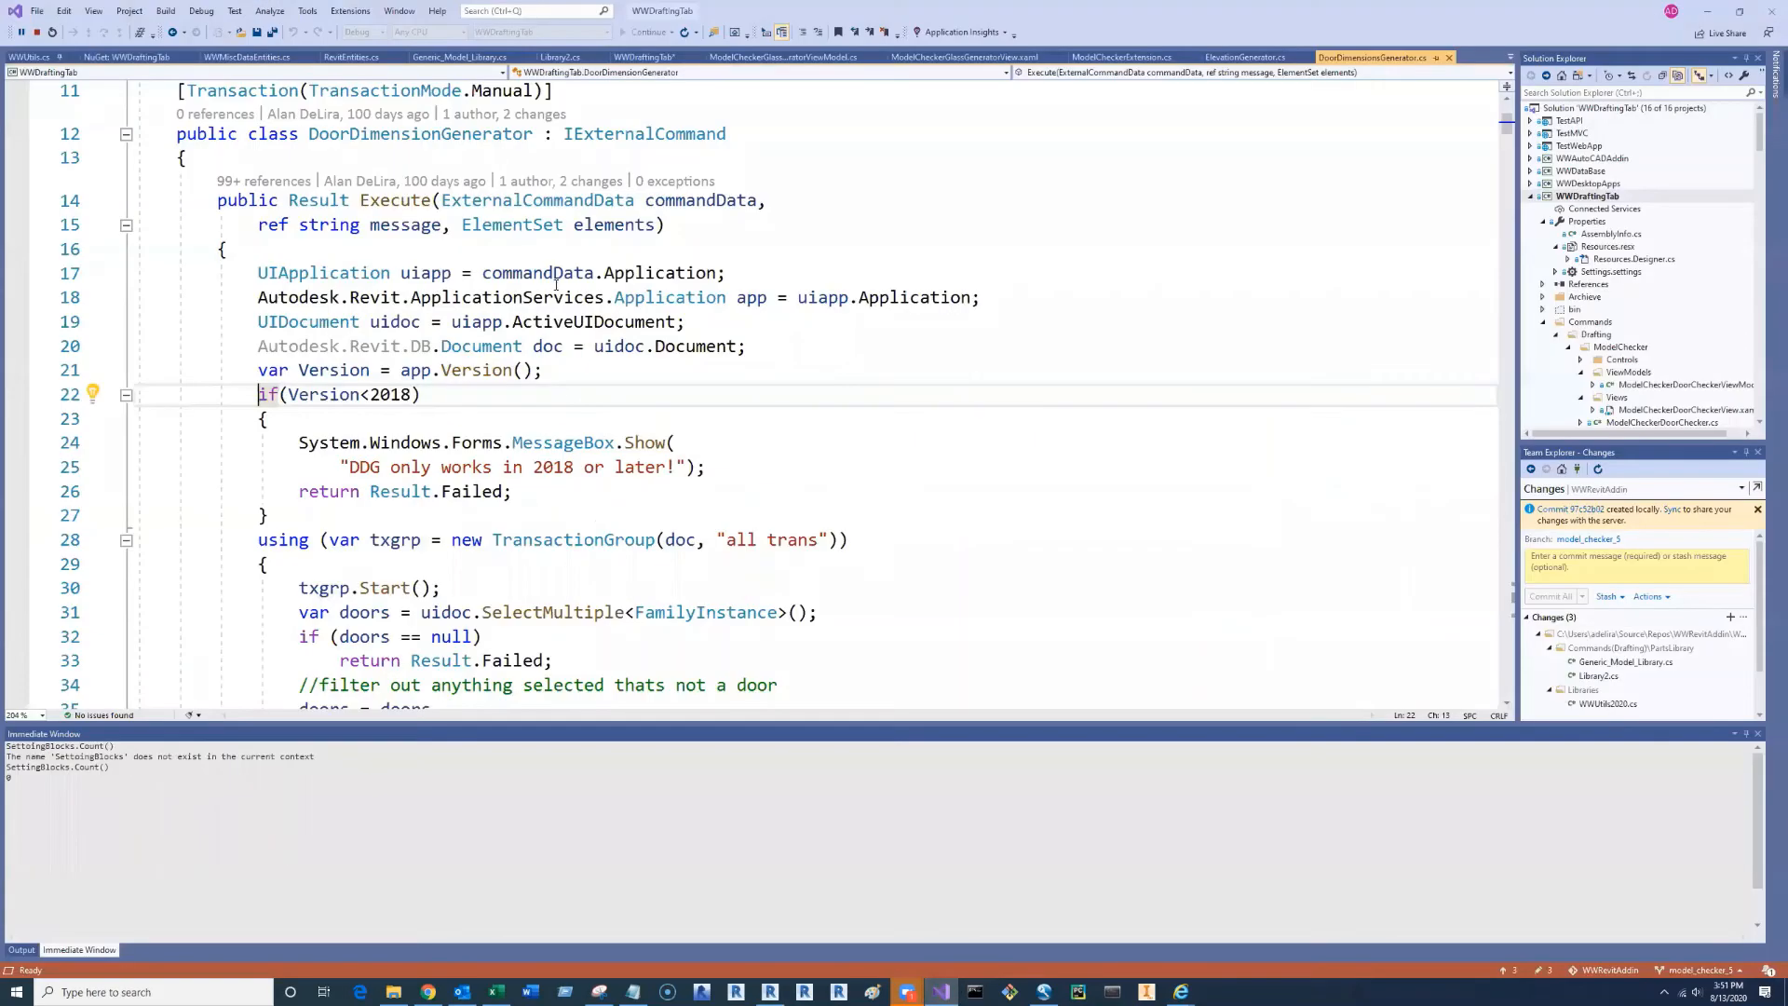
pyautogui.click(943, 991)
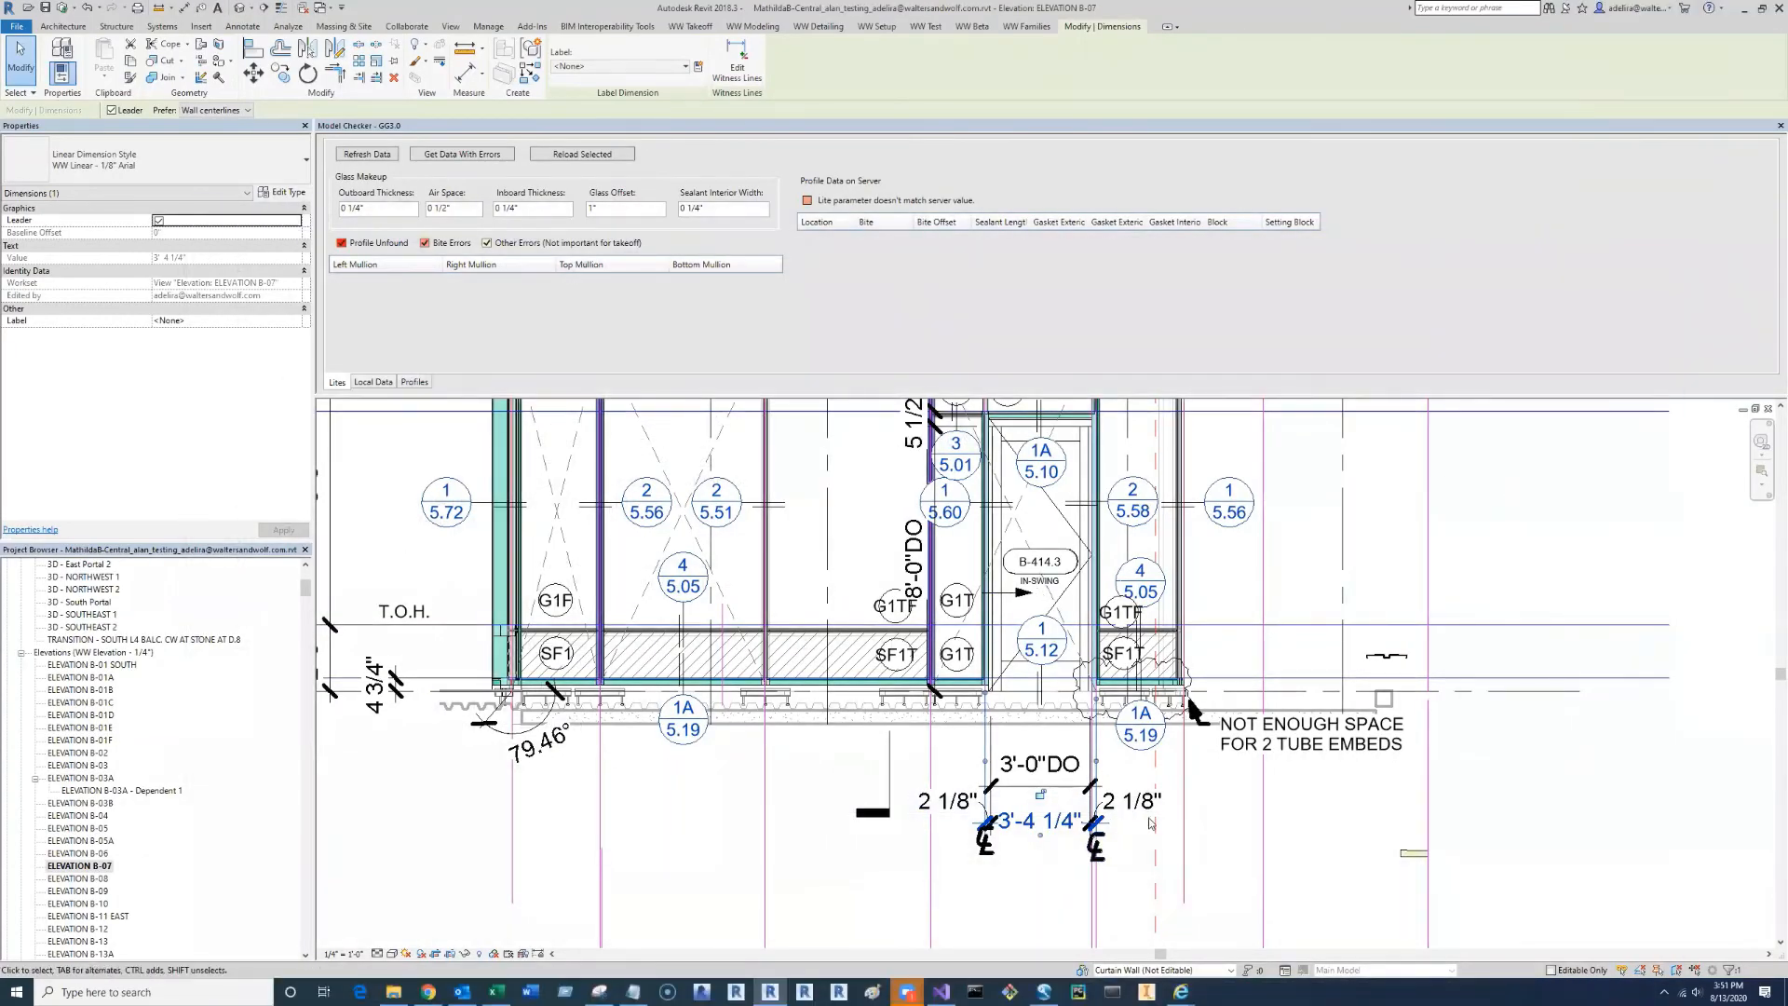
pyautogui.moveTo(1188, 817); pyautogui.dragTo(1196, 867, button='middle')
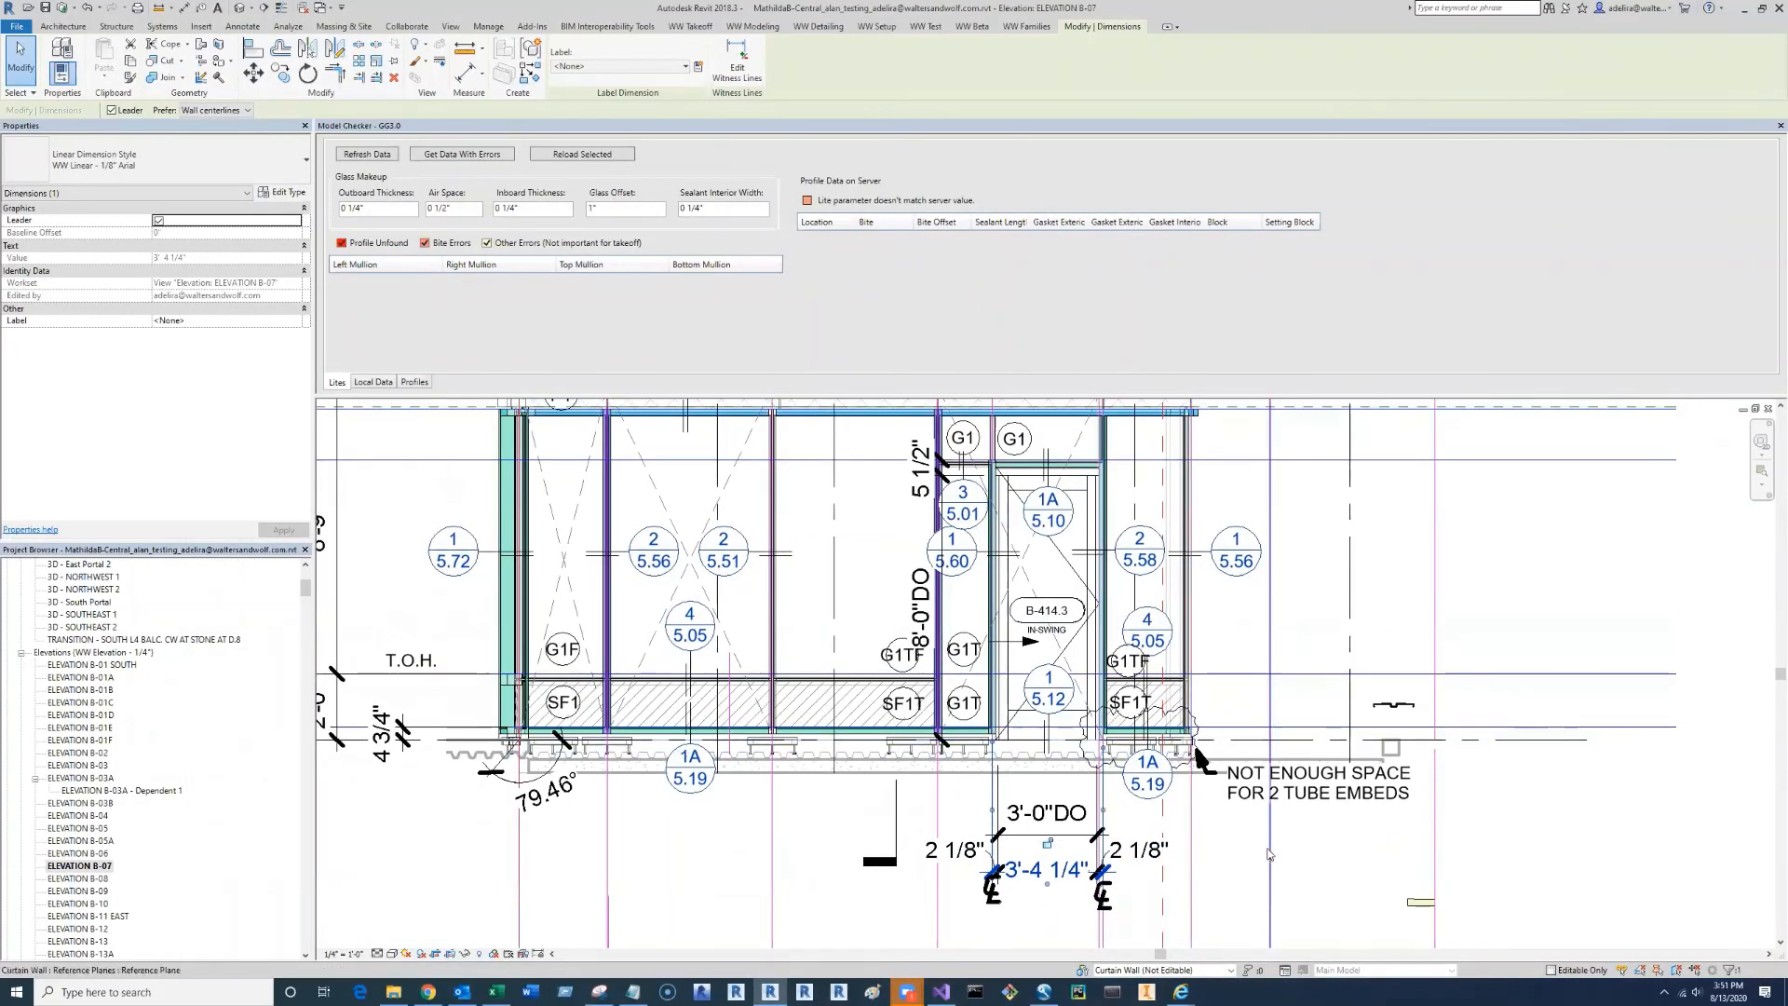
pyautogui.click(1236, 851)
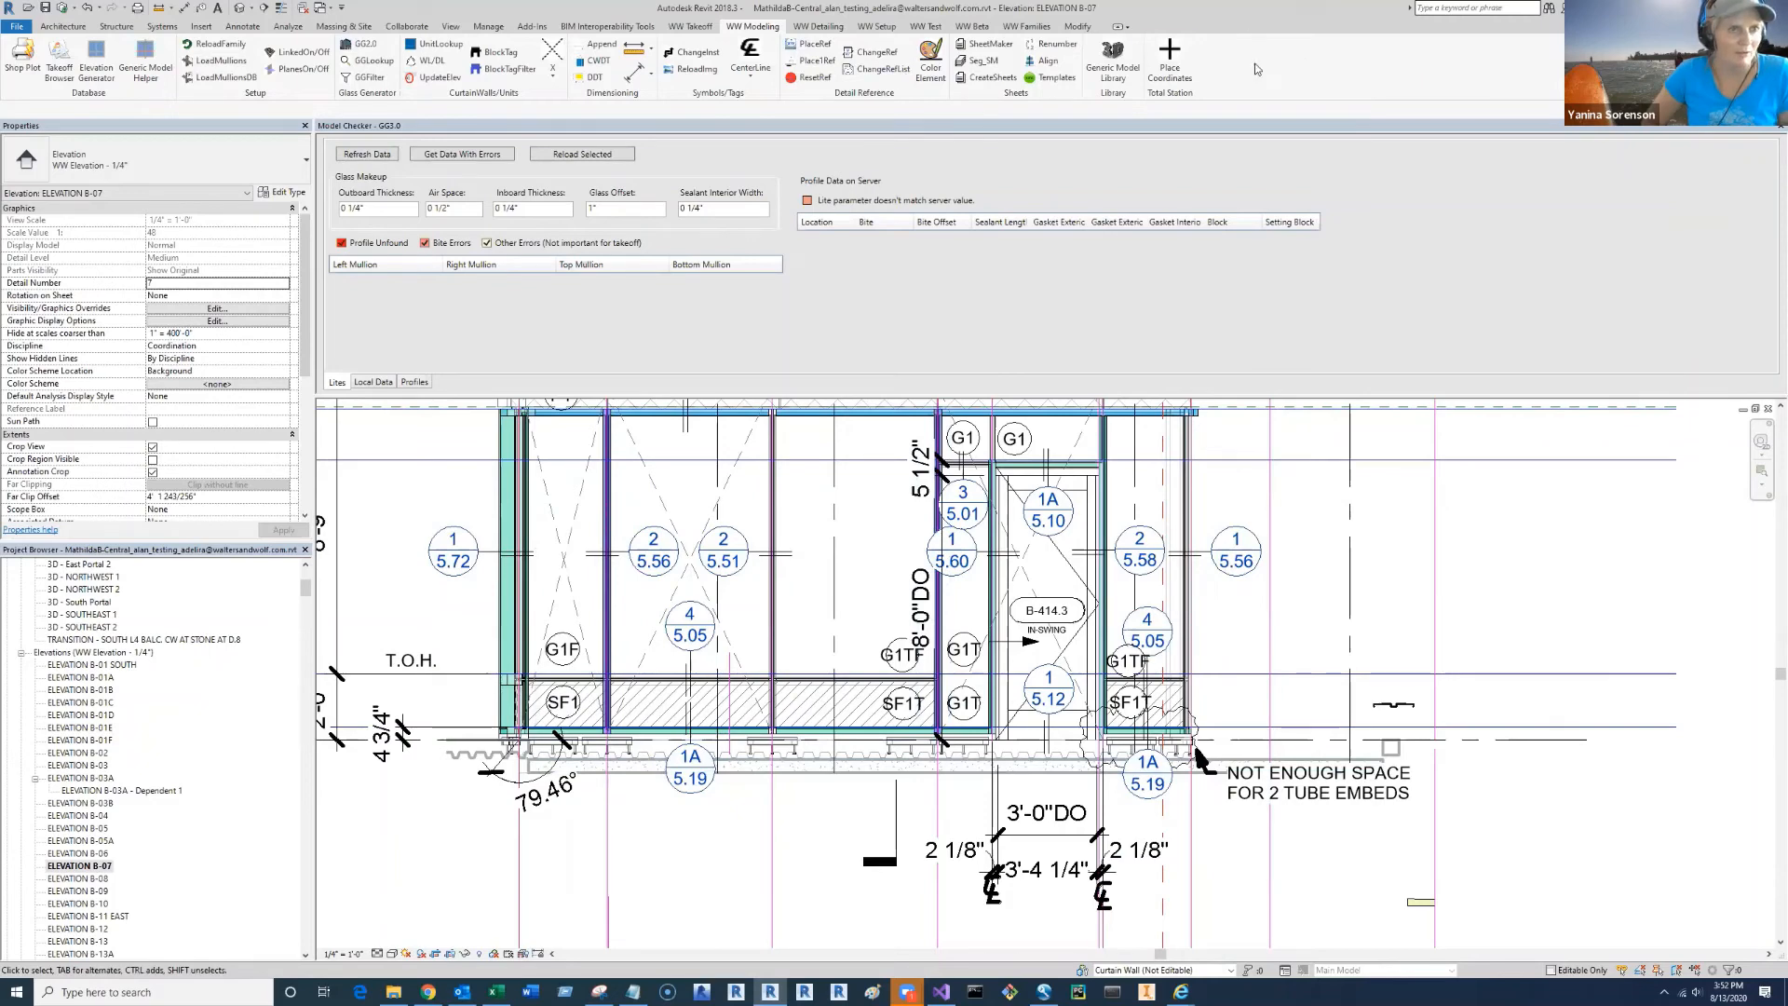
pyautogui.click(818, 26)
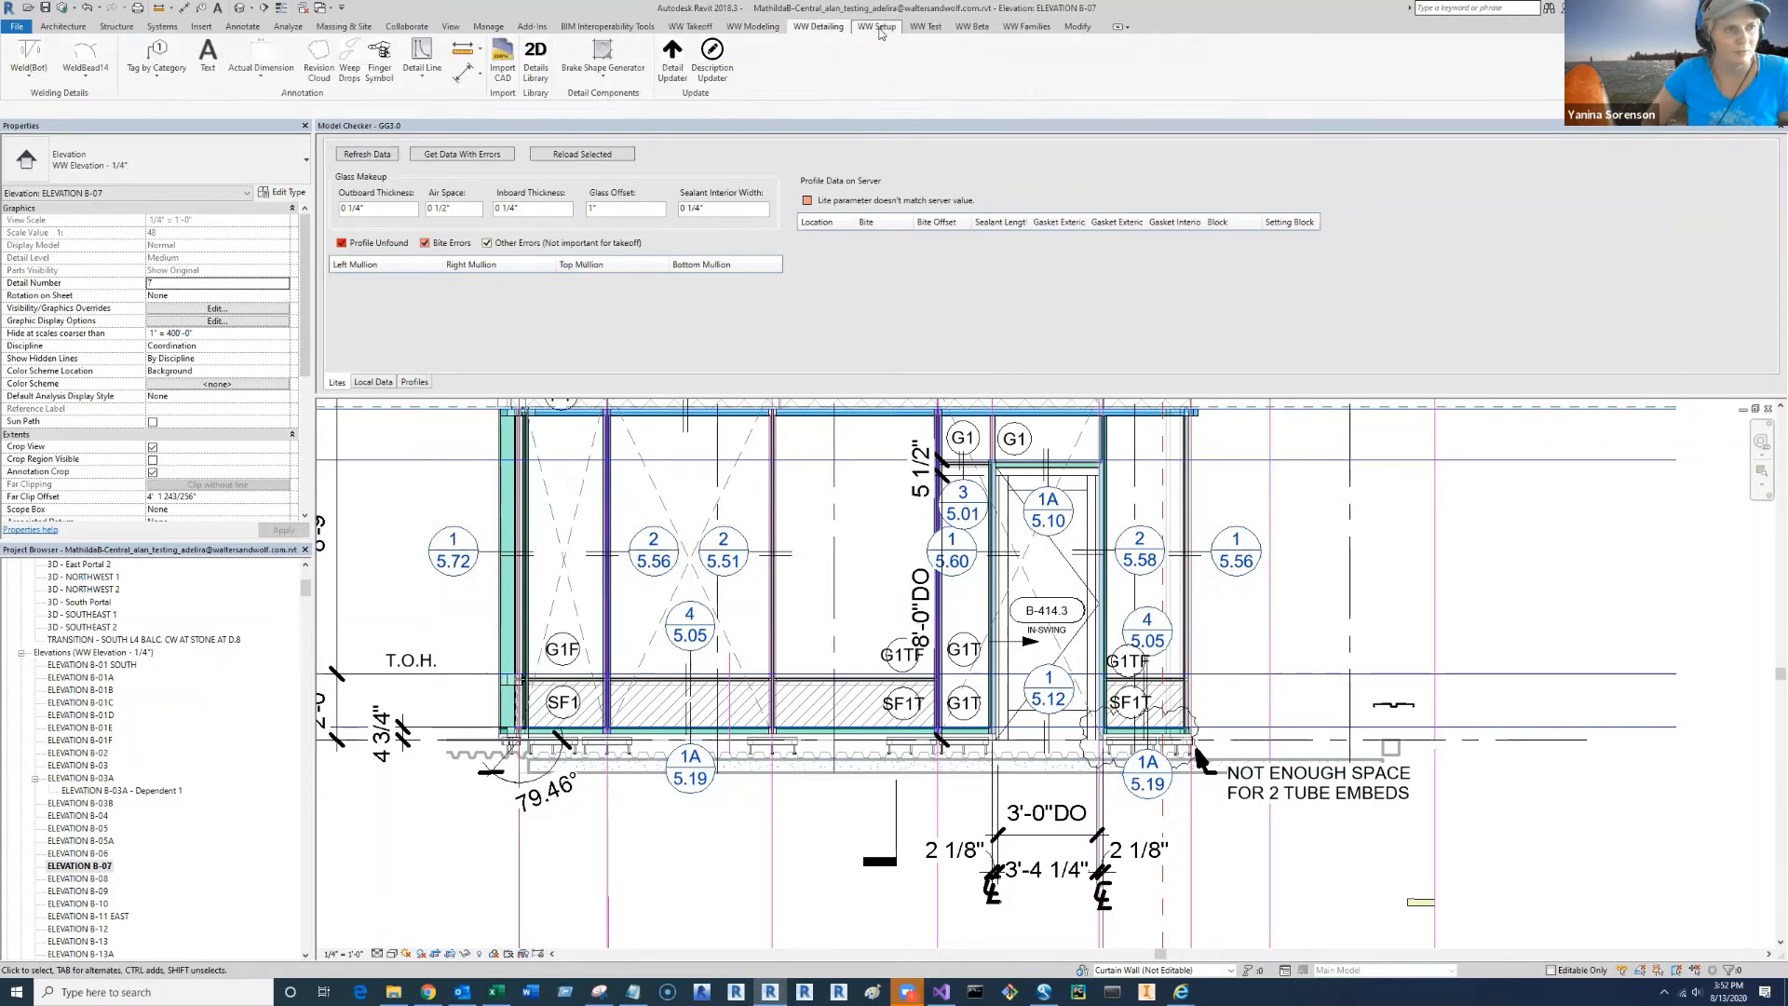
pyautogui.click(880, 33)
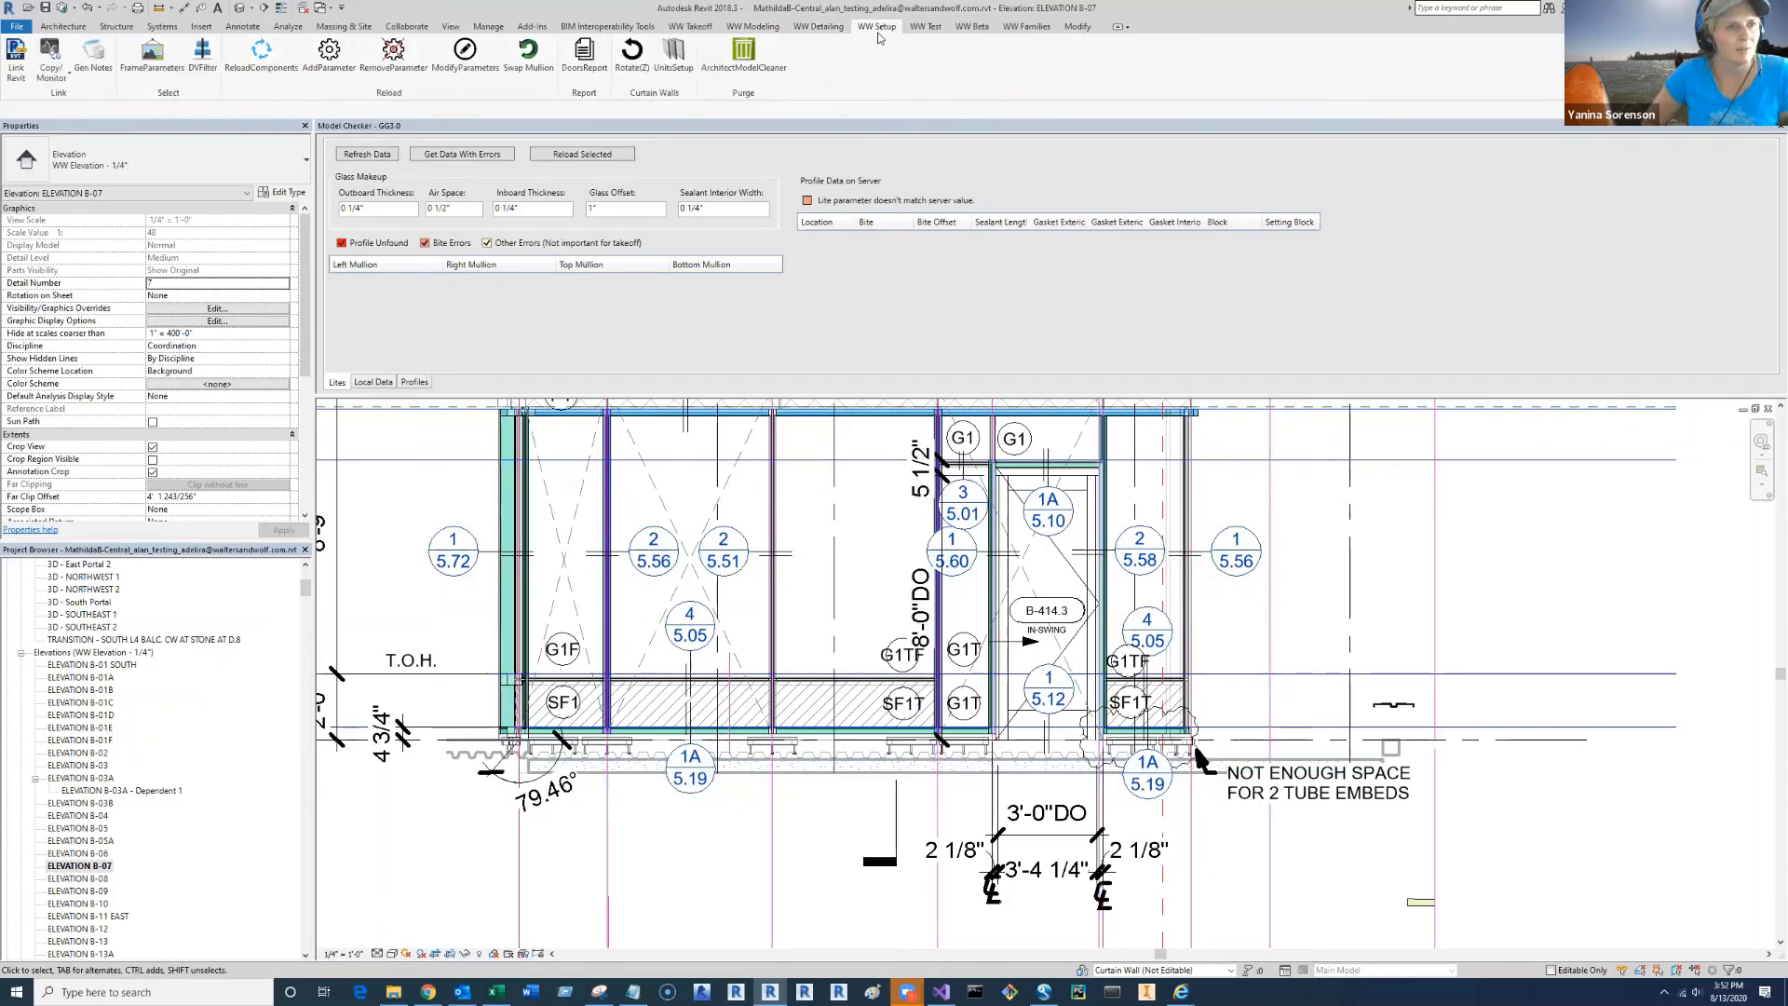
pyautogui.click(829, 31)
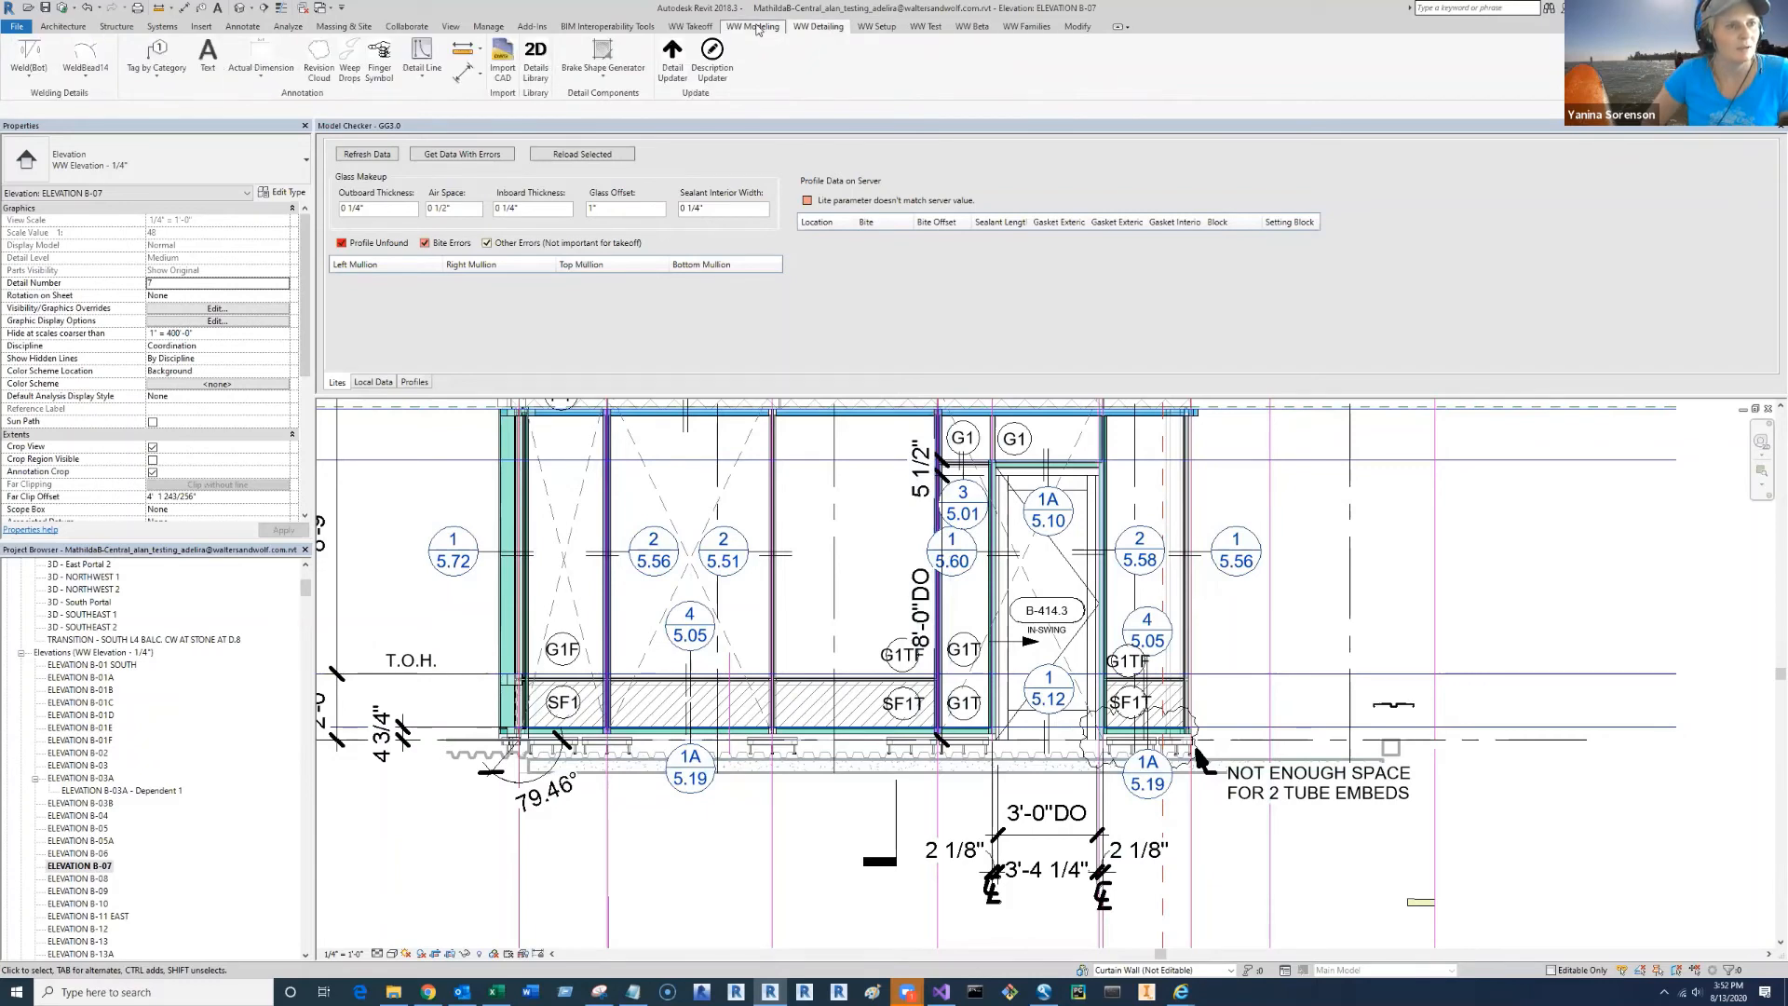
pyautogui.click(757, 30)
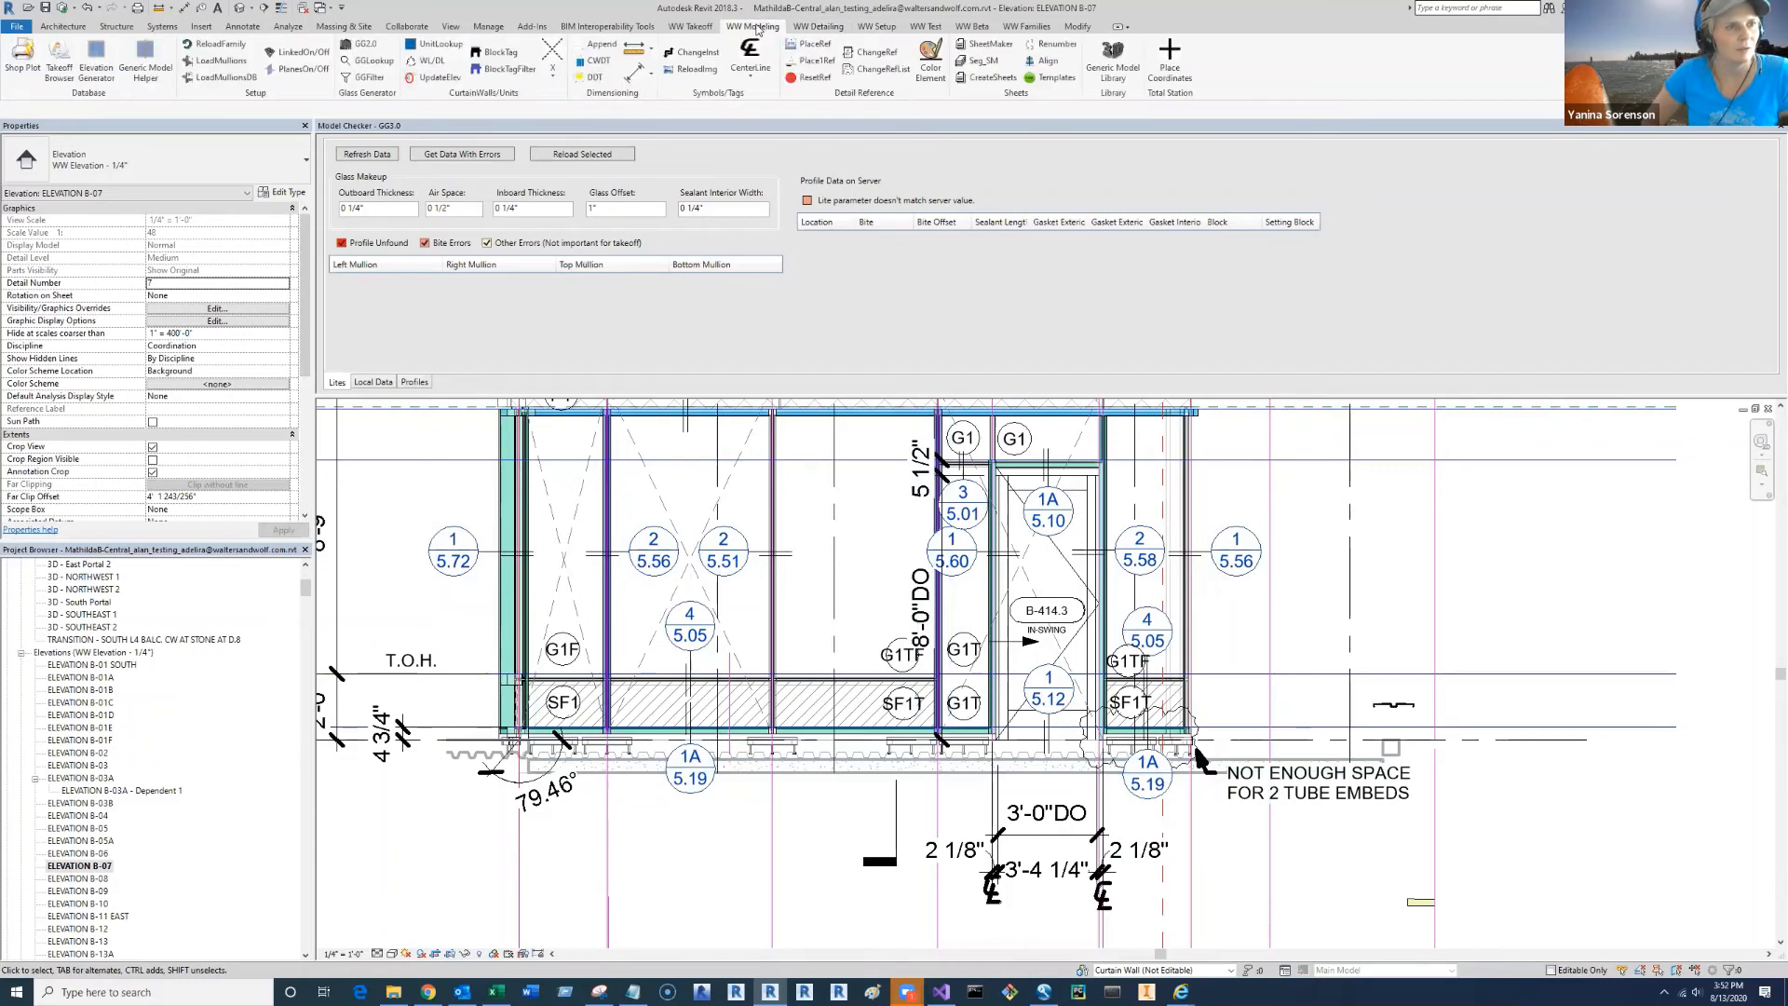
pyautogui.click(842, 32)
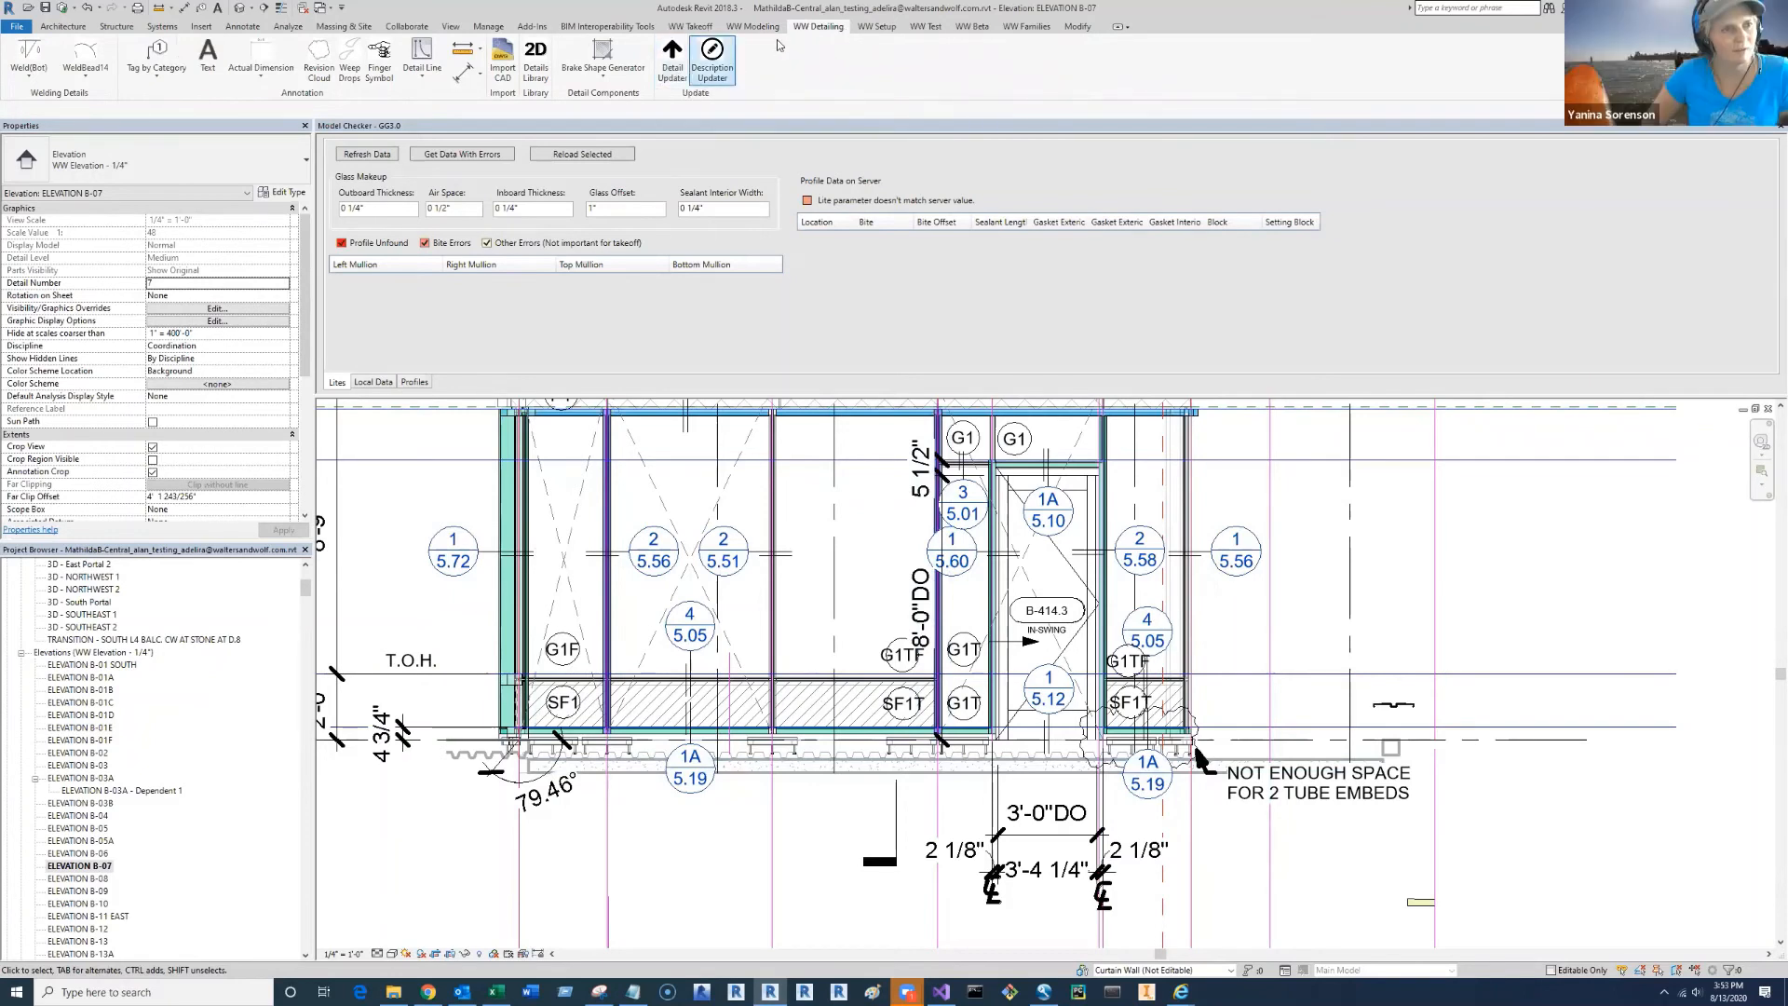
pyautogui.click(752, 26)
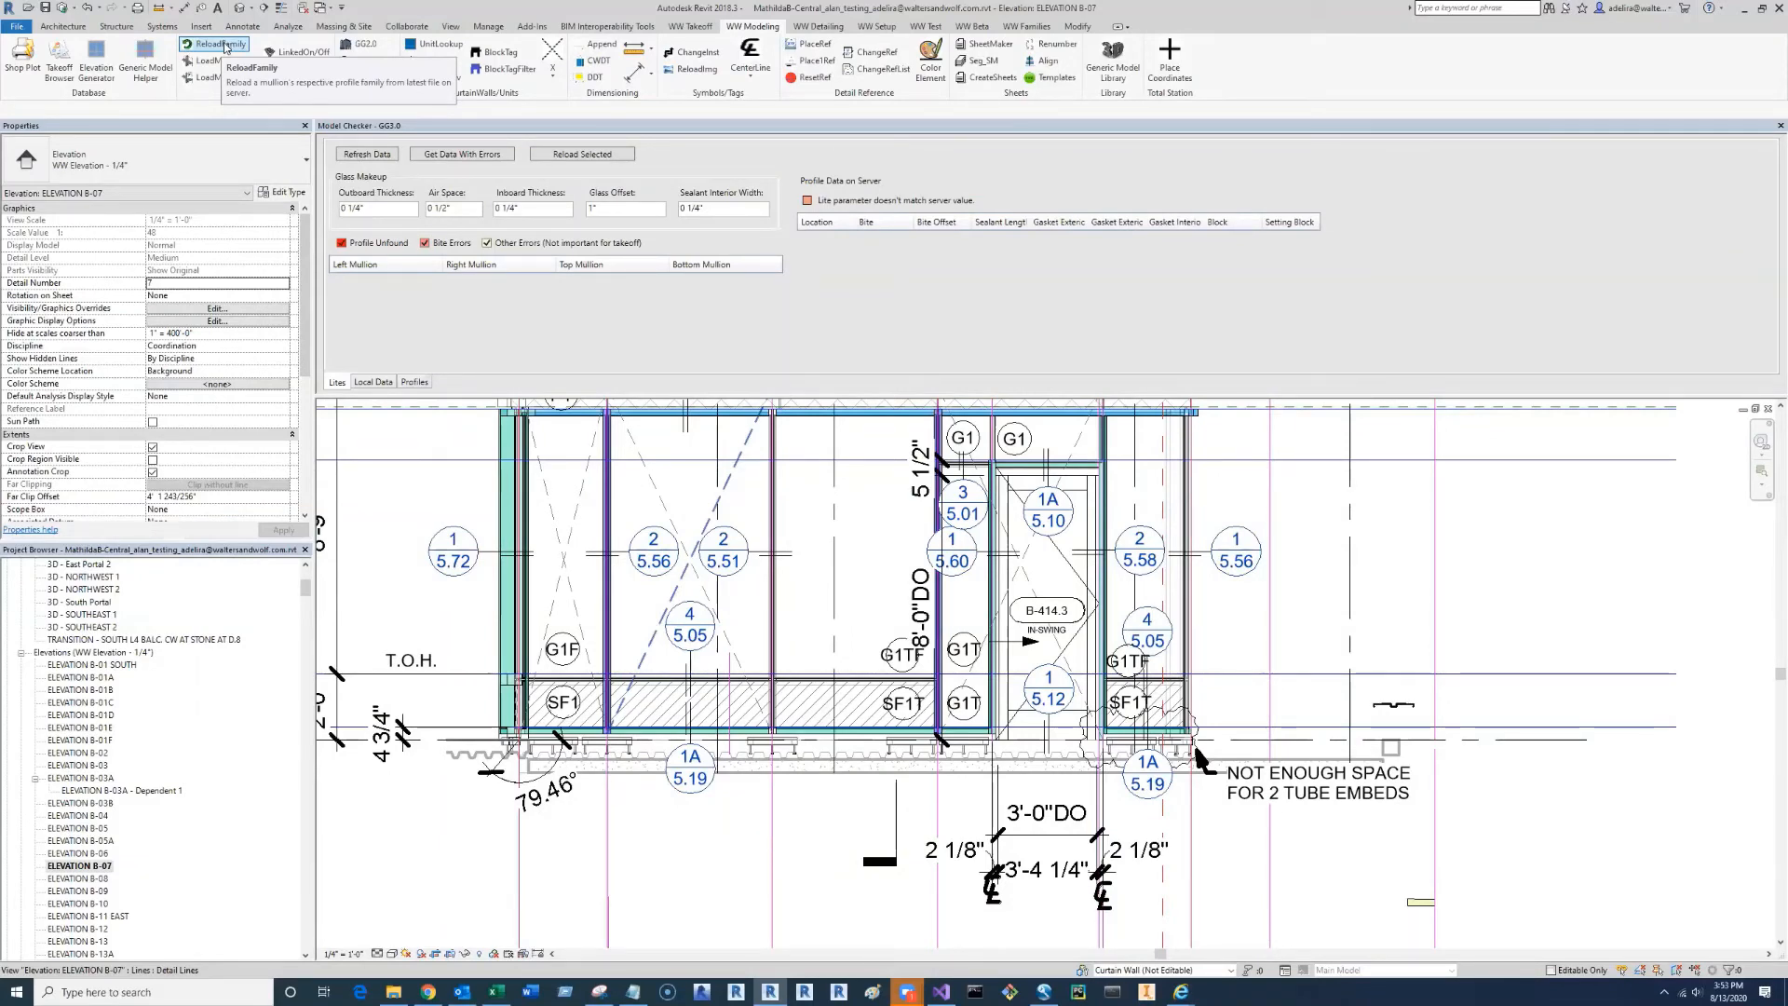
# - Run ReloadFamily on the horizontal mullion below section tag 4/5.05 to reload its profile family from the server
pyautogui.click(226, 45)
pyautogui.scroll(3, 729, 691)
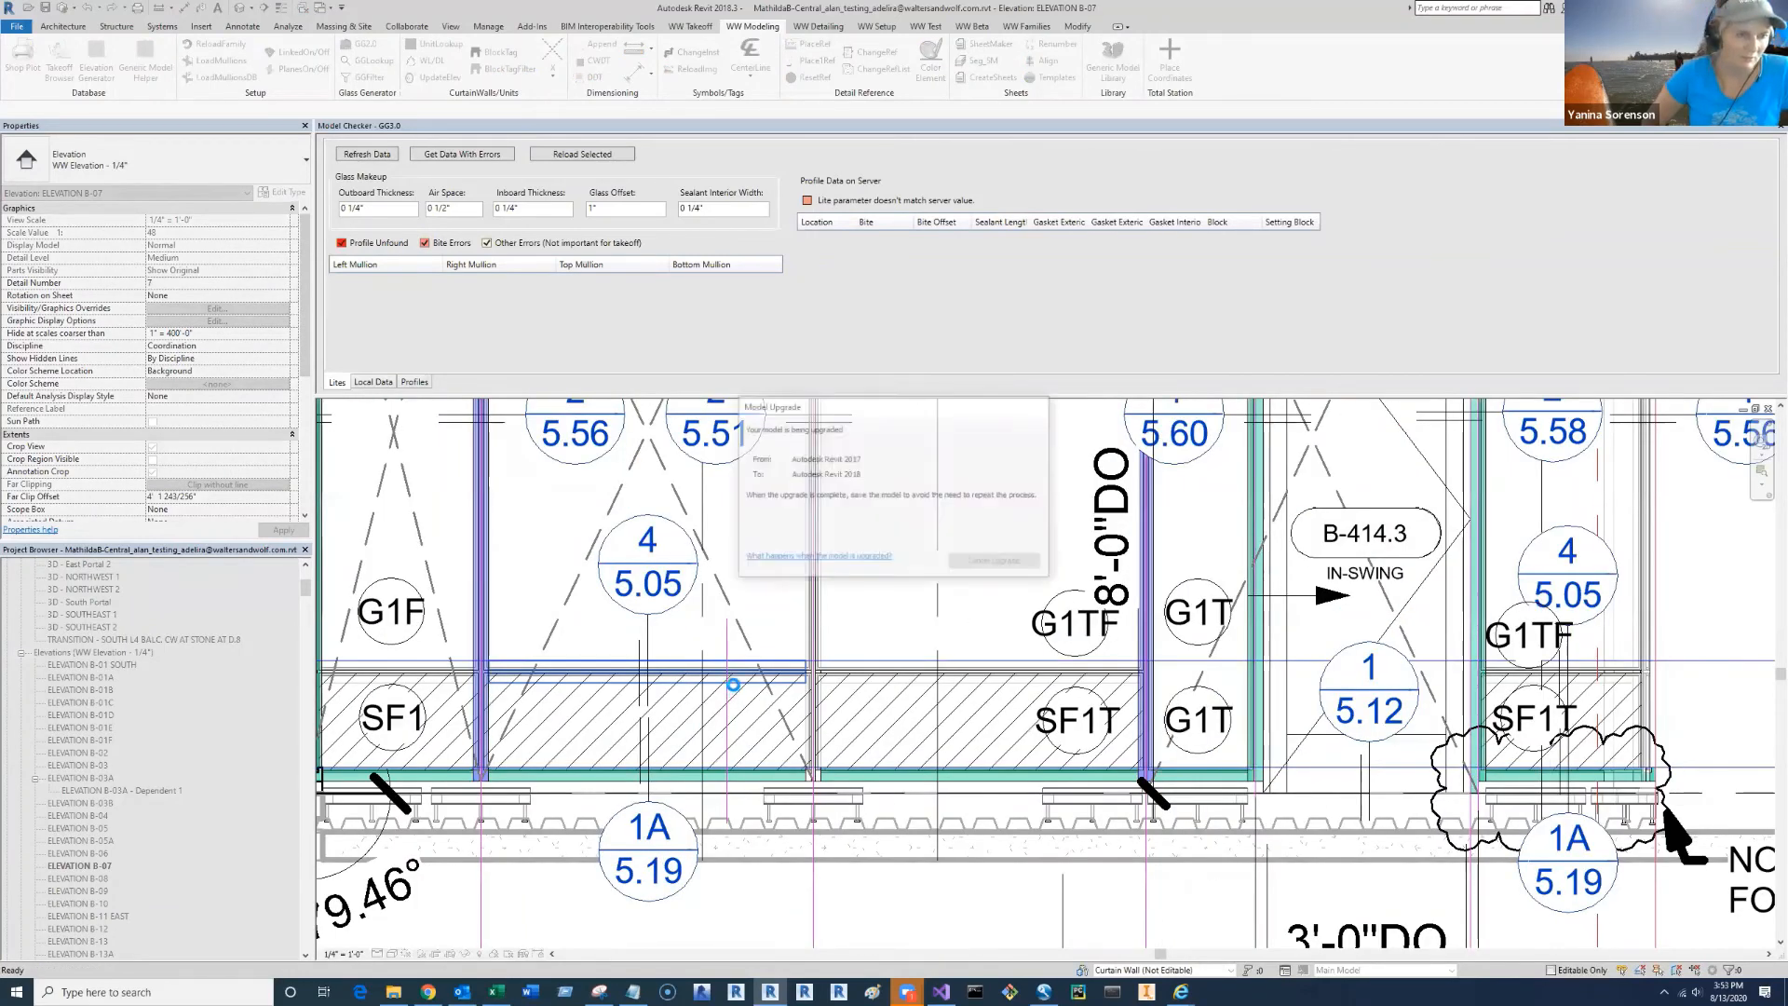
pyautogui.click(905, 517)
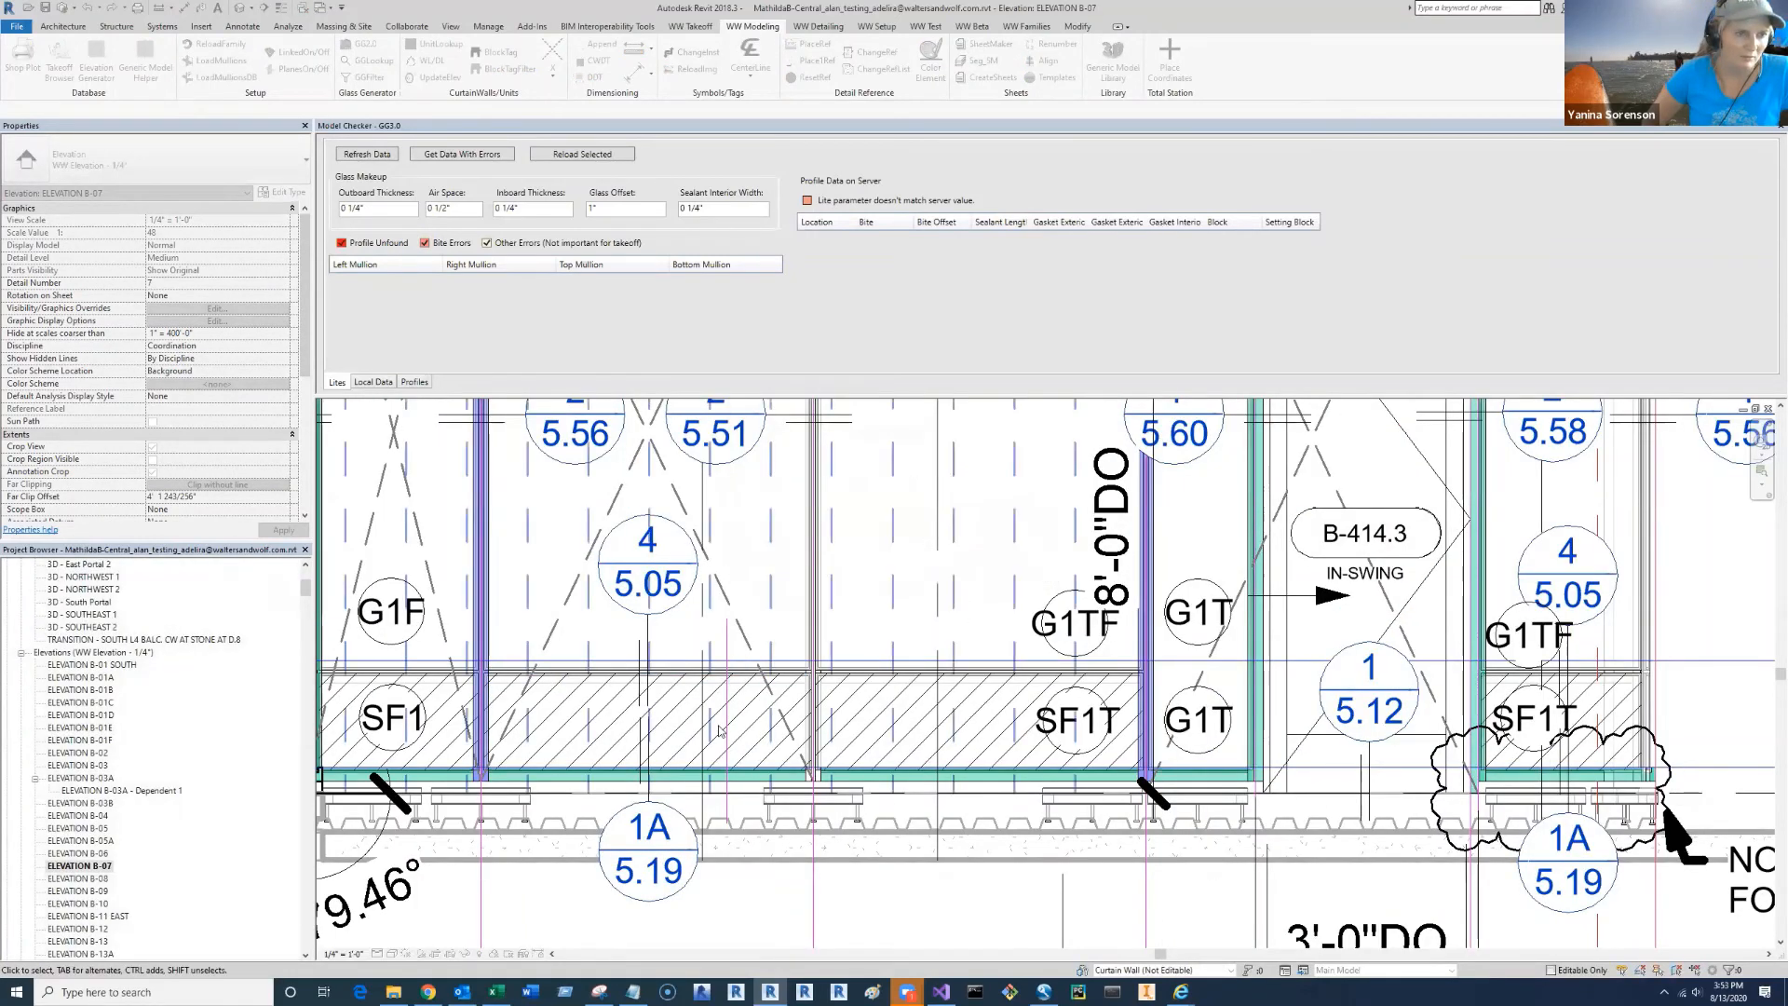
# - Check the horizontal mullion below tag 4/5.05 by selecting it, and clear the selection
pyautogui.click(719, 673)
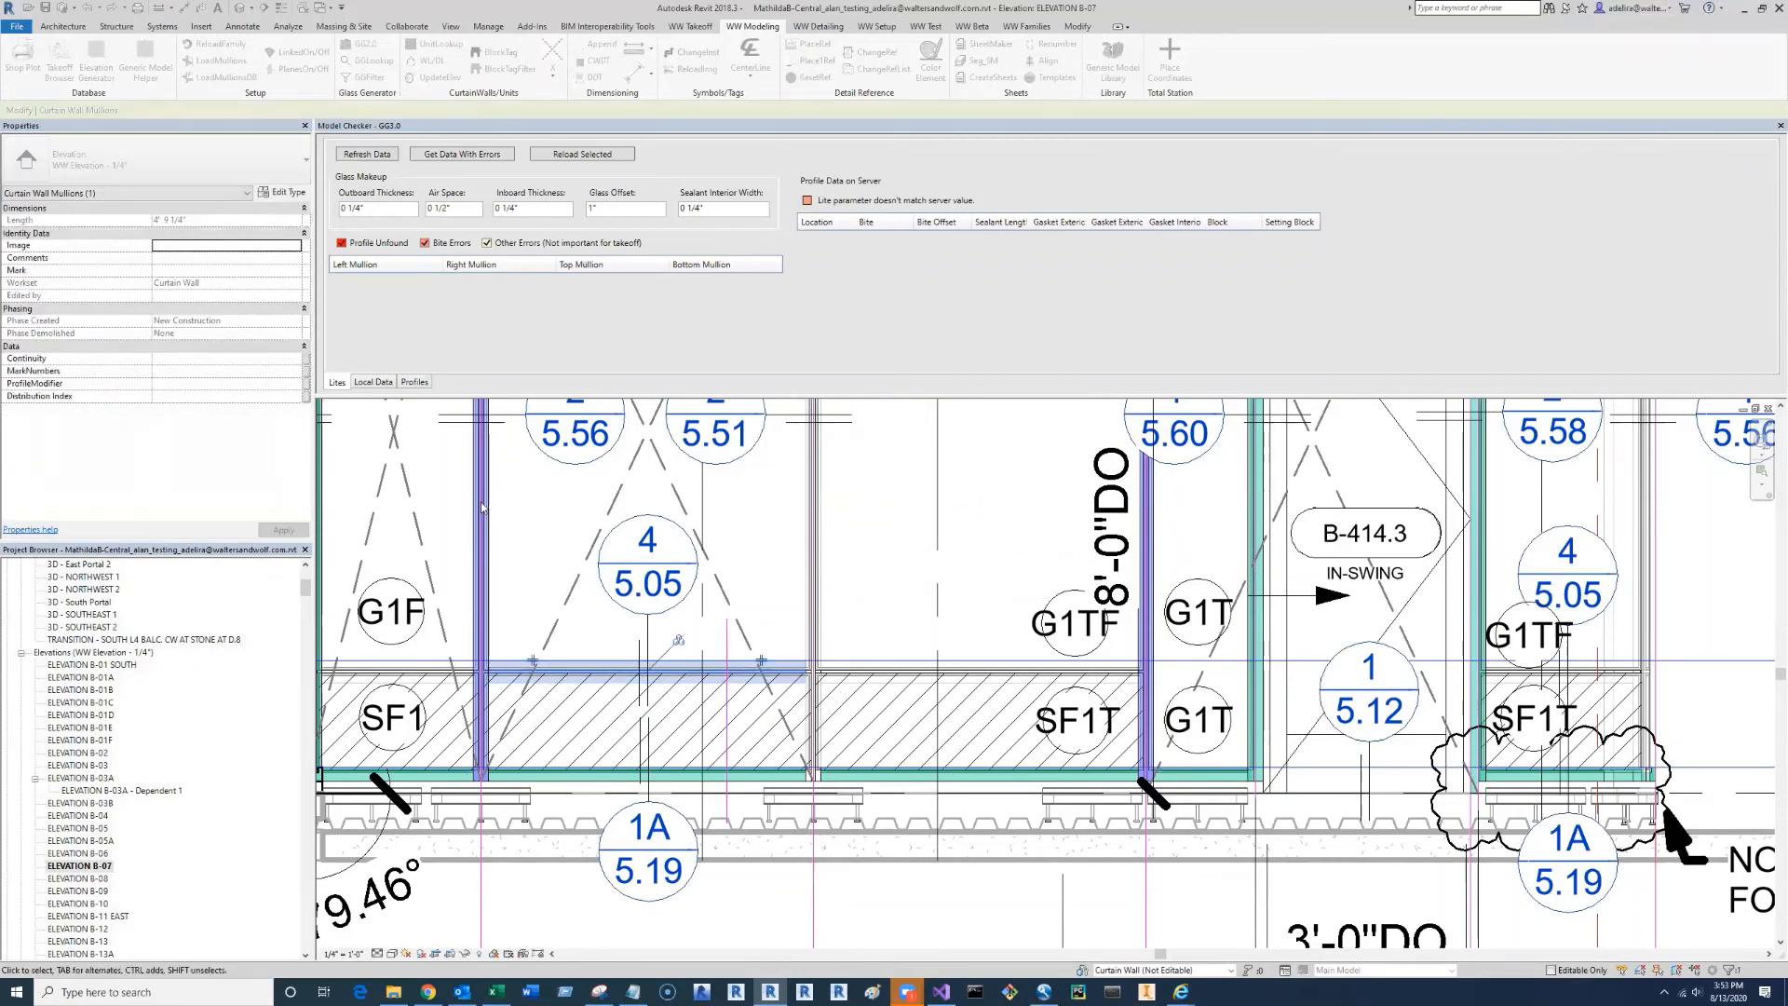
pyautogui.moveTo(719, 673); pyautogui.dragTo(1098, 622, button='middle')
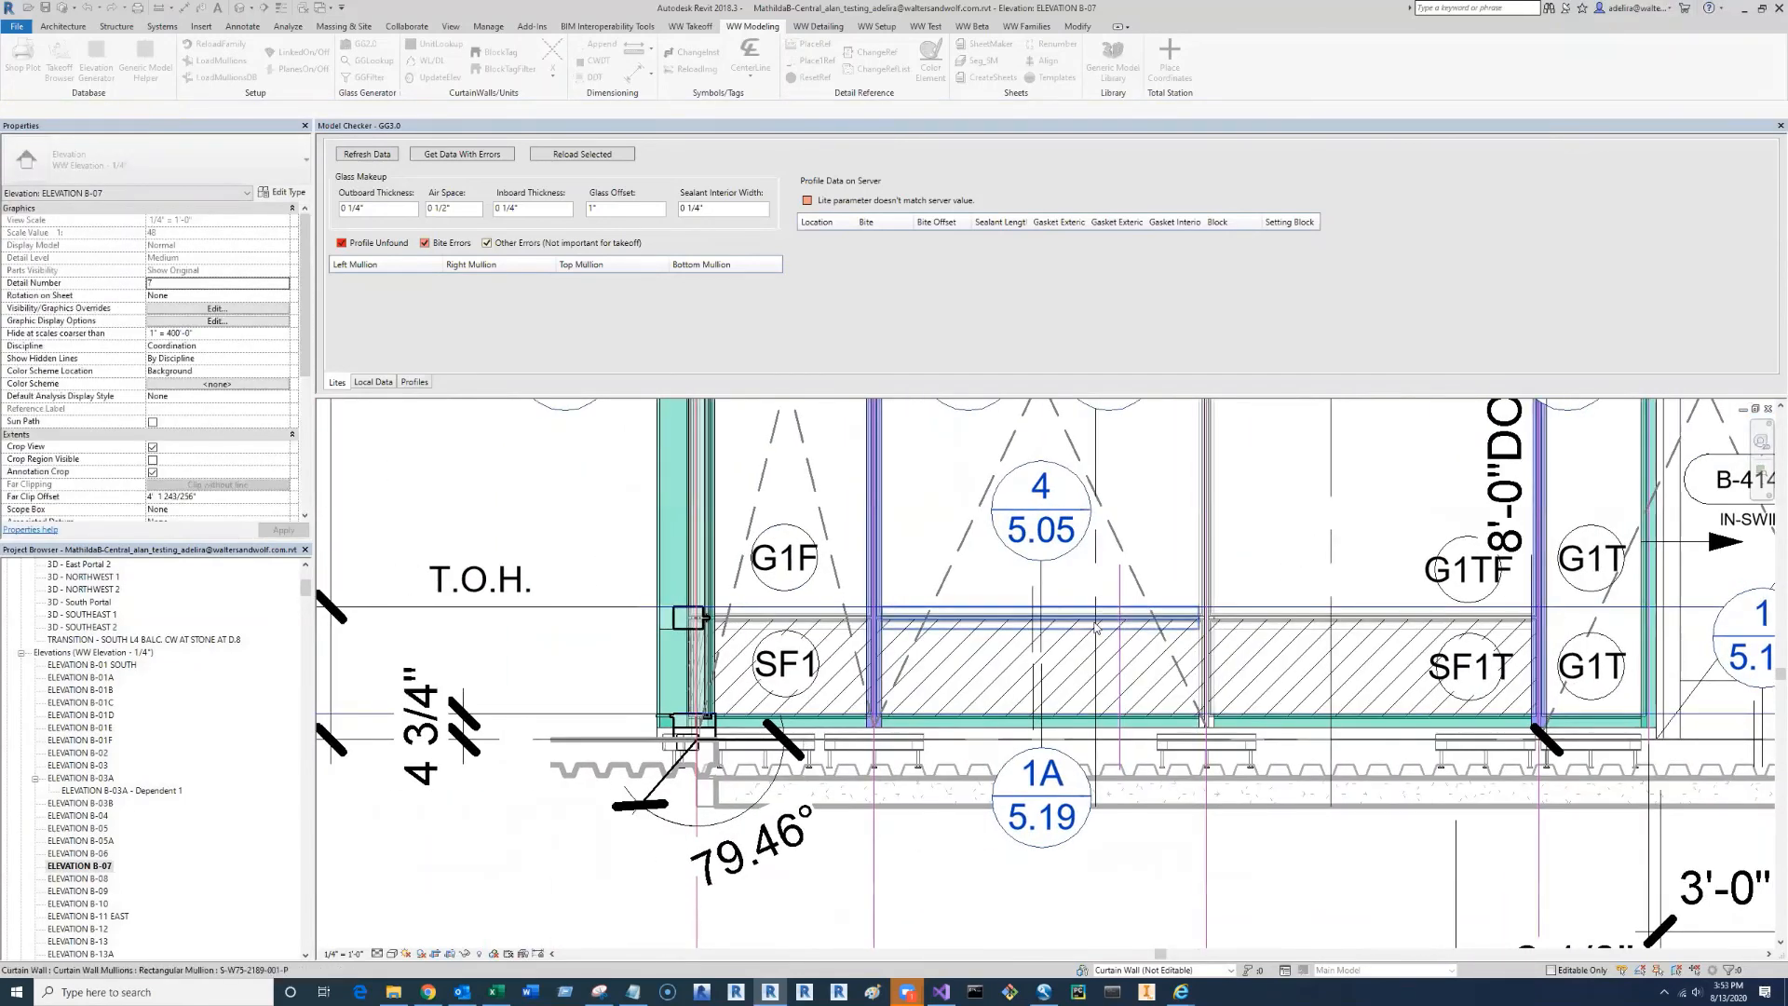
pyautogui.click(1099, 622)
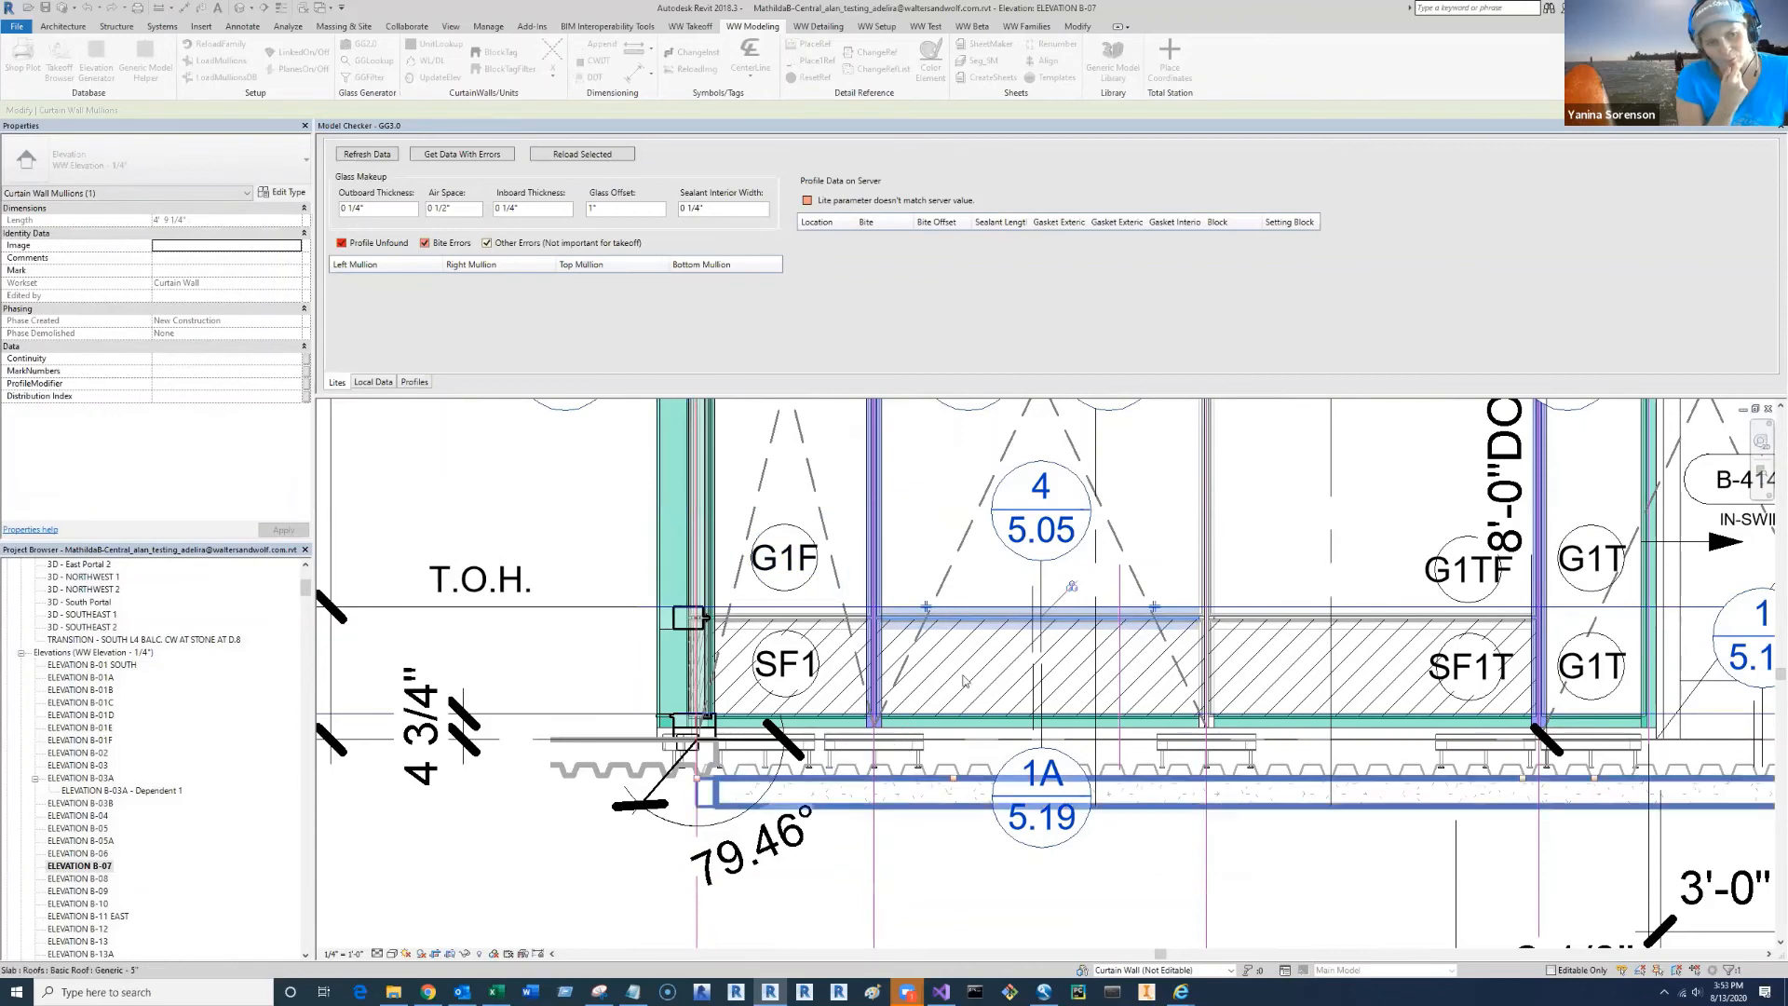
pyautogui.press('Escape')
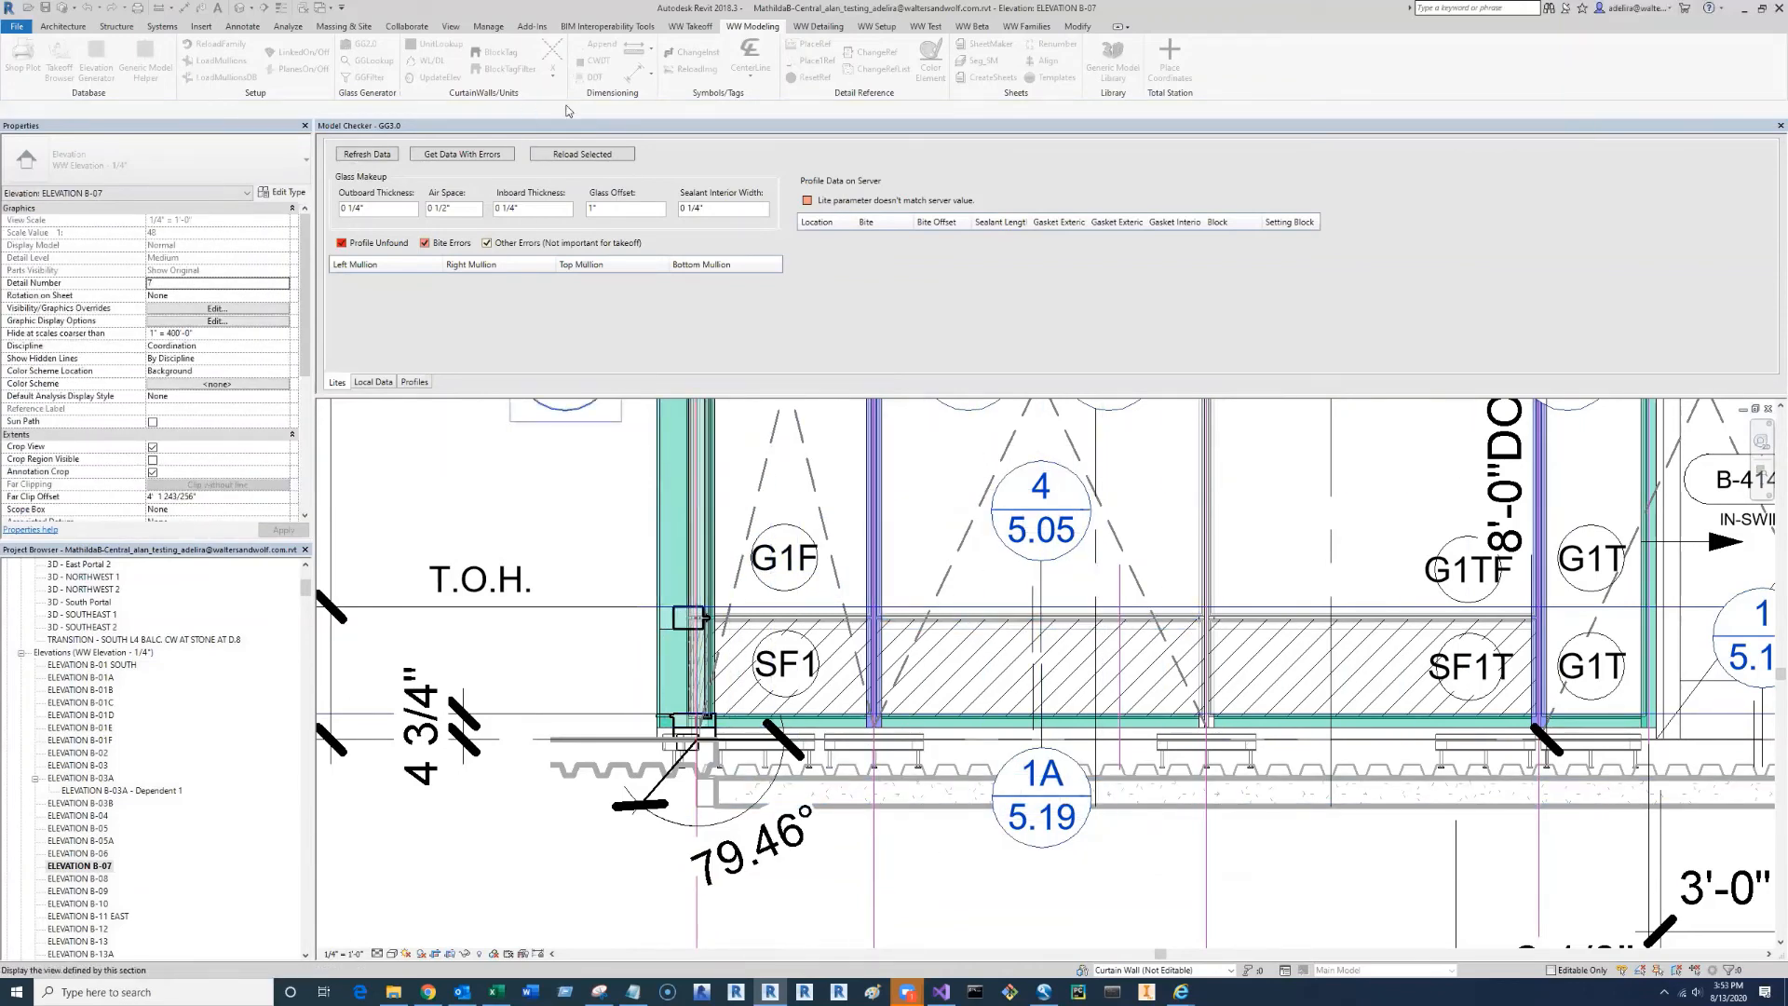
pyautogui.click(993, 622)
pyautogui.press('Escape')
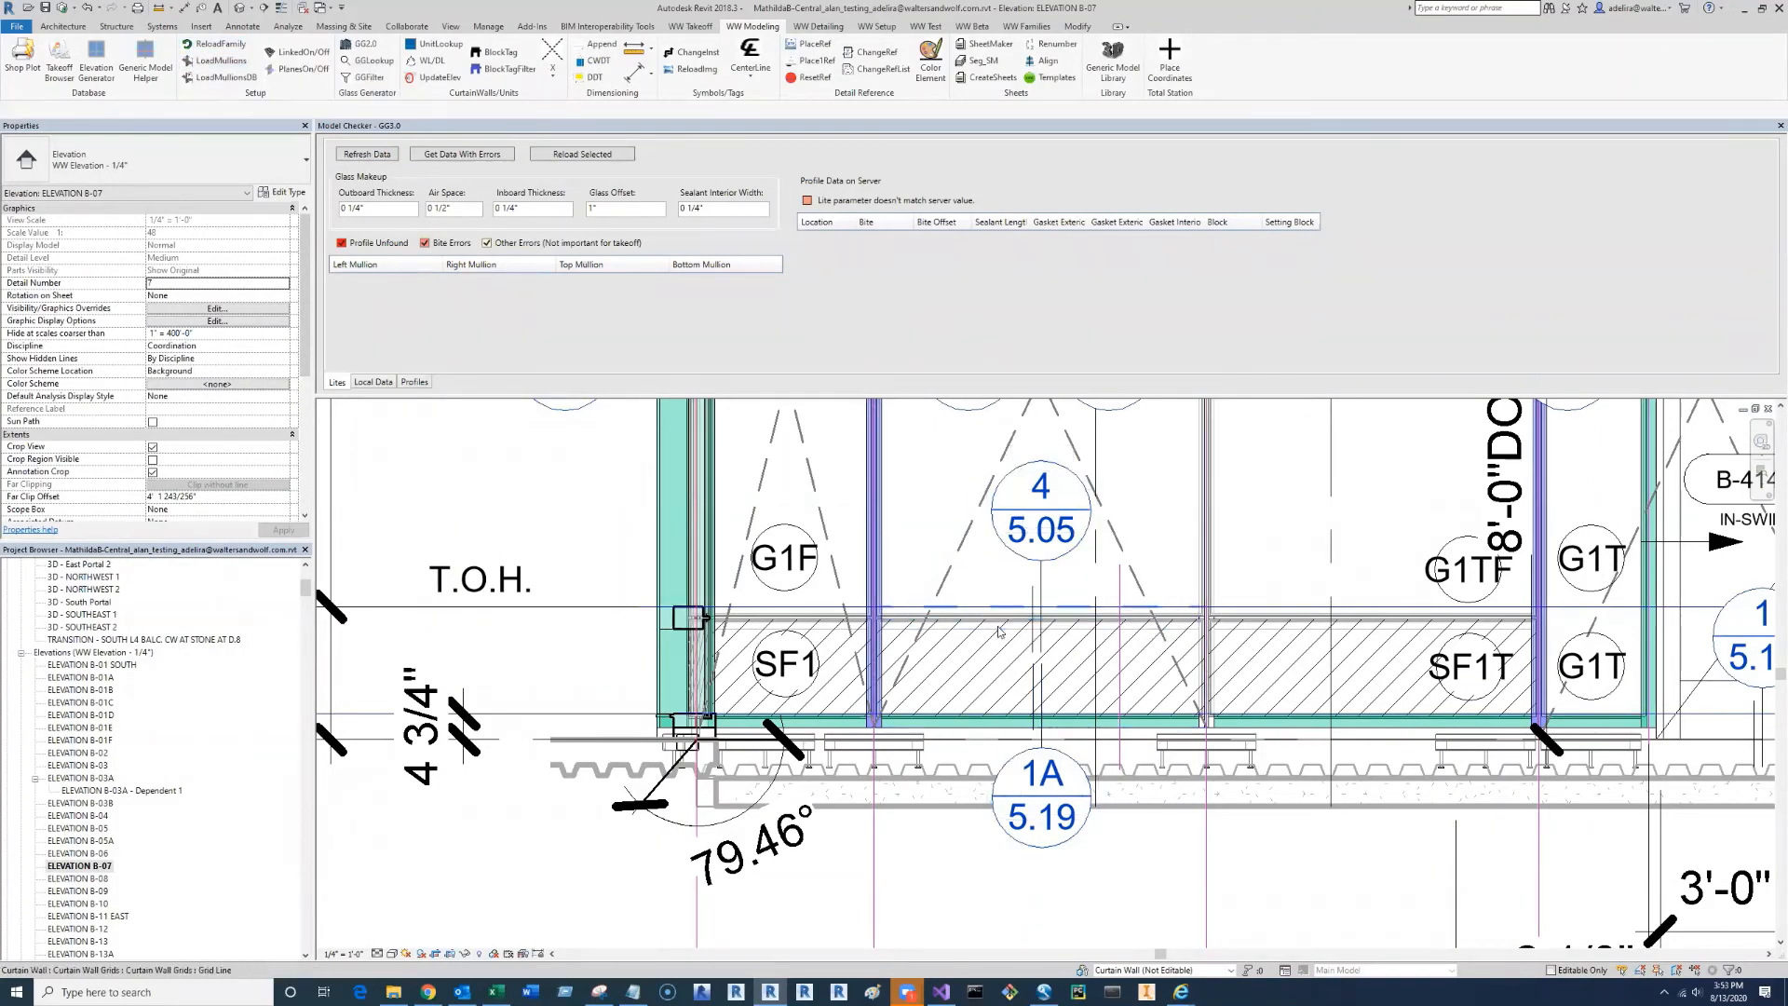
pyautogui.scroll(-5, 951, 706)
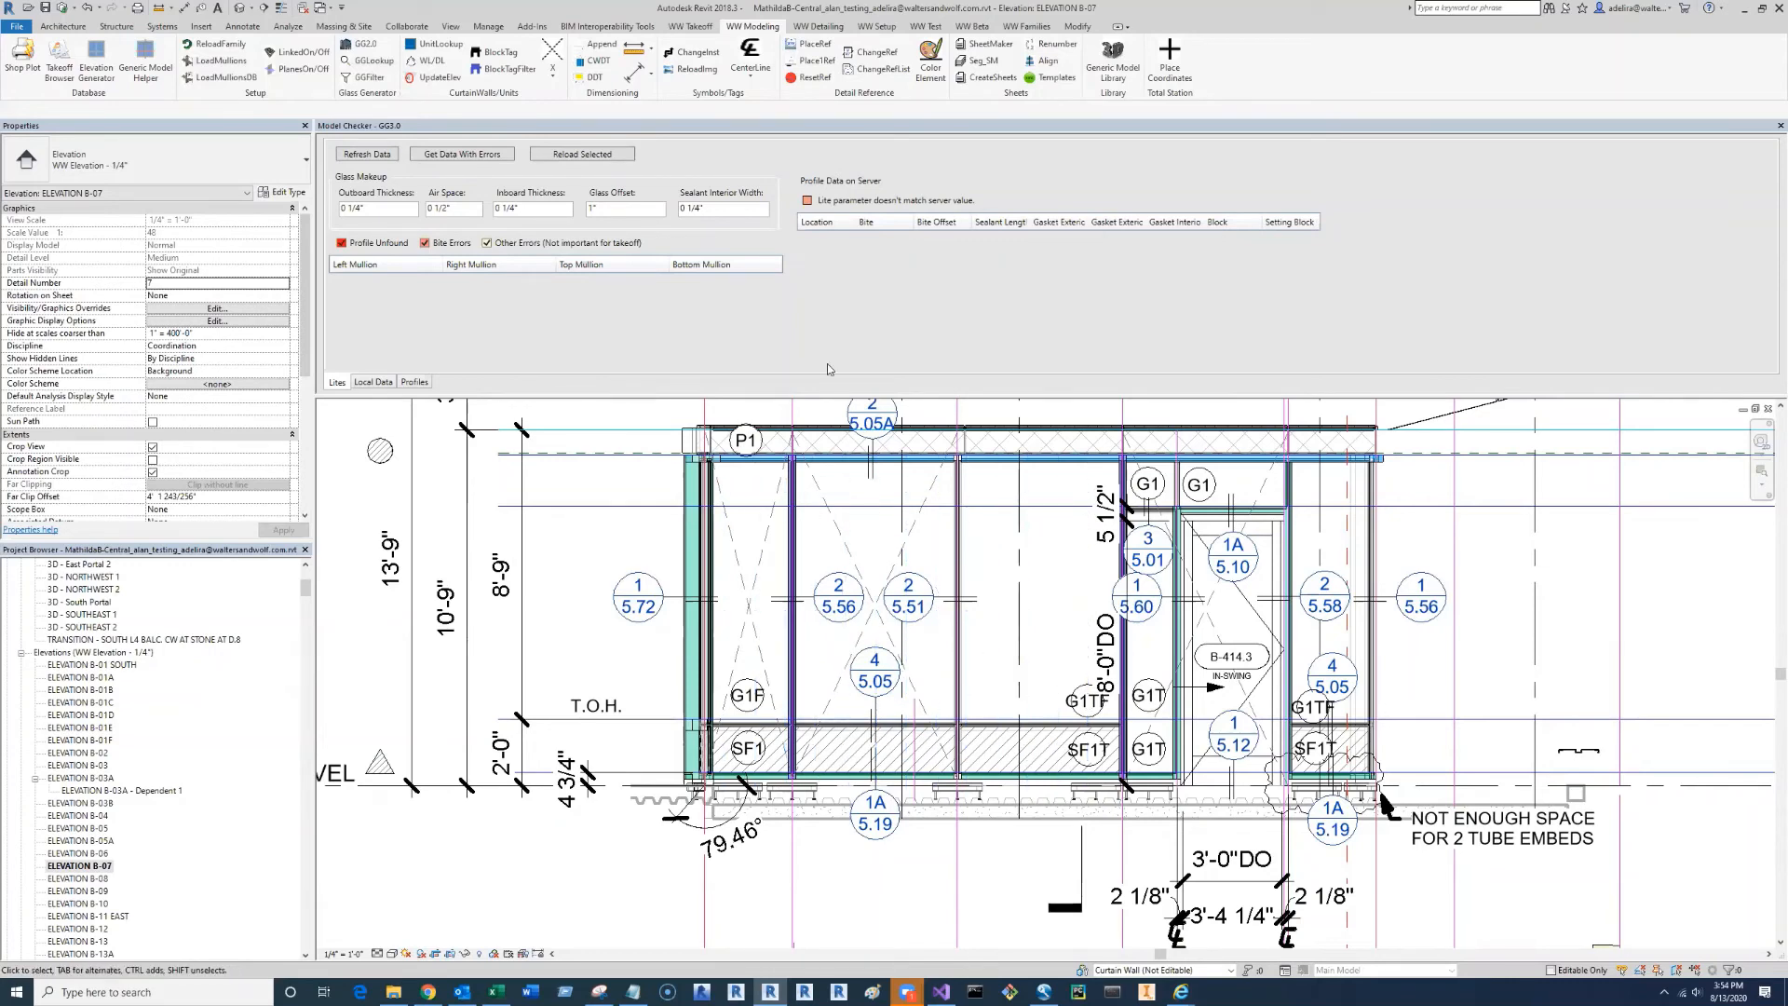
pyautogui.click(809, 30)
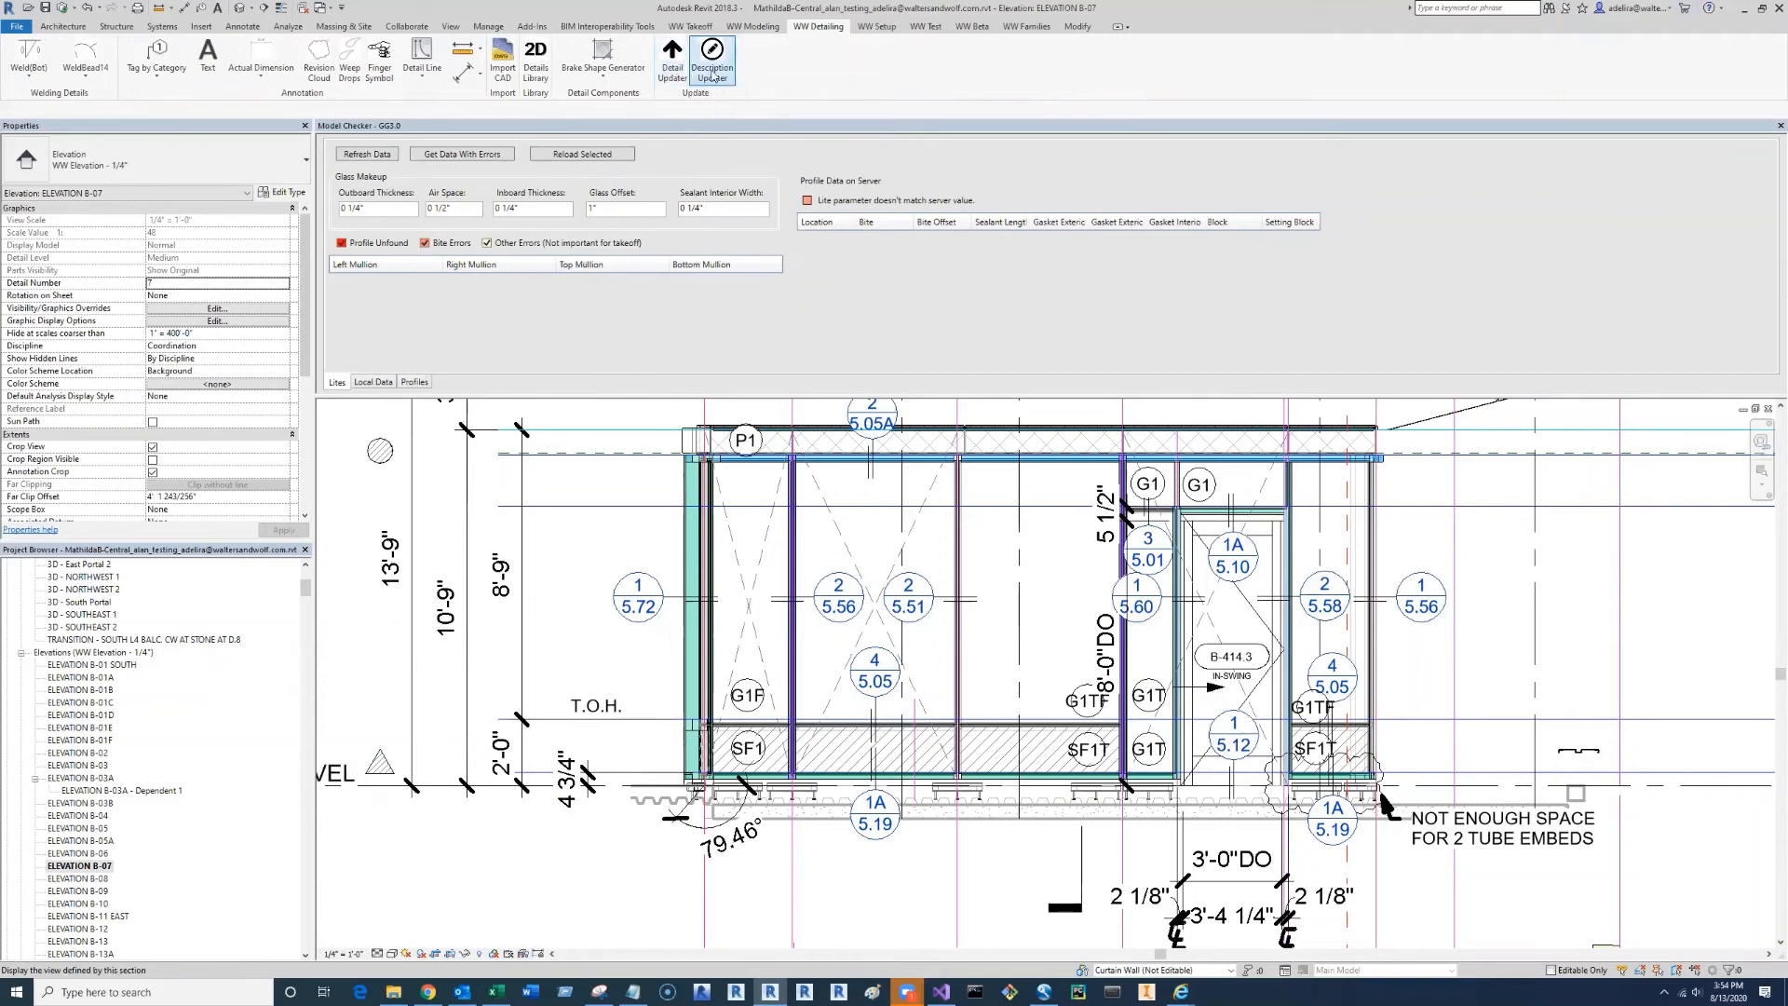
pyautogui.click(772, 28)
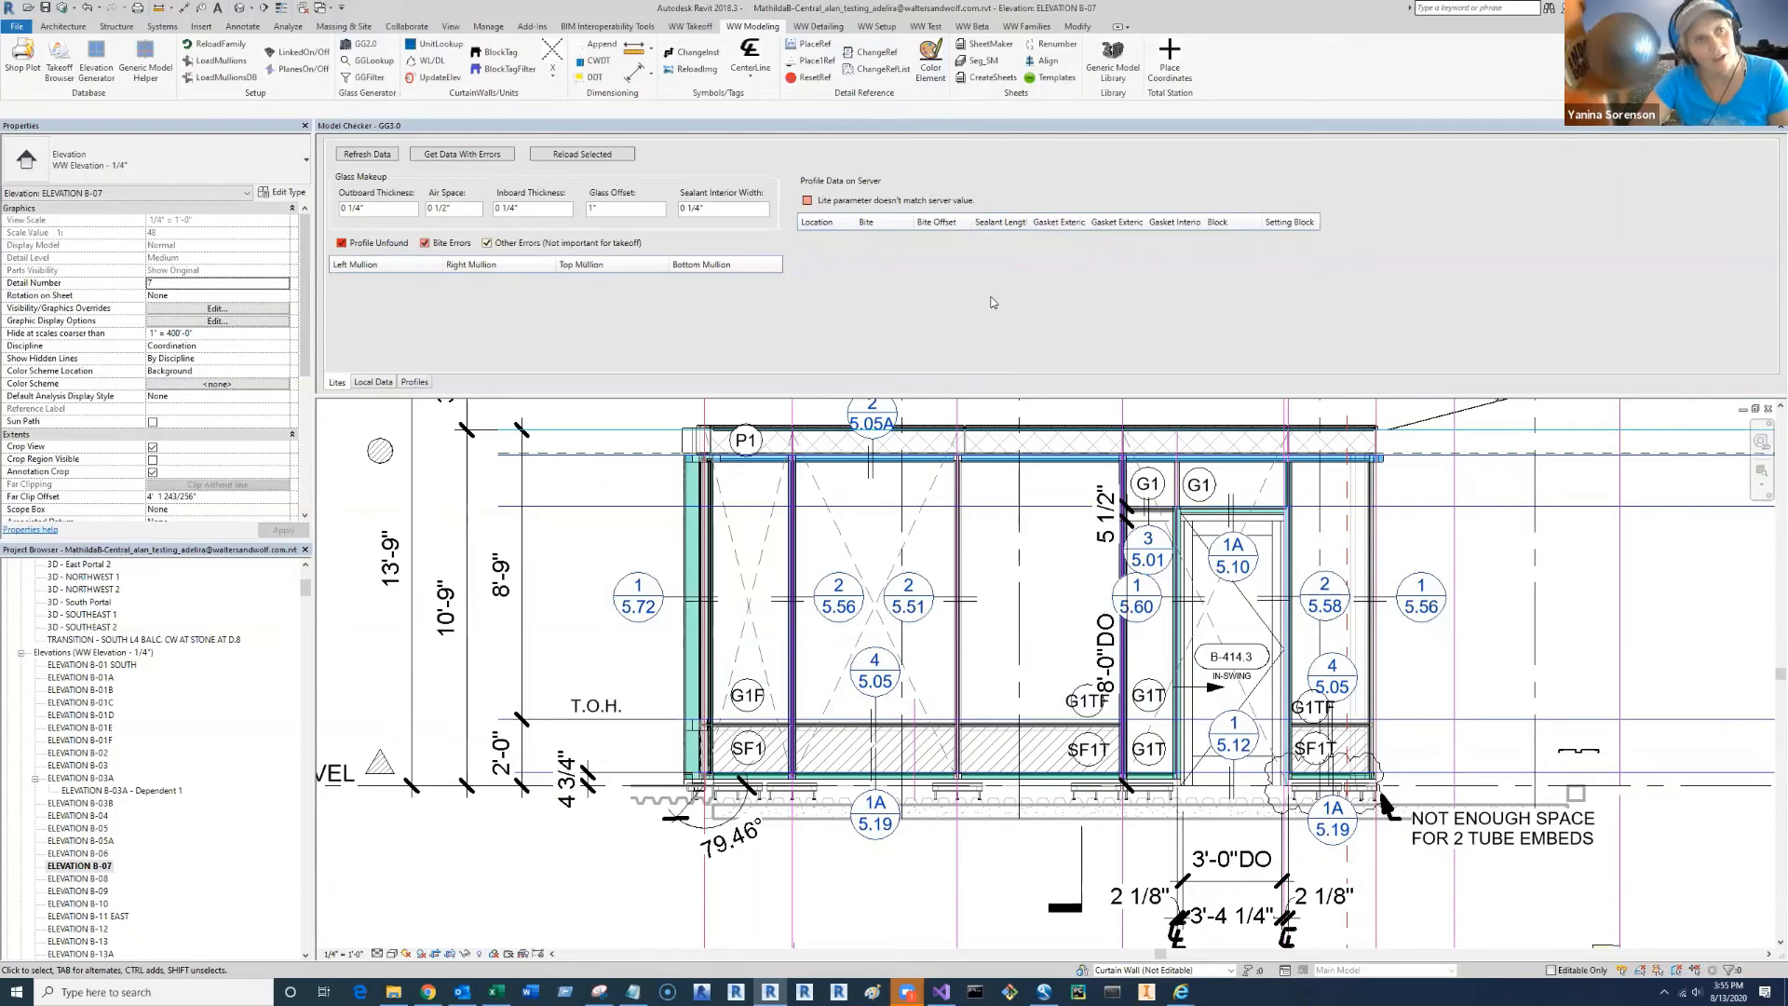
# - Try to recolor section tag 2/5.05A above the storefront with Color Element, choosing a dark teal
pyautogui.click(931, 65)
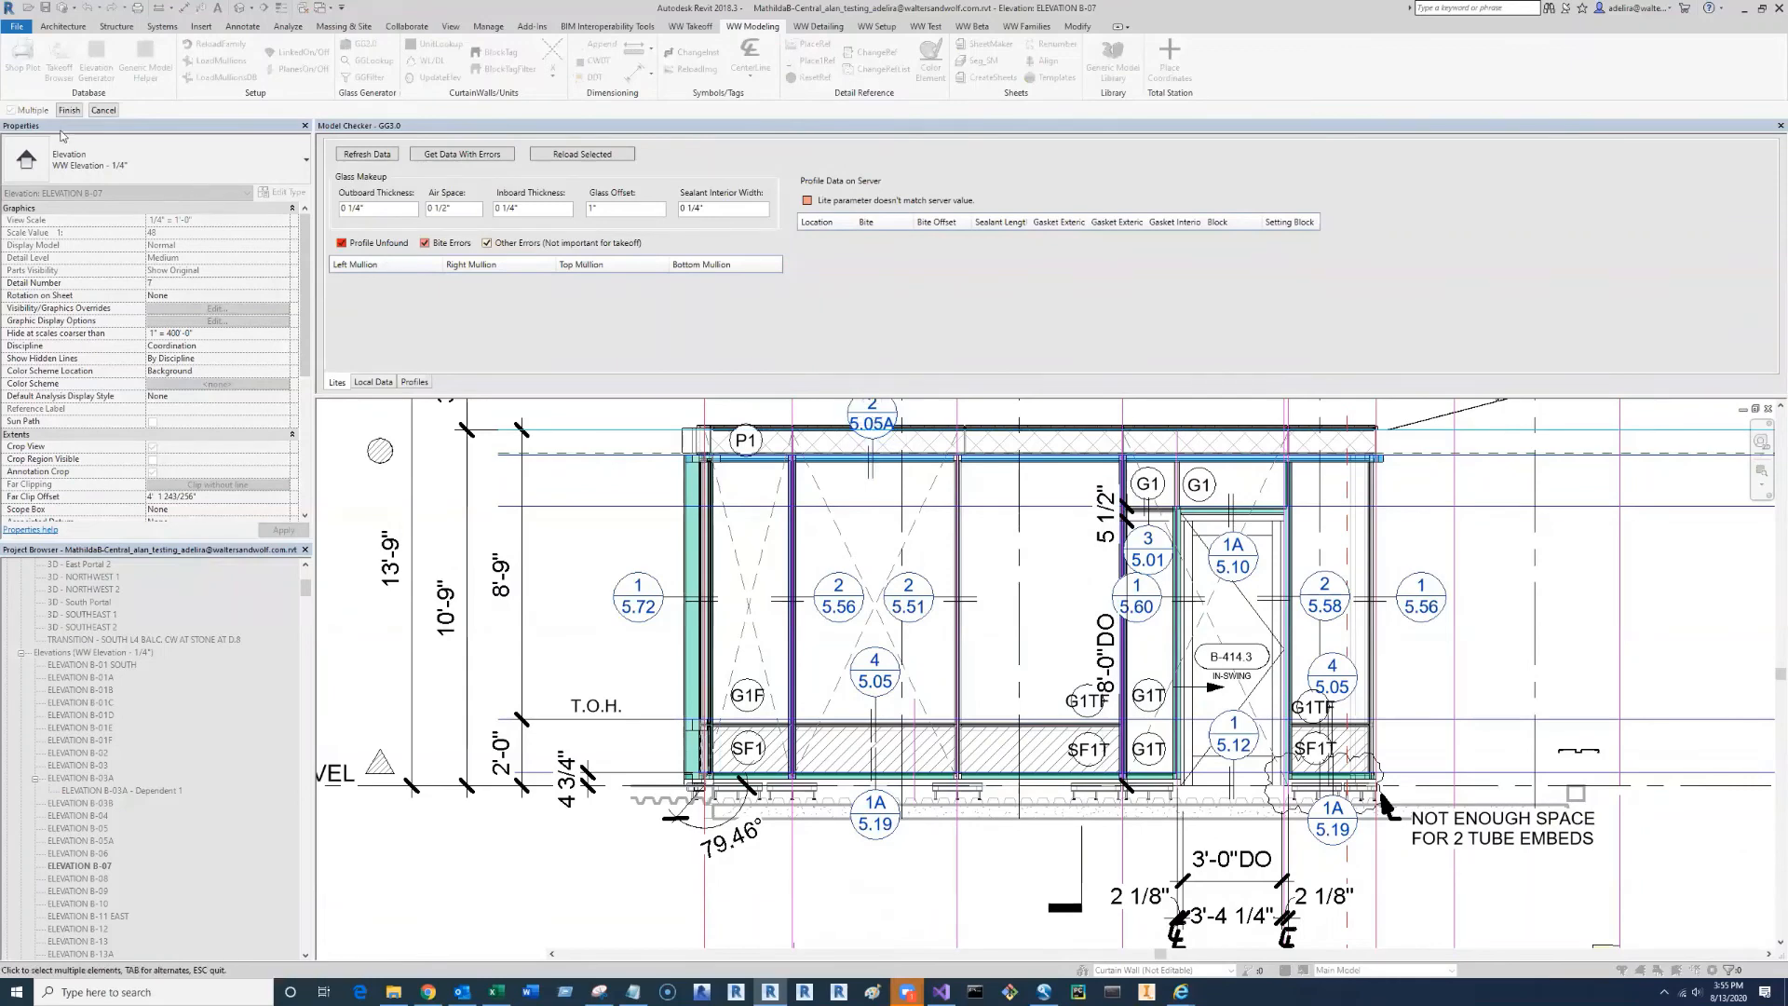
pyautogui.click(873, 422)
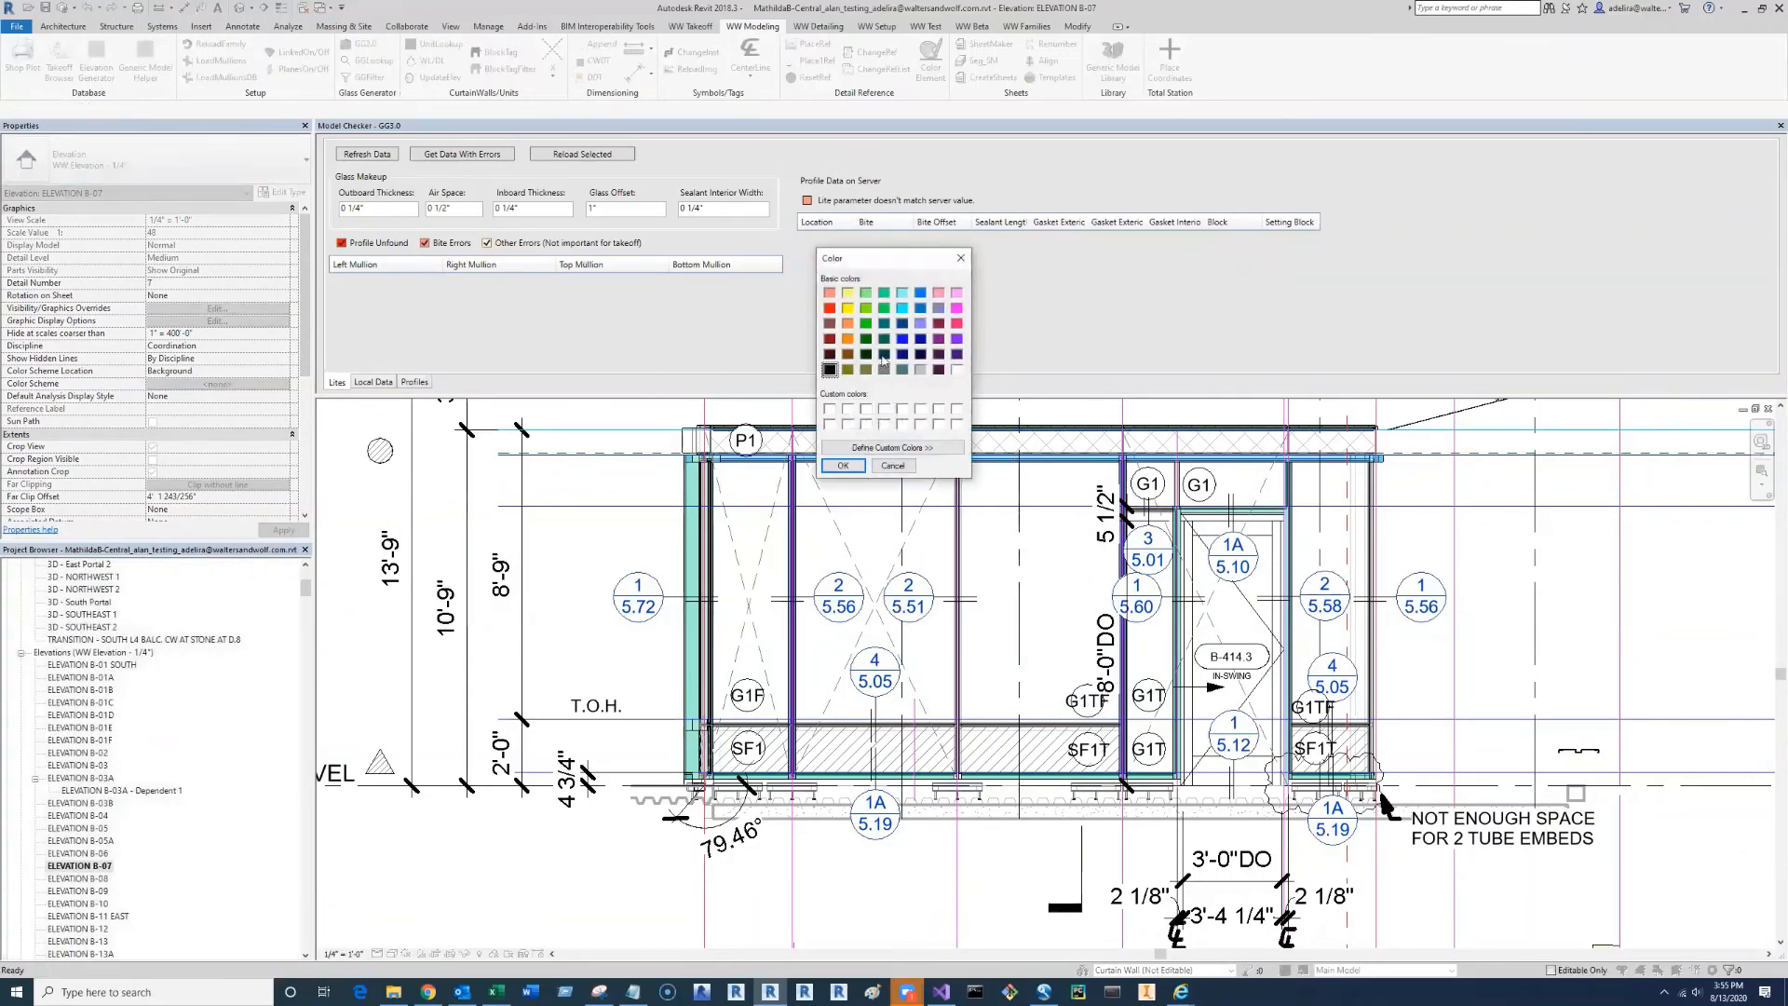
pyautogui.click(883, 355)
pyautogui.click(842, 466)
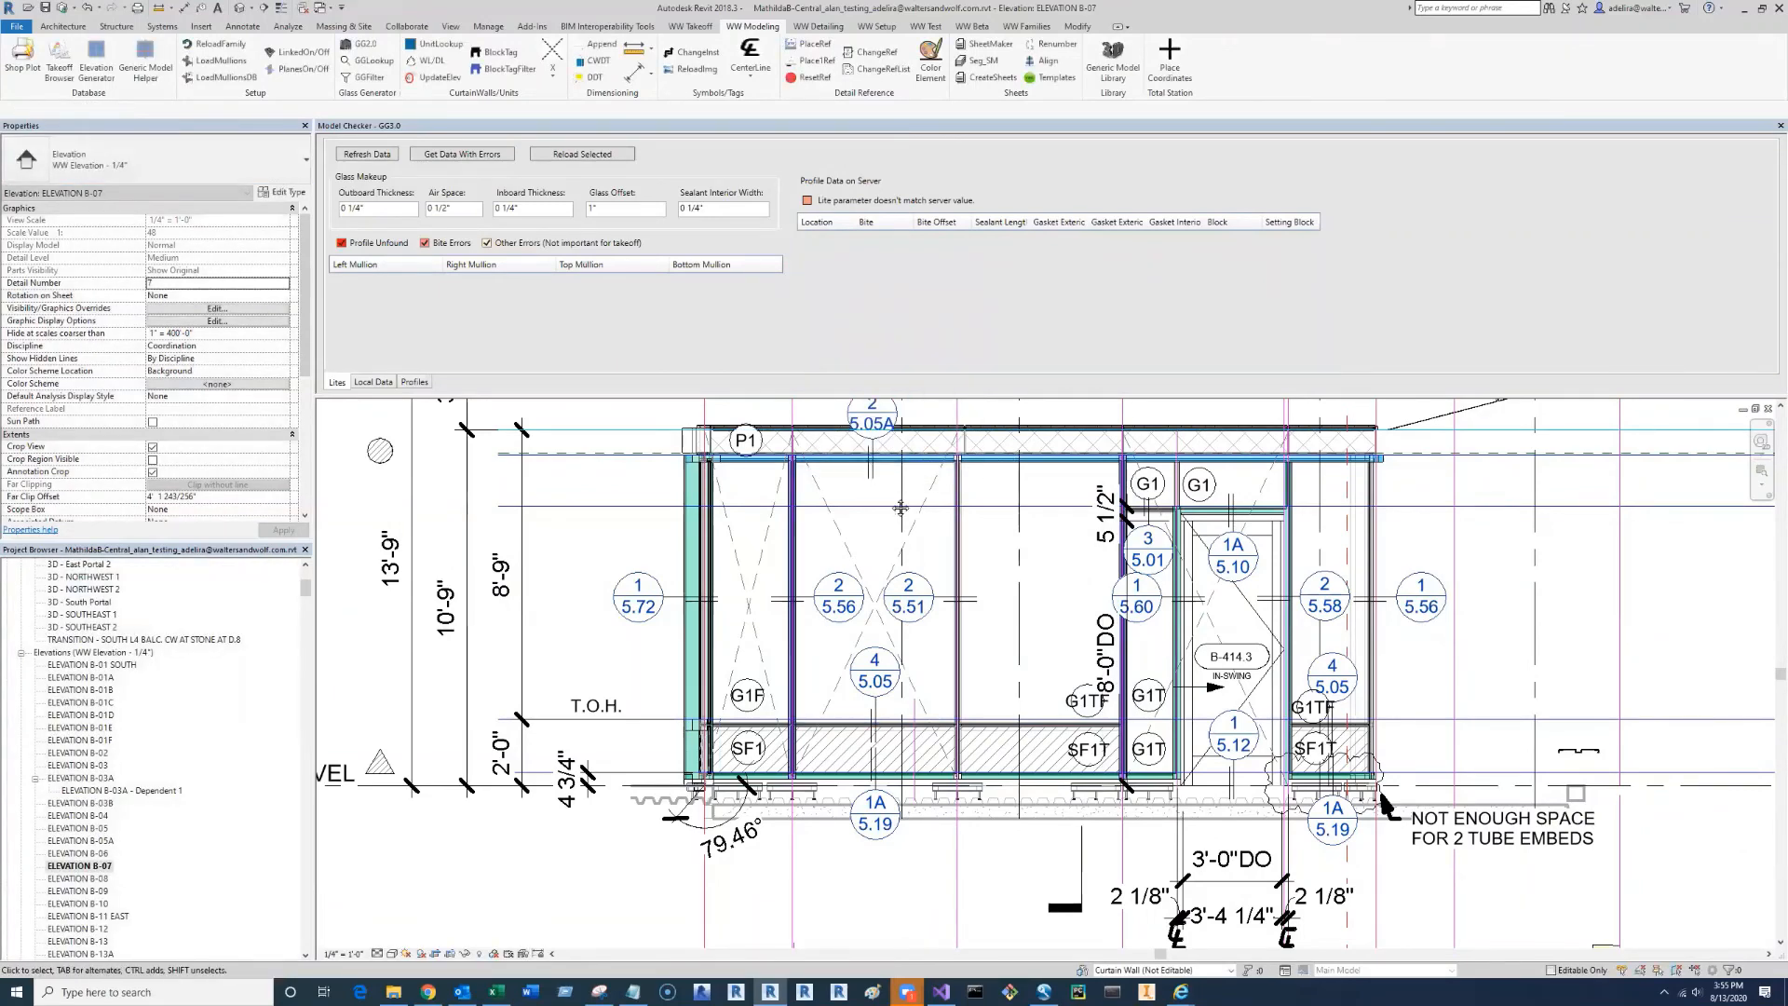
# - Try Color Element again on section tag 2/5.05A, choosing red as the color
pyautogui.moveTo(780, 467); pyautogui.dragTo(811, 545, button='middle')
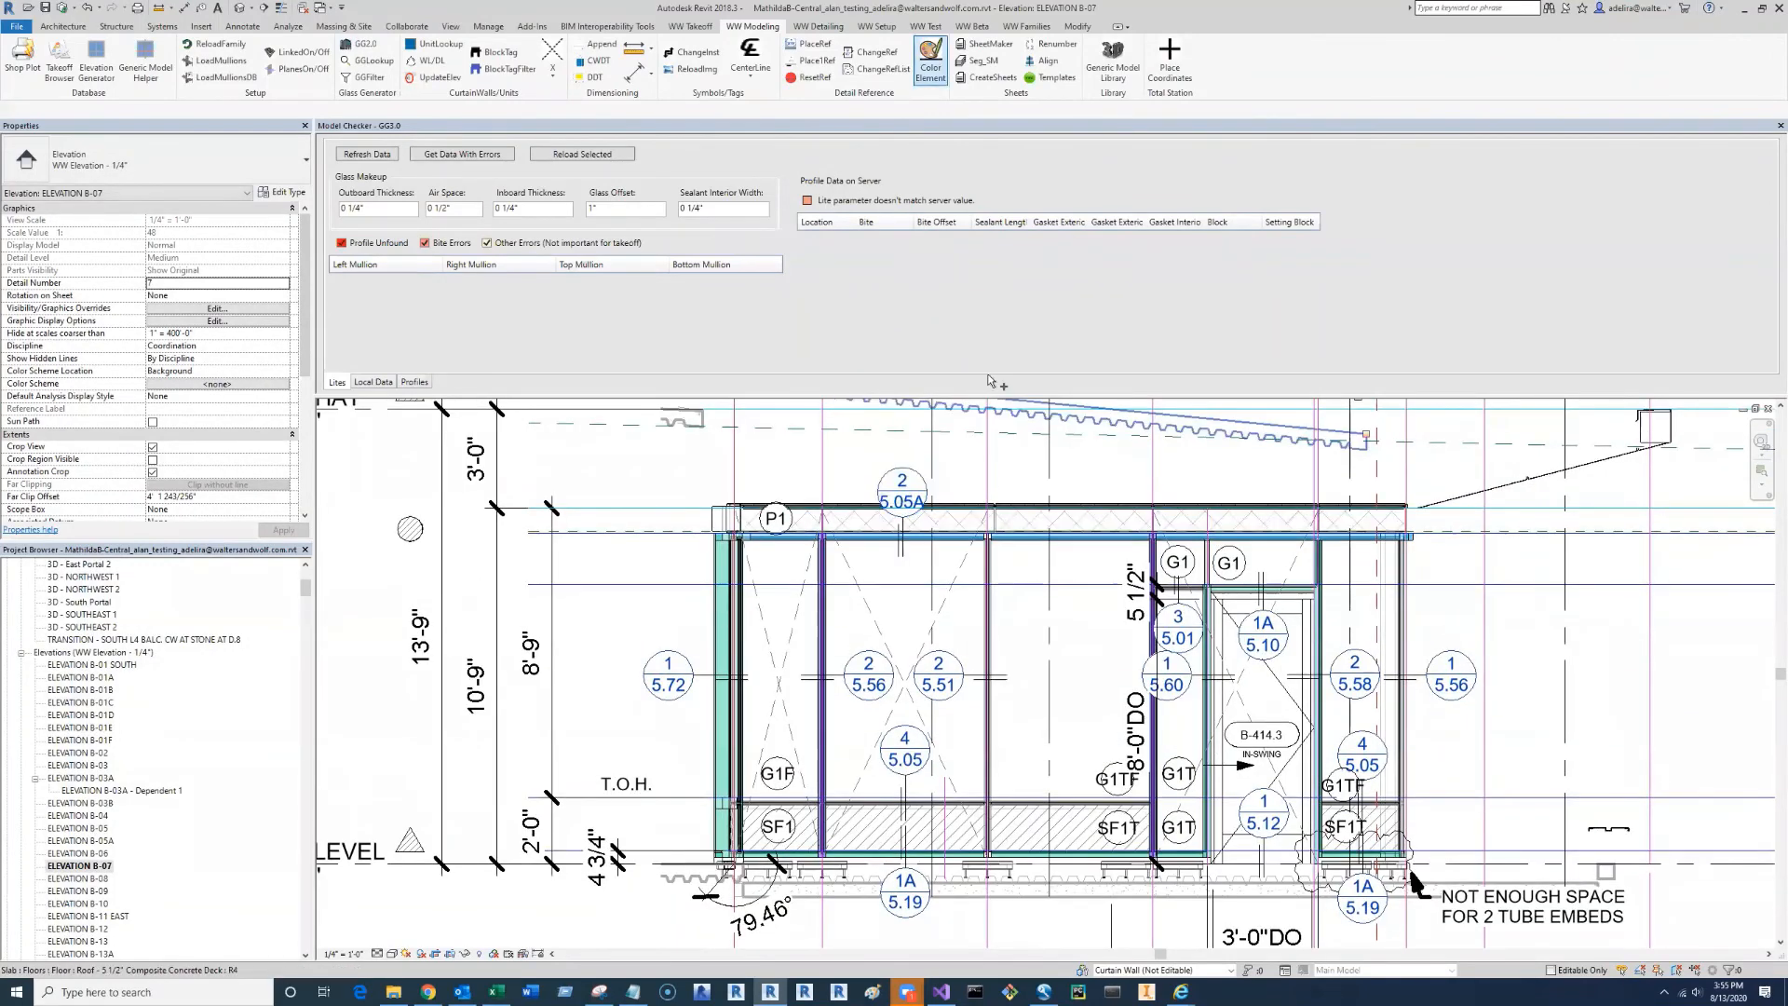
pyautogui.click(909, 480)
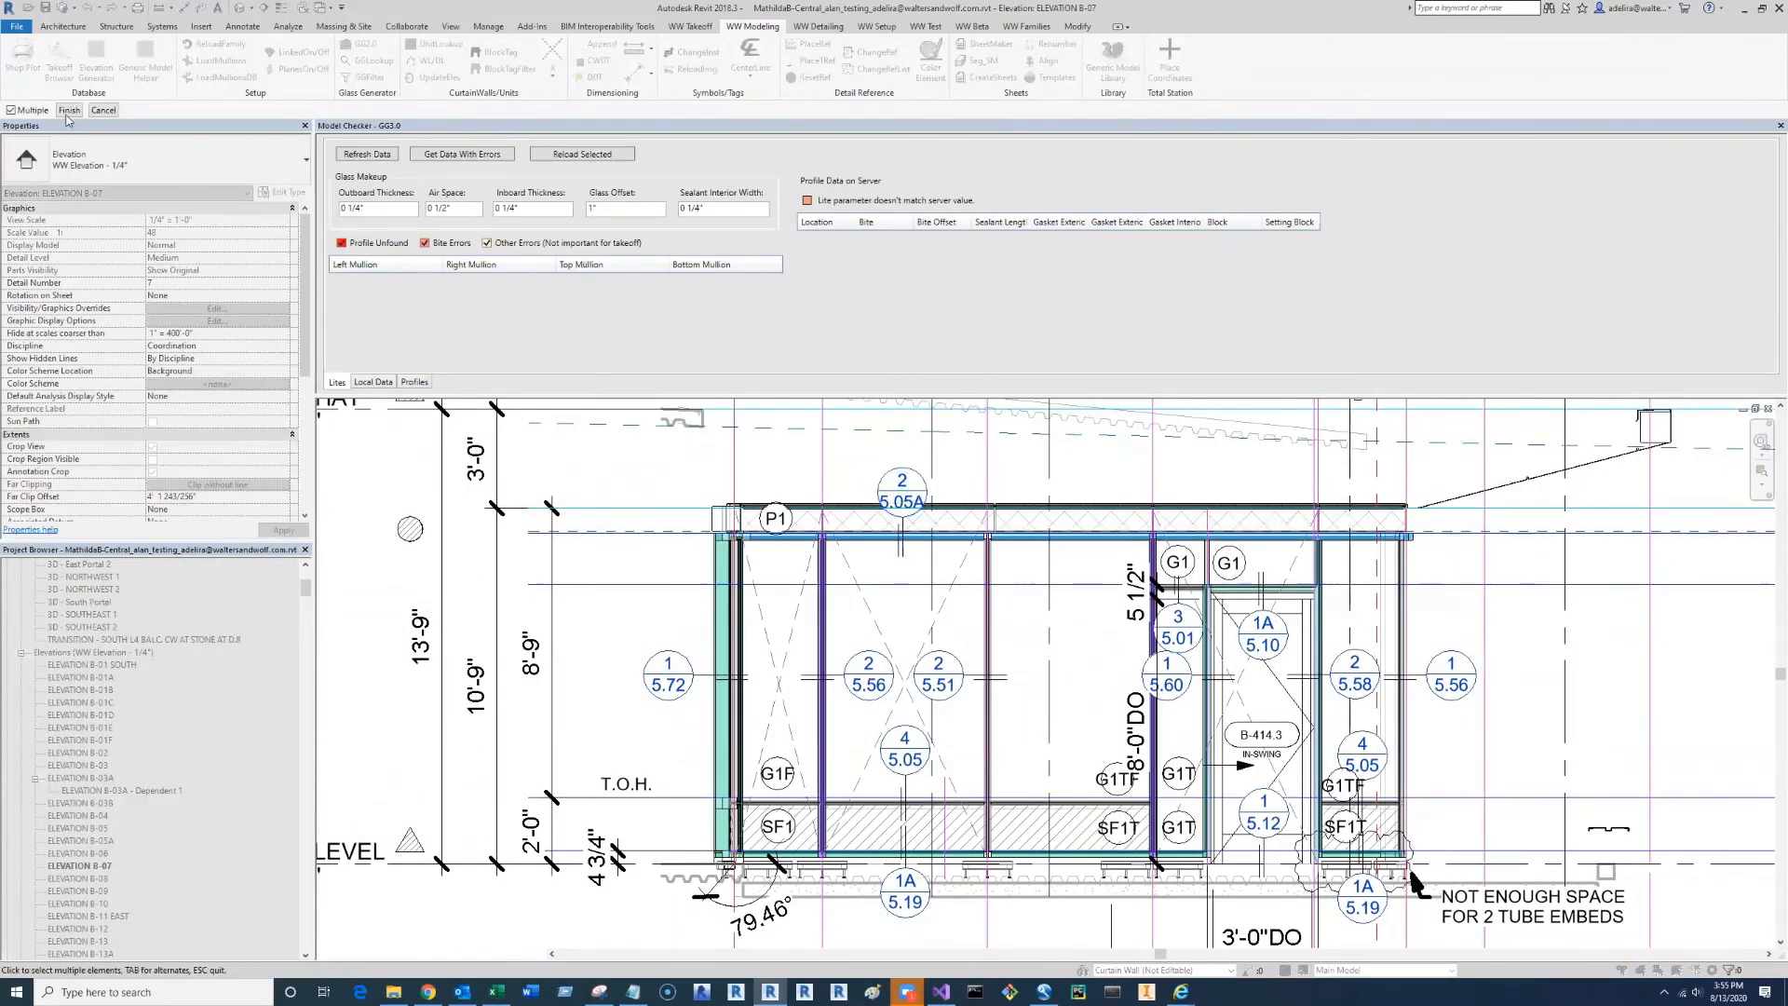
pyautogui.click(829, 322)
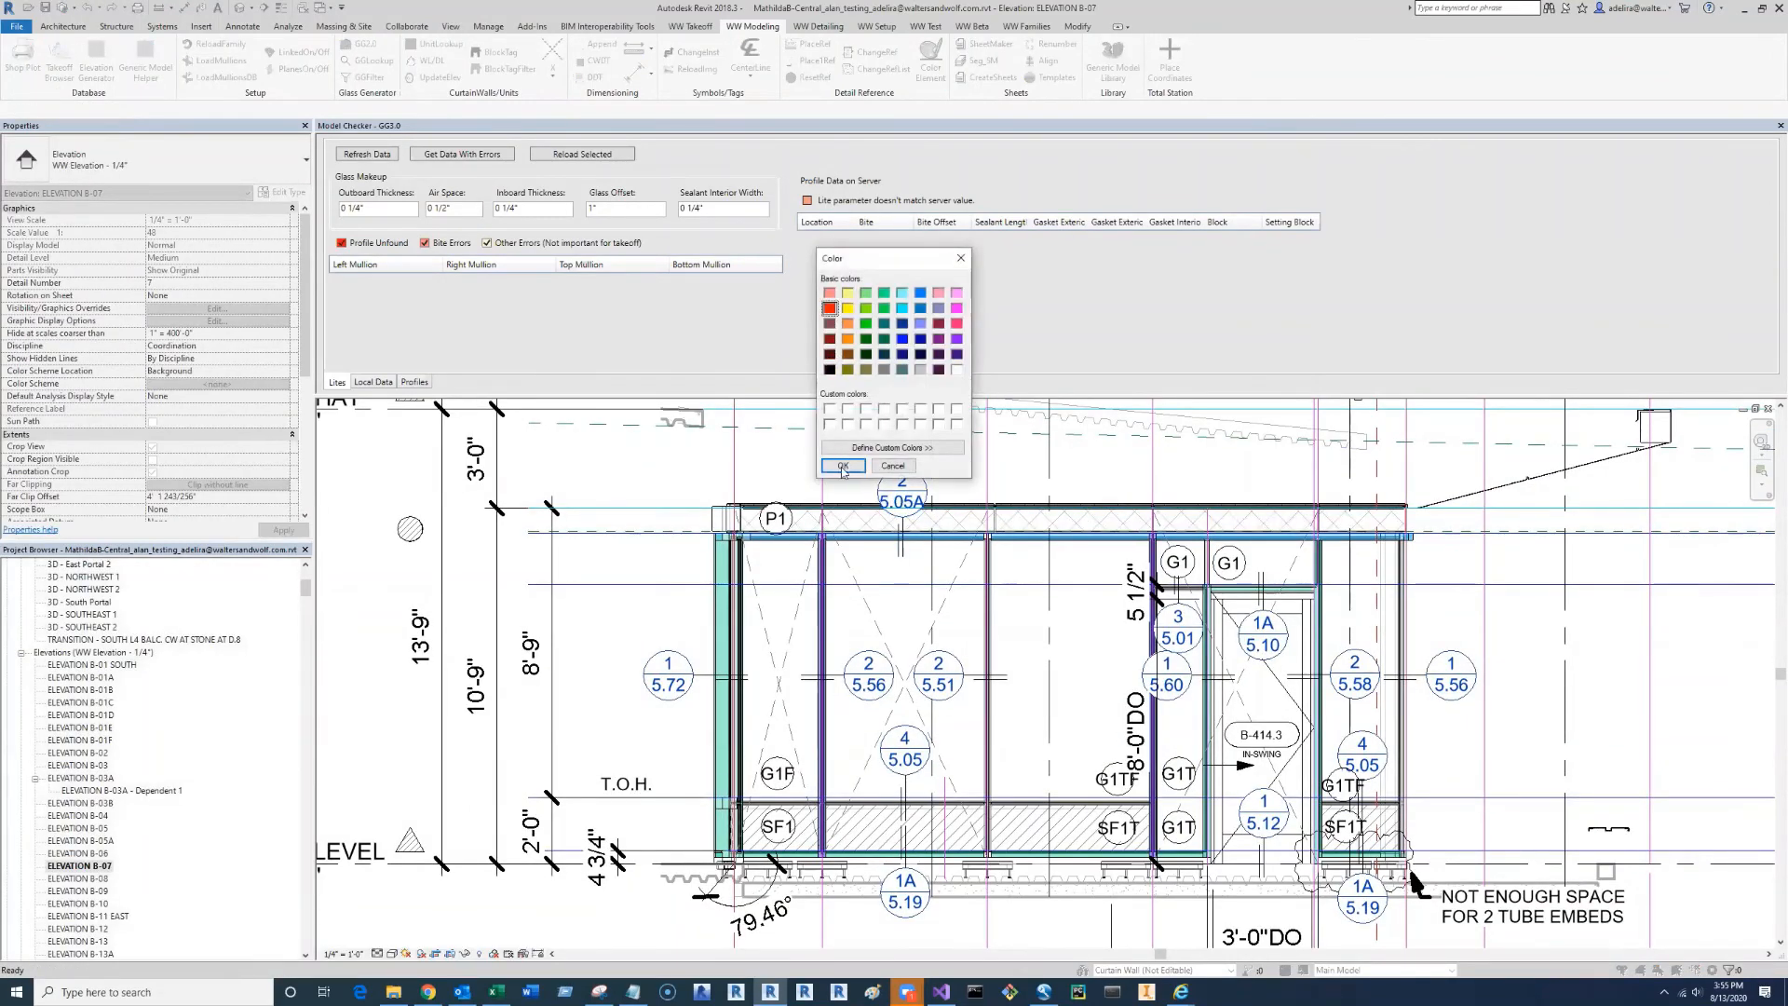
pyautogui.click(842, 466)
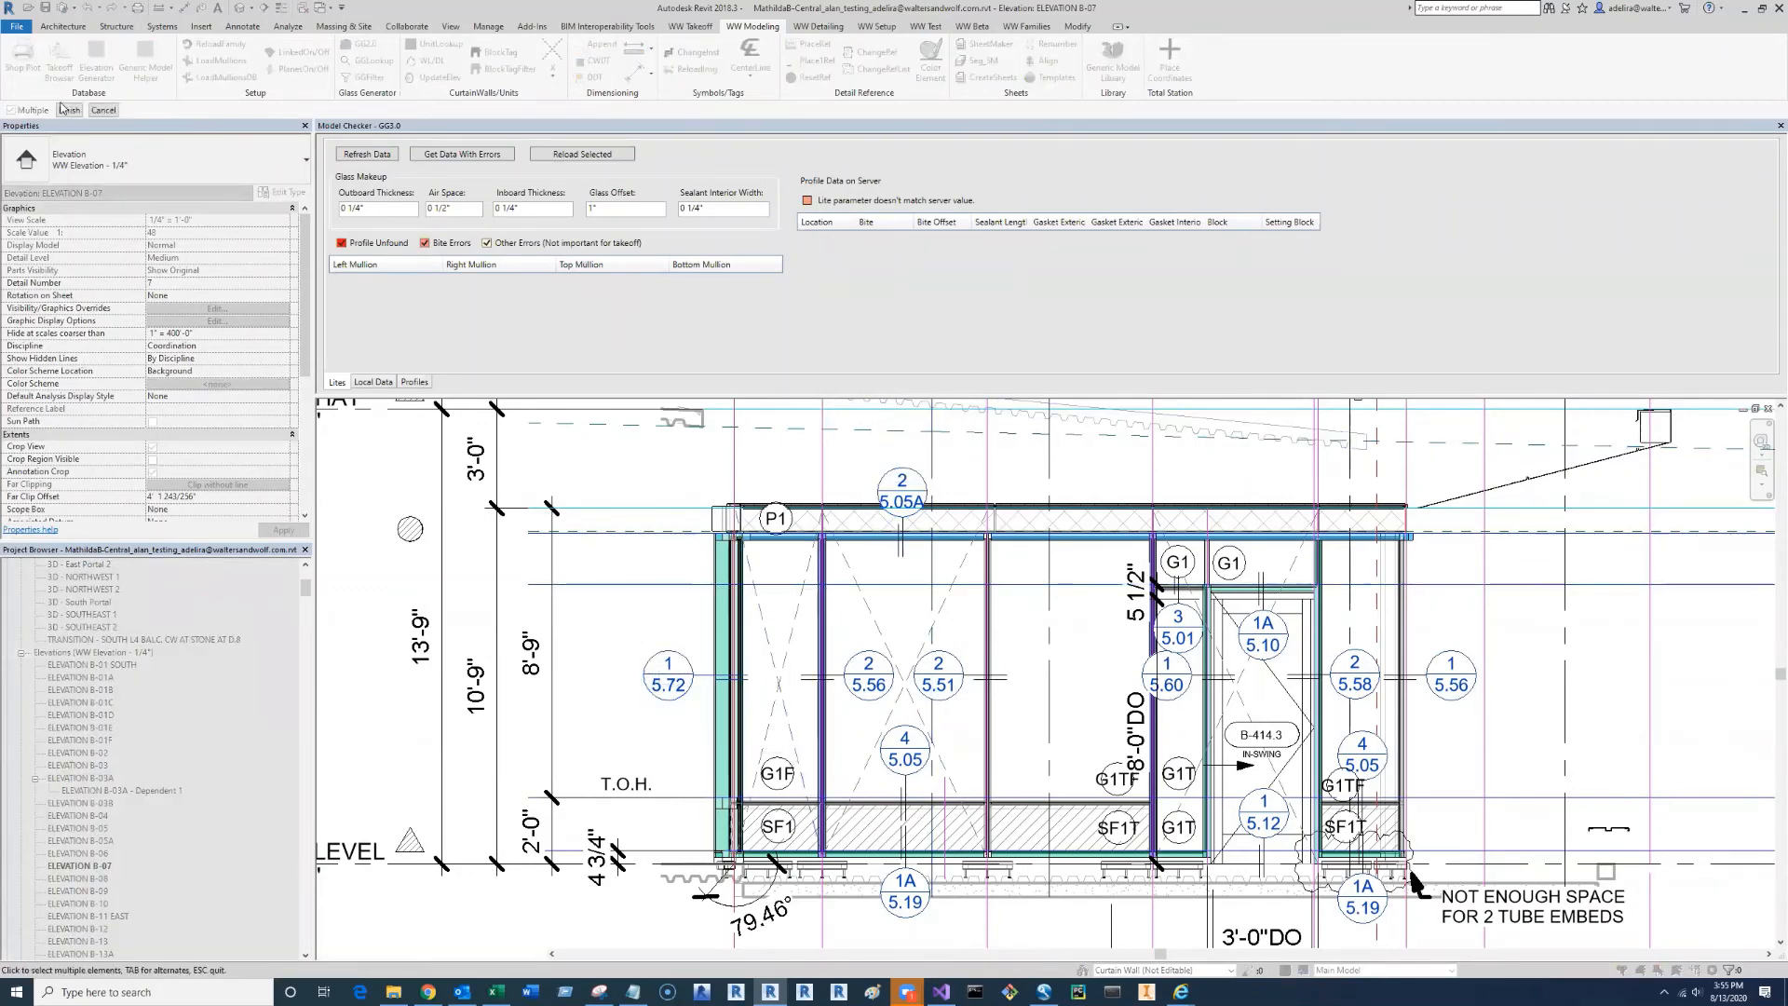
pyautogui.click(70, 110)
pyautogui.click(830, 308)
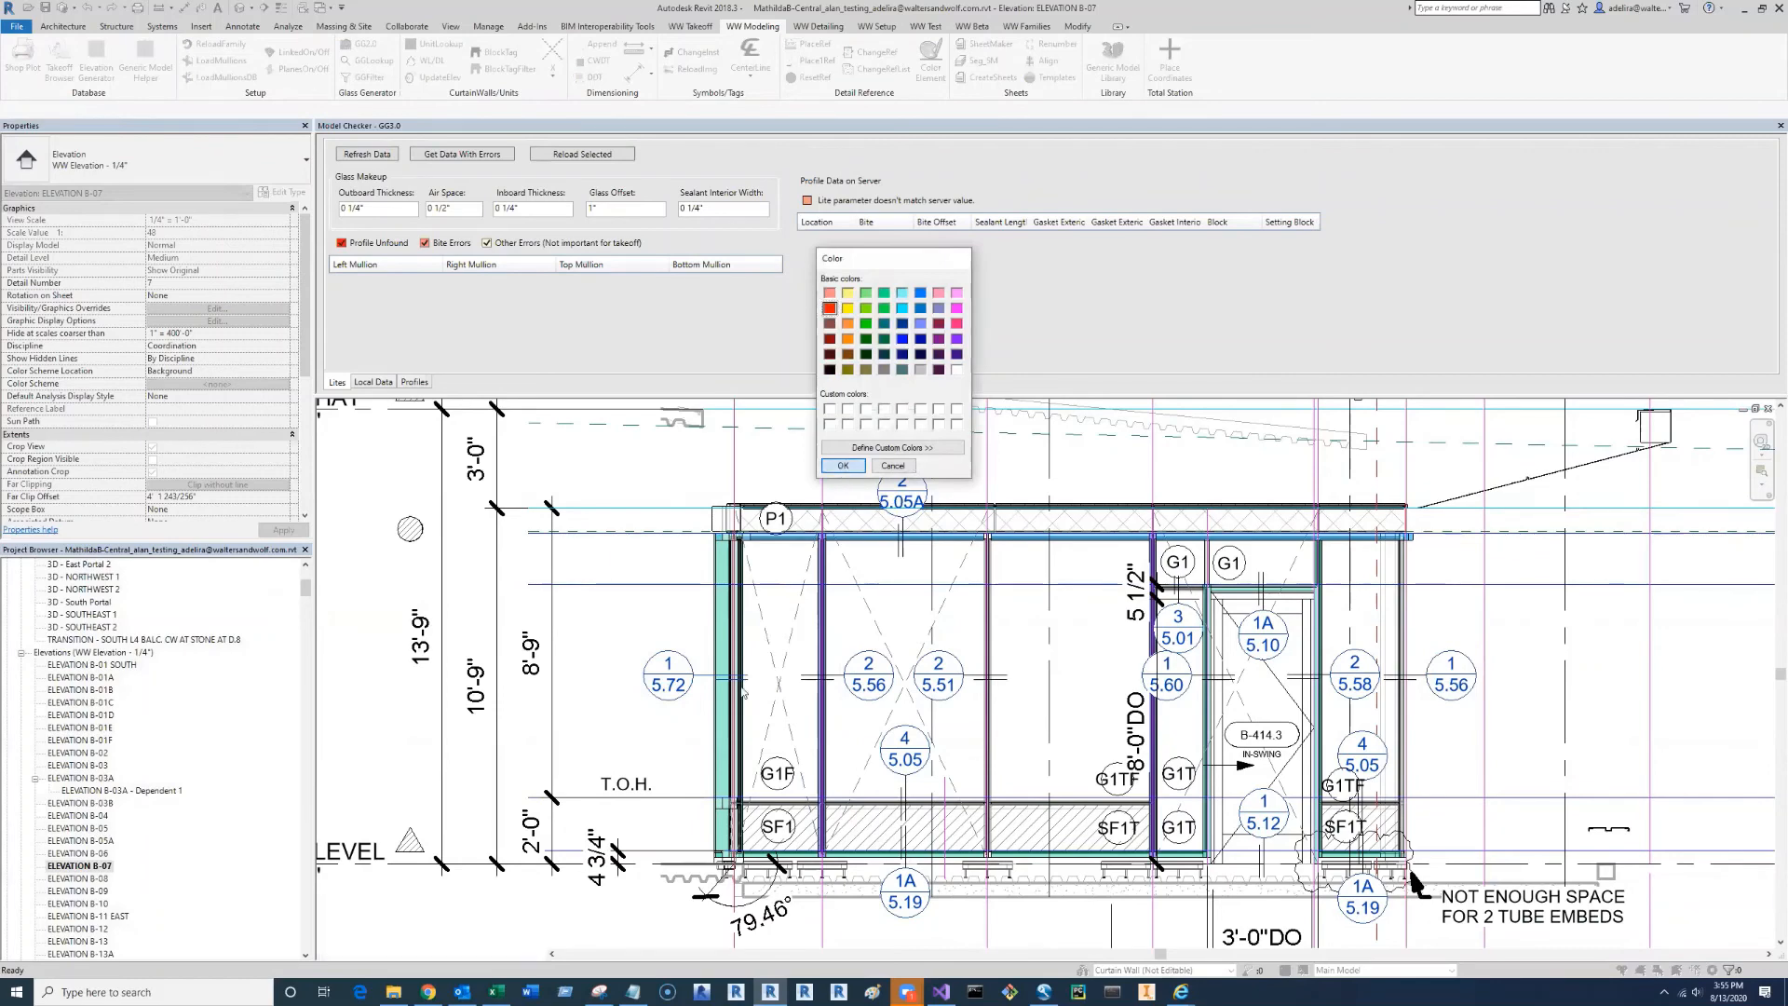
pyautogui.click(839, 466)
# - Color all elements in the storefront's two left bays, including the 79.46° dimension, blue with Color Element
pyautogui.click(934, 66)
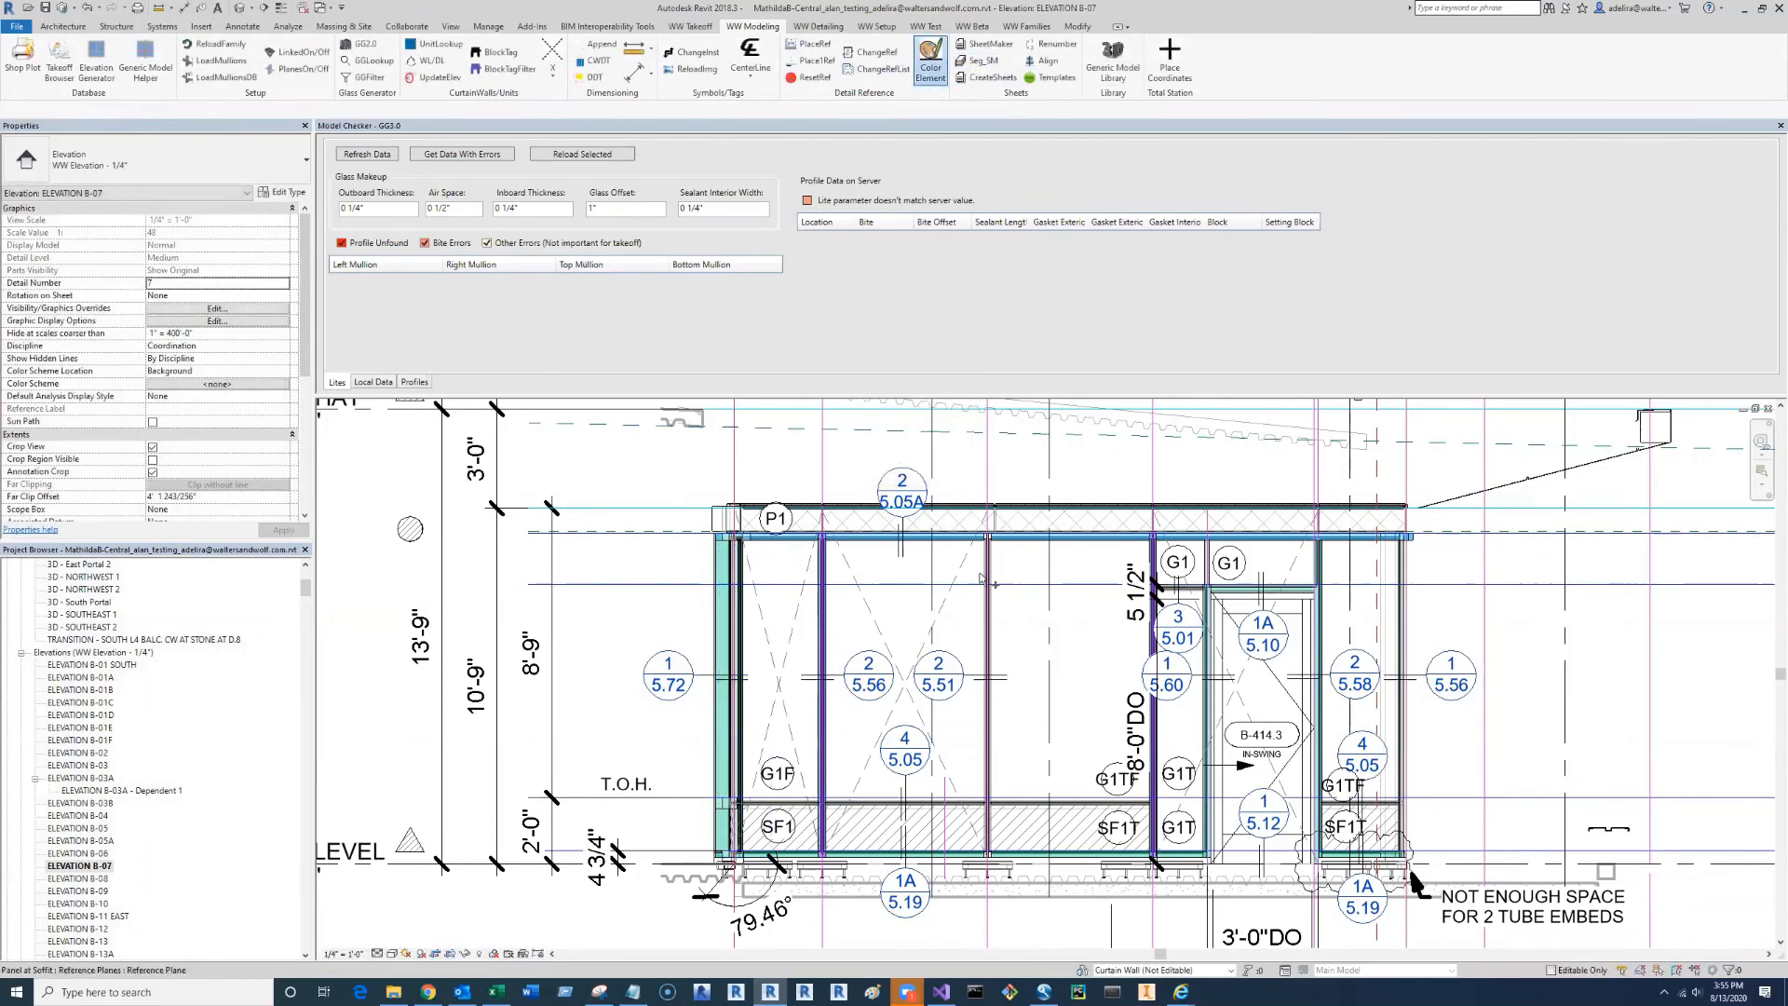
pyautogui.moveTo(660, 428); pyautogui.dragTo(1073, 962)
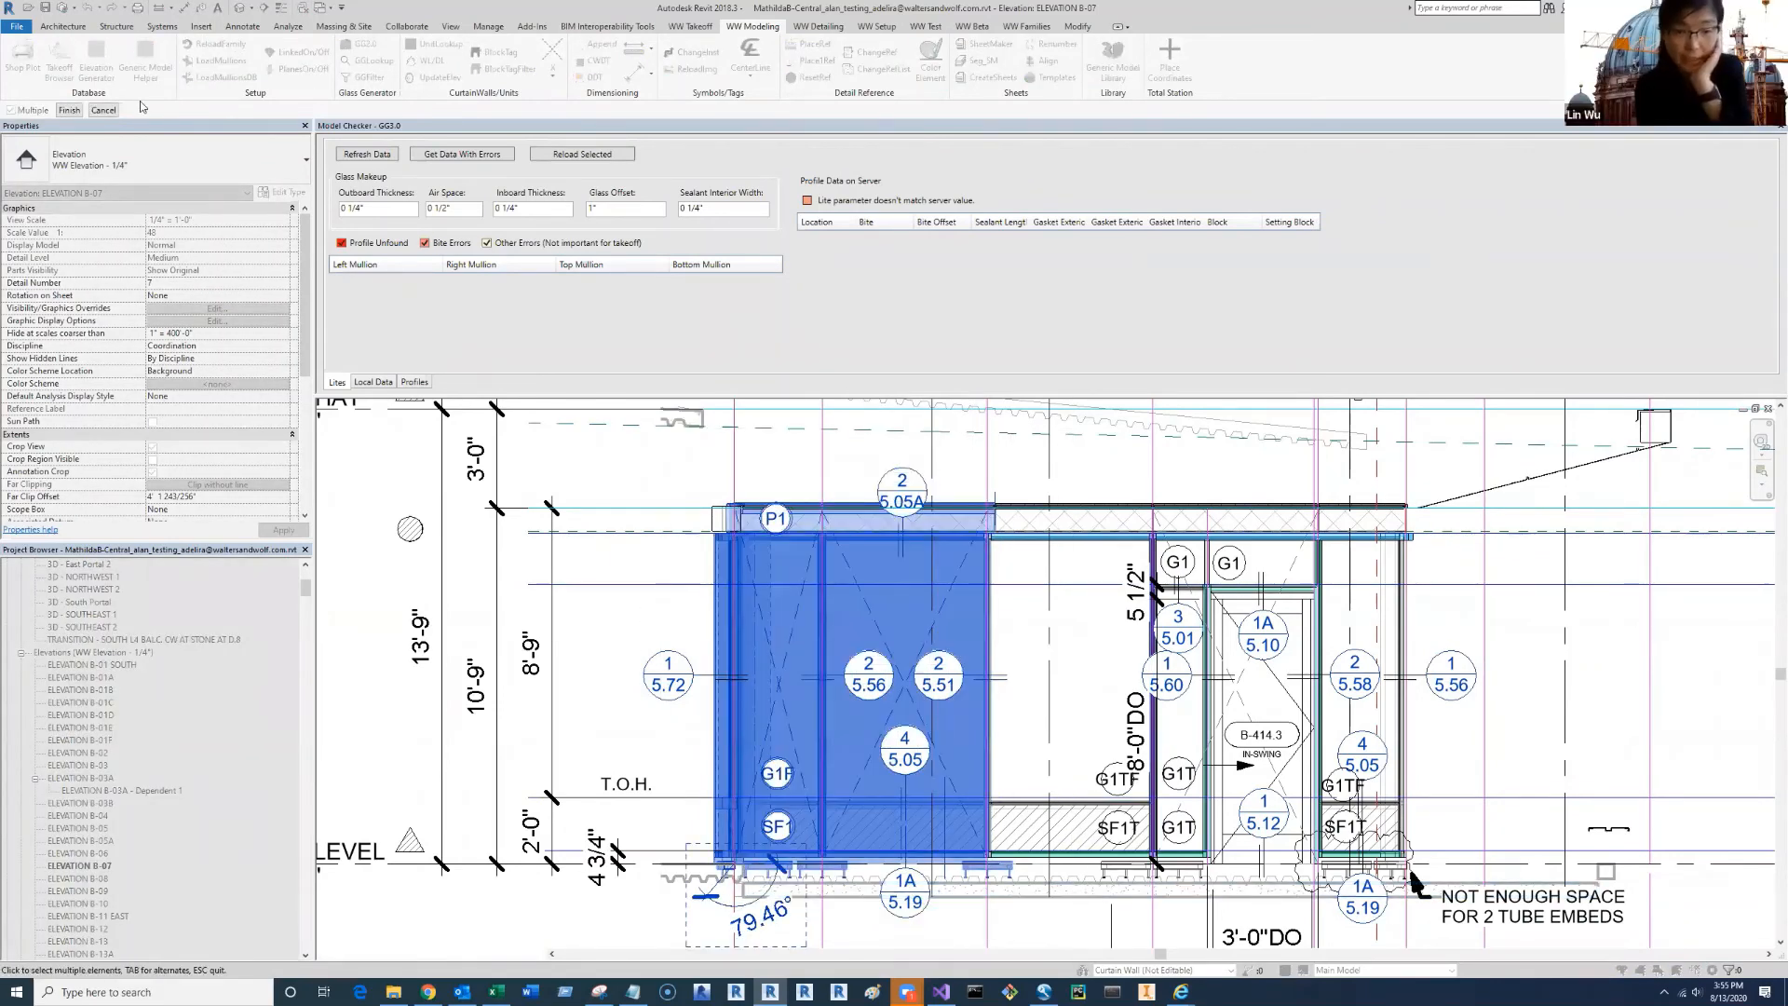
pyautogui.click(70, 110)
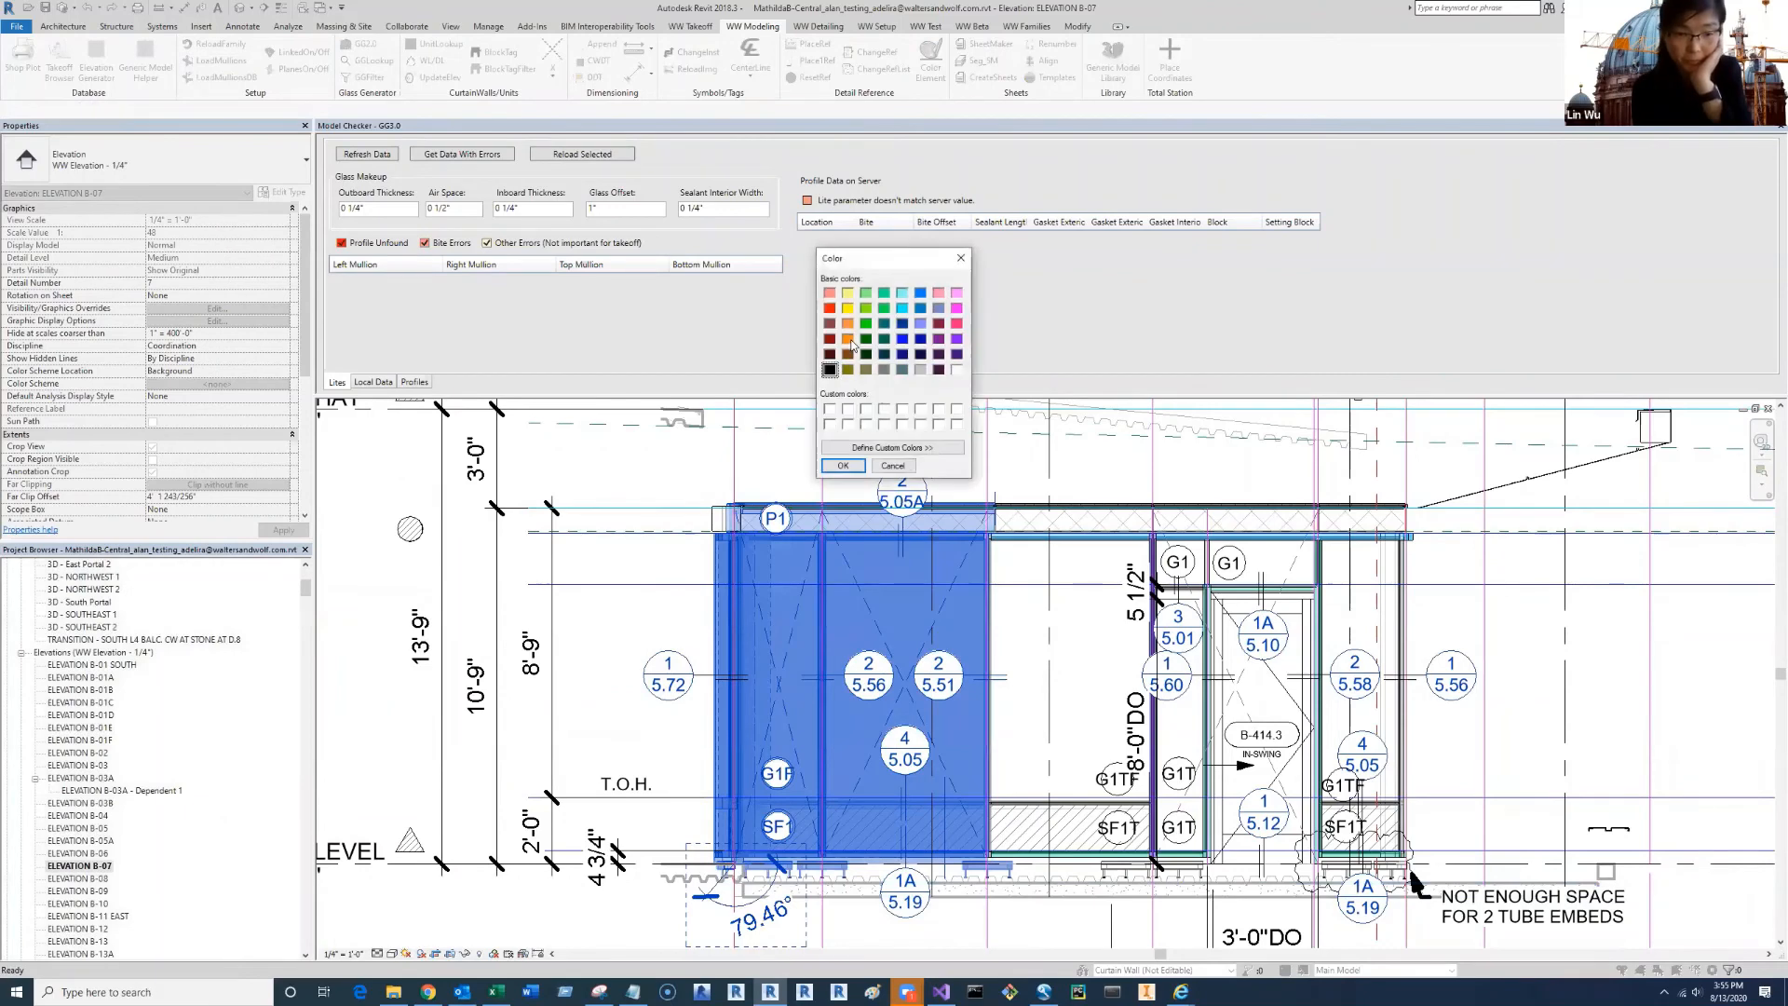
pyautogui.click(902, 338)
pyautogui.click(842, 466)
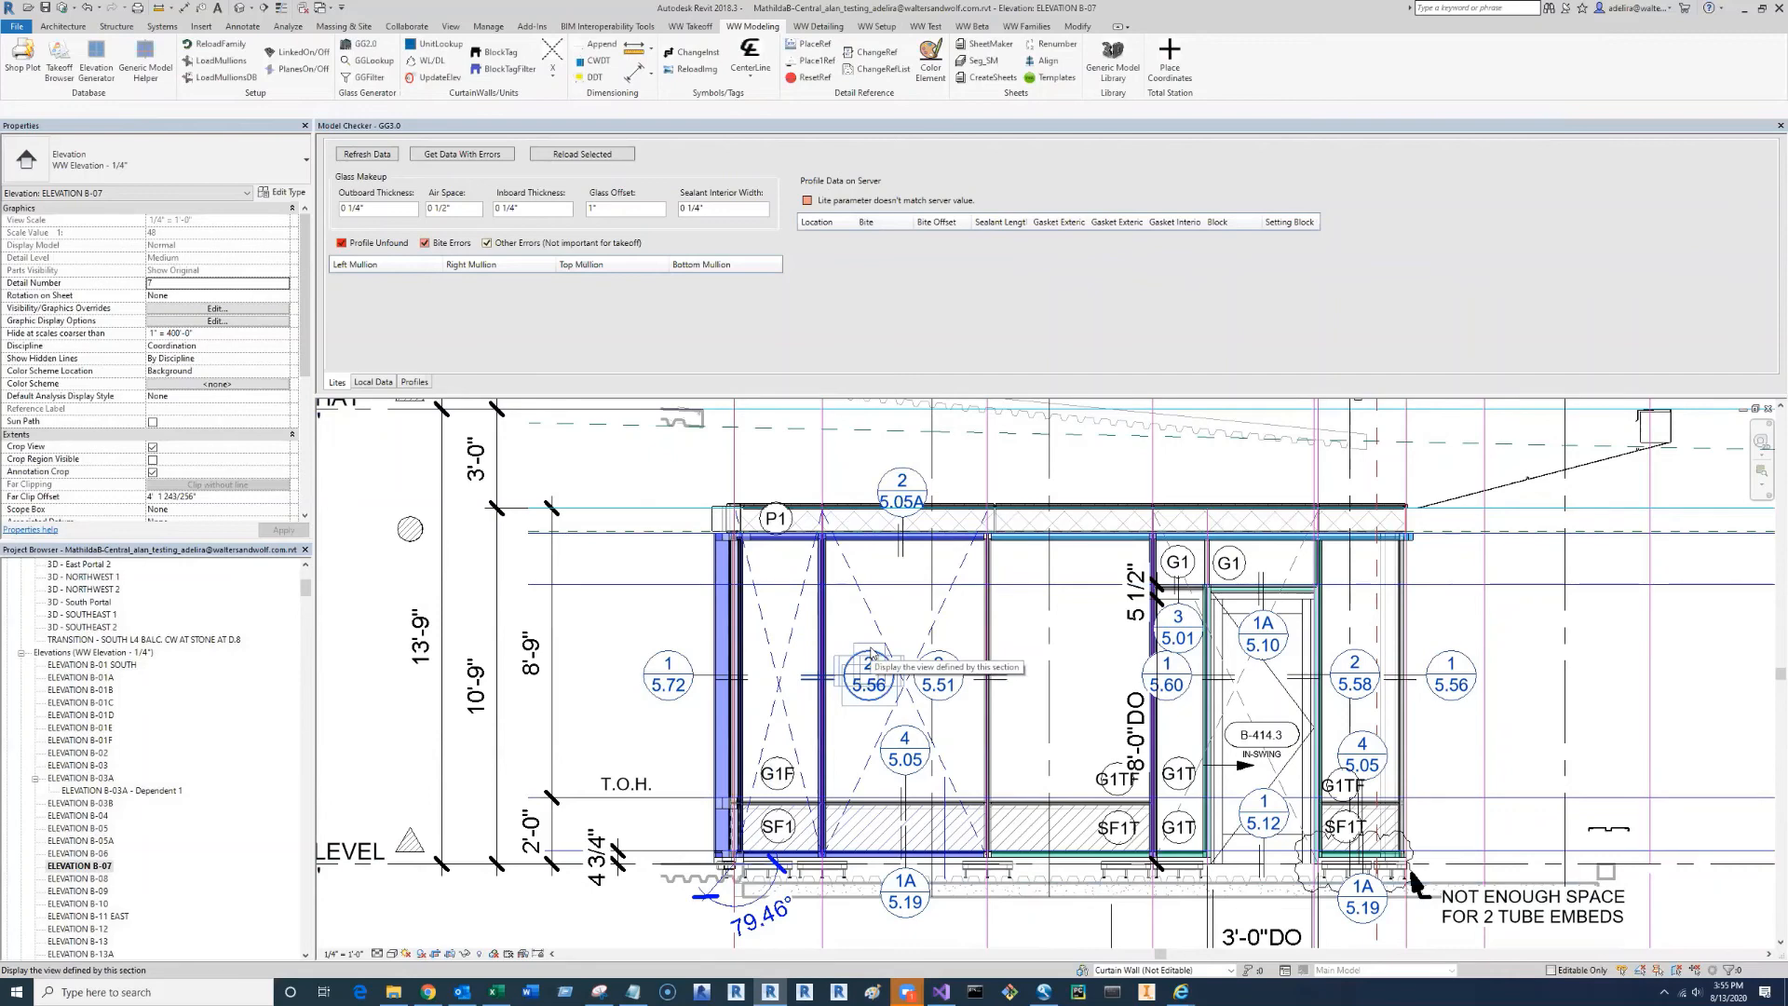
pyautogui.click(633, 992)
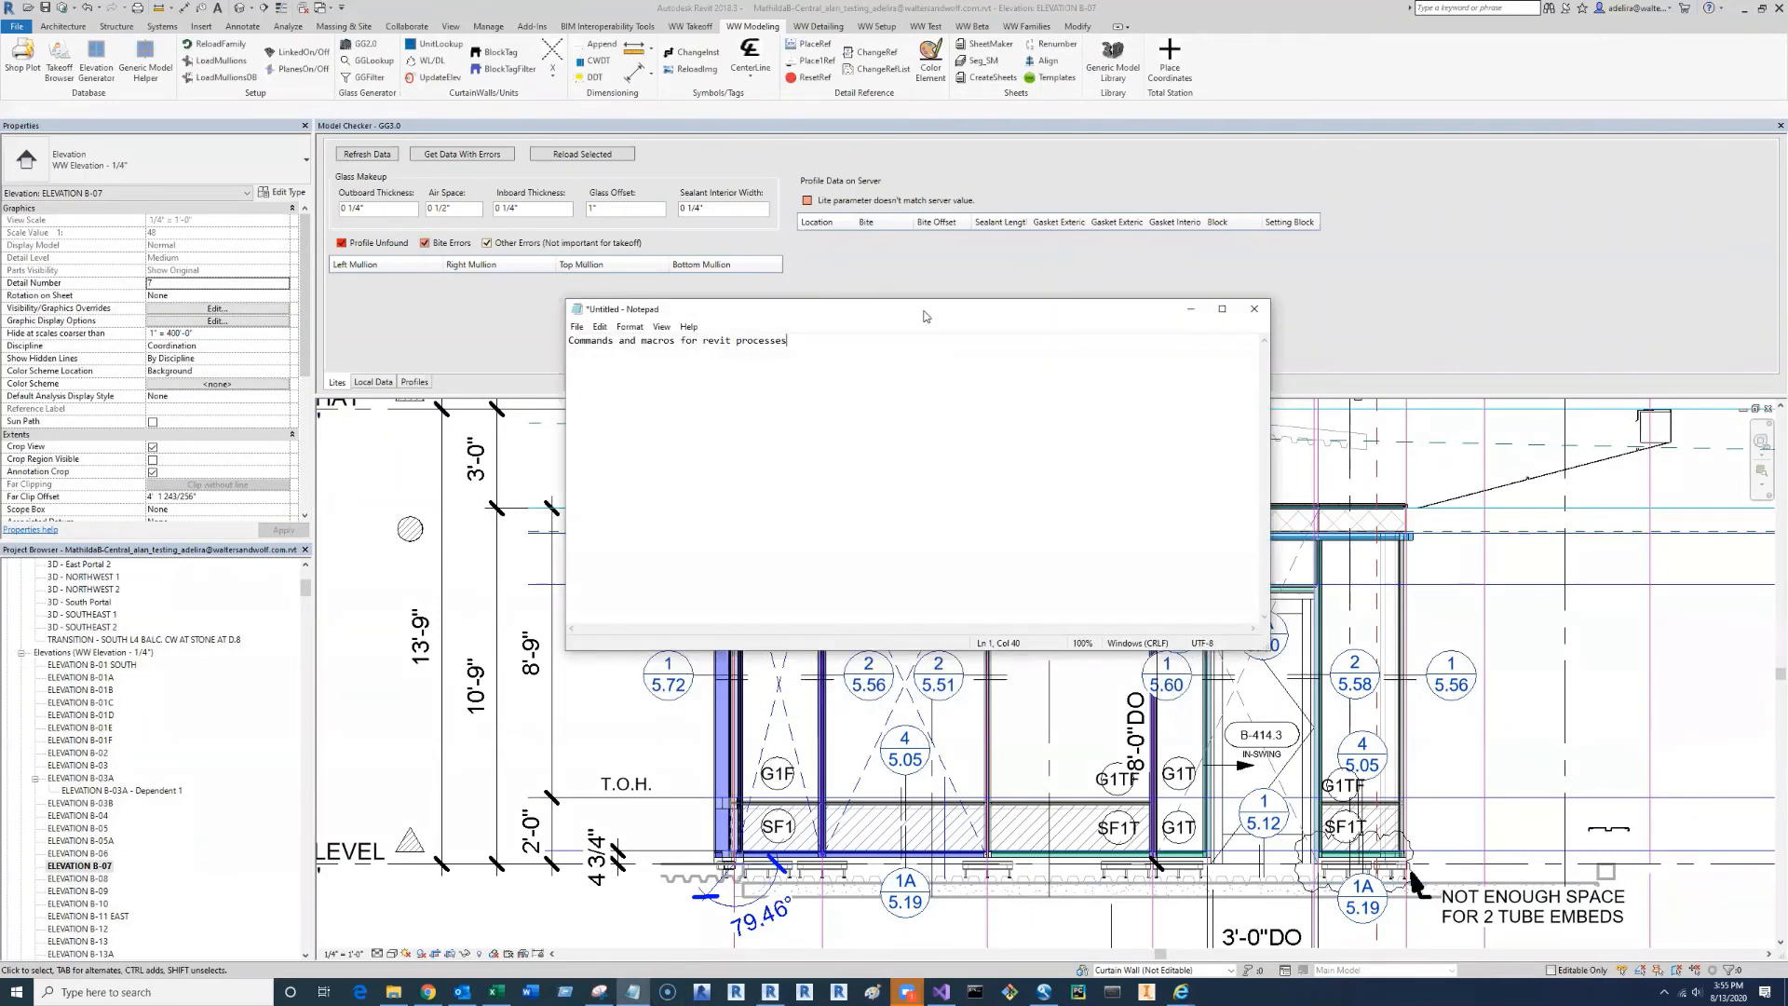
pyautogui.moveTo(925, 315); pyautogui.dragTo(925, 2)
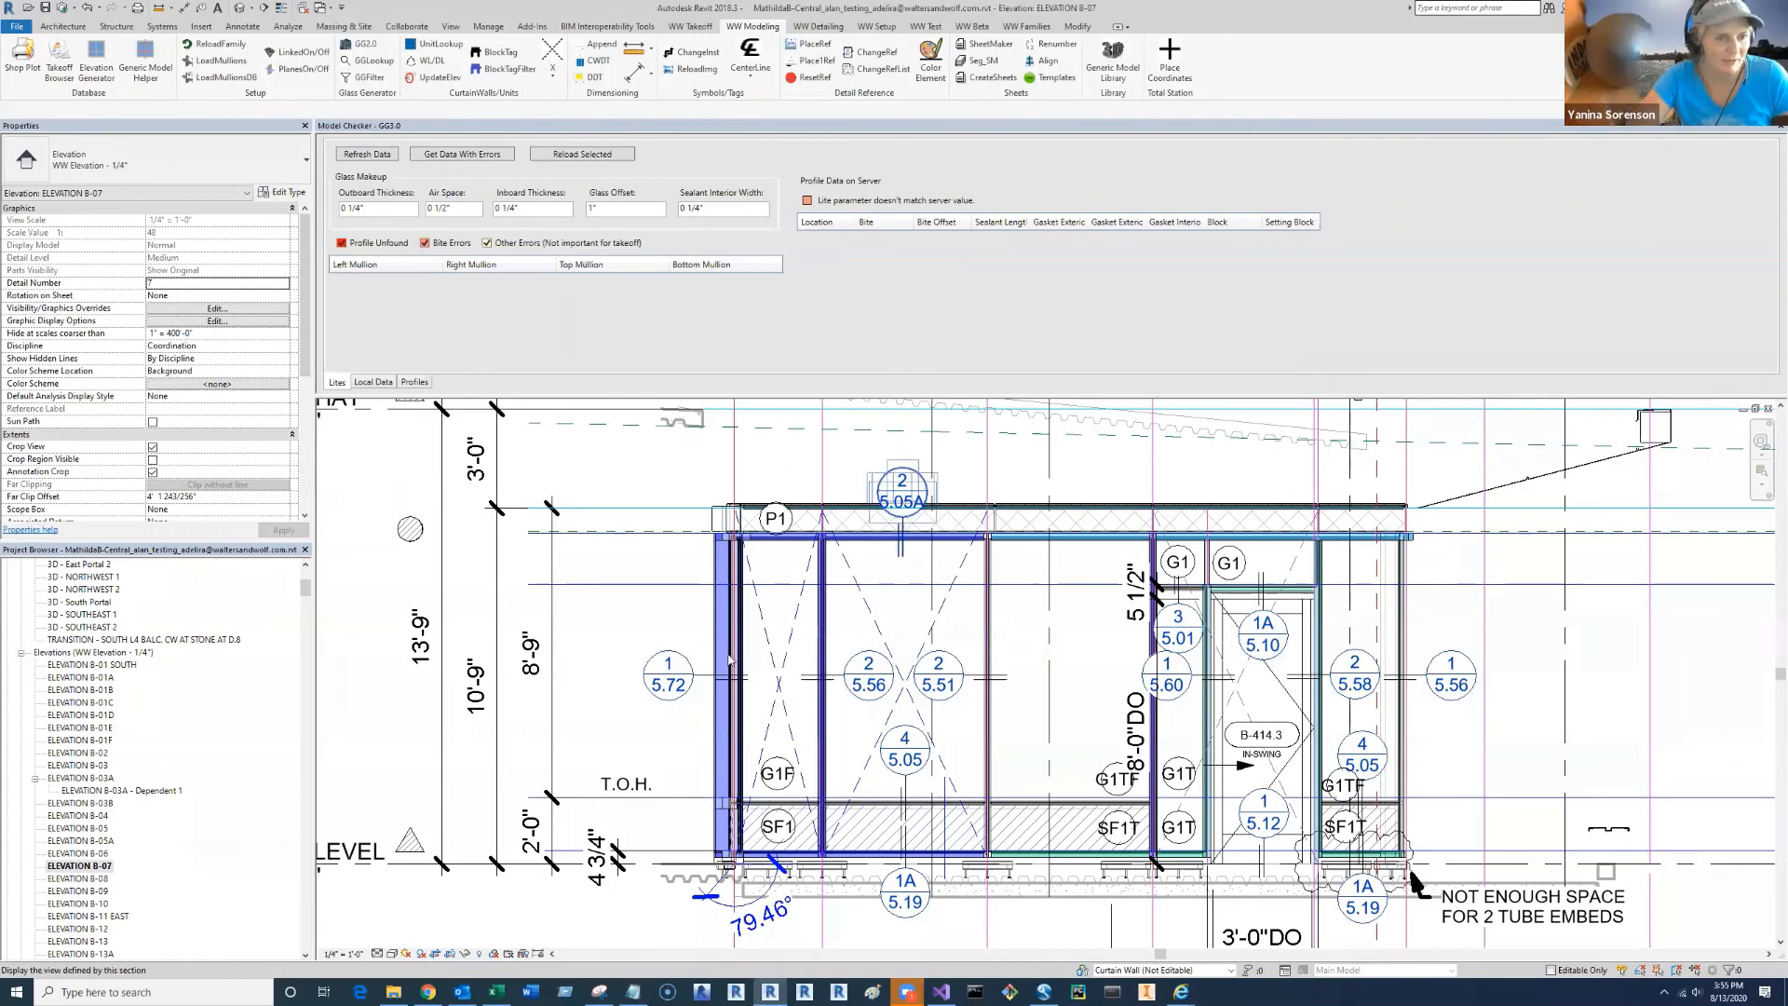
# - Override the projection line color of section tag 1/5.72 beside the storefront to red for this view only
pyautogui.click(665, 677)
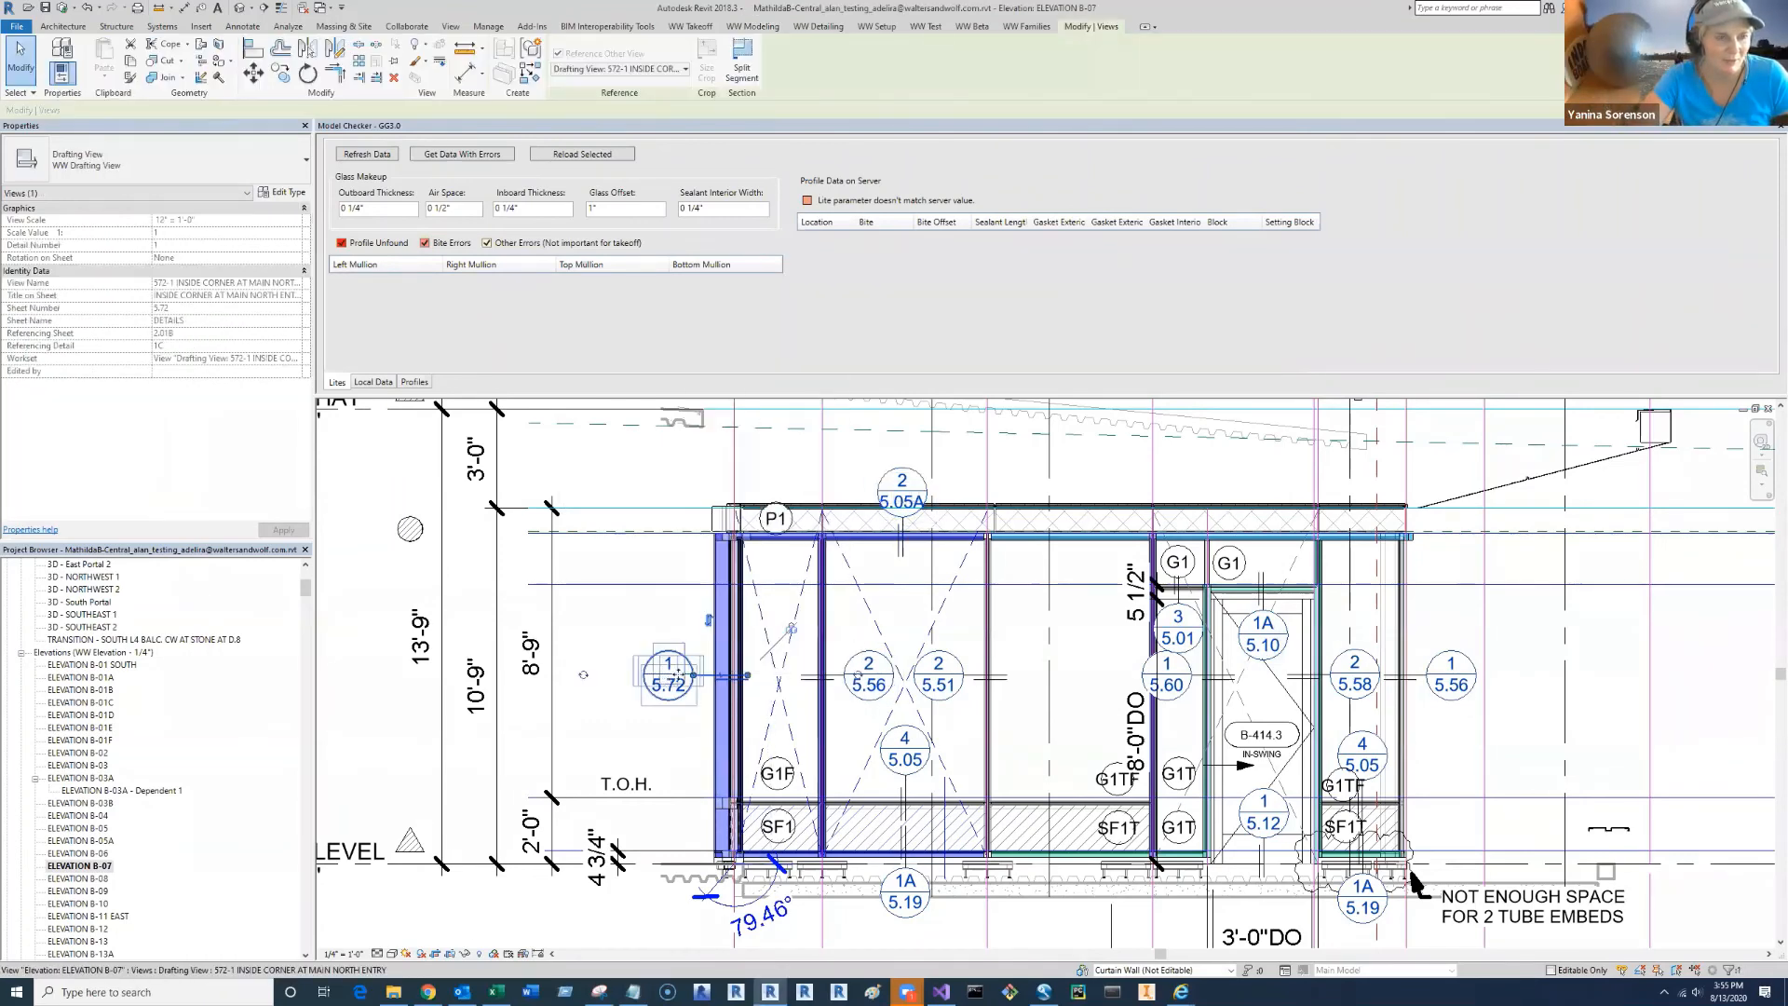
pyautogui.rightClick(676, 682)
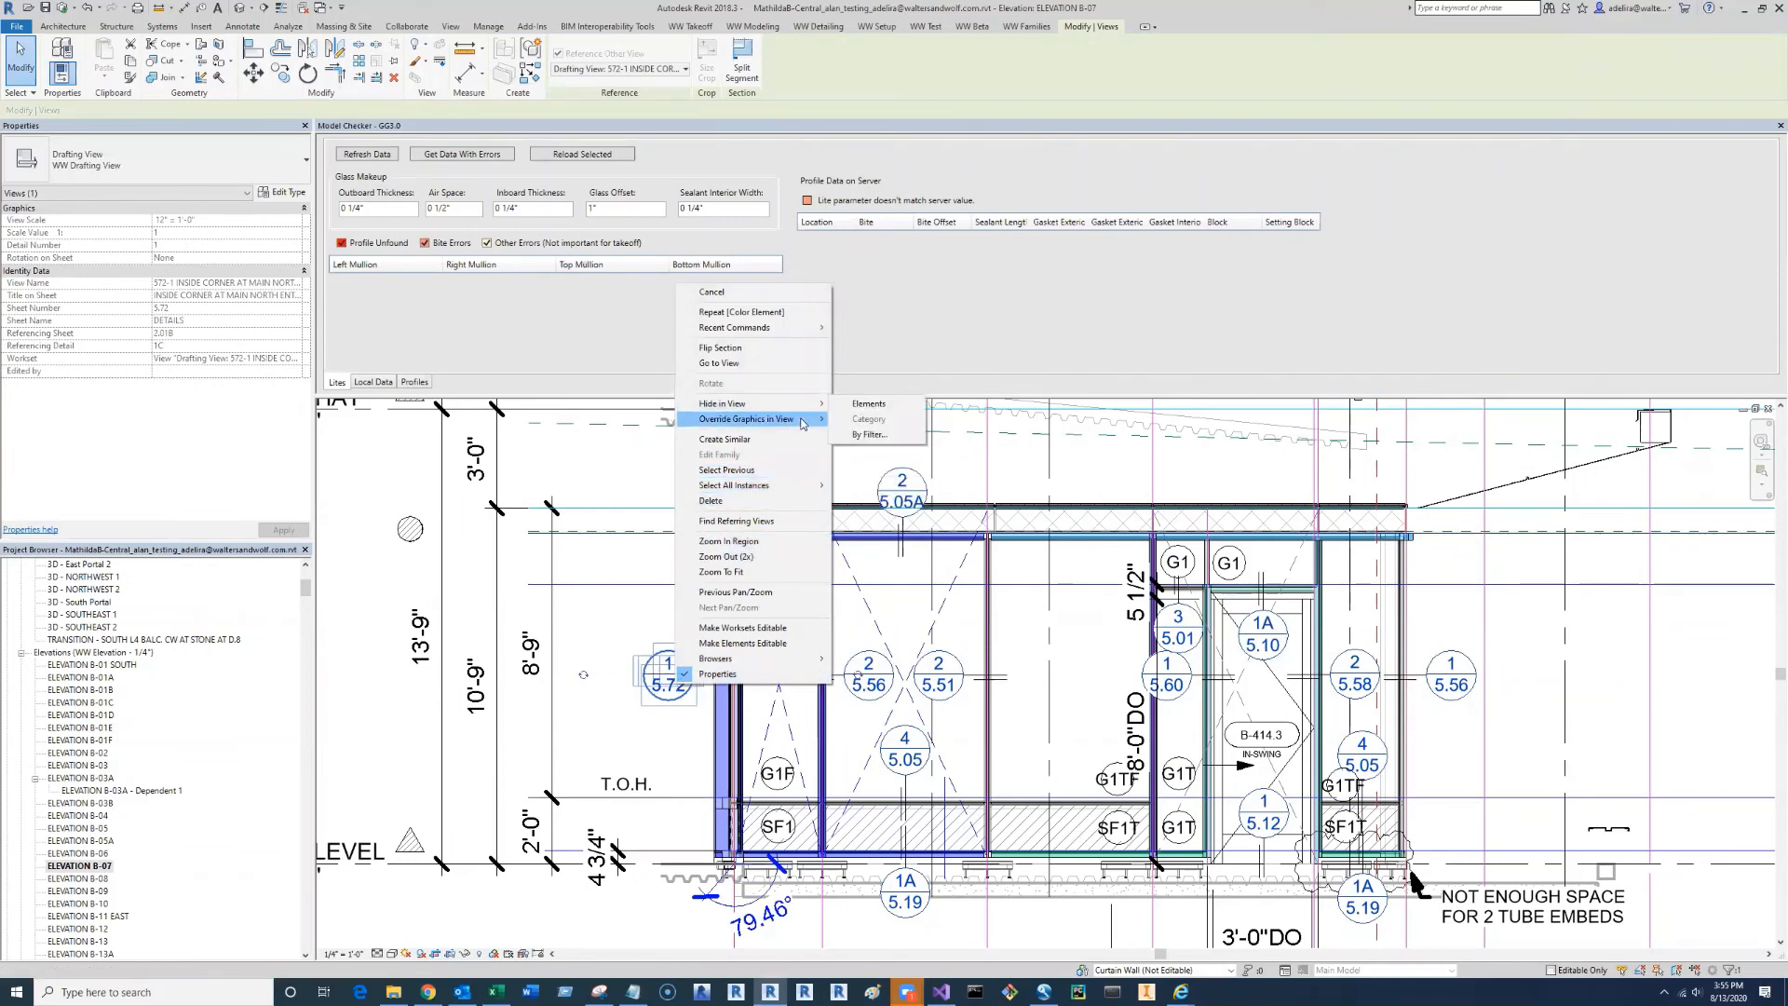
pyautogui.moveTo(803, 424)
pyautogui.click(875, 419)
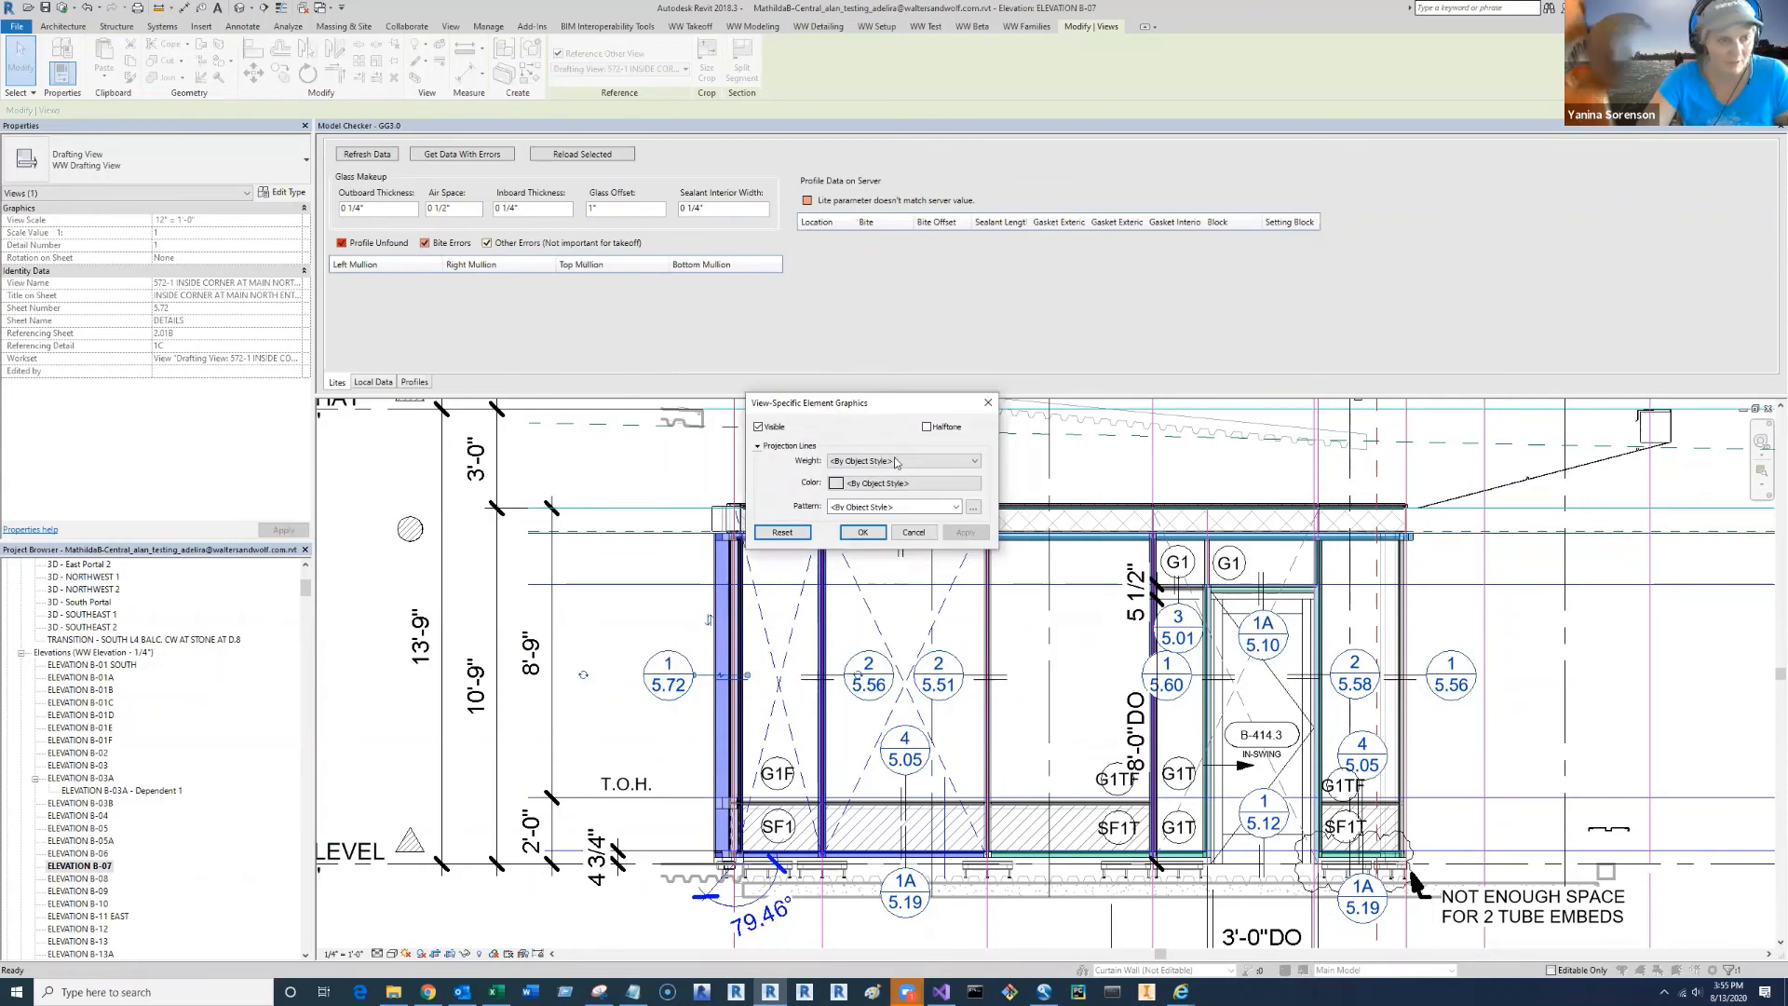
pyautogui.click(894, 483)
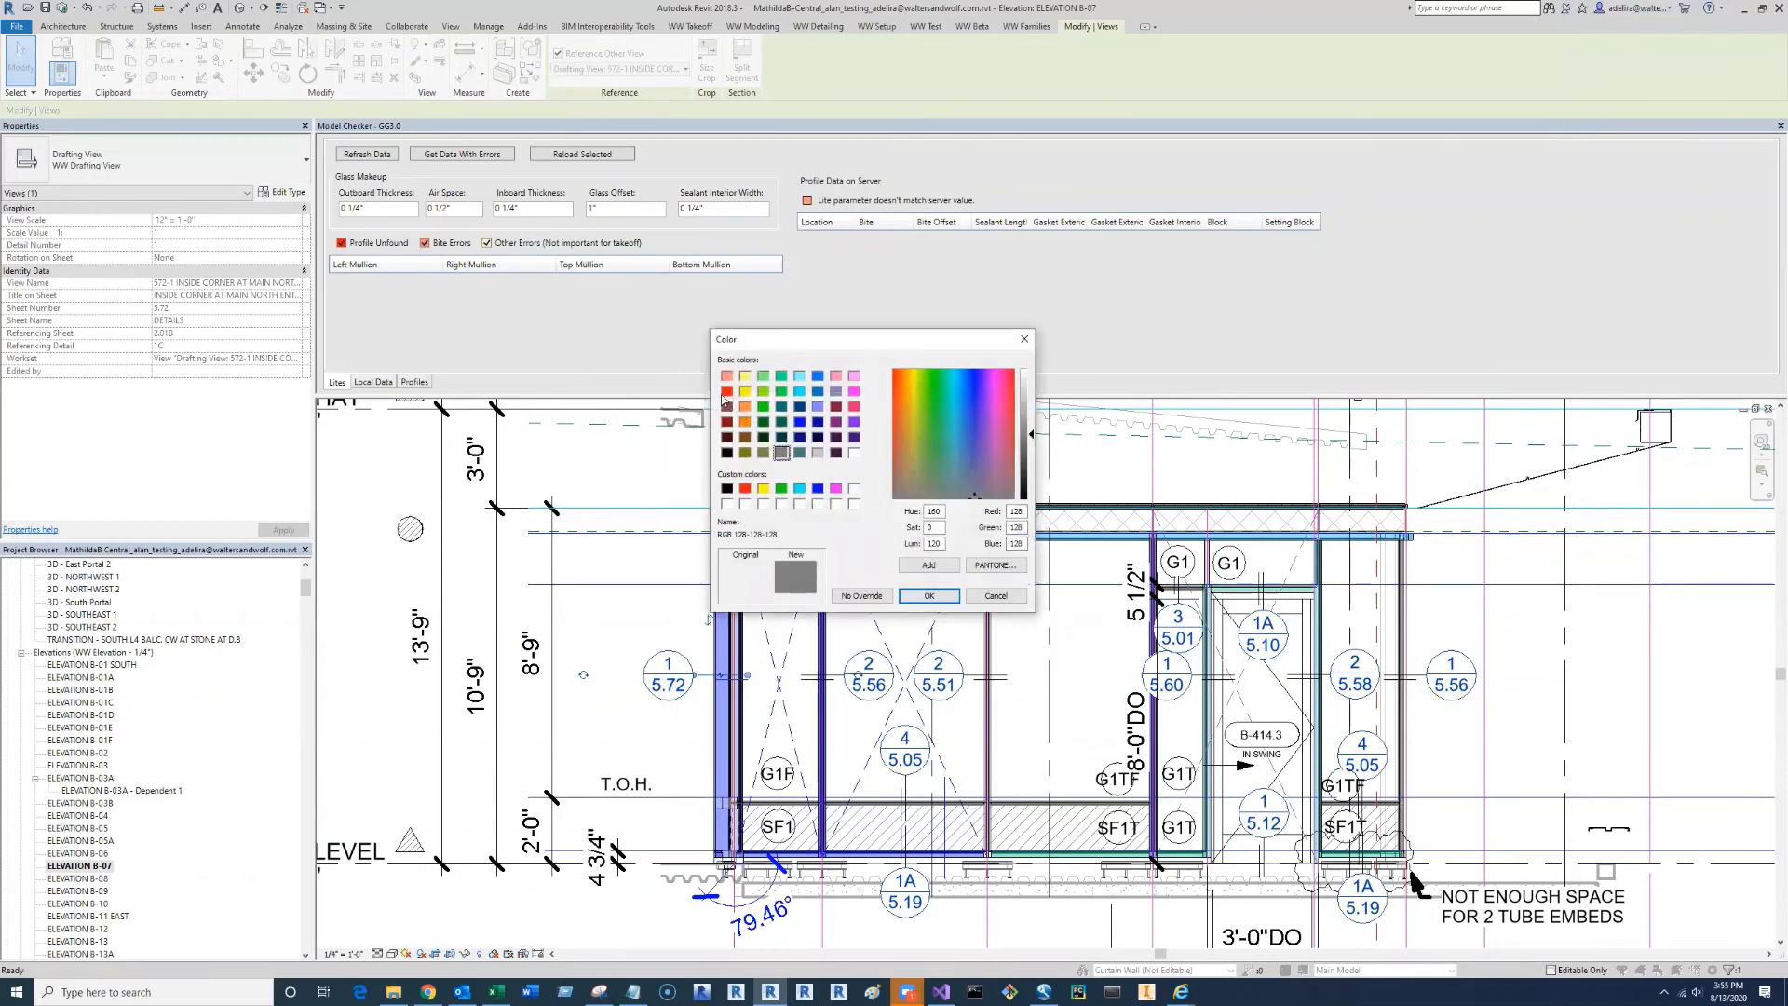
pyautogui.click(727, 392)
pyautogui.click(927, 594)
pyautogui.click(863, 536)
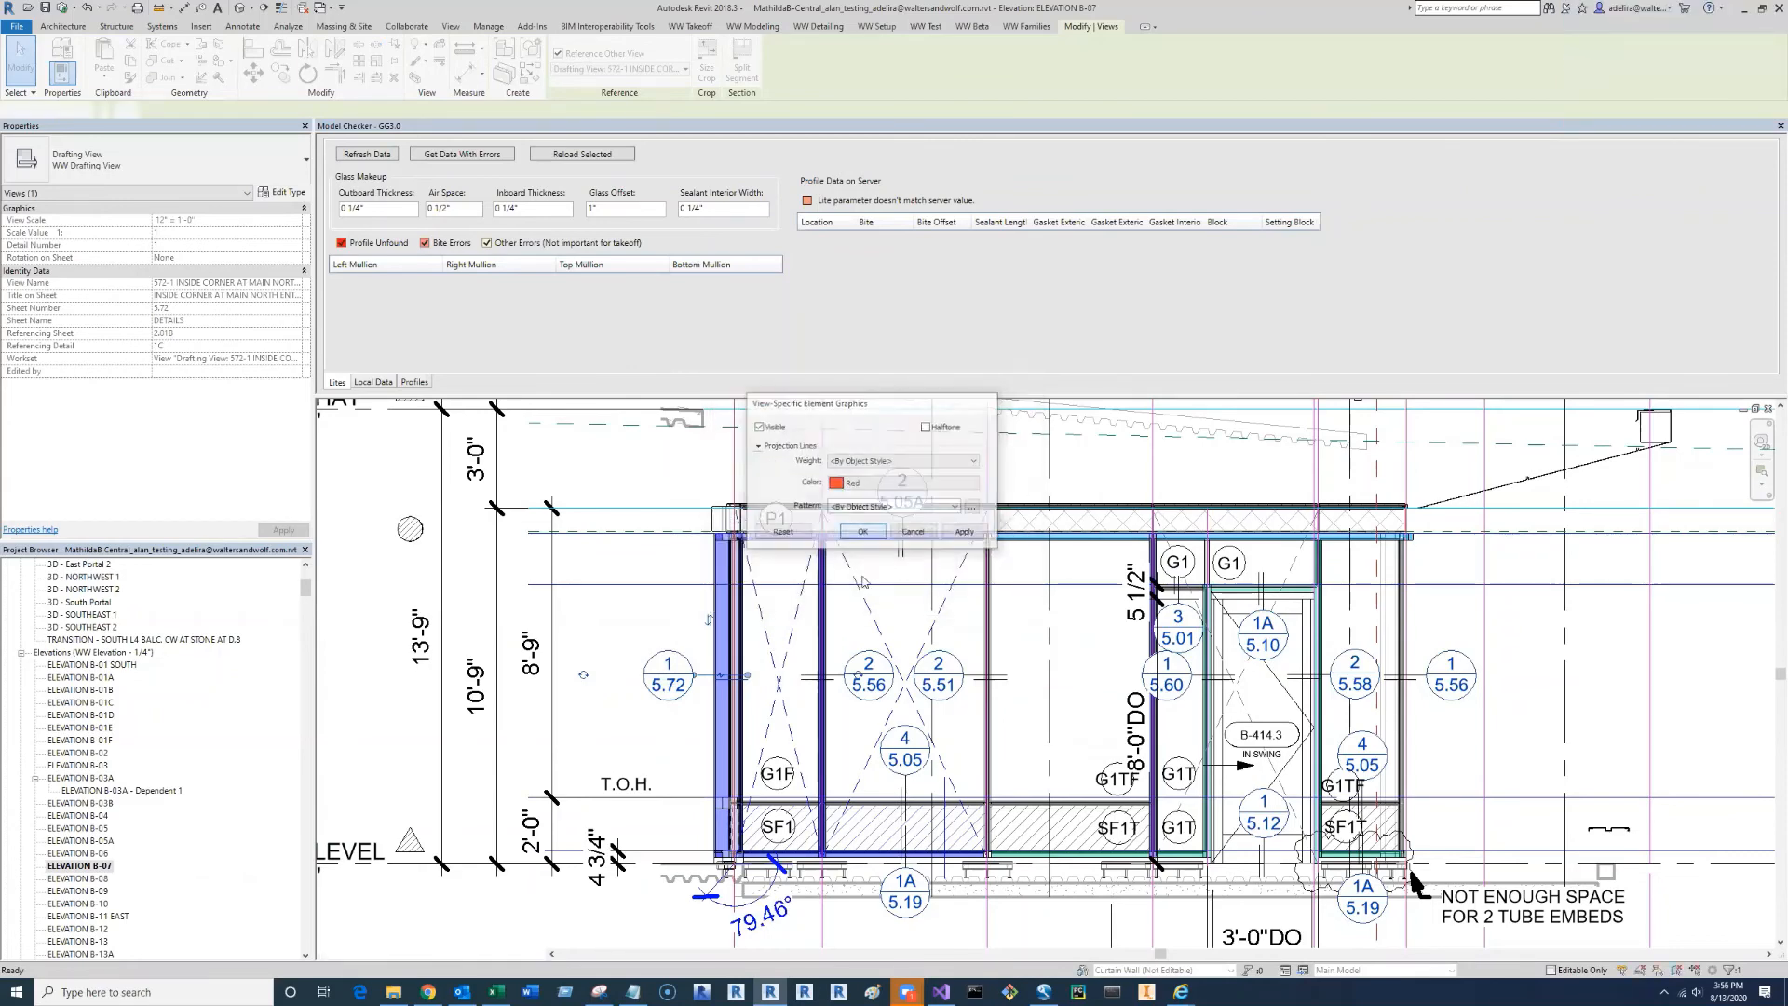
pyautogui.click(638, 638)
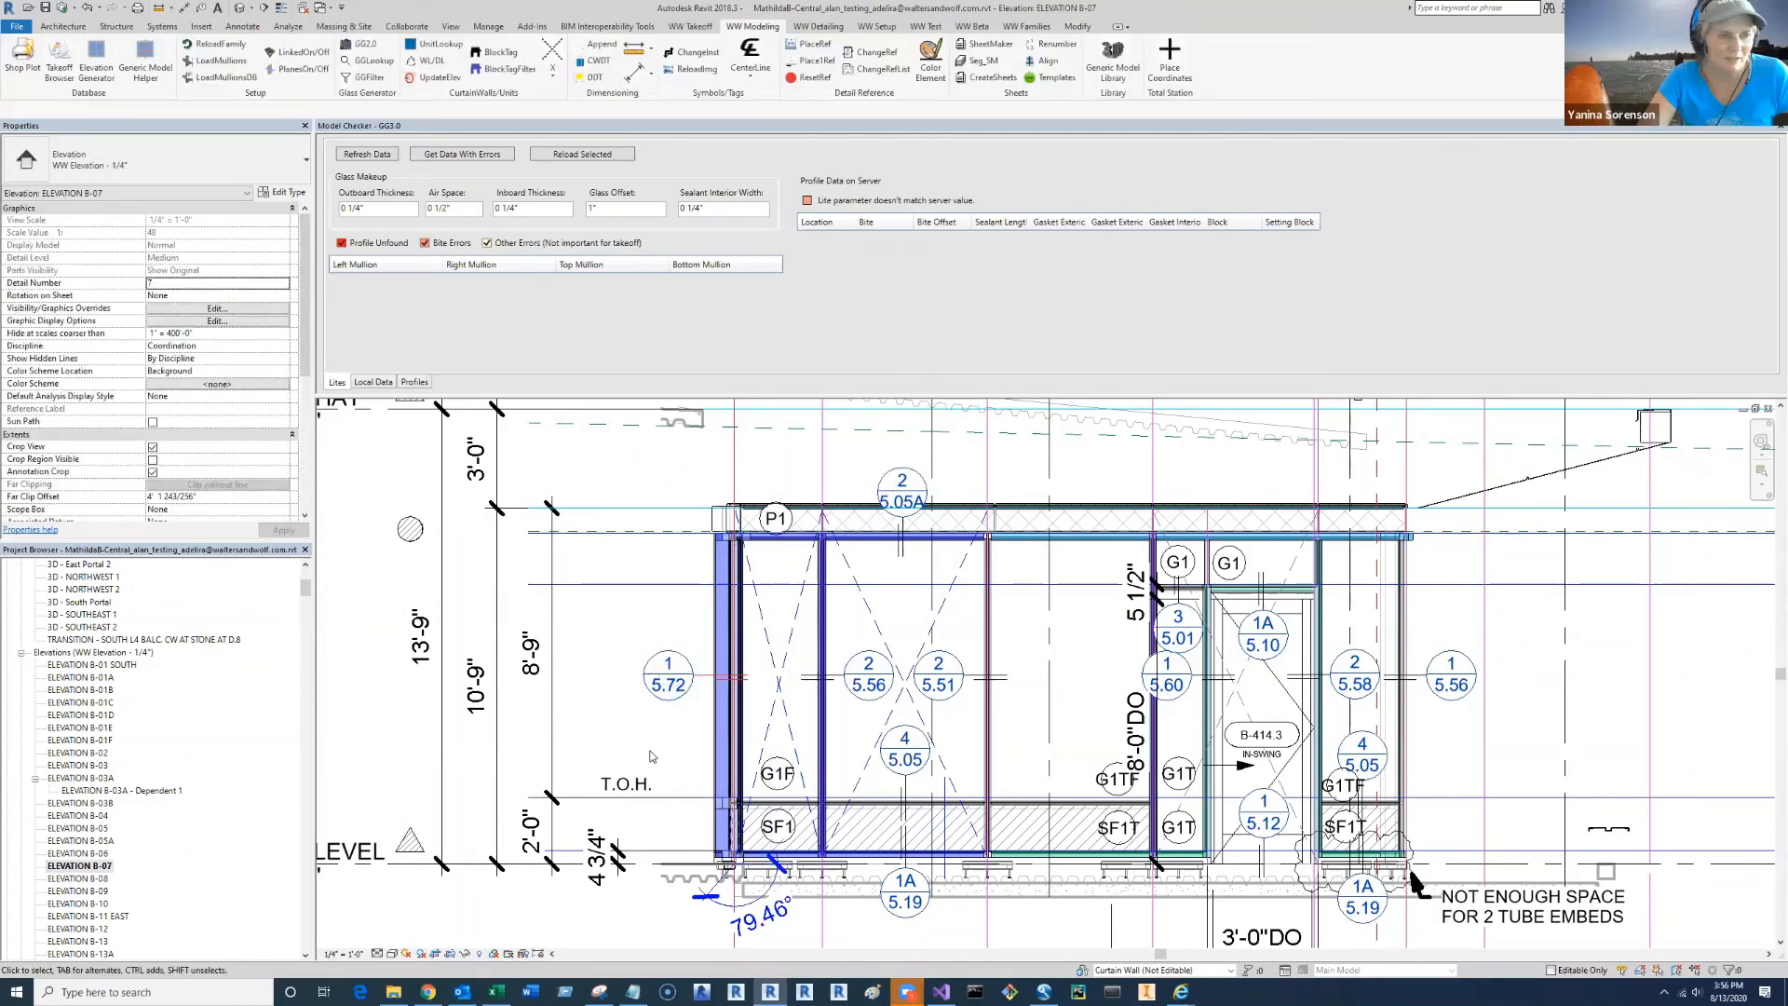
# - Reopen the element graphics override of section tag 1/5.72, check its projection line color and accept red again
pyautogui.rightClick(665, 690)
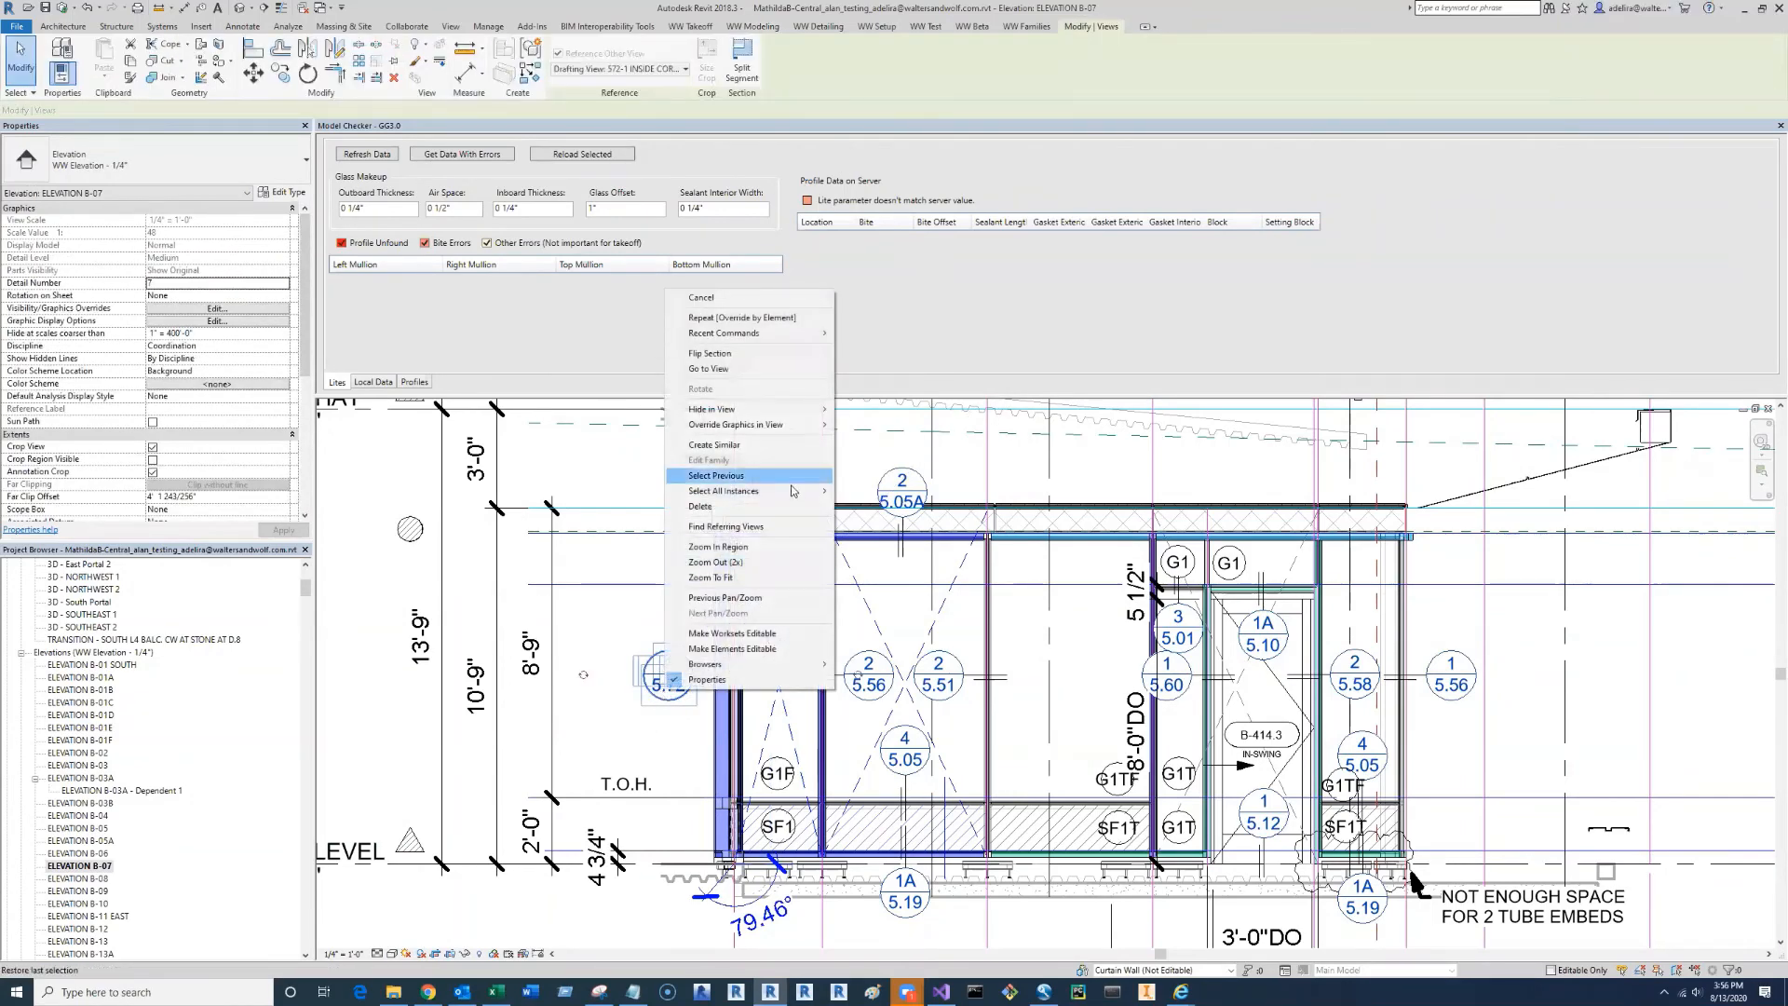
pyautogui.moveTo(763, 425)
pyautogui.click(880, 425)
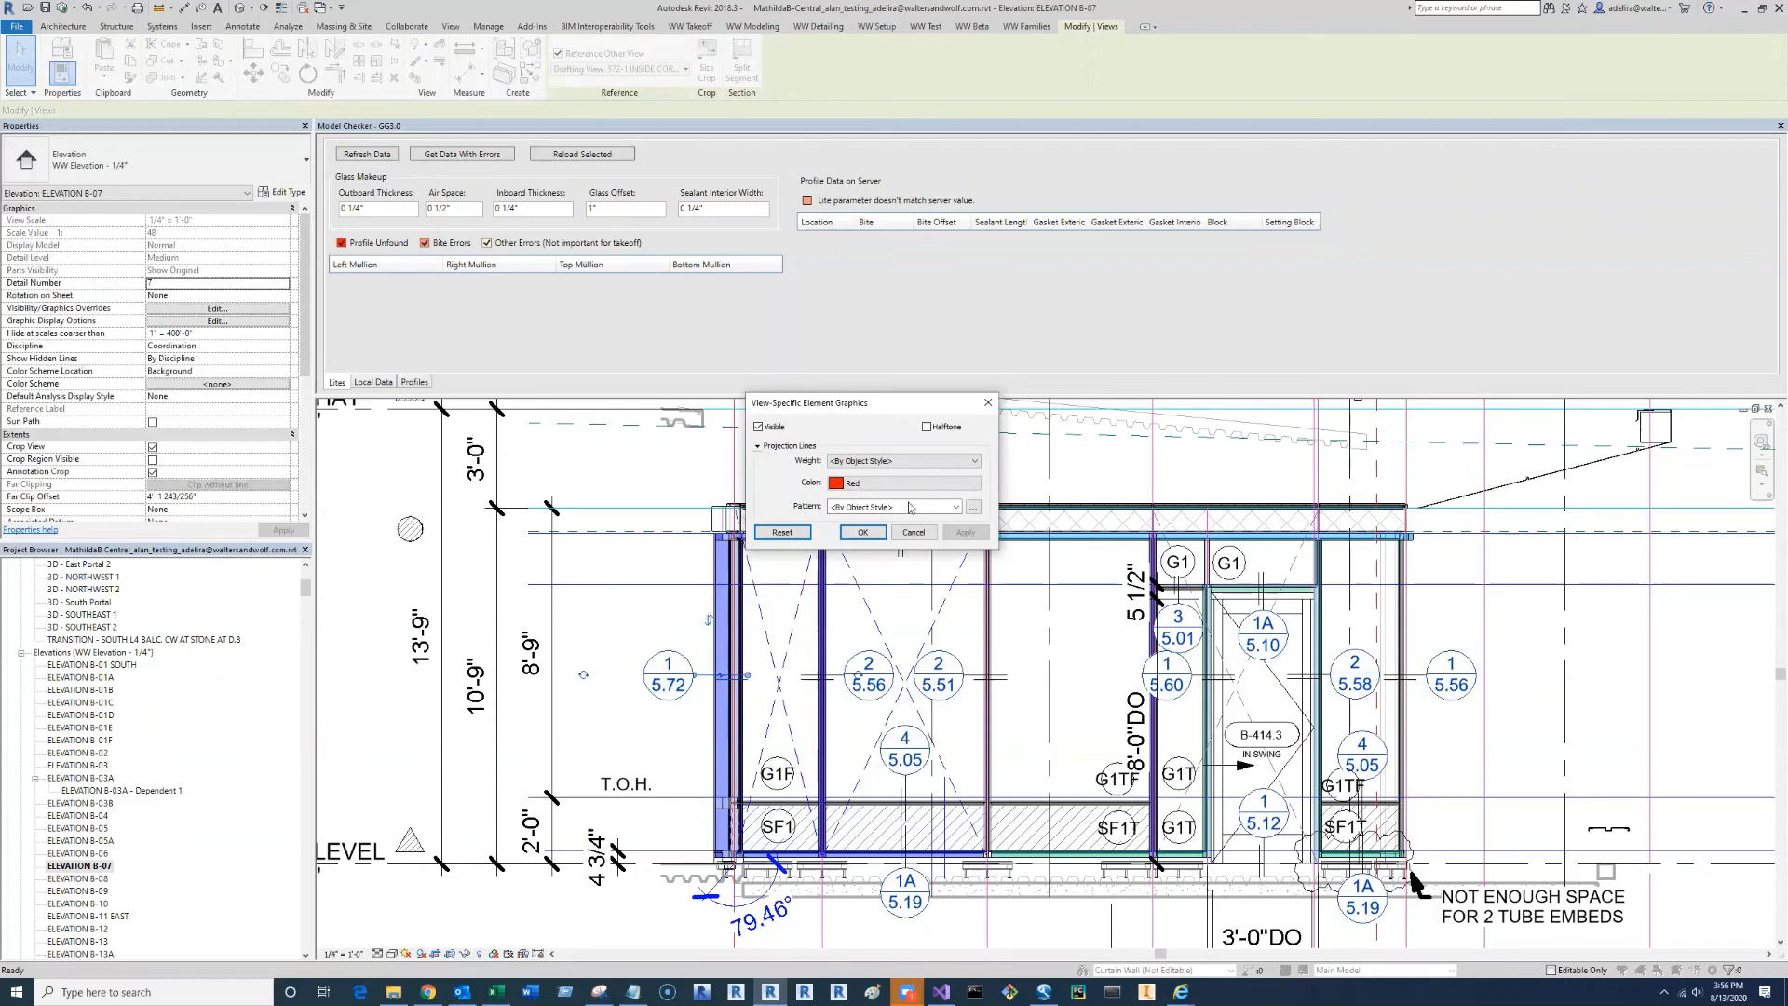
pyautogui.click(866, 485)
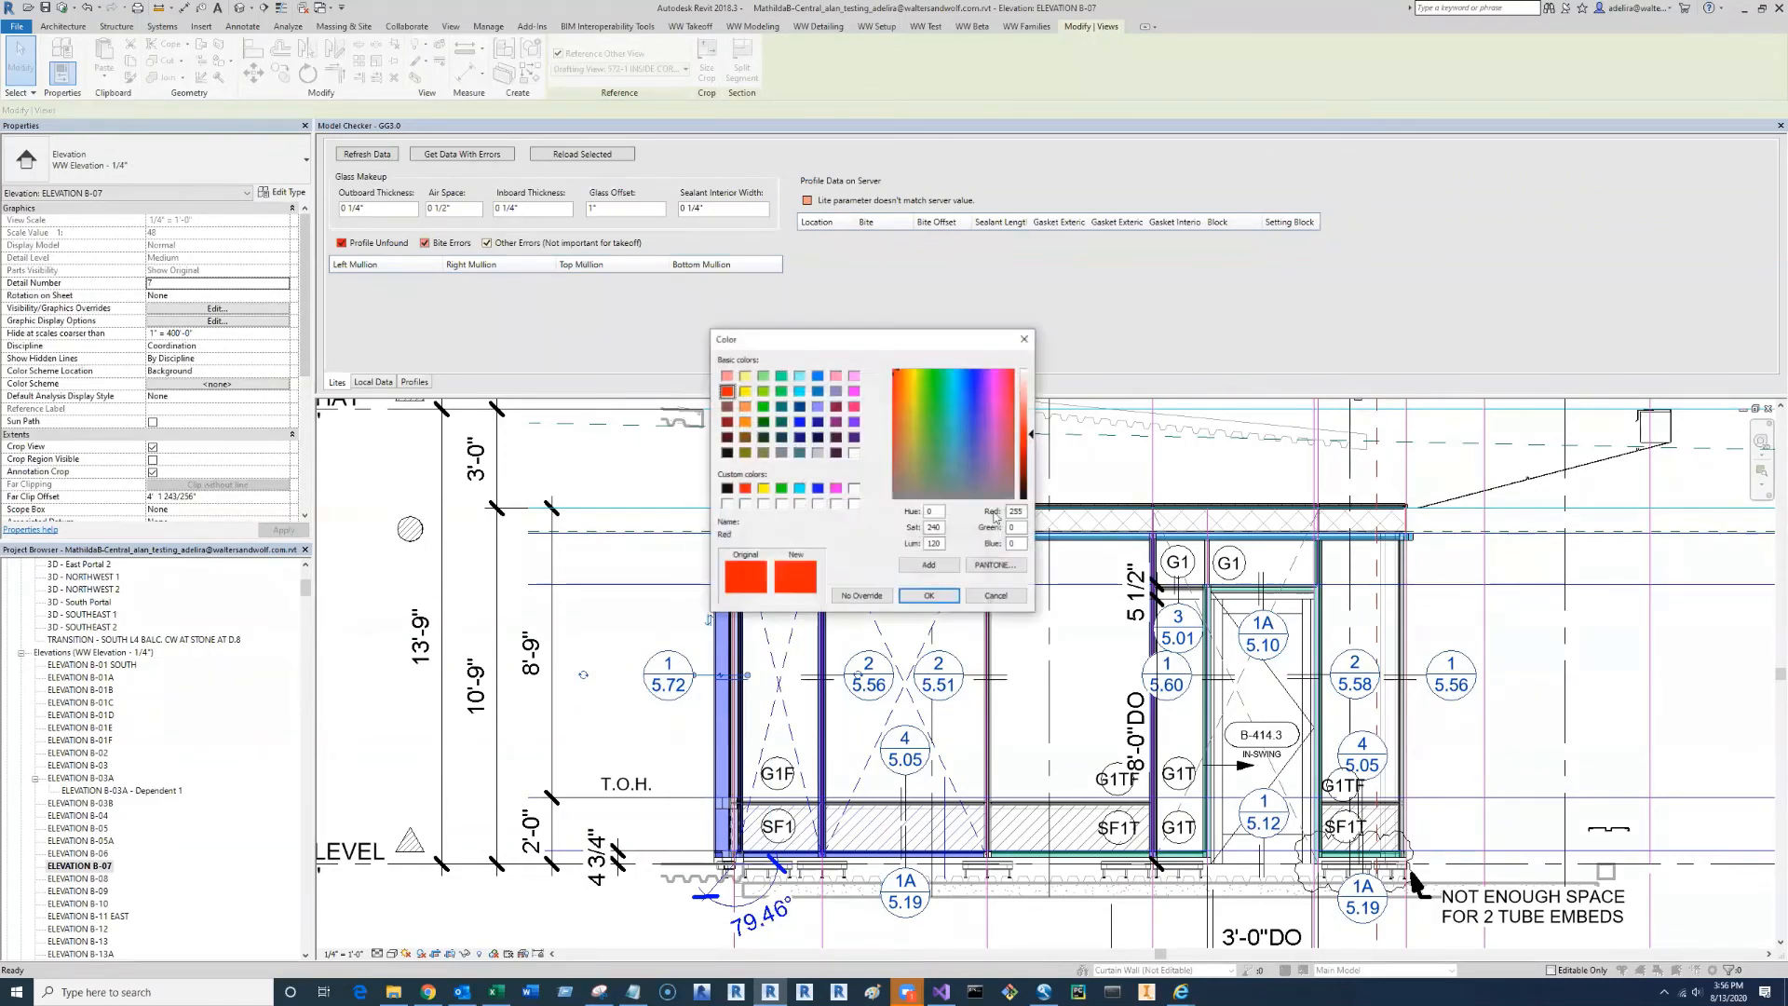
pyautogui.click(929, 595)
pyautogui.click(872, 537)
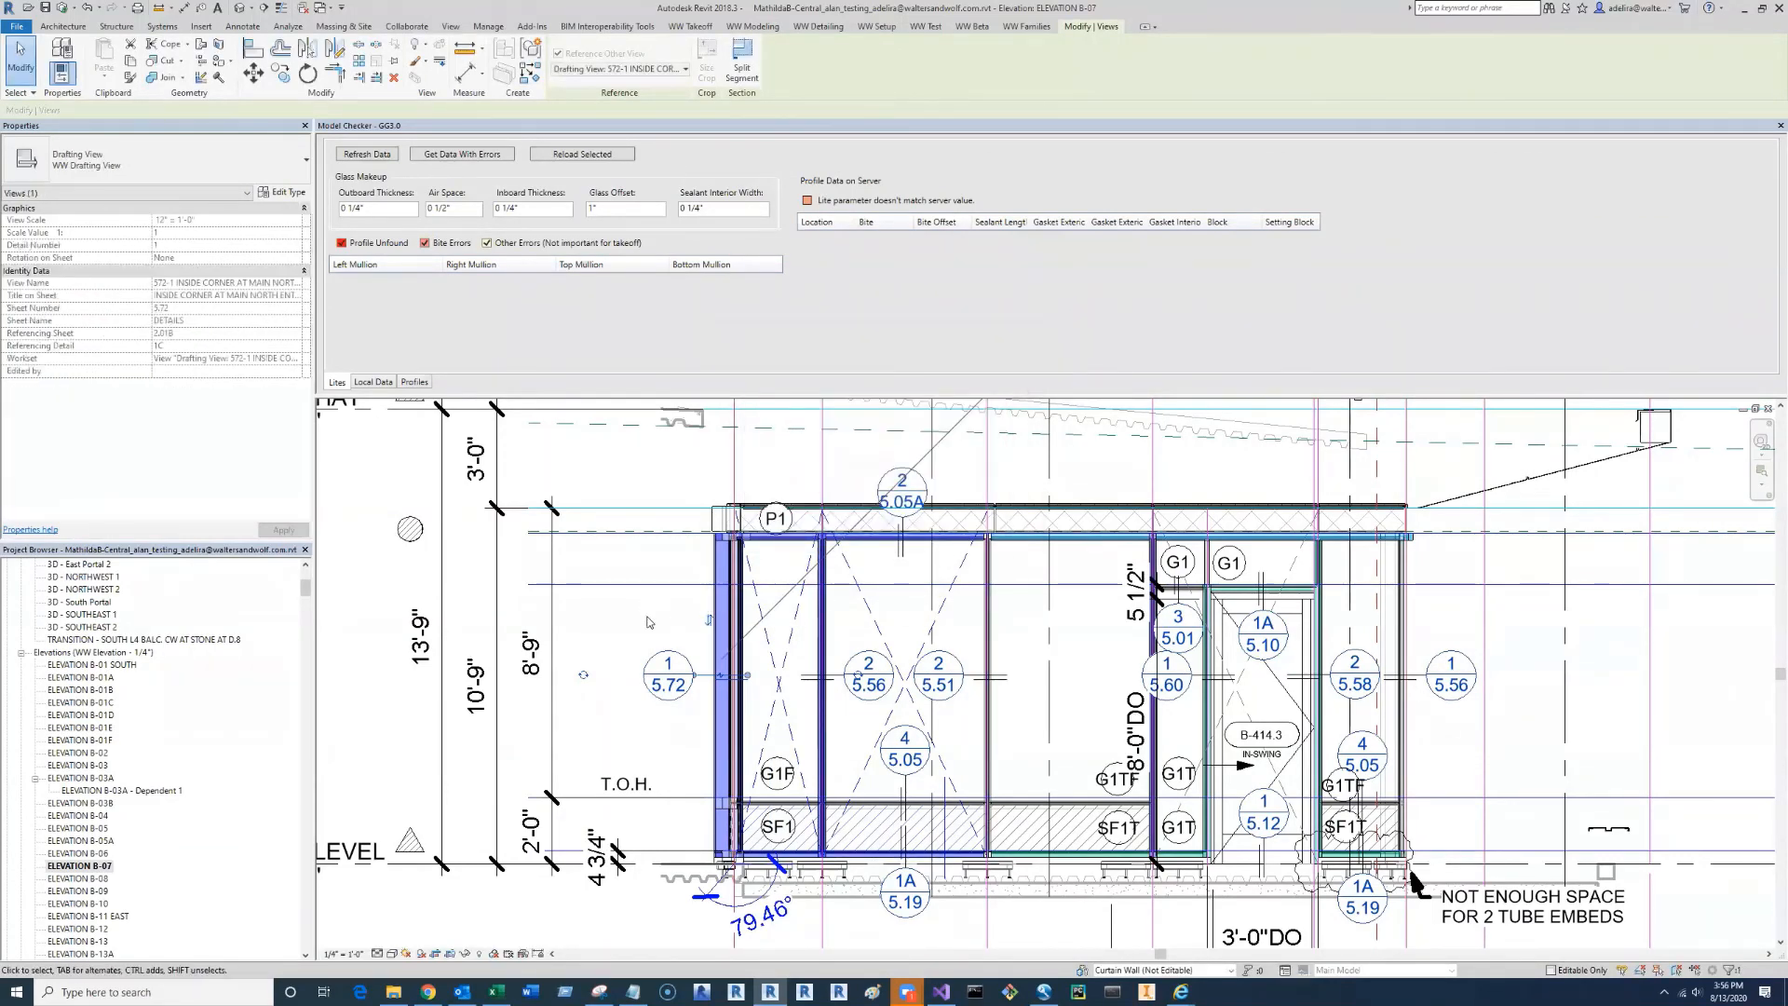
pyautogui.click(646, 613)
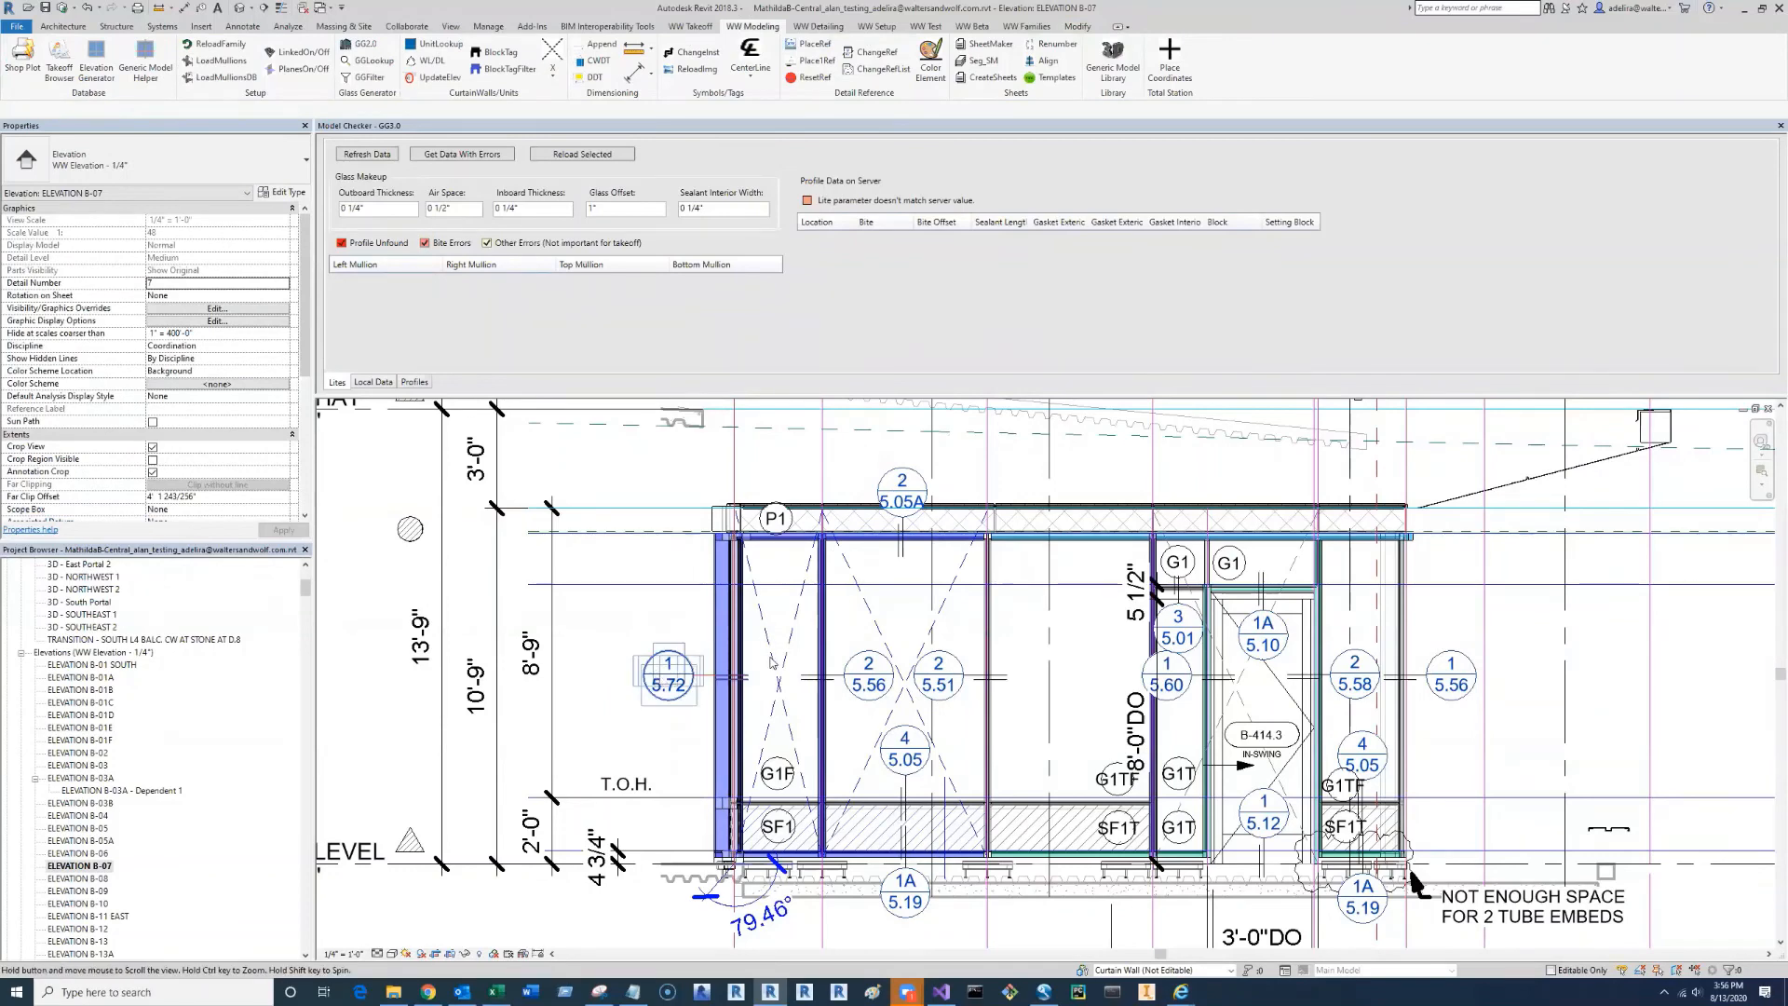
# - Examine section tag 1/5.72 and its cut line up close to check how the color override is applied
pyautogui.moveTo(772, 662); pyautogui.dragTo(870, 628, button='middle')
pyautogui.scroll(3, 735, 657)
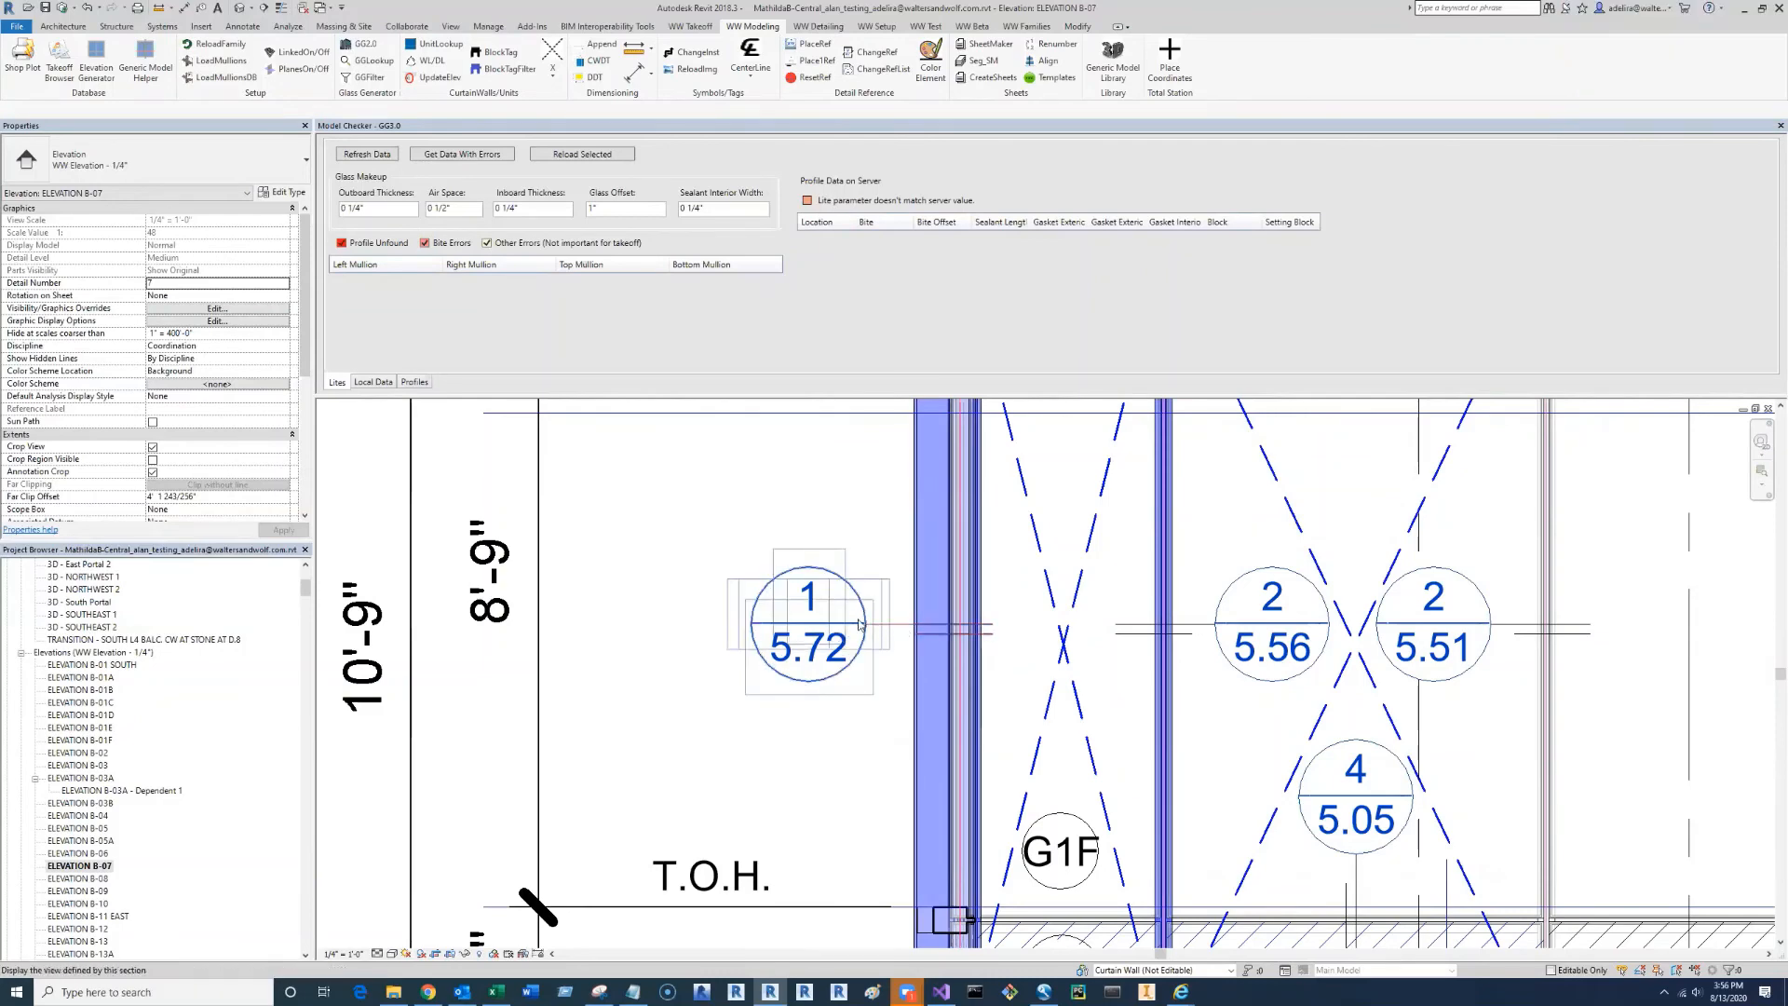
pyautogui.click(810, 621)
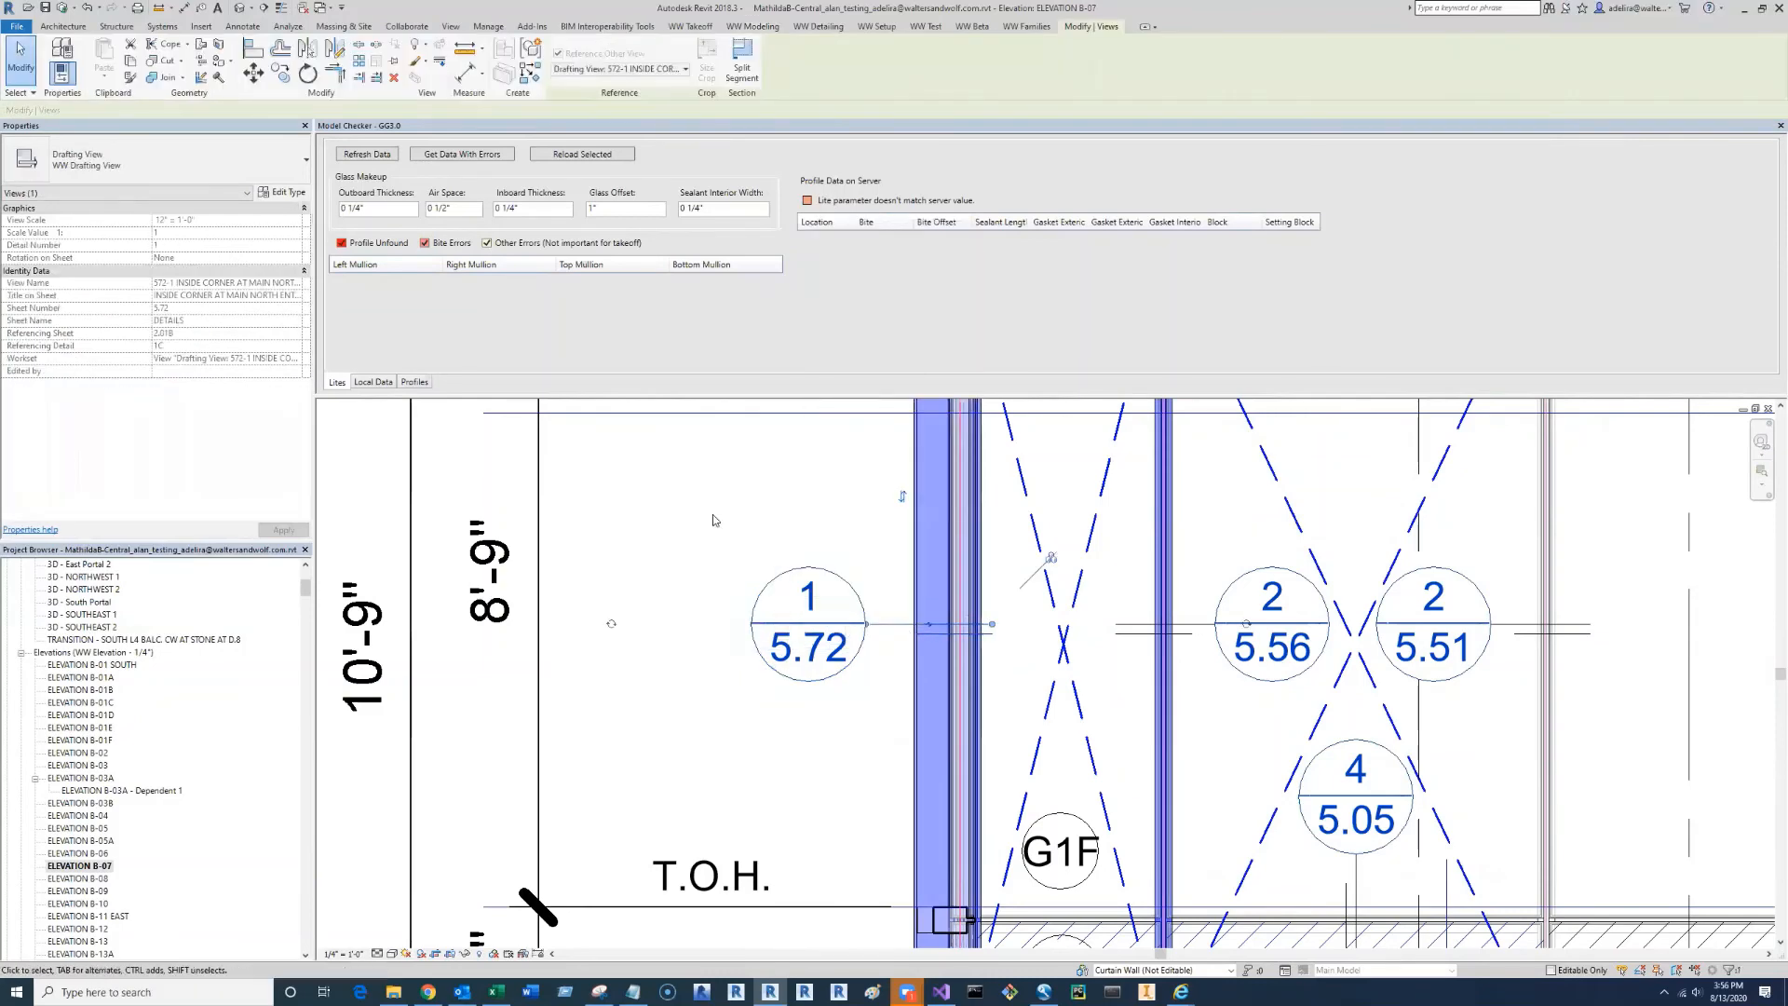
pyautogui.click(712, 519)
pyautogui.scroll(-2, 959, 587)
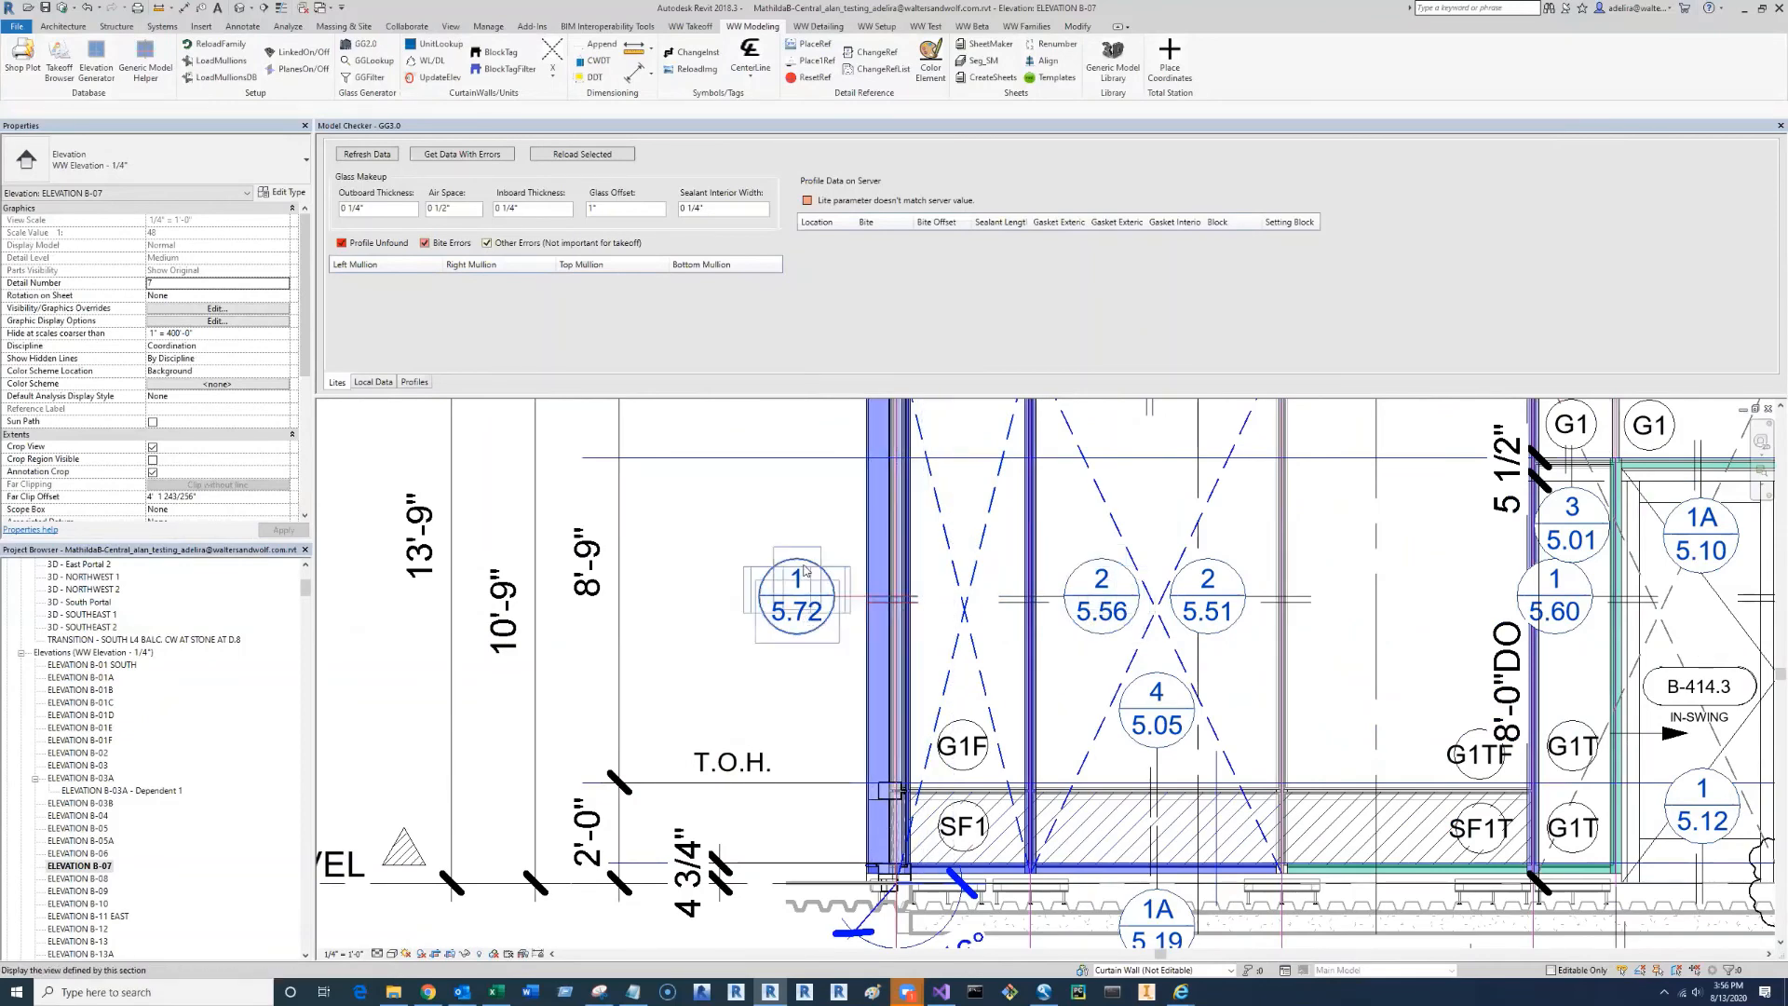
pyautogui.scroll(-3, 824, 579)
pyautogui.scroll(3, 799, 573)
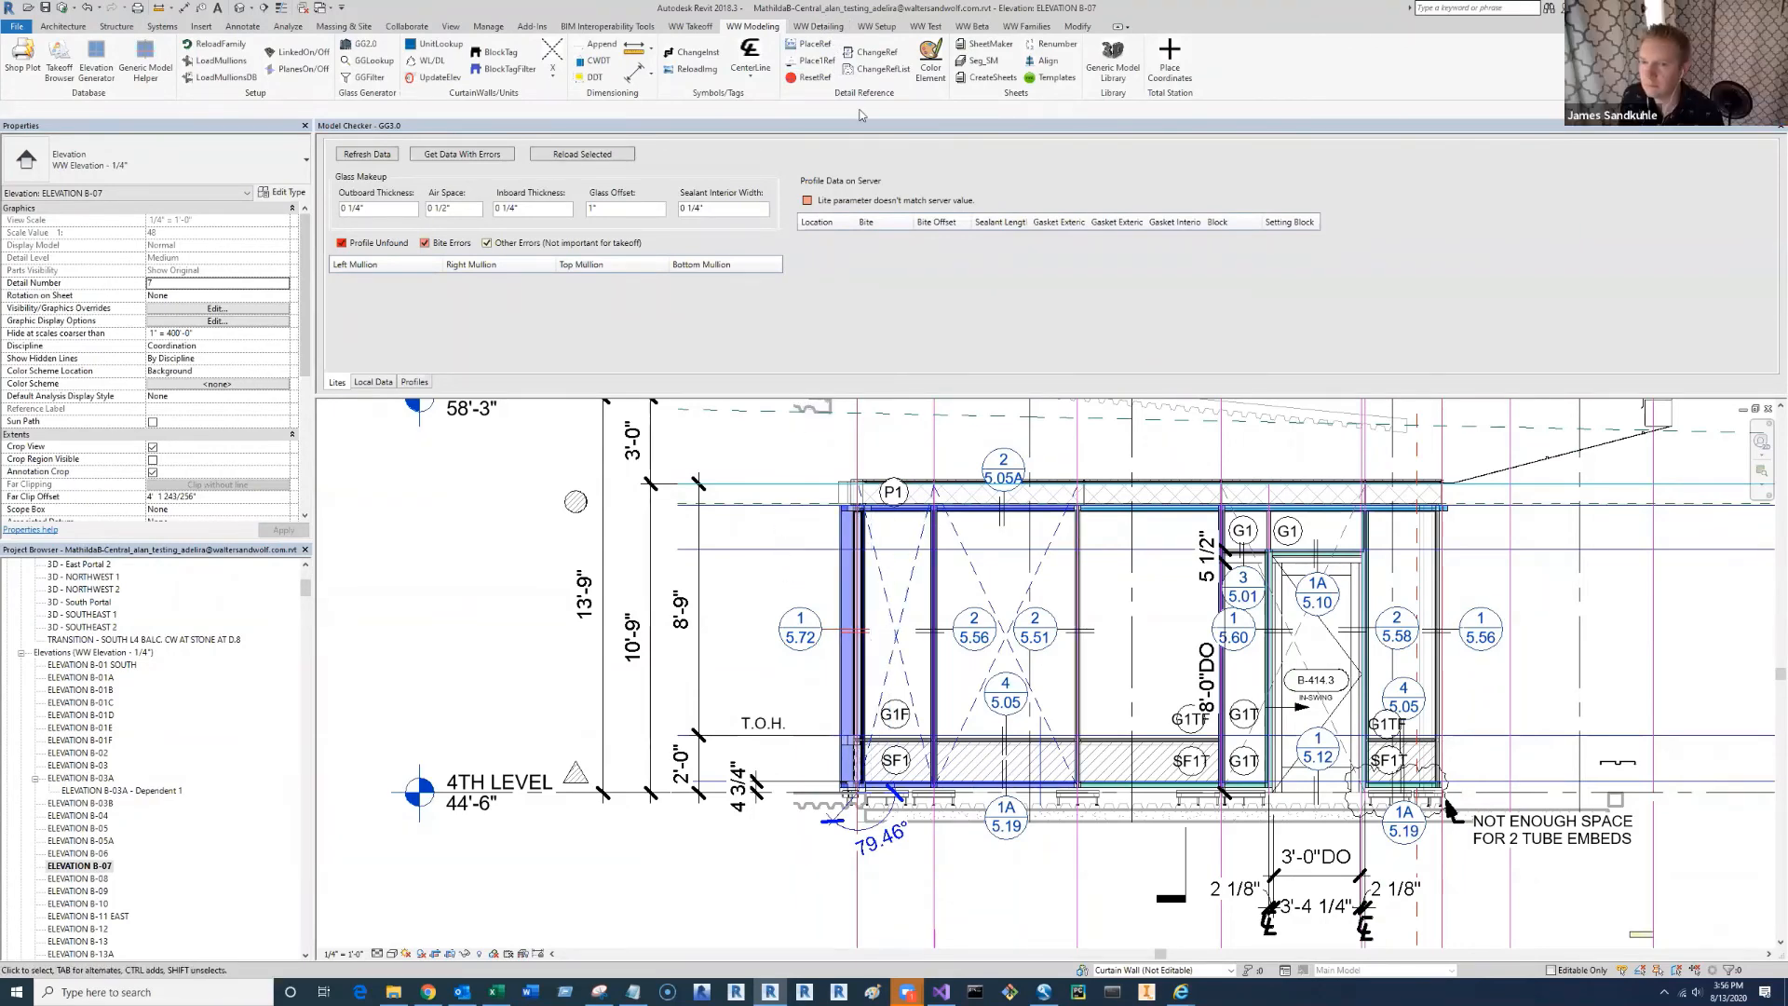
pyautogui.click(824, 28)
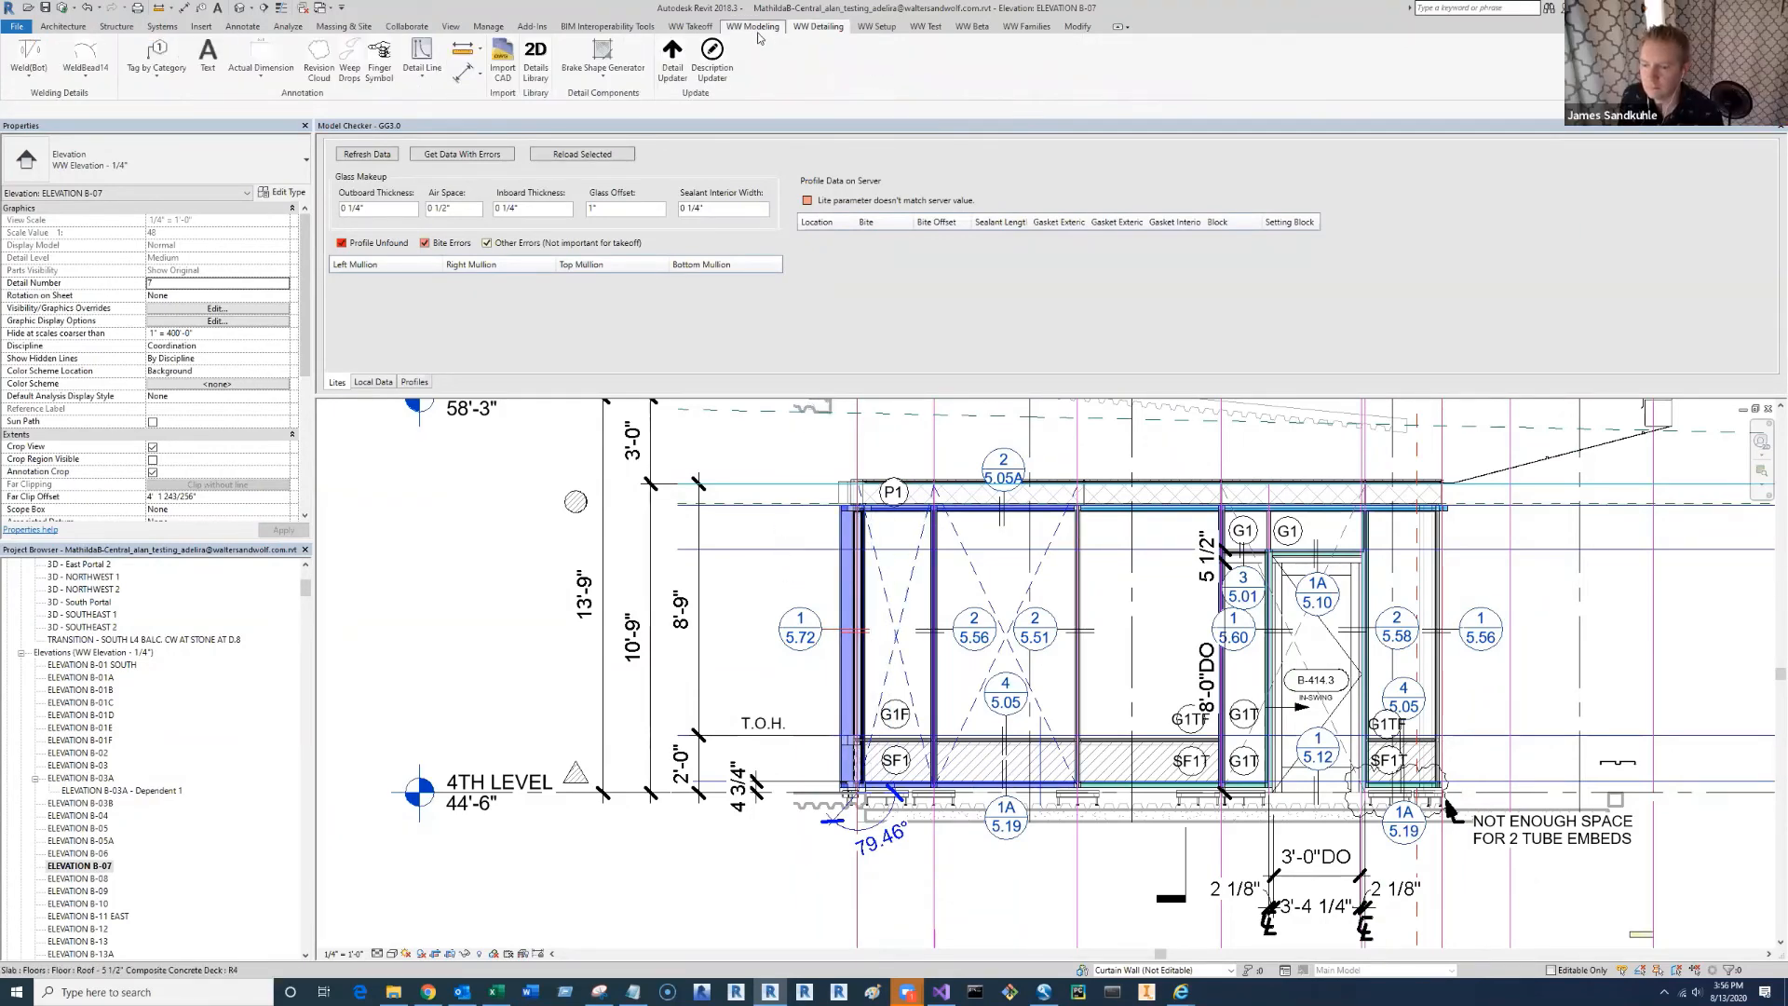
pyautogui.click(753, 27)
pyautogui.click(800, 28)
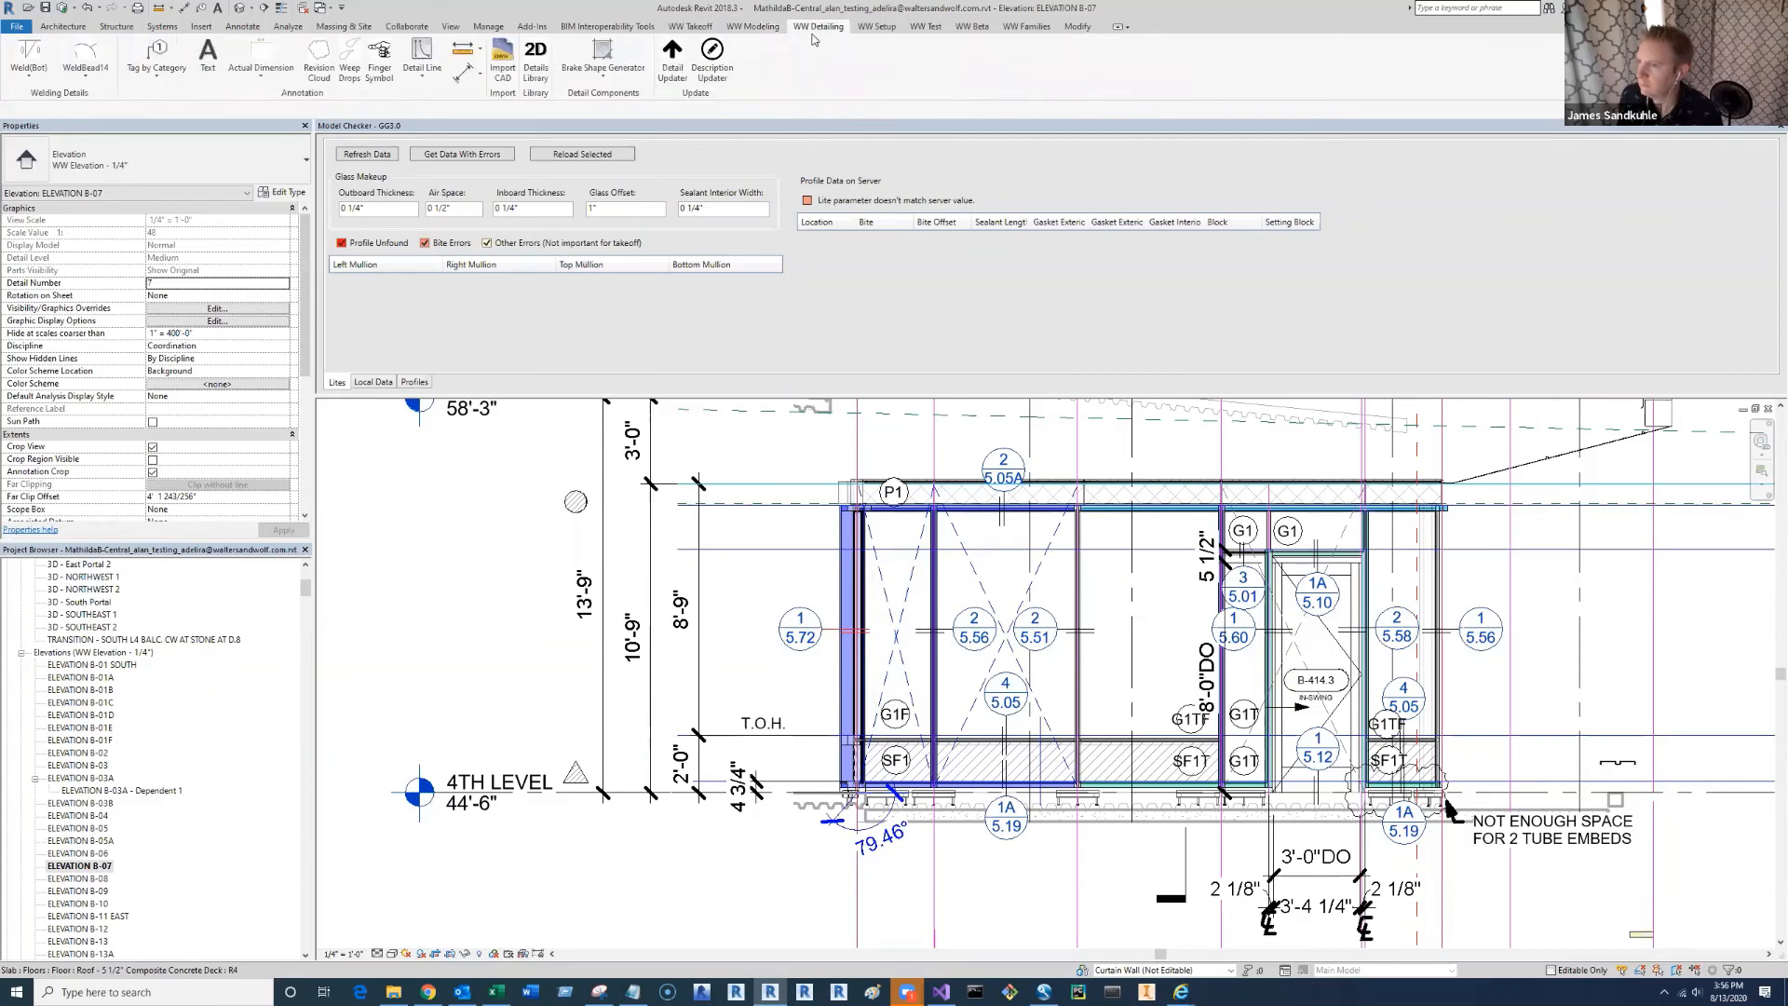
pyautogui.click(603, 56)
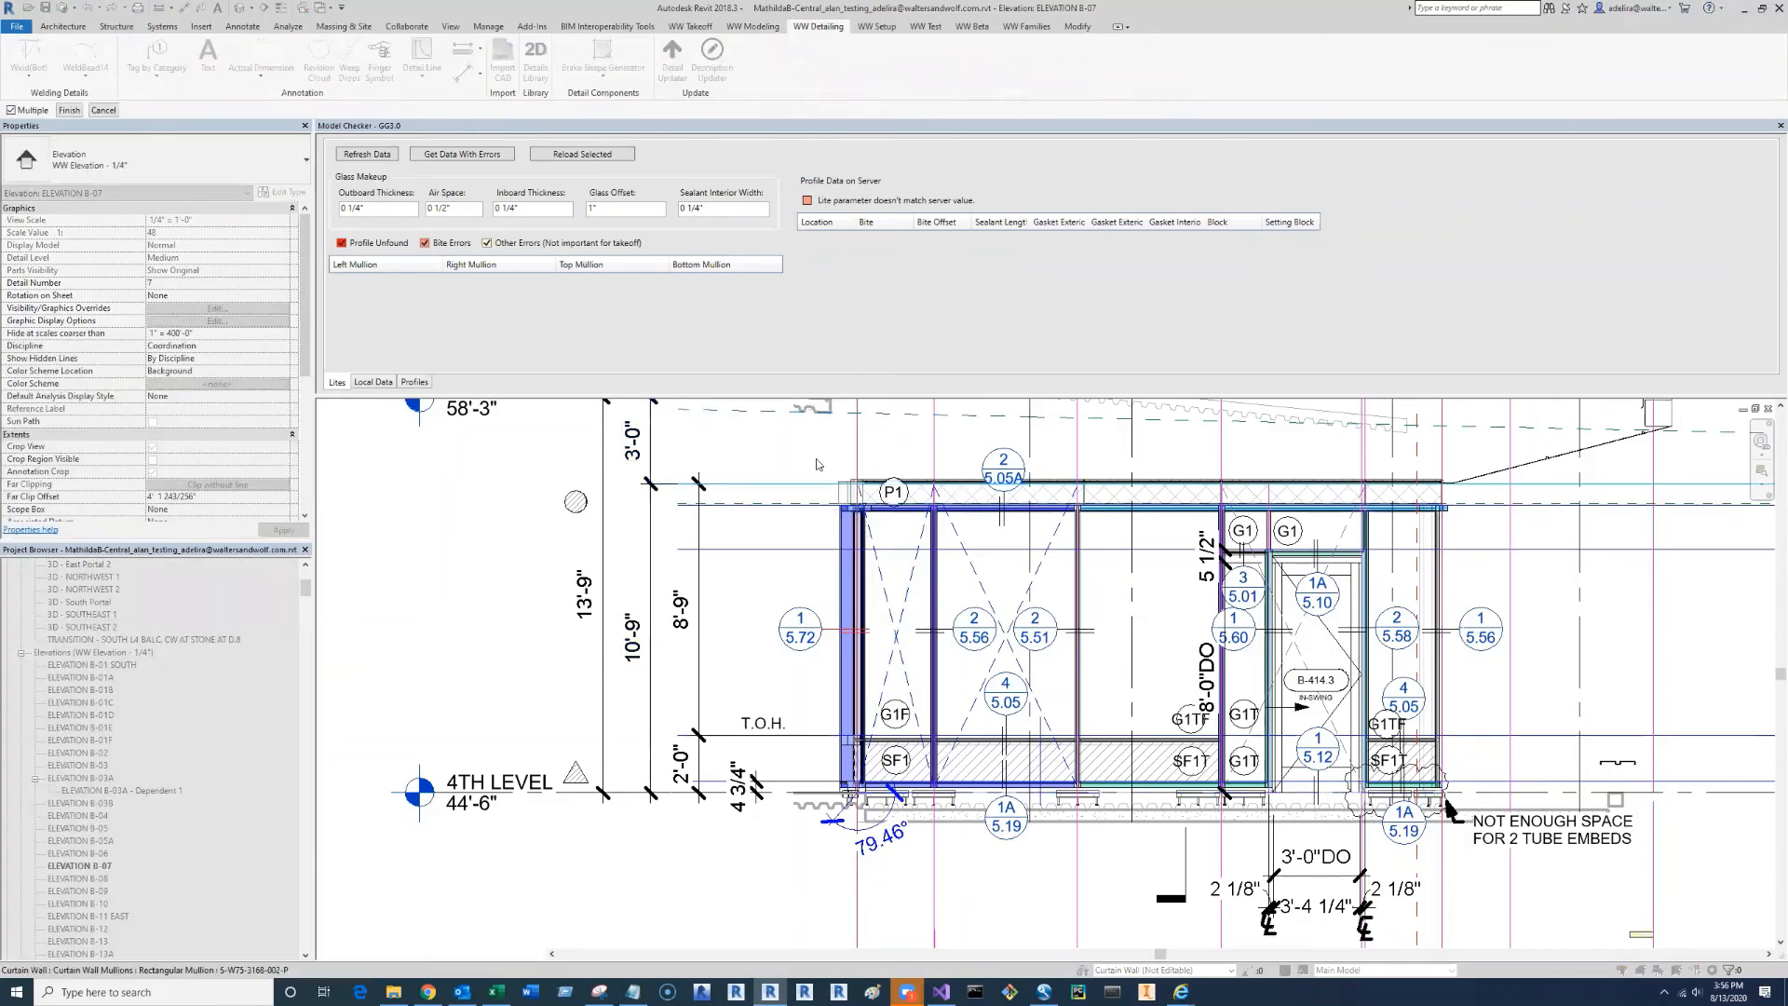
# - Collapse the 1/4" elevations group and open the detail view 321-2A ANCHOR AT ROOF
pyautogui.click(20, 652)
pyautogui.click(20, 702)
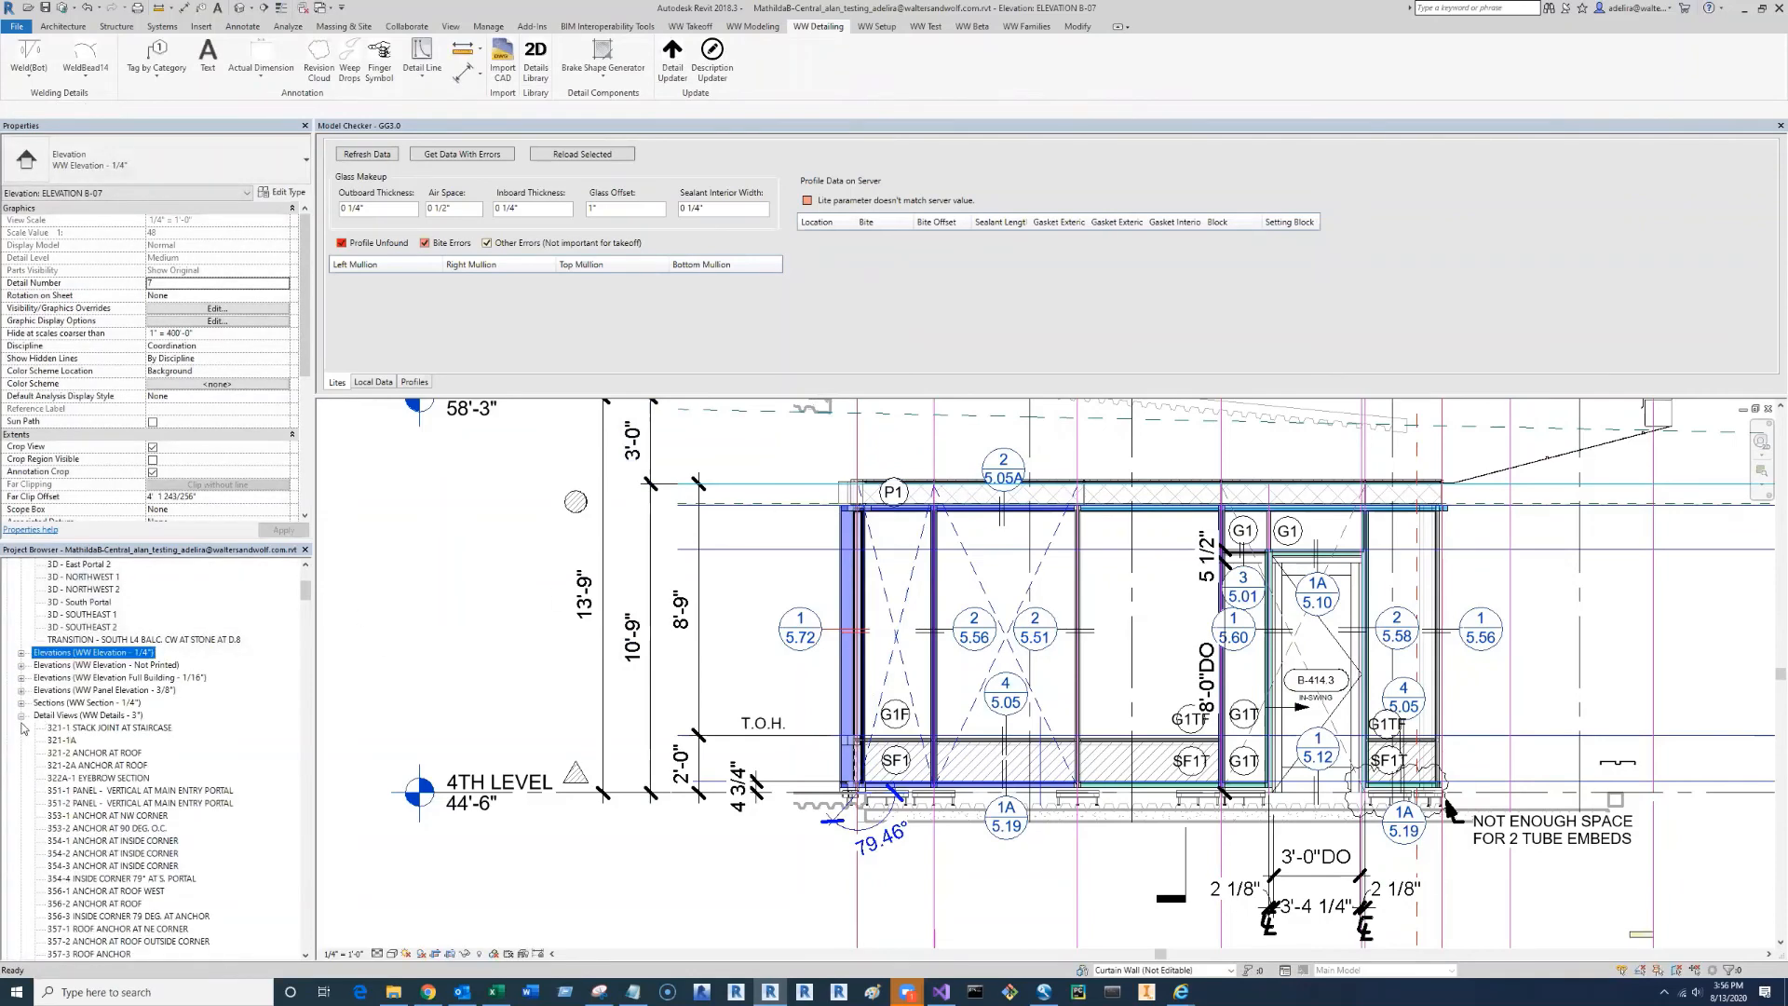
pyautogui.scroll(-1, 56, 735)
pyautogui.doubleClick(93, 727)
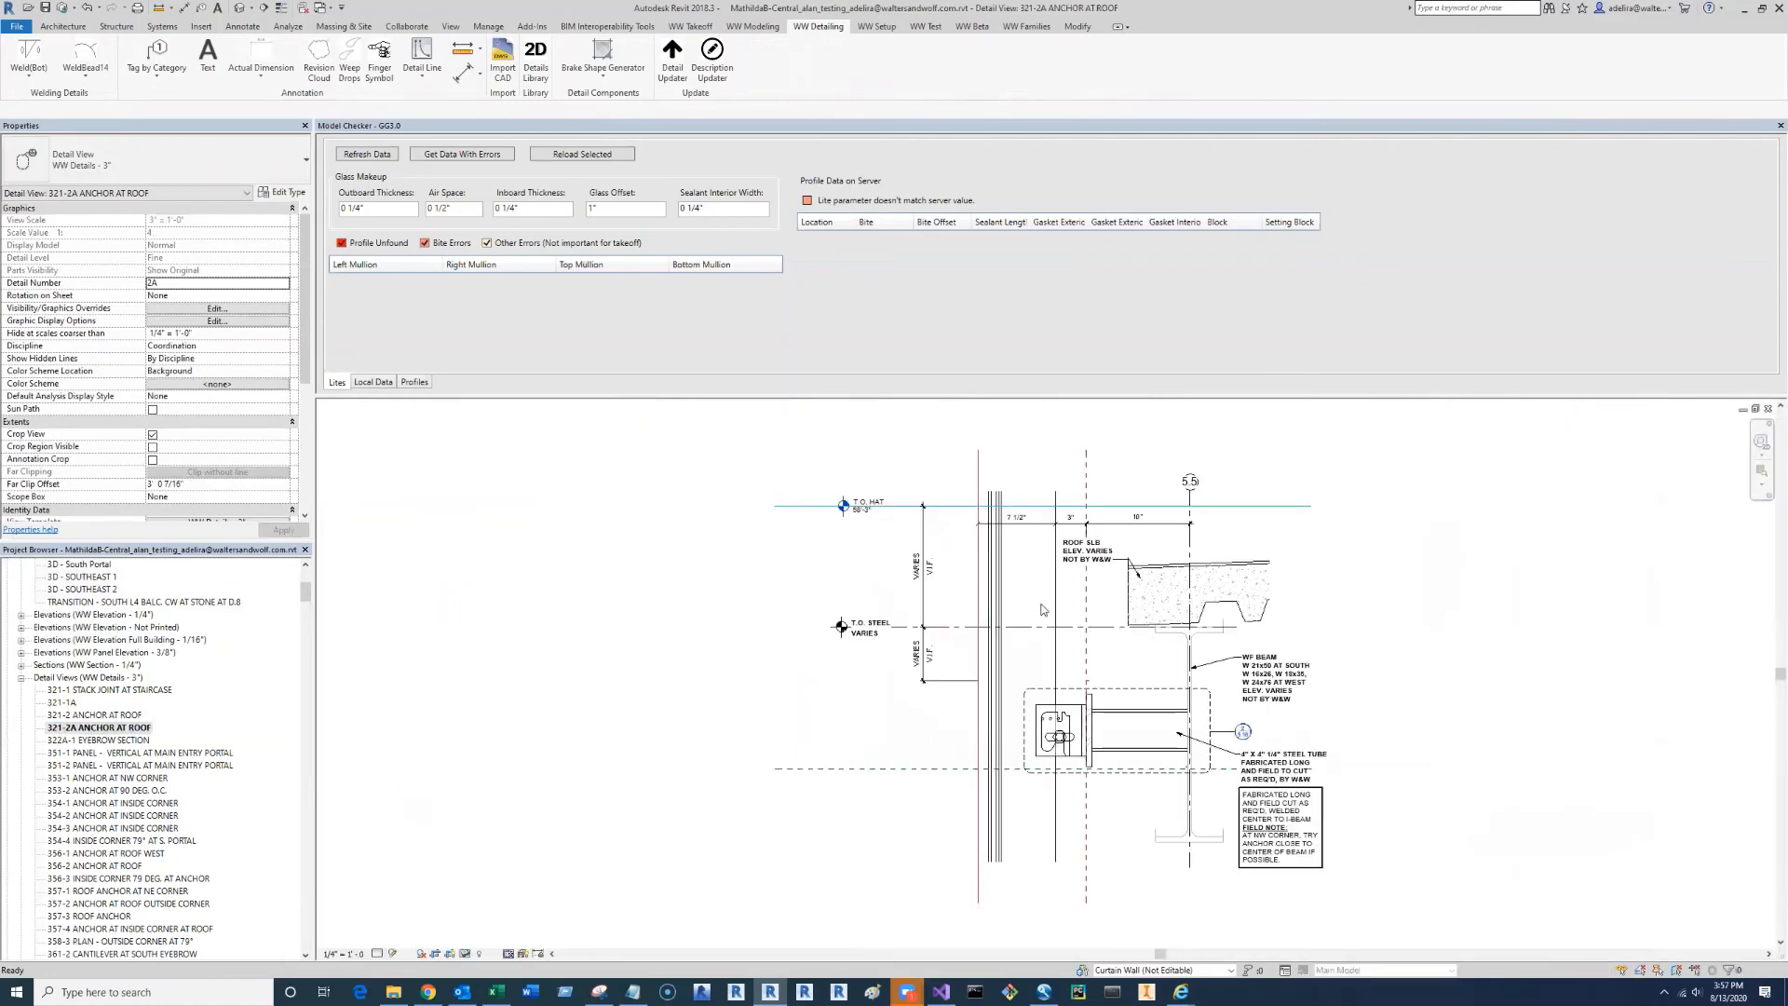
# - Draw a three-segment, open-bottomed chain of CENTER-style detail lines between the vertical mullion and the roof slab
pyautogui.moveTo(749, 584); pyautogui.dragTo(230, 596, button='middle')
pyautogui.scroll(2, 429, 589)
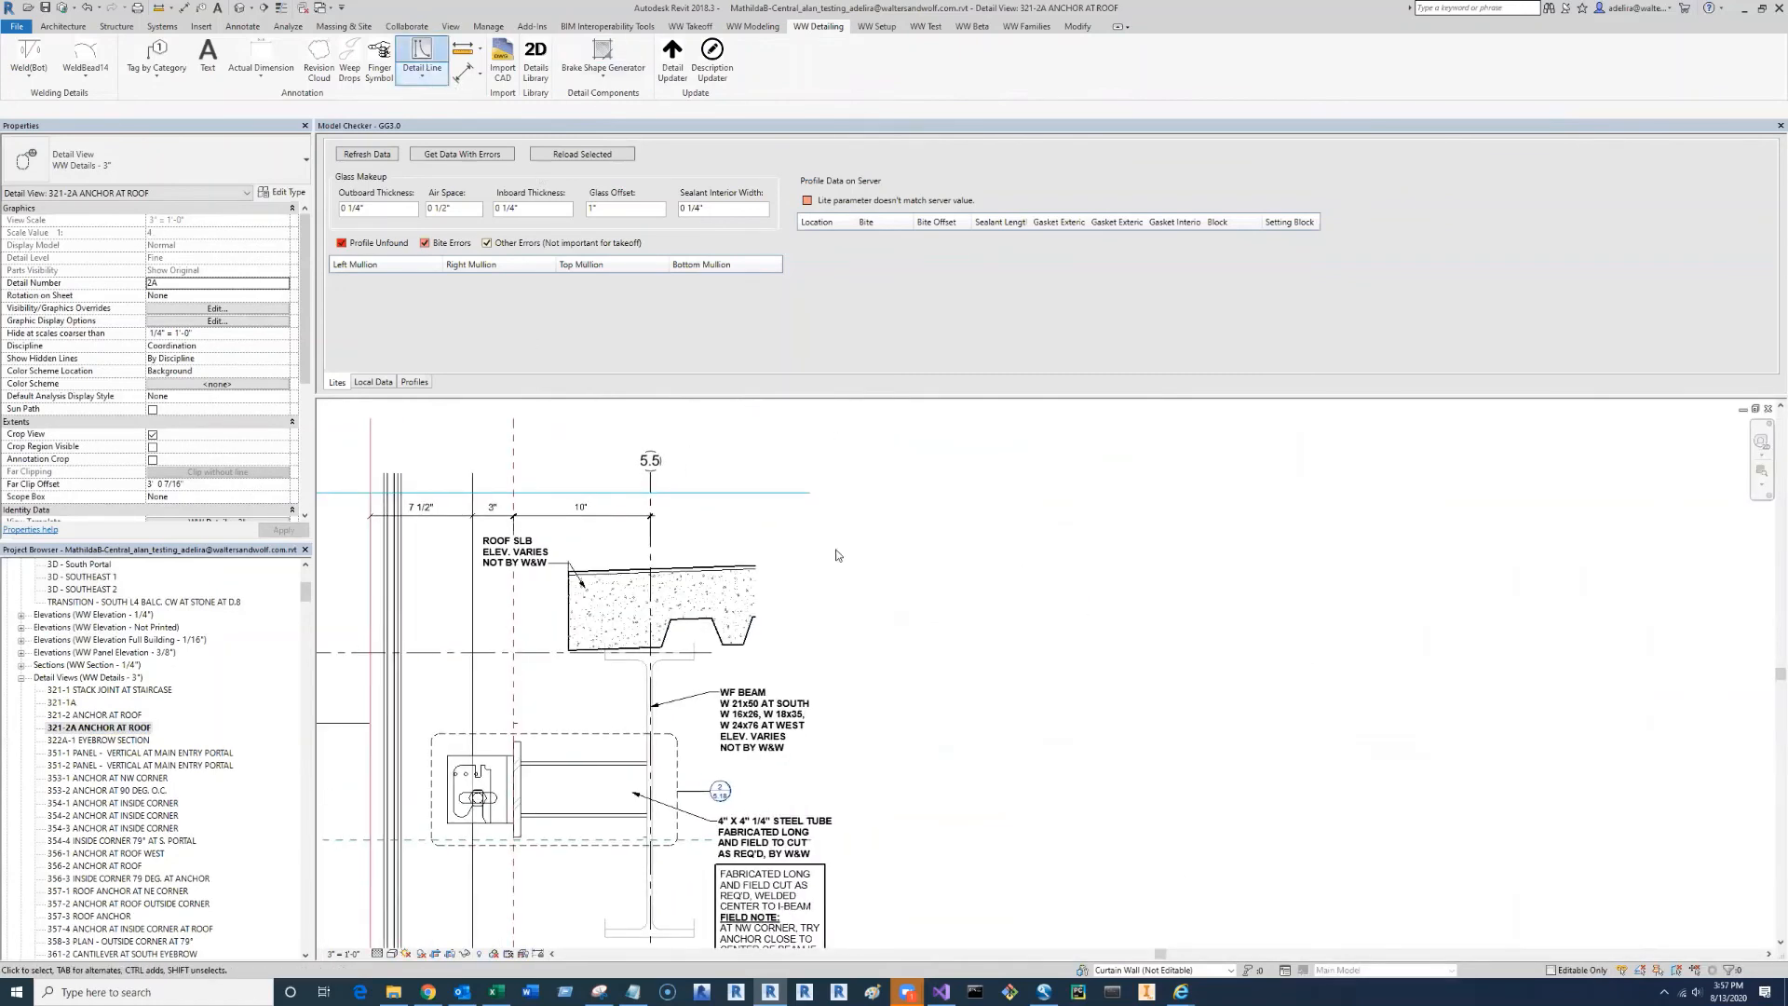
pyautogui.moveTo(602, 493); pyautogui.dragTo(1017, 463, button='middle')
pyautogui.scroll(4, 825, 638)
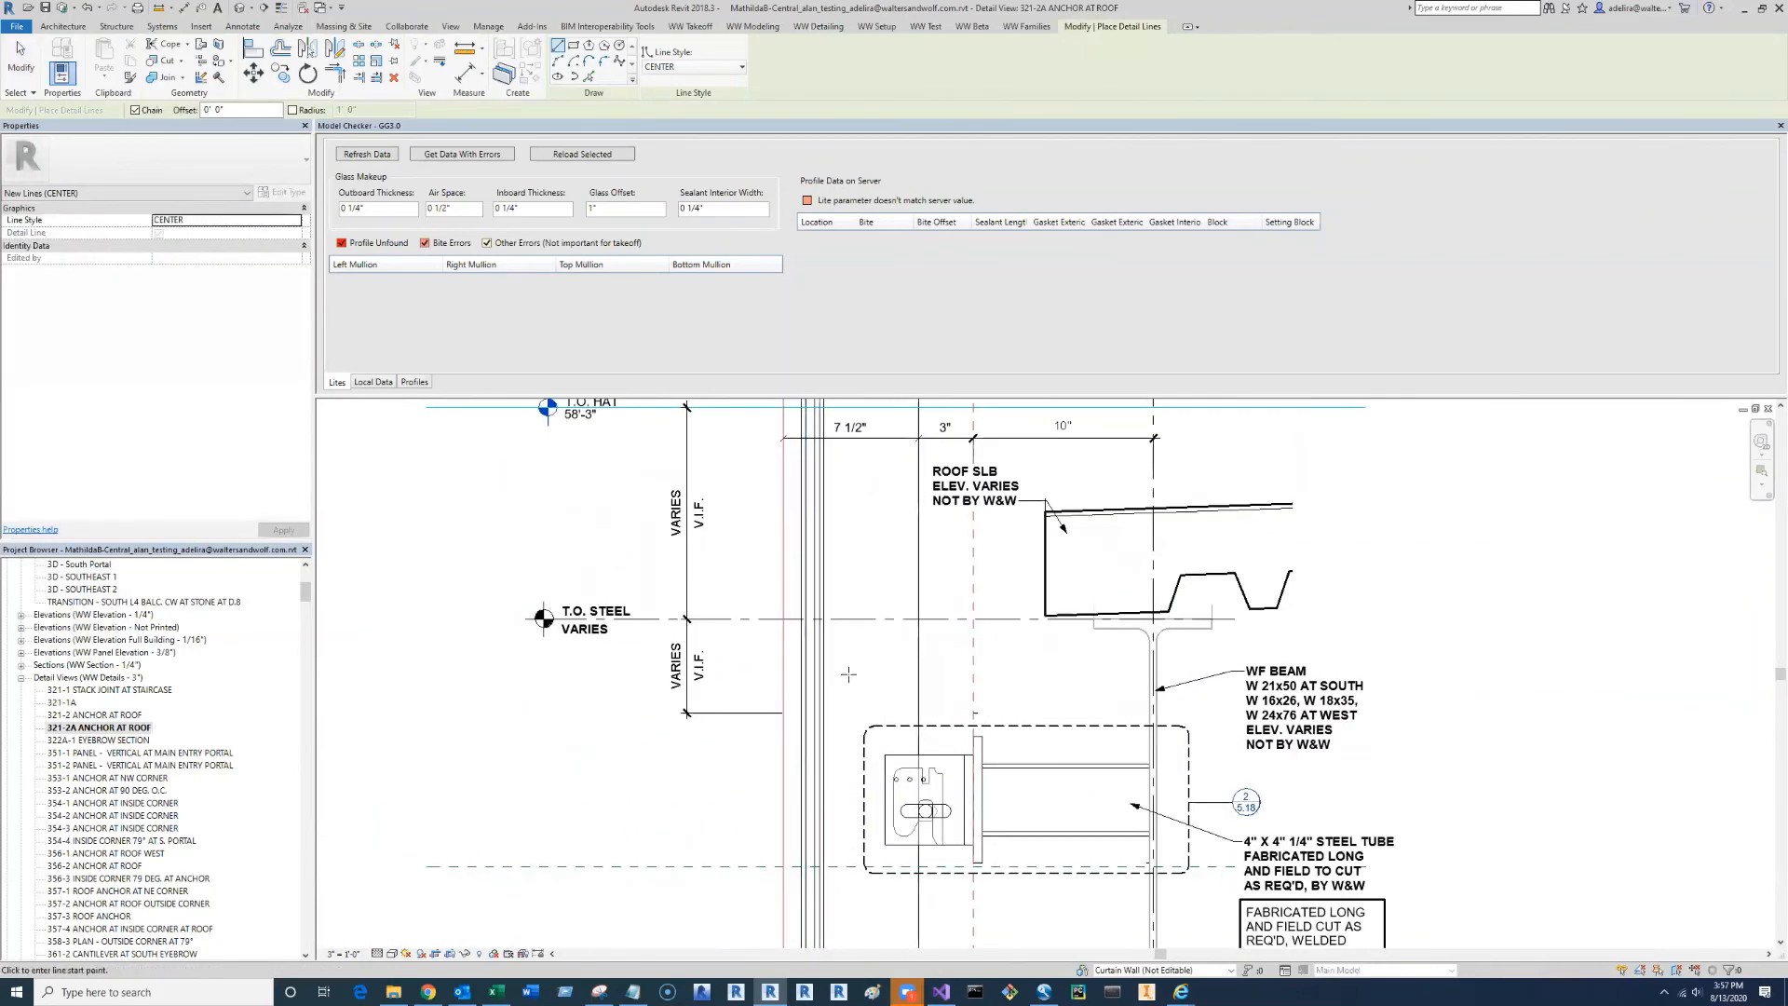
pyautogui.click(849, 673)
pyautogui.click(849, 554)
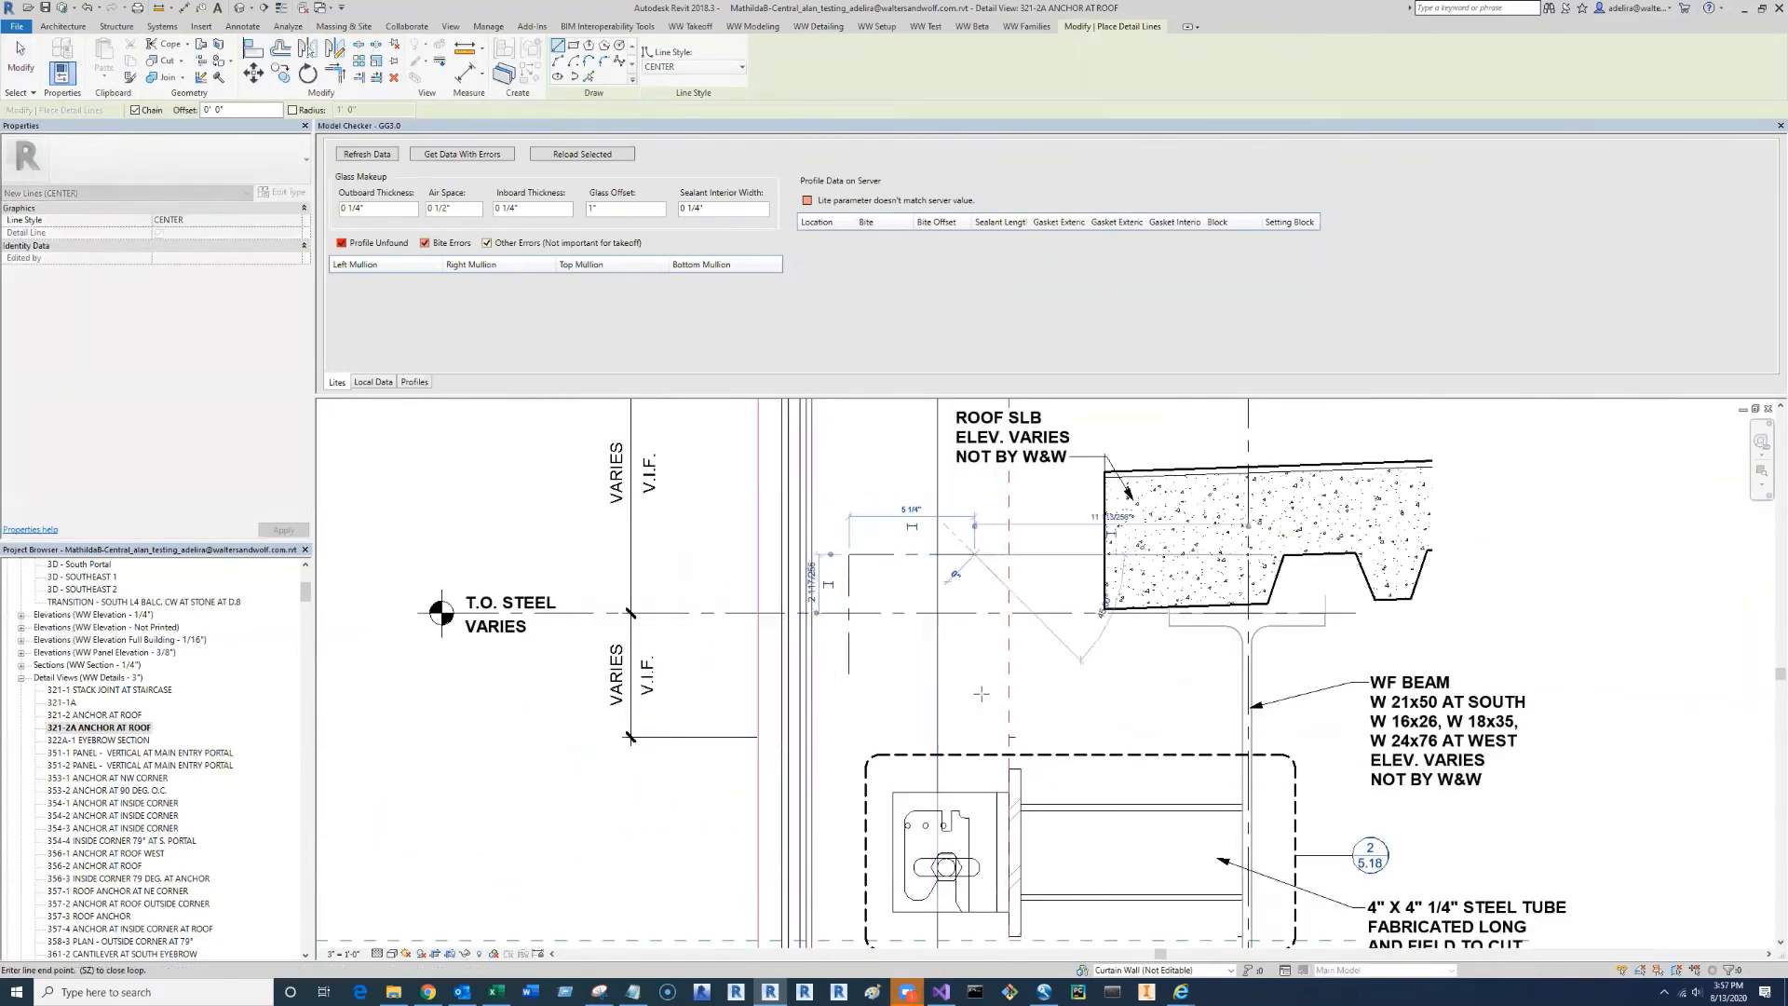
pyautogui.click(1010, 554)
pyautogui.click(975, 673)
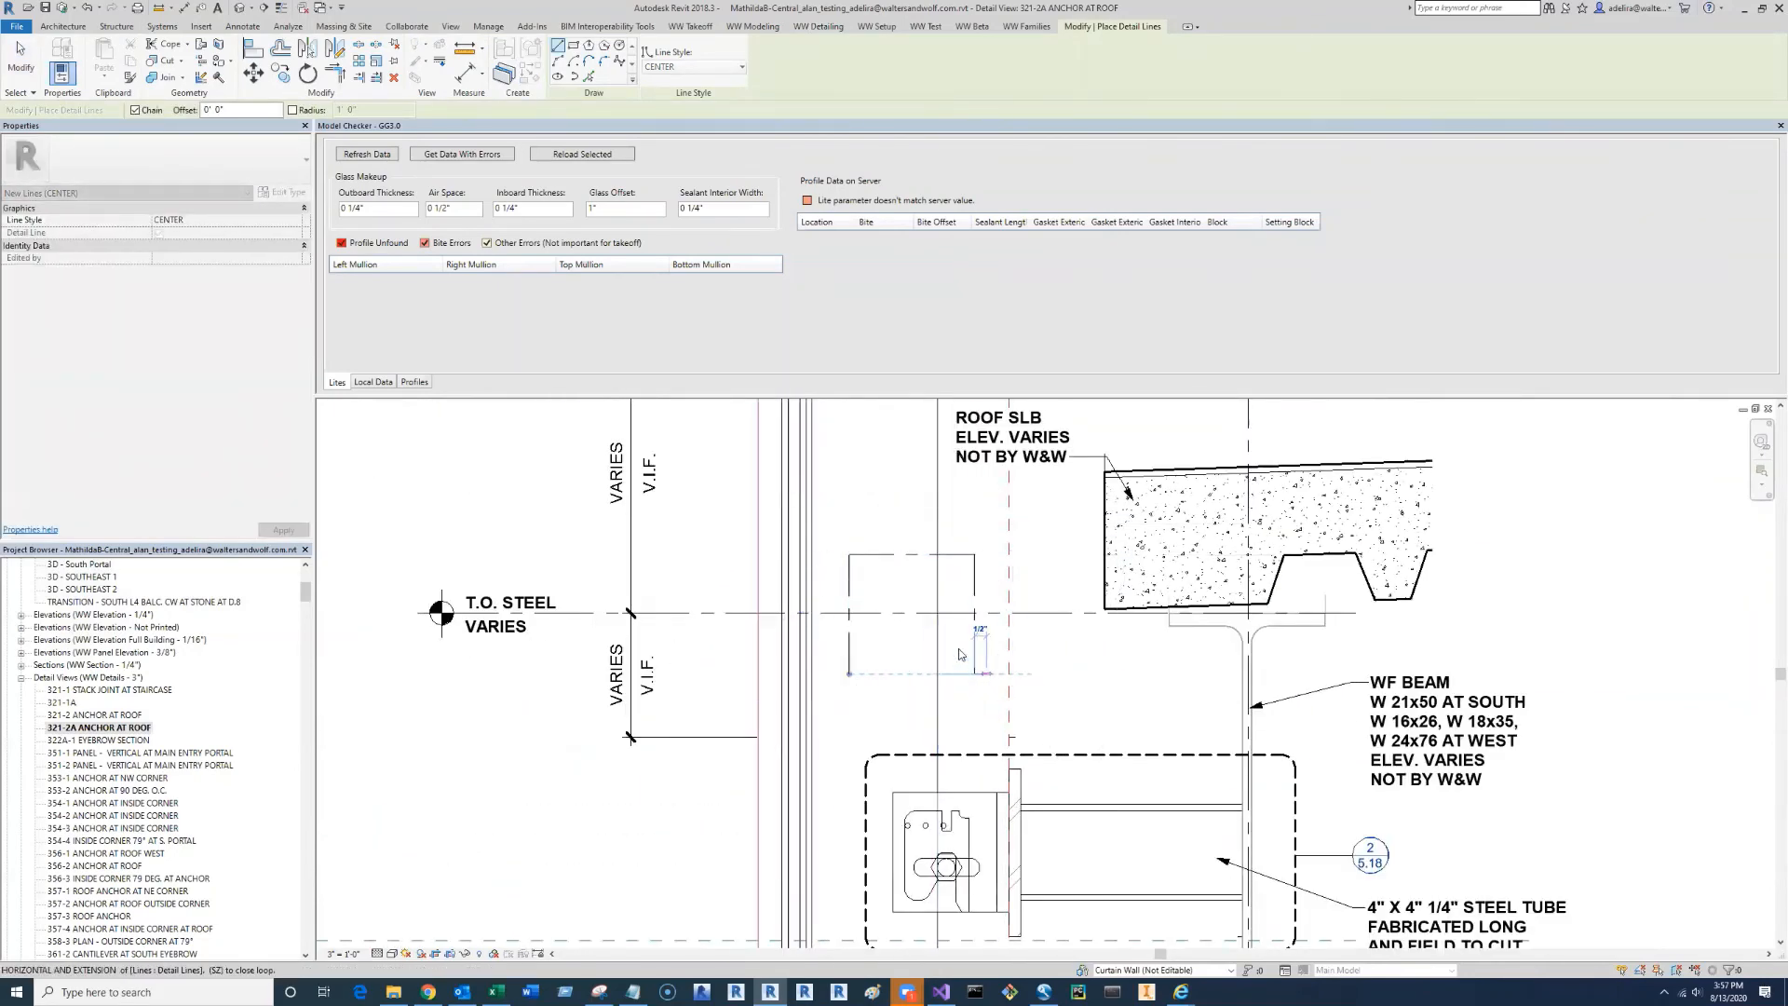
pyautogui.press('Escape')
pyautogui.press('Escape')
# - Move the lower end of the chain's right-hand detail line outward so that this leg slants toward the beam
pyautogui.click(975, 645)
pyautogui.scroll(3, 974, 643)
pyautogui.moveTo(973, 673)
pyautogui.mouseDown()
pyautogui.moveTo(1021, 658)
pyautogui.moveTo(1060, 671)
pyautogui.mouseUp()
pyautogui.press('Escape')
# - Try to generate a 0.125 aluminum brake shape from the three detail lines, with closed ends, a text note and inward fill
pyautogui.click(605, 57)
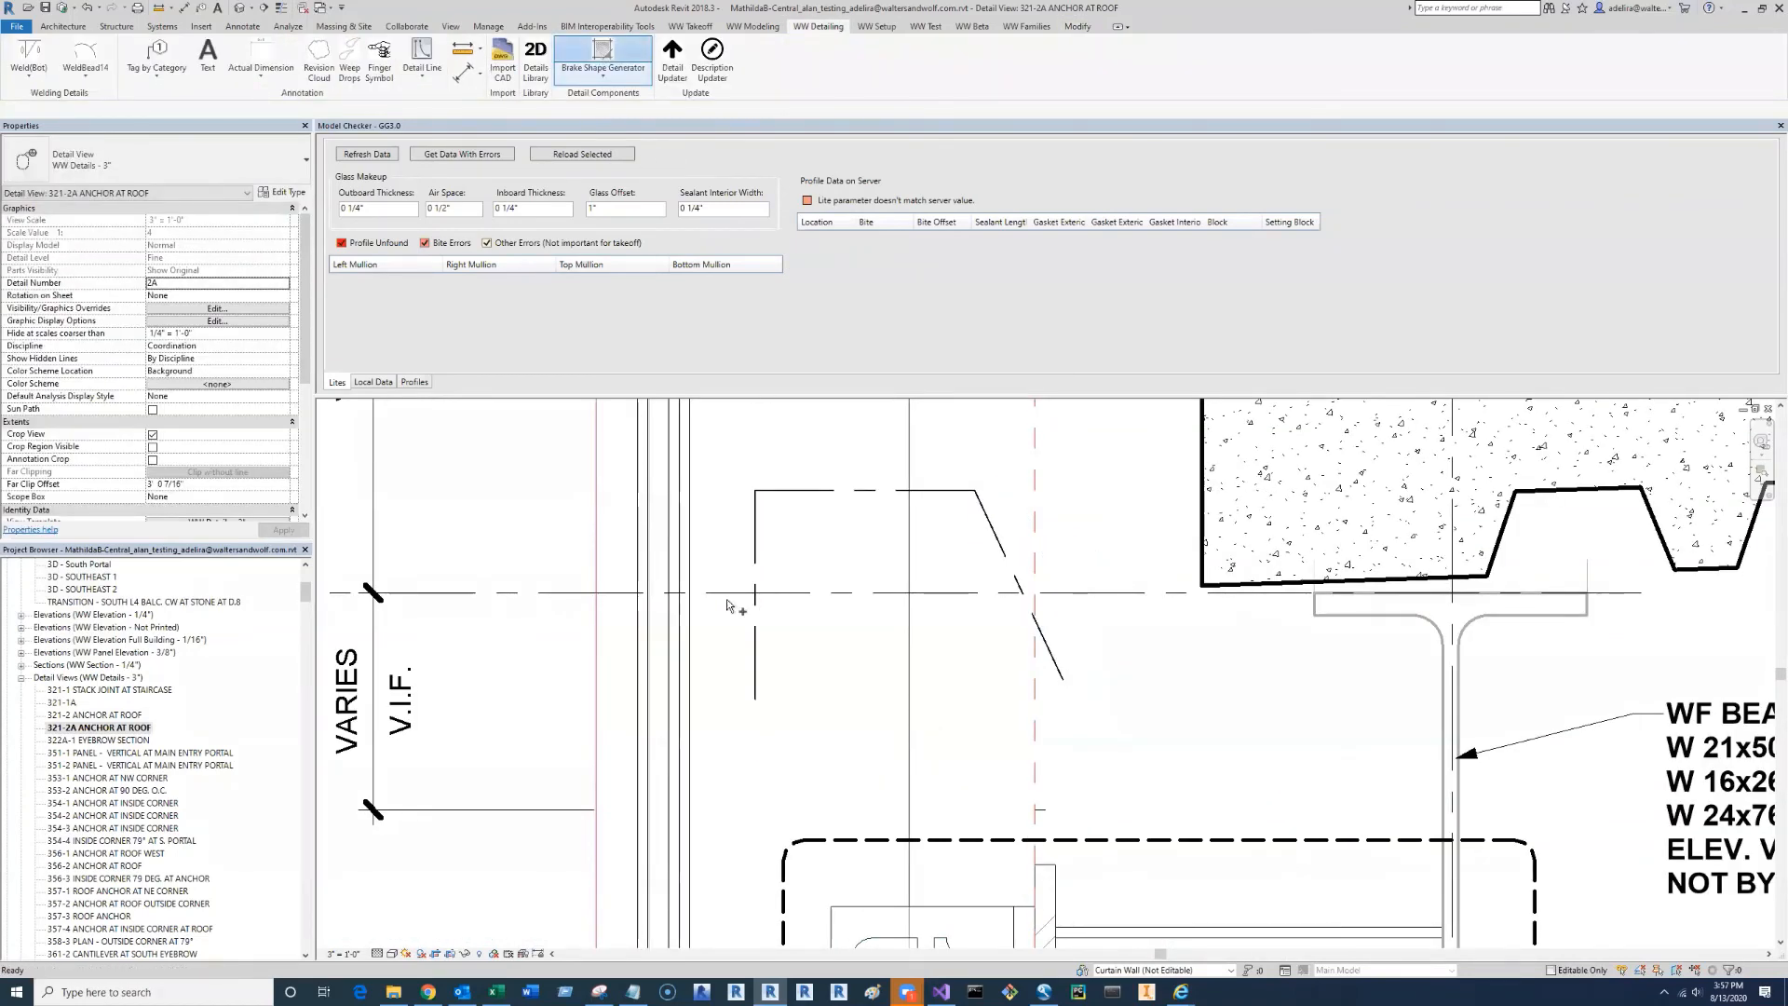
pyautogui.moveTo(732, 738)
pyautogui.mouseDown()
pyautogui.moveTo(1030, 456)
pyautogui.moveTo(1096, 466)
pyautogui.mouseUp()
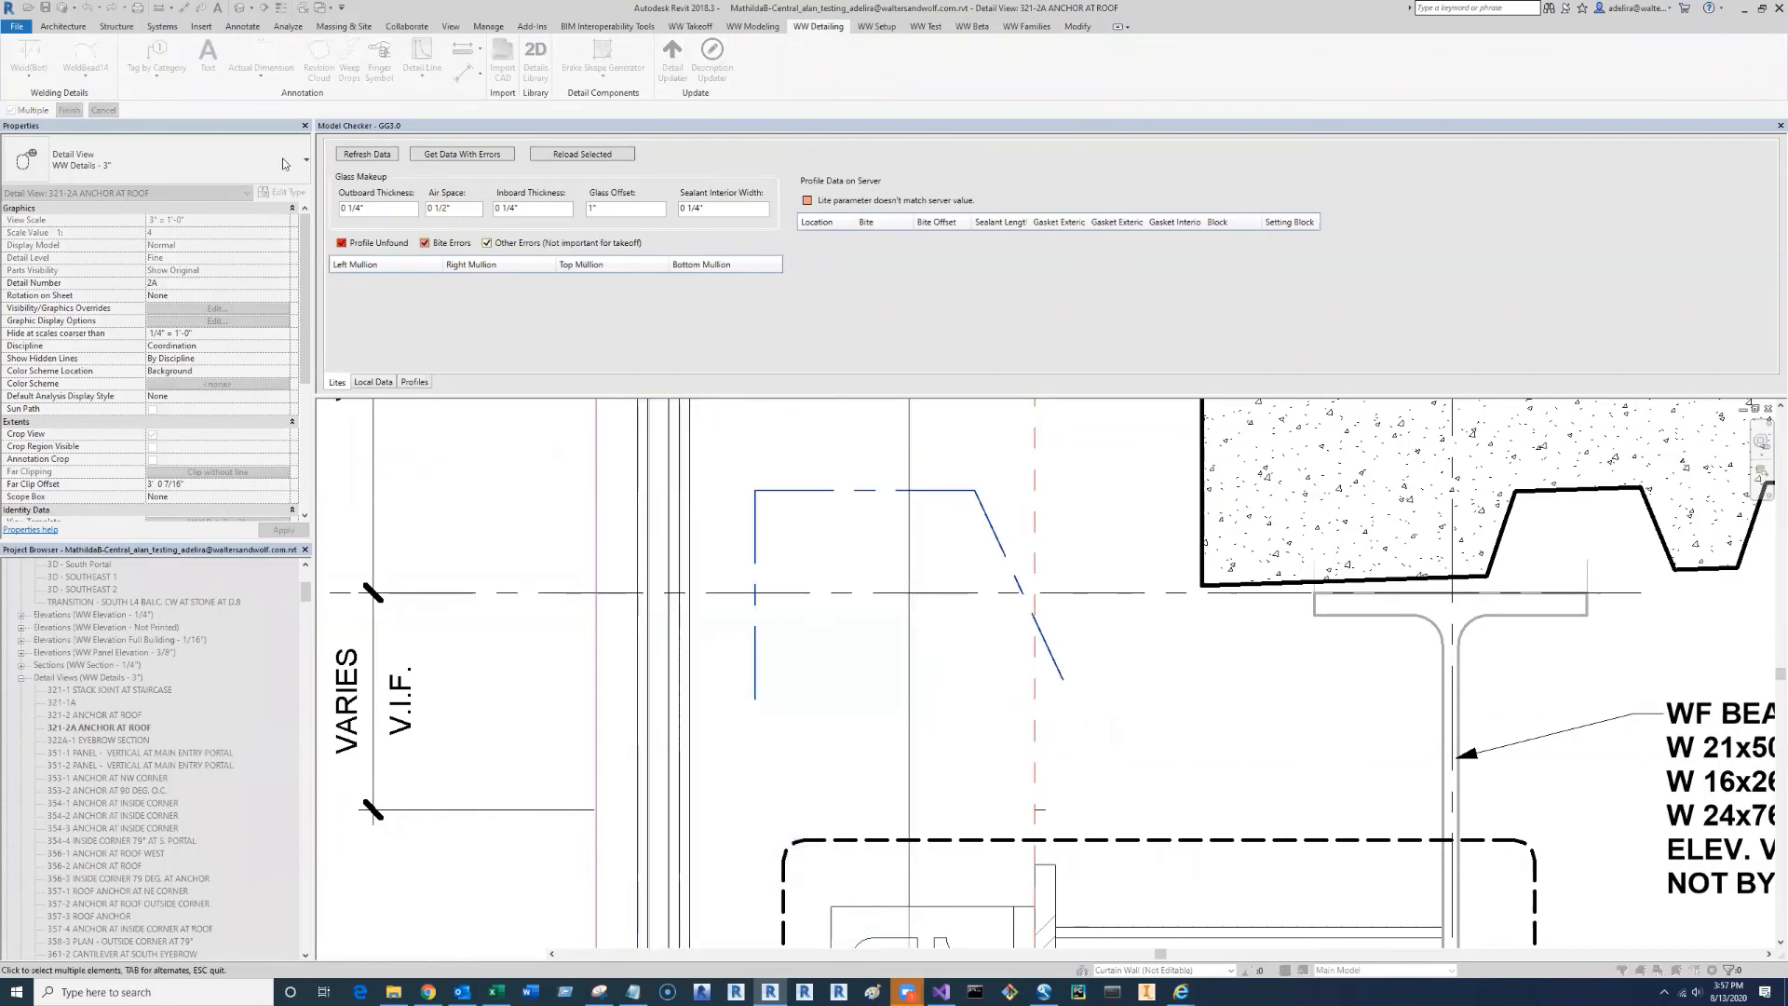
pyautogui.click(69, 110)
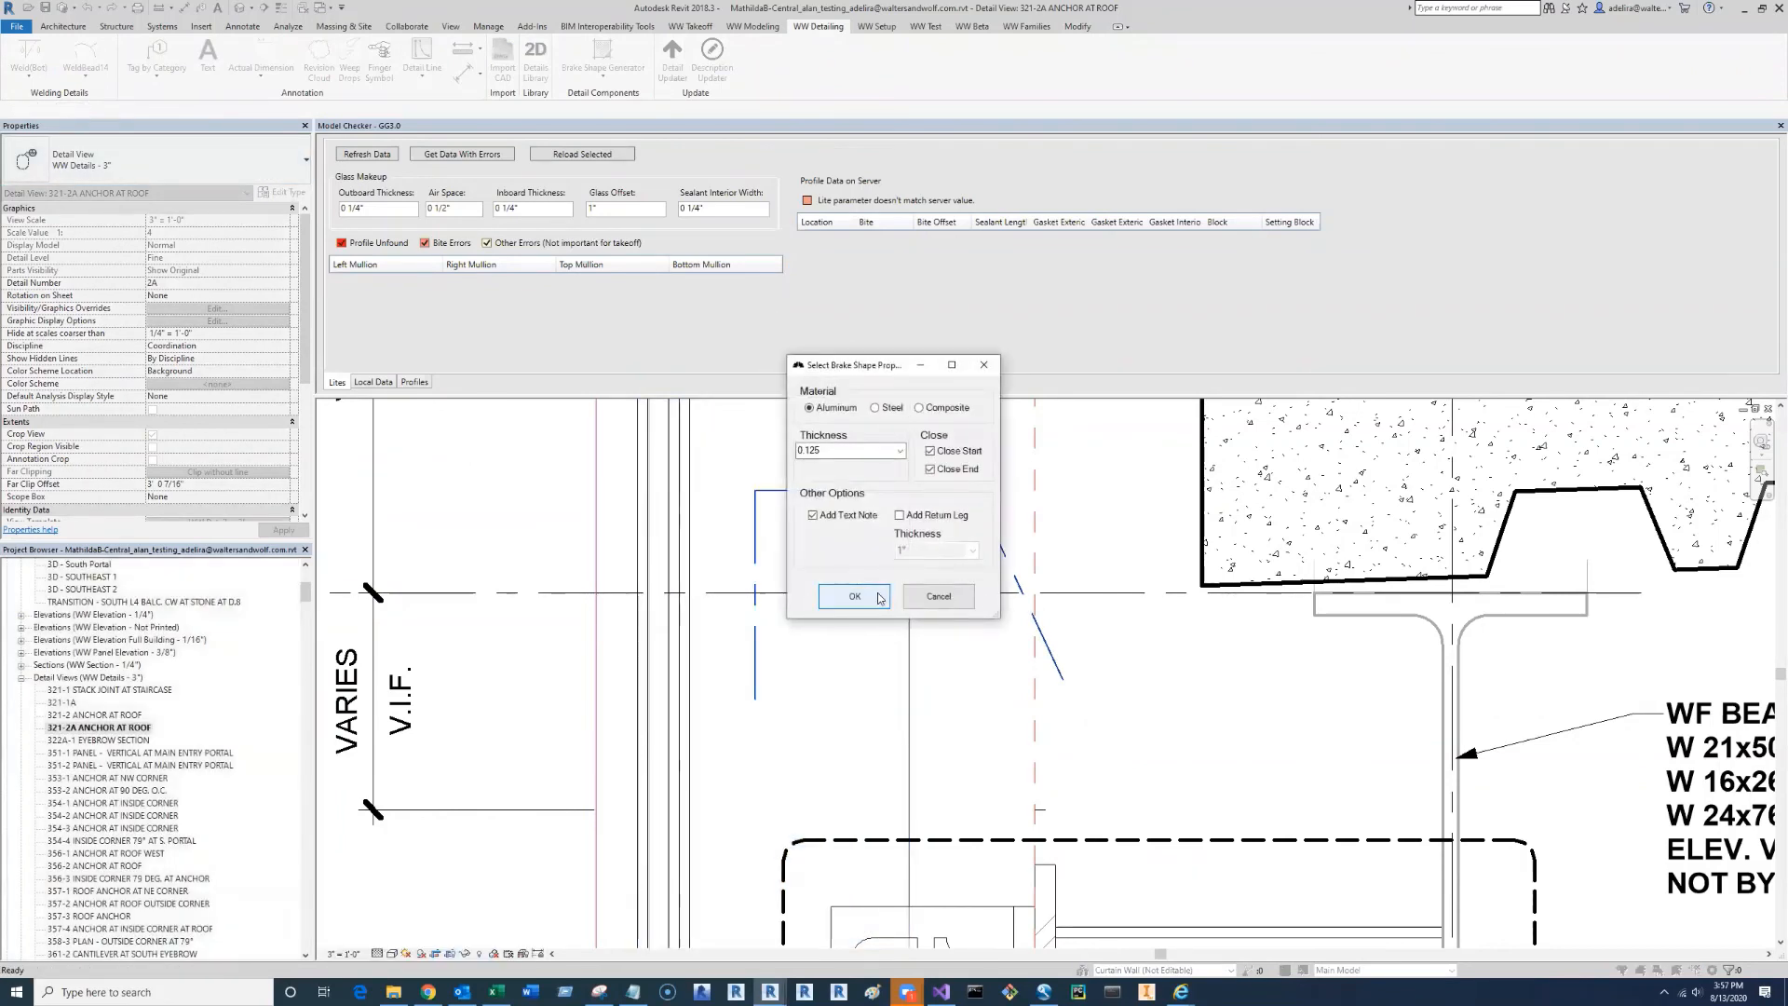
pyautogui.click(853, 596)
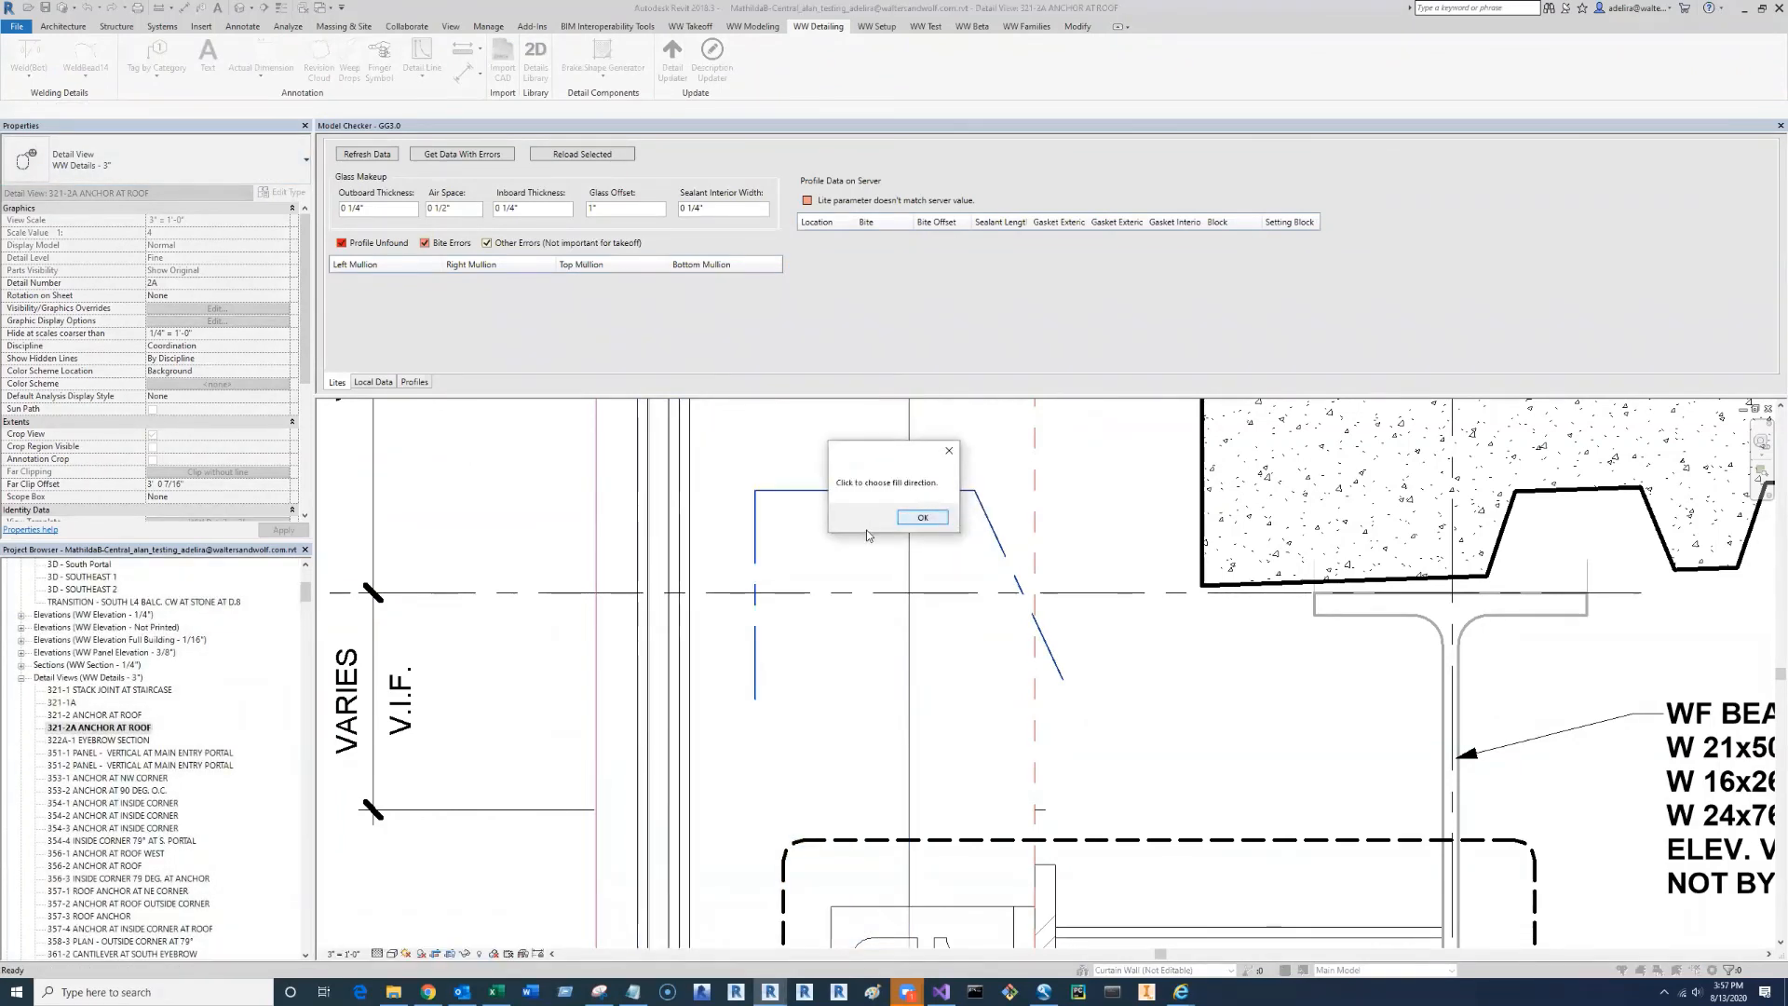
pyautogui.click(922, 517)
pyautogui.click(791, 522)
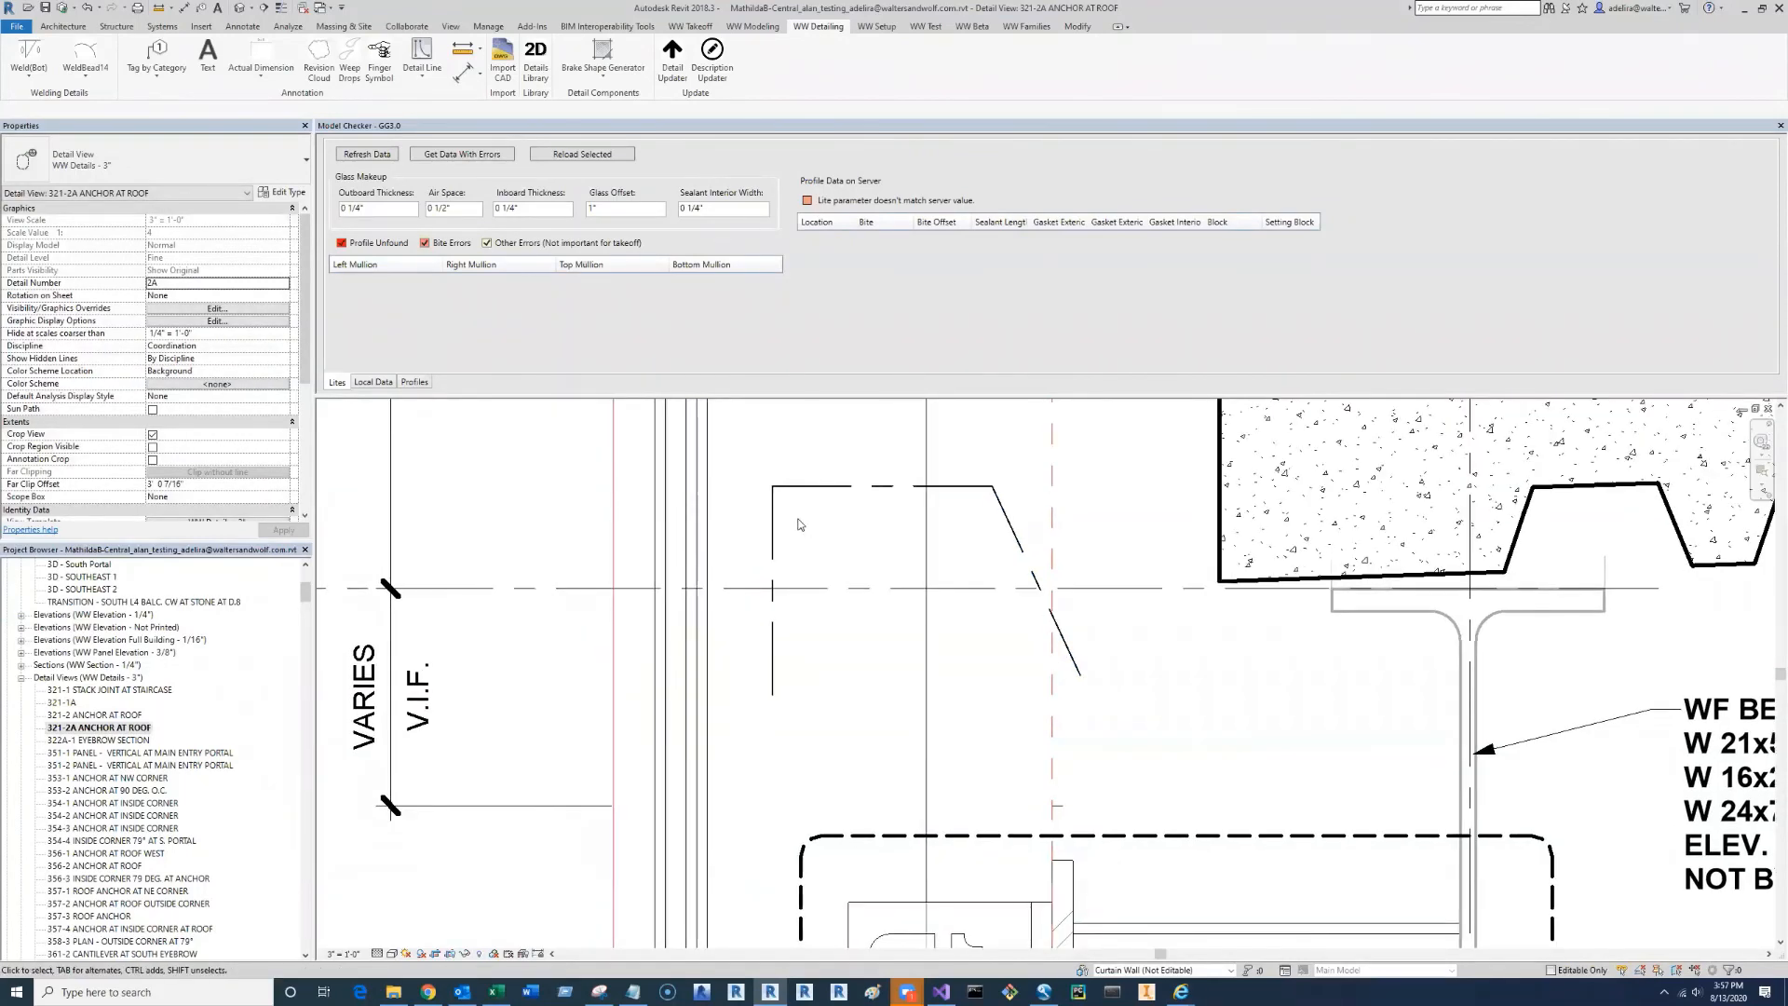
# - Try the Brake Shape Generator again on the same three detail lines with aluminum, 0.125 thickness, closed ends and a text note
pyautogui.click(592, 72)
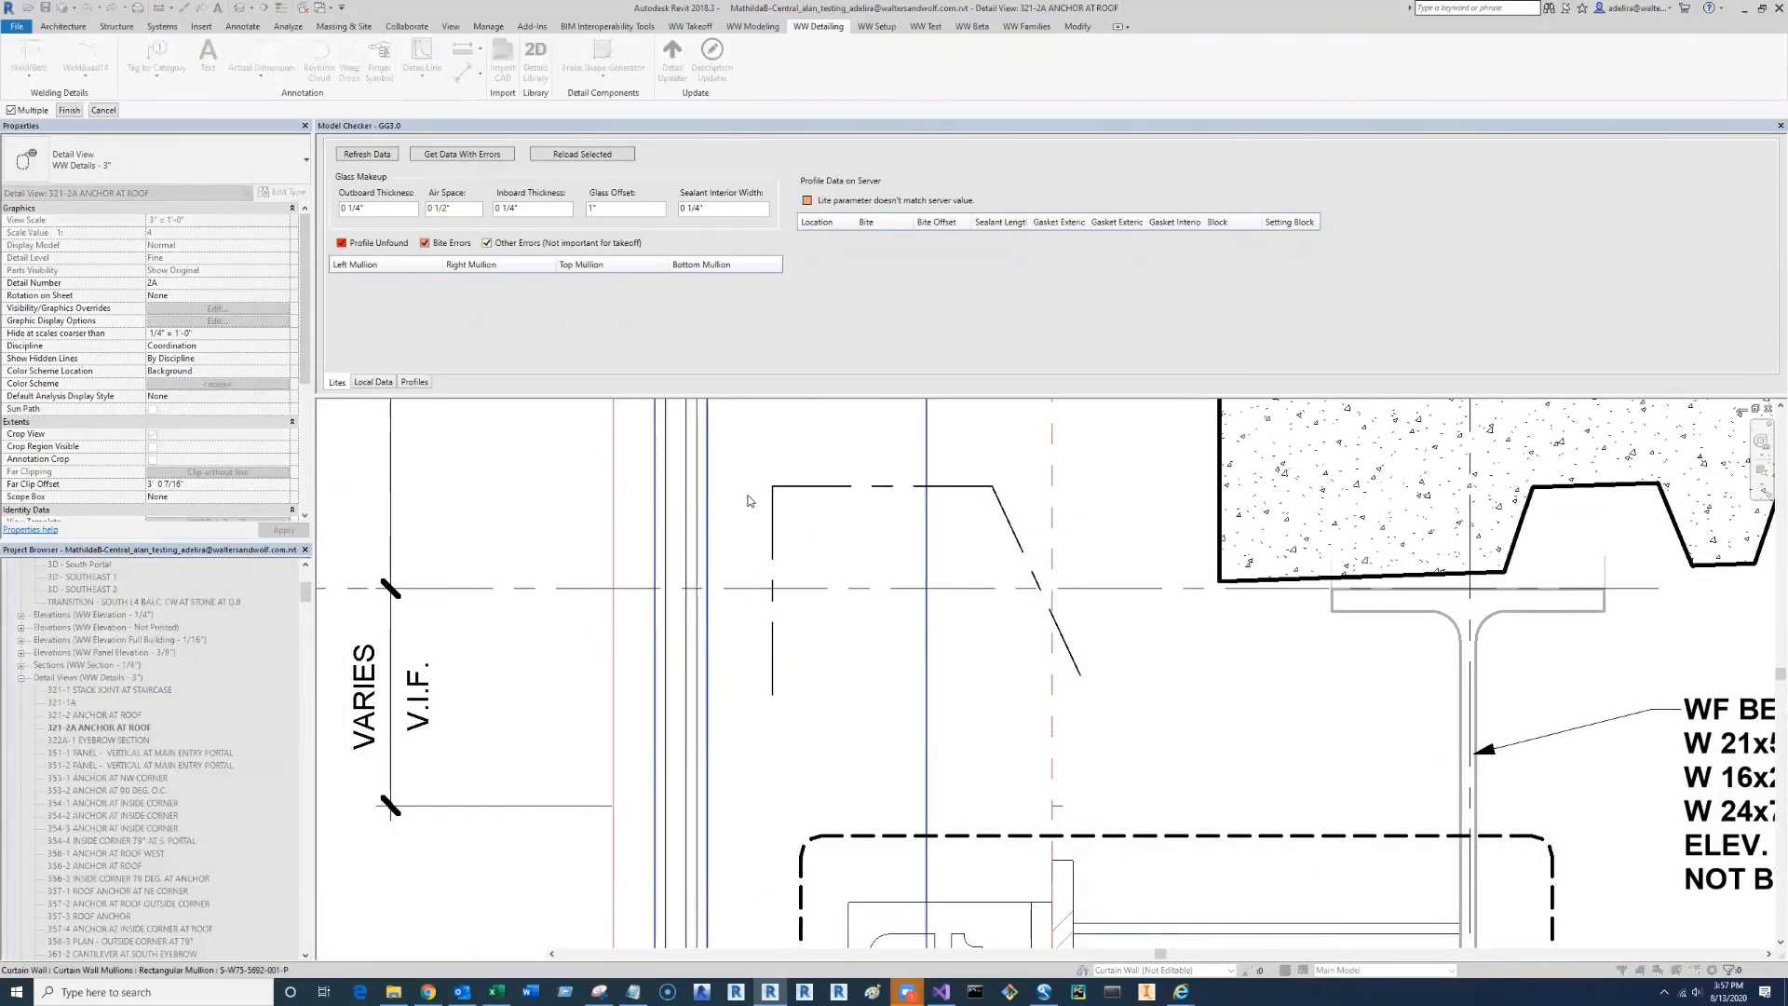
pyautogui.click(854, 595)
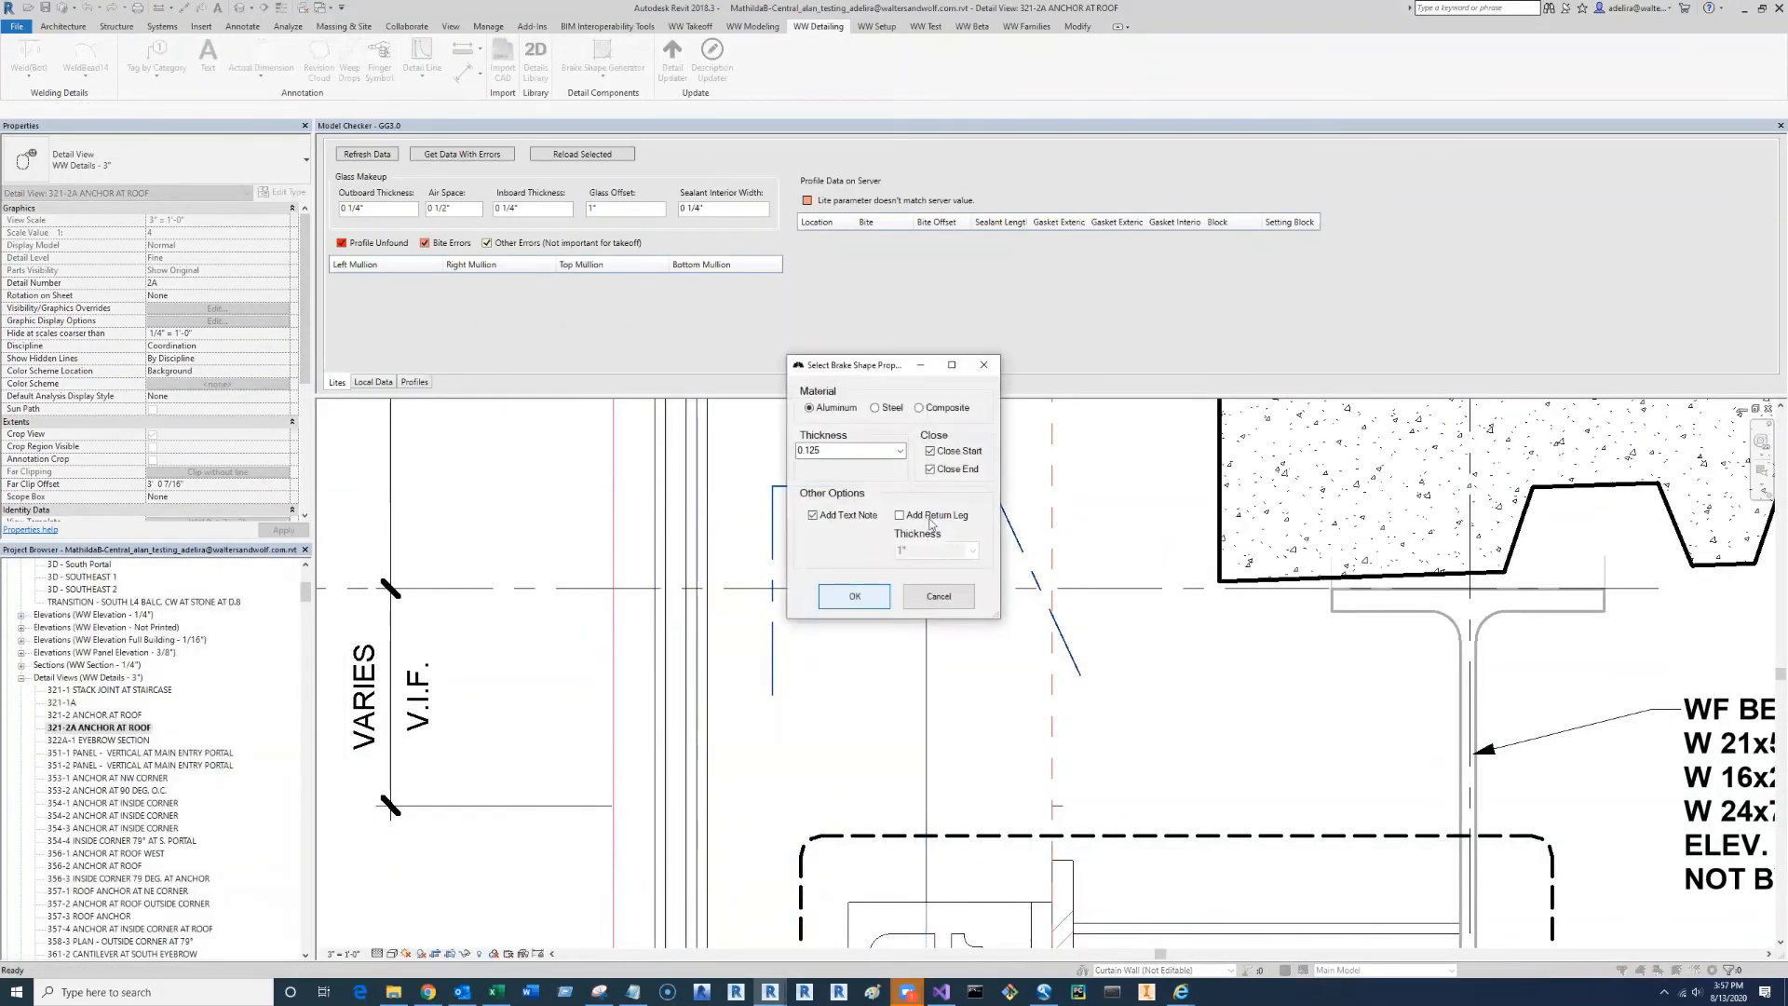
pyautogui.click(921, 517)
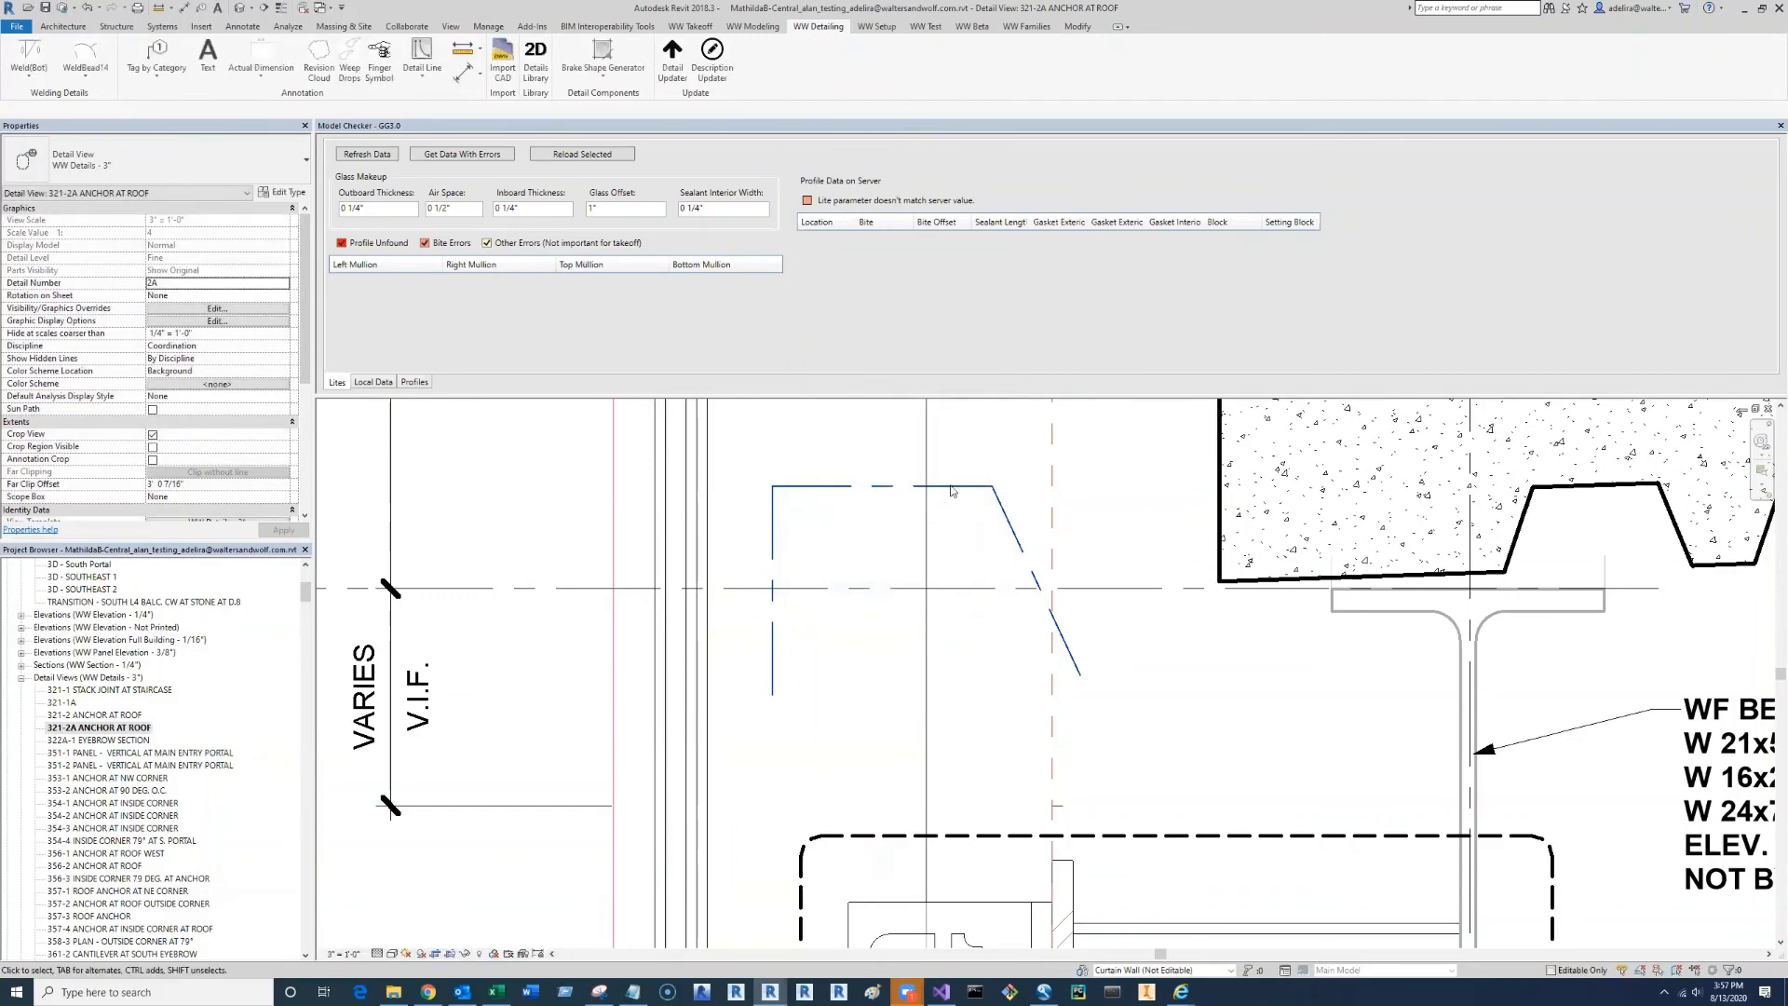
# - Leave the detail lines of the roof anchor and open the drafting view 501-1 SILL AT GROUND FLOOR1
pyautogui.moveTo(735, 432); pyautogui.dragTo(1175, 774)
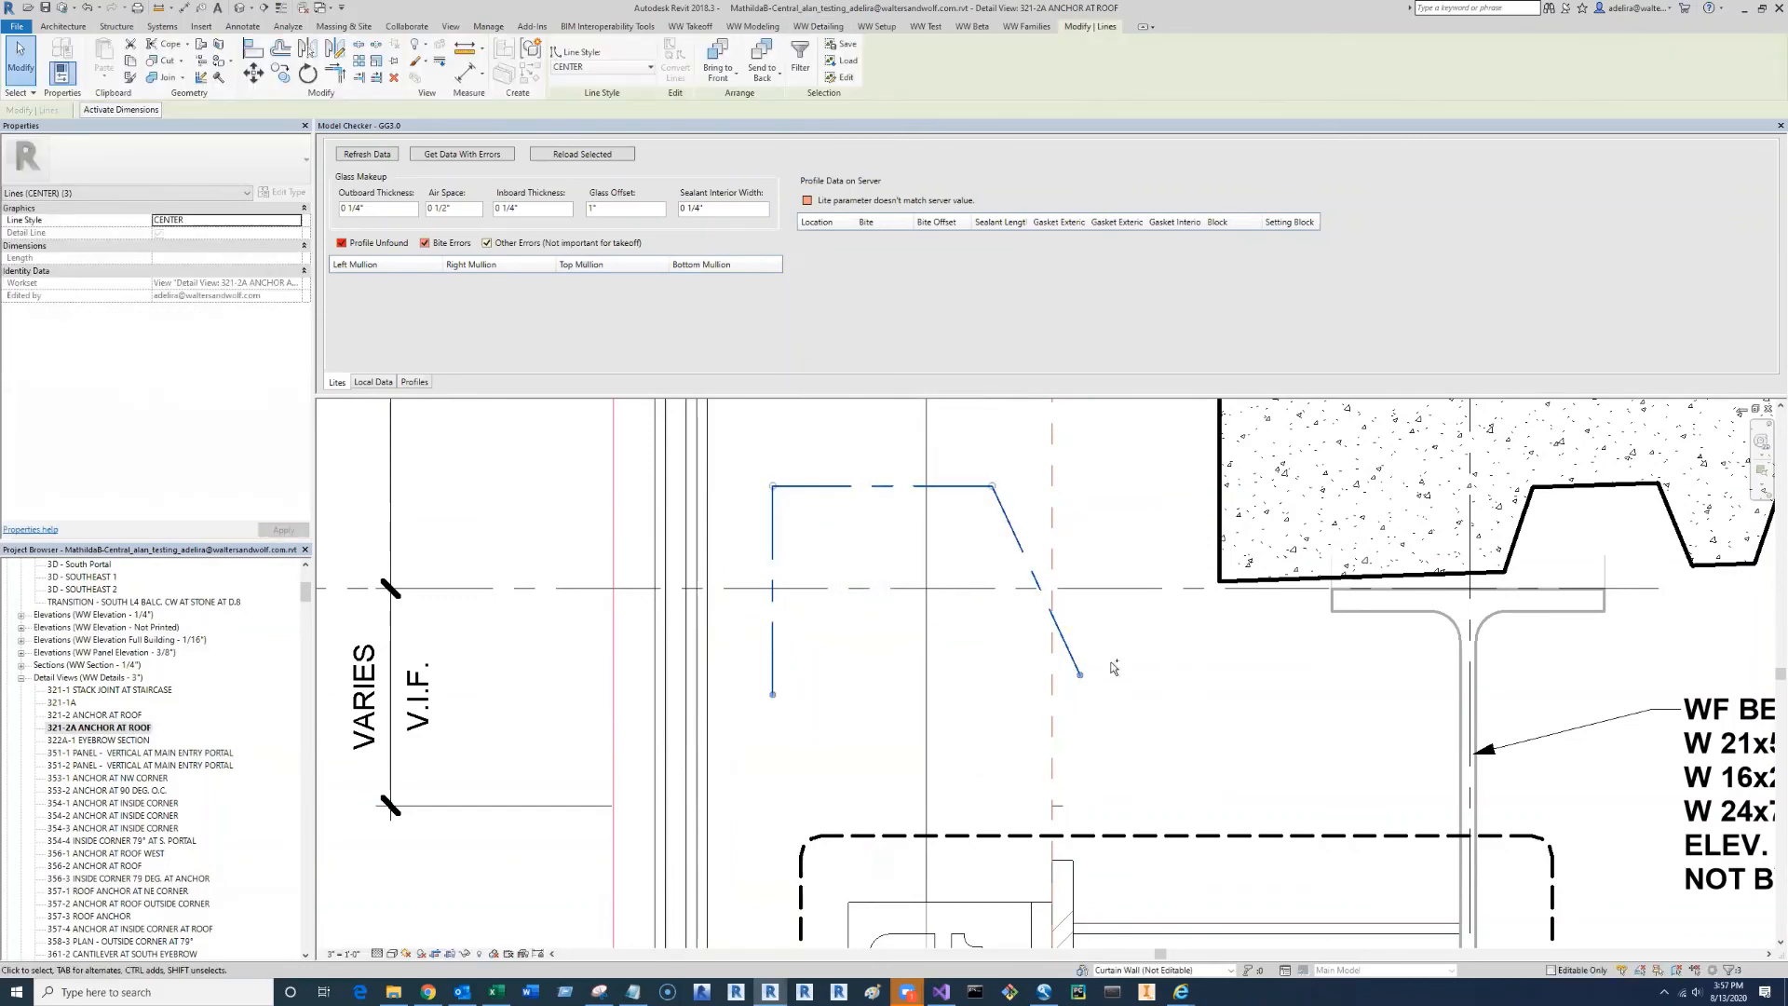
pyautogui.click(21, 679)
pyautogui.scroll(-3, 56, 713)
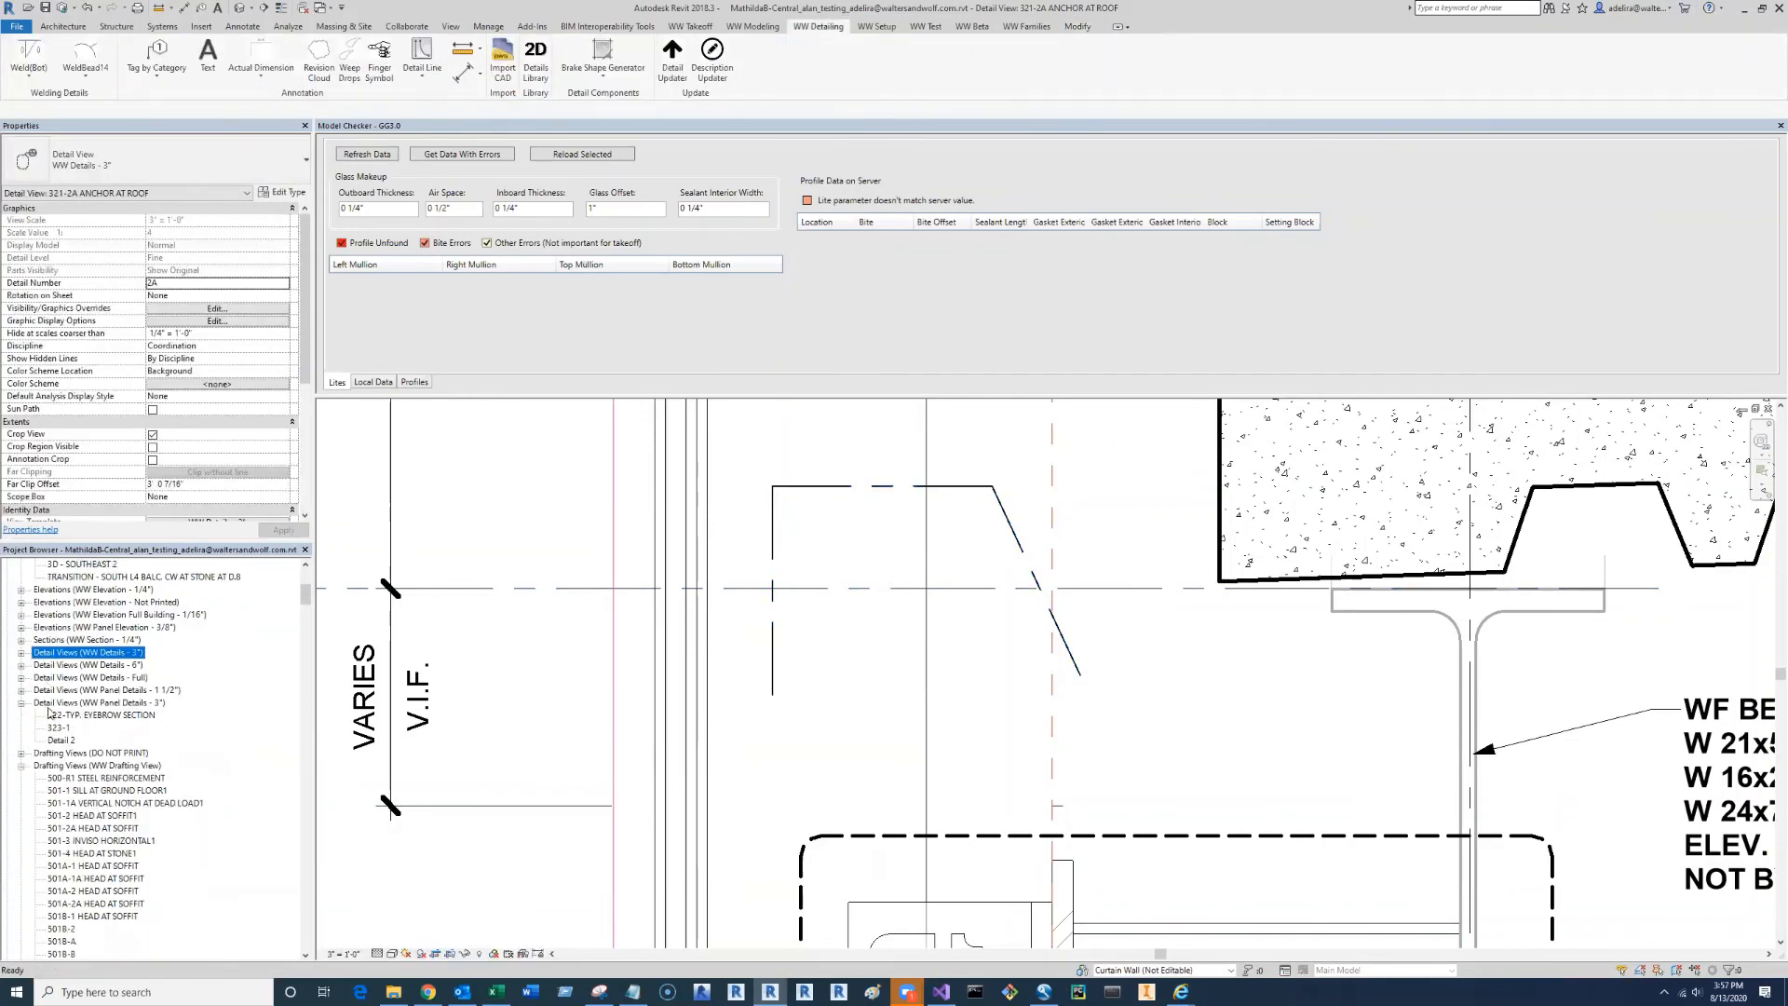
pyautogui.doubleClick(79, 729)
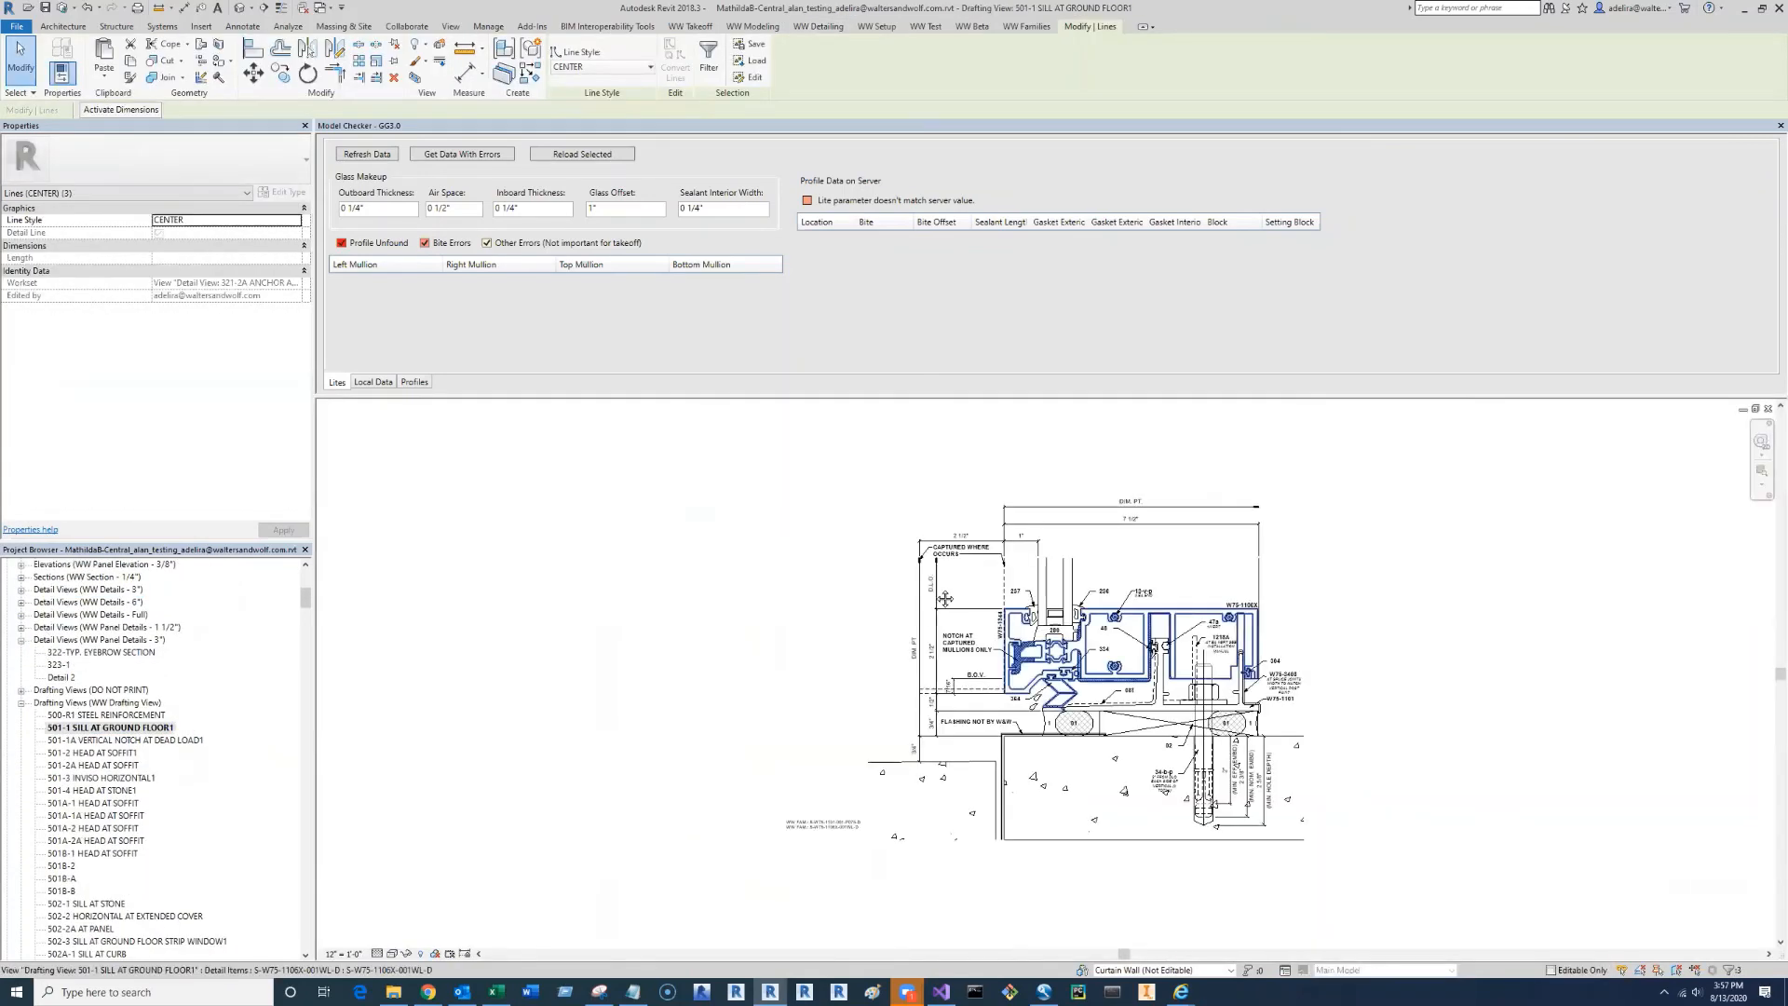
# - Draw an open-bottomed chain of three CENTER-style detail lines above the sill mullion, with a top segment about 1 3/4" wide
pyautogui.click(819, 27)
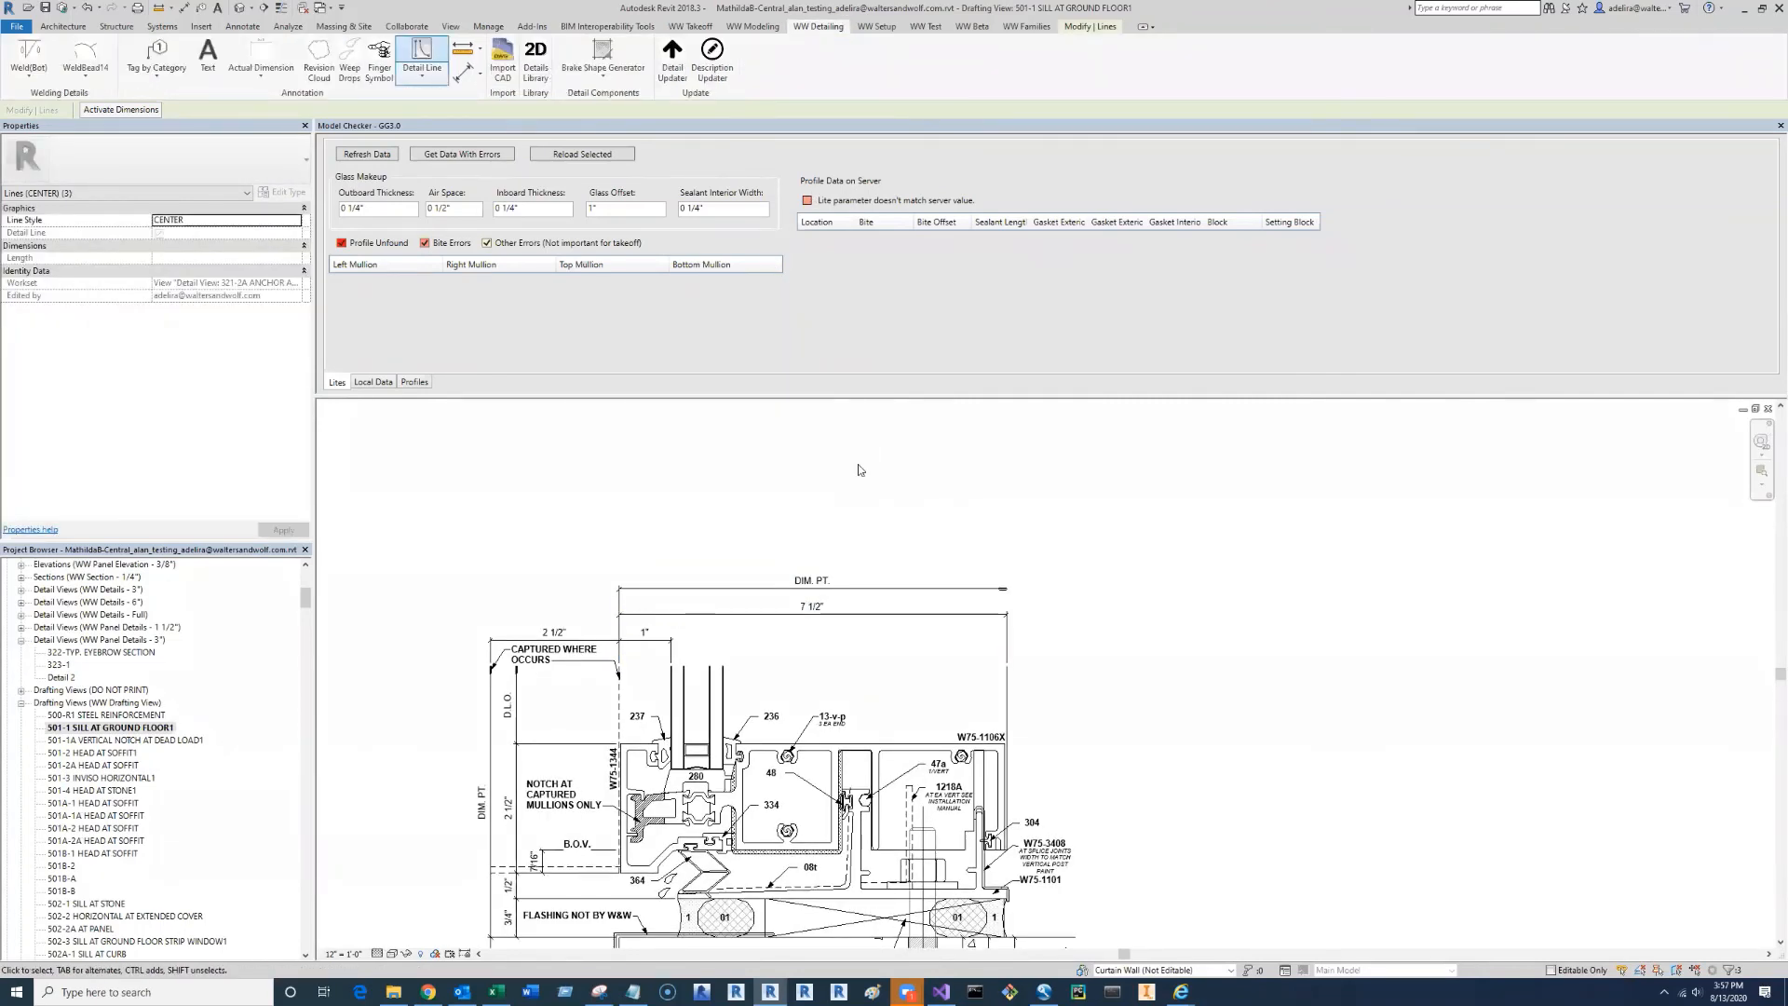
pyautogui.click(838, 643)
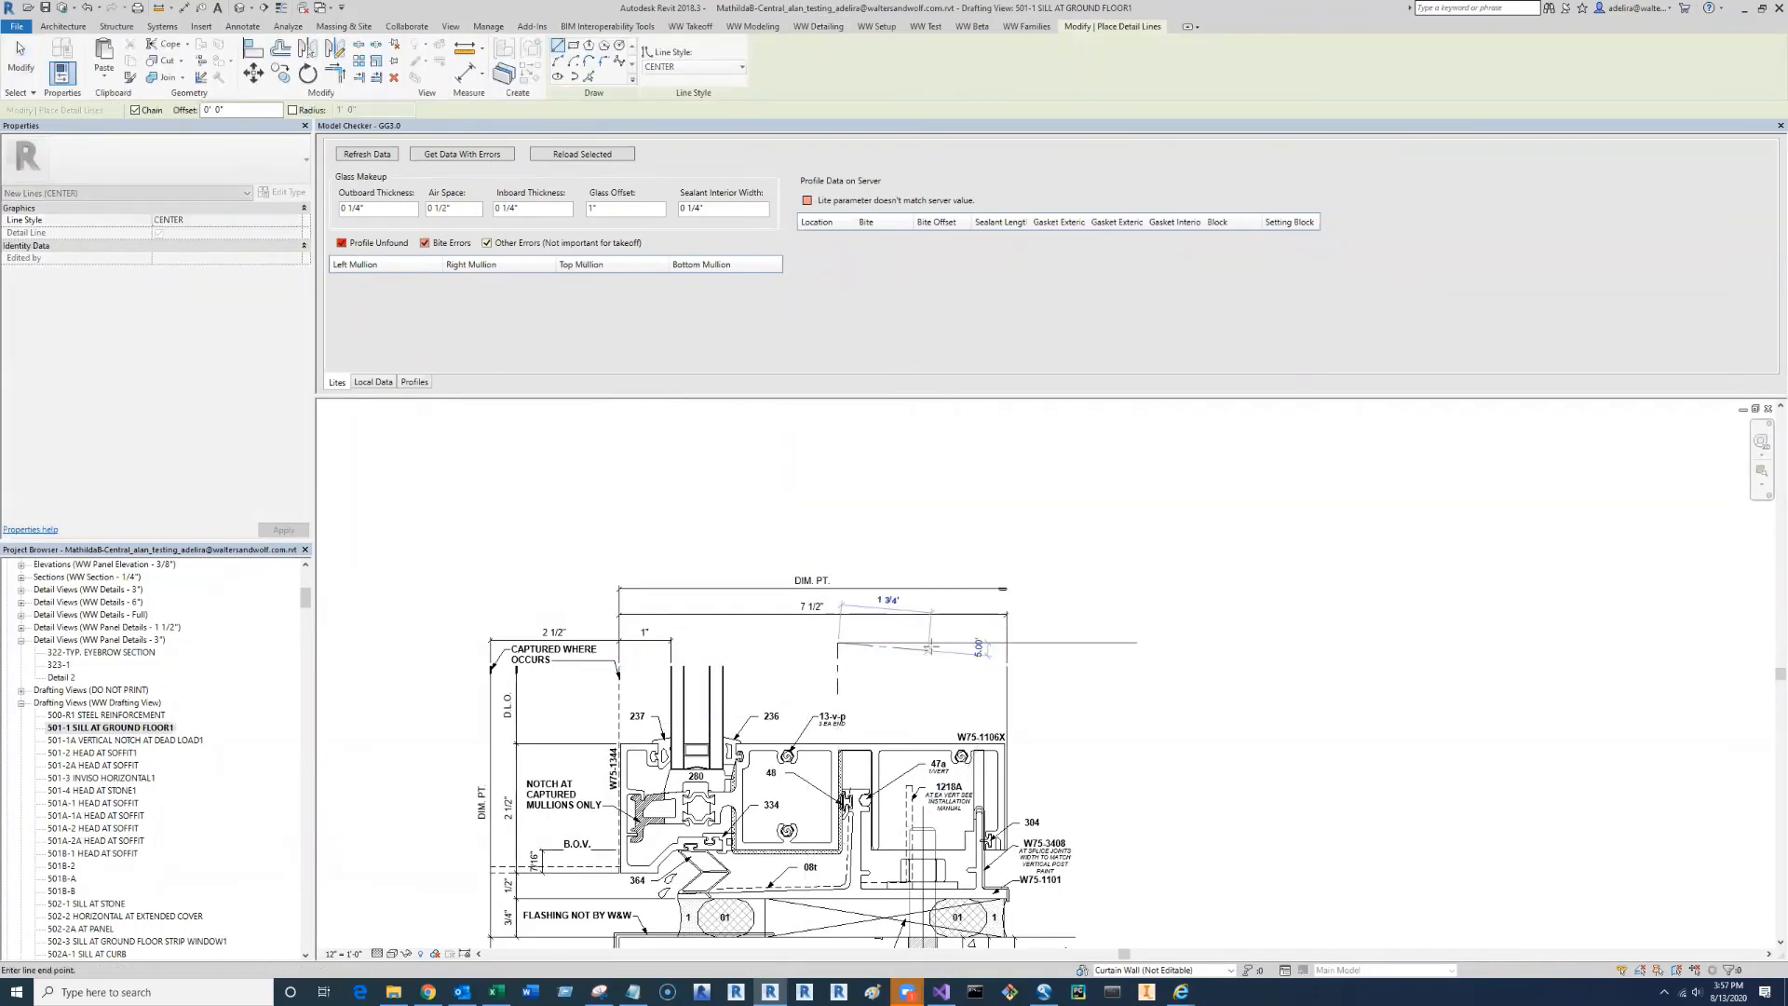
pyautogui.click(930, 643)
pyautogui.click(928, 708)
pyautogui.press('Escape')
pyautogui.press('Escape')
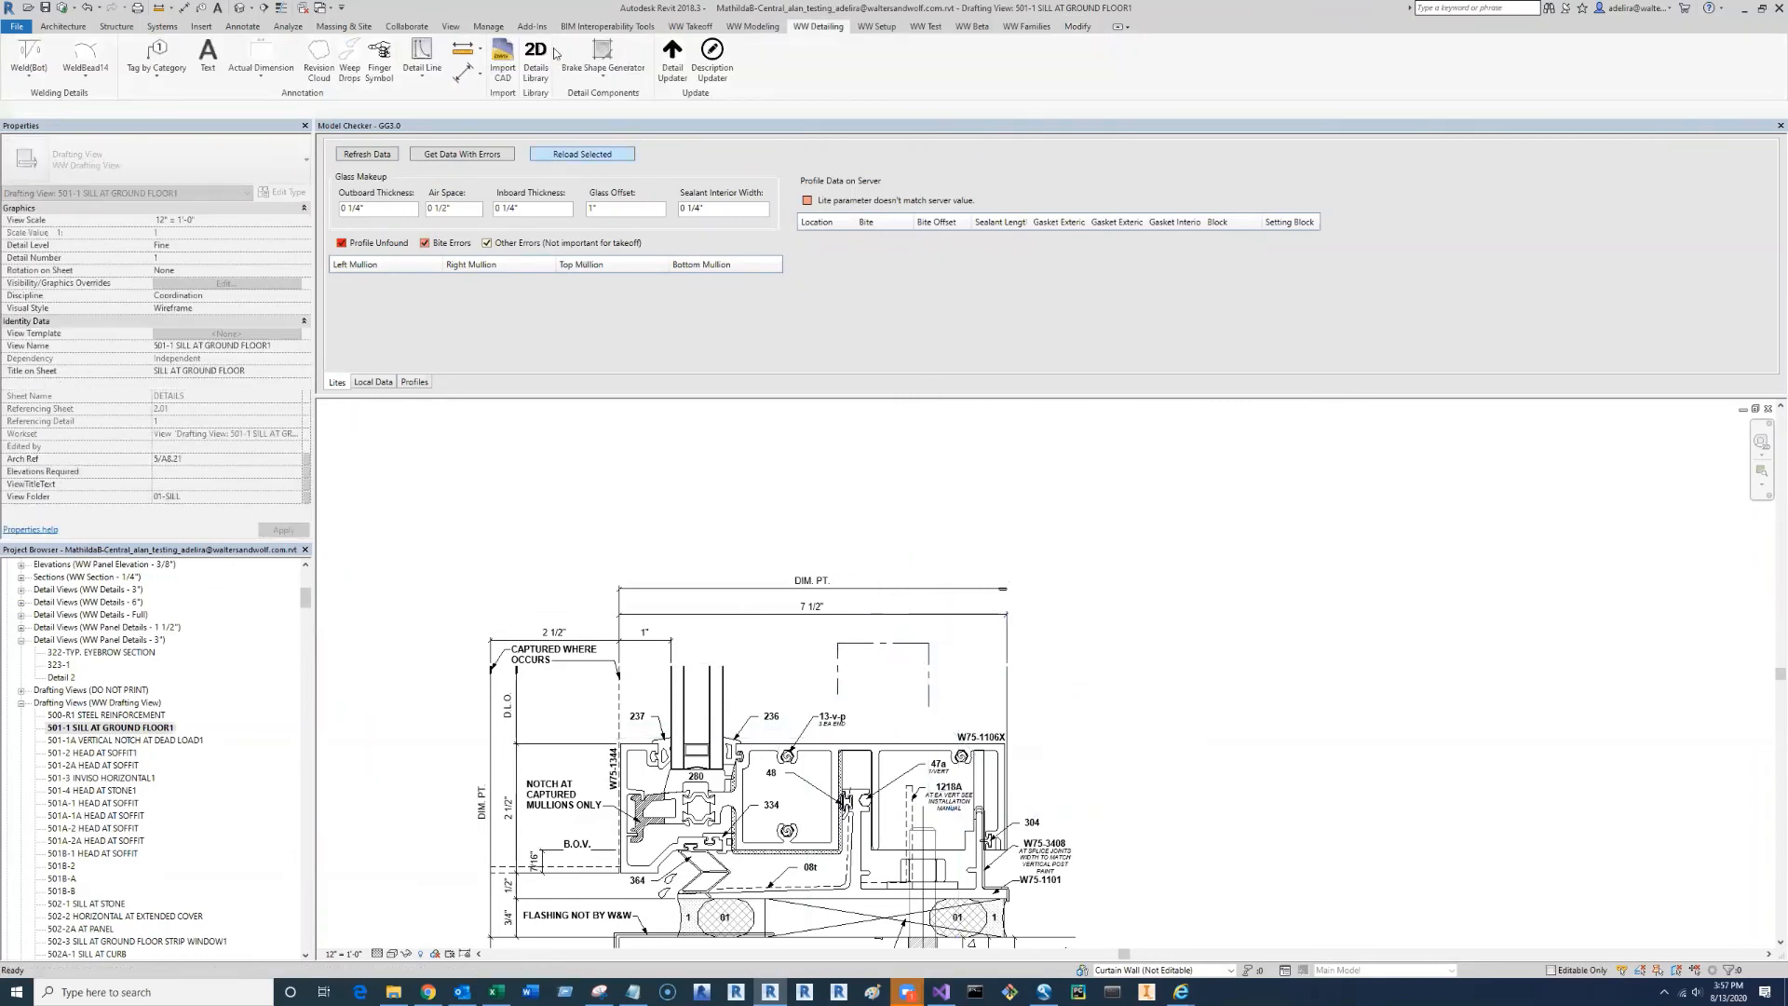
# - Generate a brake shape from the three detail lines with aluminum, 0.125 thickness, closed start and end, a text note and inward fill
pyautogui.click(607, 56)
pyautogui.moveTo(824, 637); pyautogui.dragTo(955, 722)
pyautogui.click(69, 110)
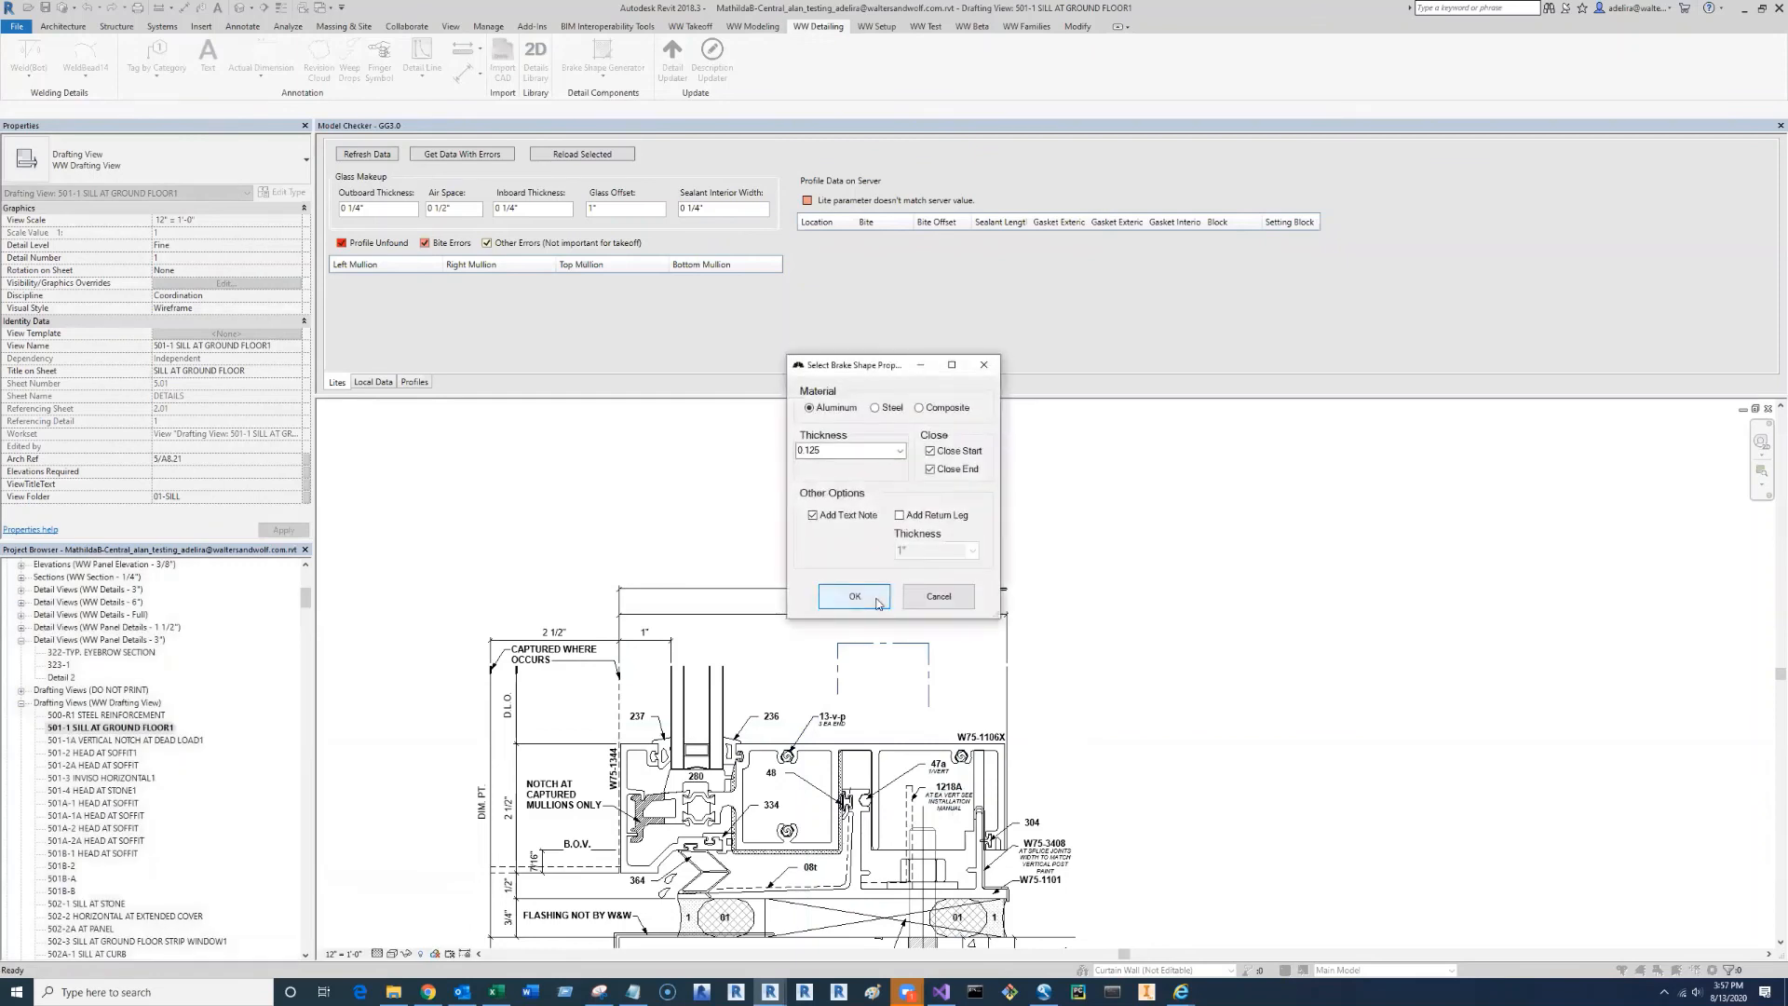
pyautogui.click(855, 596)
pyautogui.click(921, 519)
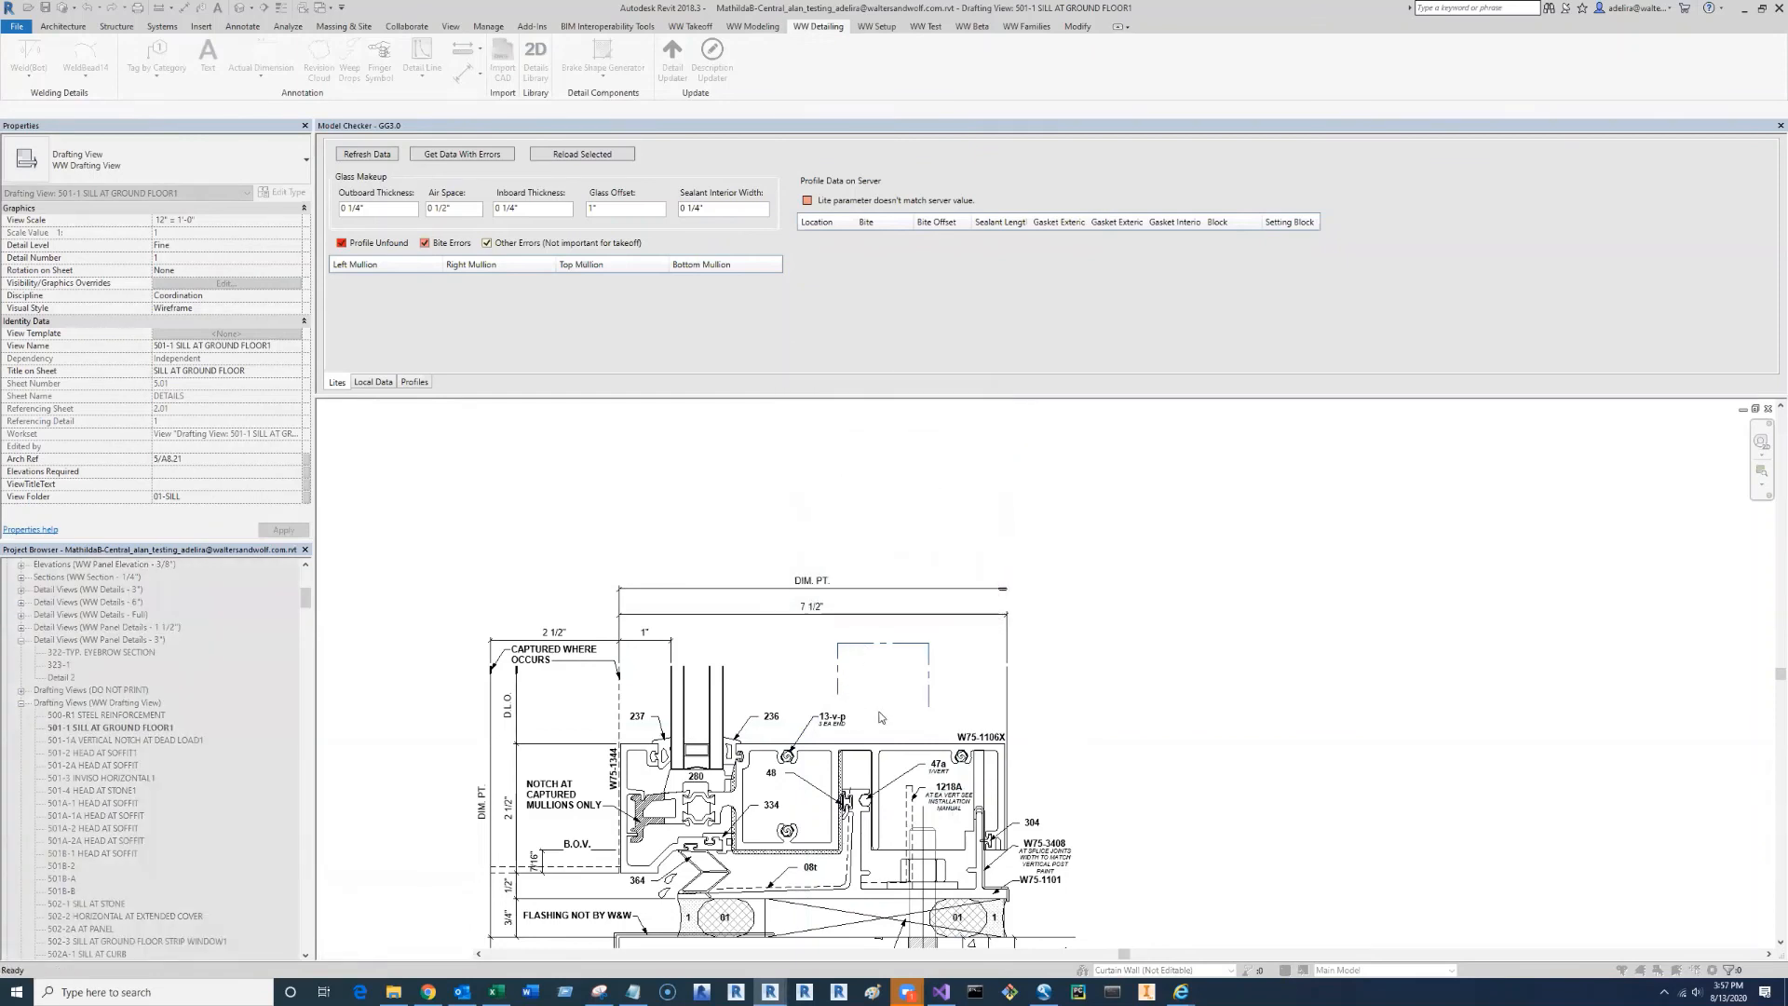
pyautogui.click(928, 518)
pyautogui.scroll(2, 887, 624)
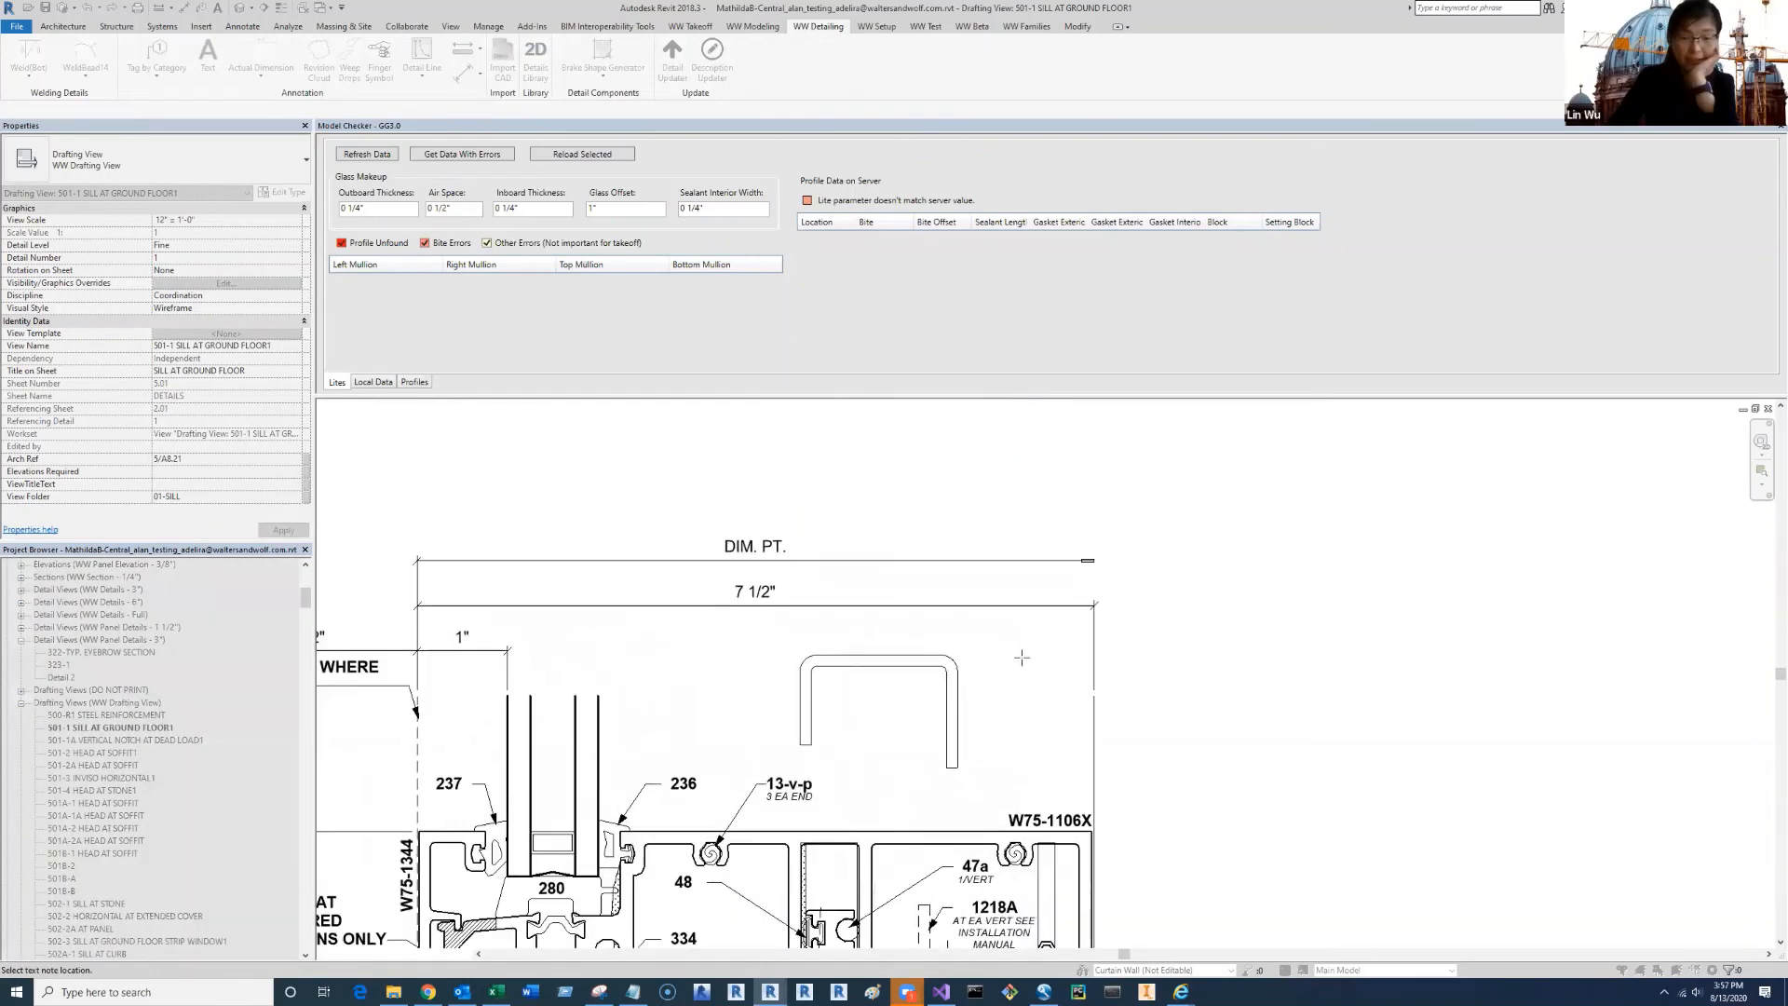
# - Place the brake shape's text note and leader, positioning the note clear of the shape beside its longer leg
pyautogui.click(951, 693)
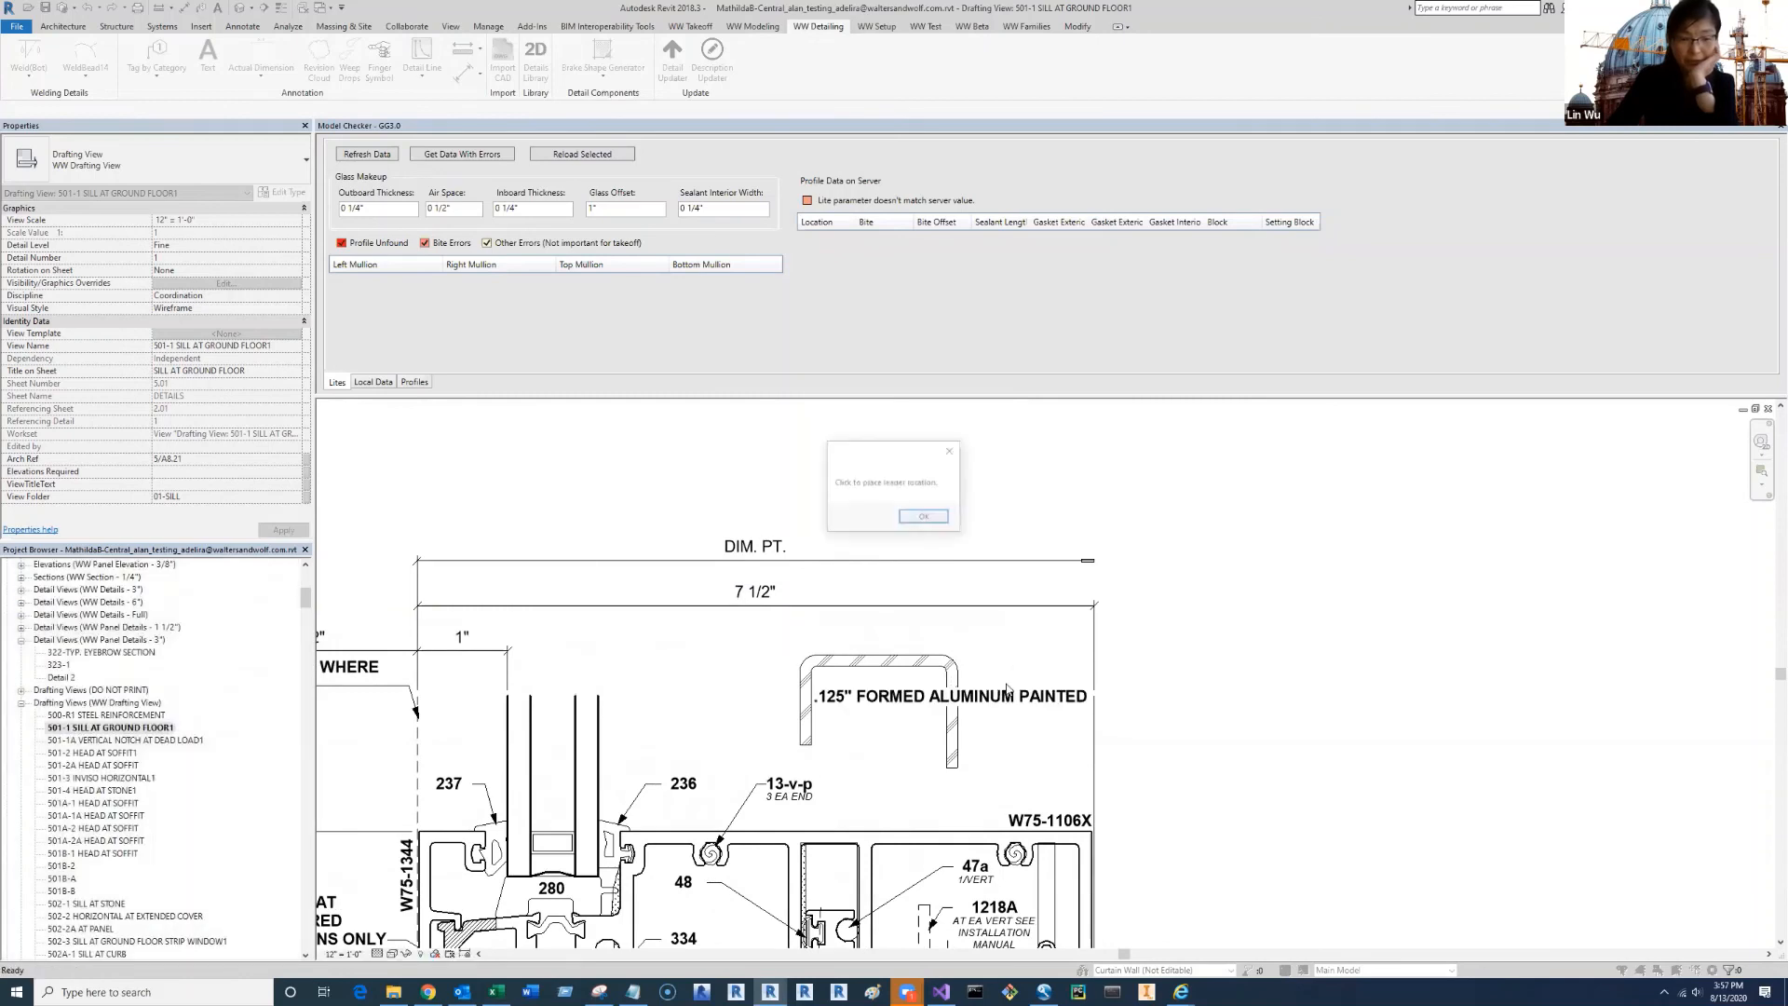
pyautogui.click(928, 518)
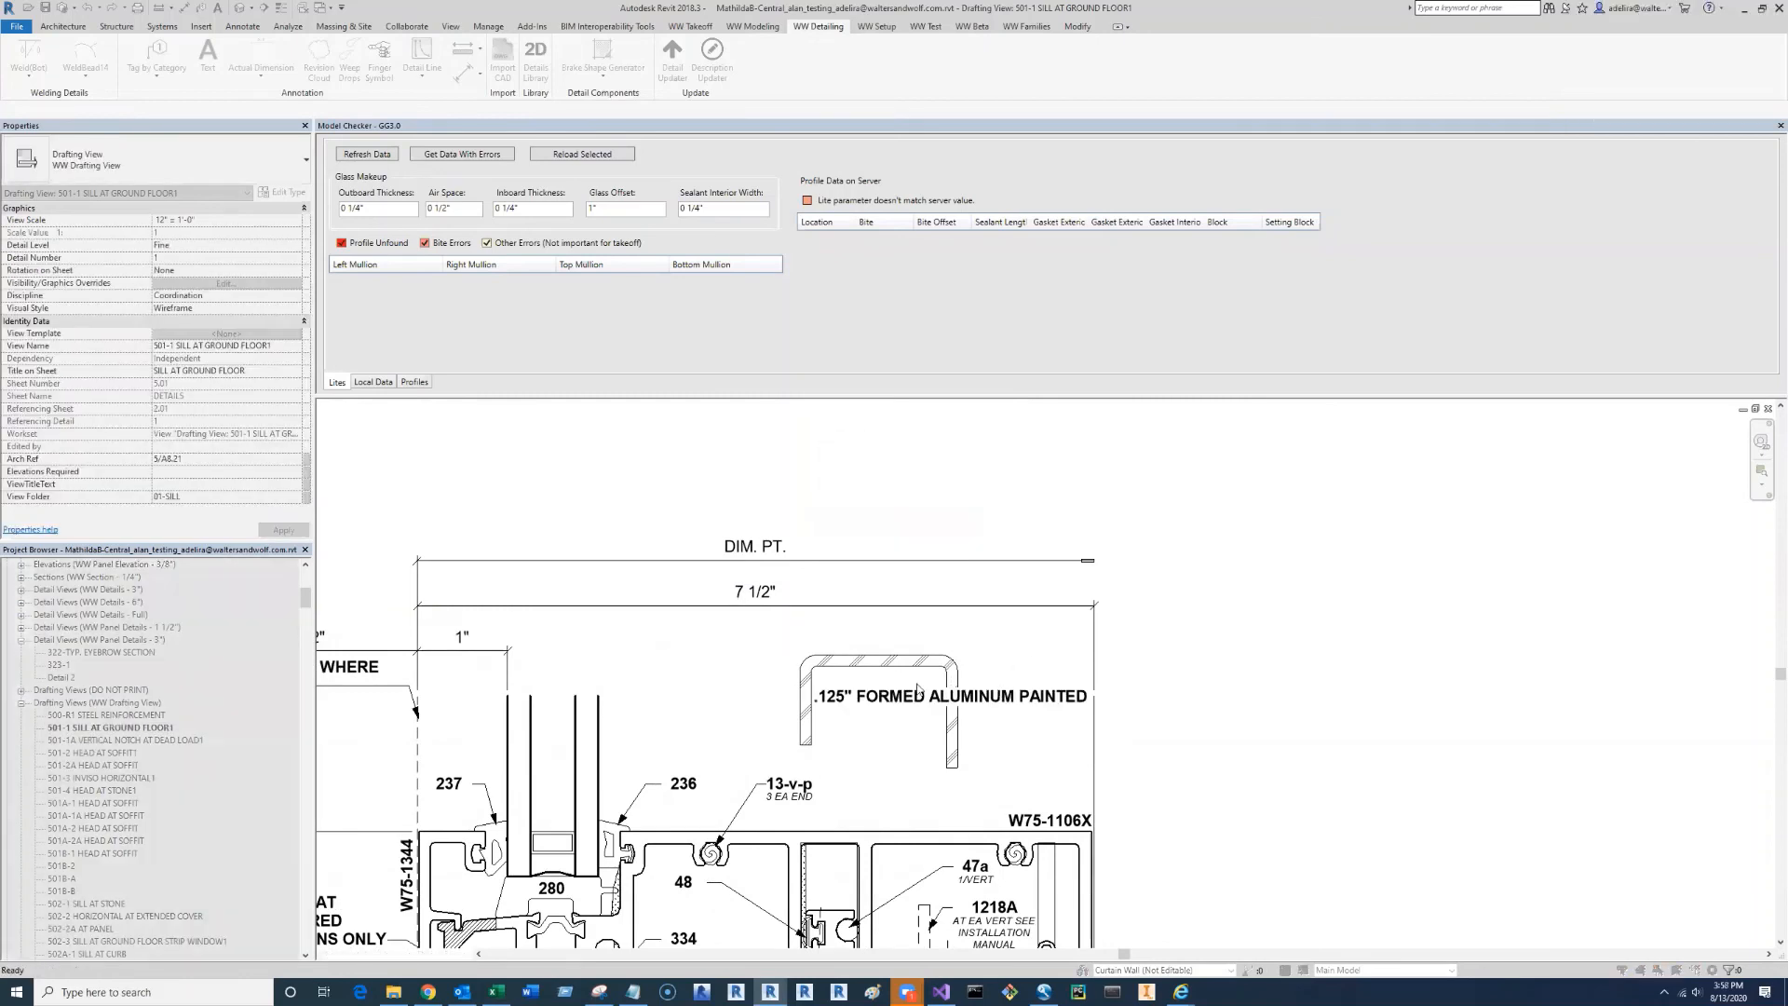
pyautogui.click(851, 701)
pyautogui.moveTo(762, 695)
pyautogui.mouseDown()
pyautogui.moveTo(1037, 733)
pyautogui.moveTo(1006, 788)
pyautogui.mouseUp()
pyautogui.click(1195, 676)
pyautogui.moveTo(1221, 619); pyautogui.dragTo(1233, 559, button='middle')
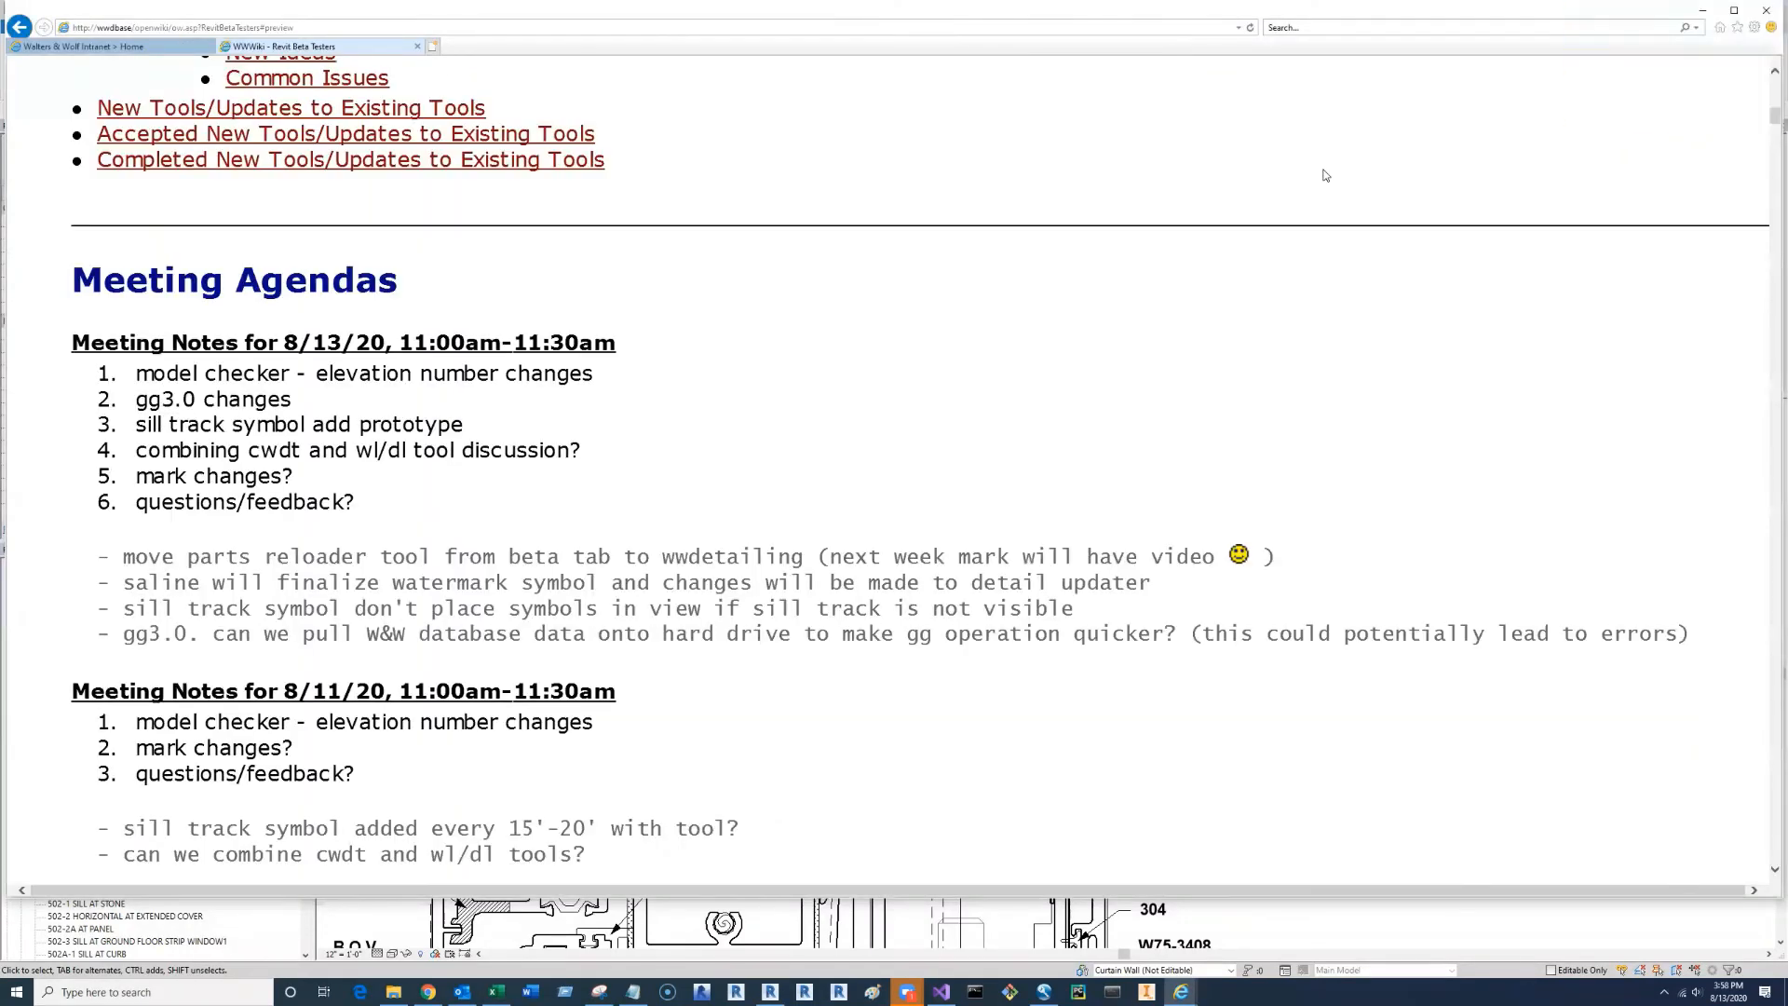
# - Switch back to Revit and examine the sloped panel and its end bracket in the detail view 322-TYP. EYEBROW SECTION
pyautogui.hotkey('alt', 'Tab')
pyautogui.scroll(2, 54, 696)
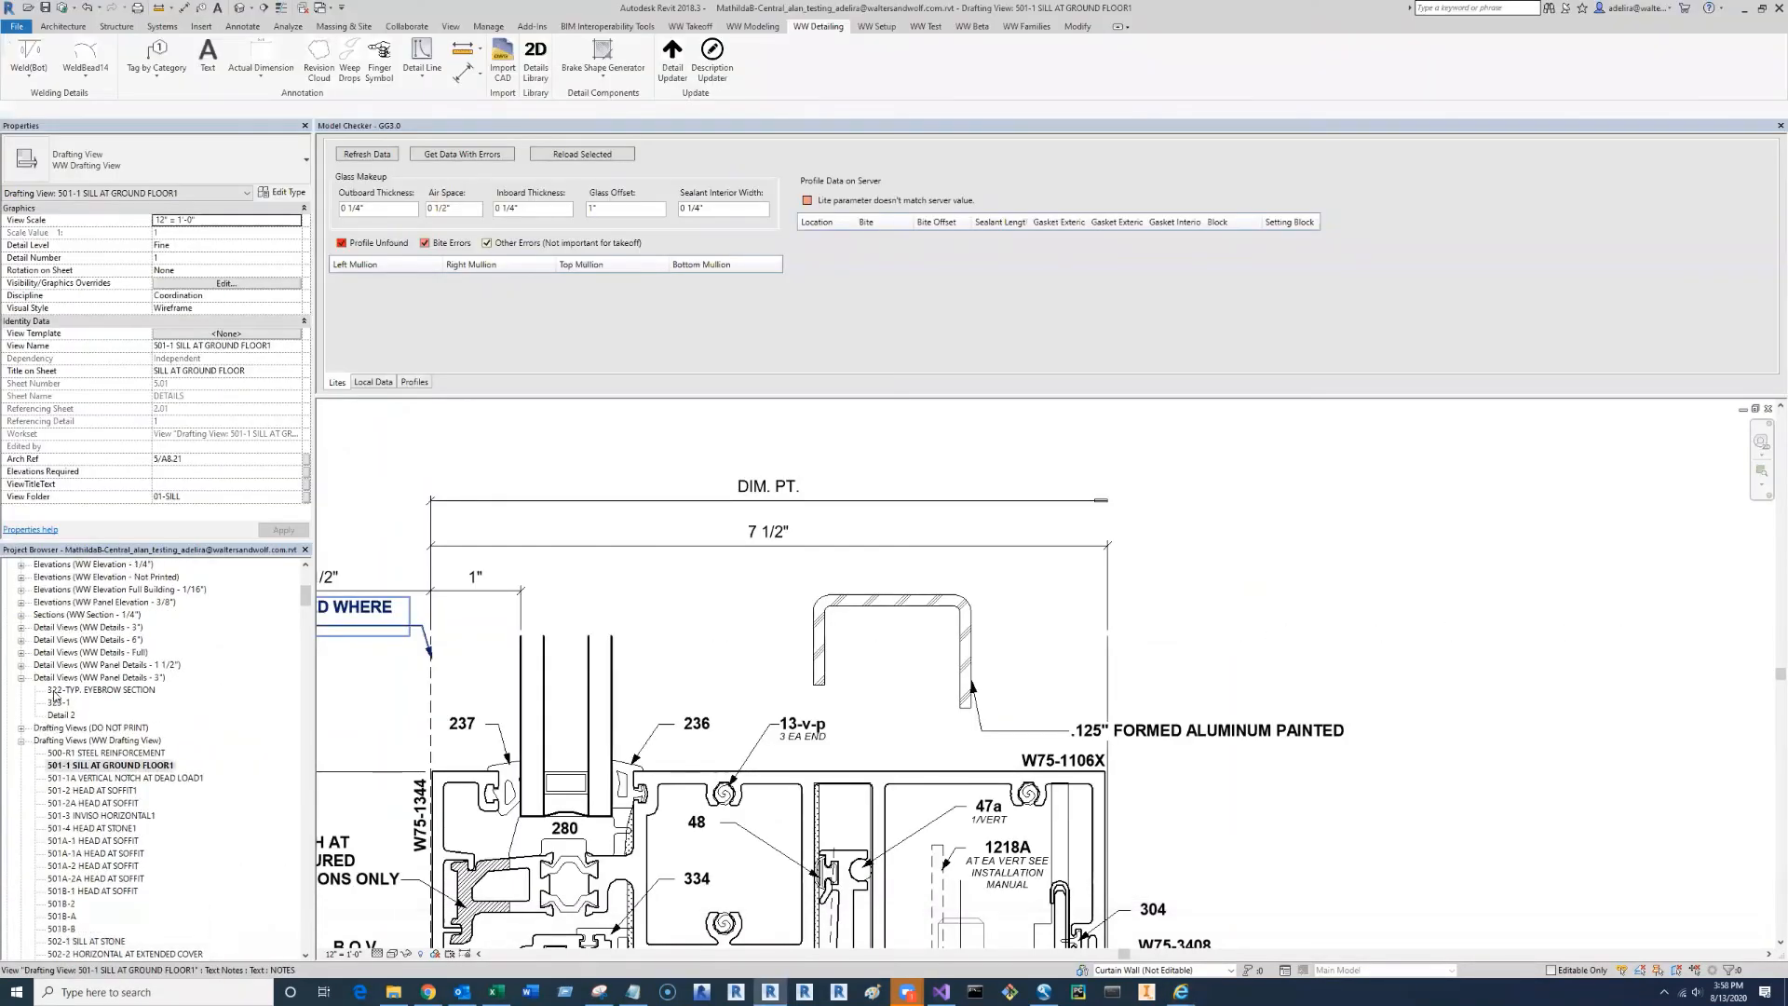
pyautogui.doubleClick(63, 693)
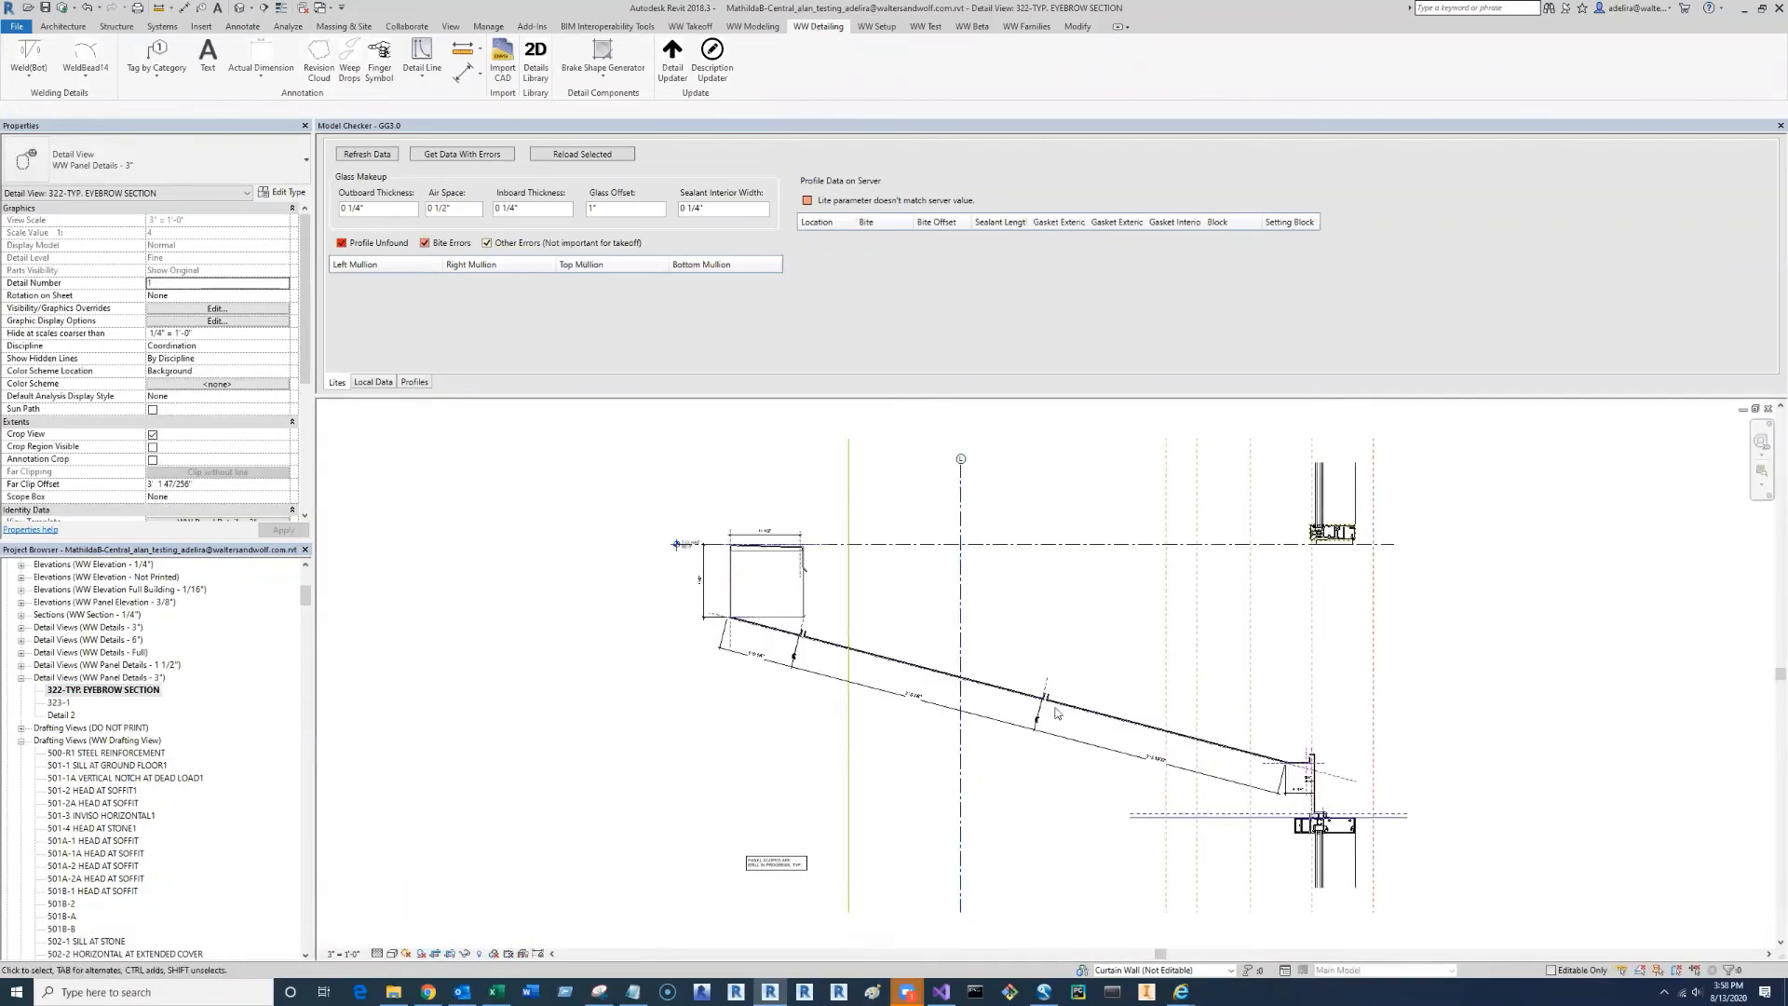
pyautogui.scroll(4, 1163, 788)
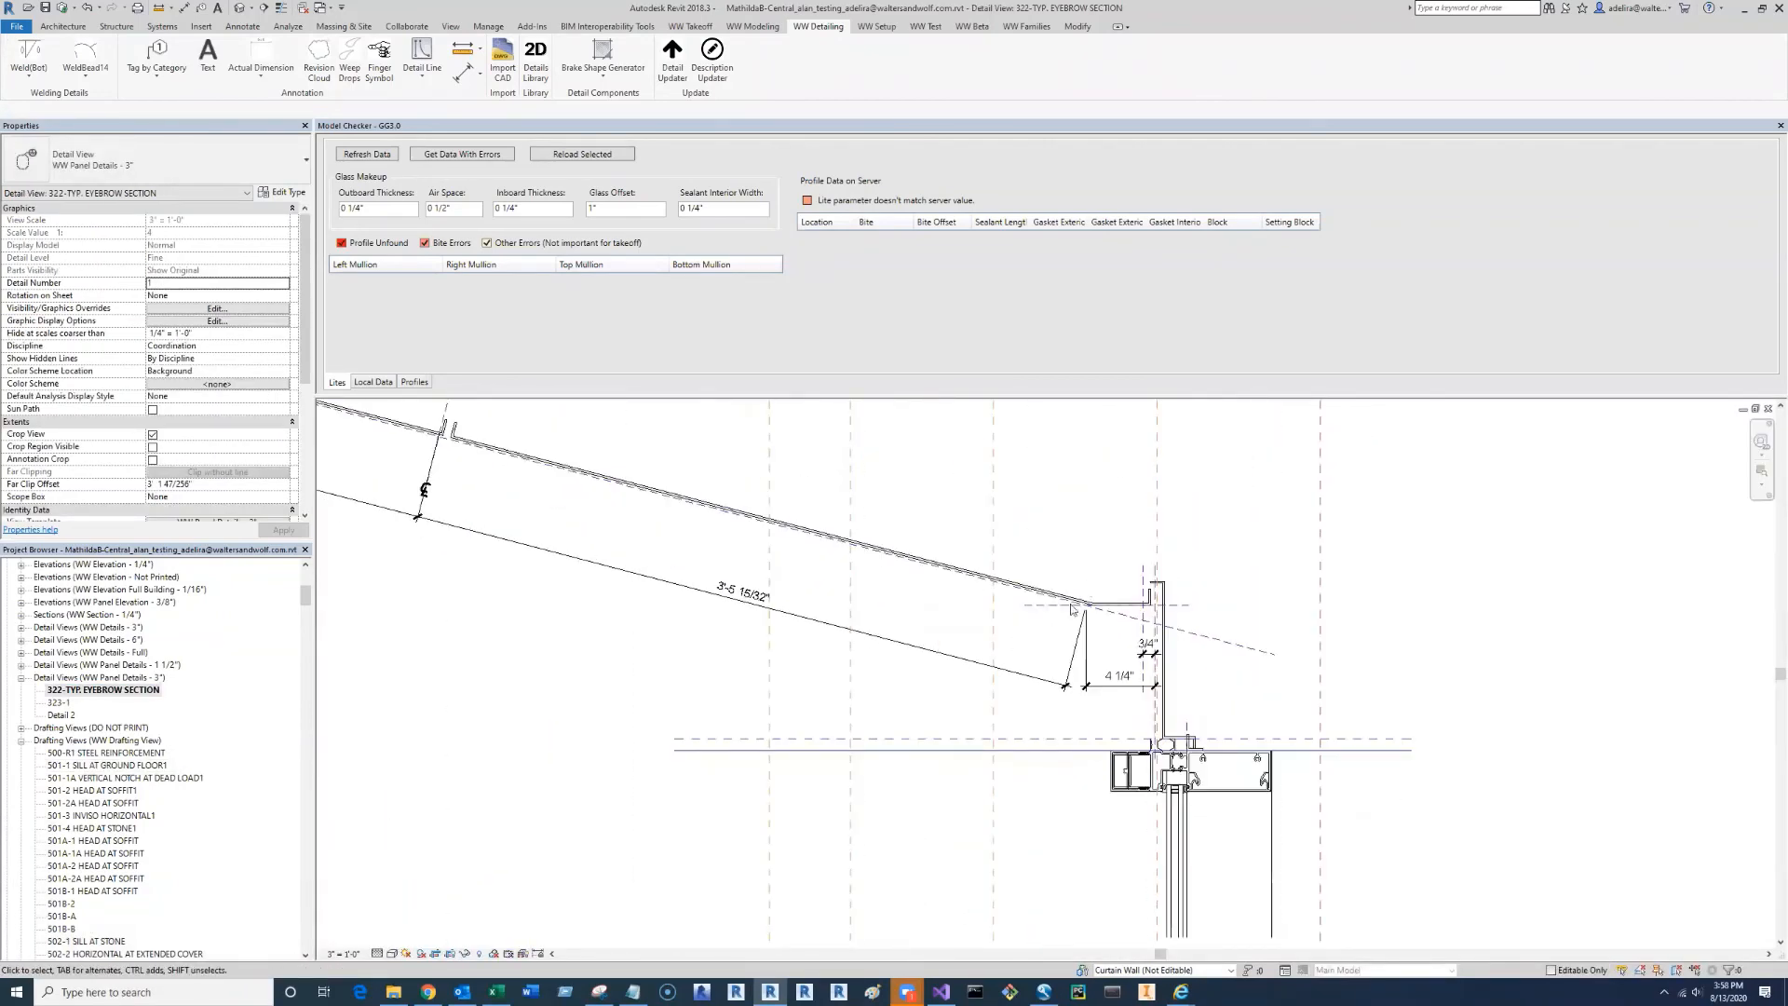
pyautogui.scroll(-4, 1048, 592)
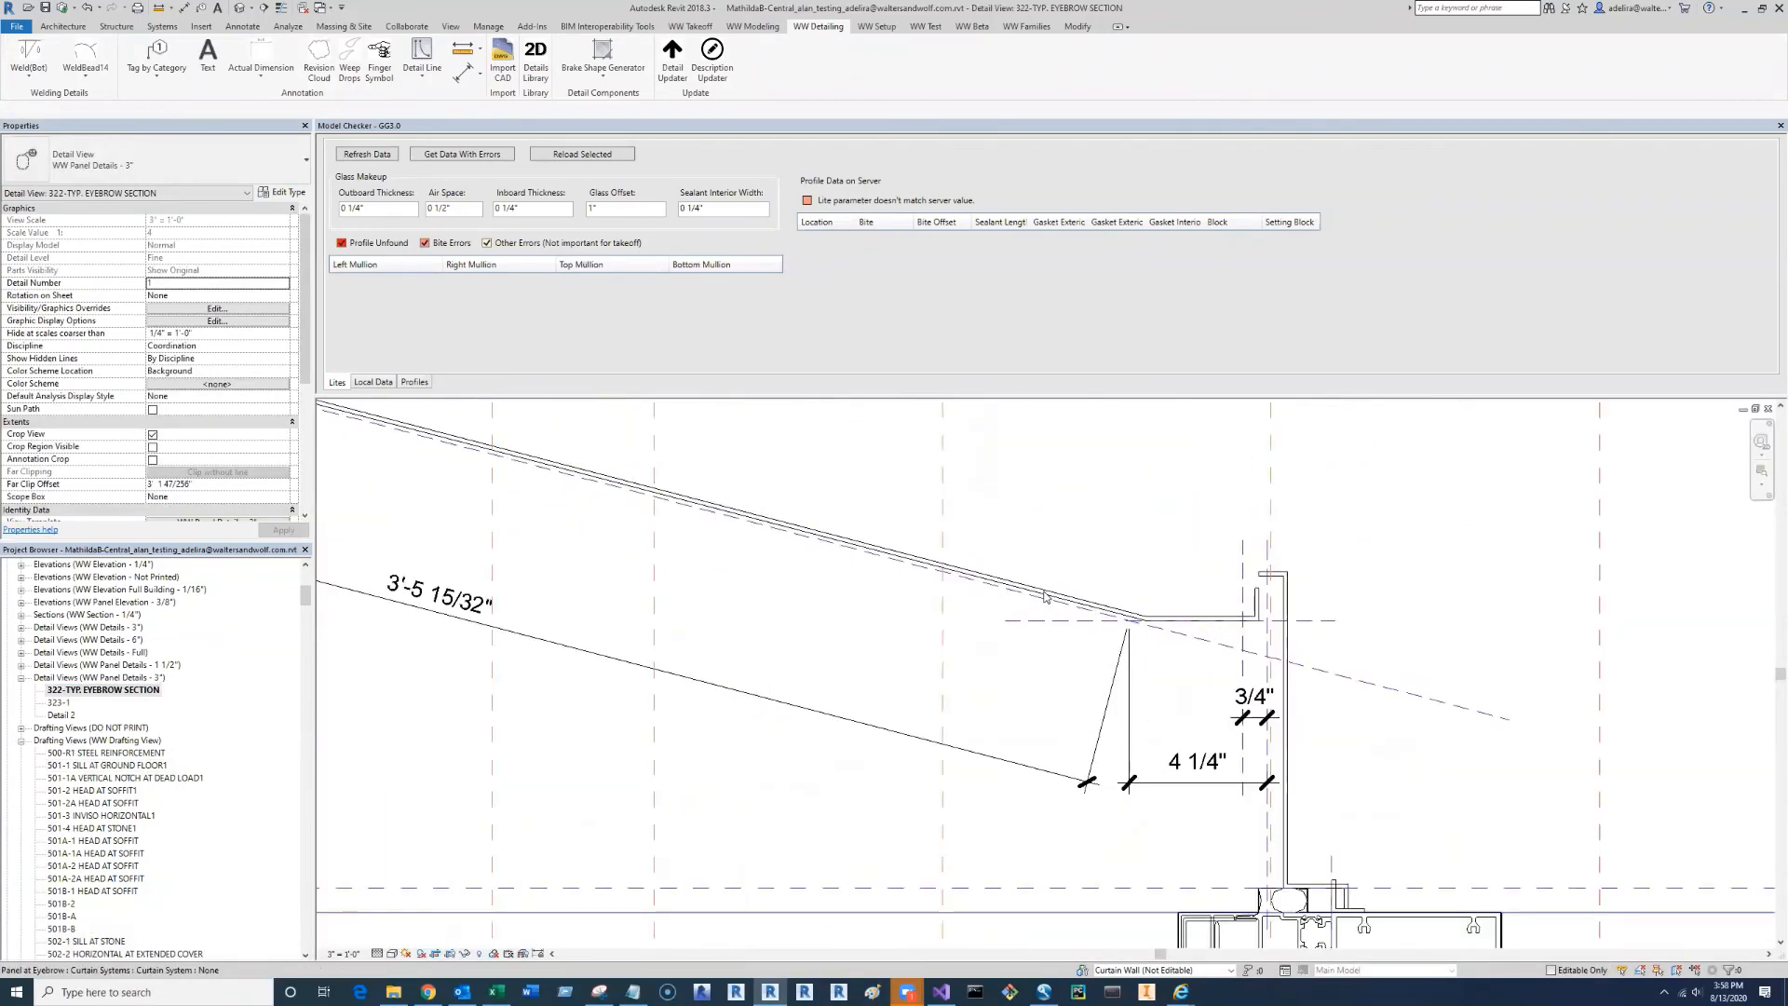
# - View the drafting view 500-R1 STEEL REINFORCEMENT and return to 501-1 SILL AT GROUND FLOOR1
pyautogui.doubleClick(101, 753)
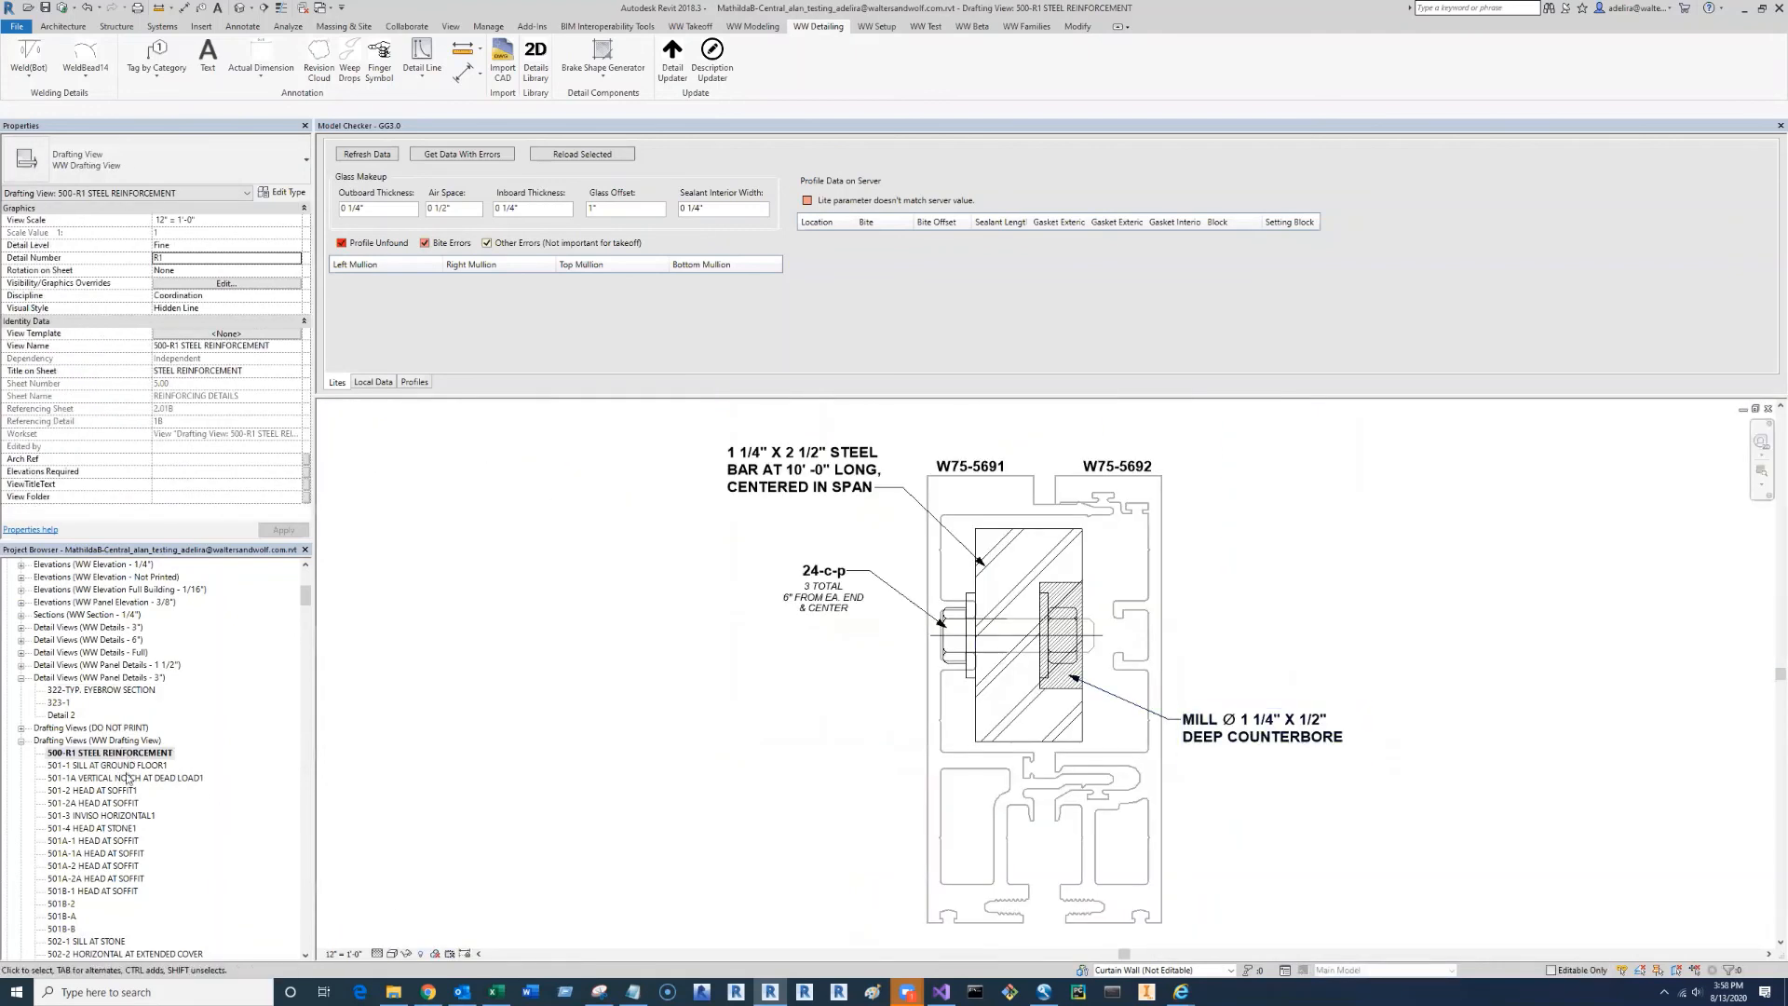
pyautogui.click(127, 777)
pyautogui.doubleClick(107, 764)
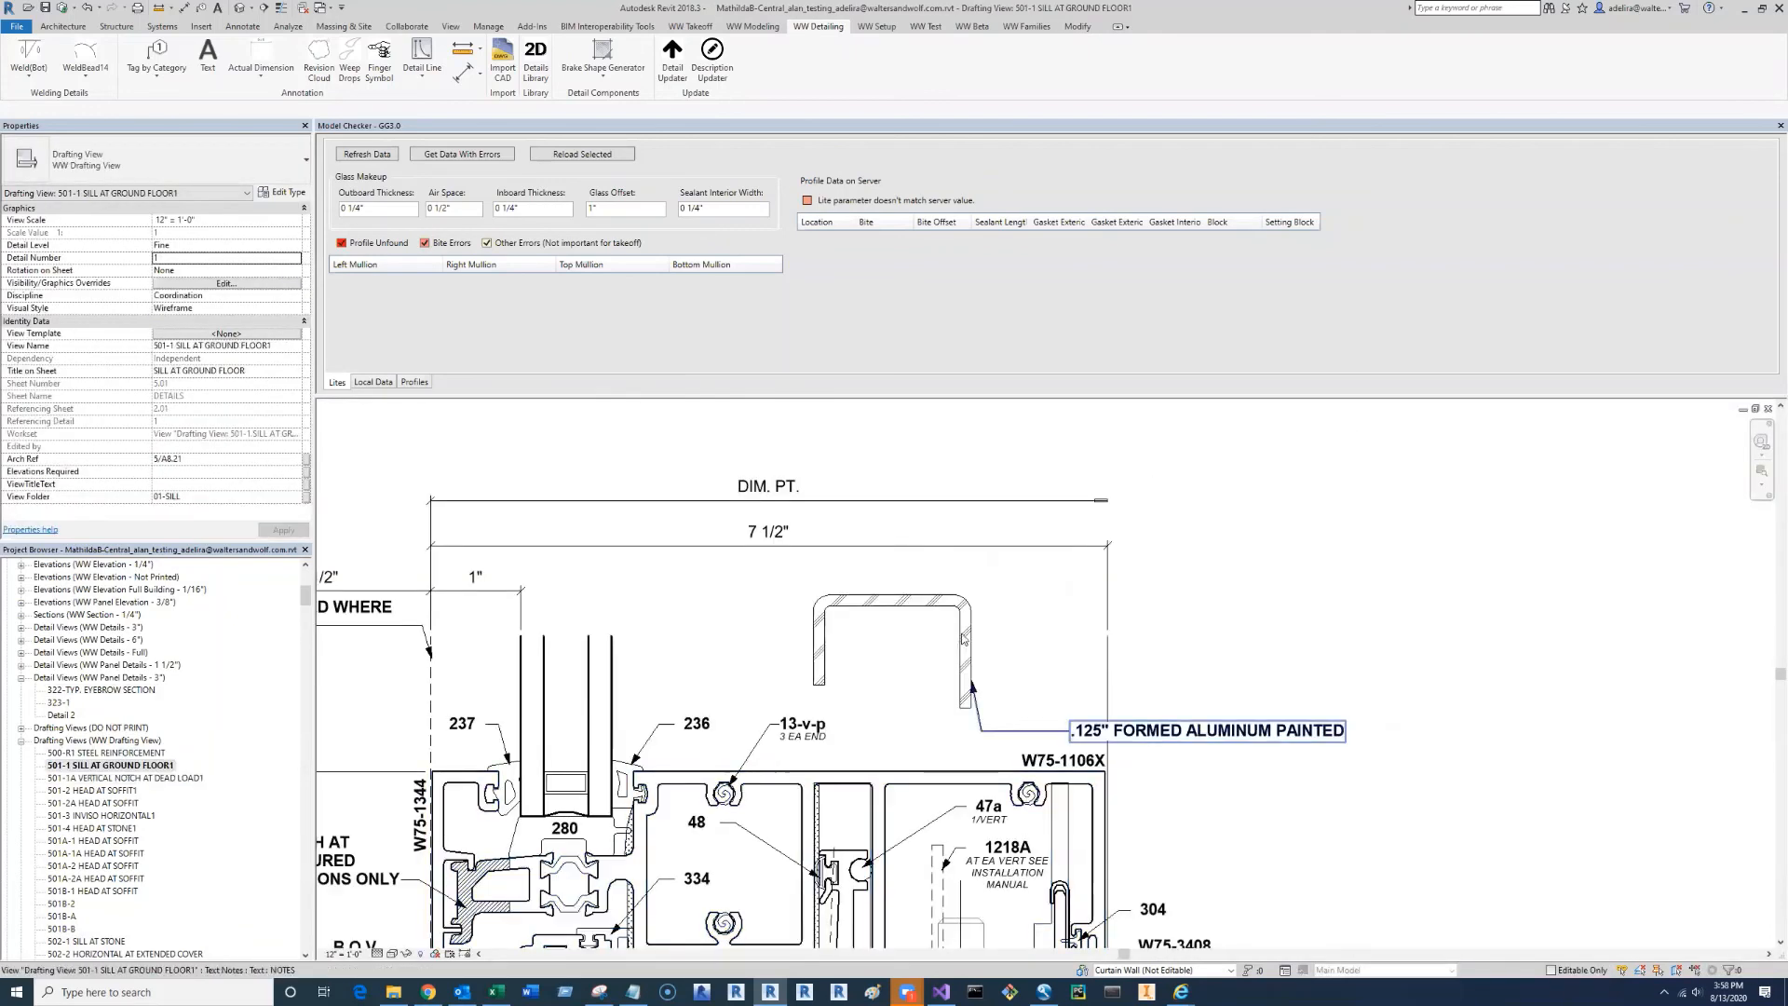
# - Draw a wider chain of three CENTER-style detail lines around the brake shape, with slanted legs and a top segment about 2 3/4" wide
pyautogui.click(426, 57)
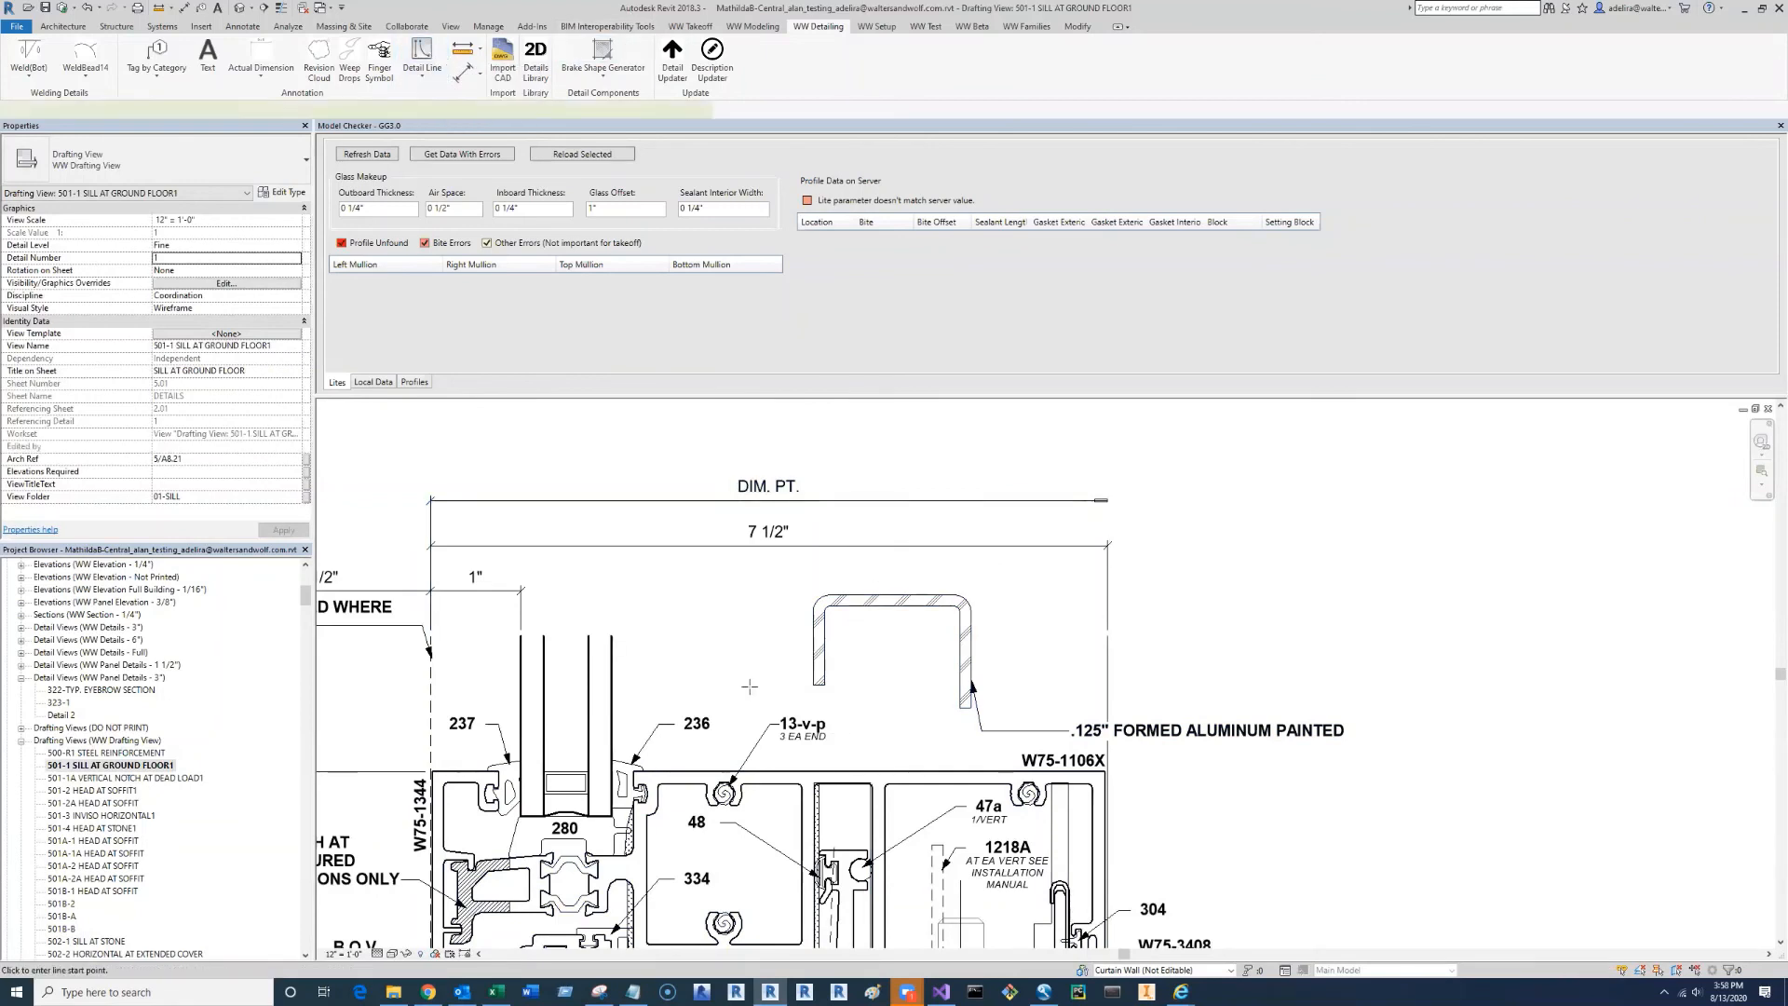
pyautogui.click(786, 586)
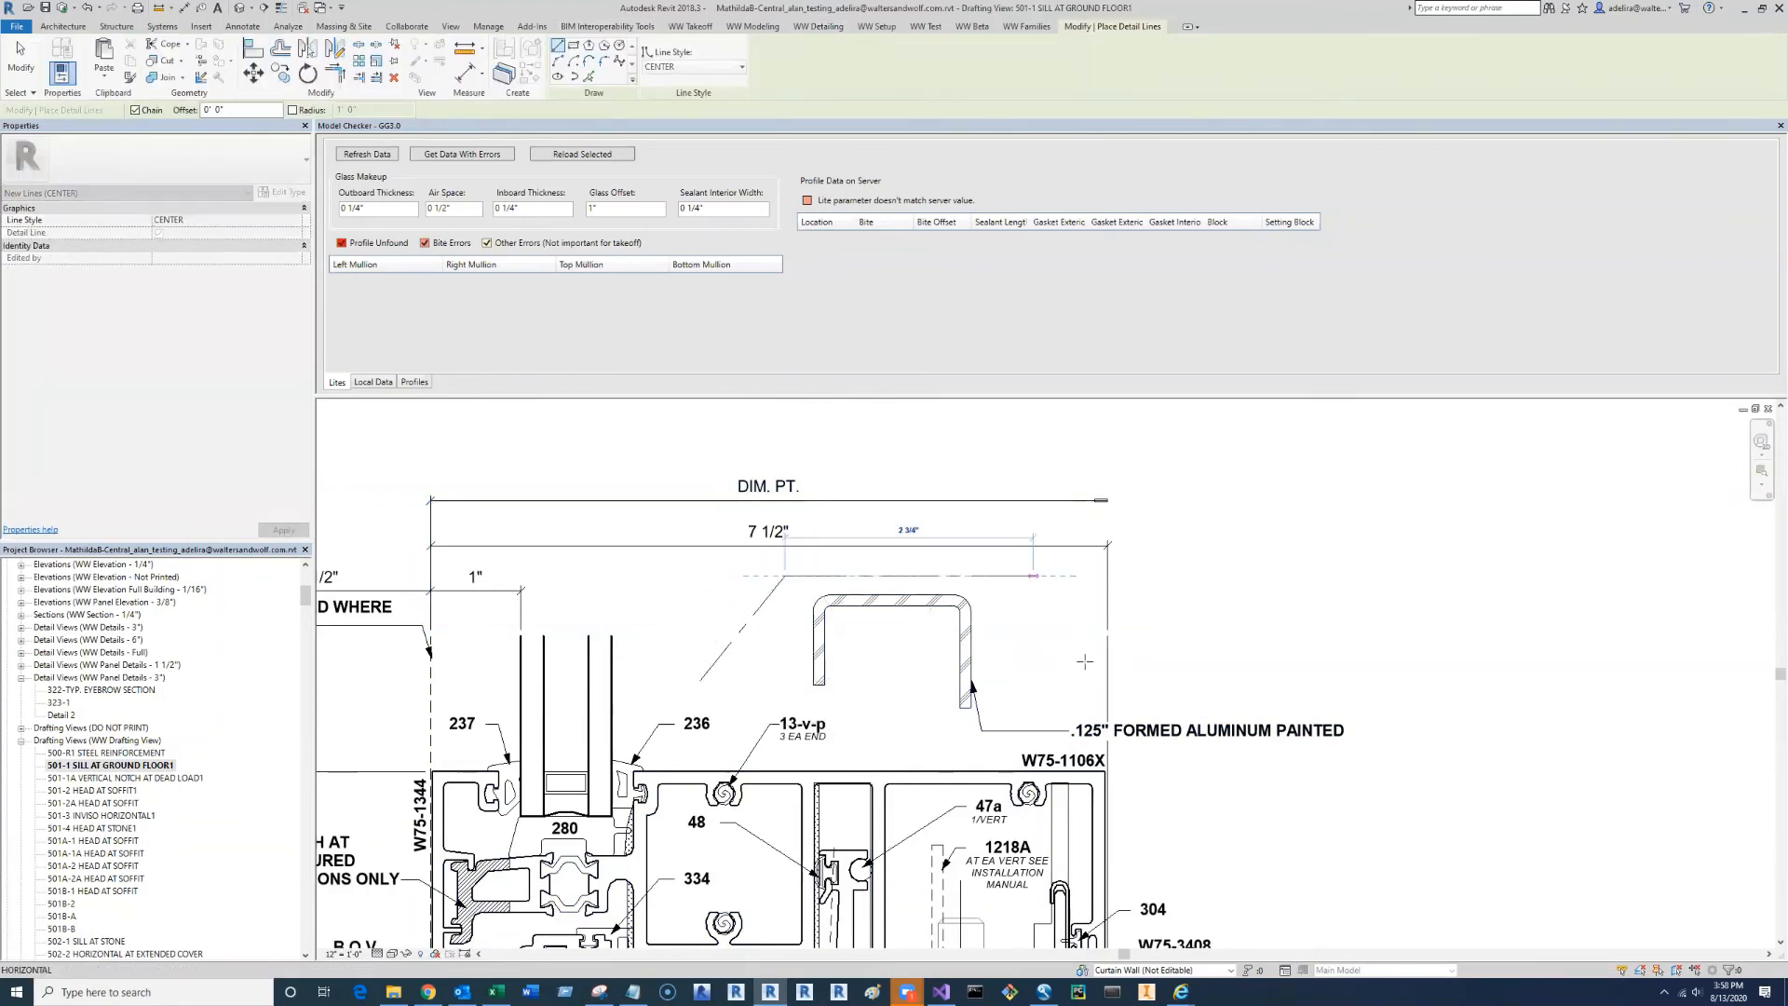
pyautogui.press('Escape')
pyautogui.press('Escape')
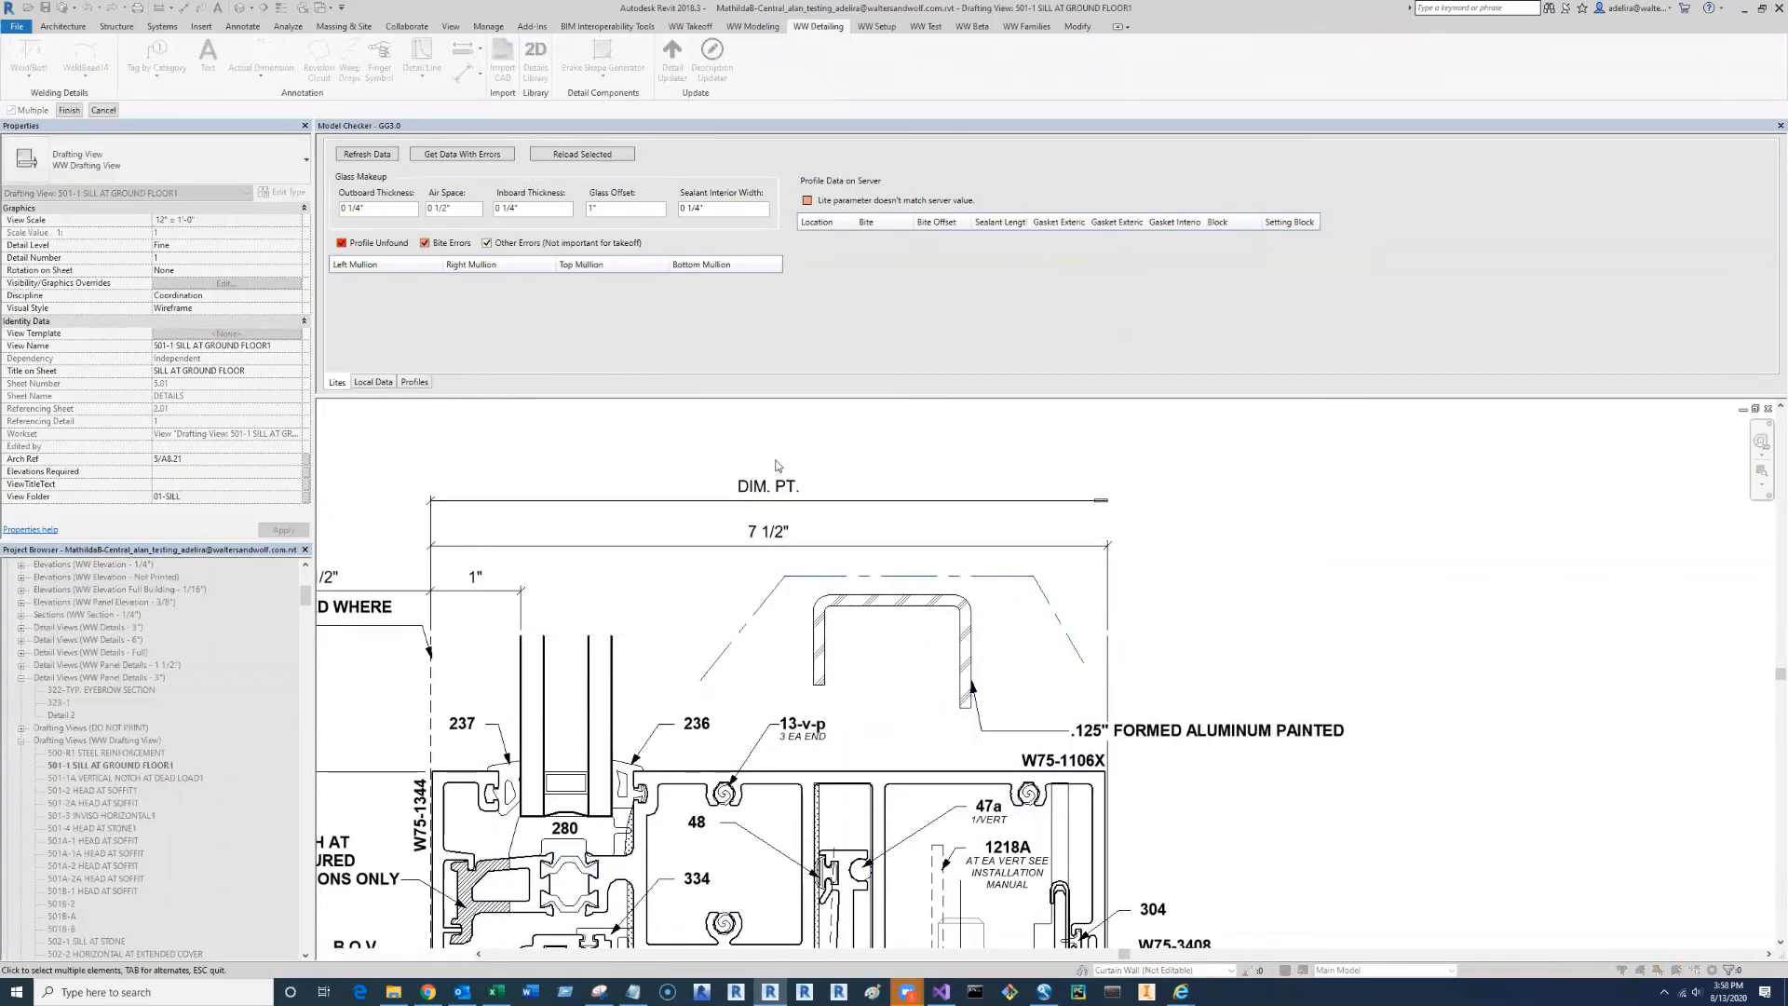
pyautogui.click(70, 110)
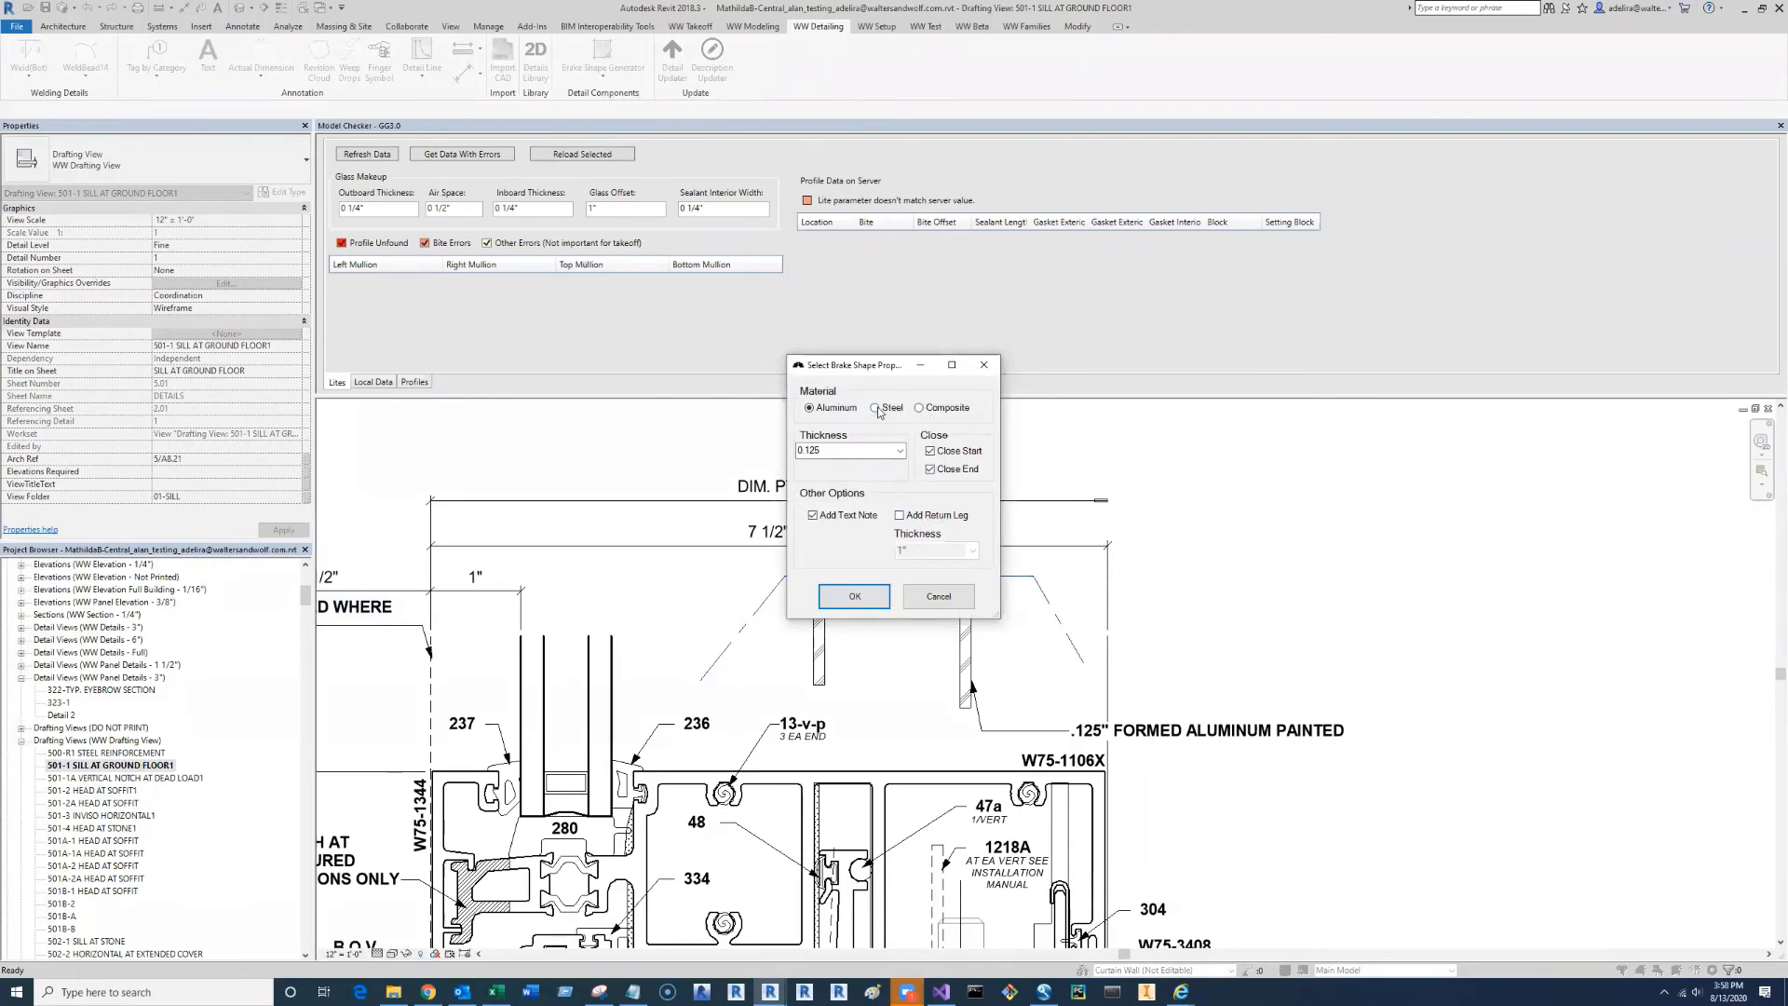
pyautogui.click(968, 600)
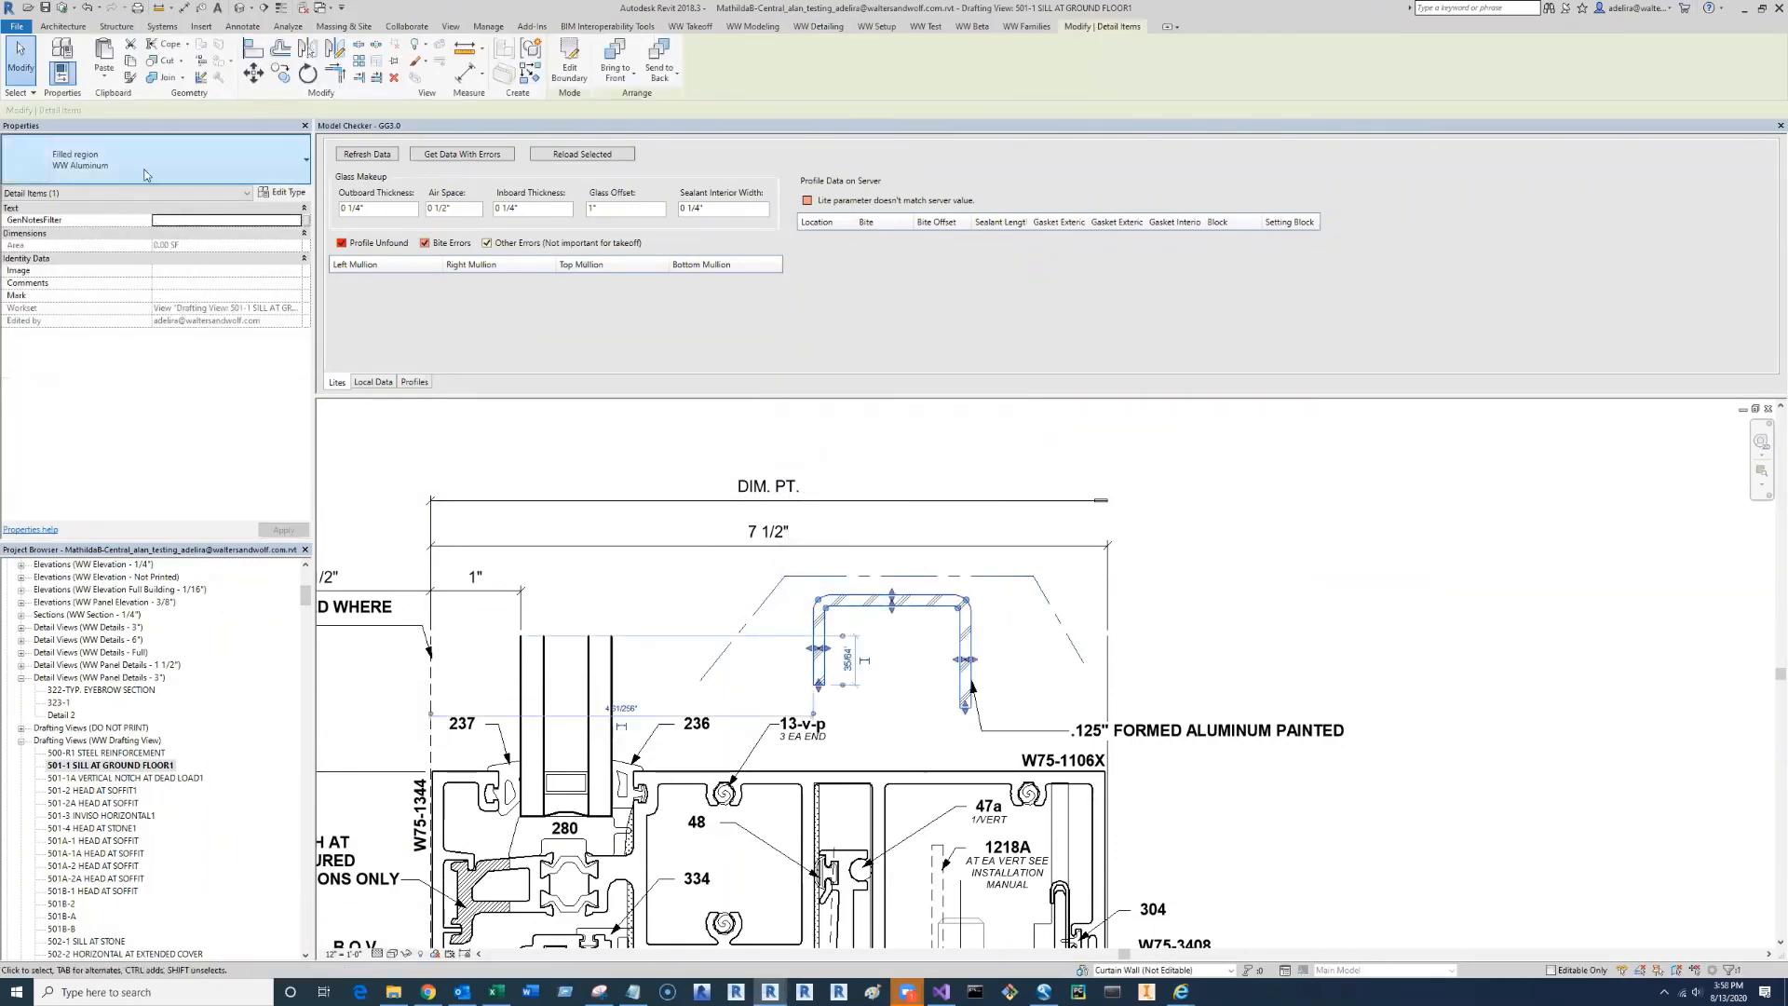
pyautogui.click(1244, 603)
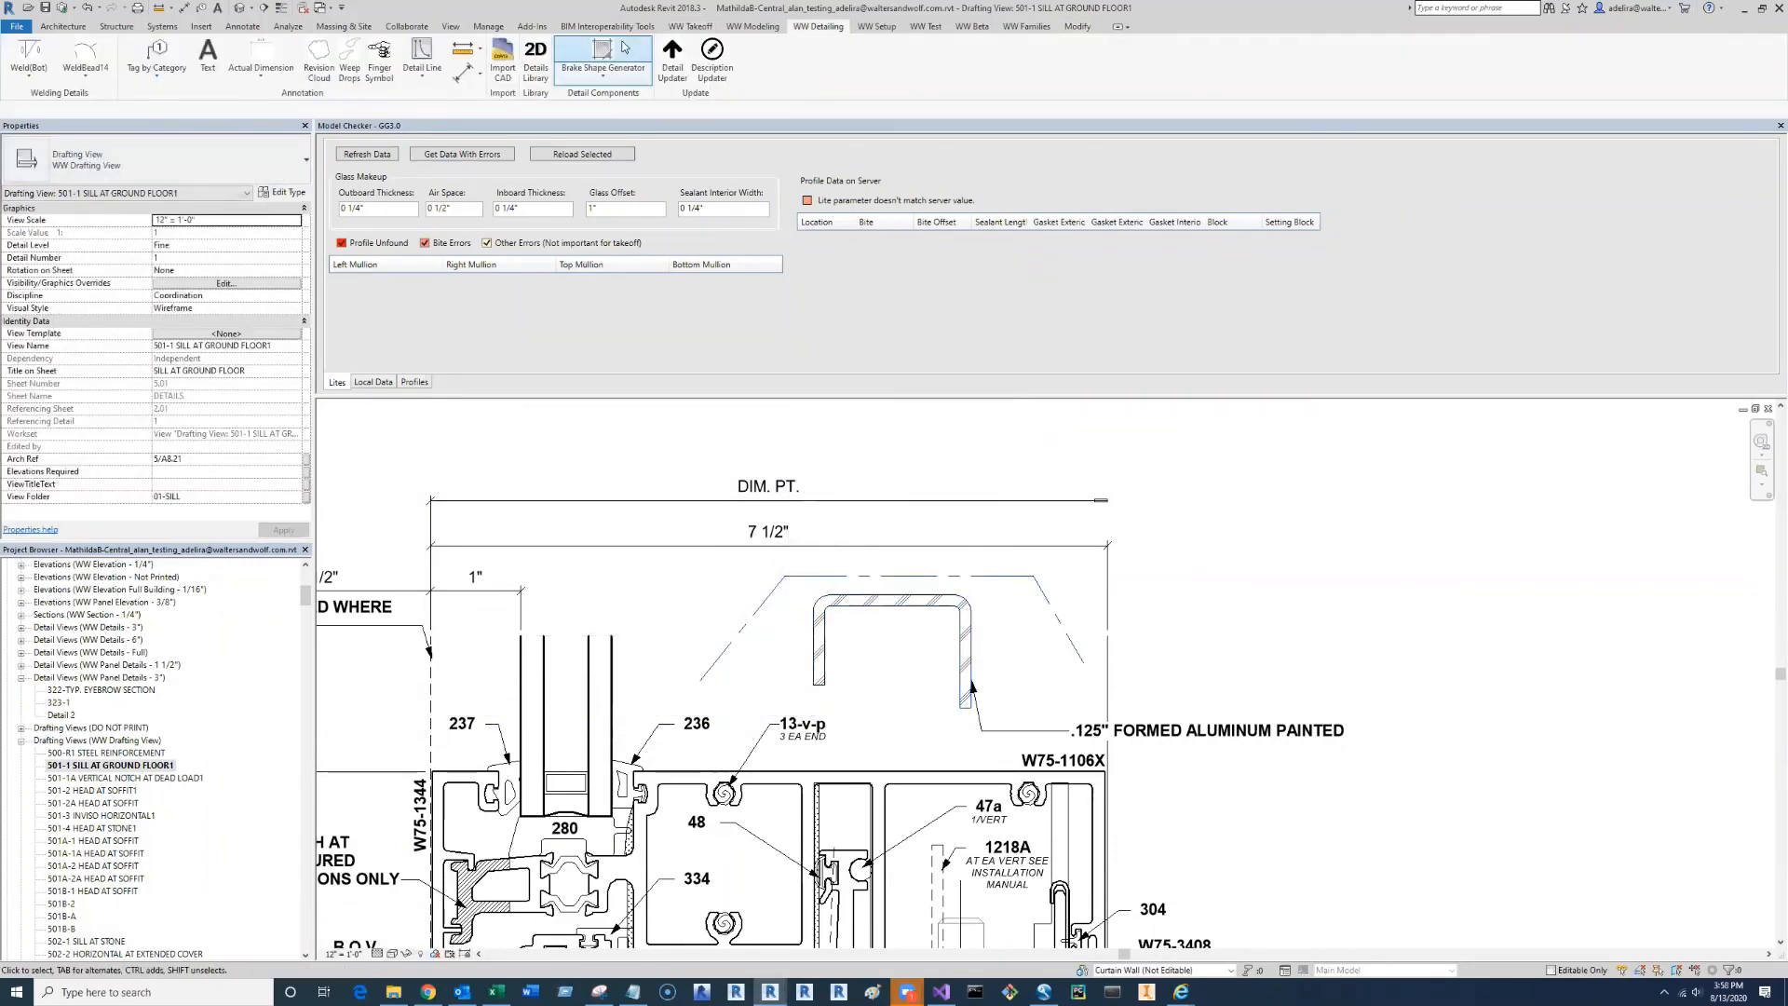
# - Generate a brake shape from the slanted chain with steel, 0.125 thickness, open ends, a text note, a 1" return leg and inward fill
pyautogui.click(603, 51)
pyautogui.click(768, 544)
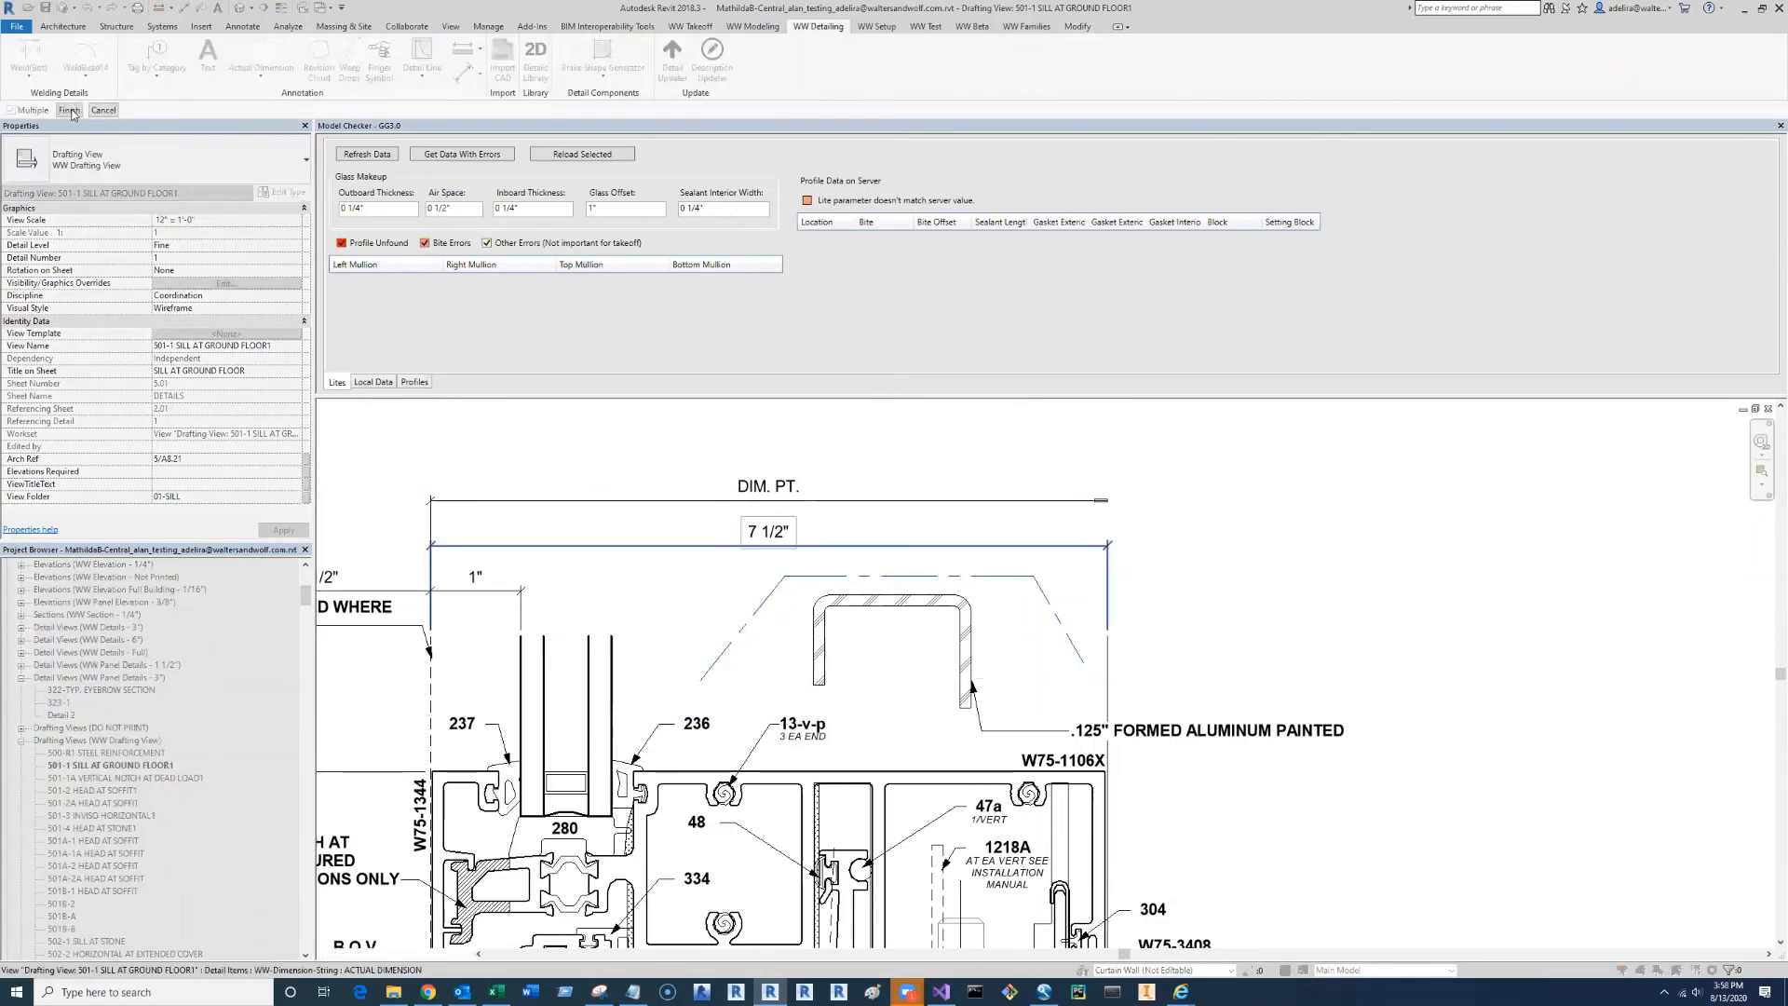
pyautogui.click(70, 111)
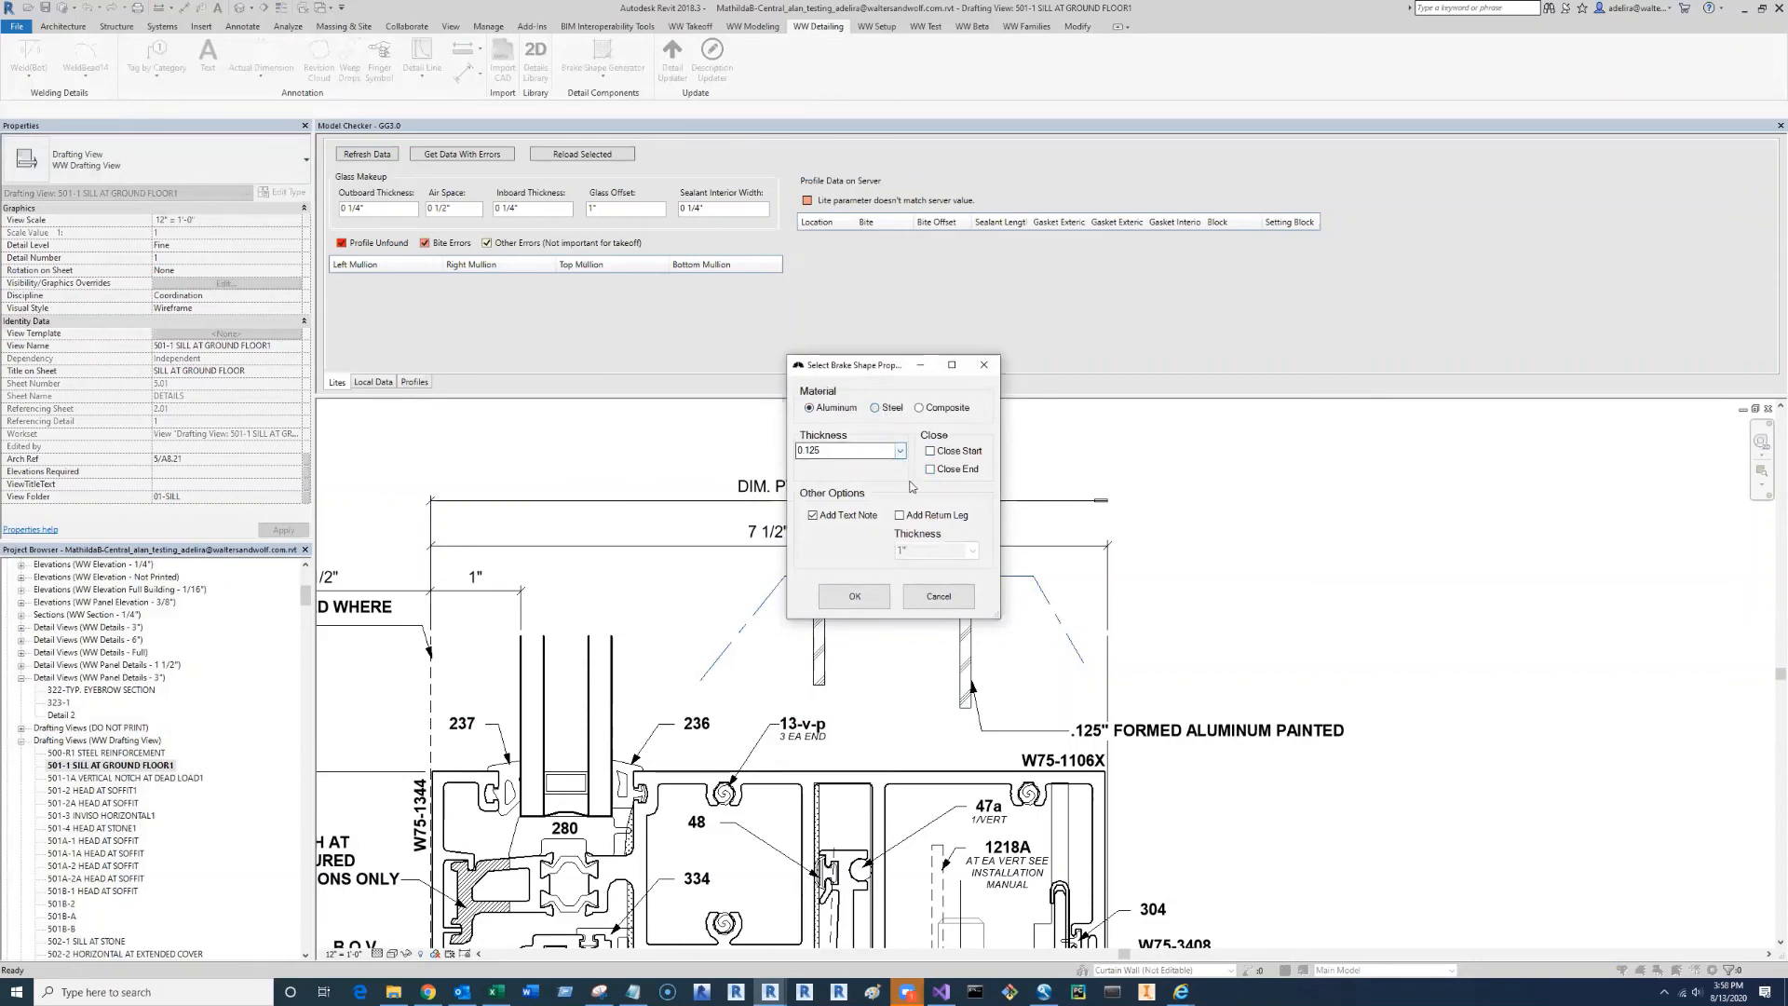
pyautogui.click(891, 531)
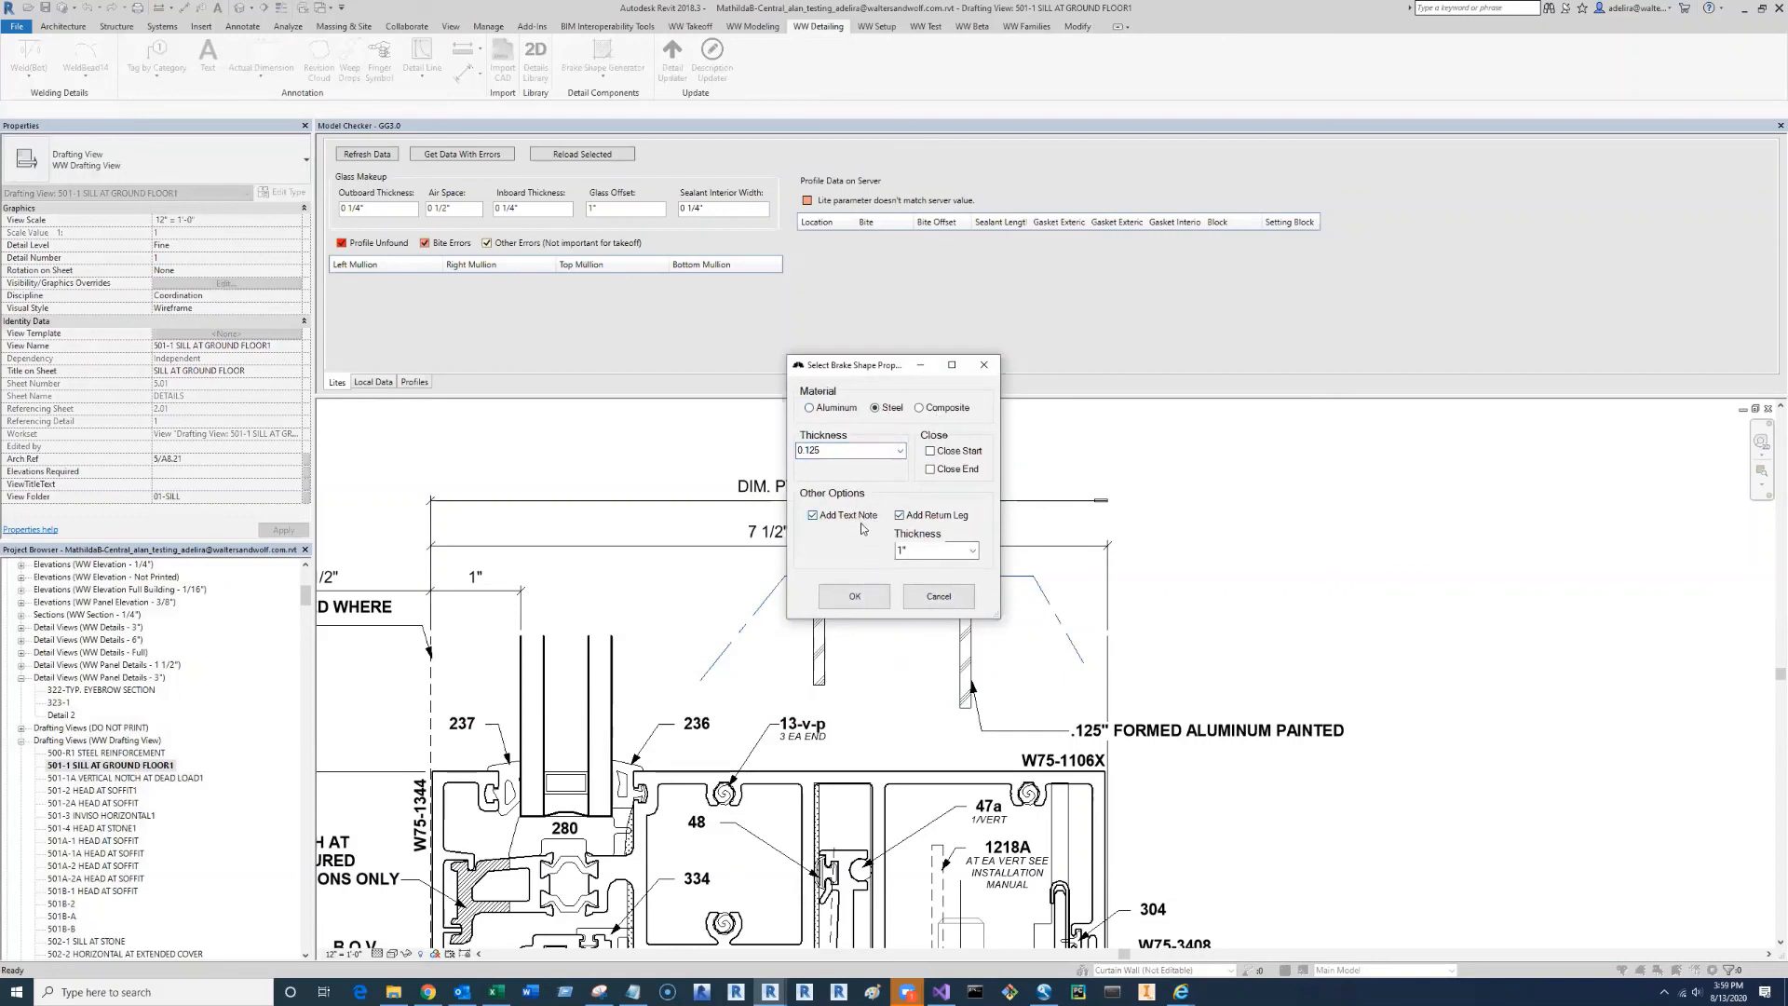
pyautogui.click(854, 596)
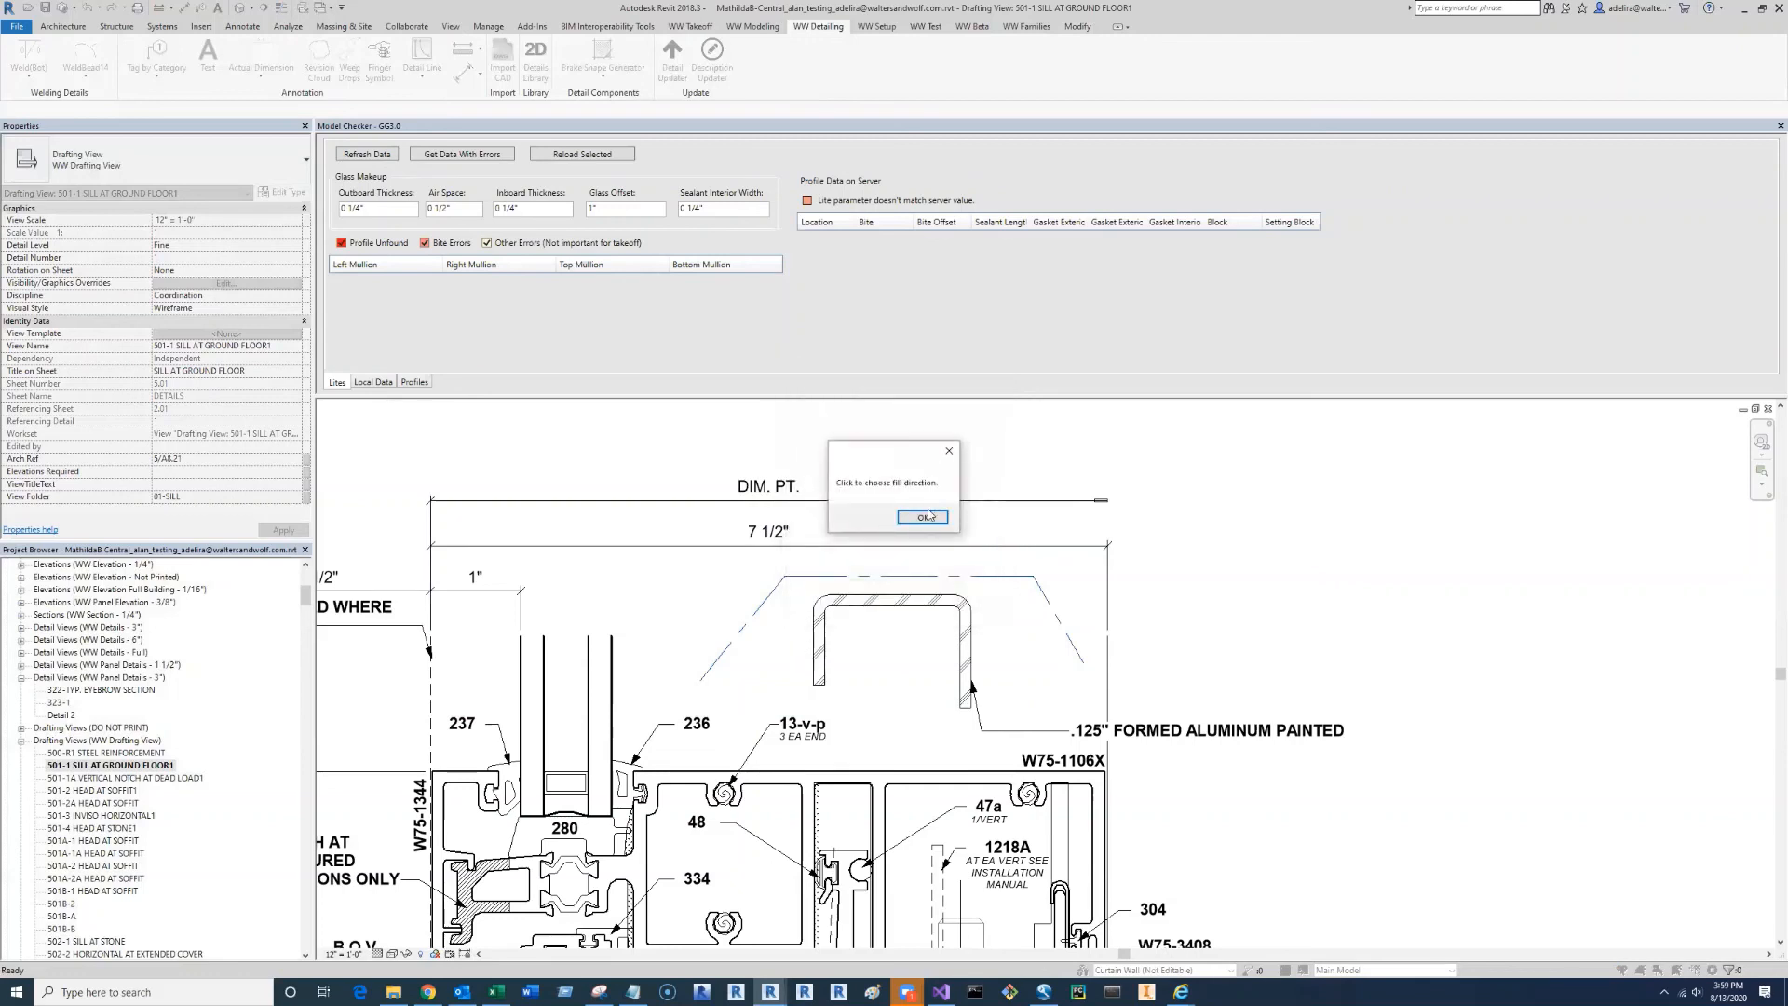
pyautogui.click(928, 512)
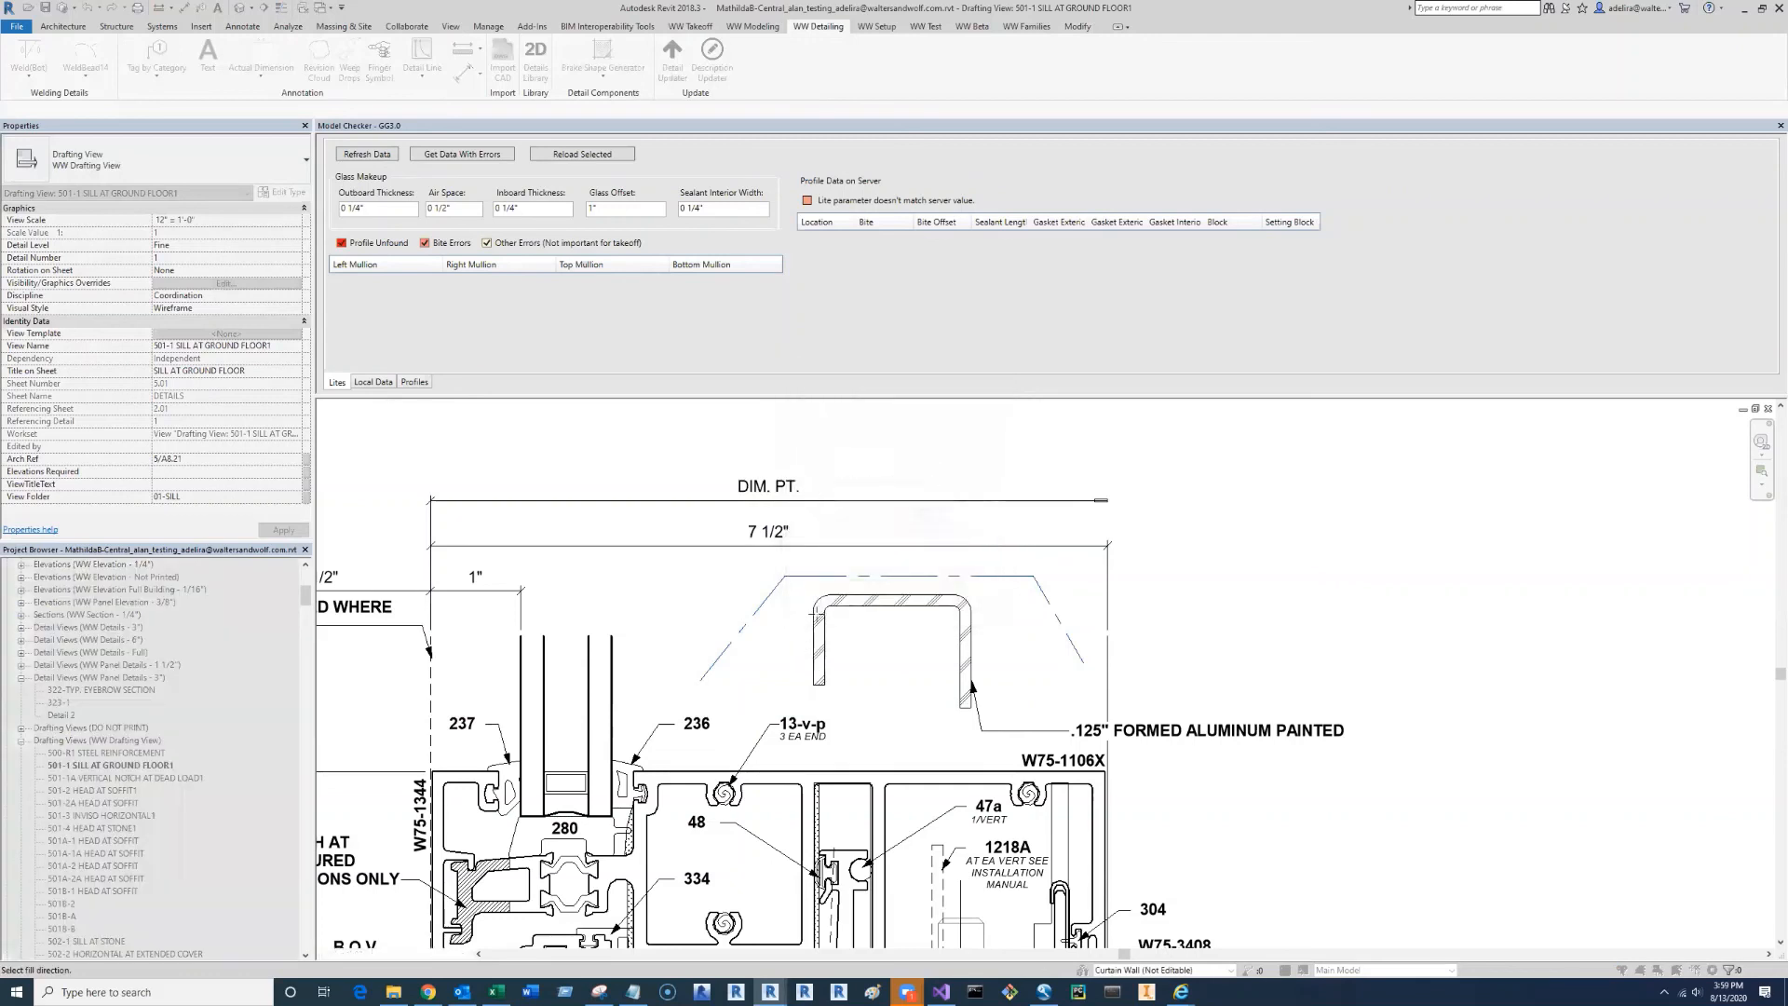
pyautogui.click(881, 612)
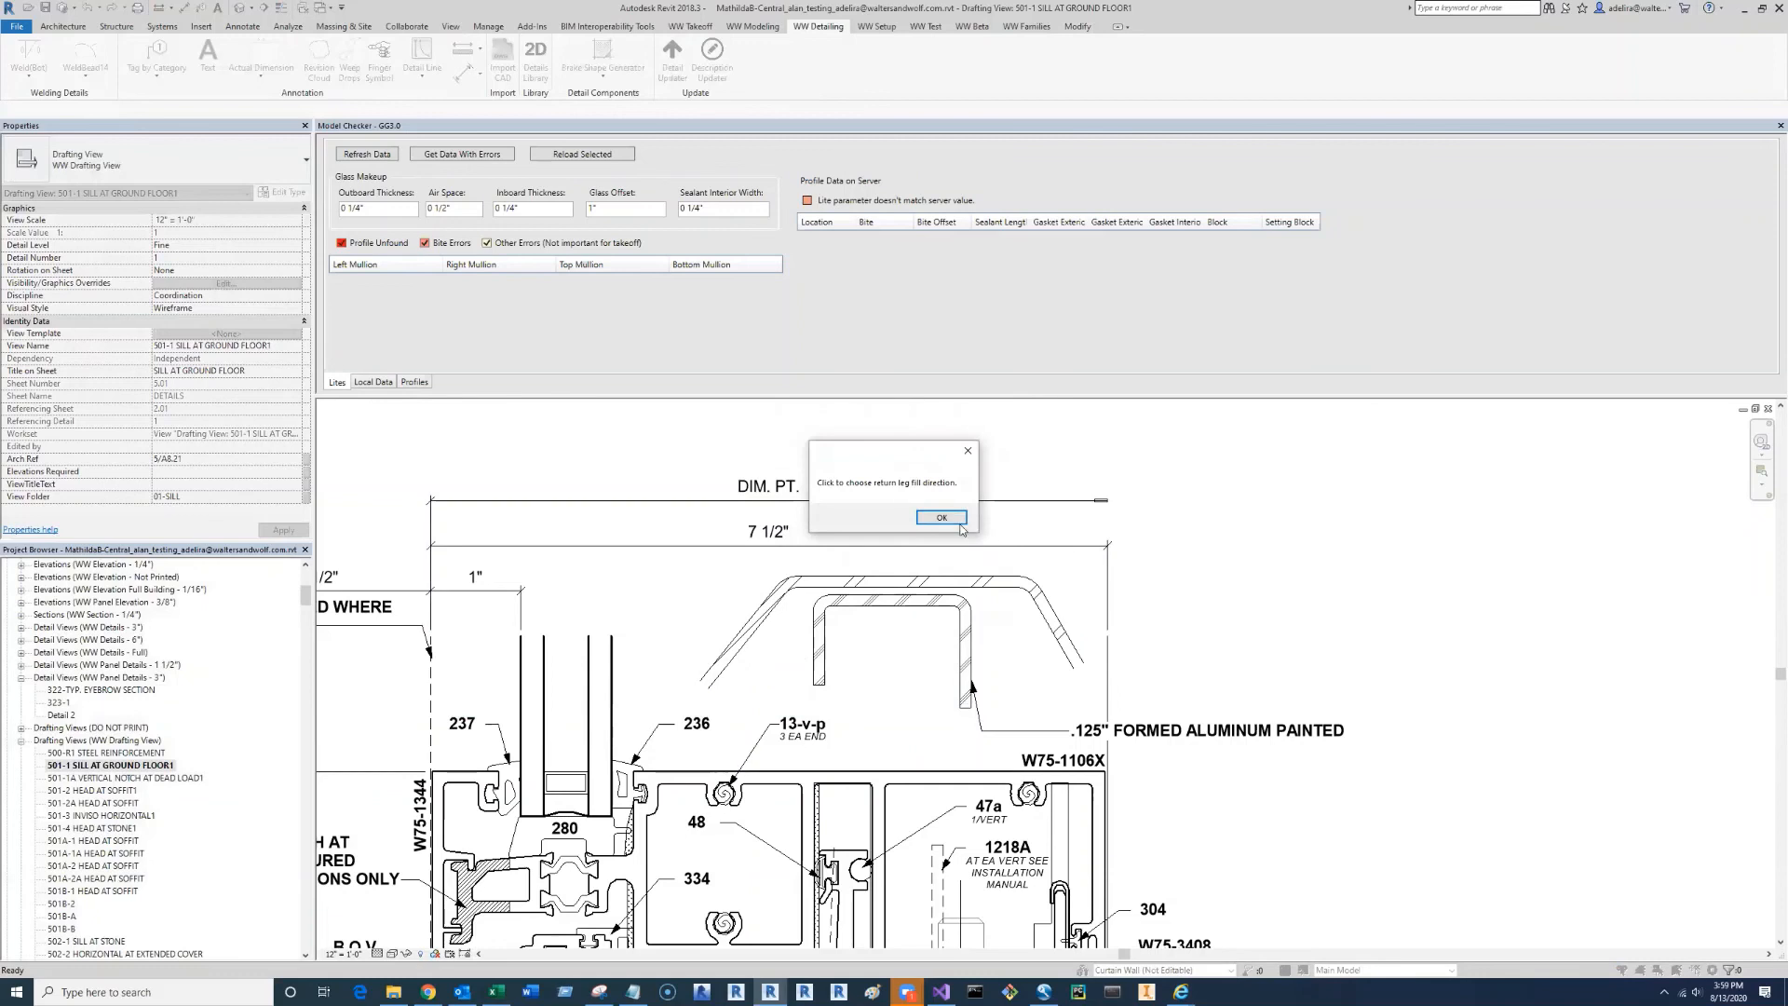
# - Choose the return leg fill direction, and place the text note beside the slanted brake shape with its leader on the top segment
pyautogui.click(959, 519)
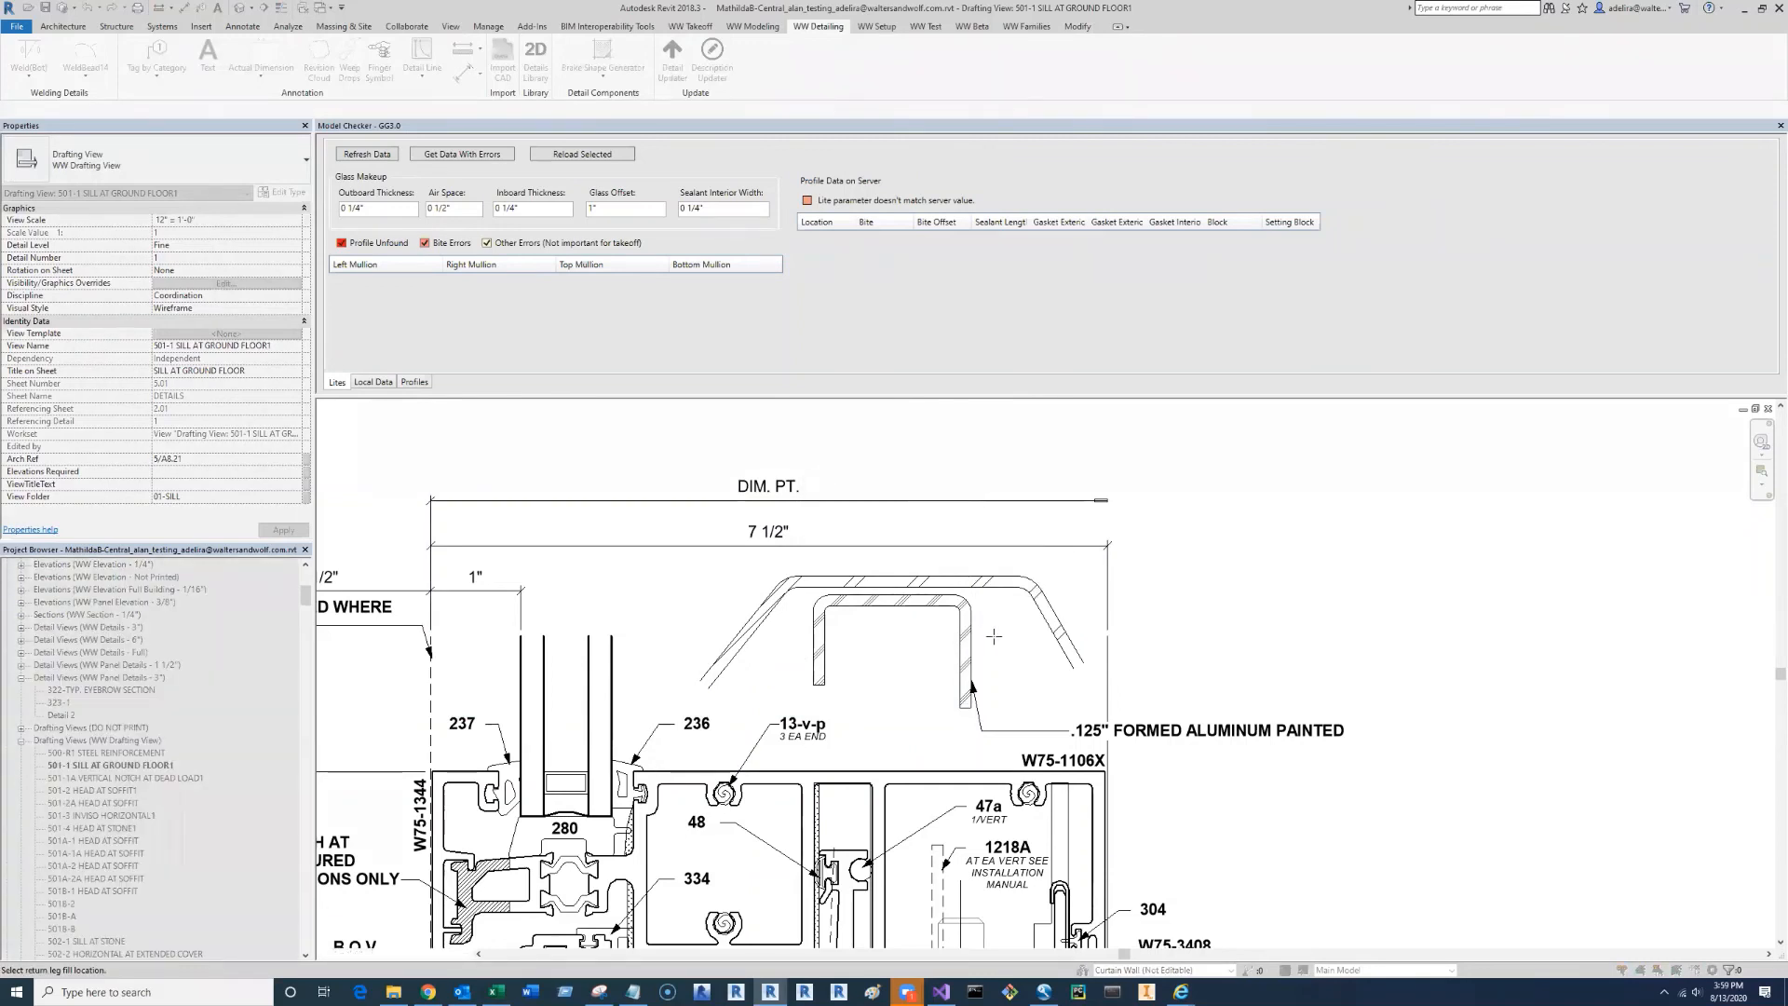
pyautogui.click(1095, 620)
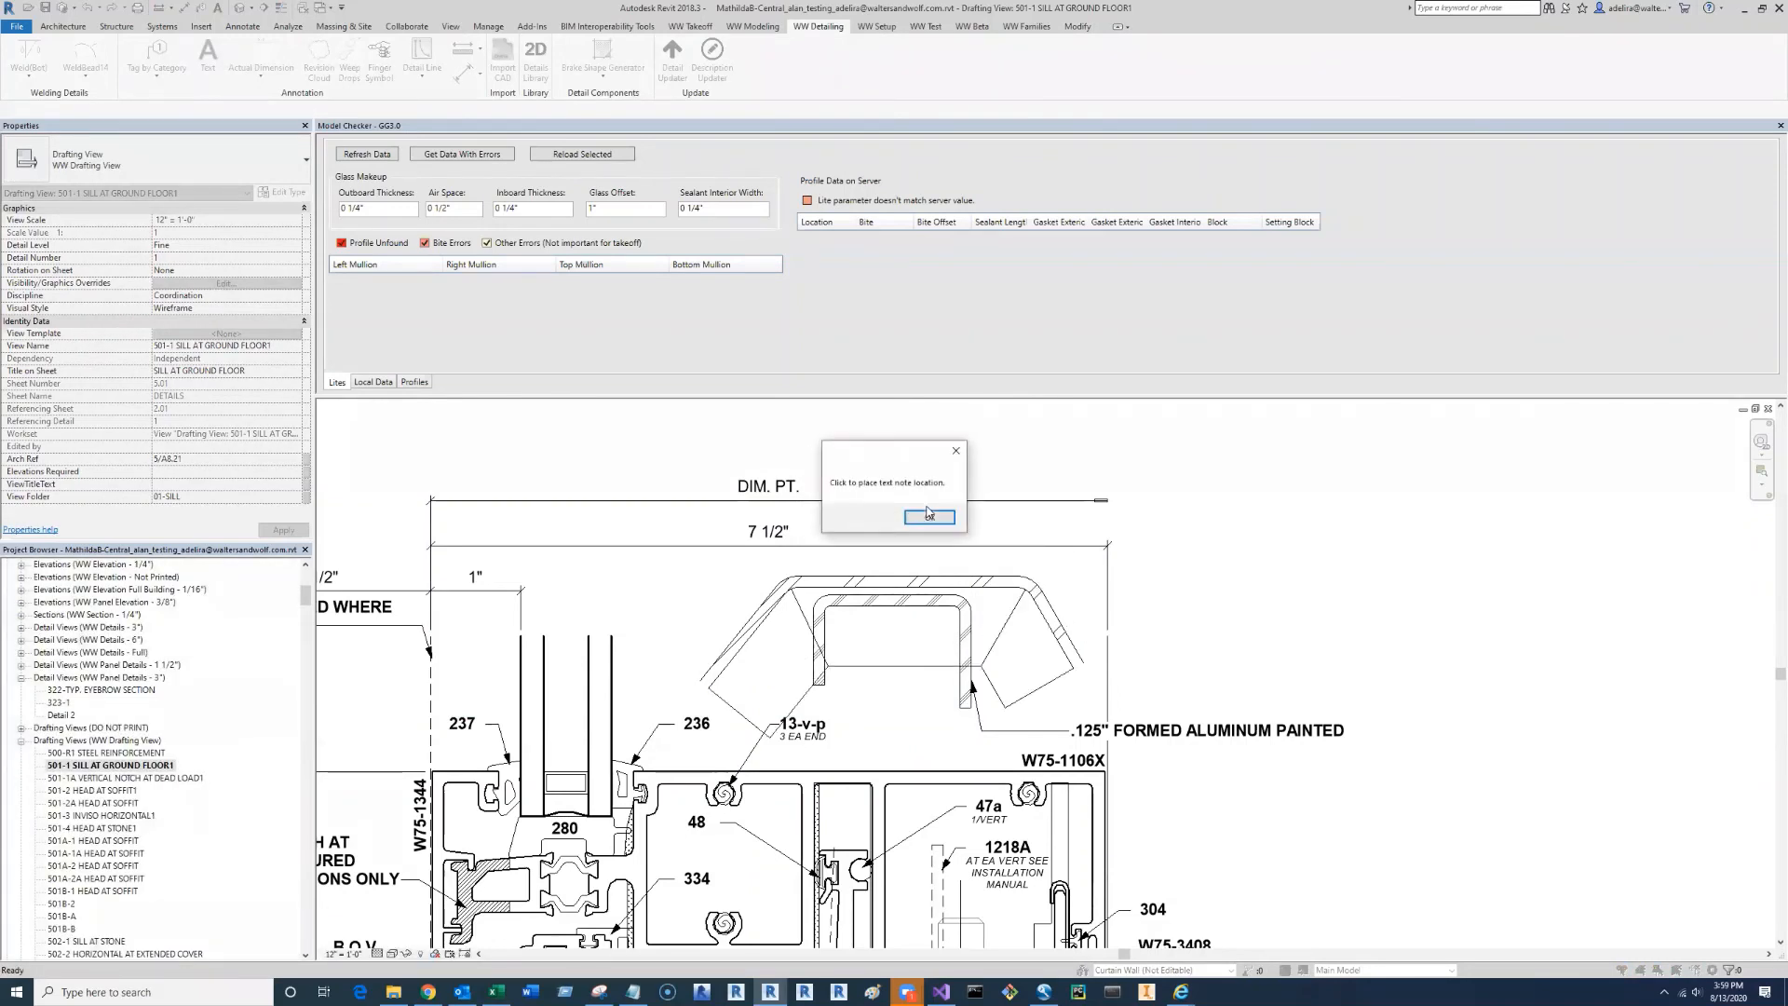
pyautogui.click(930, 518)
pyautogui.click(1095, 585)
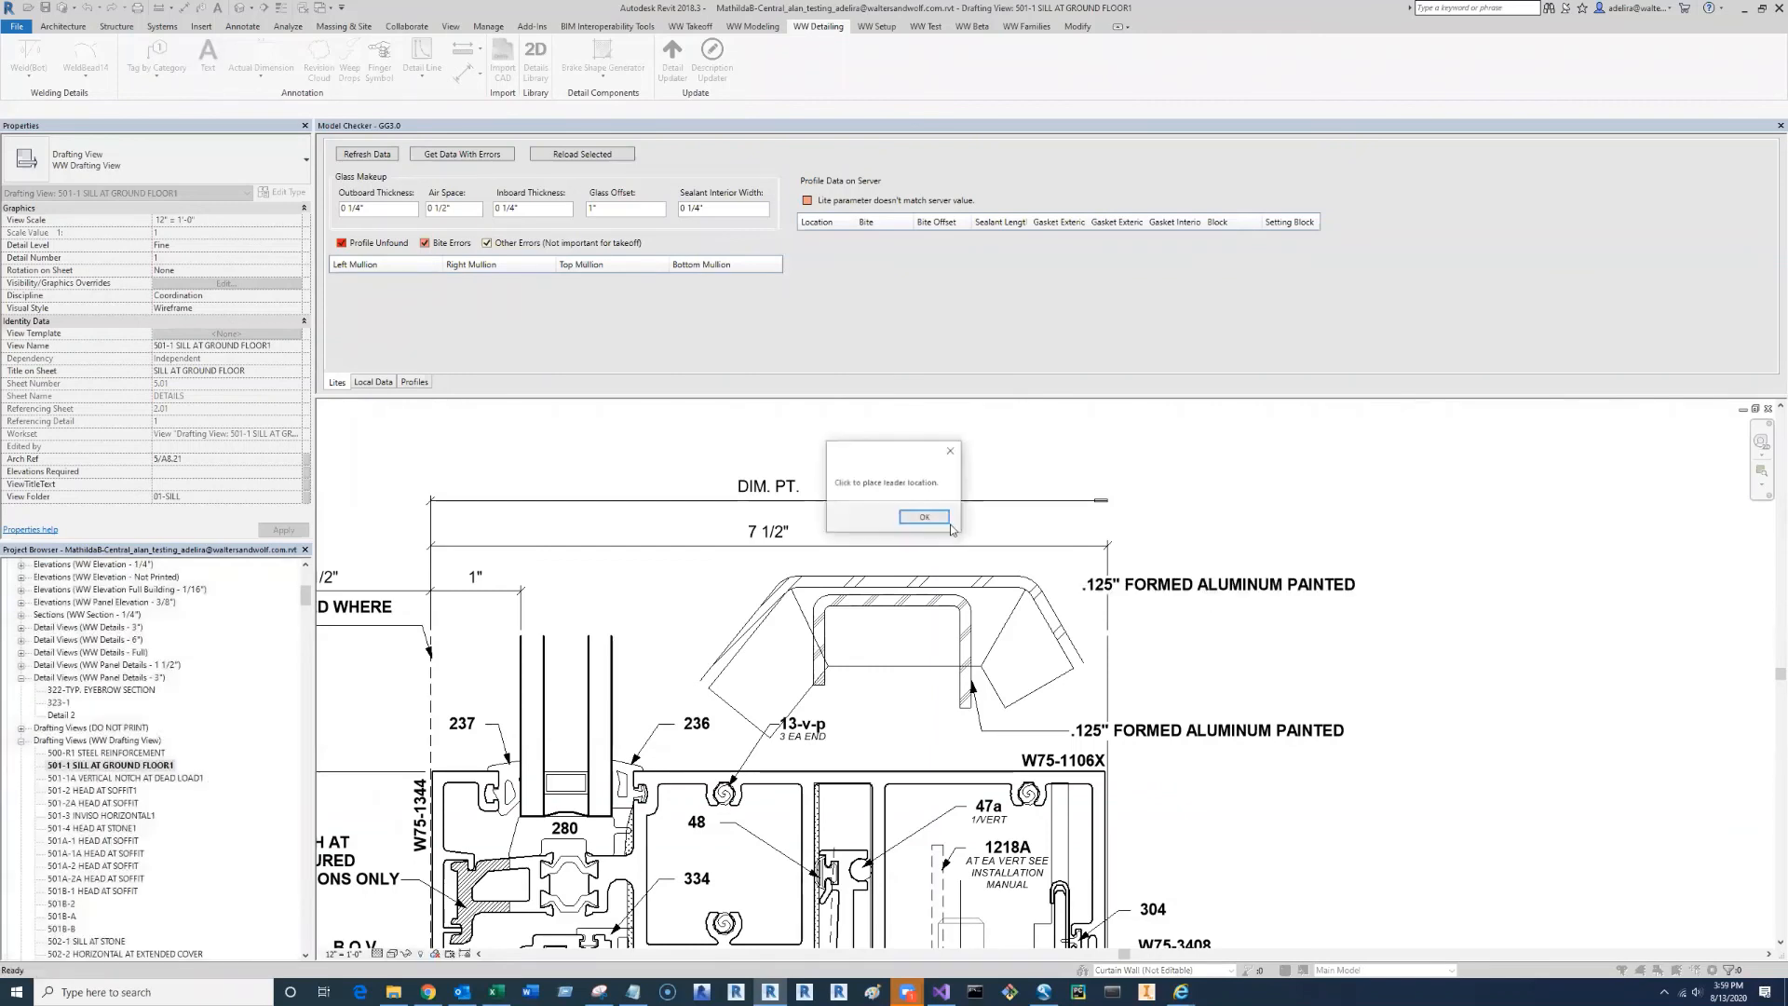
pyautogui.press('Return')
pyautogui.press('Escape')
pyautogui.press('Escape')
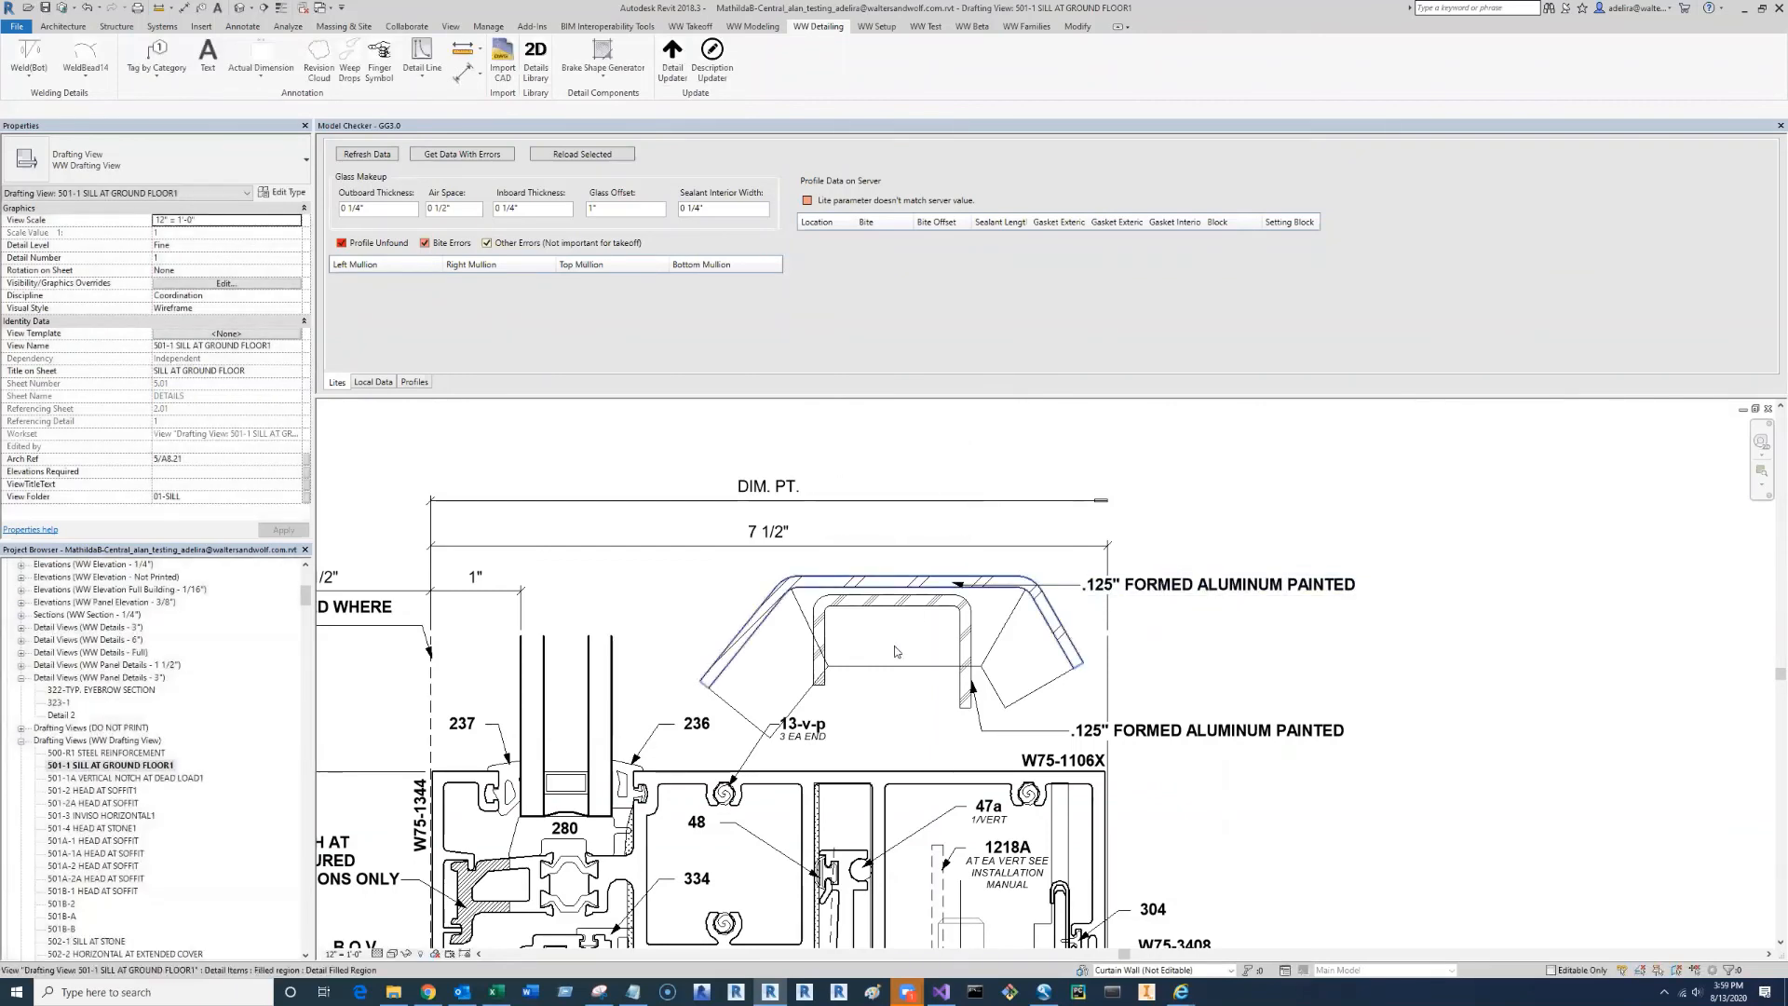
# - Move the first aluminum brake shape out from under the slanted one and down onto the sill framing near the glass
pyautogui.click(915, 610)
pyautogui.moveTo(915, 610); pyautogui.dragTo(465, 788)
pyautogui.scroll(1, 774, 653)
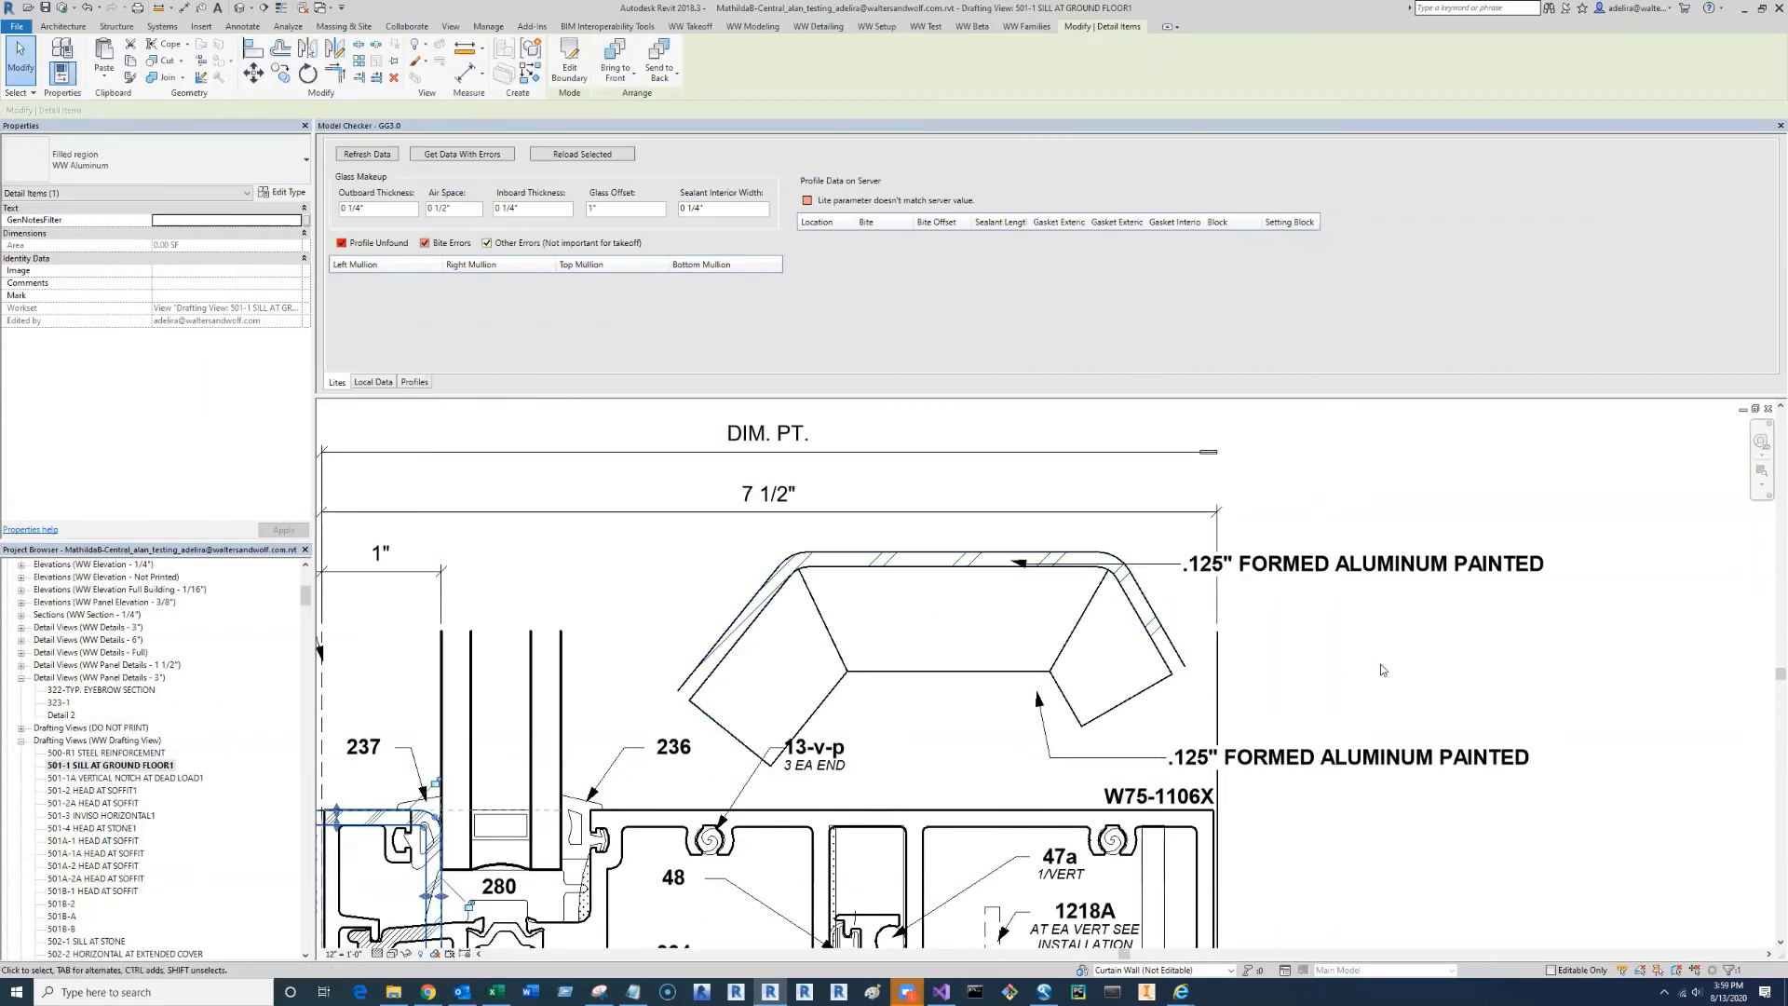
pyautogui.press('Escape')
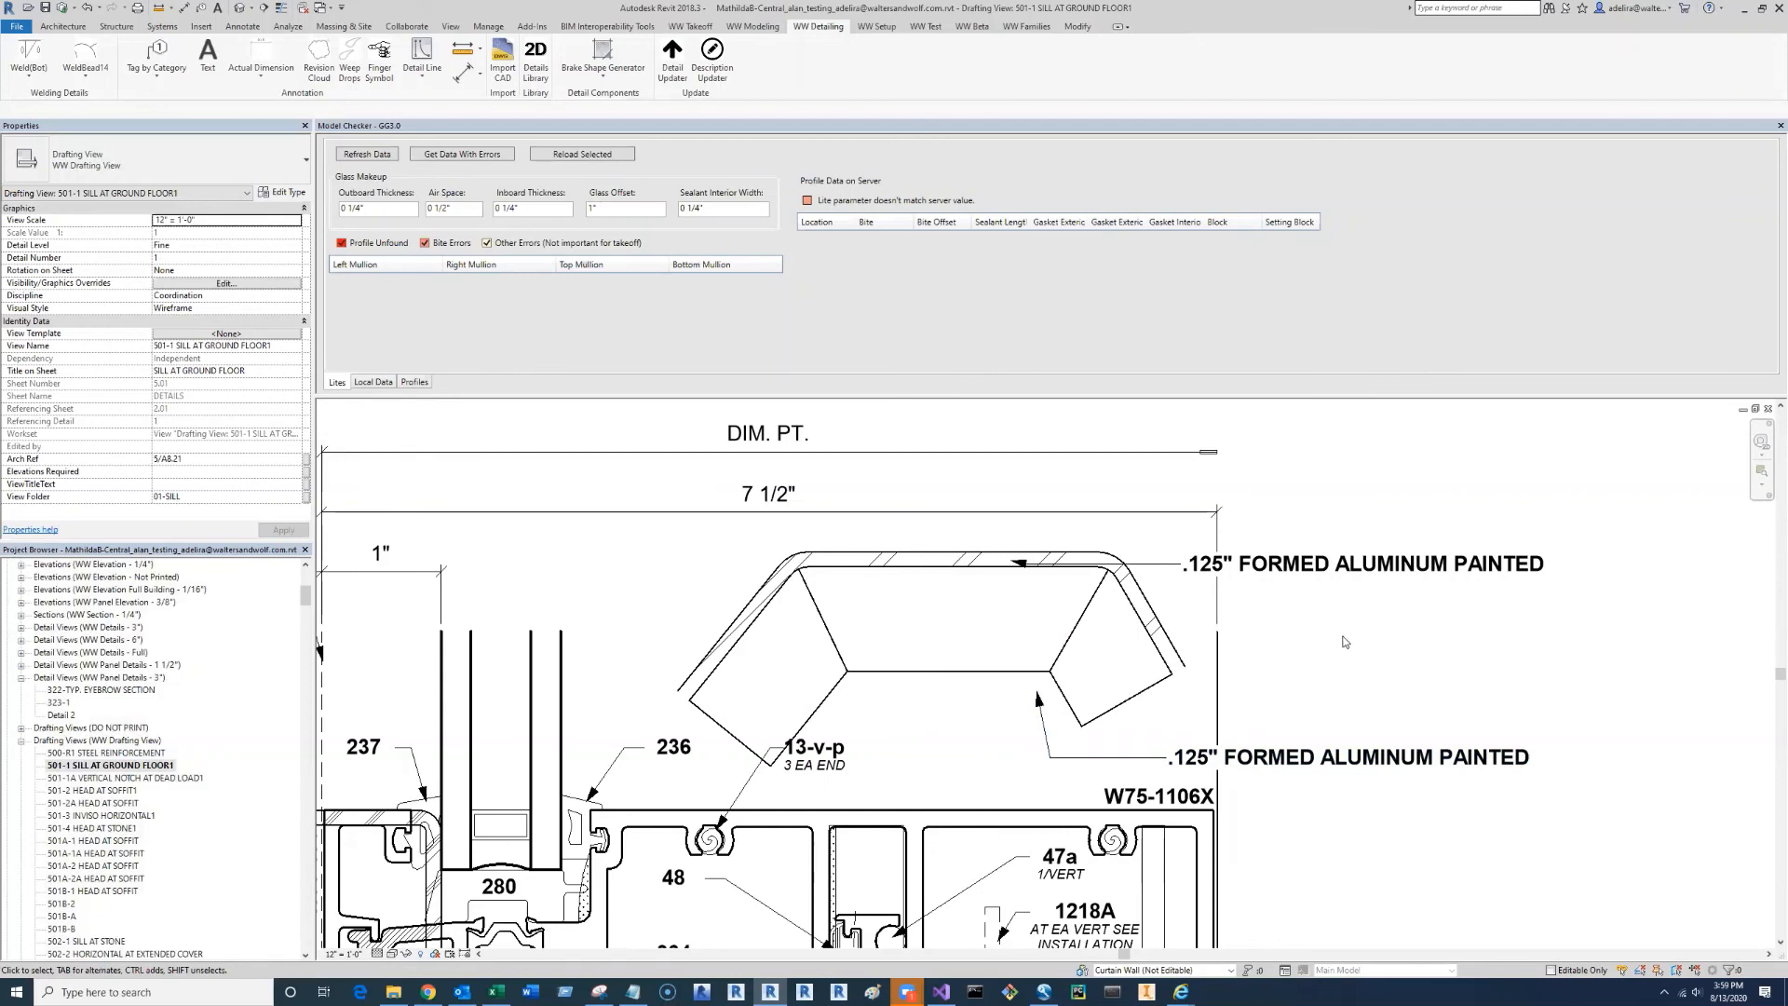
# - Bring up the WW Modeling tools
pyautogui.click(755, 27)
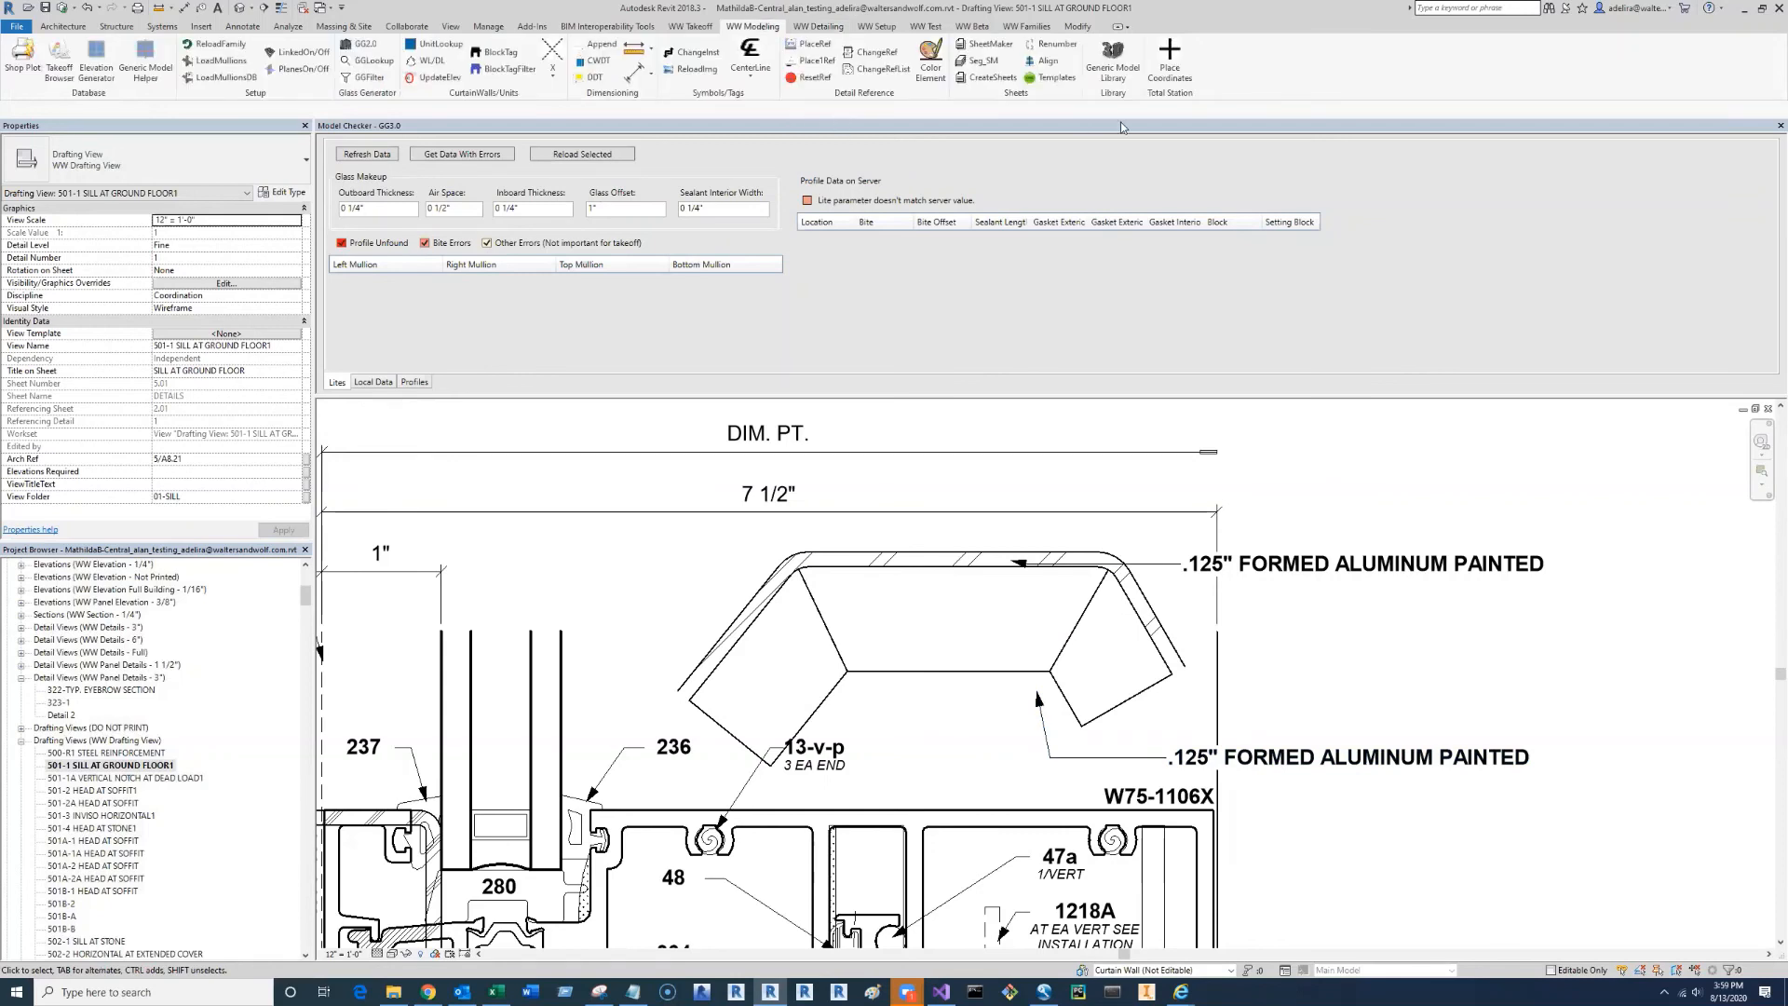